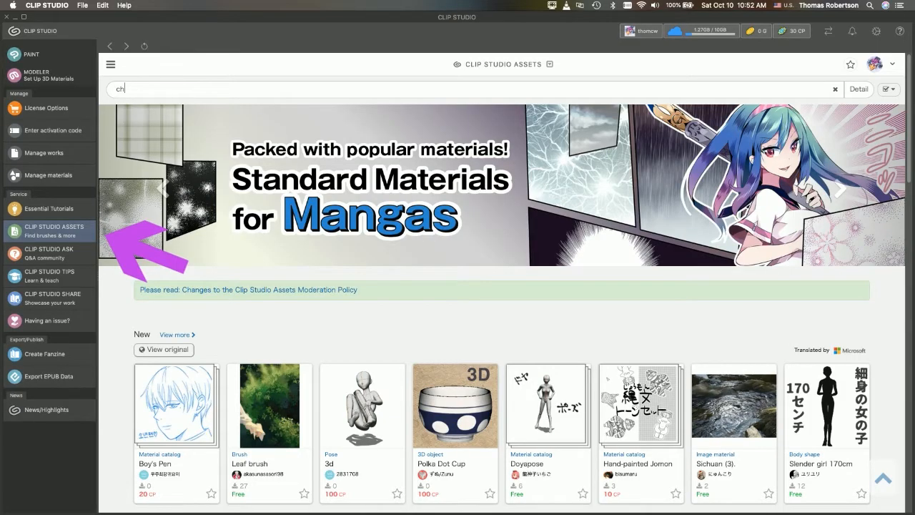
Step: Search the Clip Studio Assets library for chibi and open the Chibi Chara 3D character's page to view its details
type("bi")
key("Return")
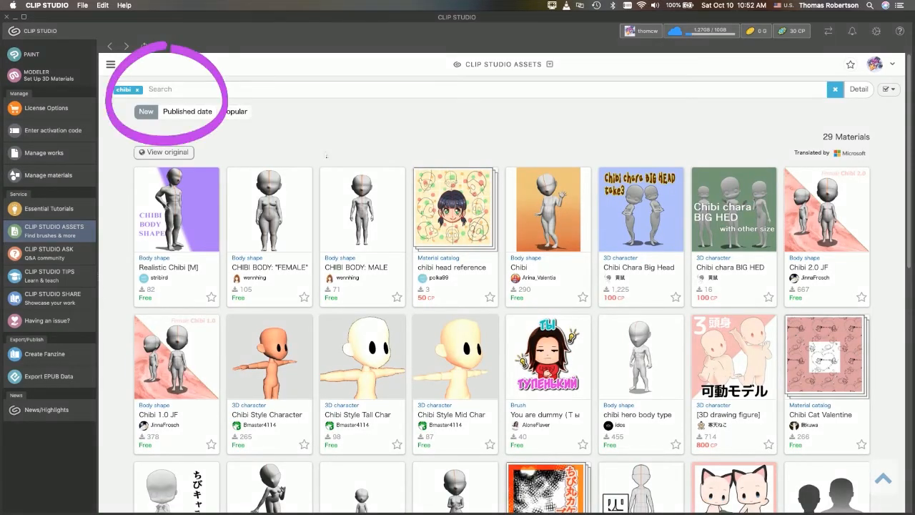
scroll(326, 156, "down", 3)
scroll(509, 307, "down", 2)
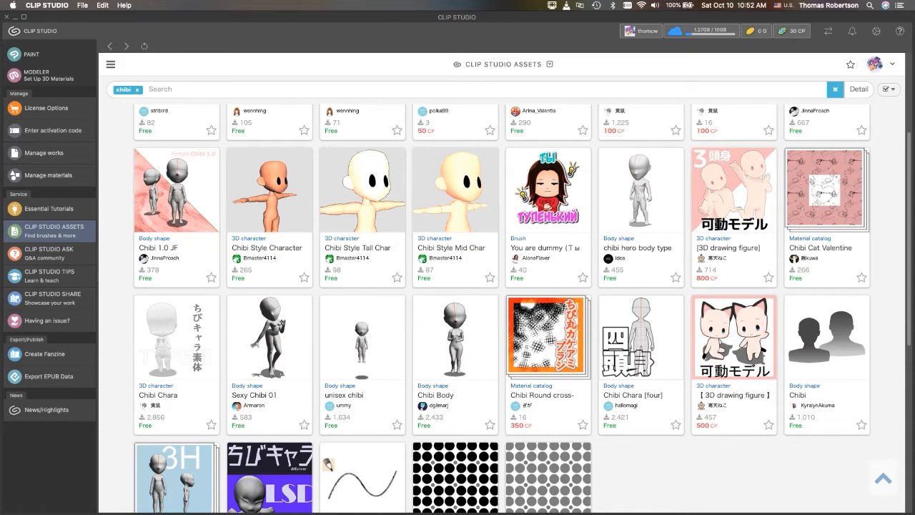
left_click(176, 336)
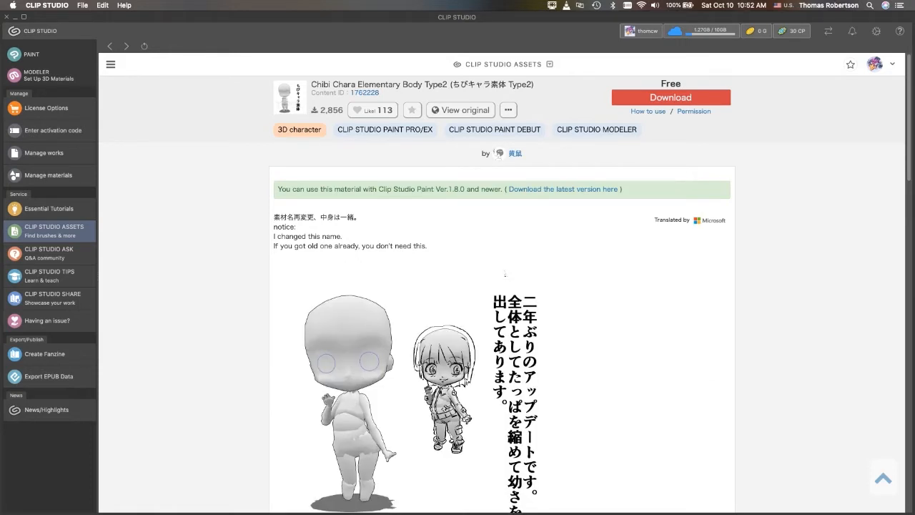
scroll(502, 317, "down", 3)
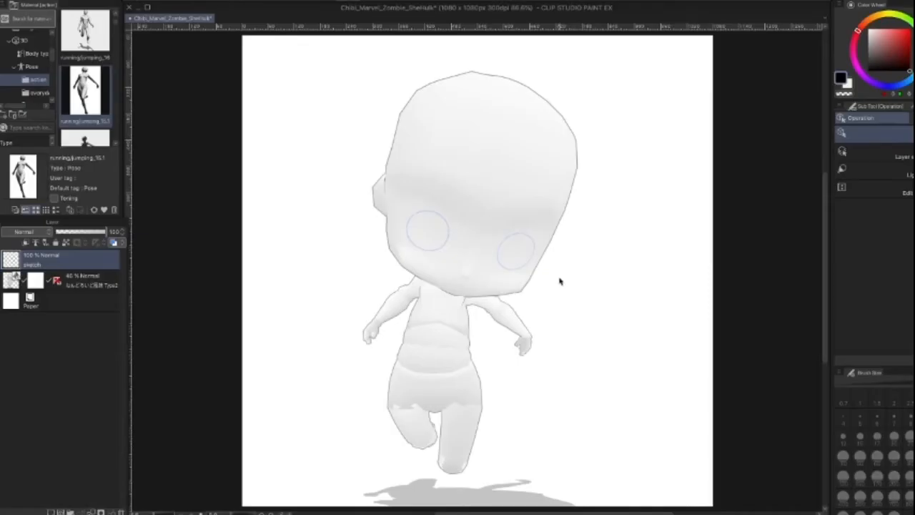
Step: Rotate the camera around the 3D chibi figure on its layer and make the sketch layer active again
left_click(98, 286)
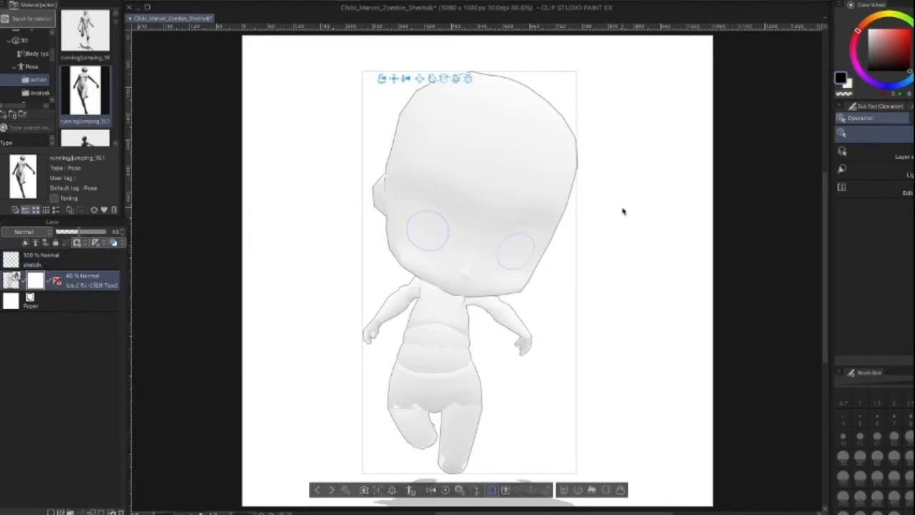
left_click_drag(382, 78, 363, 92)
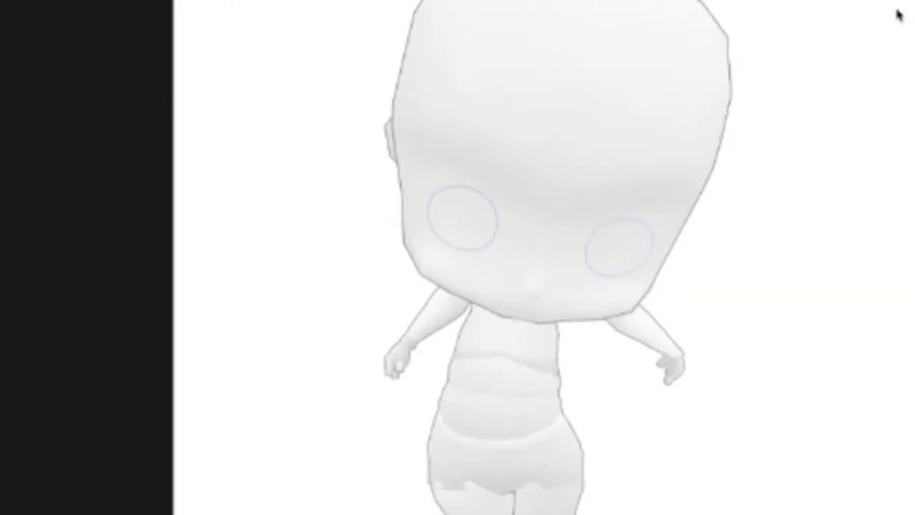
left_click(891, 20)
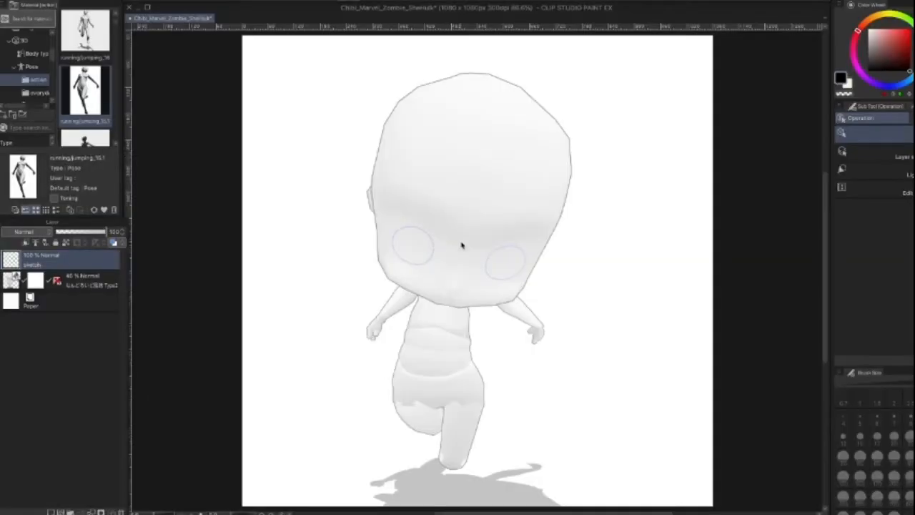
Step: Trace the figure's head outline and the upper edge of its left-hand arm on the sketch layer with a smaller pen
key("p")
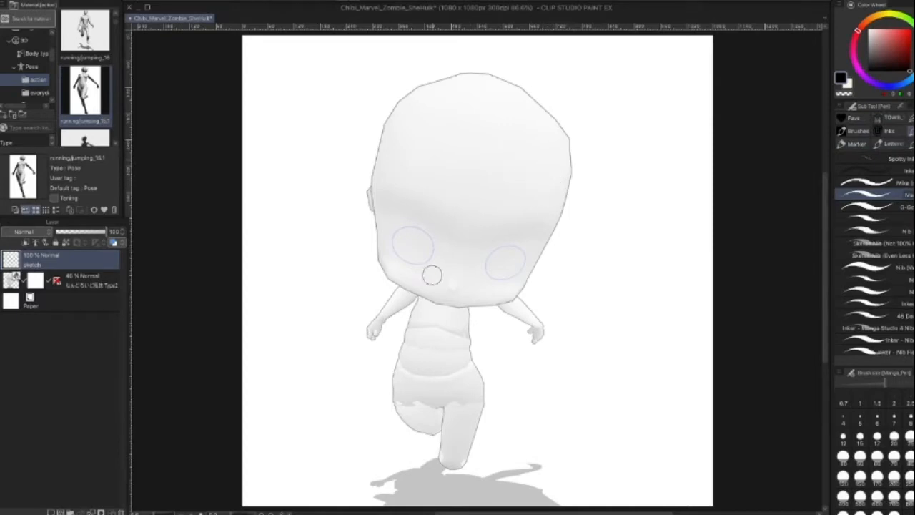
key("bracketleft")
key("bracketleft")
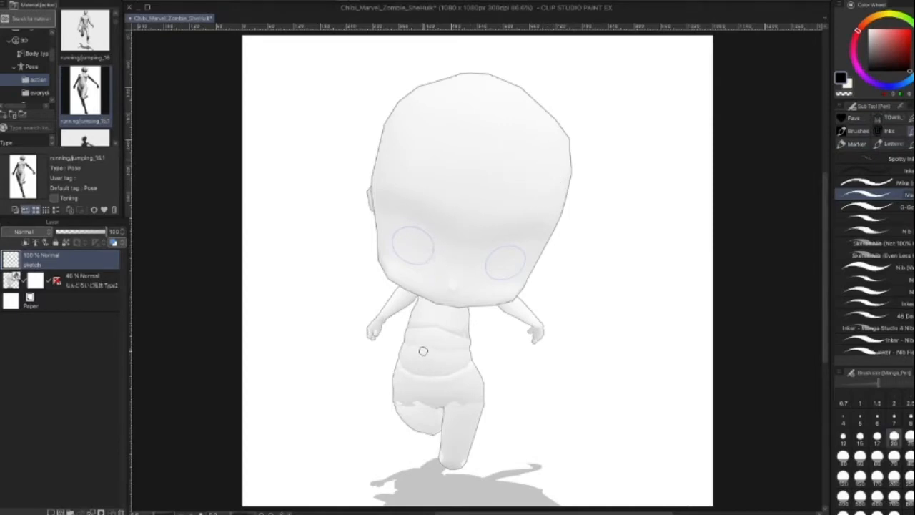
key("bracketleft")
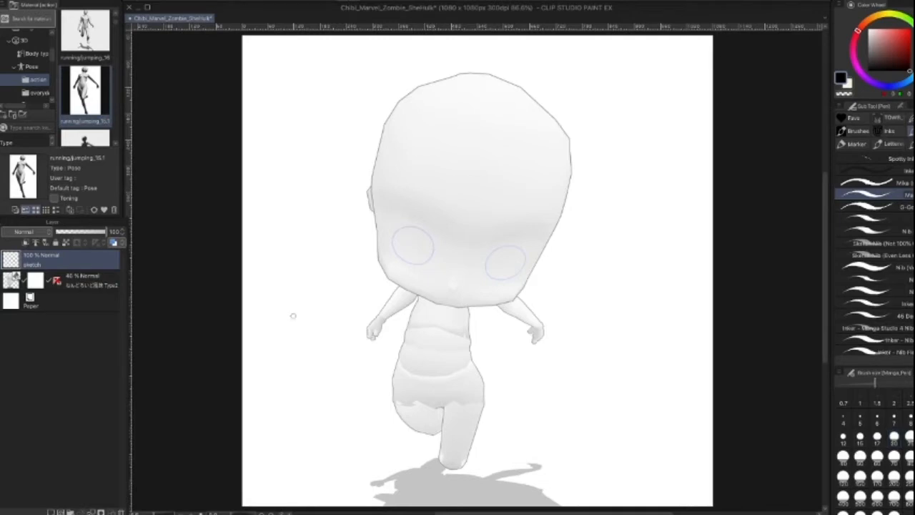
left_click_drag(409, 96, 376, 230)
mouse_move(369, 161)
left_mouse_down()
mouse_move(378, 258)
mouse_move(429, 299)
mouse_move(496, 306)
mouse_move(551, 231)
mouse_move(522, 85)
mouse_move(382, 118)
mouse_move(369, 182)
left_mouse_up()
left_click_drag(399, 287, 371, 324)
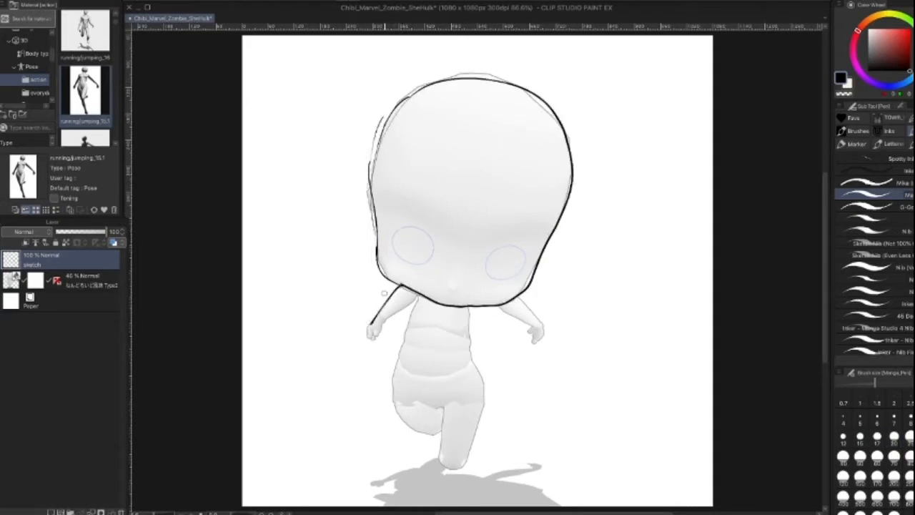
Step: Sketch the left-hand hand and forearm, and outline the chest with a thicker pen
mouse_move(382, 333)
left_mouse_down()
mouse_move(428, 296)
mouse_move(403, 348)
left_mouse_up()
left_click_drag(417, 299, 407, 334)
key("bracketright")
key("bracketright")
mouse_move(472, 310)
left_mouse_down()
mouse_move(461, 335)
mouse_move(441, 344)
mouse_move(461, 331)
left_mouse_up()
Step: Adjust the pen size and trace the left side of the torso, the bent leg and the standing leg with its foot
key("bracketleft")
key("bracketleft")
key("bracketleft")
key("bracketleft")
key("bracketright")
key("bracketright")
key("bracketright")
key("bracketright")
key("bracketright")
mouse_move(413, 300)
left_mouse_down()
mouse_move(417, 331)
mouse_move(425, 329)
mouse_move(411, 330)
mouse_move(399, 348)
mouse_move(396, 410)
mouse_move(436, 433)
mouse_move(444, 427)
mouse_move(440, 468)
left_mouse_up()
Step: Trace the right side of the body and the right-hand arm with a thinner pen, and thicken the left waist line
key("bracketleft")
key("bracketleft")
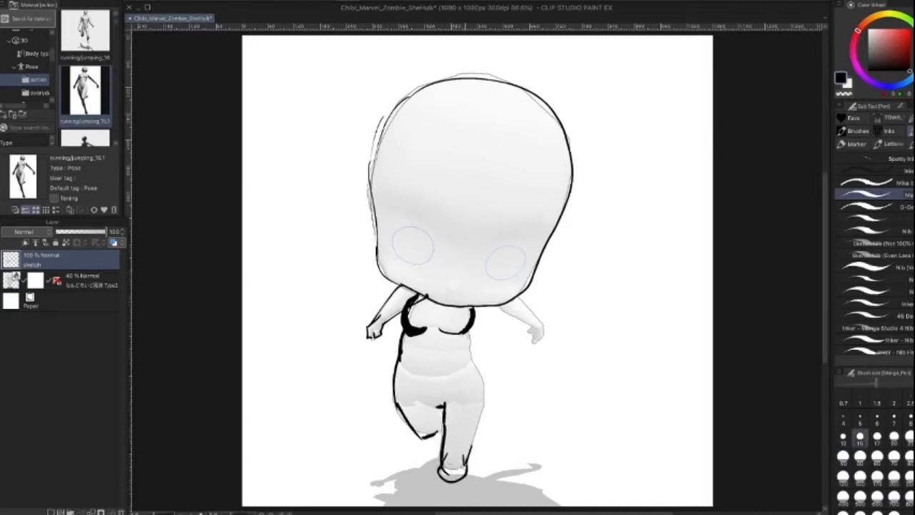
mouse_move(469, 326)
left_mouse_down()
mouse_move(485, 423)
mouse_move(472, 444)
left_mouse_up()
key("bracketleft")
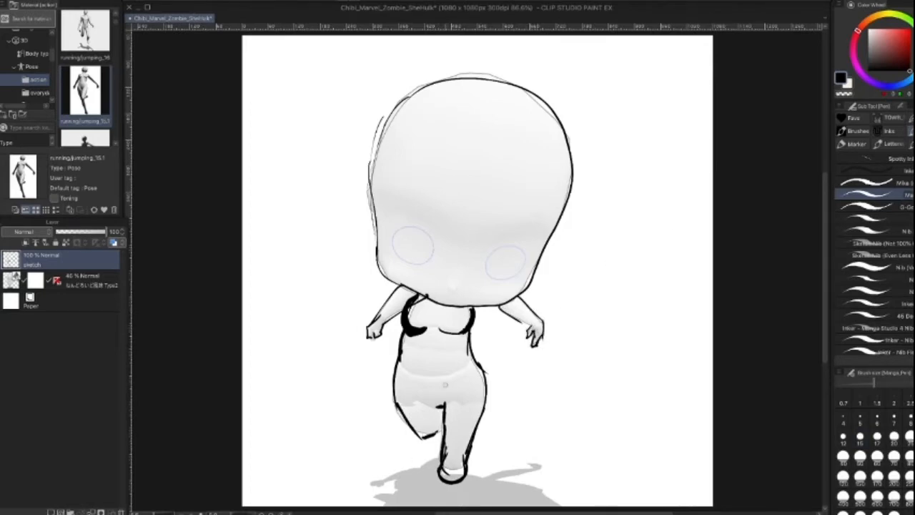
key("bracketright")
key("bracketright")
left_click_drag(405, 323, 399, 386)
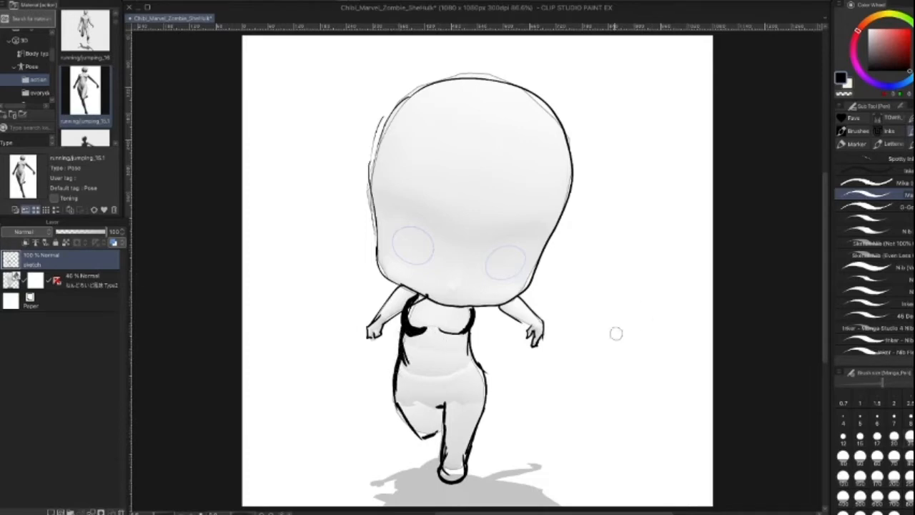
Step: Sketch the face with slanted angry eyes, heavy brows, lower lids and a small mouth
key("bracketleft")
key("bracketleft")
key("bracketleft")
key("bracketleft")
key("bracketleft")
key("bracketright")
key("bracketright")
key("bracketright")
key("bracketright")
left_click_drag(480, 259, 527, 243)
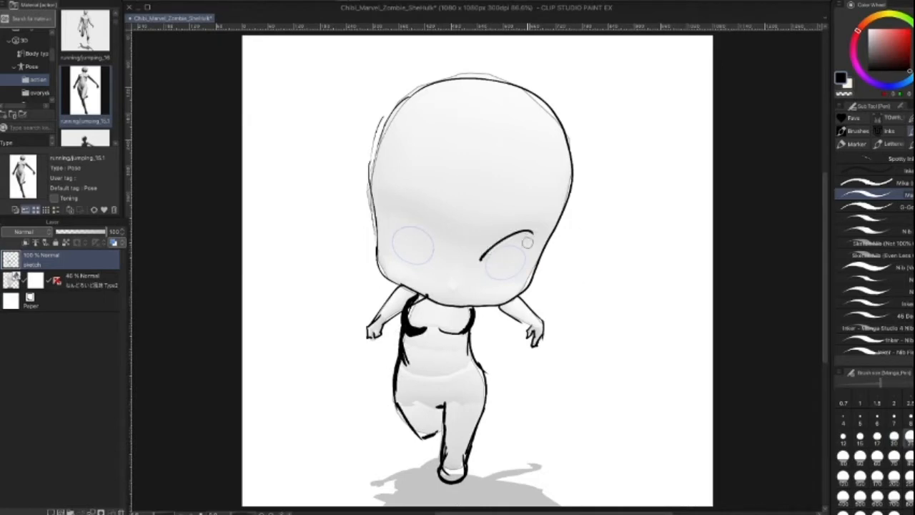
mouse_move(389, 212)
left_mouse_down()
mouse_move(433, 255)
mouse_move(418, 219)
mouse_move(429, 258)
left_mouse_up()
left_click_drag(387, 233, 415, 266)
key("bracketleft")
mouse_move(384, 211)
left_mouse_down()
mouse_move(427, 248)
mouse_move(535, 234)
left_mouse_up()
mouse_move(481, 259)
left_mouse_down()
mouse_move(538, 236)
mouse_move(504, 288)
mouse_move(485, 280)
left_mouse_up()
mouse_move(427, 261)
left_mouse_down()
mouse_move(403, 268)
mouse_move(386, 237)
left_mouse_up()
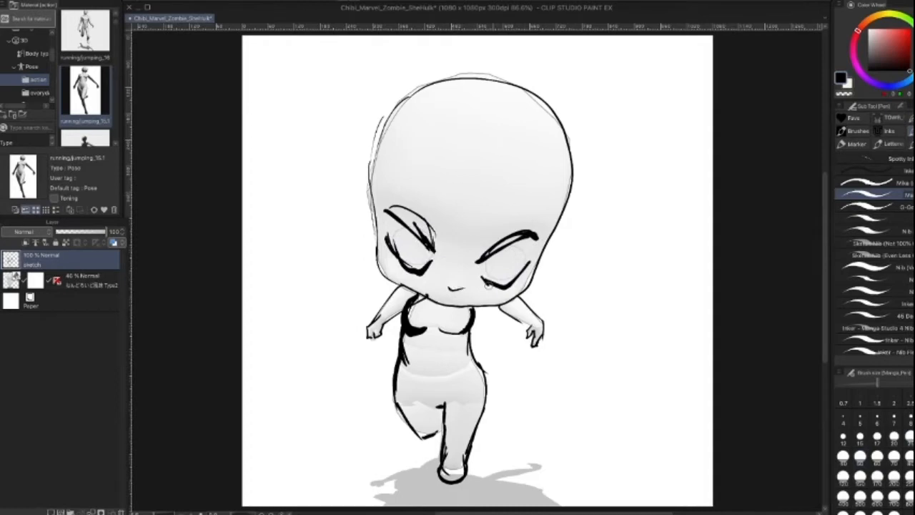
Step: Sketch the center bangs and the long hair strands falling along the left side of the head
left_click_drag(490, 152, 475, 187)
left_click_drag(478, 128, 452, 202)
mouse_move(475, 108)
left_mouse_down()
mouse_move(350, 304)
mouse_move(351, 342)
left_mouse_up()
key("]")
key("]")
mouse_move(476, 78)
left_mouse_down()
mouse_move(337, 138)
mouse_move(346, 198)
left_mouse_up()
mouse_move(347, 75)
left_mouse_down()
mouse_move(326, 201)
mouse_move(332, 334)
left_mouse_up()
left_click_drag(363, 139, 339, 294)
mouse_move(361, 252)
left_mouse_down()
mouse_move(349, 369)
mouse_move(359, 393)
left_mouse_up()
left_click_drag(369, 299, 372, 378)
Step: Sketch the hair's crown outline, the remaining bangs and the long strands along the right side of the head
mouse_move(323, 106)
left_mouse_down()
mouse_move(339, 77)
mouse_move(501, 74)
left_mouse_up()
mouse_move(389, 60)
left_mouse_down()
mouse_move(472, 50)
mouse_move(562, 88)
mouse_move(595, 188)
left_mouse_up()
mouse_move(482, 146)
left_mouse_down()
mouse_move(499, 158)
mouse_move(495, 184)
left_mouse_up()
mouse_move(513, 137)
left_mouse_down()
mouse_move(514, 172)
mouse_move(494, 215)
left_mouse_up()
left_click_drag(572, 121, 591, 179)
left_click_drag(534, 130, 537, 181)
mouse_move(581, 121)
left_mouse_down()
mouse_move(588, 179)
mouse_move(552, 314)
left_mouse_up()
left_click_drag(547, 160, 552, 328)
left_click_drag(586, 149, 550, 336)
left_click_drag(581, 192, 543, 331)
Step: Hide the 3D figure layer and set the sketch layer's opacity to 22%
left_click(2, 280)
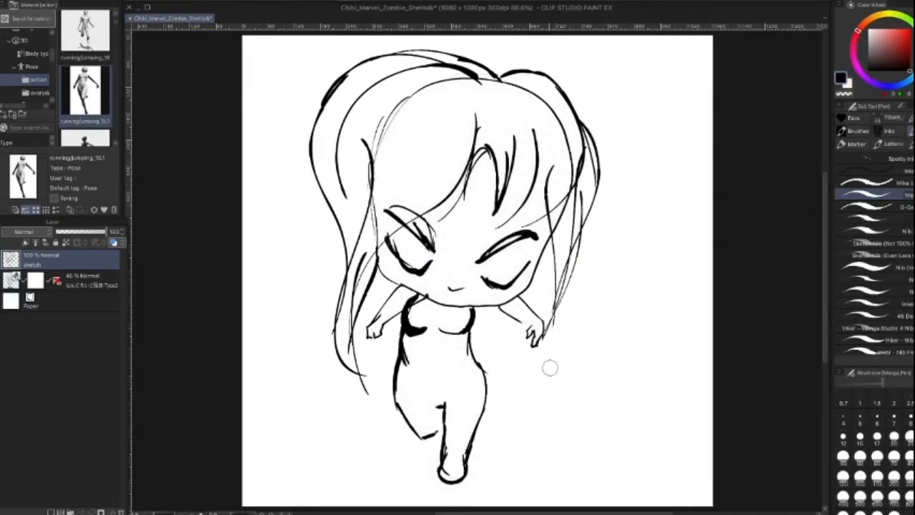
mouse_move(104, 233)
left_mouse_down()
mouse_move(61, 236)
mouse_move(80, 236)
left_mouse_up()
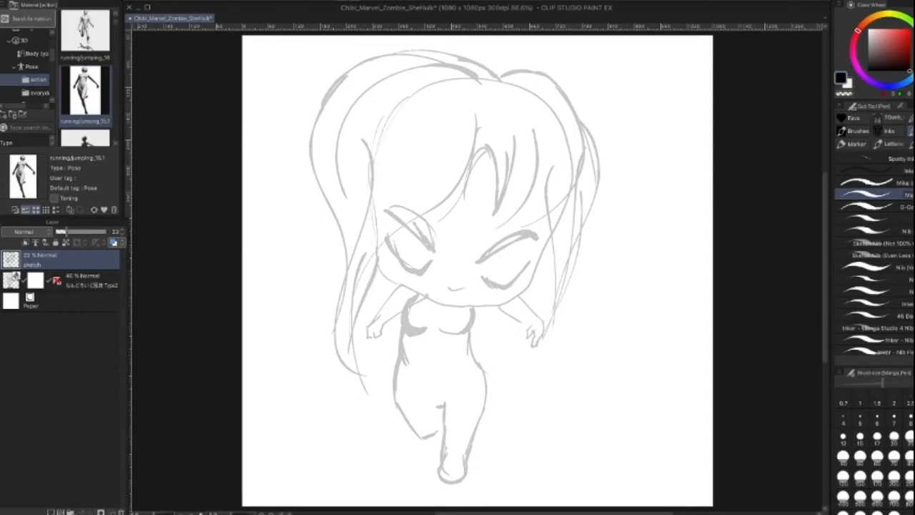
Step: Try a thin upper-eyelid stroke over the right-hand eye on the sketch layer
scroll(527, 266, "up", 3)
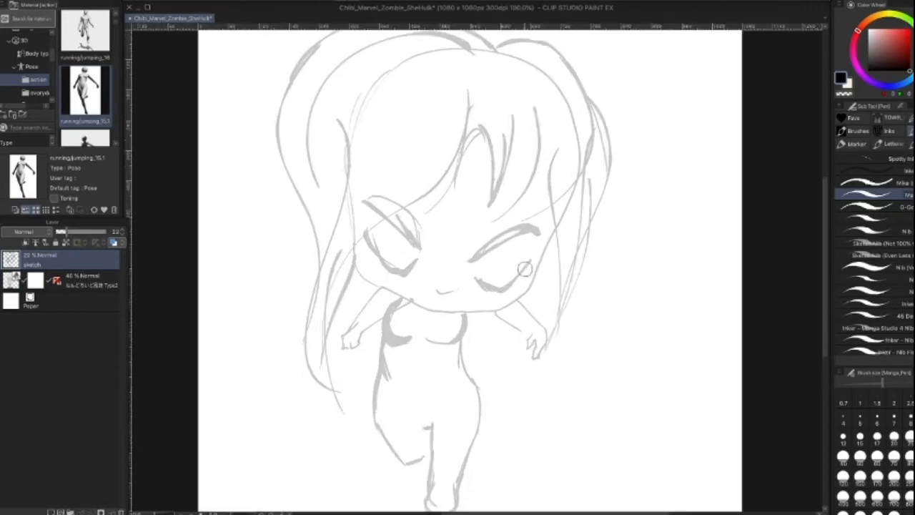
scroll(524, 269, "up", 2)
key("[")
key("[")
key("[")
key("[")
key("[")
key("[")
key("[")
key("[")
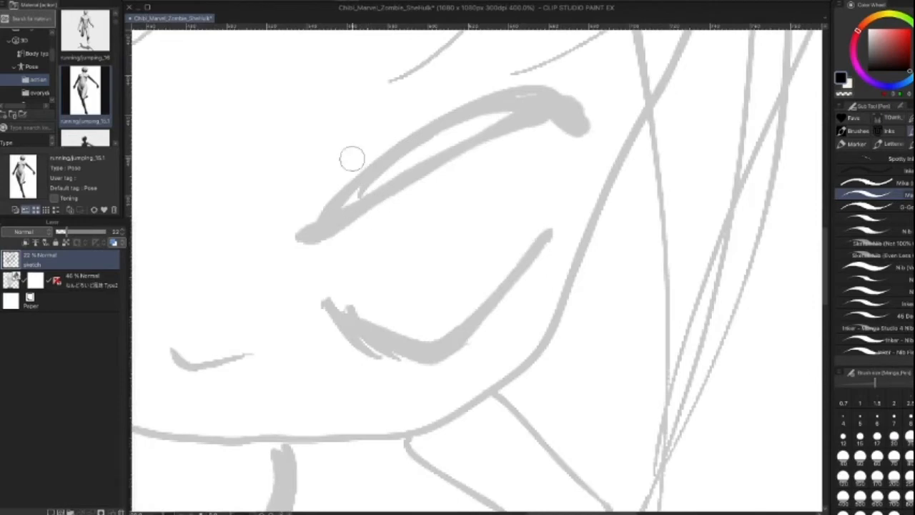
key("]")
key("]")
key("]")
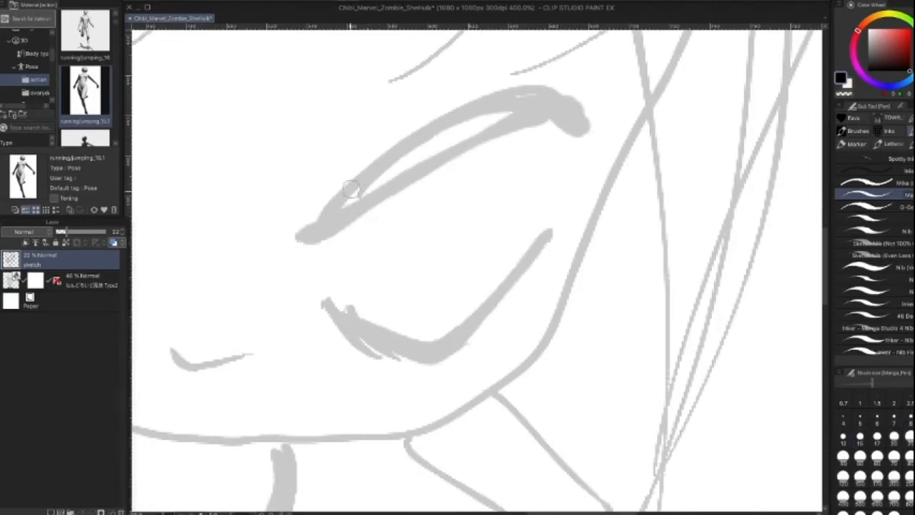
left_click_drag(366, 169, 535, 69)
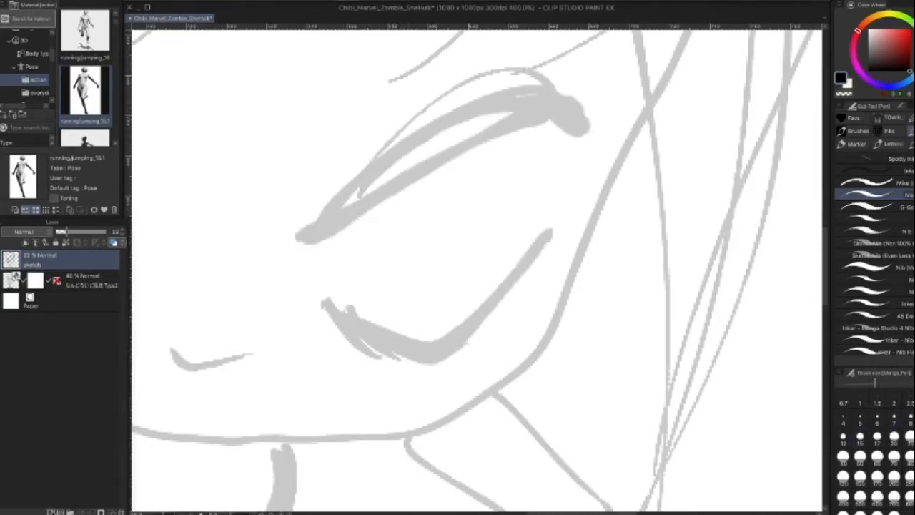
Step: Add a new layer above the sketch and ink the upper and lower eyelids of the right-hand eye
left_click(52, 511)
key("]")
key("]")
key("]")
key("]")
mouse_move(314, 224)
left_mouse_down()
mouse_move(552, 79)
mouse_move(583, 112)
left_mouse_up()
key("[")
key("[")
mouse_move(320, 289)
left_mouse_down()
mouse_move(339, 326)
mouse_move(370, 349)
mouse_move(421, 359)
mouse_move(517, 286)
mouse_move(534, 207)
mouse_move(531, 254)
left_mouse_up()
Step: Ink an angular iris outline and a solid elongated pupil in the right-hand eye with a thinner pen
key("[")
key("[")
mouse_move(402, 140)
left_mouse_down()
mouse_move(492, 172)
mouse_move(427, 313)
mouse_move(392, 186)
mouse_move(401, 131)
left_mouse_up()
mouse_move(421, 218)
left_mouse_down()
mouse_move(433, 178)
mouse_move(418, 264)
mouse_move(439, 204)
mouse_move(435, 258)
mouse_move(445, 207)
mouse_move(411, 191)
mouse_move(457, 179)
mouse_move(436, 176)
mouse_move(443, 220)
mouse_move(428, 266)
mouse_move(418, 192)
mouse_move(439, 190)
mouse_move(422, 218)
left_mouse_up()
Step: Try thickening the right-hand eye's iris outline with a larger pen and undo those strokes
key("]")
key("]")
key("]")
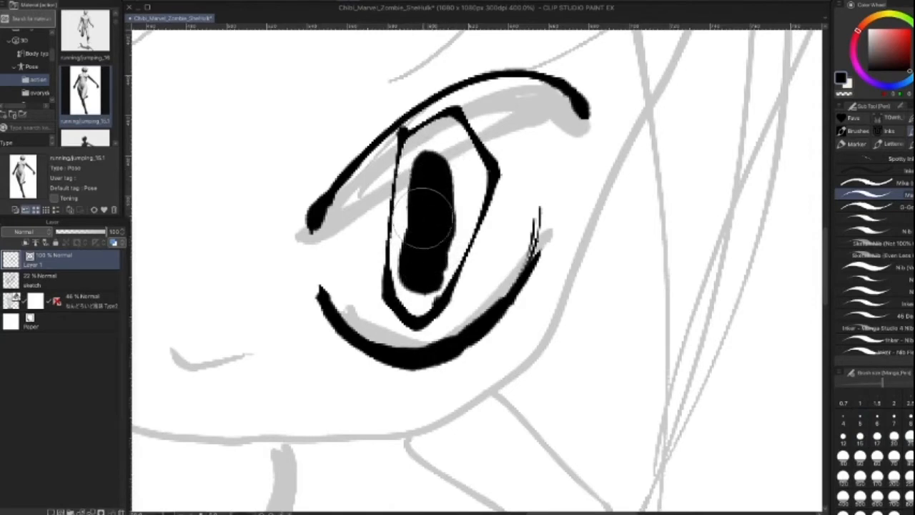
scroll(466, 228, "up", 2)
scroll(465, 229, "down", 3)
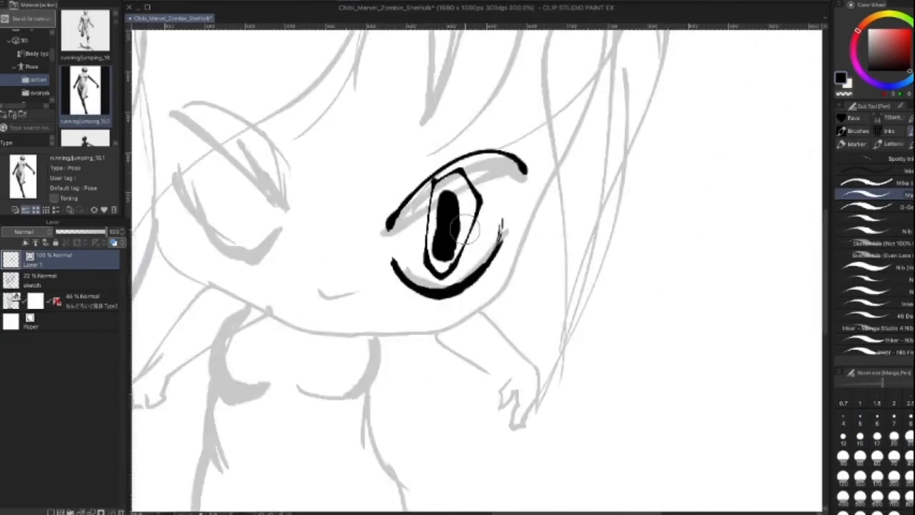
scroll(463, 229, "down", 4)
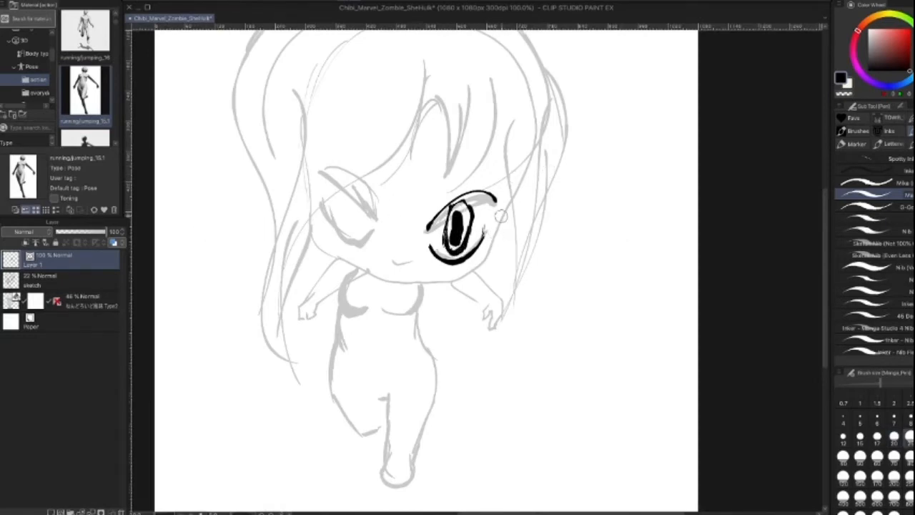
key("ctrl+z")
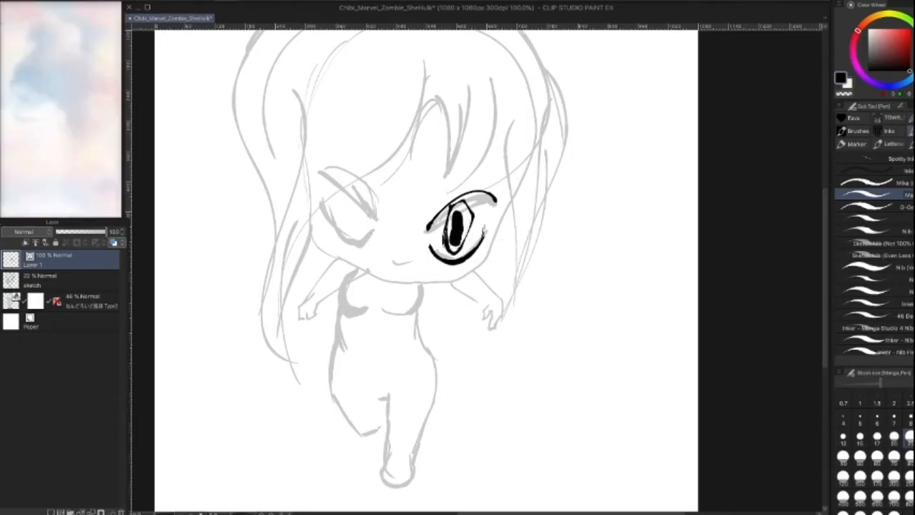
key("ctrl+z")
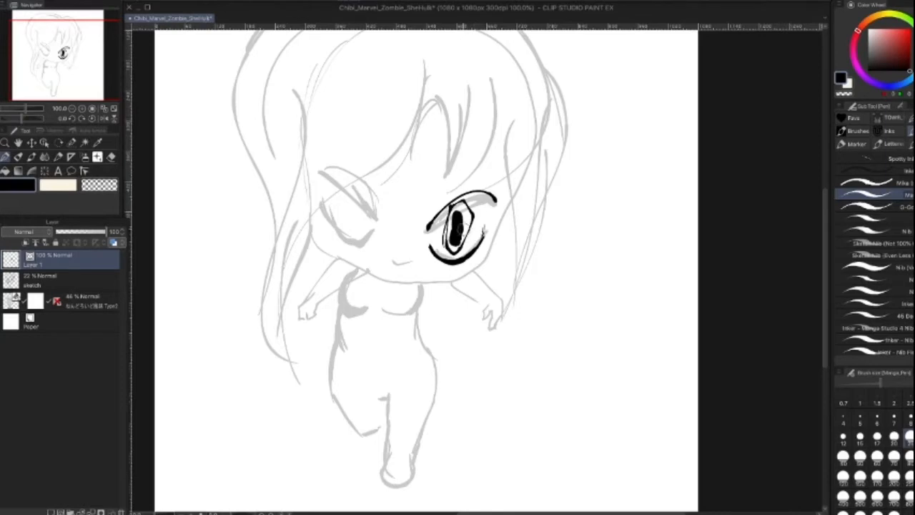
Step: Erase a narrow highlight inside the right-hand eye's pupil using the pen's transparent color at a smaller size
key("x")
key("c")
key("[")
mouse_move(457, 218)
left_mouse_down()
mouse_move(454, 239)
mouse_move(456, 224)
mouse_move(443, 238)
left_mouse_up()
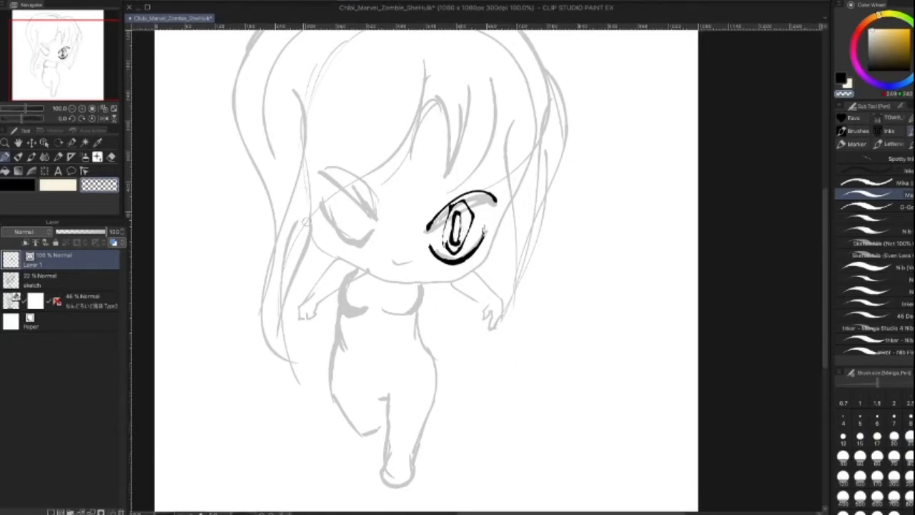
Step: Return the pen to black and ink the left-hand eye's upper lid and a thick slanted brow above the right-hand eye
key("x")
key("]")
key("[")
key("[")
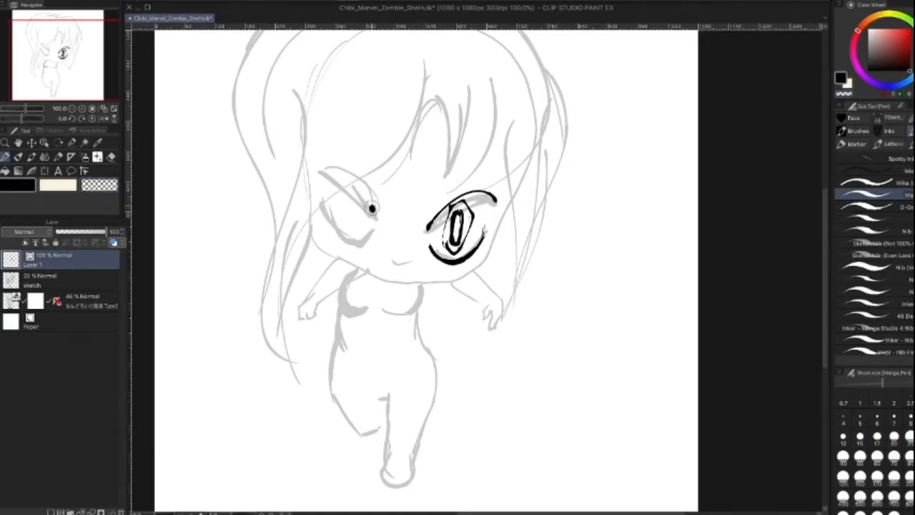
mouse_move(373, 208)
left_mouse_down()
mouse_move(338, 168)
mouse_move(315, 167)
left_mouse_up()
mouse_move(426, 227)
left_mouse_down()
mouse_move(518, 156)
mouse_move(483, 170)
mouse_move(518, 159)
left_mouse_up()
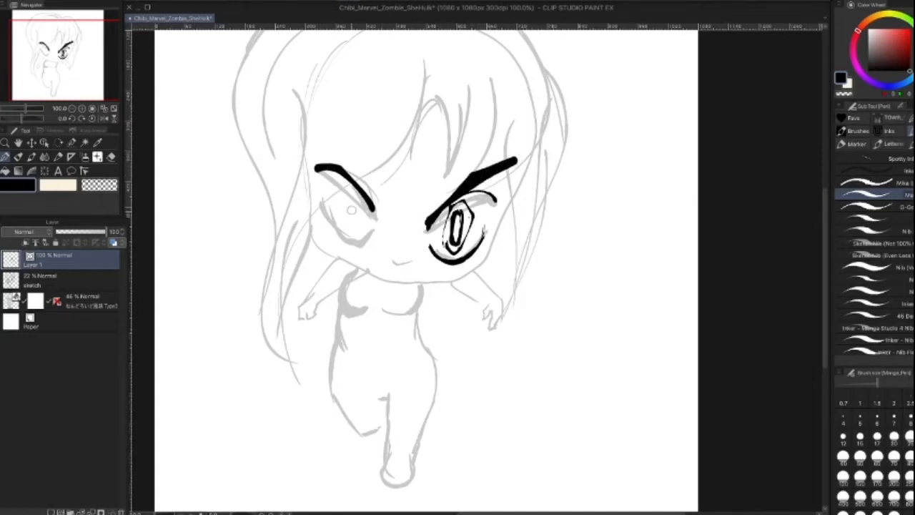
Step: Ink the left-hand eye's lower lid and draw an X in place of its iris, undoing the first attempt at the X
left_click_drag(320, 209, 364, 249)
key("bracketleft")
key("bracketleft")
key("bracketleft")
key("bracketright")
key("bracketright")
mouse_move(335, 190)
left_mouse_down()
mouse_move(355, 236)
mouse_move(335, 228)
left_mouse_up()
key("ctrl+z")
key("ctrl+z")
left_click_drag(338, 191, 354, 236)
left_click_drag(359, 204, 330, 223)
key("bracketleft")
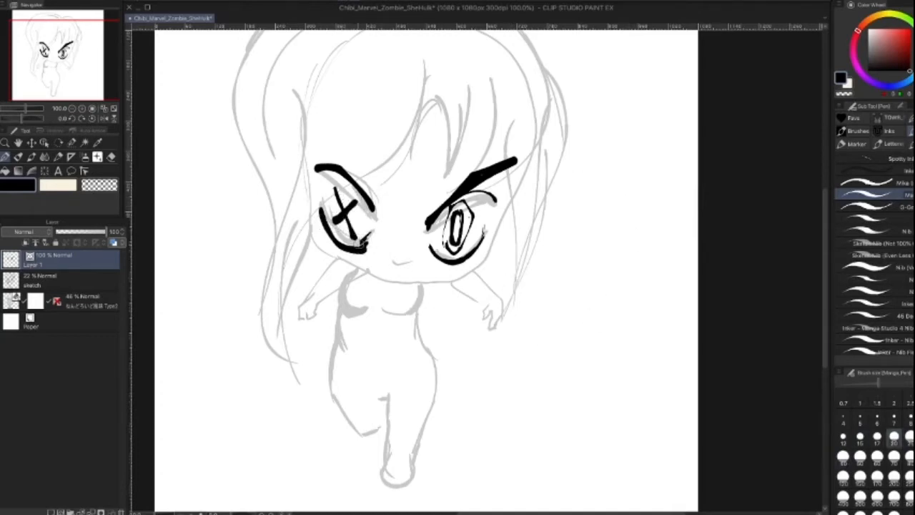
Step: Enlarge the pen and ink a thick curved lock and several fine strands of bangs on the forehead
key("bracketright")
key("bracketright")
key("bracketright")
key("bracketright")
key("bracketleft")
key("bracketright")
key("bracketright")
left_click_drag(435, 106, 402, 118)
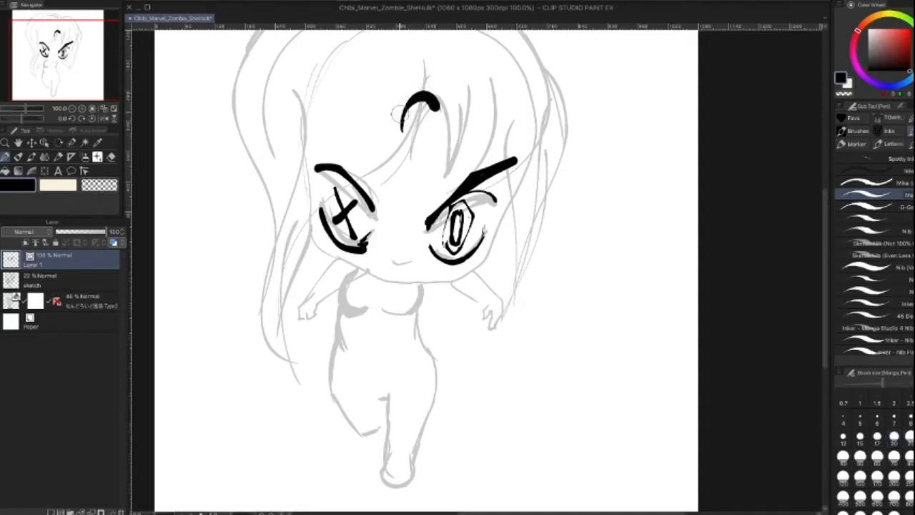
mouse_move(397, 84)
left_mouse_down()
mouse_move(402, 140)
mouse_move(414, 152)
left_mouse_up()
left_click_drag(397, 83, 417, 152)
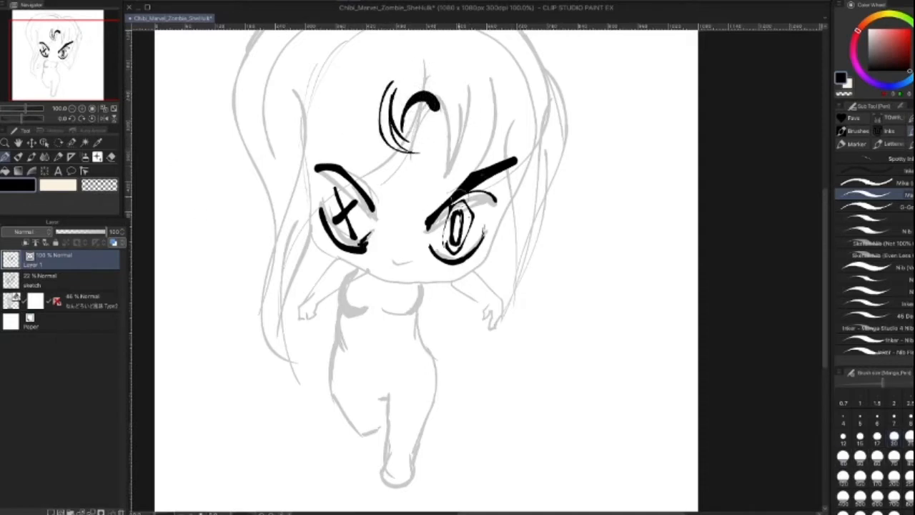
mouse_move(383, 93)
left_mouse_down()
mouse_move(399, 158)
mouse_move(374, 110)
mouse_move(374, 153)
left_mouse_up()
left_click_drag(363, 104, 369, 140)
Step: Ink the left-hand bangs with a thick curved lock and long tapered strands falling beside the left-hand eye
left_click_drag(379, 137, 300, 227)
left_click_drag(366, 112, 293, 273)
mouse_move(313, 161)
left_mouse_down()
mouse_move(295, 214)
mouse_move(299, 273)
left_mouse_up()
left_click_drag(304, 107, 281, 284)
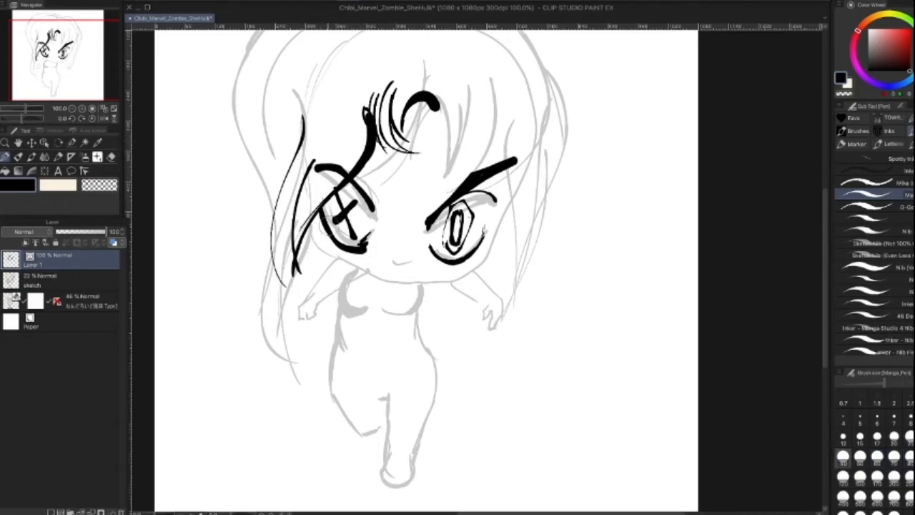
Step: Ink the outer left-hand hair with long sweeping strands curling outward down past the chin
left_click_drag(240, 101, 229, 210)
mouse_move(210, 134)
left_mouse_down()
mouse_move(205, 201)
mouse_move(256, 224)
left_mouse_up()
left_click_drag(205, 151, 293, 375)
left_click_drag(289, 273, 266, 390)
mouse_move(230, 251)
left_mouse_down()
mouse_move(218, 322)
mouse_move(285, 392)
left_mouse_up()
key("bracketleft")
key("bracketleft")
Step: Ink the right-hand bangs with curved strands from the centre parting, converging above the right-hand brow
left_click_drag(439, 107, 480, 98)
mouse_move(440, 107)
left_mouse_down()
mouse_move(472, 95)
mouse_move(448, 165)
left_mouse_up()
left_click_drag(493, 78, 448, 166)
mouse_move(535, 51)
left_mouse_down()
mouse_move(570, 101)
mouse_move(450, 166)
left_mouse_up()
Step: Ink the right-hand side hair with long strands flicking outward at the ends, then a finer strand hanging below
mouse_move(573, 60)
left_mouse_down()
mouse_move(512, 158)
mouse_move(521, 183)
left_mouse_up()
left_click_drag(567, 99, 523, 276)
left_click_drag(533, 188, 571, 289)
key("bracketleft")
key("bracketleft")
key("bracketleft")
key("bracketleft")
key("bracketleft")
mouse_move(521, 236)
left_mouse_down()
mouse_move(580, 281)
mouse_move(519, 311)
mouse_move(513, 366)
left_mouse_up()
Step: Ink lashes at the outer corner of the right-hand eye, adjusting the pen size
key("bracketright")
mouse_move(472, 195)
left_mouse_down()
mouse_move(495, 200)
mouse_move(508, 188)
left_mouse_up()
key("bracketright")
key("bracketright")
key("bracketleft")
key("bracketleft")
key("bracketleft")
key("bracketleft")
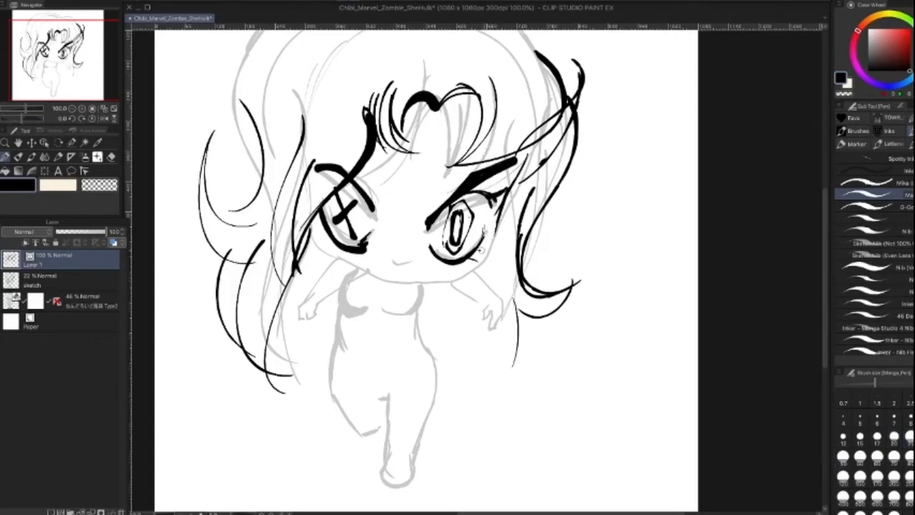
Step: Ink the face outline along both cheeks and the chin, and add a small curved nose
key("bracketright")
key("bracketright")
mouse_move(515, 186)
left_mouse_down()
mouse_move(470, 276)
mouse_move(448, 291)
left_mouse_up()
key("bracketright")
key("bracketright")
key("bracketright")
mouse_move(311, 233)
left_mouse_down()
mouse_move(323, 258)
mouse_move(396, 295)
mouse_move(383, 279)
mouse_move(432, 285)
mouse_move(481, 274)
left_mouse_up()
left_click_drag(502, 216, 446, 285)
key("bracketleft")
key("bracketleft")
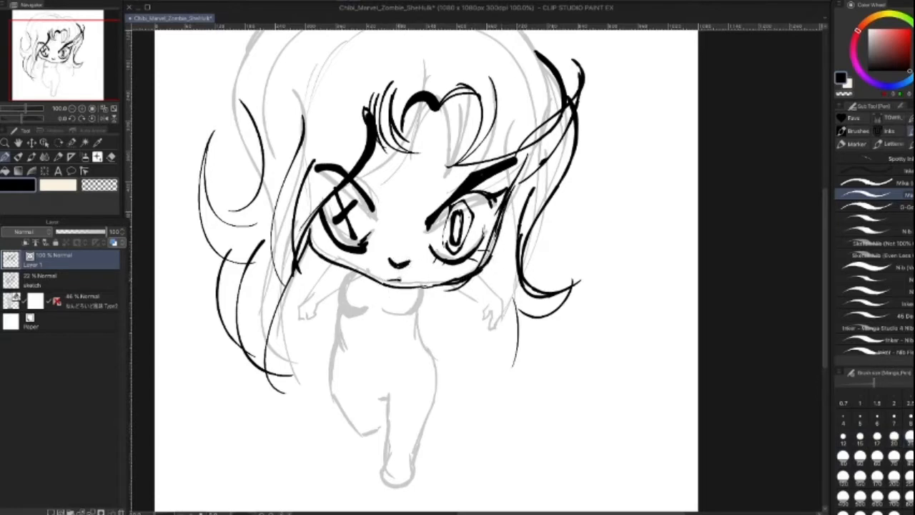
Step: Ink the mouth as a small solid black shape on the chin line beneath the nose
key("bracketright")
left_click_drag(385, 278, 409, 284)
key("bracketright")
key("bracketright")
key("bracketleft")
key("bracketleft")
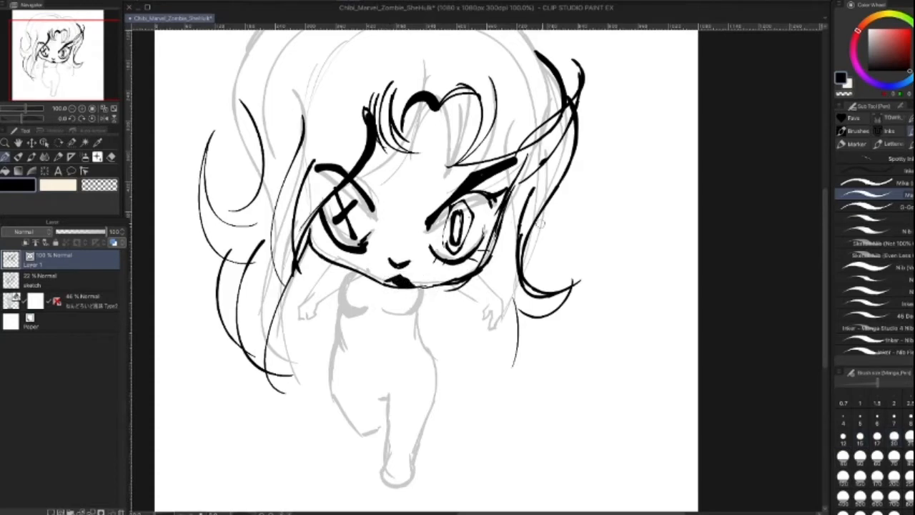
Step: Carve individual teeth out of the black mouth using the pen's transparent color at a smaller size
scroll(449, 289, "up", 2)
key("bracketright")
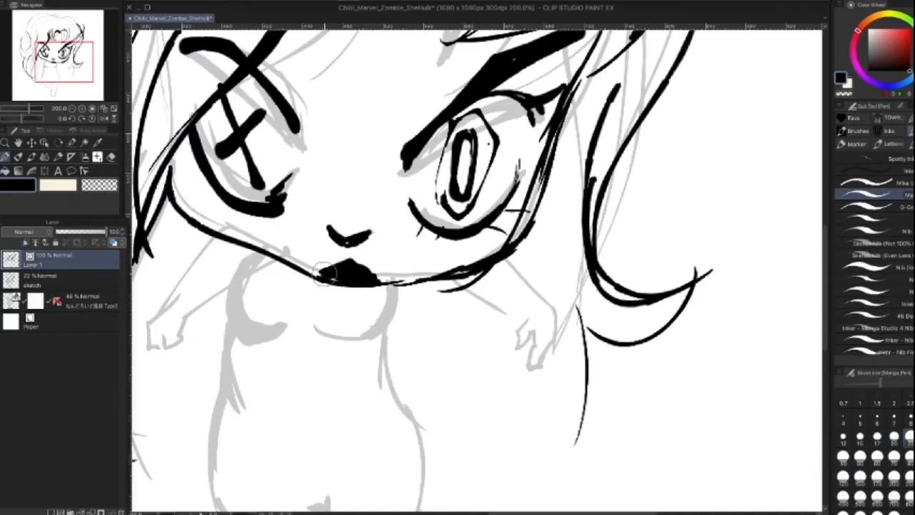
left_click(95, 184)
key("bracketleft")
key("bracketleft")
key("bracketleft")
key("bracketleft")
key("bracketleft")
key("bracketleft")
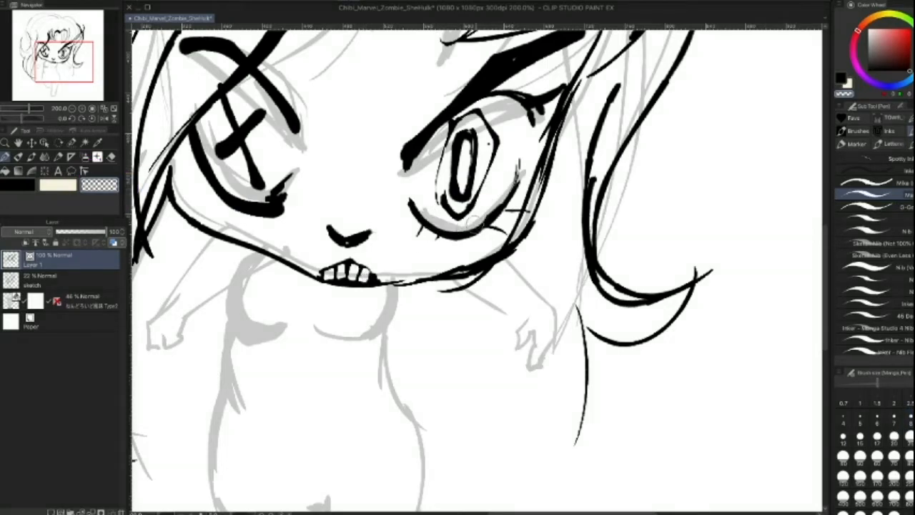
Step: Erase the right-hand part of the nose and redraw it in black as a thin curved outline with a torn edge
mouse_move(372, 241)
left_mouse_down()
mouse_move(327, 243)
mouse_move(338, 248)
mouse_move(371, 213)
left_mouse_up()
left_click(18, 184)
key("[")
left_click_drag(371, 179, 349, 247)
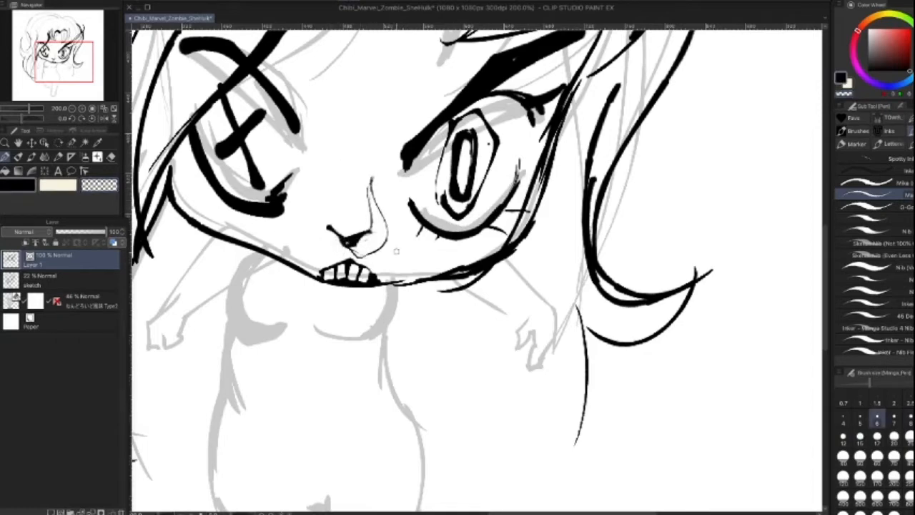
Step: Enlarge the pen and ink the neckline edge and both bust curves below the chin
key("bracketright")
key("bracketright")
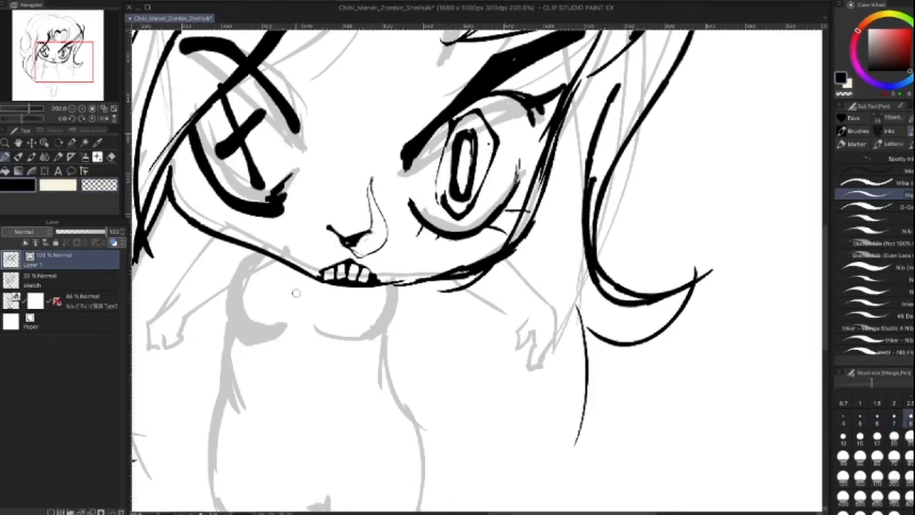
key("bracketright")
mouse_move(256, 252)
left_mouse_down()
mouse_move(232, 318)
mouse_move(264, 348)
mouse_move(299, 340)
left_mouse_up()
key("bracketright")
key("bracketright")
key("bracketright")
key("bracketright")
key("bracketright")
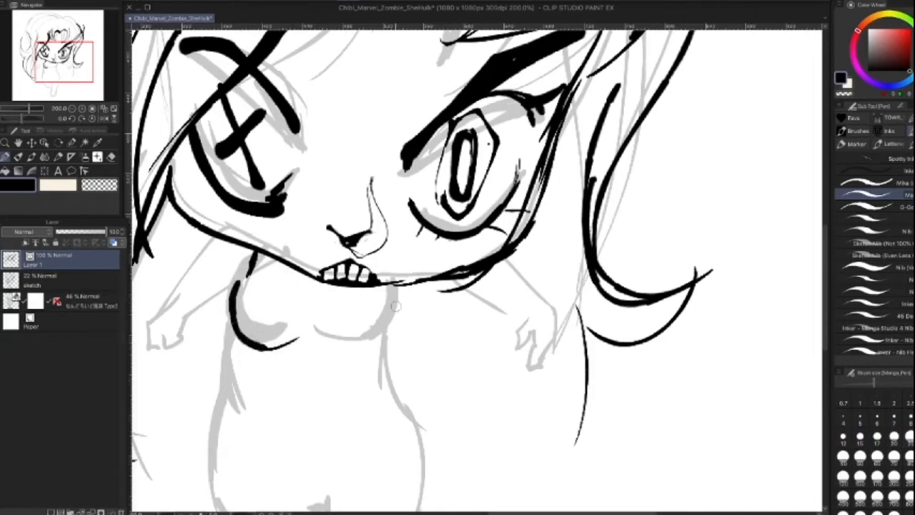
mouse_move(398, 285)
left_mouse_down()
mouse_move(384, 340)
mouse_move(342, 346)
mouse_move(321, 335)
mouse_move(358, 348)
mouse_move(399, 312)
left_mouse_up()
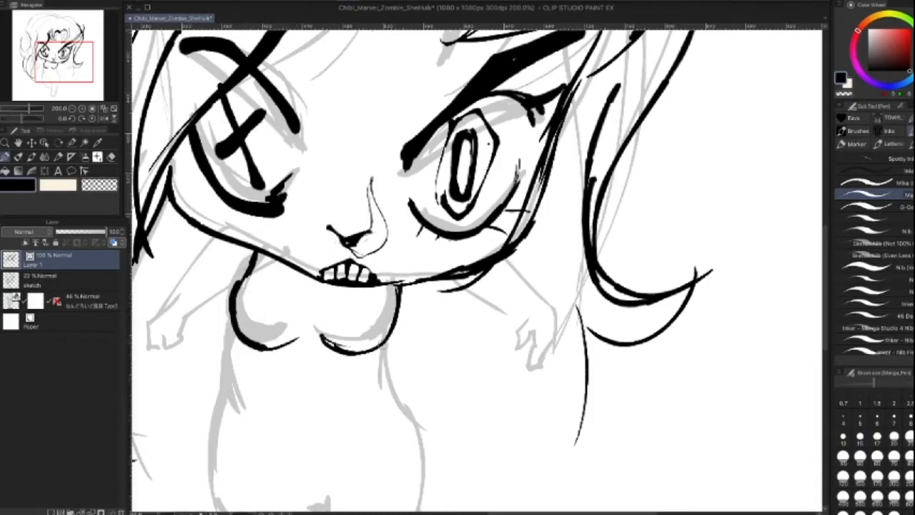
Step: Ink the waist on both sides and the curves of both hips over the torso sketch
scroll(420, 346, "down", 5)
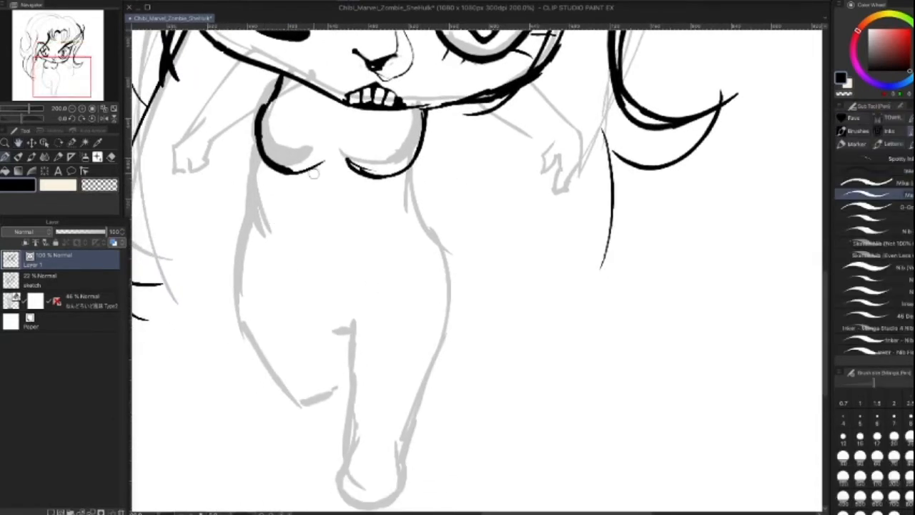
left_click_drag(252, 167, 265, 237)
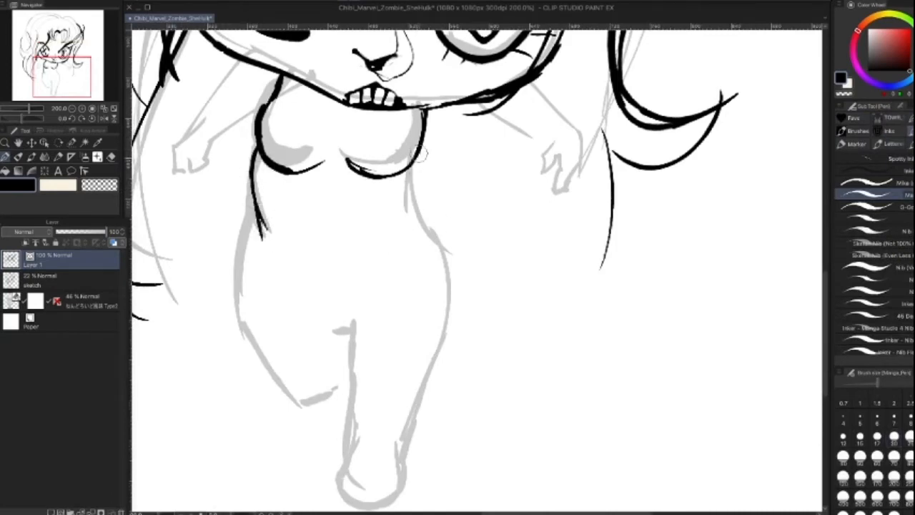
left_click_drag(419, 144, 407, 214)
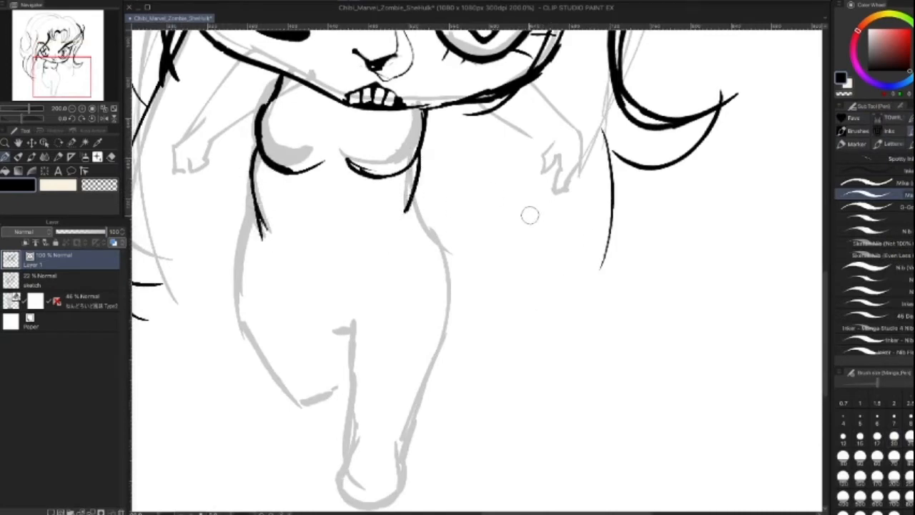
mouse_move(407, 200)
left_mouse_down()
mouse_move(442, 251)
mouse_move(458, 305)
left_mouse_up()
left_click_drag(430, 229, 428, 373)
left_click_drag(254, 200, 242, 286)
Step: Thicken the pen and ink the outer contour of the left-hand thigh down to the knee
key("bracketright")
key("bracketright")
mouse_move(246, 207)
left_mouse_down()
mouse_move(241, 298)
mouse_move(263, 368)
mouse_move(299, 404)
mouse_move(326, 414)
mouse_move(347, 402)
mouse_move(339, 394)
left_mouse_up()
key("bracketleft")
key("bracketleft")
key("bracketleft")
key("bracketleft")
key("bracketright")
Step: Ink the crotch fold, the inner and outer contours of the right-hand leg, and its rounded foot
key("bracketright")
key("bracketright")
mouse_move(331, 325)
left_mouse_down()
mouse_move(355, 390)
mouse_move(350, 347)
mouse_move(352, 457)
left_mouse_up()
mouse_move(428, 371)
left_mouse_down()
mouse_move(406, 478)
mouse_move(408, 454)
mouse_move(369, 504)
left_mouse_up()
left_click_drag(345, 429, 338, 483)
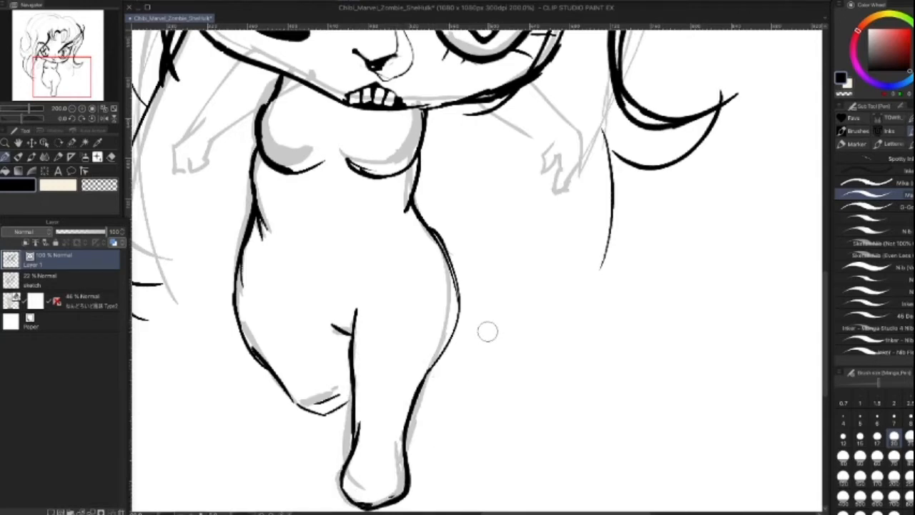
Step: Shrink the pen and ink a curved cuff around the ankle of the right-hand leg
mouse_move(486, 331)
left_mouse_down()
mouse_move(524, 202)
mouse_move(526, 152)
left_mouse_up()
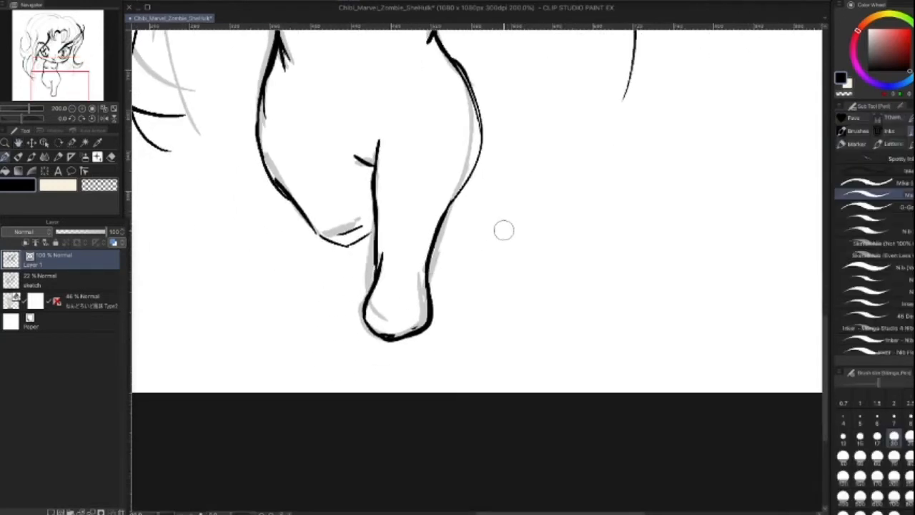
key("]")
key("]")
key("]")
key("[")
key("[")
key("[")
key("[")
key("[")
mouse_move(369, 240)
left_mouse_down()
mouse_move(371, 265)
mouse_move(434, 241)
mouse_move(432, 270)
mouse_move(404, 272)
mouse_move(430, 269)
left_mouse_up()
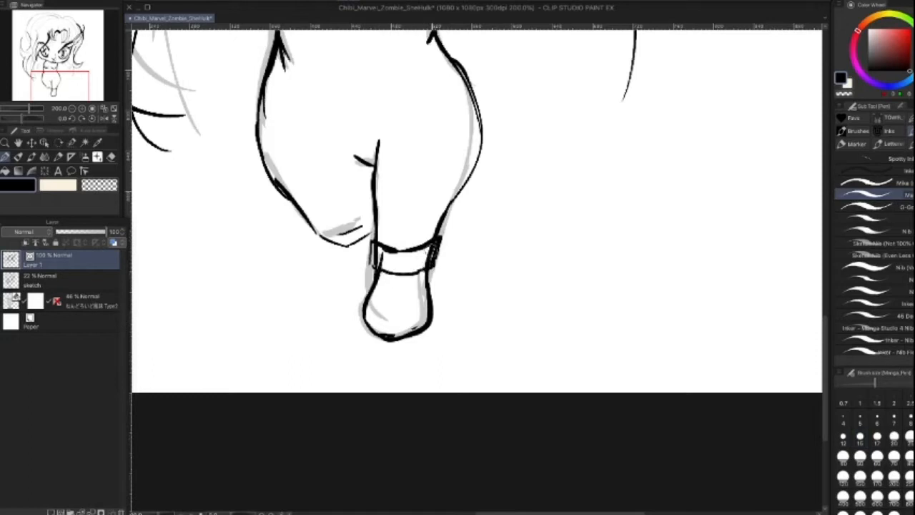
Step: Ink the shoe details with curved bands across the foot, an oval toe cap and a small side accent
mouse_move(366, 303)
left_mouse_down()
mouse_move(390, 302)
mouse_move(400, 292)
mouse_move(433, 306)
left_mouse_up()
mouse_move(371, 286)
left_mouse_down()
mouse_move(408, 274)
mouse_move(431, 299)
left_mouse_up()
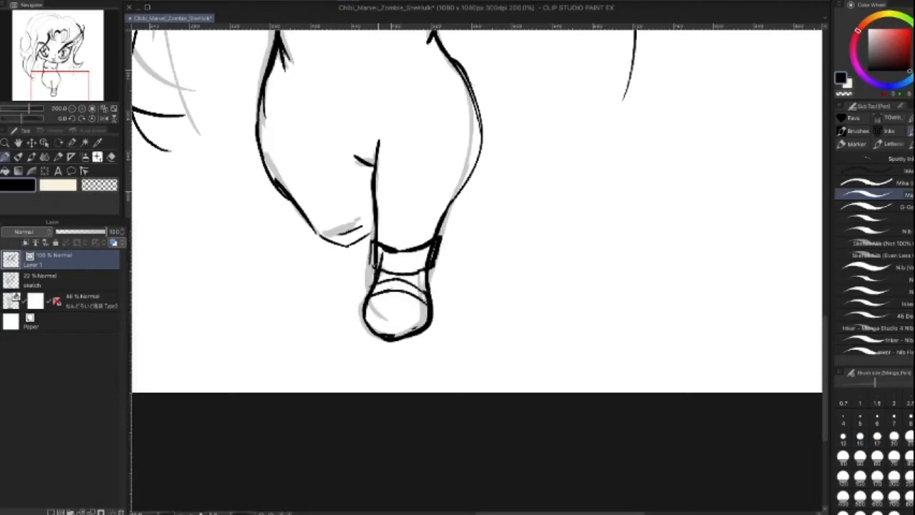
left_click_drag(426, 274, 432, 298)
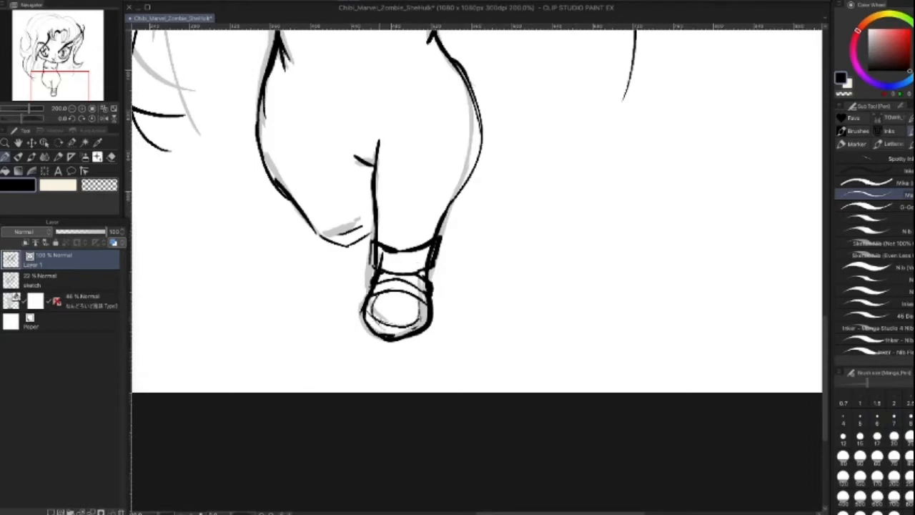
key("]")
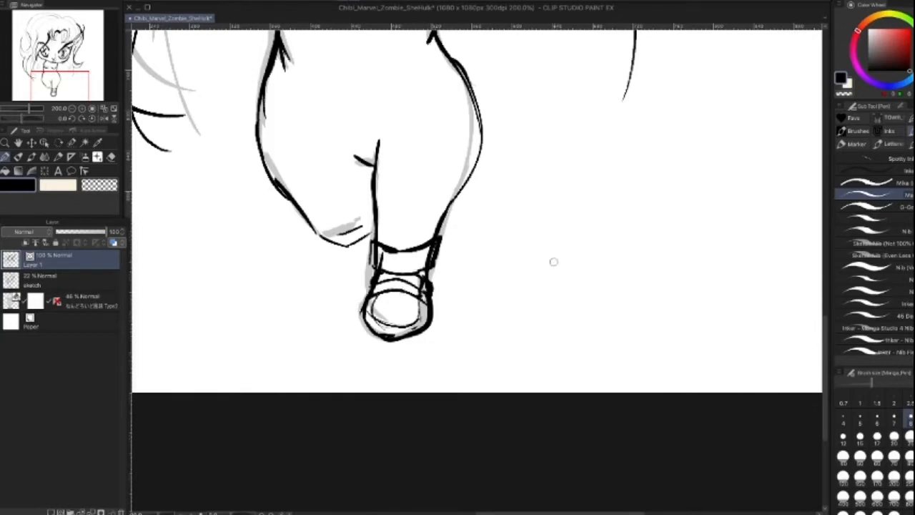
key("]")
key("]")
key("]")
left_click_drag(387, 210, 402, 226)
left_click(416, 223)
key("[")
key("[")
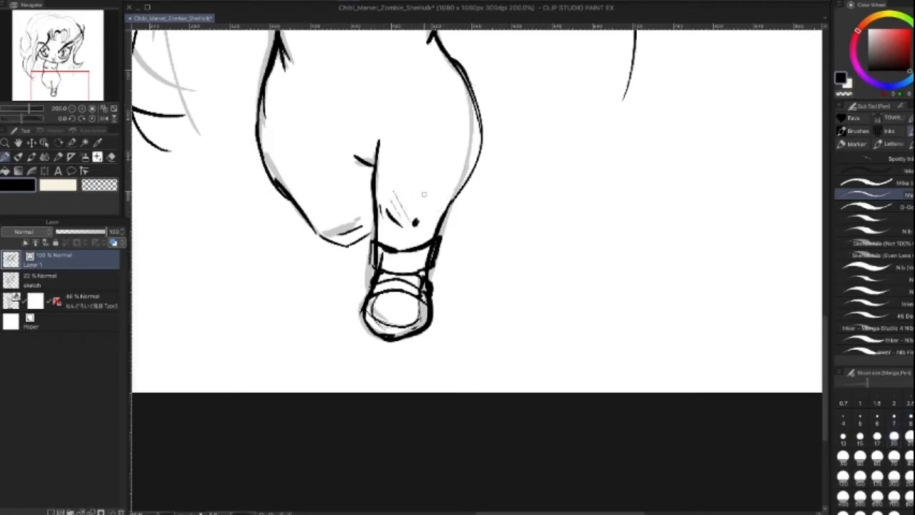
key("ctrl+z")
key("ctrl+z")
key("ctrl+z")
Step: Ink a small arched, toothed wound on the right-hand shin above the cuff
key("]")
key("]")
key("]")
mouse_move(390, 214)
left_mouse_down()
mouse_move(432, 202)
mouse_move(395, 223)
left_mouse_up()
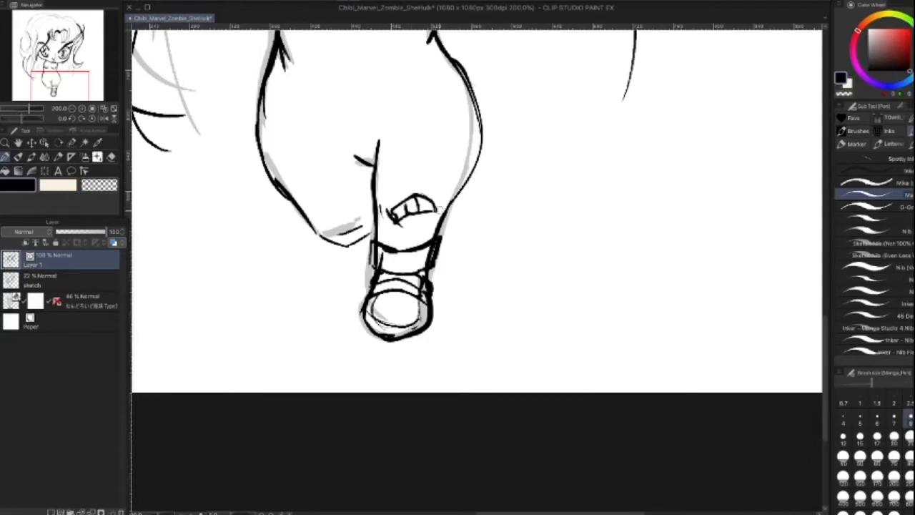
Step: Enlarge the pen and ink thick black drips running down from the shin wound to the cuff
key("]")
key("]")
key("]")
key("]")
key("]")
mouse_move(410, 215)
left_mouse_down()
mouse_move(412, 238)
mouse_move(424, 217)
mouse_move(413, 248)
left_mouse_up()
key("[")
key("[")
Step: Ink a thin centre line down the torso from the bust to the crotch
key("space")
left_click_drag(493, 160, 467, 330)
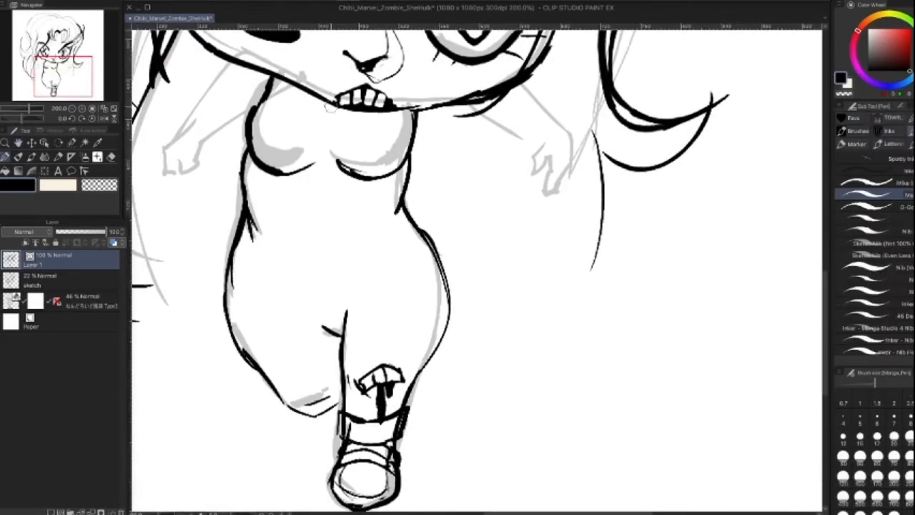
key("bracketleft")
key("bracketright")
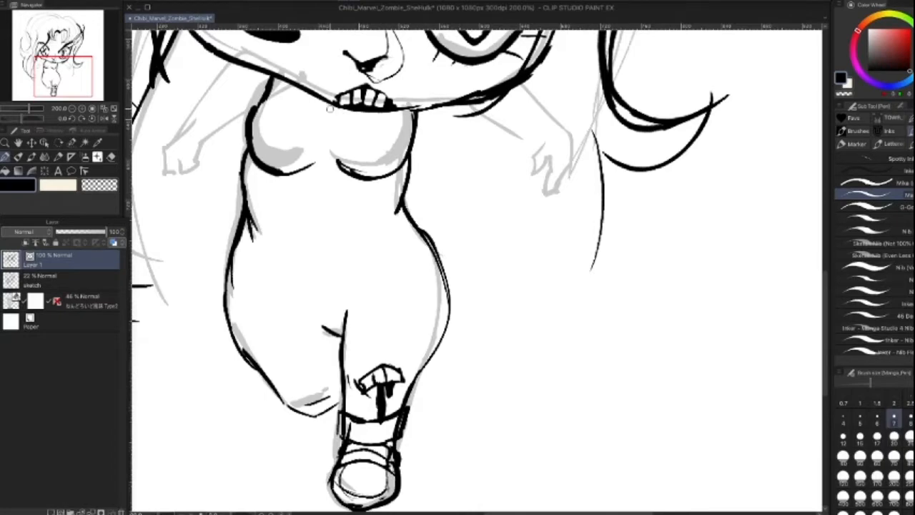
left_click_drag(319, 189, 331, 269)
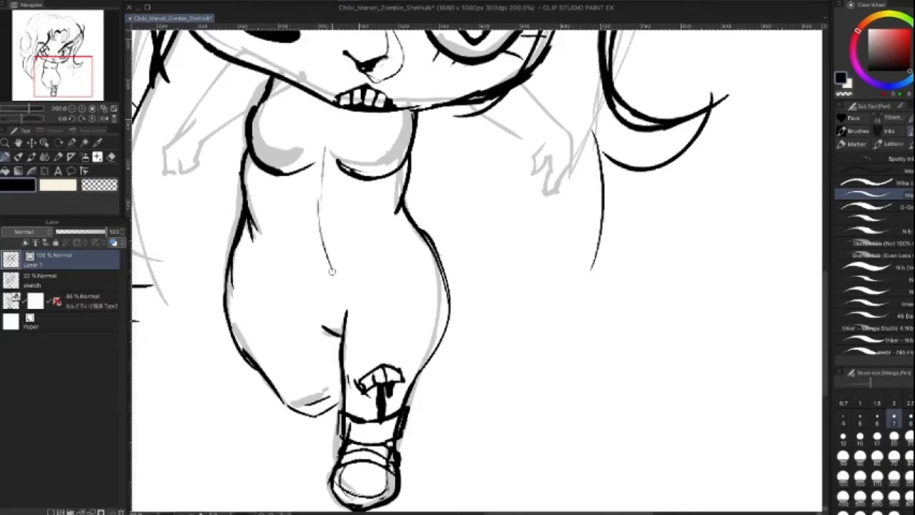
key("bracketright")
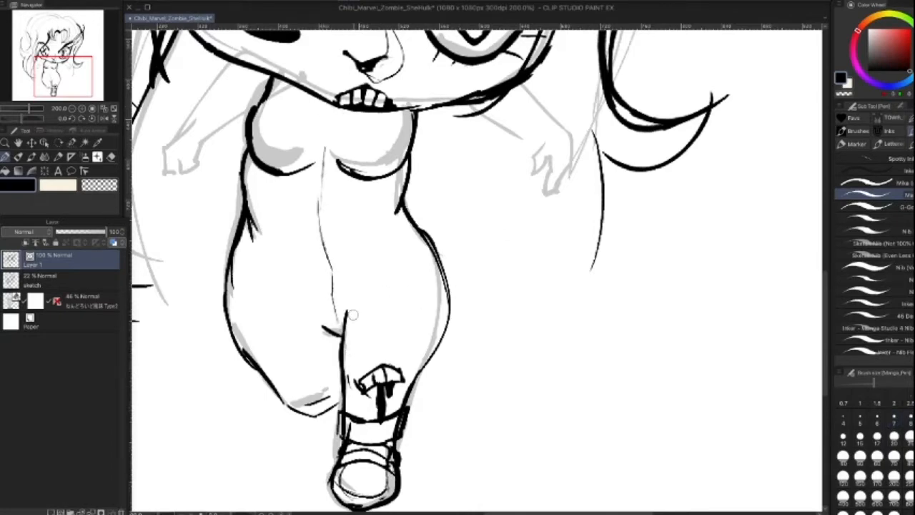
Step: Ink the leotard's leg openings from the crotch up to both hips
mouse_move(343, 331)
left_mouse_down()
mouse_move(386, 260)
mouse_move(437, 250)
left_mouse_up()
left_click_drag(299, 290, 331, 332)
left_click_drag(300, 290, 227, 281)
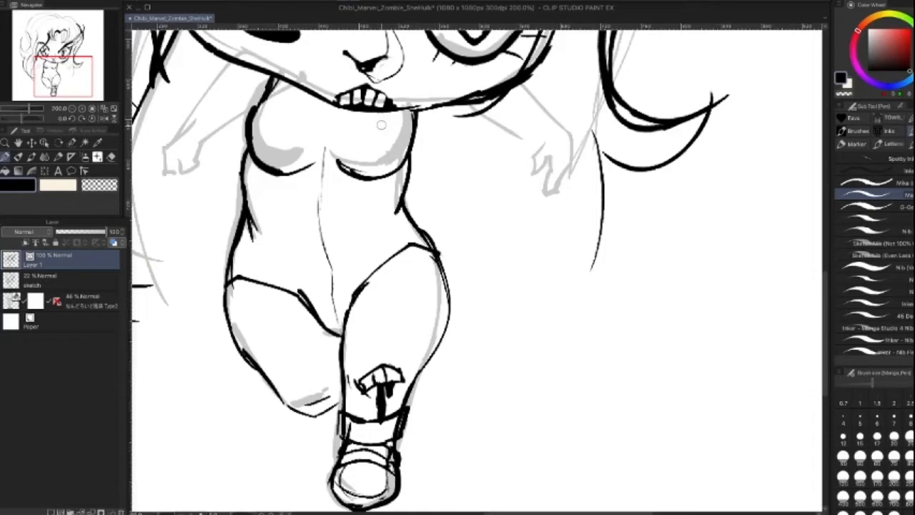
Step: Ink the leotard's side panel seams over the bust and down both sides of the torso to the leg openings
left_click_drag(377, 123, 390, 161)
mouse_move(283, 92)
left_mouse_down()
mouse_move(268, 135)
mouse_move(276, 173)
mouse_move(280, 99)
mouse_move(267, 153)
mouse_move(302, 299)
left_mouse_up()
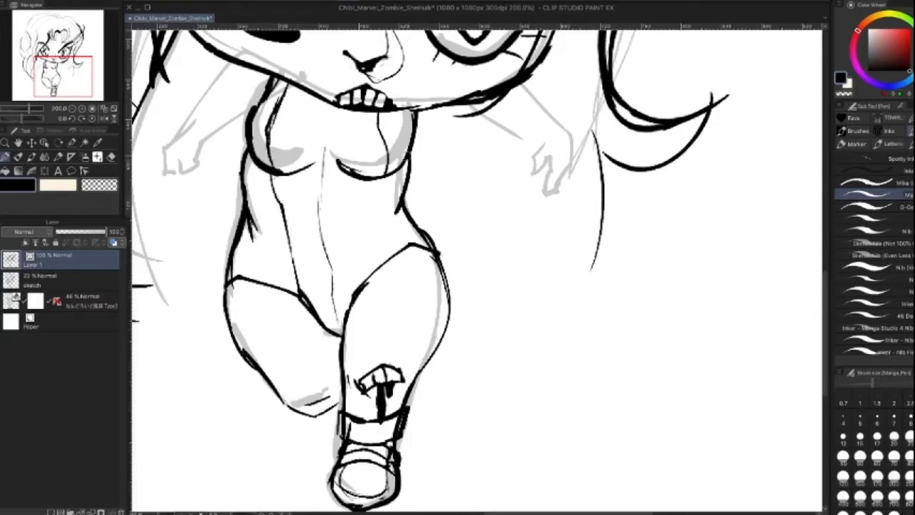
left_click_drag(385, 170, 360, 281)
key("]")
key("[")
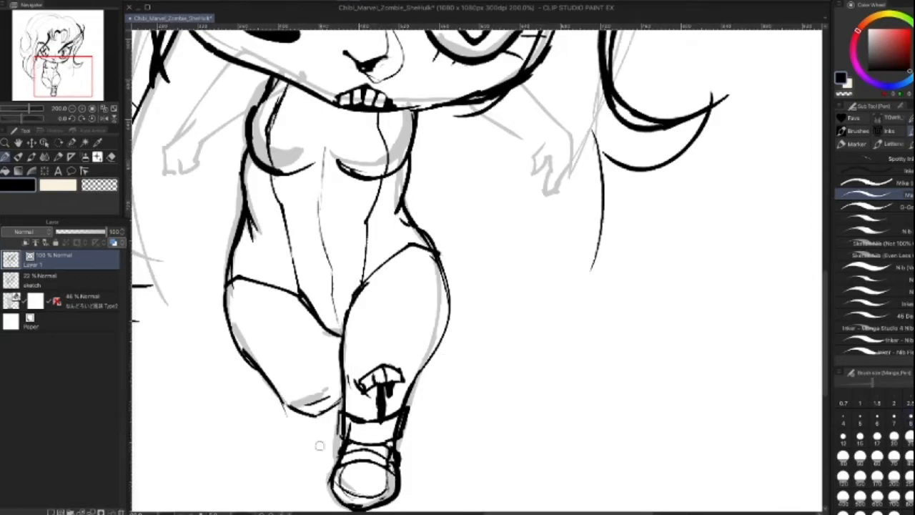
Step: Undo the first lower-leg stroke, ink the left-hand lower leg tapering to a small foot, and clean up the old knee line
left_click_drag(286, 401, 309, 432)
key("ctrl+z")
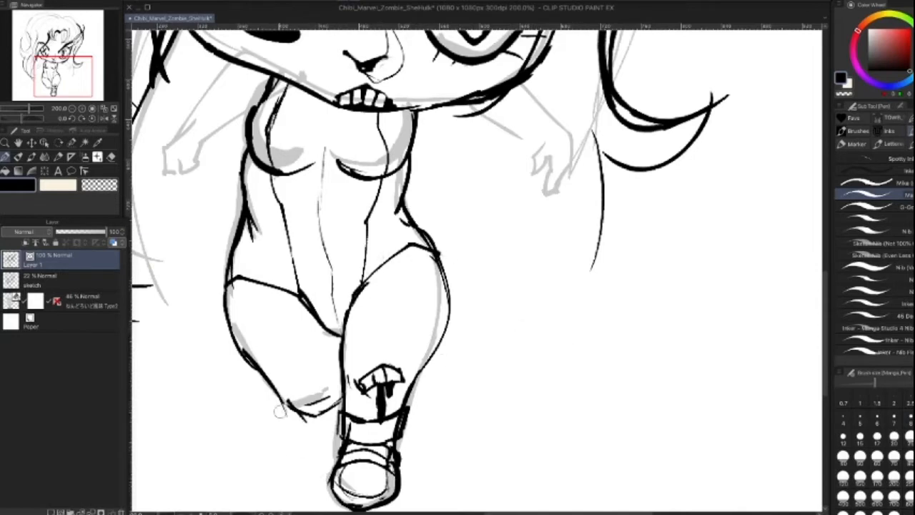
left_click_drag(287, 403, 283, 452)
left_click_drag(339, 399, 314, 454)
mouse_move(287, 402)
left_mouse_down()
mouse_move(283, 455)
mouse_move(313, 472)
mouse_move(339, 415)
mouse_move(337, 404)
mouse_move(306, 402)
mouse_move(320, 405)
mouse_move(294, 416)
mouse_move(284, 466)
mouse_move(323, 418)
left_mouse_up()
key("c")
key("]")
key("c")
key("[")
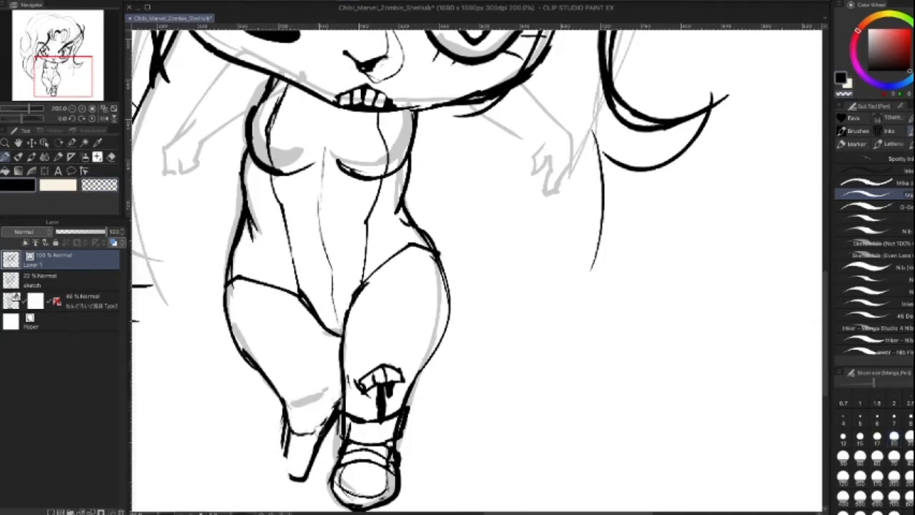
mouse_move(341, 383)
left_mouse_down()
mouse_move(318, 438)
mouse_move(281, 432)
mouse_move(285, 462)
mouse_move(305, 474)
left_mouse_up()
key("]")
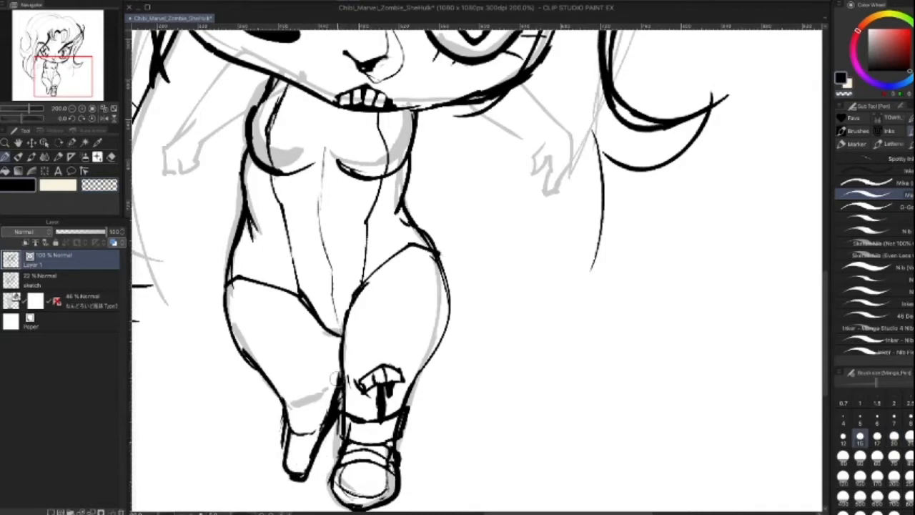
Step: Erase the stray ink around the right-hand boot's cuff and trim the outline on both sides of the shoe
left_click(111, 185)
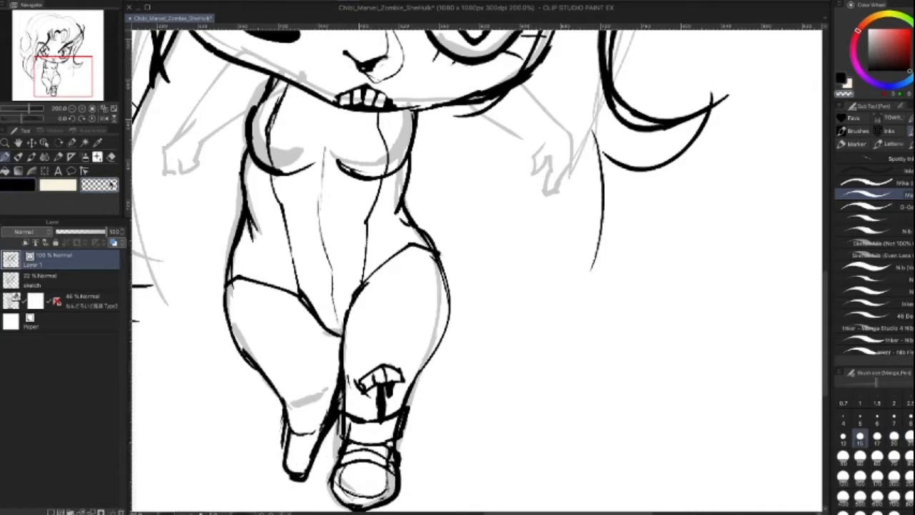
mouse_move(333, 413)
left_mouse_down()
mouse_move(332, 438)
mouse_move(352, 424)
mouse_move(343, 434)
left_mouse_up()
key("c")
key("bracketleft")
key("bracketleft")
key("bracketleft")
key("bracketleft")
key("c")
key("bracketright")
key("bracketright")
key("bracketright")
key("bracketright")
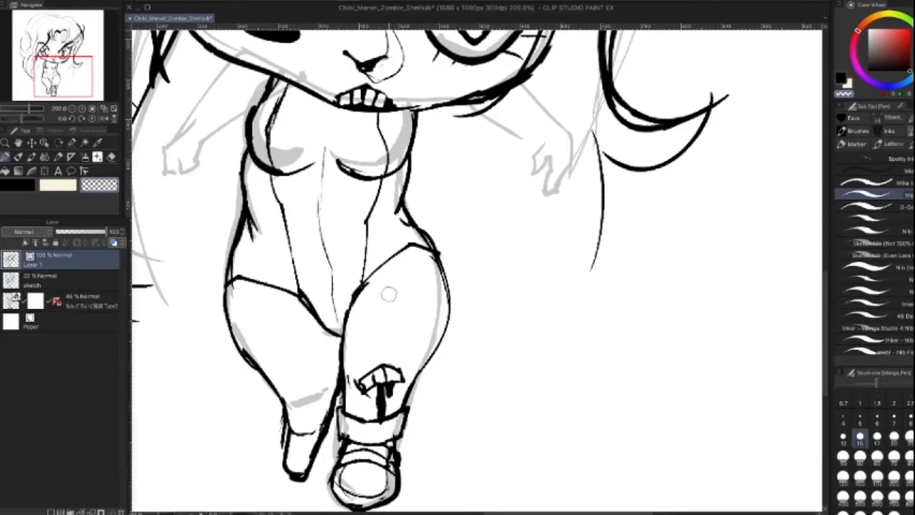
mouse_move(333, 463)
left_mouse_down()
mouse_move(333, 498)
mouse_move(329, 489)
left_mouse_up()
left_click_drag(392, 455, 396, 458)
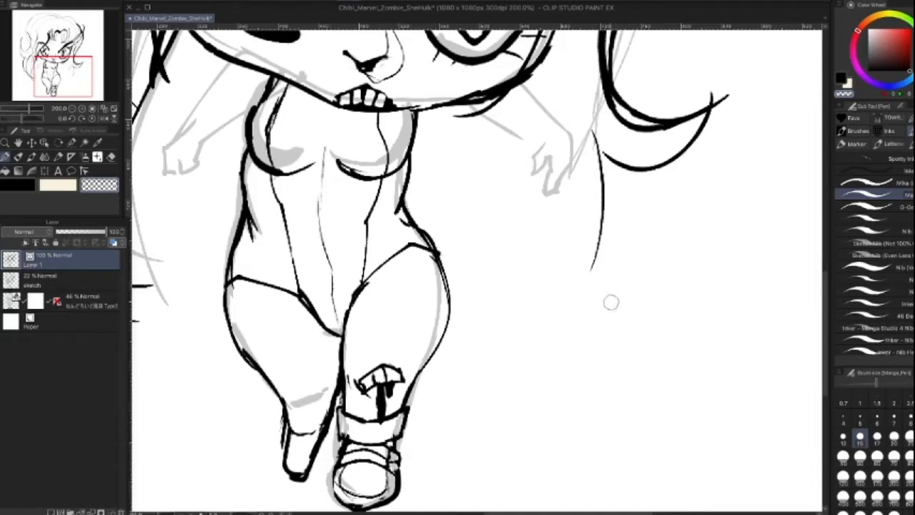
Step: Open a second window of the Chibi_Marvel_Zombie_SheHulk canvas and detach it as a separate floating window
left_click(347, 1)
mouse_move(315, 2)
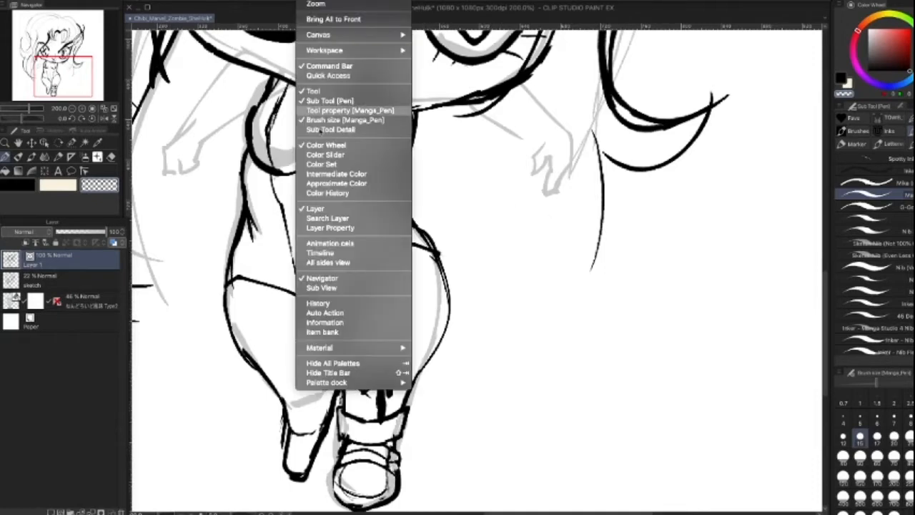
mouse_move(340, 51)
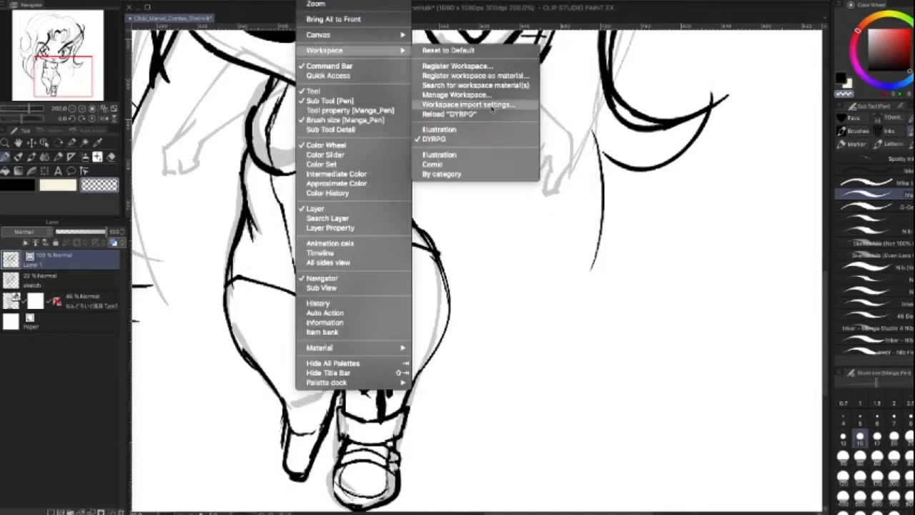
mouse_move(396, 36)
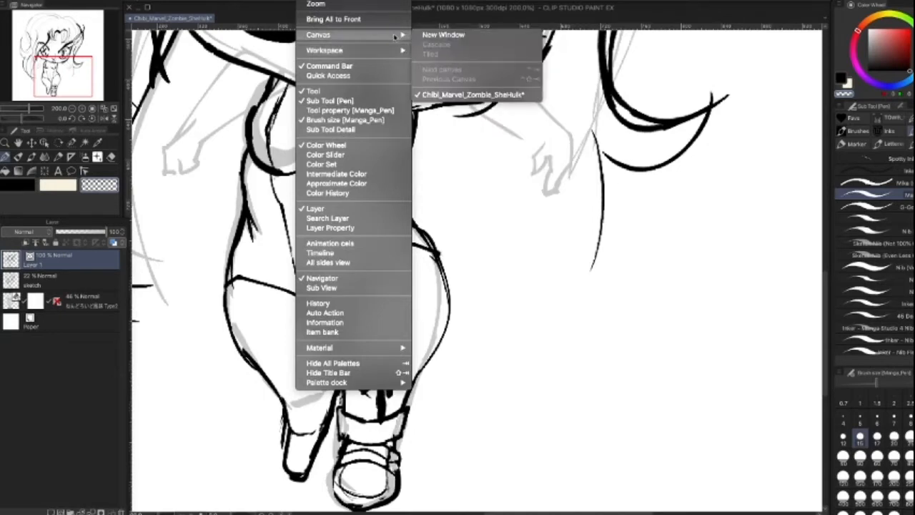
left_click(500, 36)
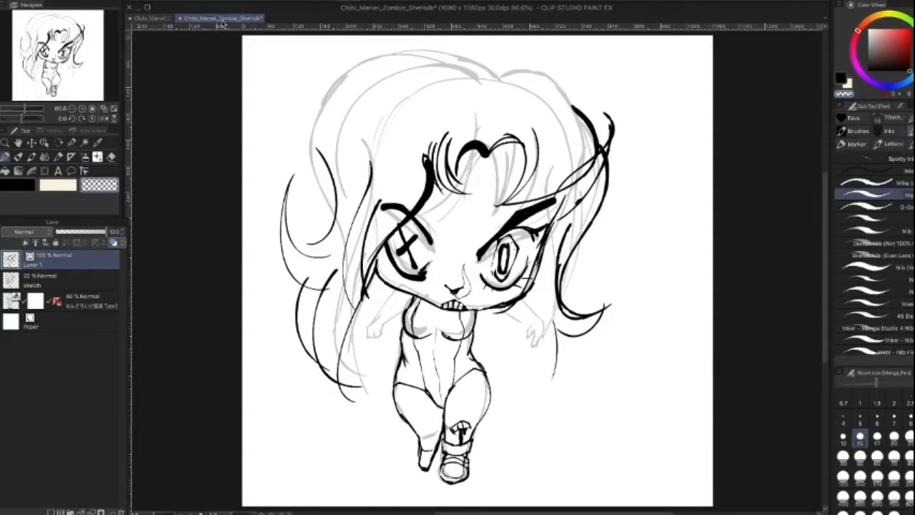
left_click_drag(222, 21, 0, 7)
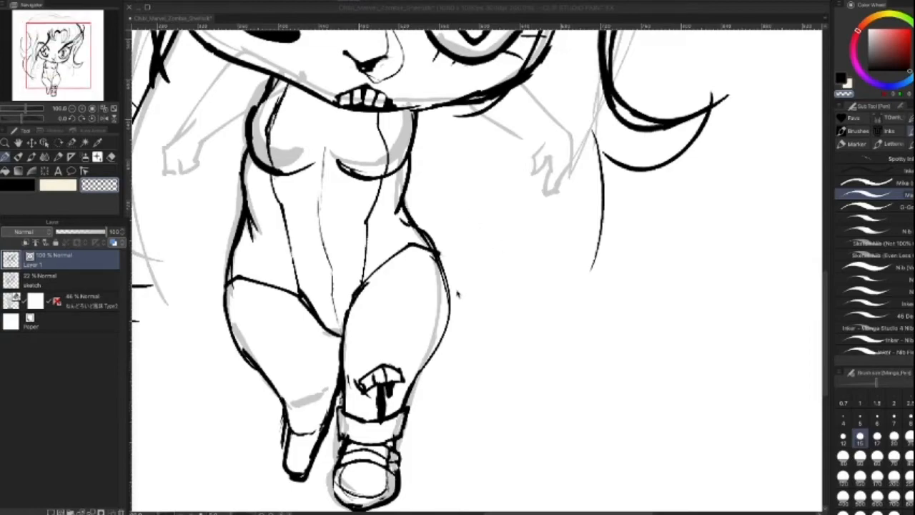
Step: Ink the left-hand arm from below the jaw down to the clenched fist over the sketch
key("space")
left_click(487, 328)
key("space")
left_click_drag(484, 207, 547, 435)
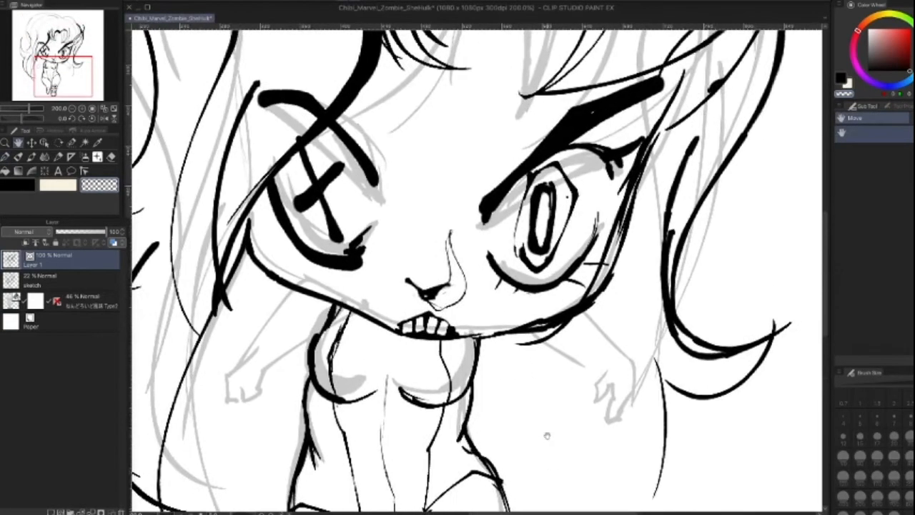
scroll(457, 332, "up", 2)
scroll(474, 335, "down", 4)
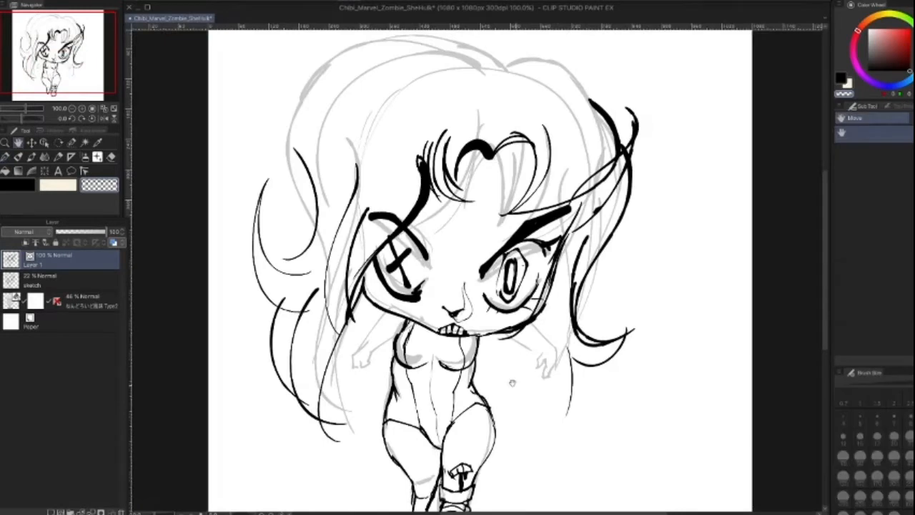
key("space")
left_click_drag(514, 387, 496, 274)
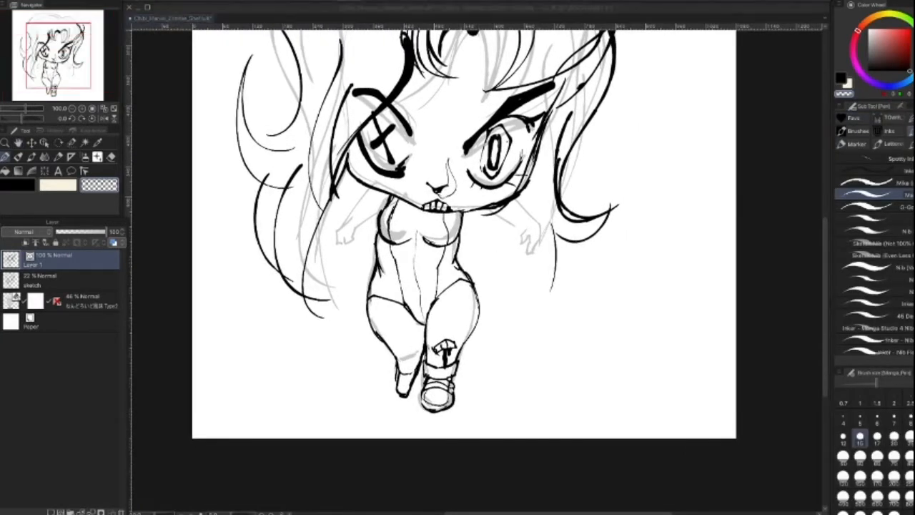
key("space")
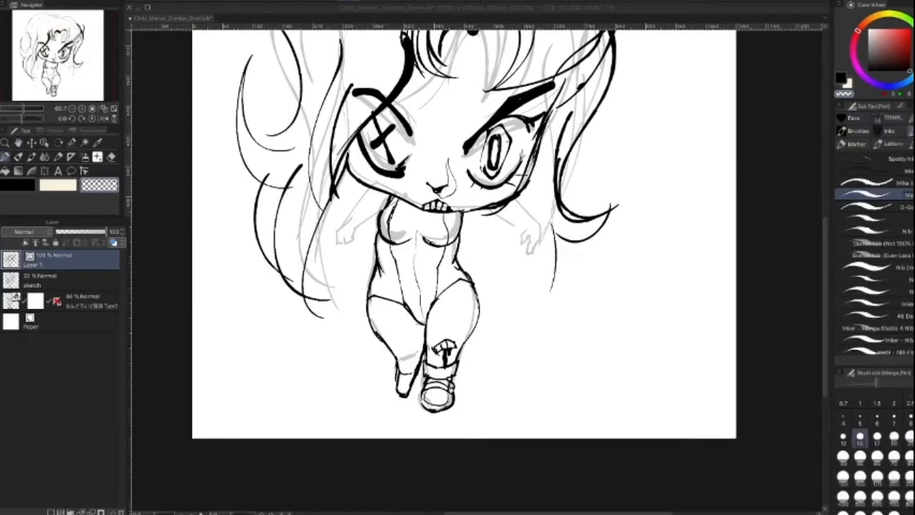
key("bracketleft")
key("bracketleft")
key("bracketright")
key("bracketright")
key("bracketright")
key("bracketright")
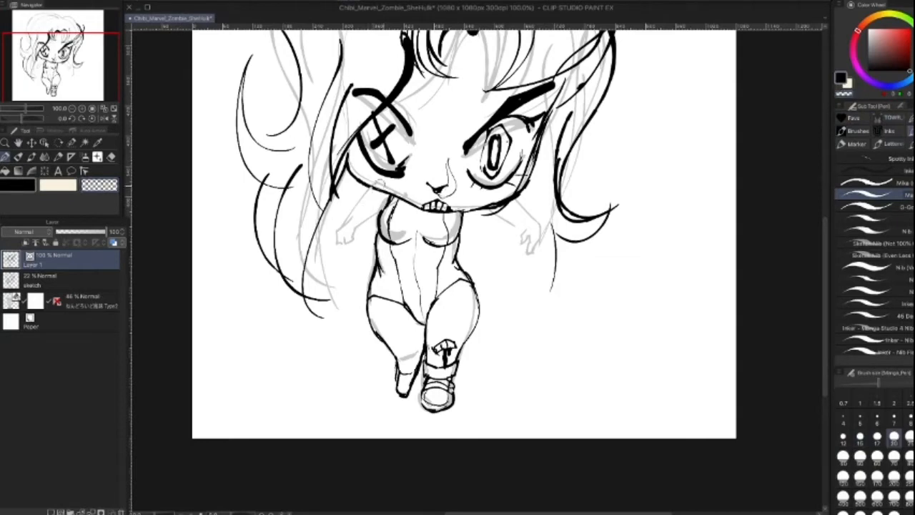
key("bracketright")
left_click_drag(374, 187, 352, 218)
key("bracketleft")
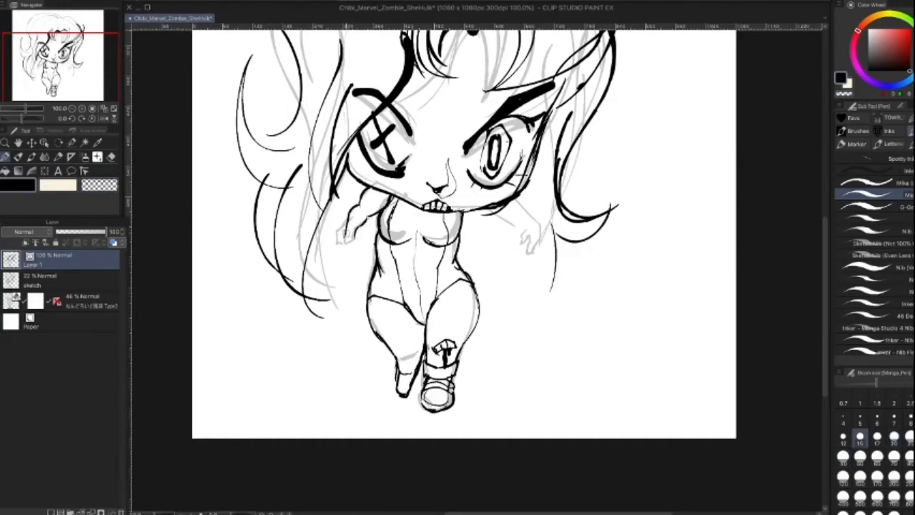
key("bracketleft")
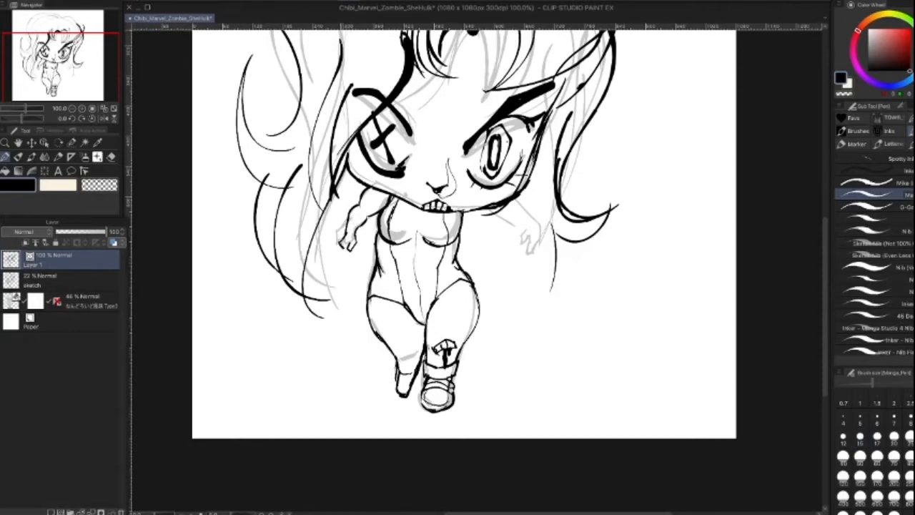
Step: Darken the left-hand fist's finger gap and ink the right-hand arm from below the jaw to its fist
key("bracketright")
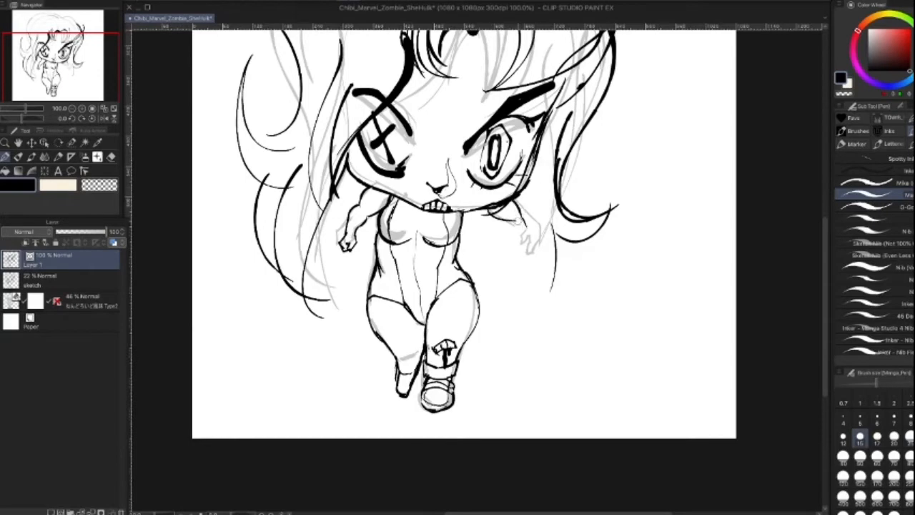
left_click_drag(528, 308, 417, 321)
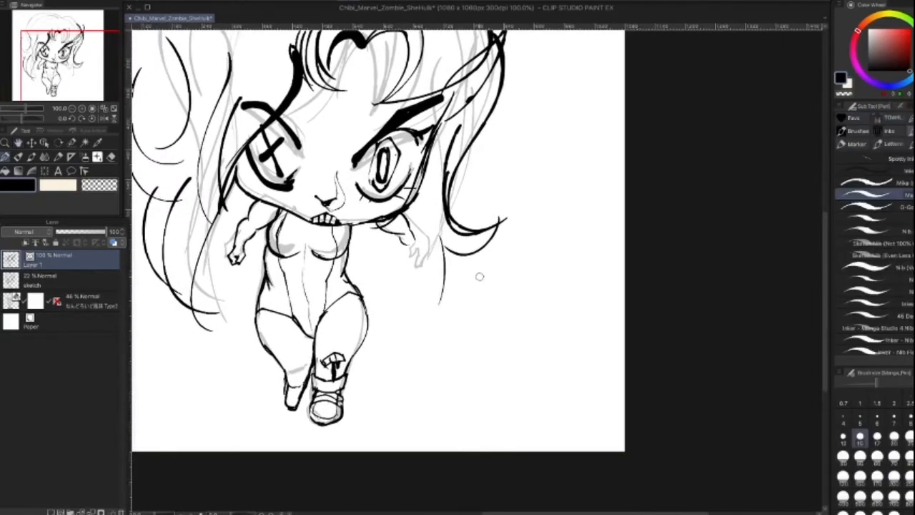
scroll(477, 235, "up", 1)
key("bracketleft")
key("bracketleft")
key("bracketleft")
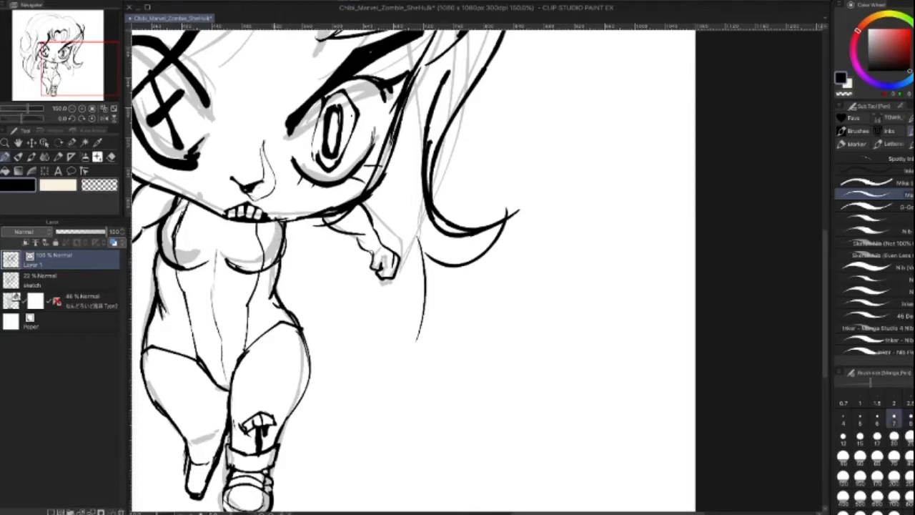
Step: Thicken the right-hand thigh's outer edge, and ink inner muscle contours on both thighs plus a left-hand knee line
key("bracketright")
key("bracketright")
key("bracketright")
key("bracketright")
key("bracketright")
key("bracketright")
key("bracketright")
key("bracketright")
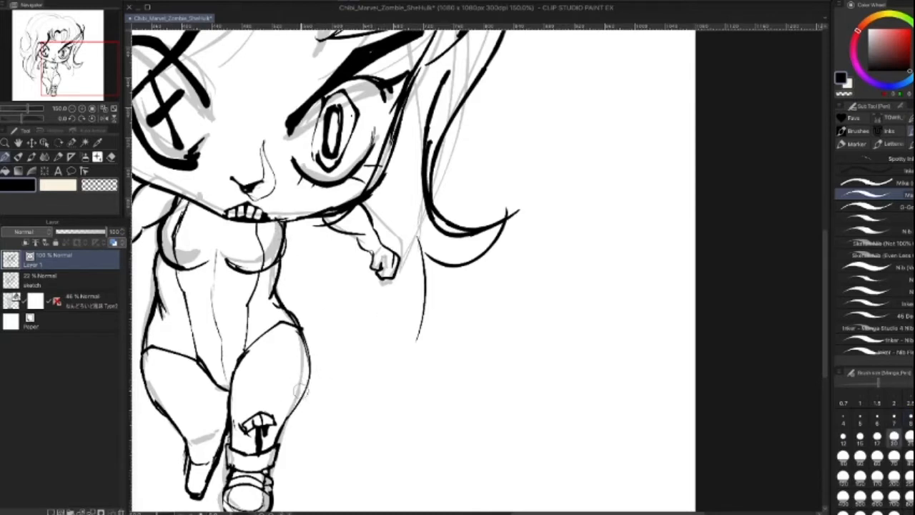
key("bracketleft")
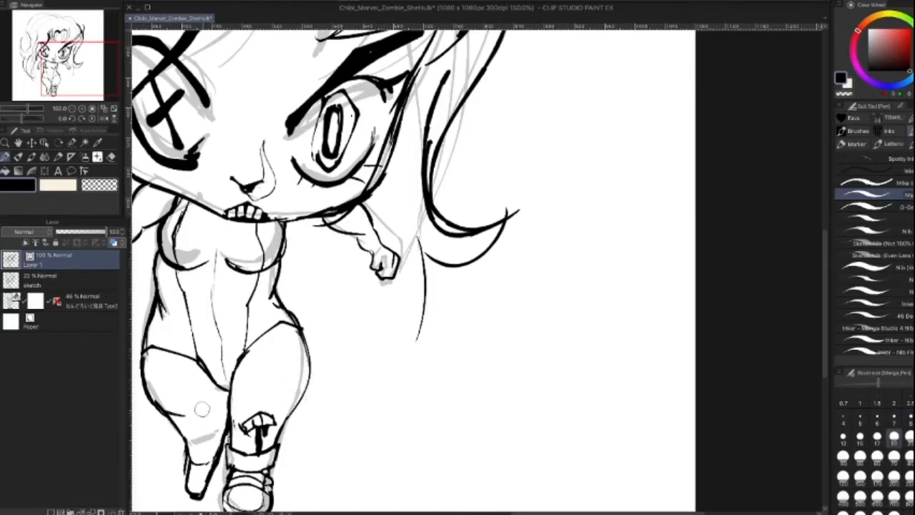
key("super+z")
left_click_drag(302, 347, 281, 413)
key("bracketleft")
left_click_drag(280, 339, 250, 392)
left_click_drag(187, 433, 200, 445)
left_click_drag(214, 392, 203, 410)
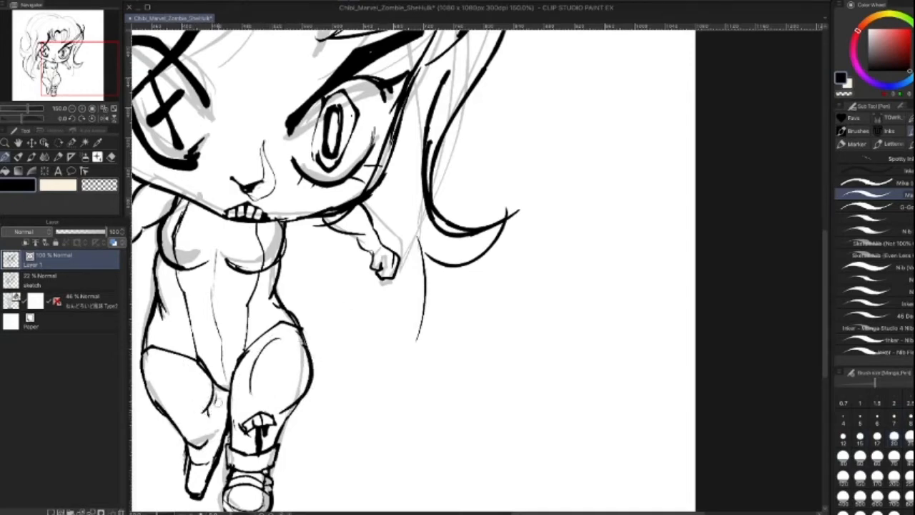
Step: Redraw the right-hand thigh's outer contour slimmer from hip to knee and erase the old bulging line
left_click_drag(453, 322, 624, 283)
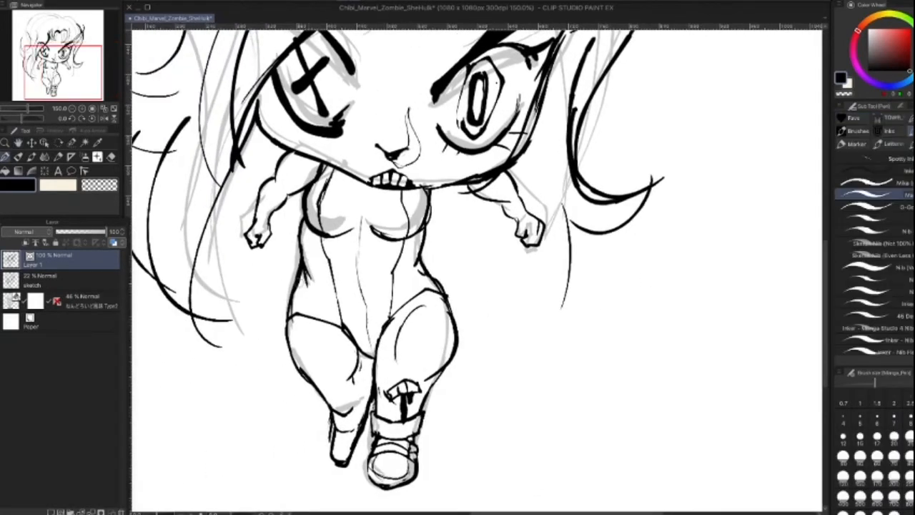
left_click_drag(448, 293, 447, 363)
left_click(99, 185)
mouse_move(458, 319)
left_mouse_down()
mouse_move(453, 368)
mouse_move(455, 288)
left_mouse_up()
left_click(18, 184)
key("bracketleft")
key("bracketleft")
key("bracketleft")
key("bracketleft")
mouse_move(446, 336)
left_mouse_down()
mouse_move(430, 397)
mouse_move(440, 280)
left_mouse_up()
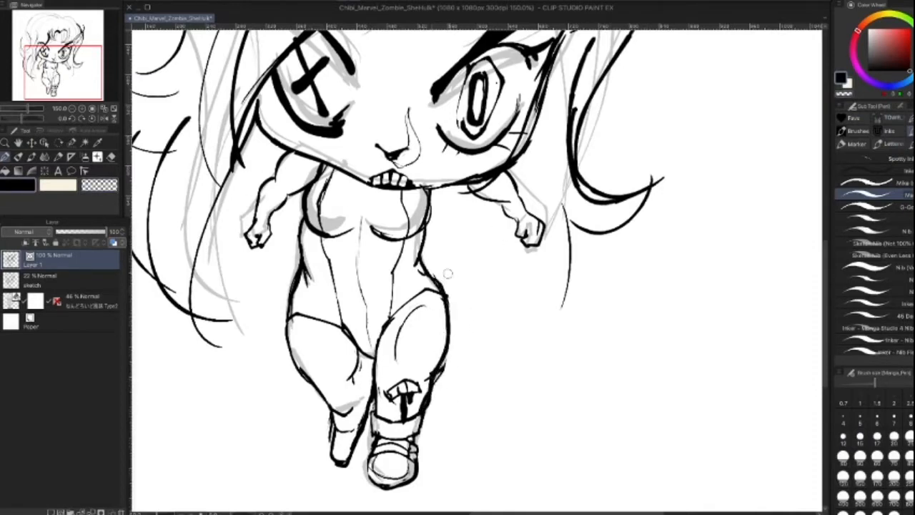
Step: Redraw the right-hand thigh's inner edge and erase the old leg-opening line across its top
mouse_move(372, 386)
left_mouse_down()
mouse_move(397, 296)
mouse_move(387, 336)
left_mouse_up()
key("c")
mouse_move(417, 301)
left_mouse_down()
mouse_move(435, 292)
mouse_move(409, 286)
mouse_move(388, 309)
mouse_move(373, 359)
mouse_move(383, 319)
left_mouse_up()
Step: Ink a thicker outer contour along the left-hand hip and thigh down to the knee
left_click(18, 184)
key("[")
key("[")
key("[")
key("[")
key("[")
key("]")
key("]")
key("[")
mouse_move(297, 275)
left_mouse_down()
mouse_move(283, 306)
mouse_move(333, 411)
left_mouse_up()
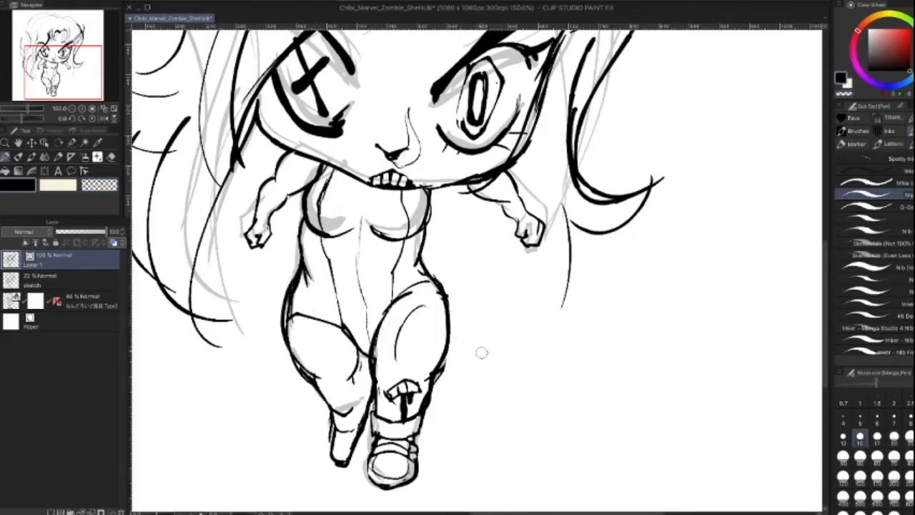
Step: Ink the left-hand leg's inner edge, trim it with transparent colour, and thicken the right-hand thigh's inner line
mouse_move(372, 364)
left_mouse_down()
mouse_move(367, 371)
mouse_move(357, 428)
left_mouse_up()
left_click(99, 184)
mouse_move(367, 383)
left_mouse_down()
mouse_move(359, 433)
mouse_move(363, 426)
left_mouse_up()
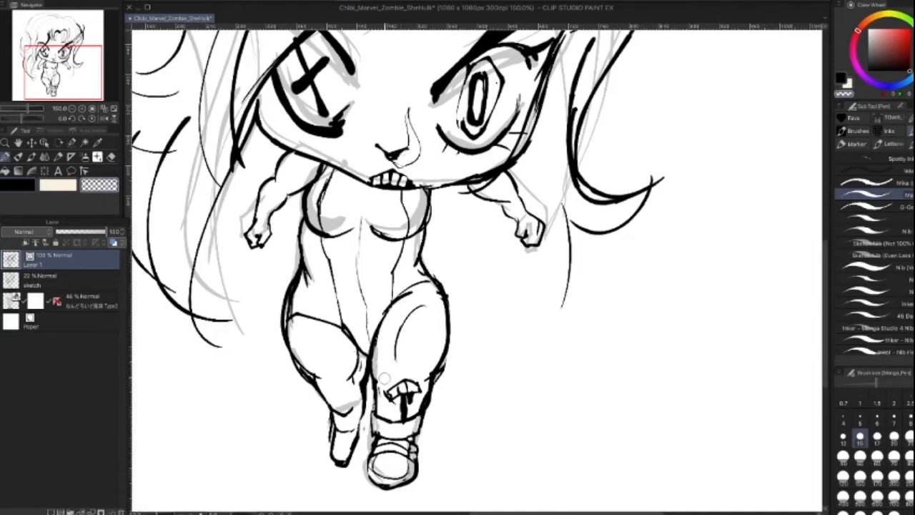
left_click(18, 184)
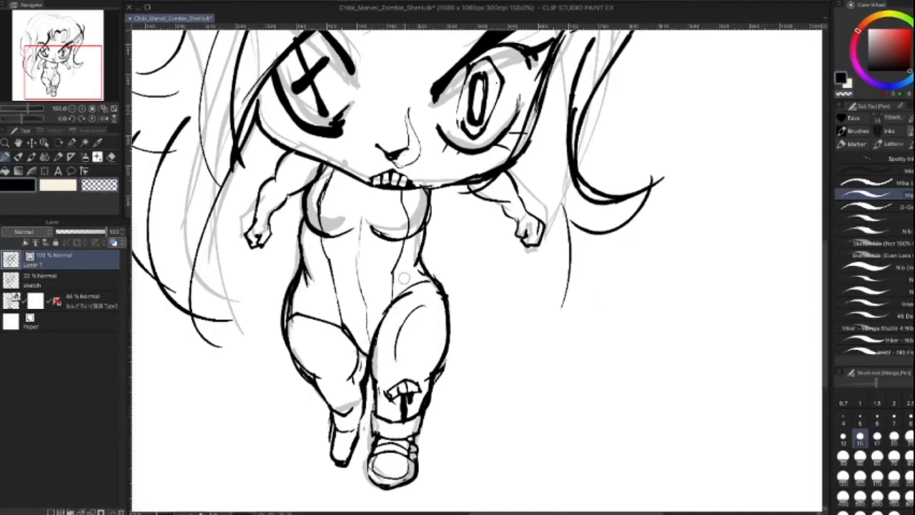
left_click_drag(385, 311, 373, 394)
left_click_drag(377, 362, 372, 398)
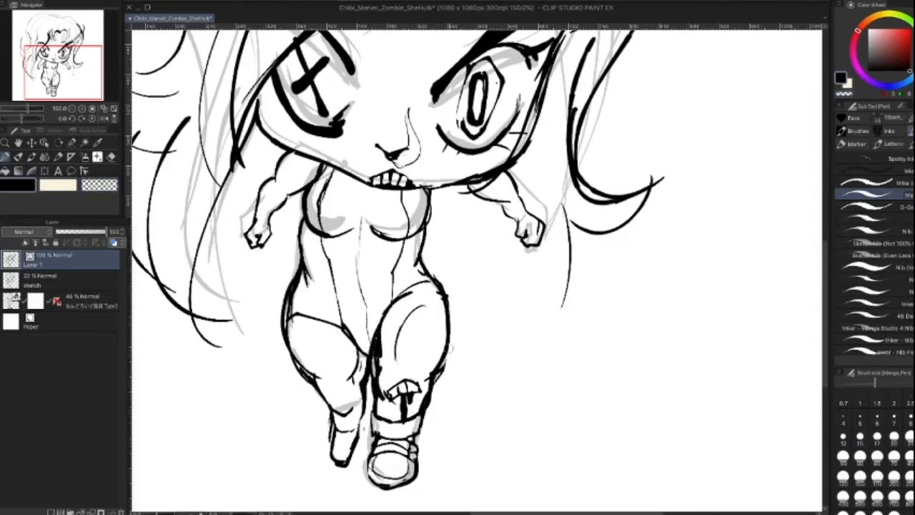
Step: Erase the rough ink along the right-hand leg's outer edge around the knee
left_click(100, 185)
key("bracketright")
left_click_drag(420, 406, 427, 378)
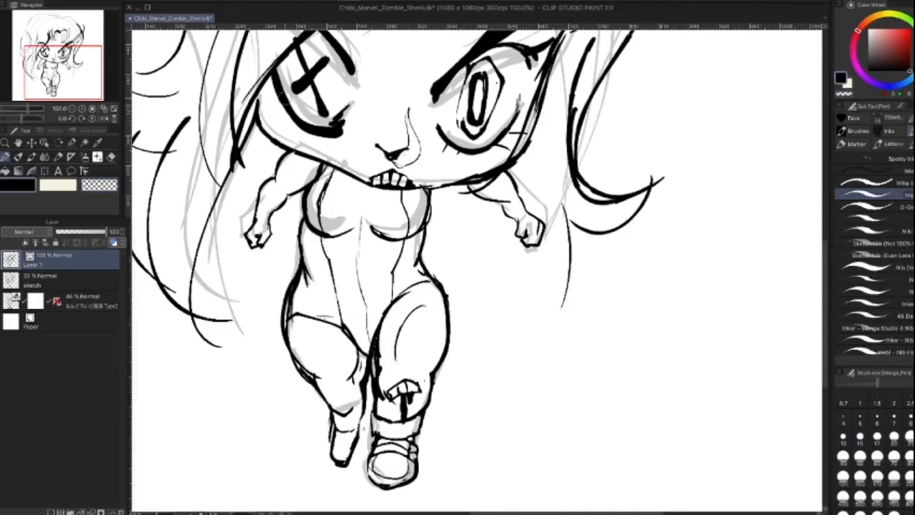
Step: Erase the thick lower lid and the outline surrounding the X-shaped eye
mouse_move(282, 71)
left_mouse_down()
mouse_move(293, 121)
mouse_move(276, 102)
mouse_move(321, 136)
mouse_move(345, 111)
left_mouse_up()
left_click_drag(312, 125, 301, 120)
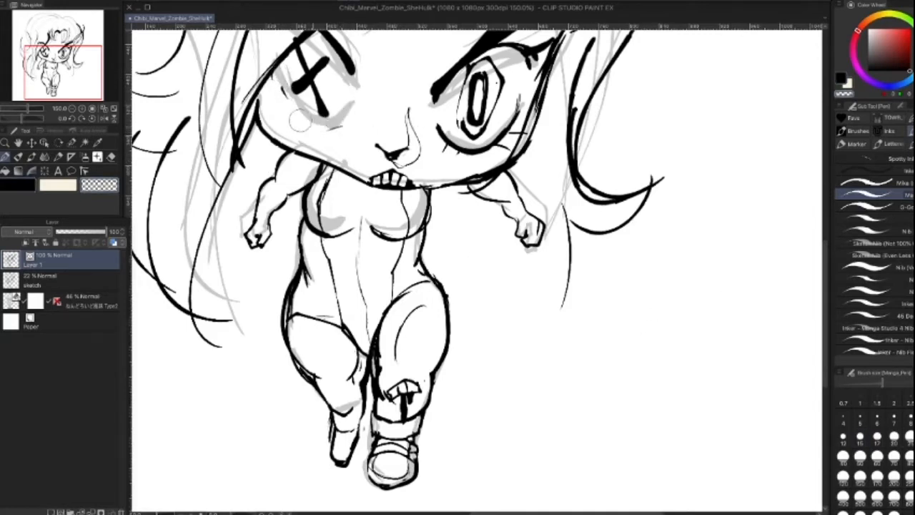
key("bracketright")
key("bracketright")
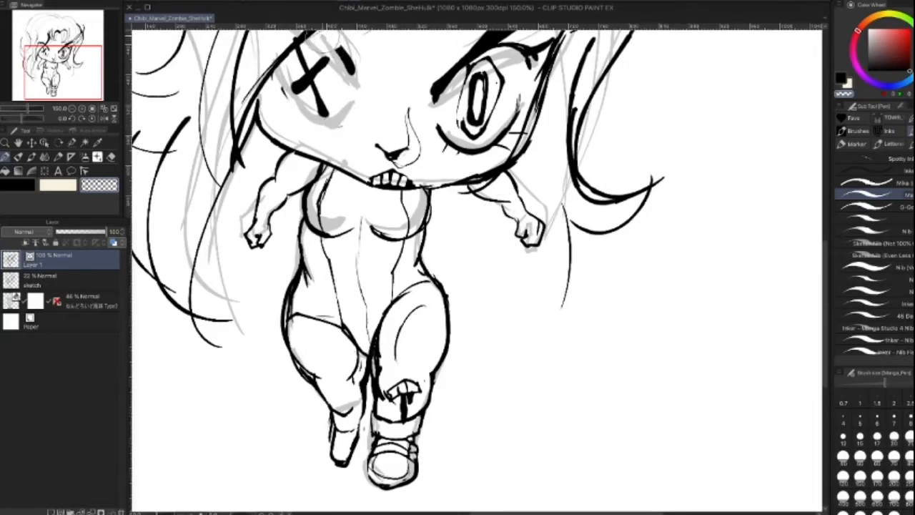
Step: Try inking a thin curved lower lid beneath the X-shaped eye
key("space")
mouse_move(540, 280)
left_mouse_down()
mouse_move(562, 446)
mouse_move(555, 408)
left_mouse_up()
key("bracketleft")
key("bracketleft")
key("bracketleft")
mouse_move(304, 231)
left_mouse_down()
mouse_move(342, 241)
mouse_move(360, 230)
left_mouse_up()
key("bracketright")
key("bracketright")
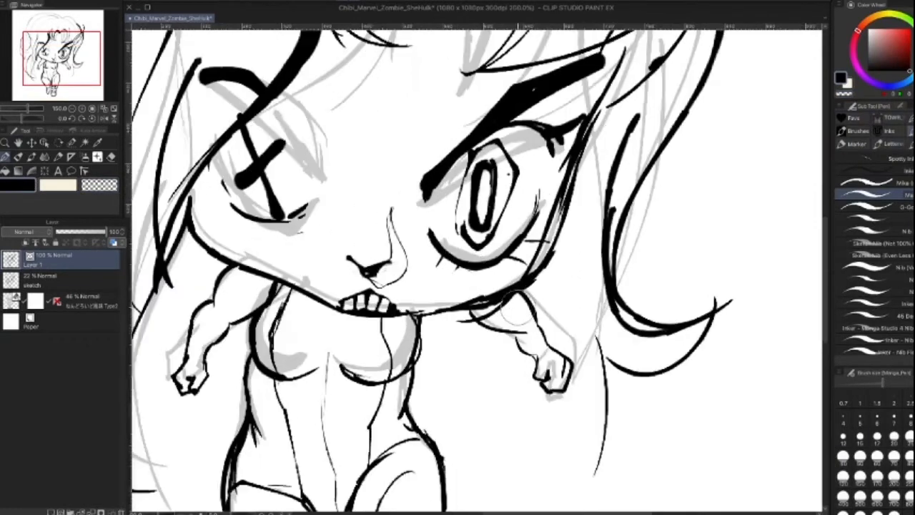
scroll(520, 309, "up", 1)
key("ctrl+z")
Step: Erase part of the old X over the left-hand eye and redraw it as two larger, thicker crossing strokes
key("bracketleft")
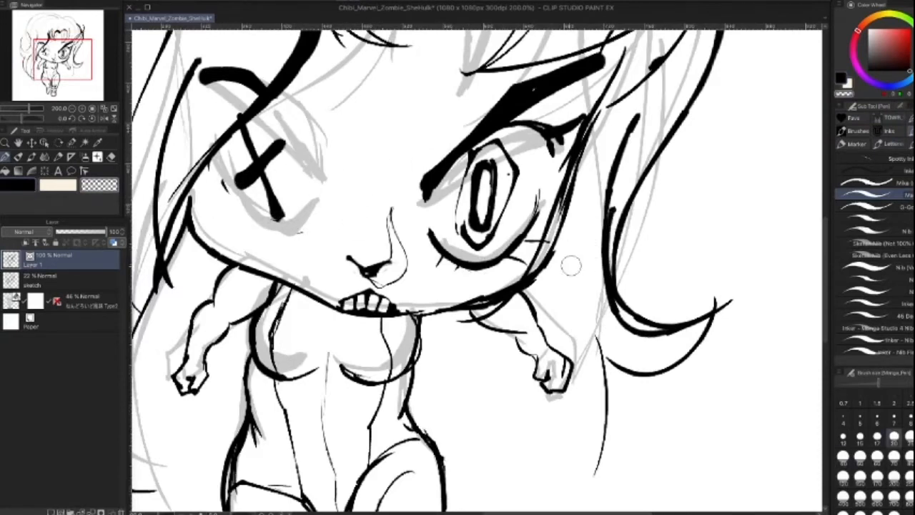
mouse_move(283, 146)
left_mouse_down()
mouse_move(243, 179)
mouse_move(275, 154)
mouse_move(267, 184)
left_mouse_up()
left_click(26, 184)
left_click_drag(250, 134, 280, 216)
mouse_move(309, 130)
left_mouse_down()
mouse_move(233, 191)
mouse_move(309, 131)
left_mouse_up()
key("bracketright")
key("bracketright")
mouse_move(230, 193)
left_mouse_down()
mouse_move(306, 130)
mouse_move(215, 197)
left_mouse_up()
left_click_drag(242, 125, 287, 221)
left_click_drag(212, 202, 321, 129)
left_click_drag(326, 111, 209, 201)
left_click_drag(243, 128, 299, 232)
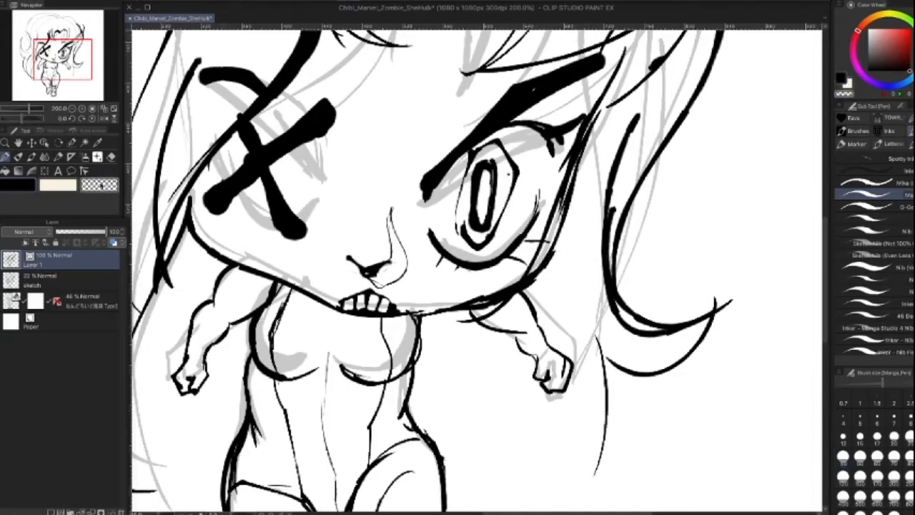
Step: Hatch fine shading lines inside the nose cavity and along its curved edge with a small brush
key("bracketleft")
key("bracketleft")
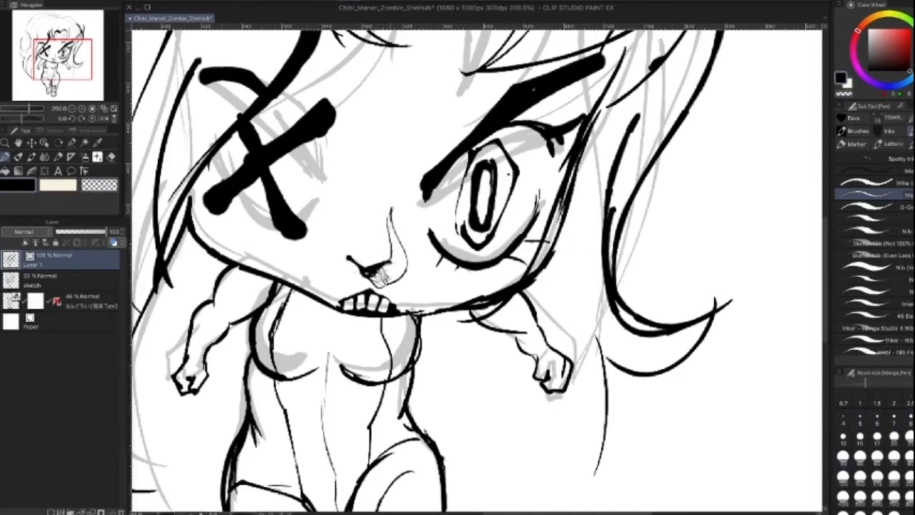
left_click_drag(394, 227, 404, 269)
left_click_drag(390, 220, 402, 253)
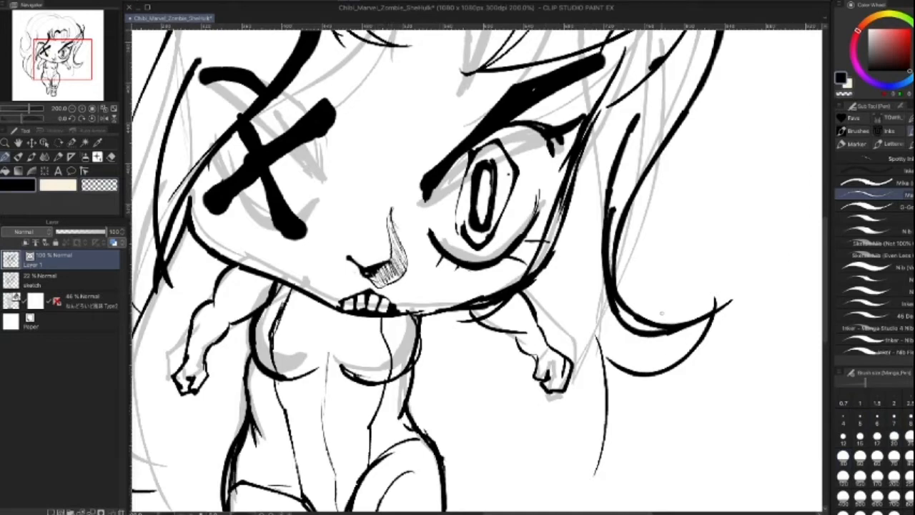
Step: Erase the outer part of the nose-cavity hatching with an enlarged transparent brush
left_click(110, 185)
key("bracketright")
key("bracketright")
key("bracketright")
key("bracketright")
key("bracketright")
key("bracketright")
key("bracketright")
key("bracketright")
key("bracketright")
key("bracketright")
key("bracketright")
key("bracketright")
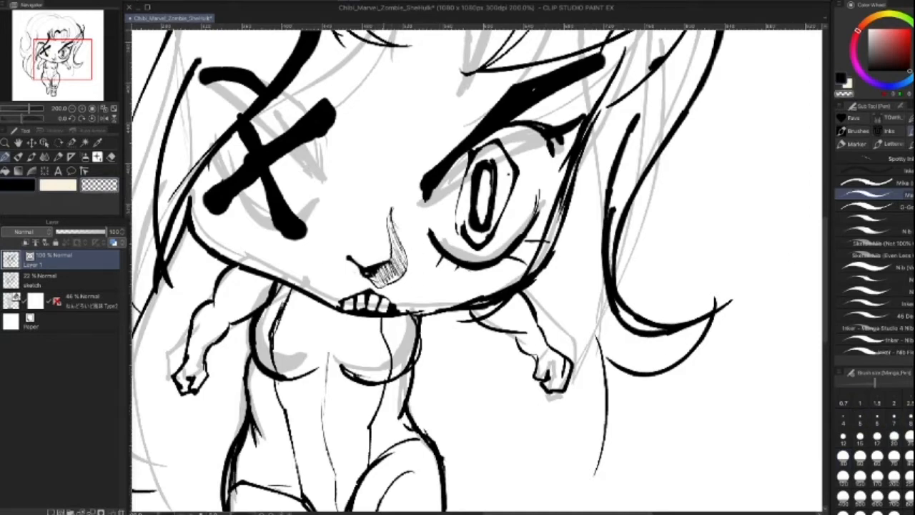
mouse_move(379, 278)
left_mouse_down()
mouse_move(403, 245)
mouse_move(408, 261)
left_mouse_up()
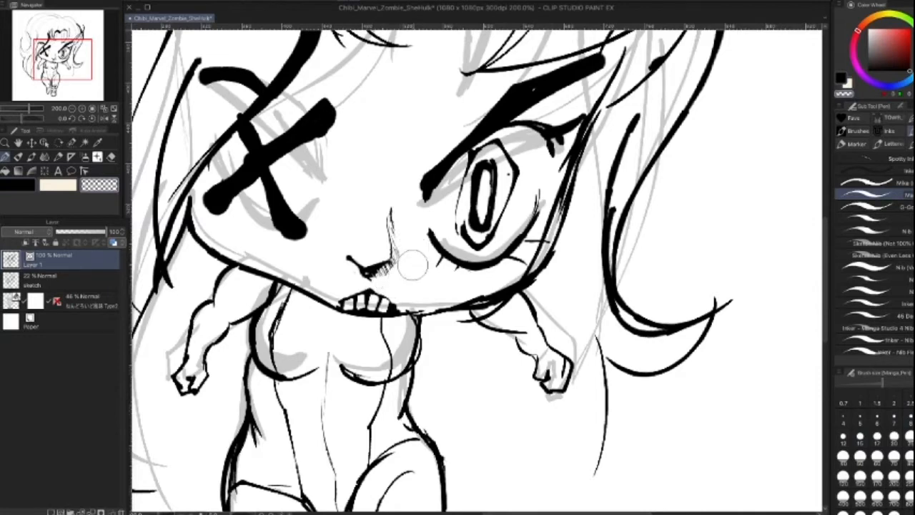
key("bracketleft")
key("bracketleft")
key("bracketleft")
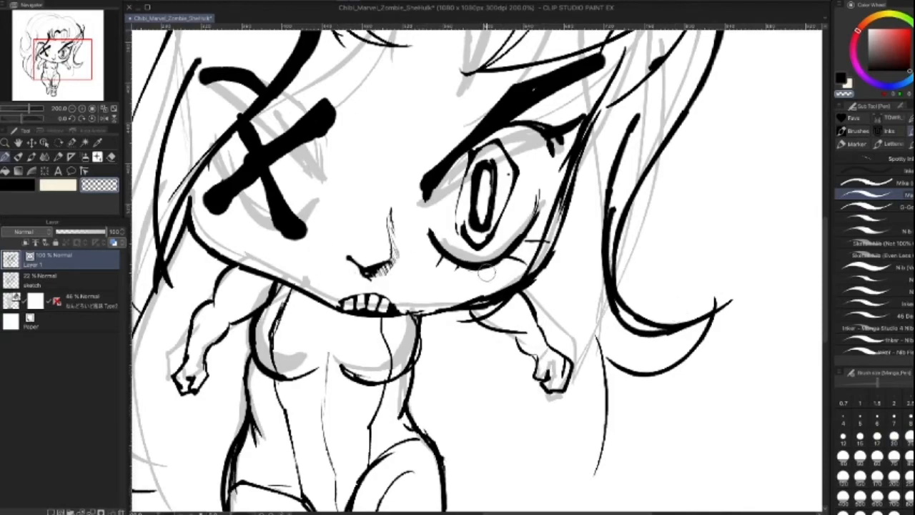
Step: Ink and clean up narrow straps across the ankle of the smaller, rear shoe
key("space")
mouse_move(510, 419)
left_mouse_down()
mouse_move(664, 179)
mouse_move(591, 149)
mouse_move(570, 129)
left_mouse_up()
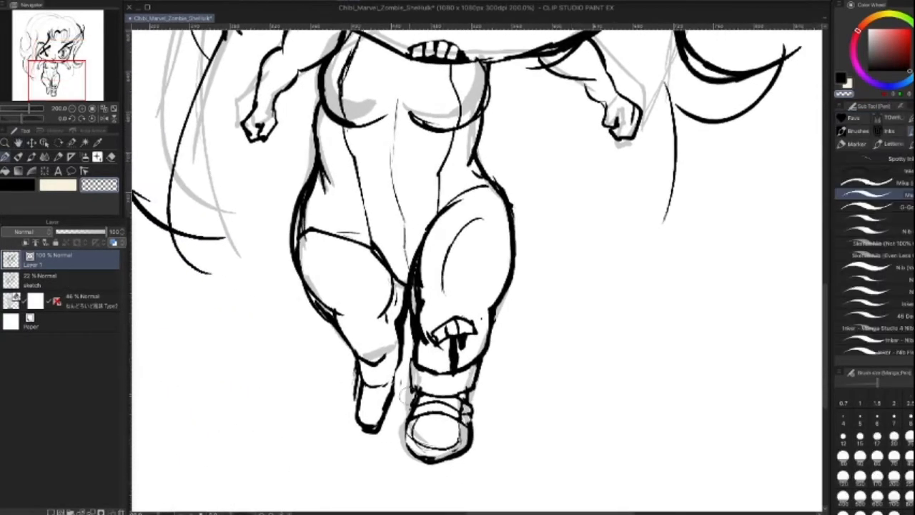
key("bracketleft")
key("bracketleft")
mouse_move(360, 386)
left_mouse_down()
mouse_move(390, 388)
mouse_move(366, 405)
mouse_move(388, 406)
mouse_move(363, 392)
mouse_move(388, 391)
mouse_move(388, 400)
left_mouse_up()
key("bracketright")
key("c")
key("bracketright")
key("bracketleft")
key("c")
key("bracketleft")
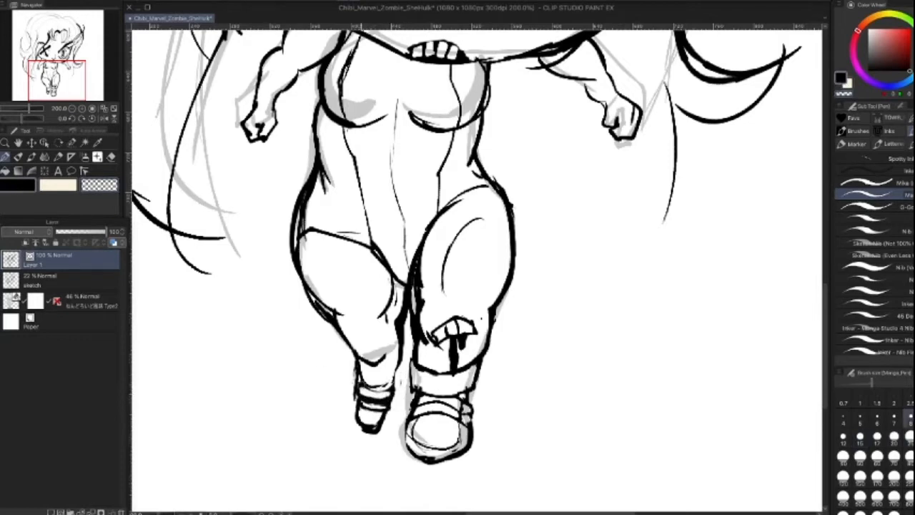
key("c")
key("bracketright")
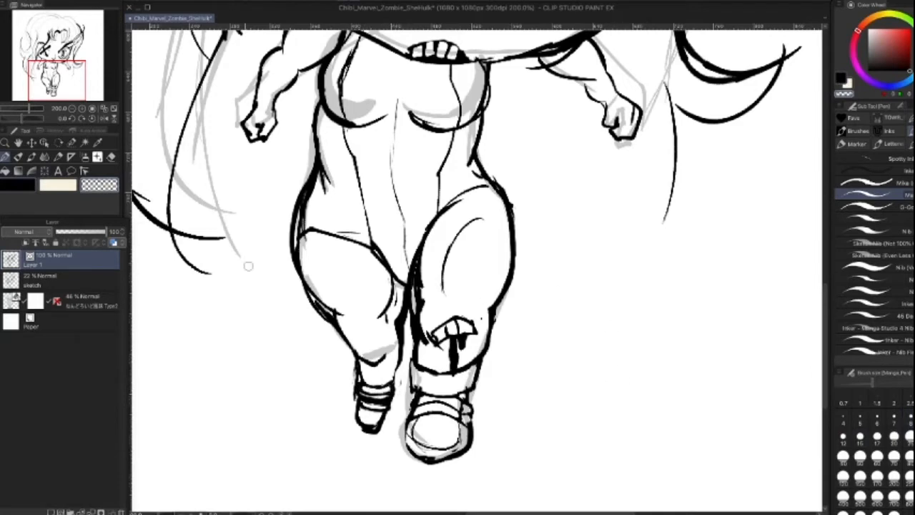
Step: Thicken the ink at the sides of the waist and paint heavy black shadows beneath both breasts
mouse_move(558, 188)
left_mouse_down()
mouse_move(504, 346)
mouse_move(504, 331)
left_mouse_up()
key("c")
key("bracketright")
key("bracketright")
key("bracketright")
key("bracketright")
key("bracketright")
key("bracketright")
left_click_drag(267, 297, 290, 333)
left_click_drag(431, 272, 417, 307)
key("bracketleft")
key("bracketleft")
key("bracketleft")
key("bracketleft")
mouse_move(271, 257)
left_mouse_down()
mouse_move(332, 252)
mouse_move(429, 265)
left_mouse_up()
left_click_drag(431, 223, 410, 269)
Step: Cut fine transparent hatch lines into the inner ends of the black shadows under both breasts
left_click(99, 184)
key("bracketleft")
key("bracketleft")
key("bracketleft")
key("bracketleft")
key("bracketleft")
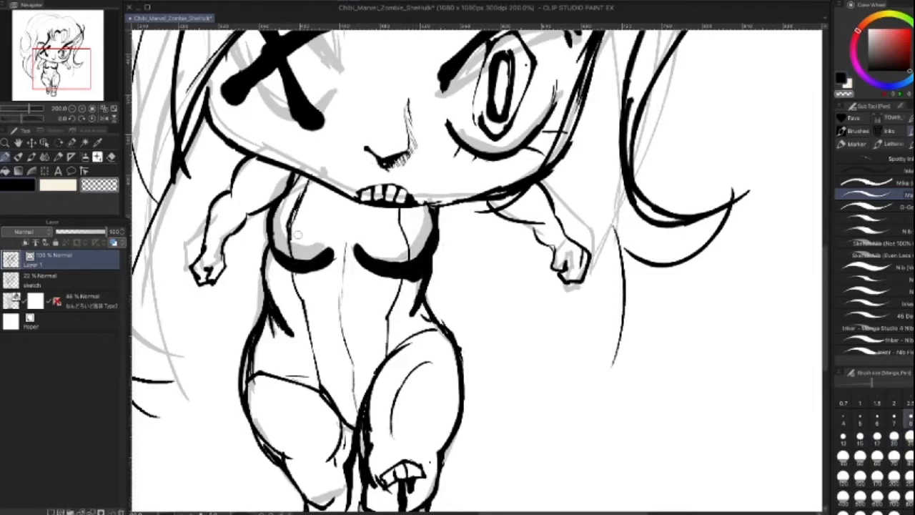
key("bracketleft")
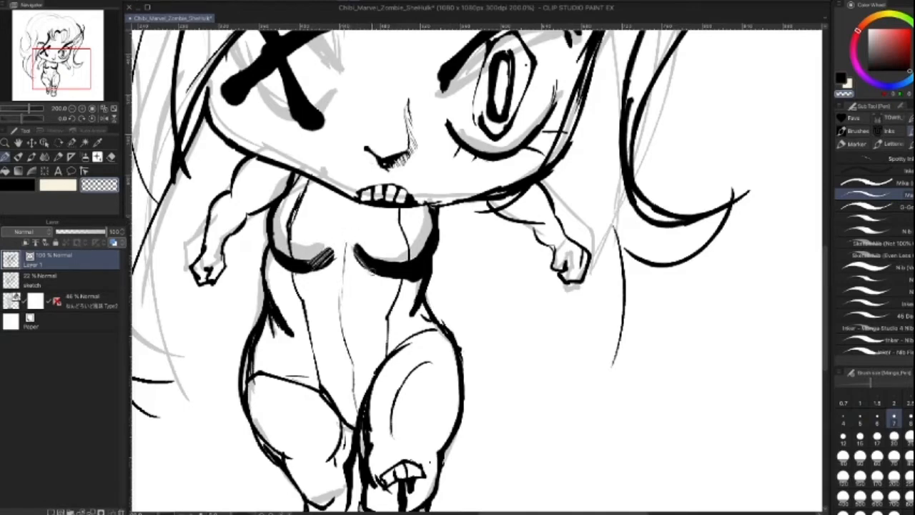
left_click_drag(356, 243, 383, 268)
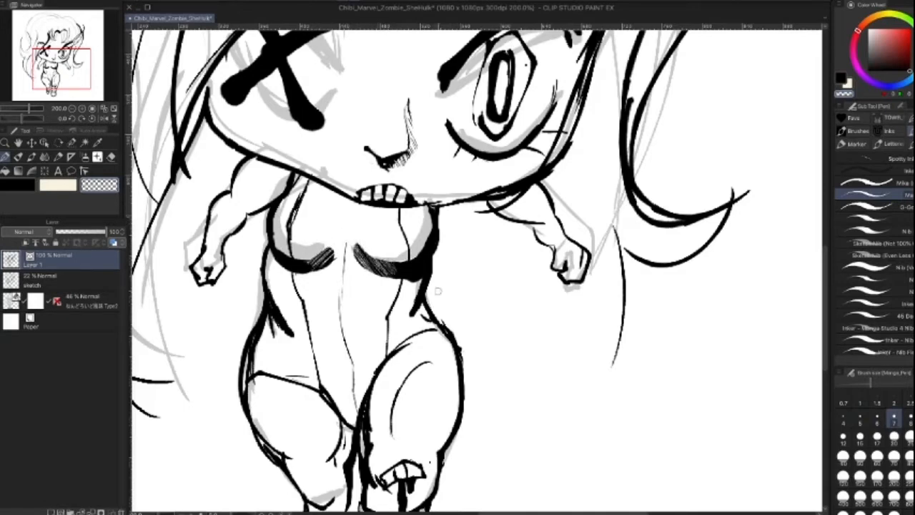
Step: Darken the shadow under the right-hand breast and refine the hatched edges with a small transparent brush
left_click(22, 185)
key("]")
key("]")
left_click_drag(373, 263, 405, 268)
key("]")
left_click(97, 185)
key("[")
key("[")
key("[")
key("[")
key("[")
key("[")
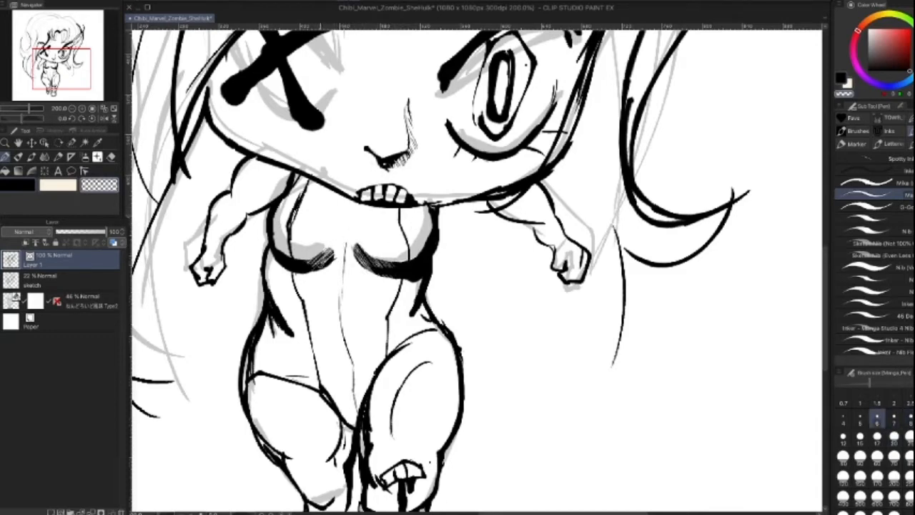
Step: Trim the inner tips of both hatched breast shadows with a larger transparent brush
key("]")
key("]")
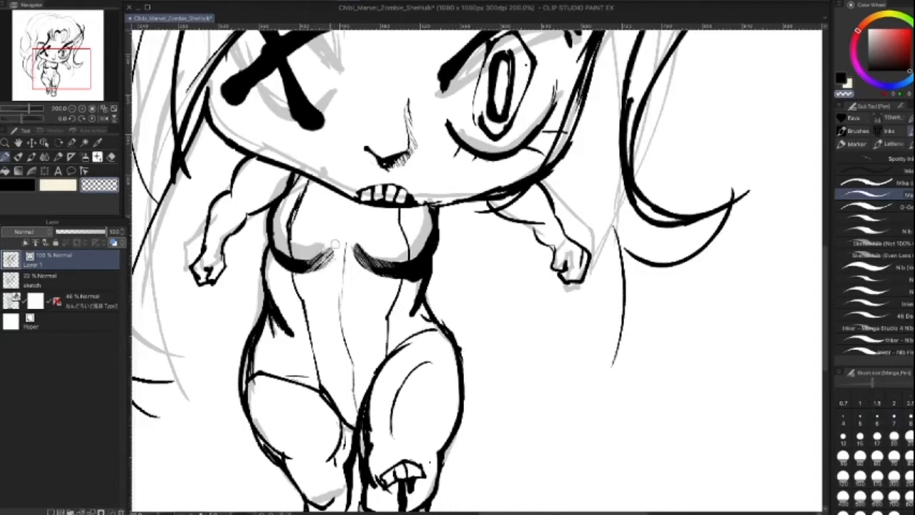
key("]")
key("]")
key("]")
key("]")
key("]")
left_click_drag(326, 273, 339, 240)
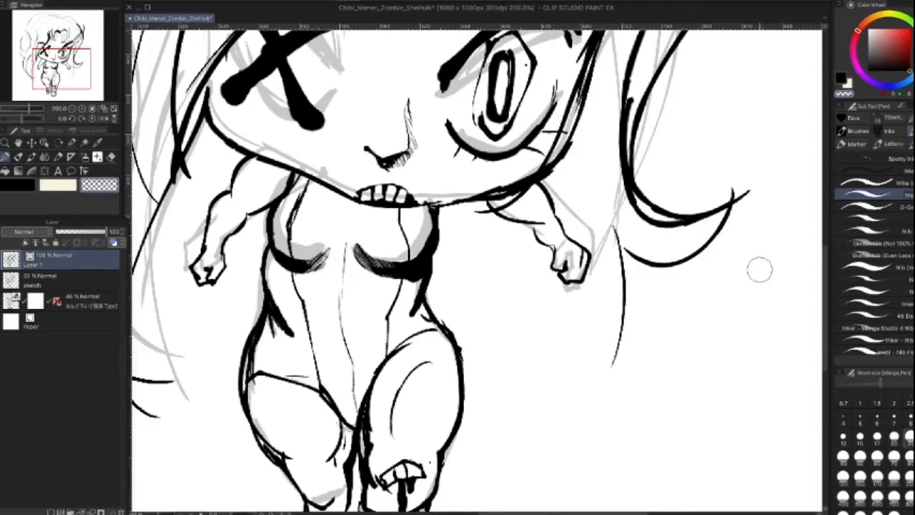
key("[")
key("[")
key("[")
left_click_drag(366, 281, 352, 236)
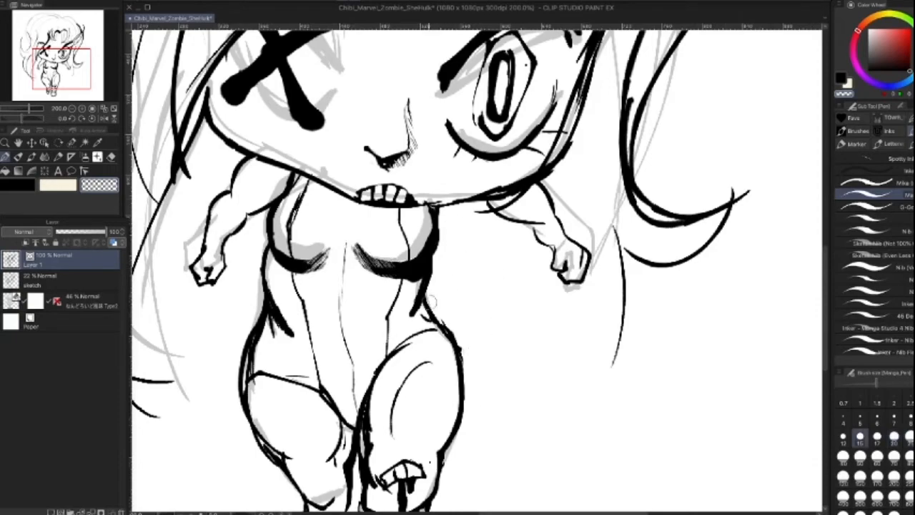
key("space")
left_click_drag(460, 276, 436, 417)
scroll(479, 341, "up", 2)
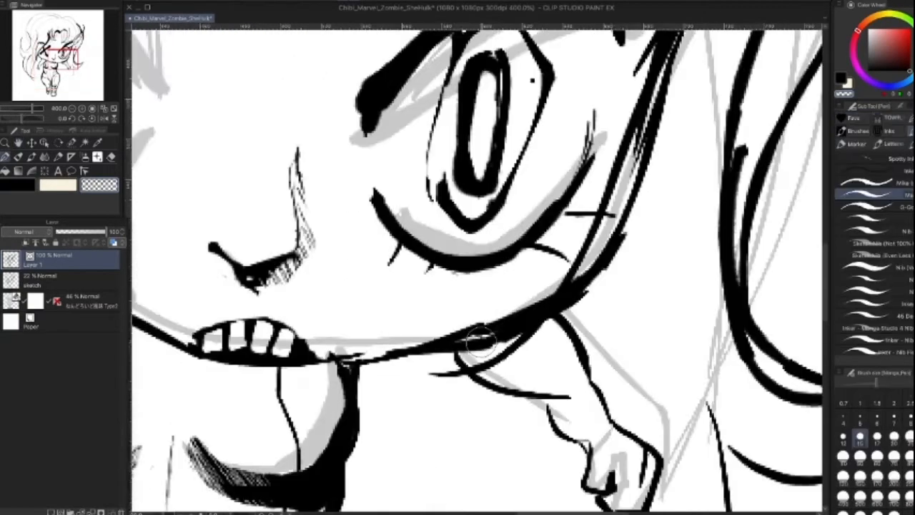
scroll(486, 345, "down", 3)
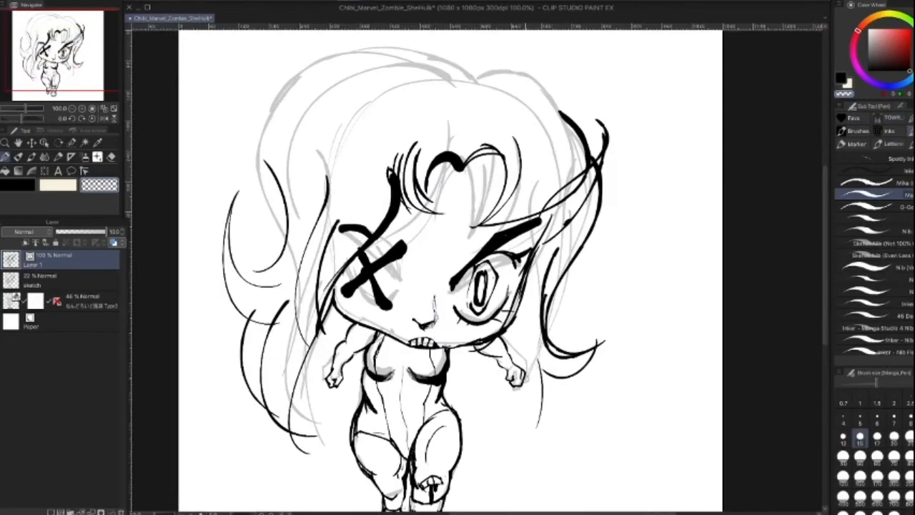
key("space")
left_click_drag(520, 402, 511, 421)
left_click(17, 171)
Step: Ink the crown's left-hand outline and the sweeping outer locks below it in black with a larger pen
left_click(24, 185)
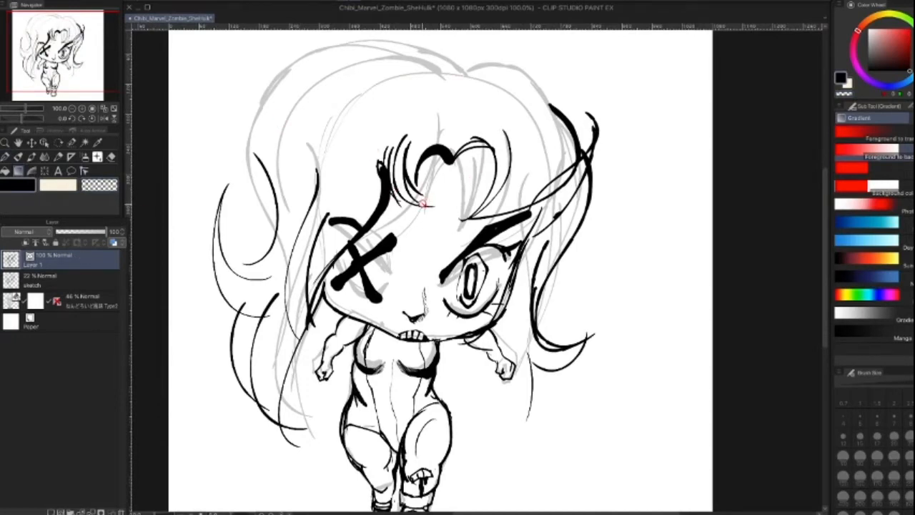
key("b")
key("p")
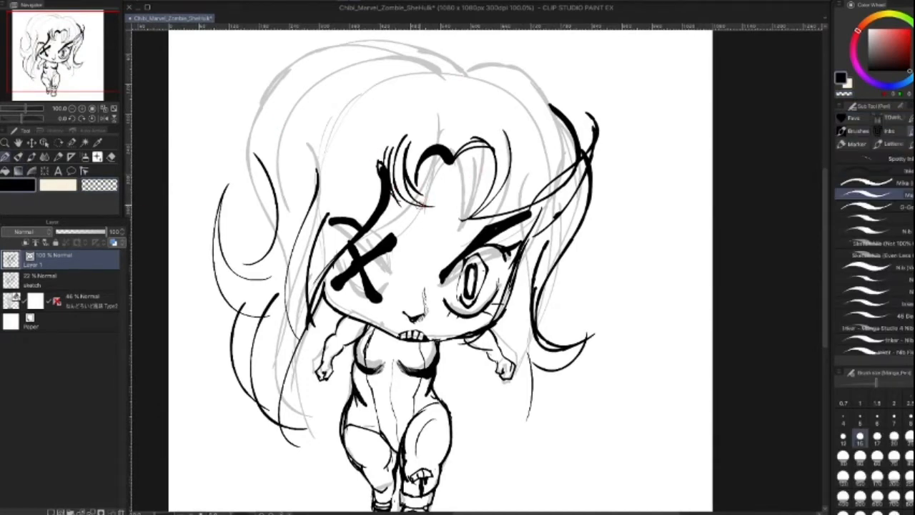
key("]")
key("]")
key("]")
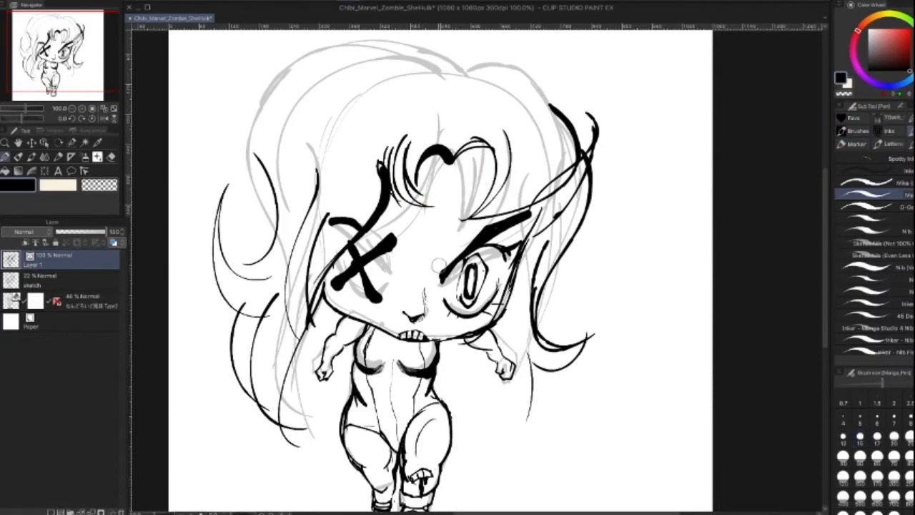
mouse_move(462, 68)
left_mouse_down()
mouse_move(366, 43)
mouse_move(227, 185)
left_mouse_up()
left_click_drag(464, 65, 250, 184)
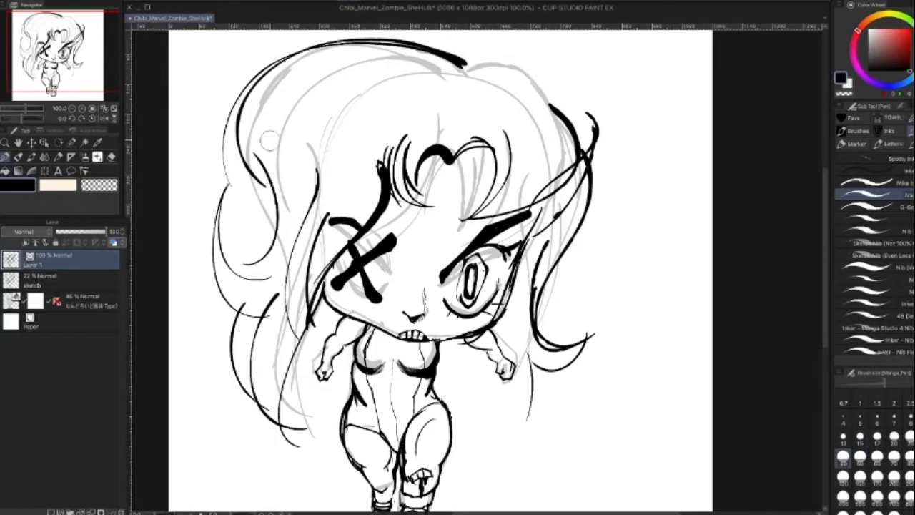
left_click_drag(244, 89, 269, 261)
left_click_drag(222, 133, 249, 279)
mouse_move(213, 213)
left_mouse_down()
mouse_move(203, 263)
mouse_move(226, 305)
mouse_move(239, 290)
left_mouse_up()
Step: Ink the right-hand hair outline from the parting down, adding loose strands beside the cheek and curled locks
mouse_move(465, 66)
left_mouse_down()
mouse_move(500, 47)
mouse_move(558, 72)
mouse_move(604, 168)
mouse_move(561, 275)
mouse_move(557, 353)
left_mouse_up()
mouse_move(516, 243)
left_mouse_down()
mouse_move(500, 352)
mouse_move(533, 393)
left_mouse_up()
left_click_drag(516, 275, 533, 428)
left_click_drag(488, 323, 532, 385)
mouse_move(582, 226)
left_mouse_down()
mouse_move(614, 267)
mouse_move(559, 286)
left_mouse_up()
left_click_drag(555, 248, 570, 306)
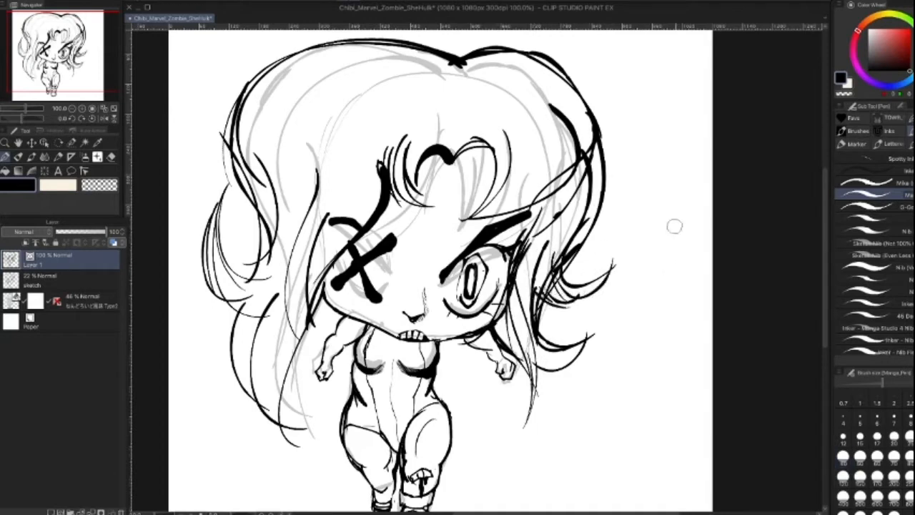
Step: Ink long thin strands hanging beside the left-hand cheek down past the fist
left_click_drag(316, 179, 310, 380)
left_click_drag(327, 220, 326, 403)
left_click_drag(307, 266, 329, 419)
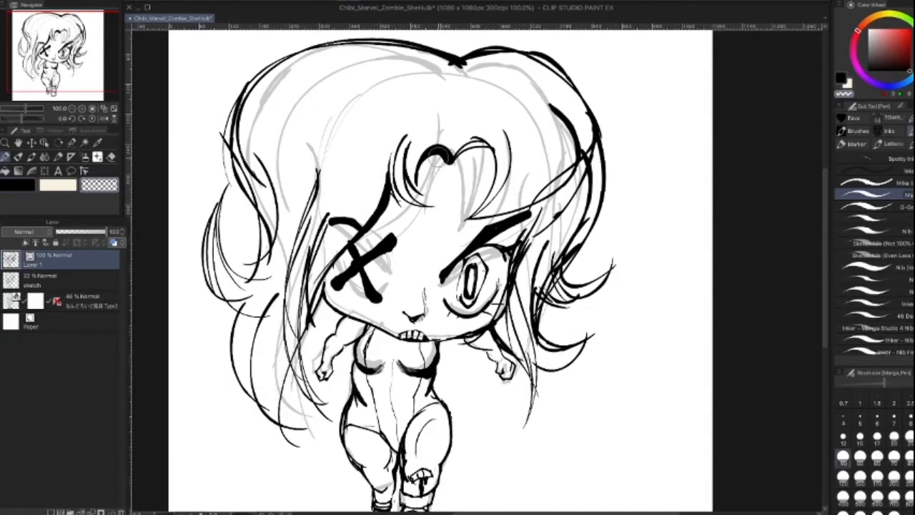
Step: Add thin curved bang strands above the right-hand eyebrow using a size 15 brush
left_click(860, 435)
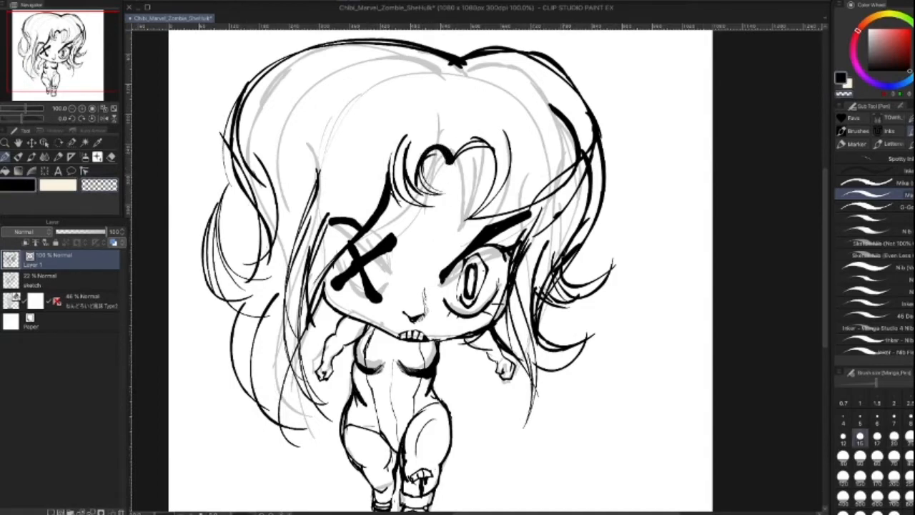
mouse_move(514, 135)
left_mouse_down()
mouse_move(510, 192)
mouse_move(444, 244)
left_mouse_up()
mouse_move(528, 147)
left_mouse_down()
mouse_move(525, 183)
mouse_move(448, 234)
left_mouse_up()
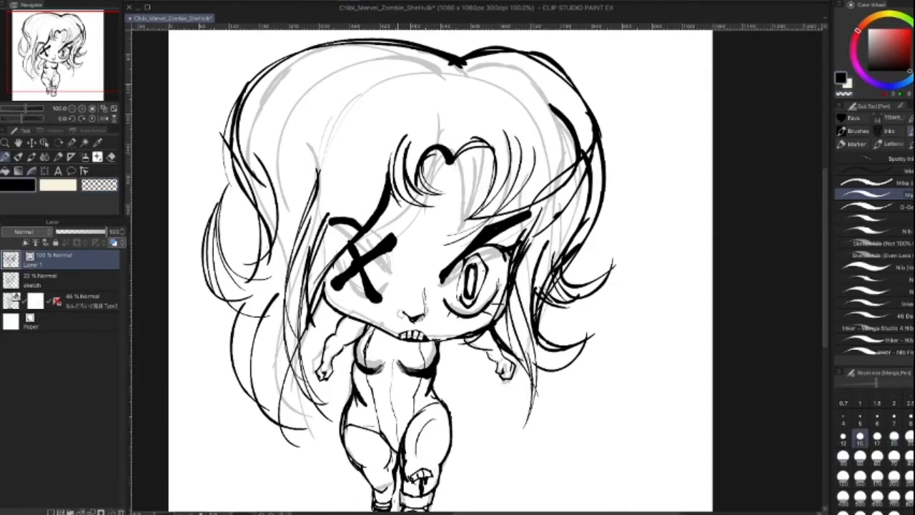
Step: Block in a large solid black mass of hair over the right-hand brow and side of the face
left_click(877, 456)
mouse_move(515, 133)
left_mouse_down()
mouse_move(510, 213)
mouse_move(493, 243)
mouse_move(499, 278)
left_mouse_up()
mouse_move(513, 135)
left_mouse_down()
mouse_move(527, 185)
mouse_move(509, 232)
left_mouse_up()
left_click_drag(512, 118, 509, 240)
mouse_move(540, 143)
left_mouse_down()
mouse_move(526, 179)
mouse_move(533, 182)
mouse_move(526, 311)
left_mouse_up()
left_click_drag(519, 200, 515, 319)
mouse_move(511, 221)
left_mouse_down()
mouse_move(530, 215)
mouse_move(535, 175)
mouse_move(516, 286)
left_mouse_up()
left_click_drag(545, 180, 511, 286)
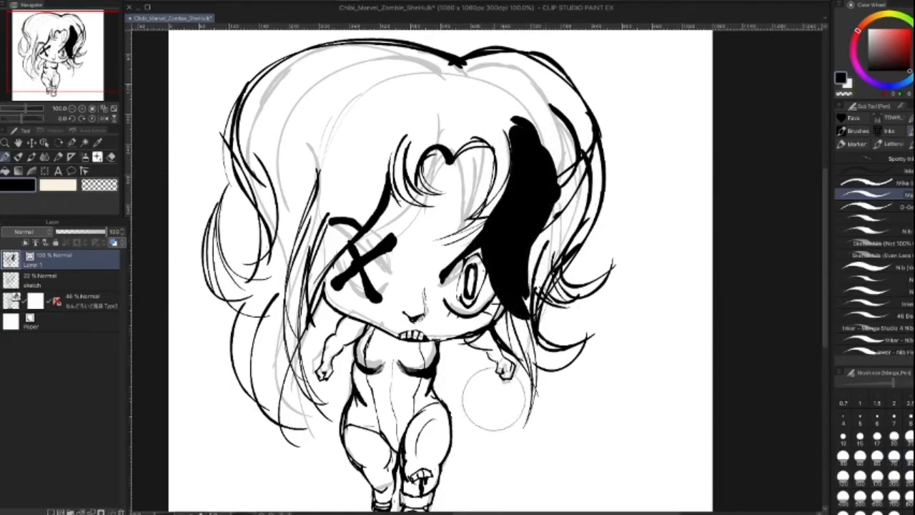
left_click_drag(535, 369, 525, 427)
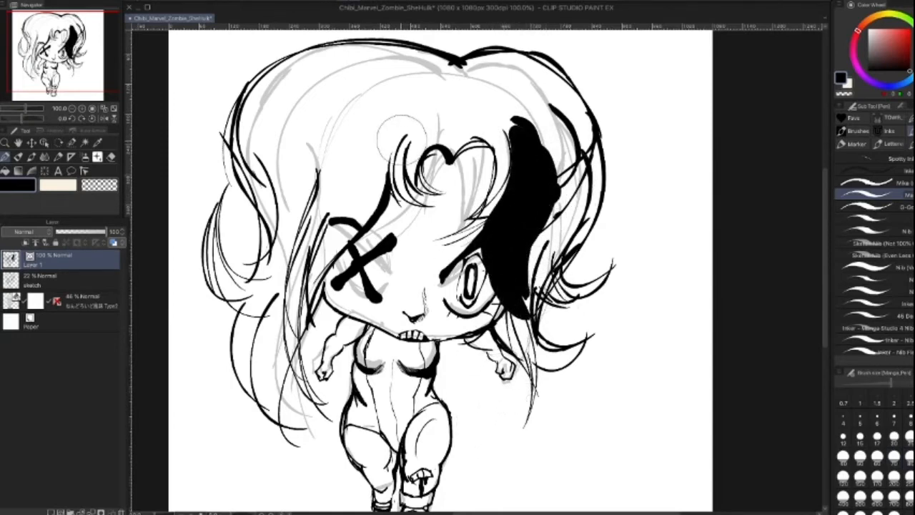
Step: Try painting and carving a thick black hair lock over the X-shaped eye
mouse_move(387, 128)
left_mouse_down()
mouse_move(325, 307)
mouse_move(331, 352)
left_mouse_up()
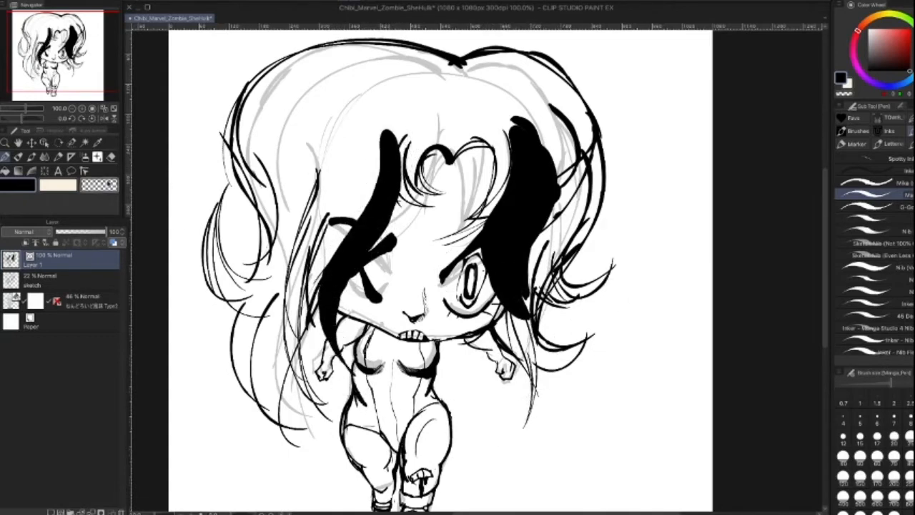
key("[")
key("[")
key("[")
key("[")
key("[")
left_click_drag(388, 141, 331, 312)
key("]")
key("]")
left_click_drag(366, 218, 381, 169)
mouse_move(387, 134)
left_mouse_down()
mouse_move(378, 192)
mouse_move(361, 240)
left_mouse_up()
key("ctrl+z")
key("ctrl+z")
key("ctrl+z")
Step: Erase long curved streaks through the black hair mass to split it into separate strands
key("bracketright")
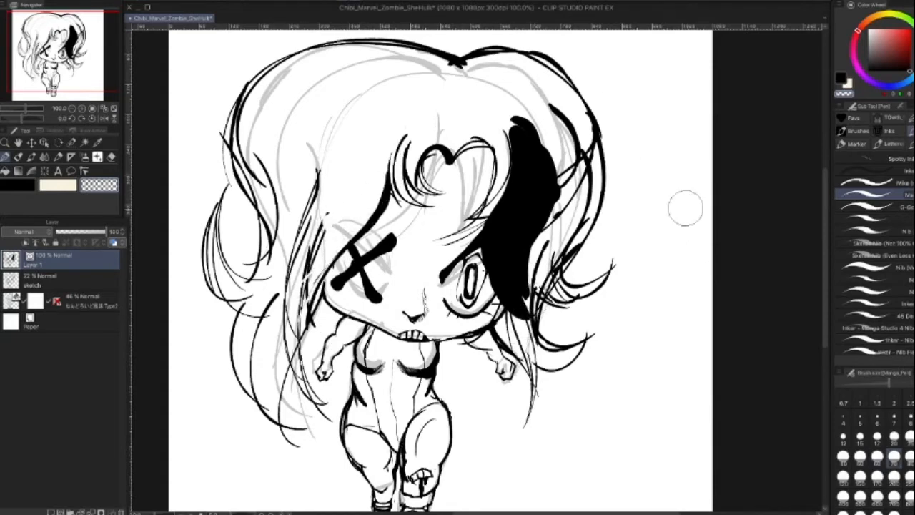
key("bracketleft")
mouse_move(521, 140)
left_mouse_down()
mouse_move(512, 119)
mouse_move(498, 236)
mouse_move(516, 288)
left_mouse_up()
left_click_drag(534, 124, 523, 248)
key("bracketright")
mouse_move(547, 142)
left_mouse_down()
mouse_move(536, 215)
mouse_move(519, 229)
left_mouse_up()
left_click_drag(529, 131, 536, 179)
left_click(521, 116)
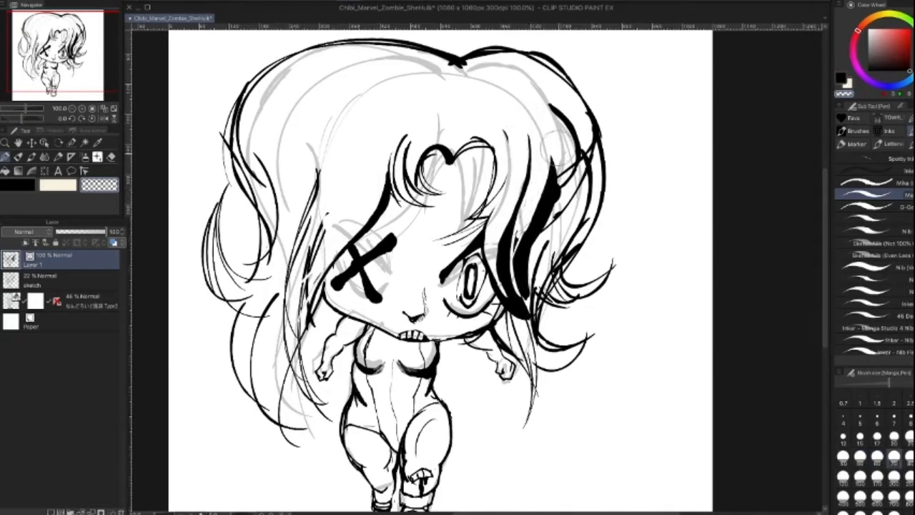
Step: Erase most of the remaining black in the right-hand hair, leaving thin strands and a thick lock beside the eye
left_click_drag(560, 148, 545, 234)
left_click_drag(559, 182, 536, 244)
left_click_drag(539, 206, 525, 275)
left_click_drag(532, 230, 515, 253)
left_click_drag(548, 174, 520, 300)
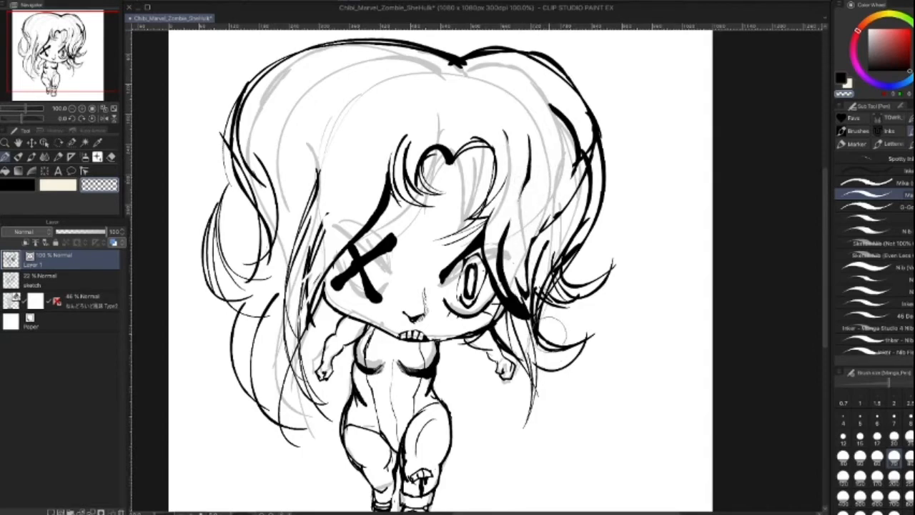
key("bracketleft")
key("bracketleft")
key("bracketleft")
mouse_move(488, 225)
left_mouse_down()
mouse_move(466, 249)
mouse_move(484, 227)
left_mouse_up()
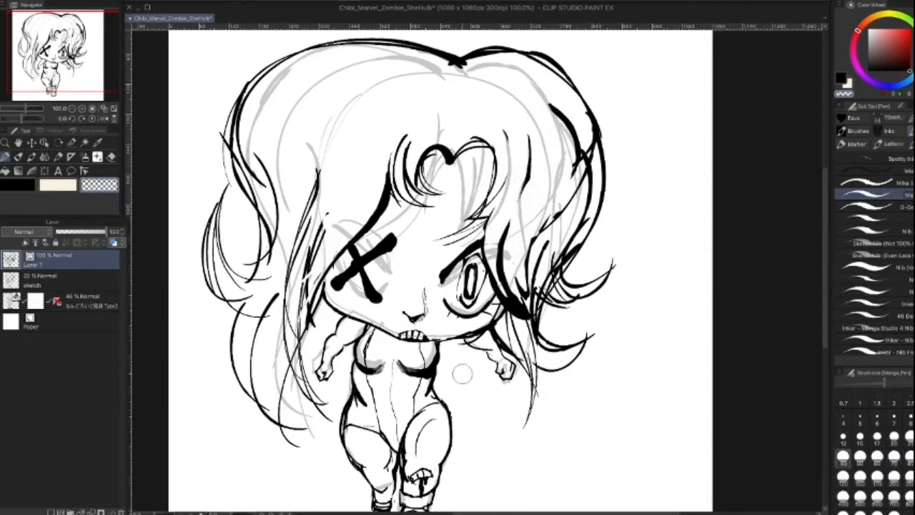
Step: Ink fine strands at the tips of the bangs with a small brush and undo the stray long stroke
key("bracketleft")
key("bracketleft")
key("bracketleft")
key("bracketleft")
key("bracketleft")
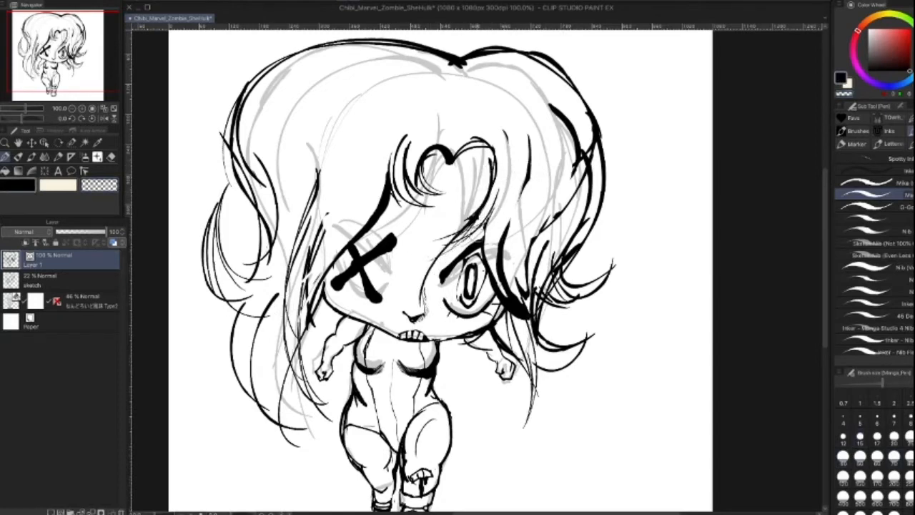
key("super+z")
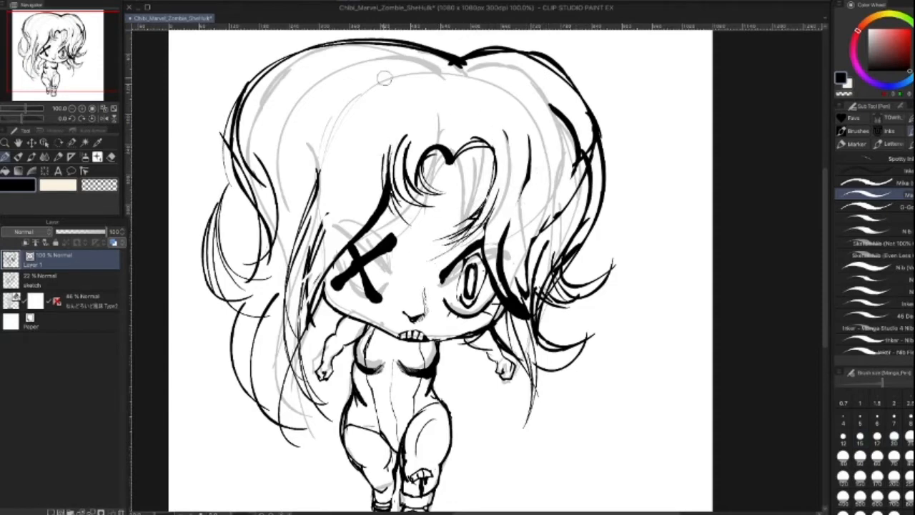
Step: Ink a short strand on the crown and looser outer locks that add volume on both sides of the hair
left_click_drag(431, 73, 398, 72)
mouse_move(500, 40)
left_mouse_down()
mouse_move(604, 56)
mouse_move(608, 164)
mouse_move(599, 108)
mouse_move(604, 144)
left_mouse_up()
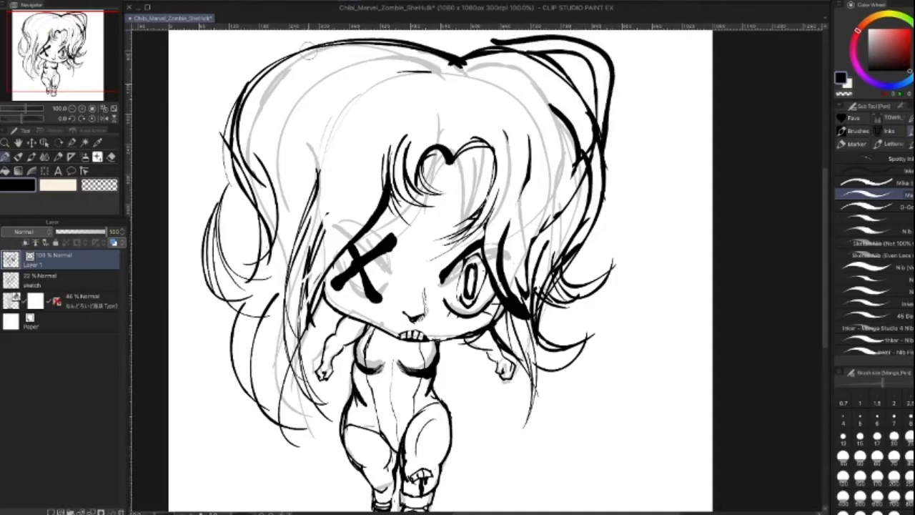
left_click_drag(325, 52, 219, 138)
left_click_drag(351, 55, 253, 140)
left_click_drag(320, 63, 257, 163)
left_click_drag(299, 74, 269, 168)
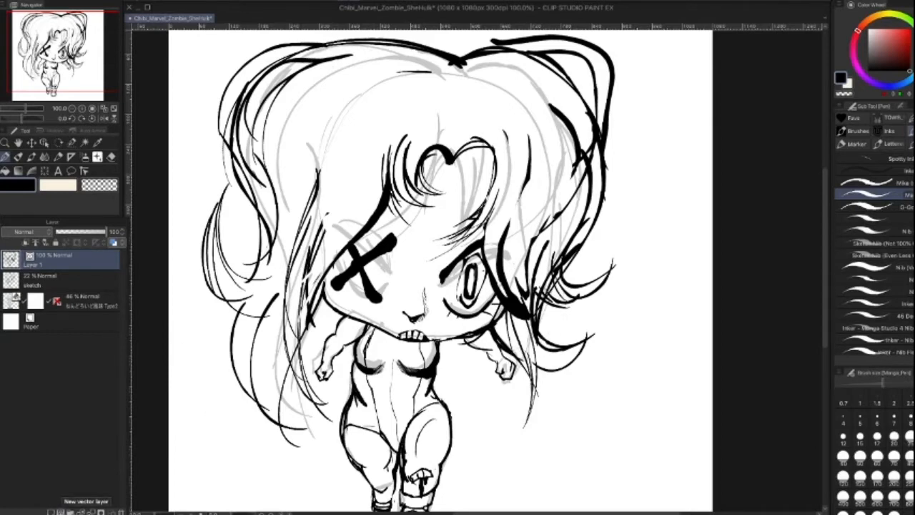
Step: Add a new vector layer above the inks, and move the Layer 1 drawing up and enlarge it
left_click(60, 512)
left_click(79, 280)
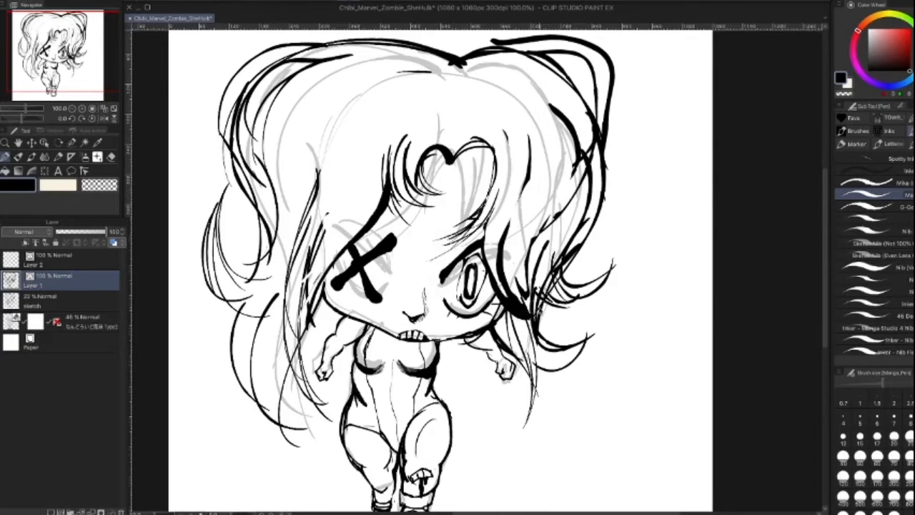
key("ctrl+t")
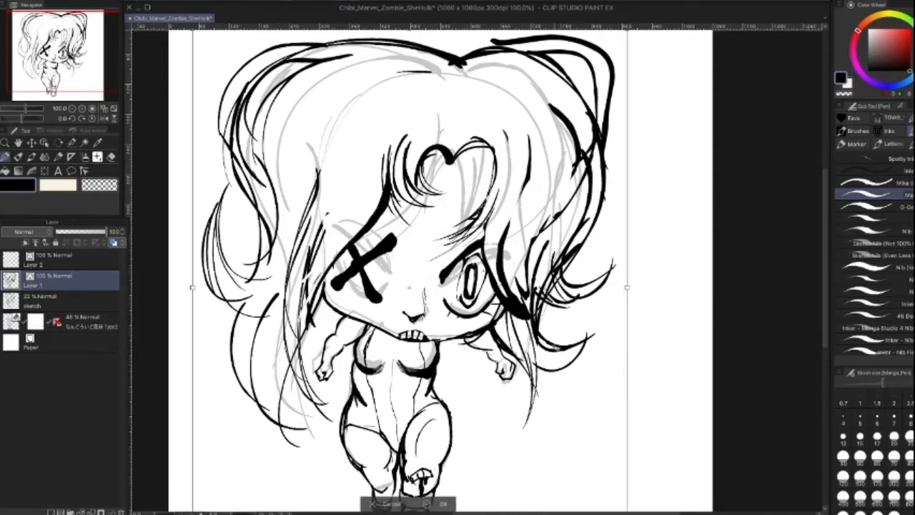
left_click_drag(526, 437, 521, 352)
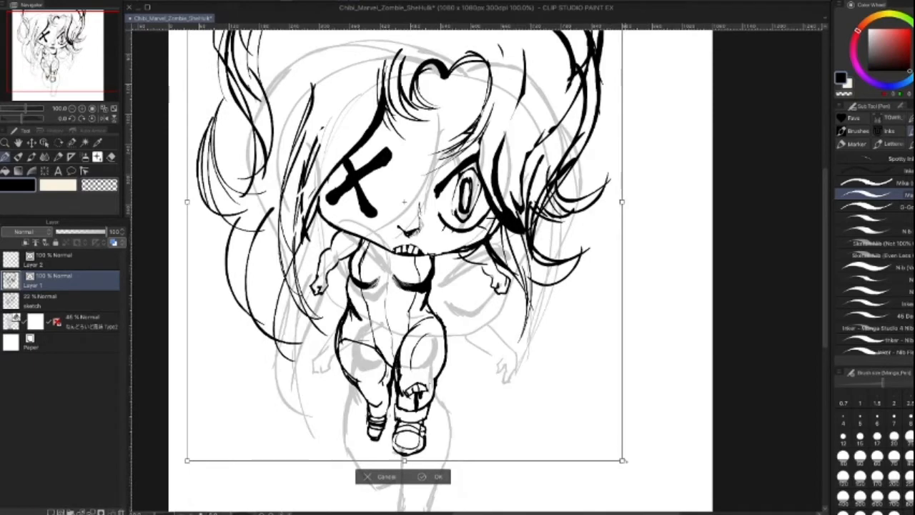
mouse_move(621, 461)
left_mouse_down()
mouse_move(640, 493)
mouse_move(672, 512)
left_mouse_up()
left_click_drag(671, 231, 841, 233)
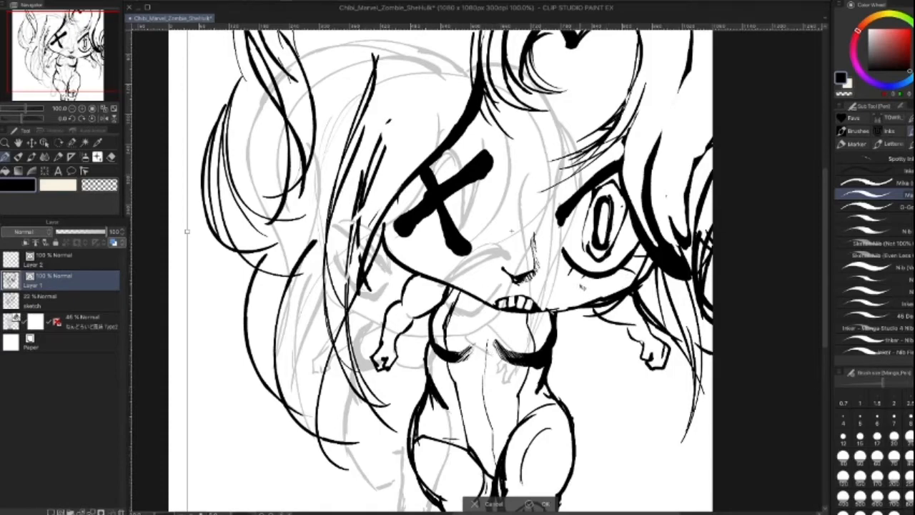
key("ctrl+z")
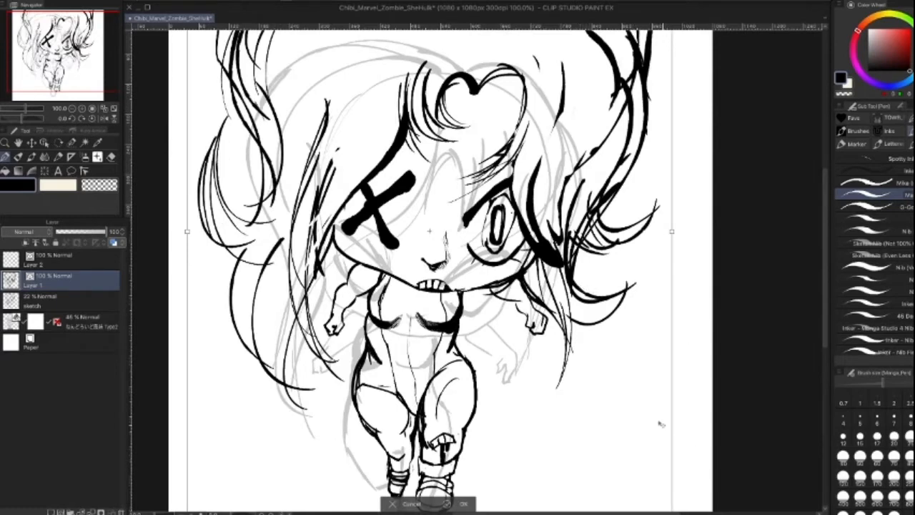
left_click(96, 265)
left_click(506, 190)
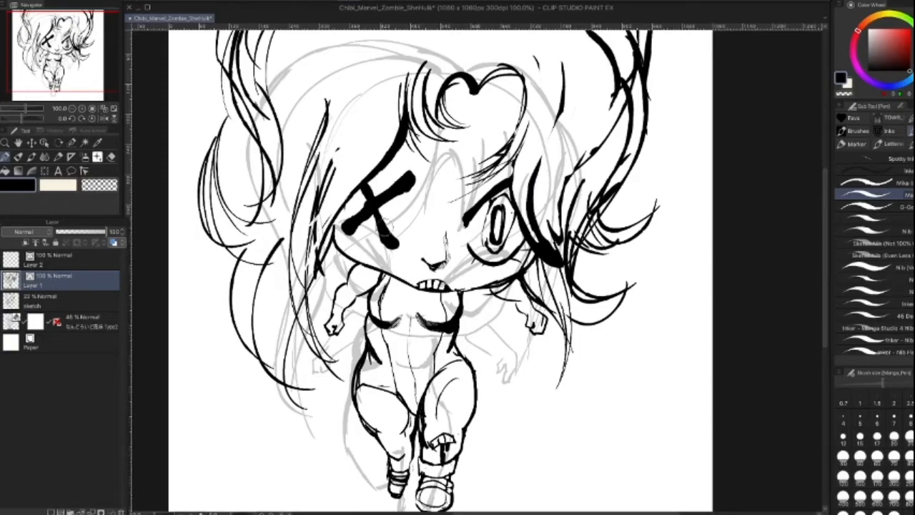
Step: Scale the Layer 1 drawing down and reposition it so the feet sit near the lower edge of the canvas
mouse_move(474, 323)
left_mouse_down()
mouse_move(418, 504)
mouse_move(482, 260)
left_mouse_up()
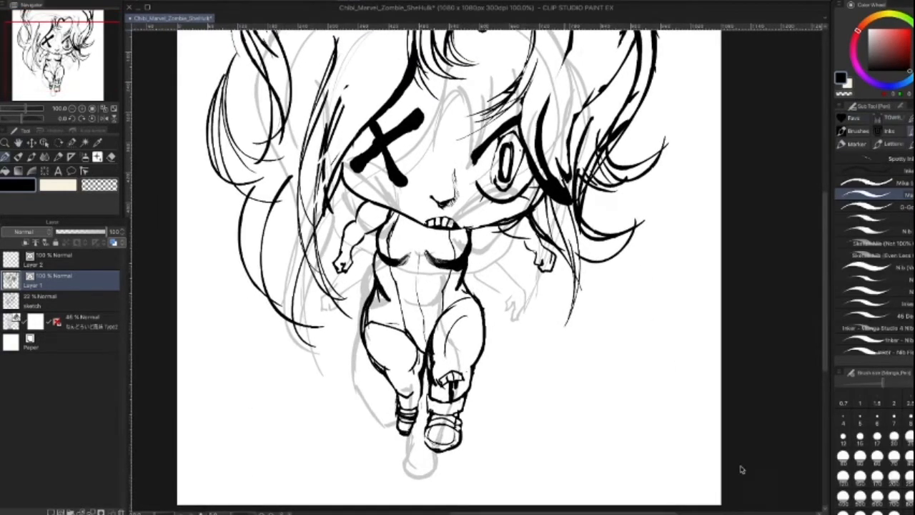
key("ctrl+t")
left_click_drag(678, 455, 593, 348)
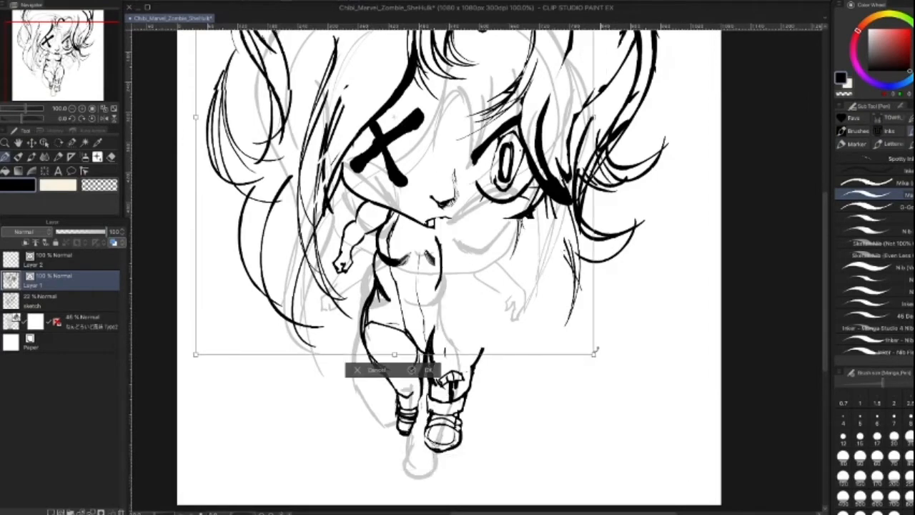
left_click_drag(525, 259, 556, 374)
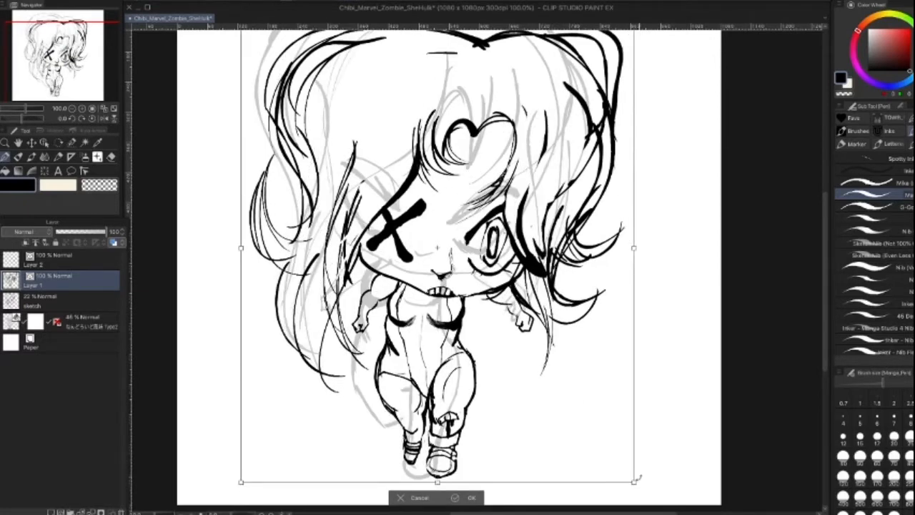
mouse_move(634, 483)
left_mouse_down()
mouse_move(645, 488)
mouse_move(640, 494)
left_mouse_up()
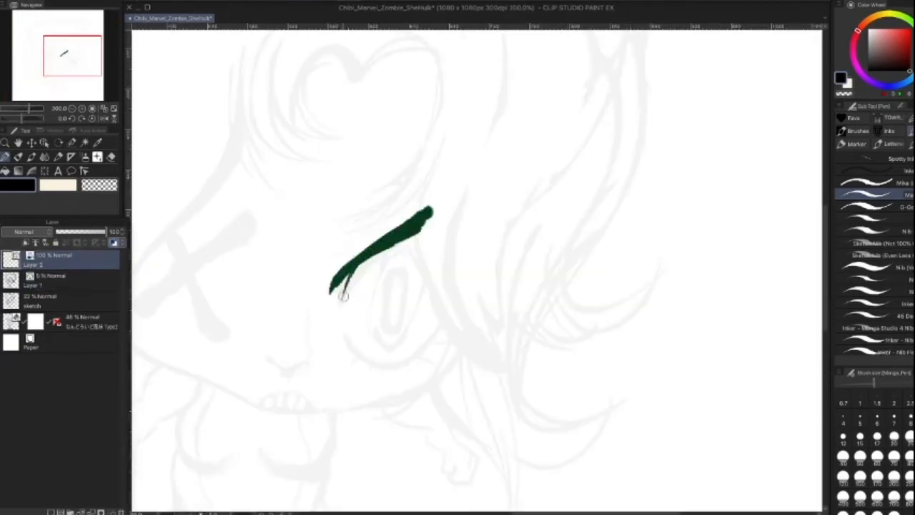
Step: Change the layer color of Layer 2 to bright green
key("]")
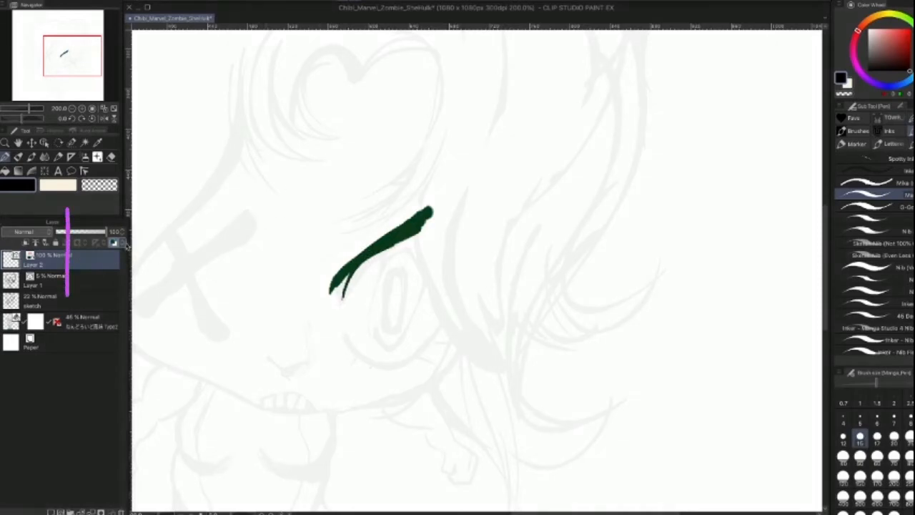
left_click(123, 243)
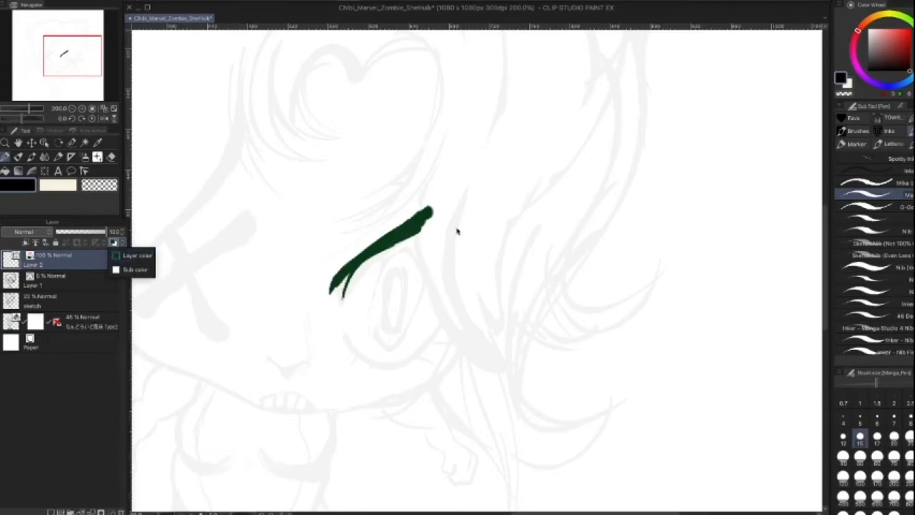
left_click(139, 256)
left_click(343, 224)
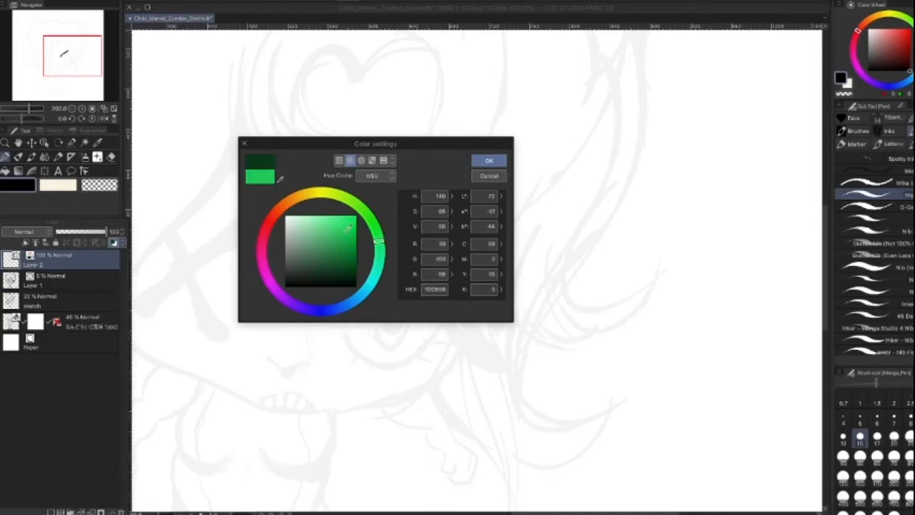
left_click(489, 161)
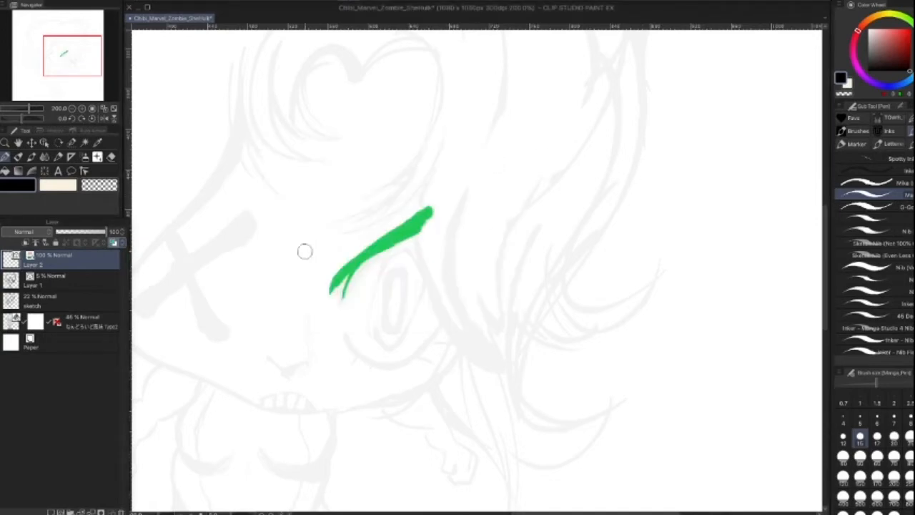
Step: Set the layer color of Layer 2 to a dark green
left_click(123, 243)
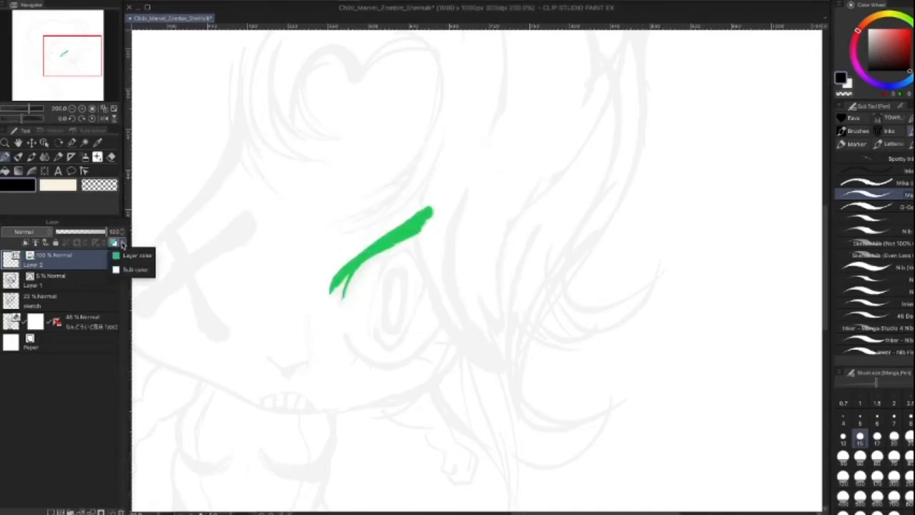
left_click(121, 256)
left_click(329, 221)
left_click_drag(329, 218, 359, 263)
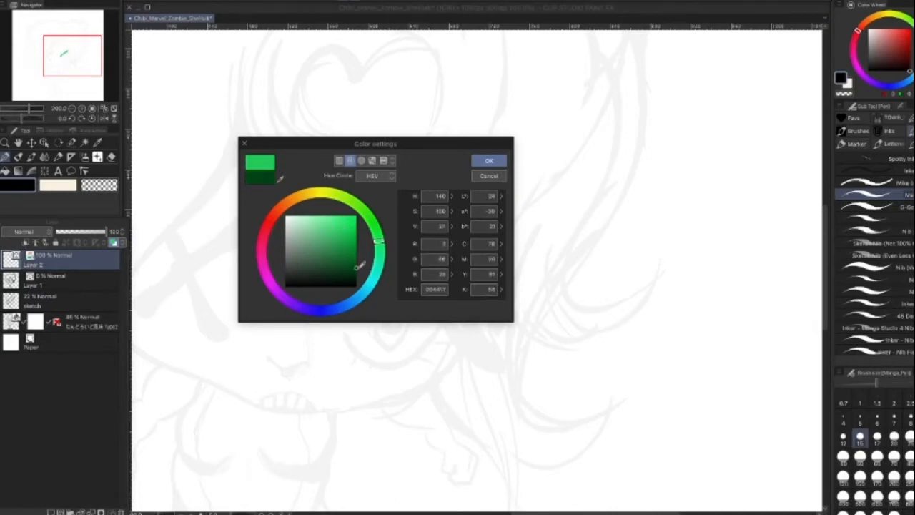
left_click(489, 160)
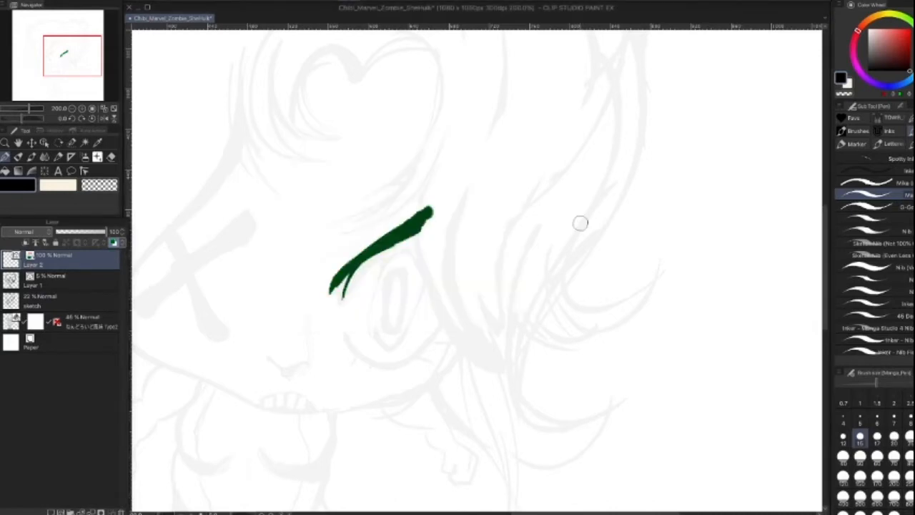
Step: Ink the curved lower eyelid beneath the open eye on Layer 2, following the faded sketch
key("[")
key("[")
key("]")
key("]")
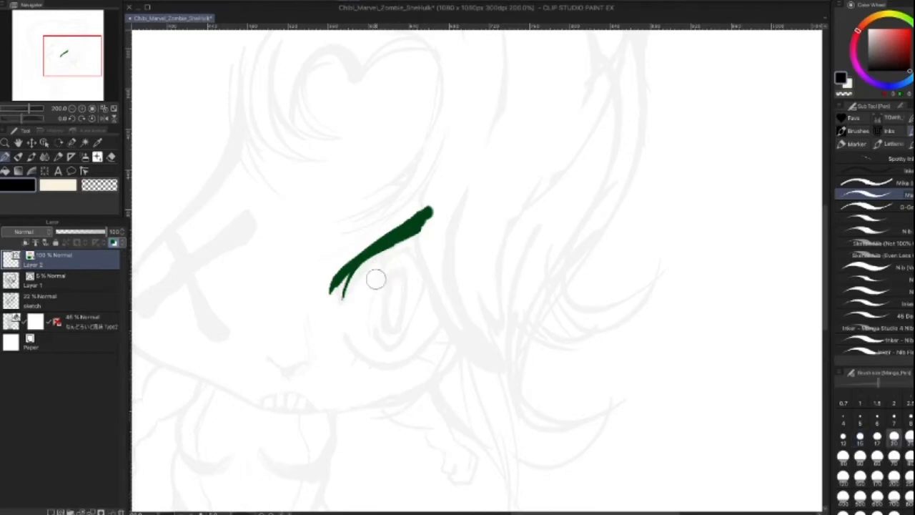
key("[")
key("[")
mouse_move(344, 335)
left_mouse_down()
mouse_move(367, 362)
mouse_move(442, 327)
left_mouse_up()
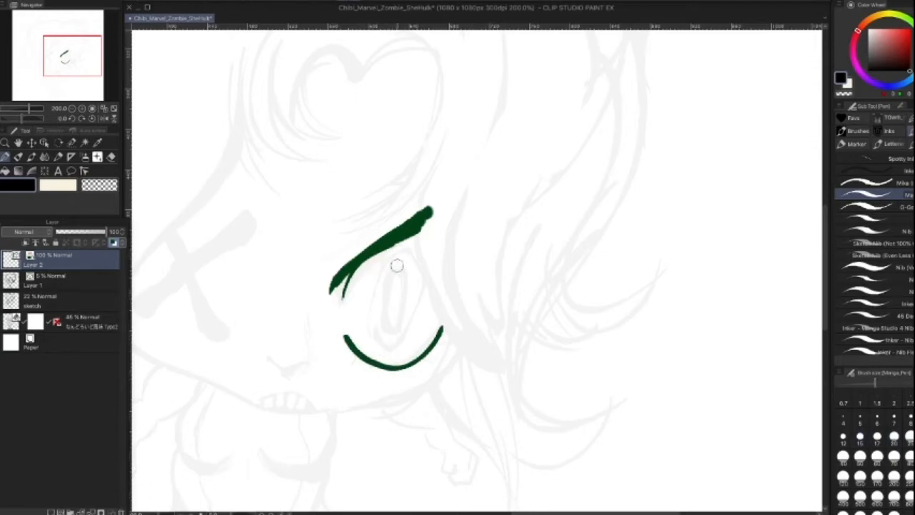
Step: Ink the two thin curved sides of the iris between the upper and lower eyelids, redoing the stray right-hand strokes
left_click_drag(373, 262, 423, 326)
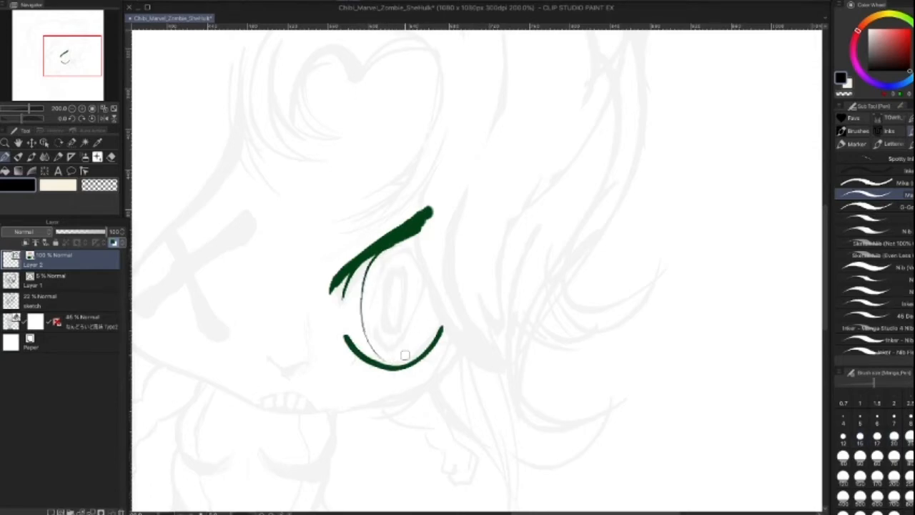
left_click_drag(416, 245, 434, 334)
key("ctrl+z")
mouse_move(402, 359)
left_mouse_down()
mouse_move(416, 348)
mouse_move(422, 255)
left_mouse_up()
key("ctrl+z")
key("[")
mouse_move(403, 357)
left_mouse_down()
mouse_move(419, 345)
mouse_move(414, 250)
left_mouse_up()
Step: Ink a thick vertical oval ring inside the iris with a larger brush
key("]")
key("]")
key("]")
key("]")
key("]")
key("]")
key("]")
key("]")
key("[")
key("[")
key("[")
mouse_move(388, 272)
left_mouse_down()
mouse_move(388, 333)
mouse_move(399, 335)
mouse_move(409, 281)
mouse_move(396, 264)
mouse_move(382, 277)
mouse_move(376, 305)
mouse_move(390, 341)
mouse_move(406, 328)
mouse_move(397, 265)
left_mouse_up()
key("[")
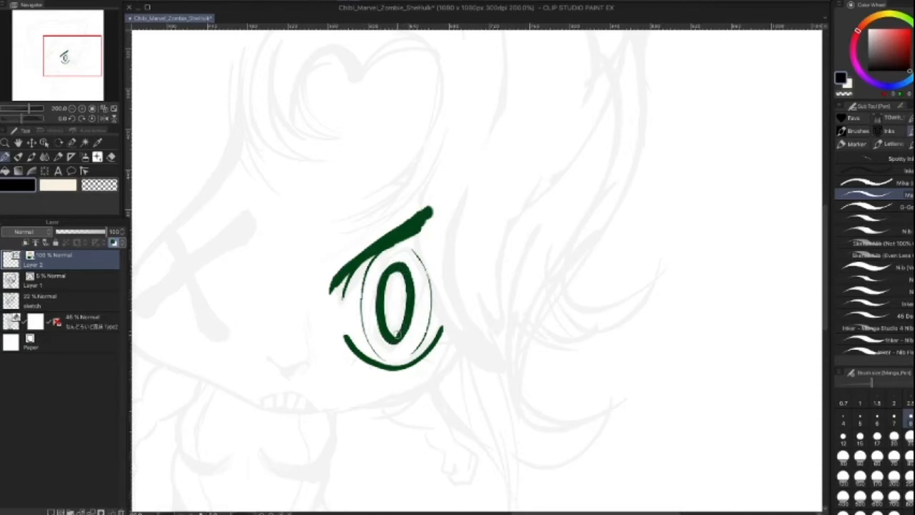
Step: Thicken the upper parts of the iris outline on both sides with a medium brush
key("]")
key("]")
key("]")
key("[")
key("[")
left_click_drag(371, 265, 360, 288)
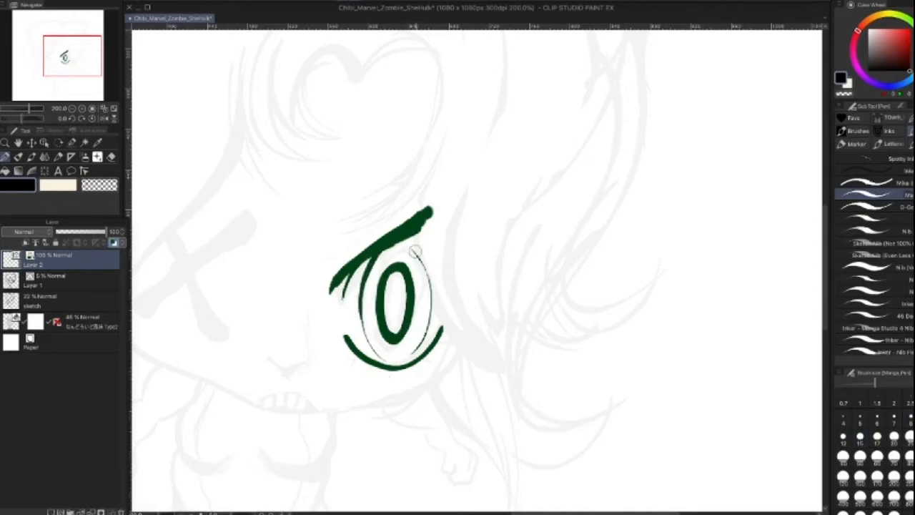
mouse_move(417, 256)
left_mouse_down()
mouse_move(432, 305)
mouse_move(432, 339)
left_mouse_up()
Step: Fill the centre of the oval ring with a solid vertical pupil, leaving a thin white gap around it
key("]")
key("]")
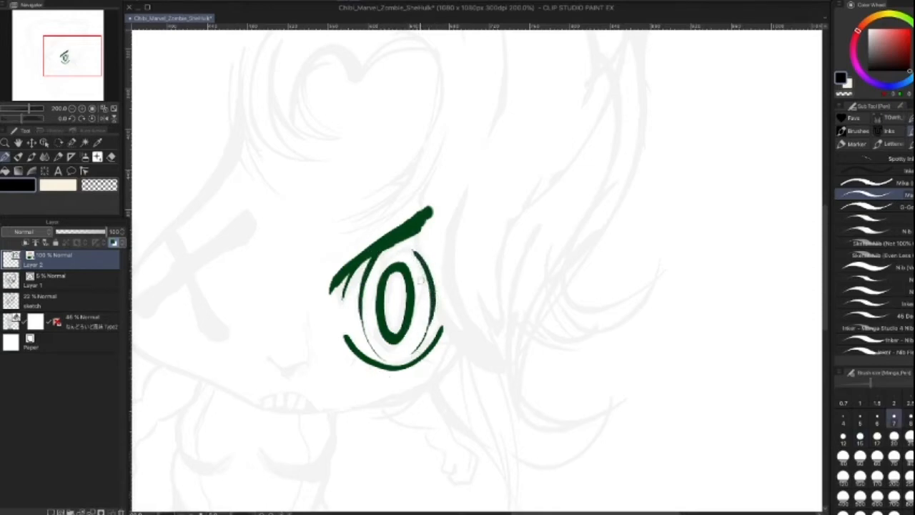
mouse_move(395, 308)
left_mouse_down()
mouse_move(393, 290)
mouse_move(394, 299)
left_mouse_up()
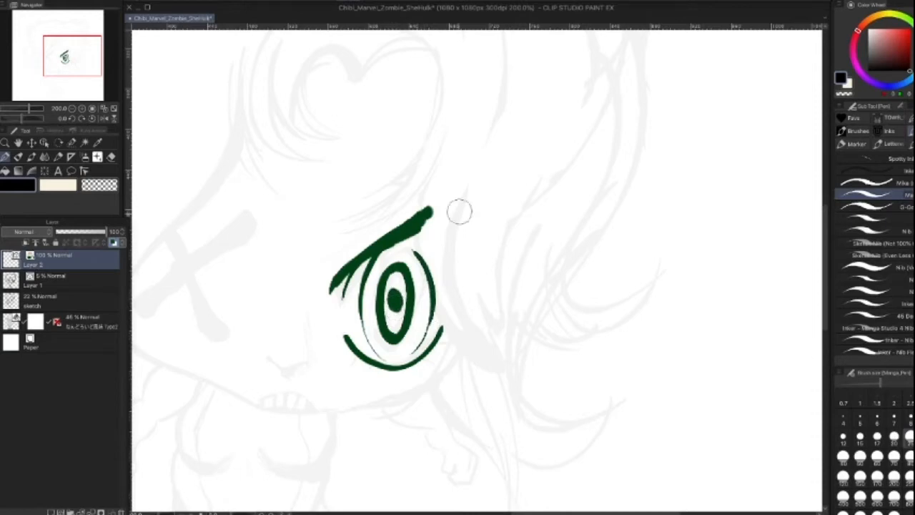
key("[")
mouse_move(394, 298)
left_mouse_down()
mouse_move(393, 322)
mouse_move(394, 285)
left_mouse_up()
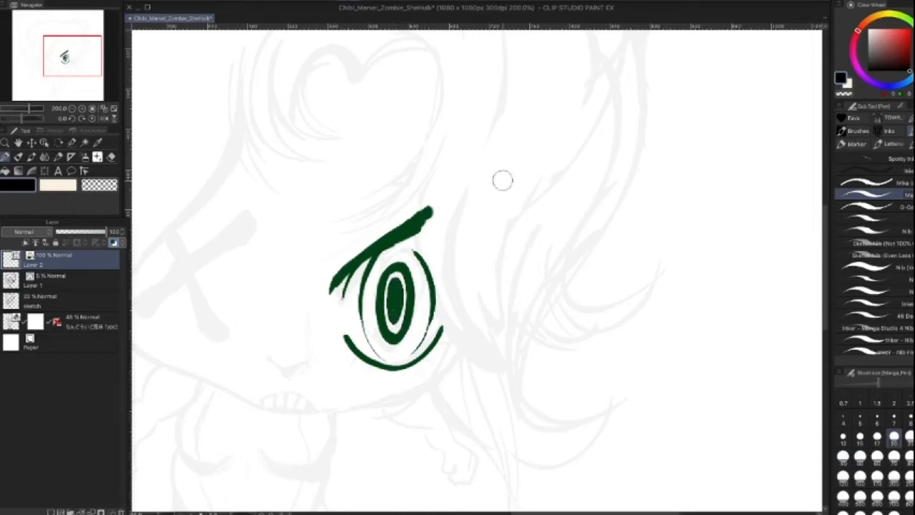
key("ctrl+z")
key("ctrl+y")
Step: Erase the outer lower edges of the oval ring with transparent color so it tapers to a point
key("c")
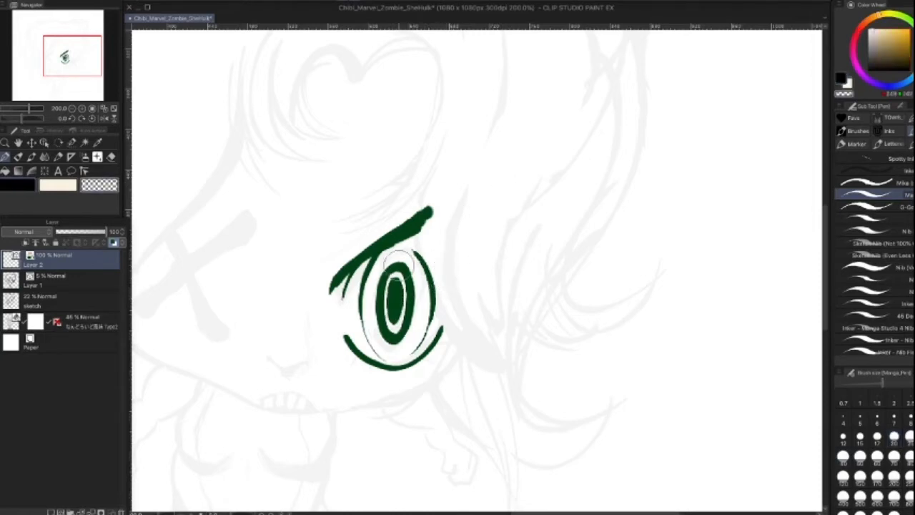
left_click_drag(417, 292, 408, 334)
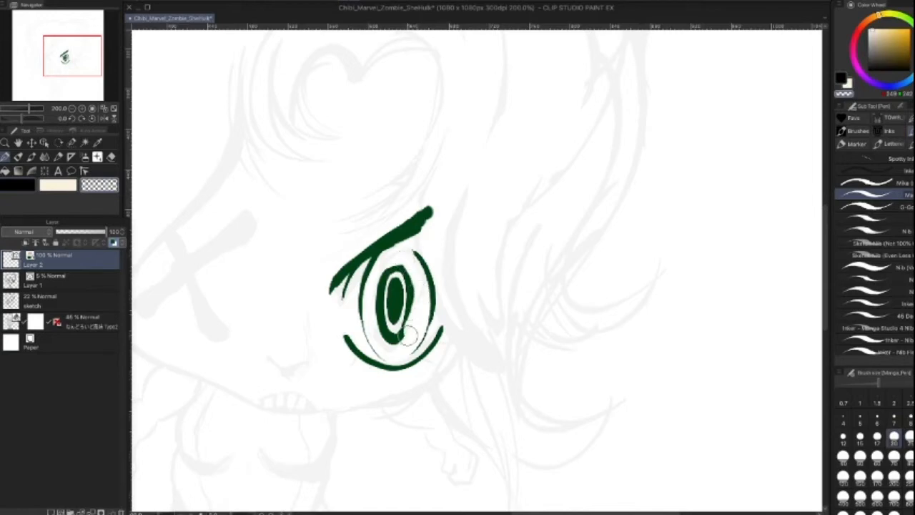
key("ctrl+z")
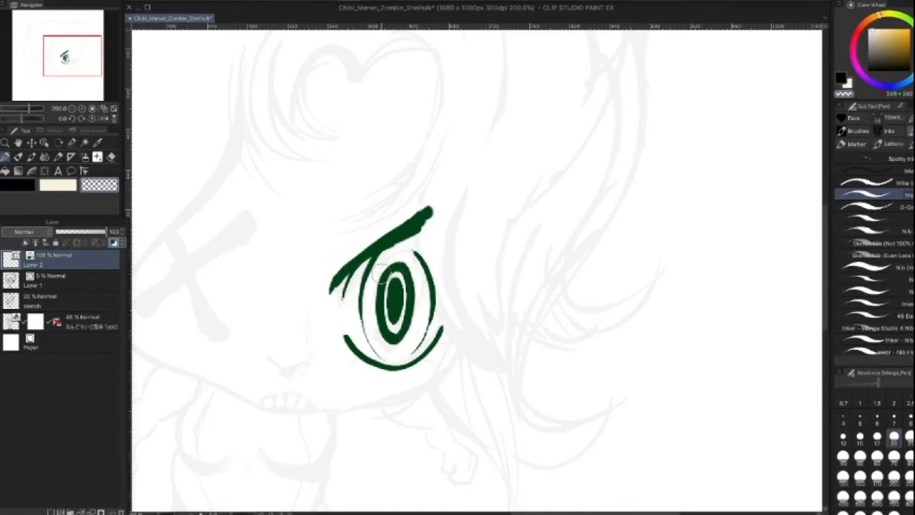
left_click_drag(418, 303, 400, 345)
left_click_drag(374, 295, 384, 344)
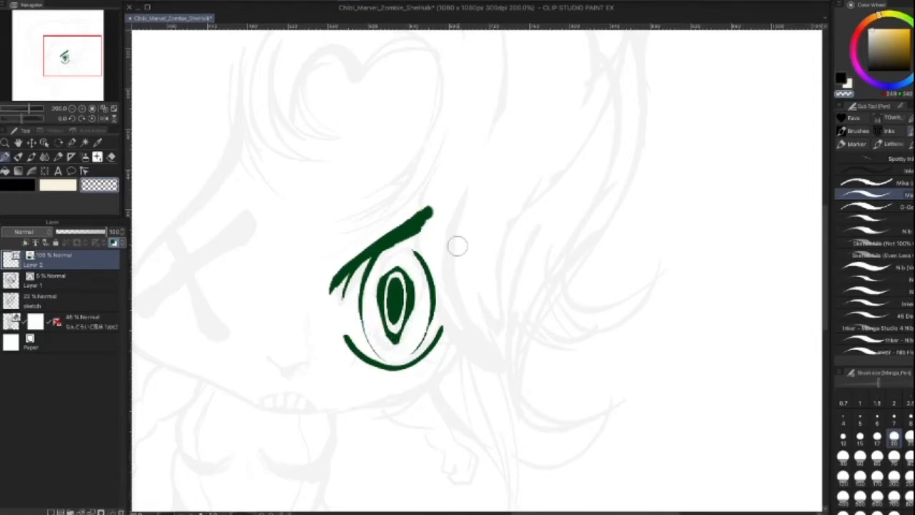
Step: Widen the white gap at the pupil's upper left and erase a round highlight at its upper right
key("[")
key("[")
key("[")
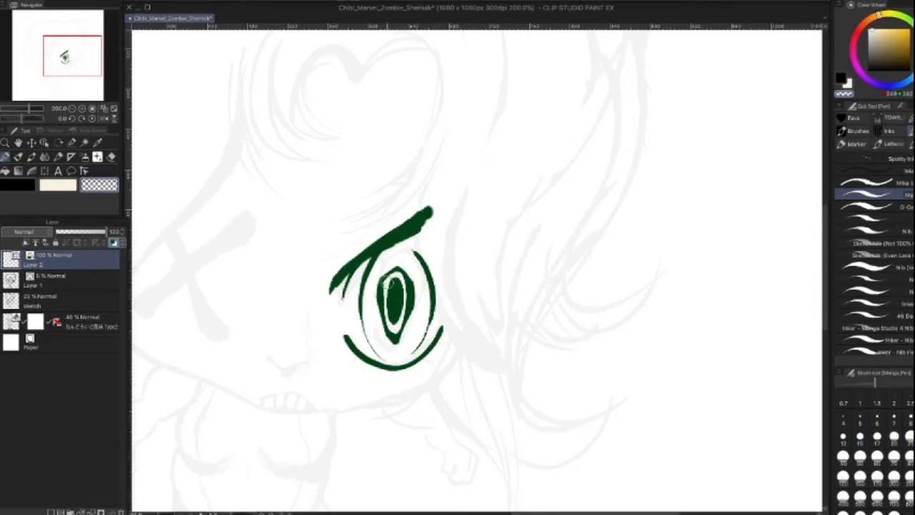
key("]")
key("]")
key("]")
key("]")
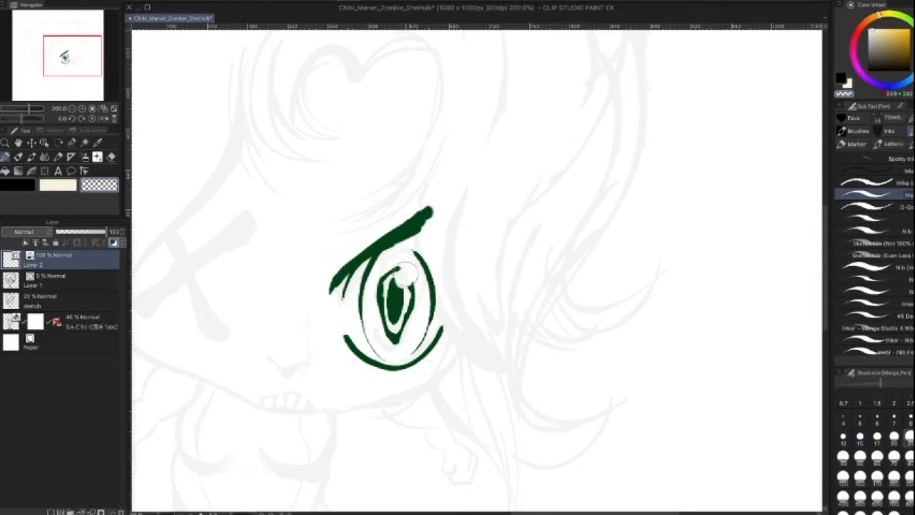
Step: Outline the round eye highlight with a fine line, using a small brush and the main black color
key("[")
key("[")
key("[")
key("[")
key("[")
key("[")
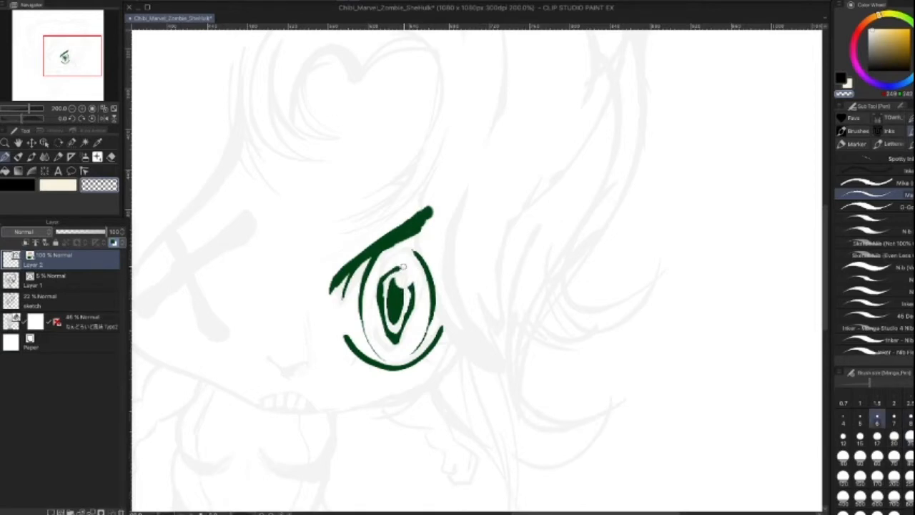
key("c")
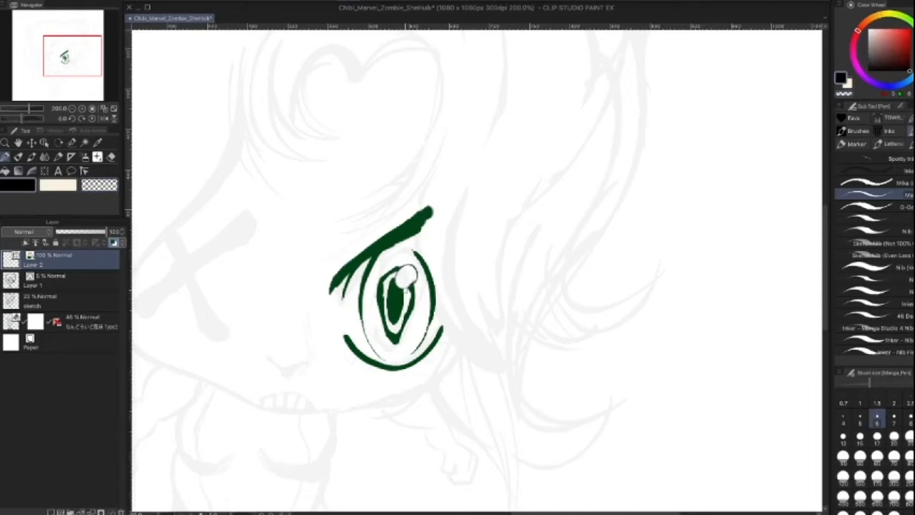
Step: Thicken both sides of the oval iris outline with a larger brush
key("bracketright")
key("bracketright")
key("bracketright")
key("bracketright")
key("bracketright")
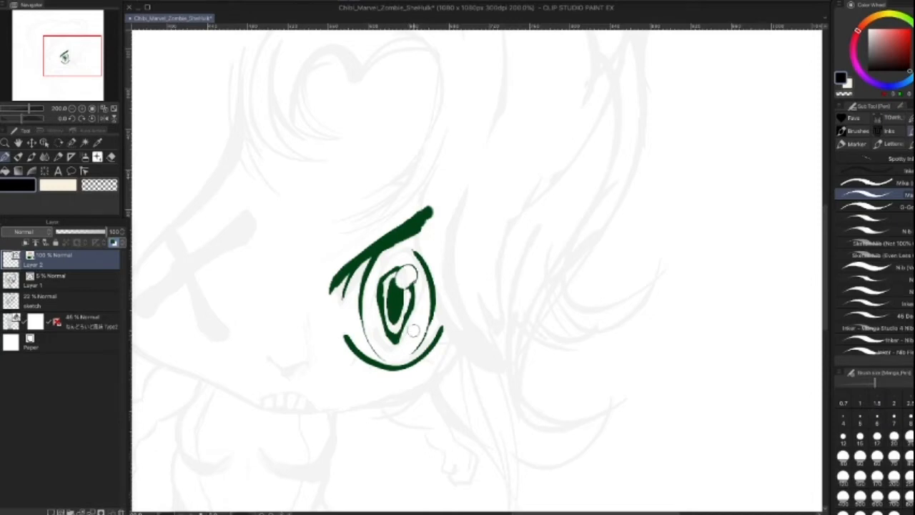
key("bracketright")
key("bracketright")
key("bracketright")
key("bracketright")
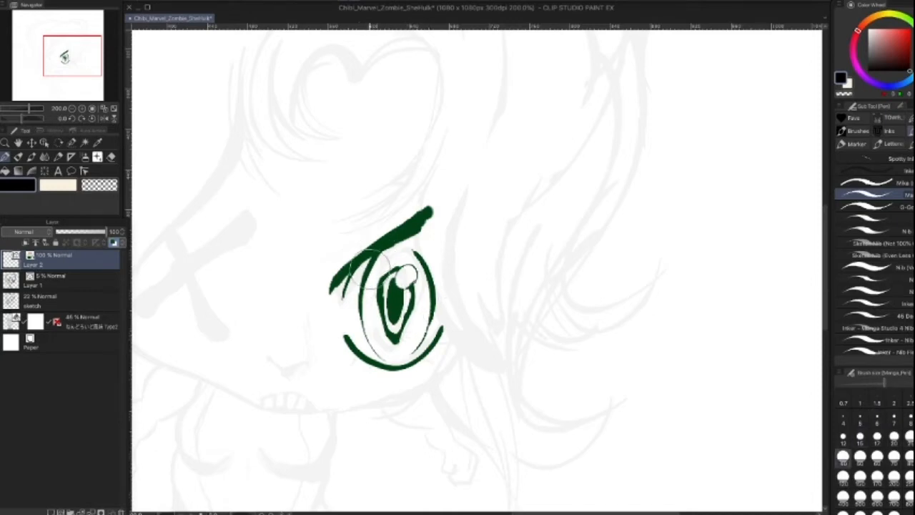
left_click_drag(362, 271, 359, 329)
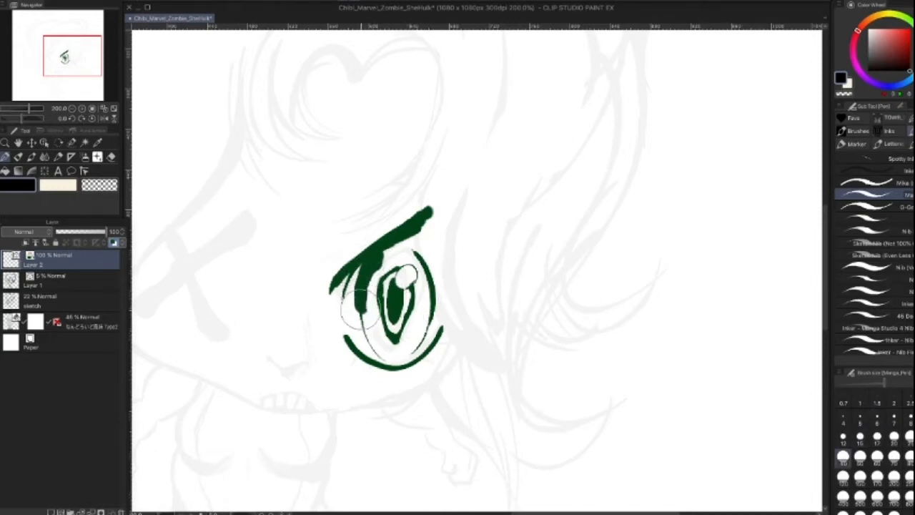
mouse_move(426, 314)
left_mouse_down()
mouse_move(419, 346)
mouse_move(436, 295)
mouse_move(410, 245)
left_mouse_up()
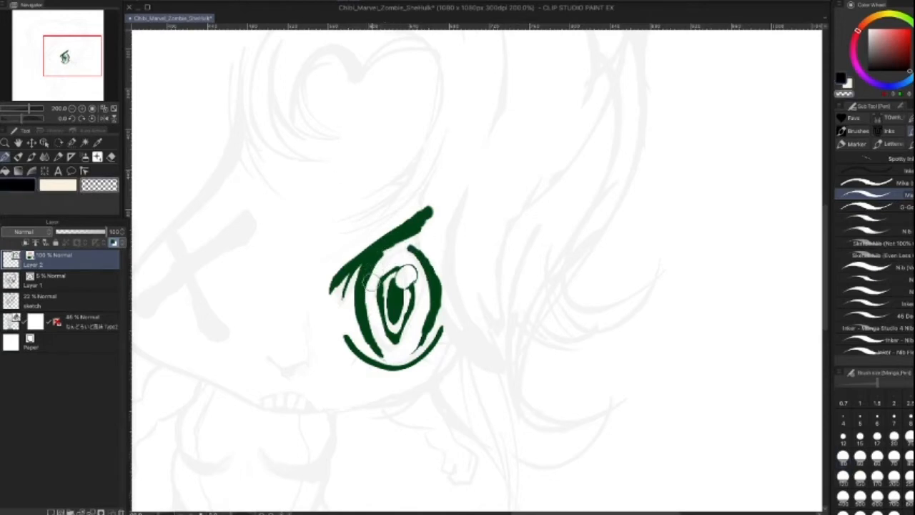
Step: Close the top of the iris outline with a curved stroke and strengthen the inner upper lash in the main black color
left_click(34, 184)
key("bracketleft")
key("bracketright")
left_click_drag(400, 244, 429, 250)
left_click_drag(366, 258, 344, 295)
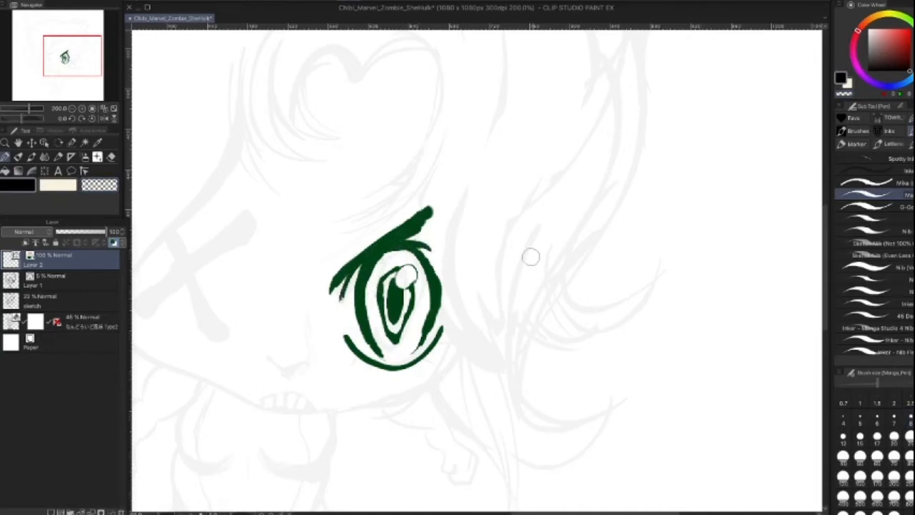
Step: Add short curved lashes along the lower eyelid with a smaller brush
key("bracketleft")
mouse_move(415, 363)
left_mouse_down()
mouse_move(431, 373)
mouse_move(446, 343)
left_mouse_up()
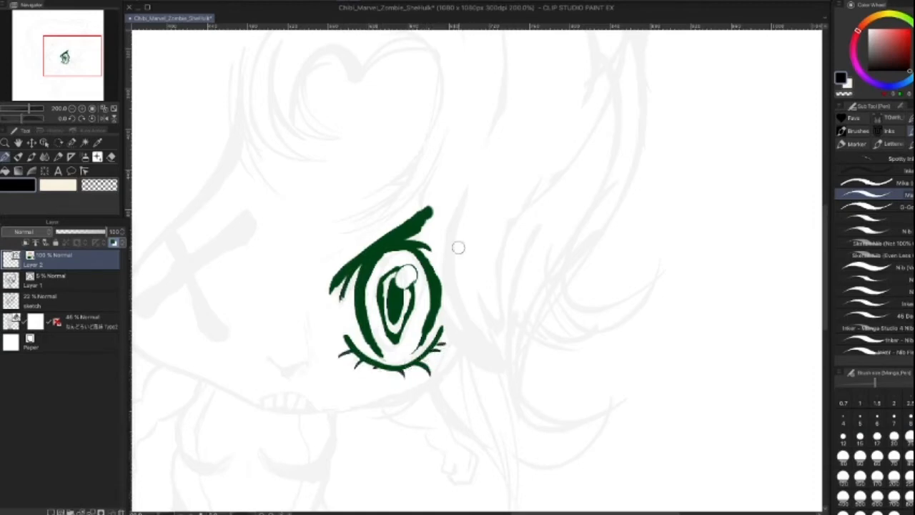
key("bracketright")
key("bracketright")
key("bracketright")
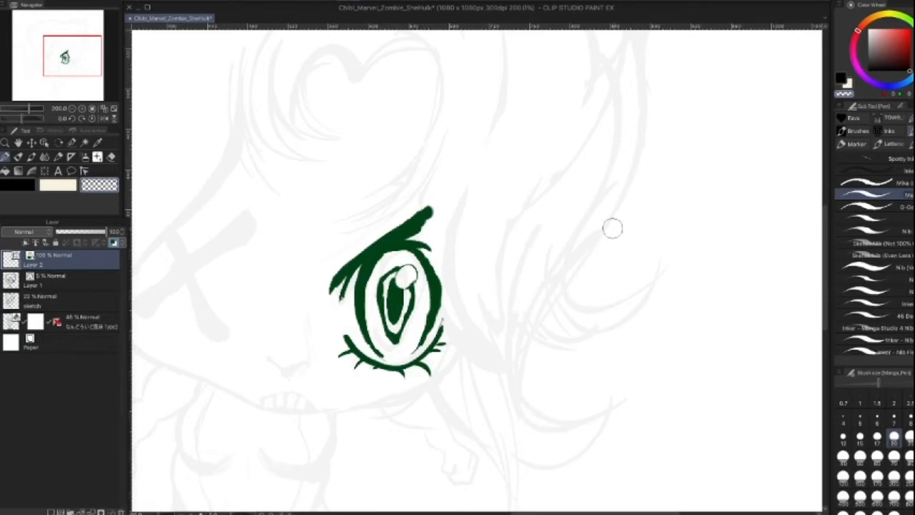
Step: Ink the left lobe of the heart-shaped fringe, with small inner curves and a longer strand curving around its outside
key("space")
mouse_move(527, 204)
left_mouse_down()
mouse_move(559, 360)
mouse_move(592, 286)
left_mouse_up()
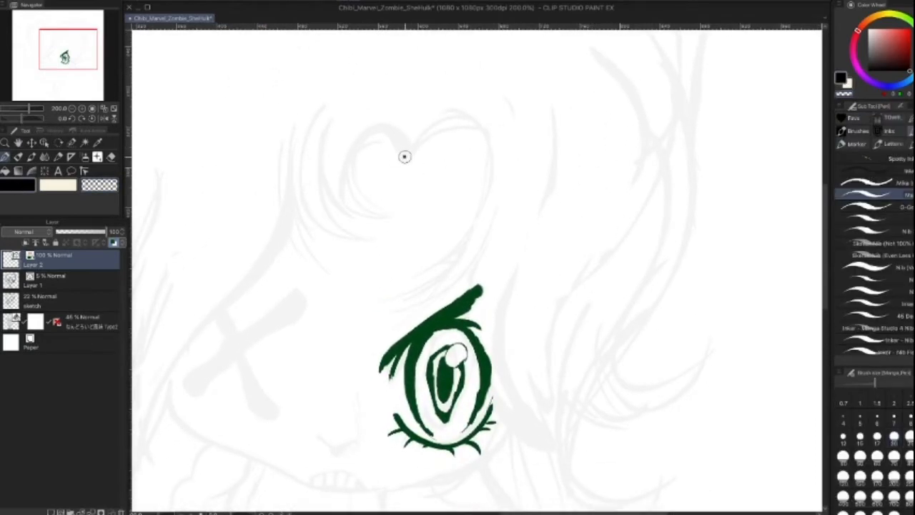
left_click_drag(407, 154, 343, 194)
left_click_drag(353, 139, 344, 208)
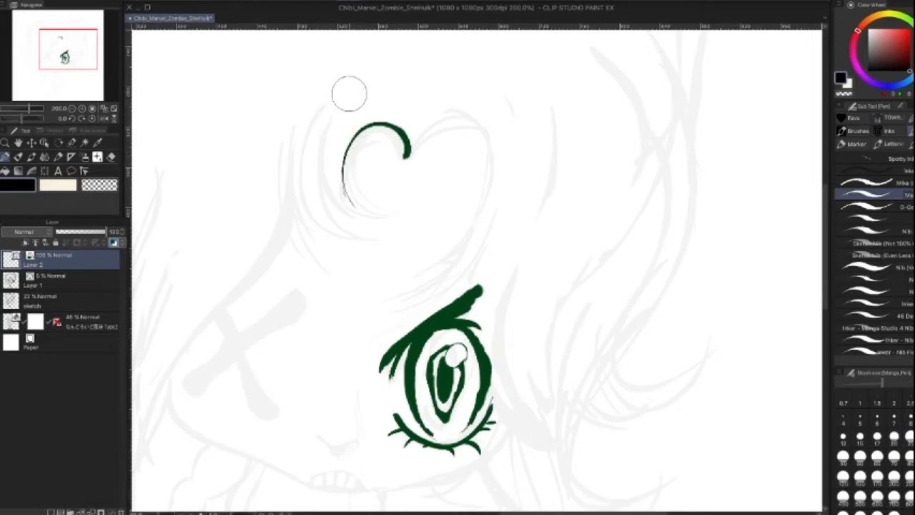
left_click_drag(349, 92, 375, 218)
left_click_drag(354, 121, 379, 213)
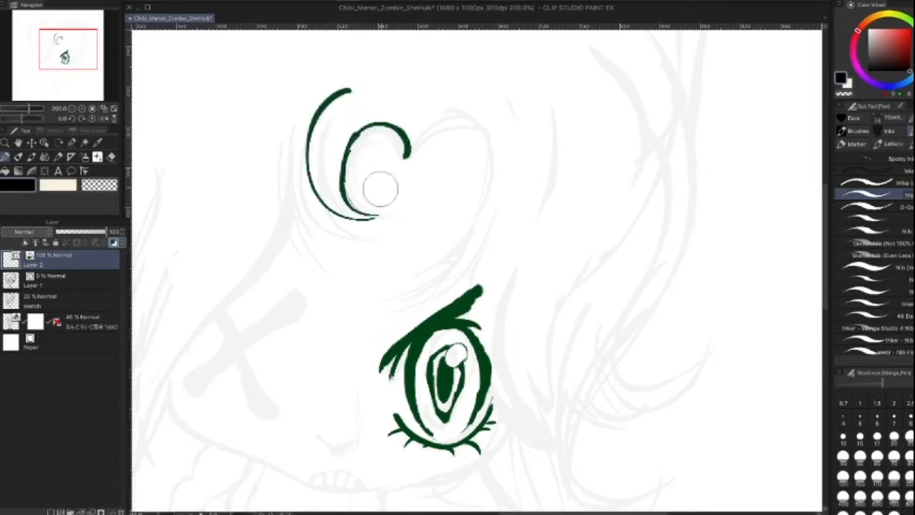
mouse_move(365, 127)
left_mouse_down()
mouse_move(386, 153)
mouse_move(367, 169)
mouse_move(408, 155)
mouse_move(390, 148)
mouse_move(364, 180)
mouse_move(364, 128)
mouse_move(364, 197)
mouse_move(352, 157)
mouse_move(372, 215)
left_mouse_up()
key("super+z")
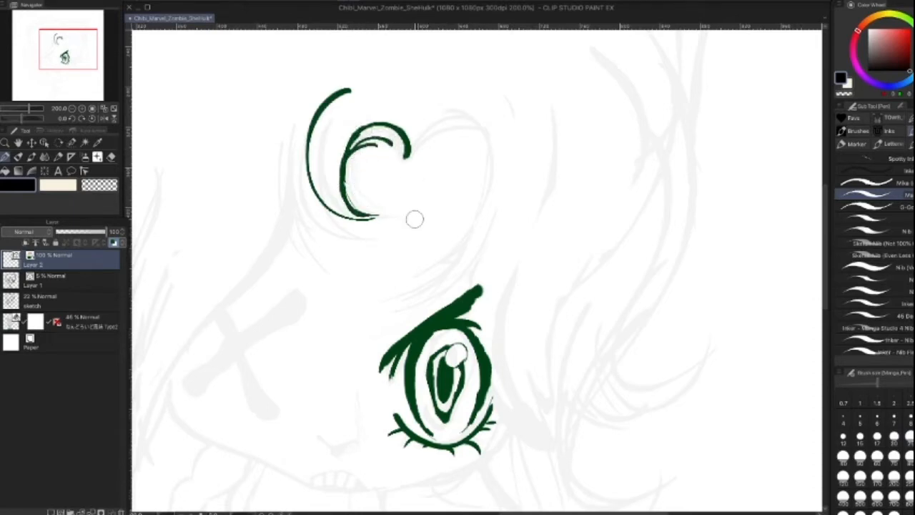
Step: Ink the right lobe of the heart-shaped fringe and the long strands sweeping from it down towards the eye
left_click_drag(415, 153, 485, 143)
left_click_drag(450, 111, 489, 164)
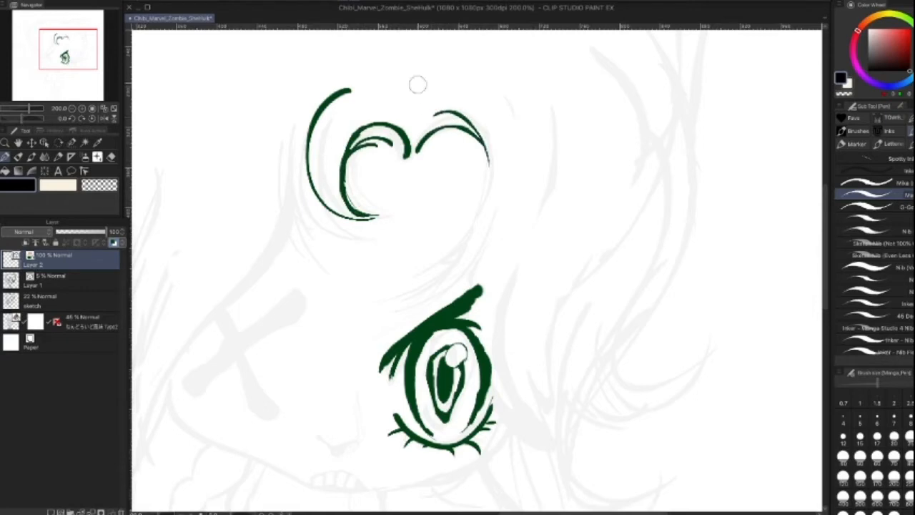
left_click_drag(469, 107, 486, 214)
mouse_move(489, 140)
left_mouse_down()
mouse_move(474, 104)
mouse_move(386, 301)
left_mouse_up()
mouse_move(509, 127)
left_mouse_down()
mouse_move(433, 276)
mouse_move(399, 300)
left_mouse_up()
left_click_drag(553, 136, 361, 306)
mouse_move(568, 192)
left_mouse_down()
mouse_move(512, 249)
mouse_move(486, 358)
left_mouse_up()
left_click_drag(504, 249, 489, 368)
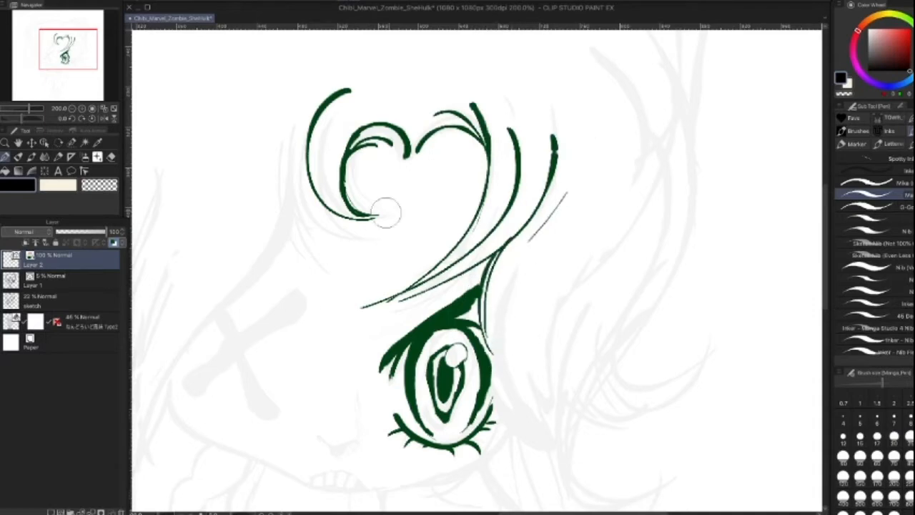
Step: Ink thin outer strands curving down along the left side of the heart-shaped fringe
left_click_drag(301, 100, 353, 222)
left_click_drag(274, 141, 333, 249)
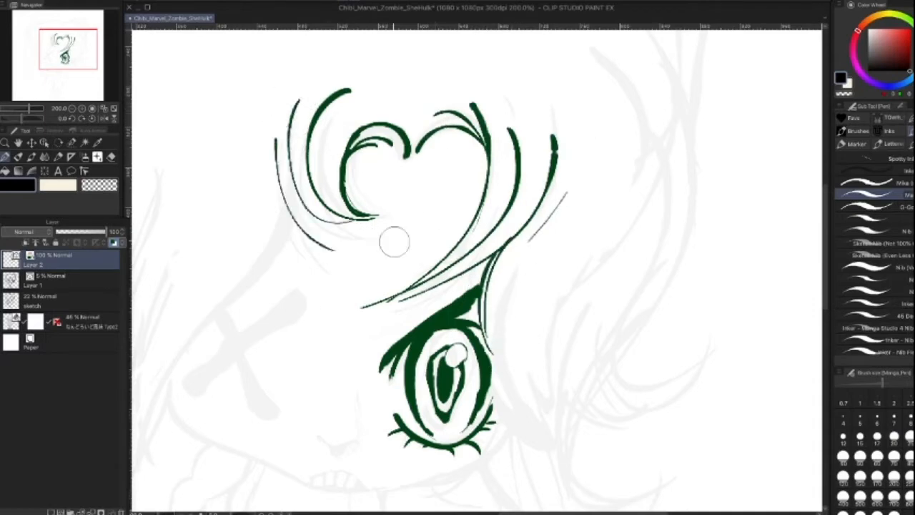
left_click_drag(307, 206, 334, 251)
left_click_drag(309, 213, 336, 252)
Step: Ink the lock curving down past the eye's outer edge to a point and thicken its lower contour with a larger brush
key("space")
left_click_drag(432, 404, 311, 327)
key("space")
mouse_move(463, 311)
left_mouse_down()
mouse_move(482, 240)
mouse_move(513, 227)
left_mouse_up()
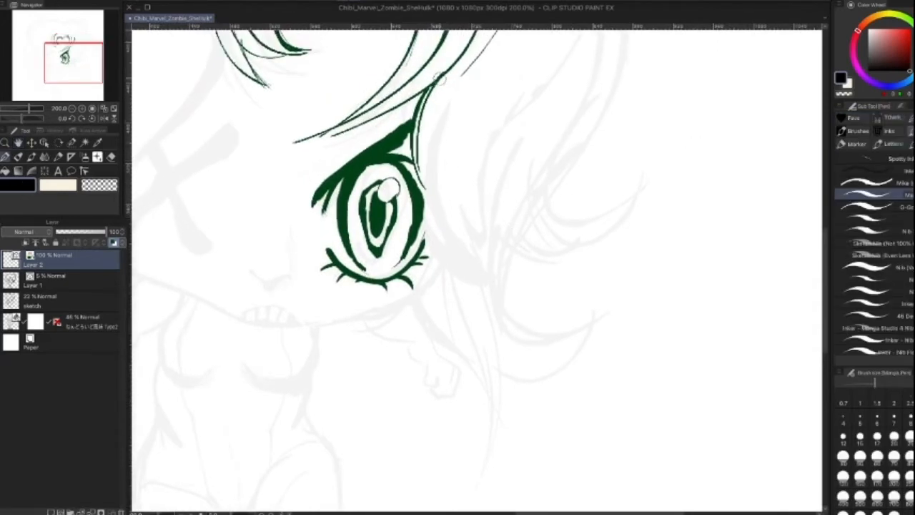
left_click_drag(415, 132, 445, 246)
mouse_move(416, 159)
left_mouse_down()
mouse_move(452, 277)
mouse_move(502, 295)
left_mouse_up()
key("]")
key("]")
key("]")
key("]")
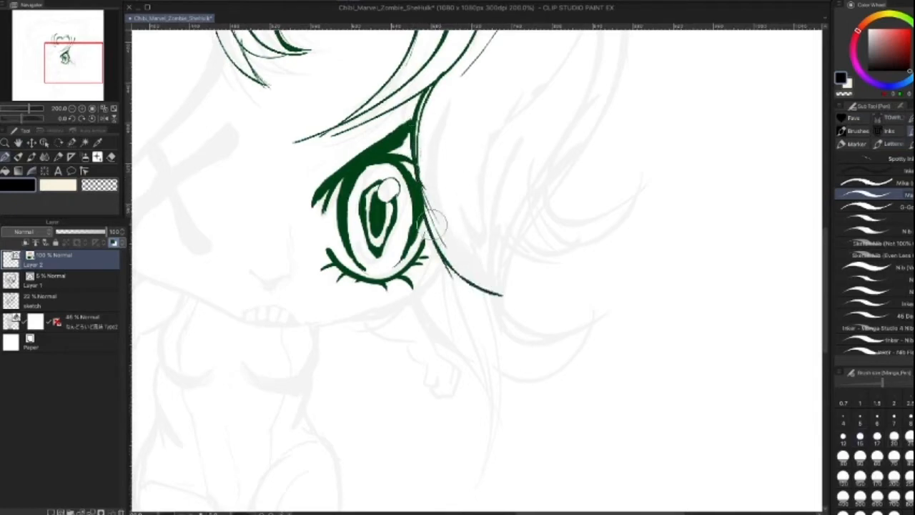
left_click_drag(429, 221, 507, 293)
Step: Ink two curved strands to the right of the eye, meeting the tip of the side lock
left_click_drag(456, 123, 504, 292)
left_click_drag(510, 113, 490, 153)
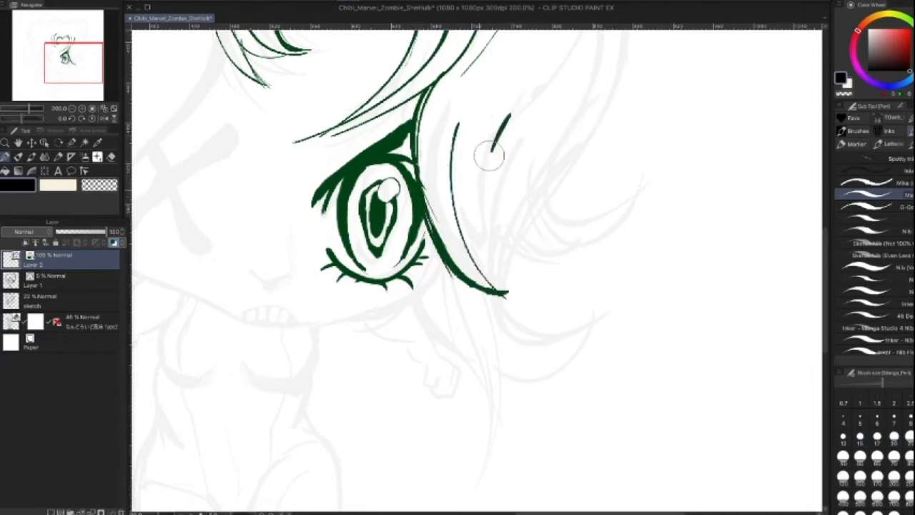
left_click_drag(509, 114, 542, 298)
mouse_move(620, 69)
left_mouse_down()
mouse_move(567, 169)
mouse_move(618, 229)
left_mouse_up()
key("ctrl+z")
Step: Ink the outer contour of the hair's upper right bulge and the thinner curves inside it
key("space")
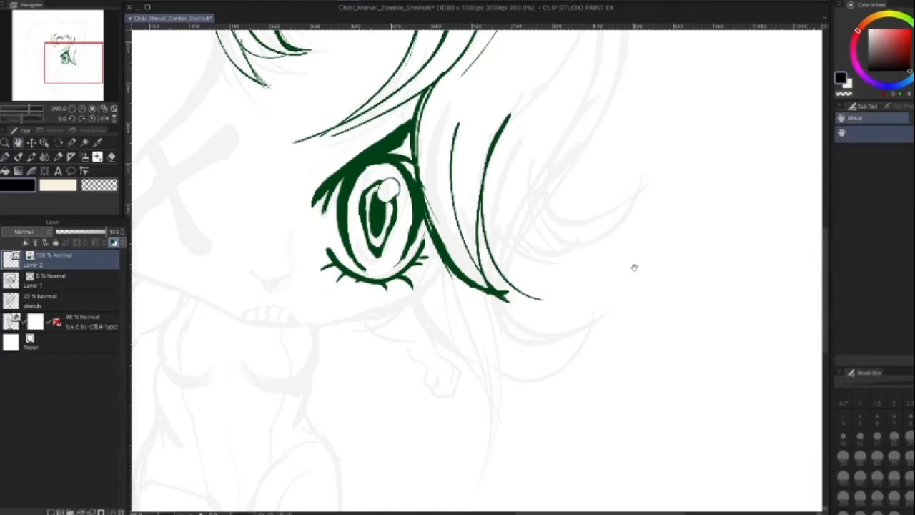
scroll(629, 268, "up", 3)
scroll(630, 271, "down", 5)
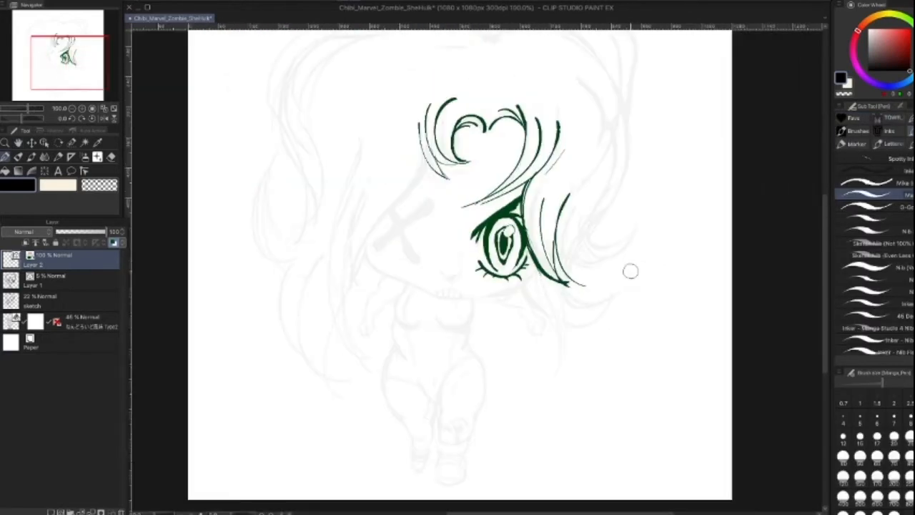
mouse_move(632, 272)
left_mouse_down()
mouse_move(551, 362)
mouse_move(480, 302)
left_mouse_up()
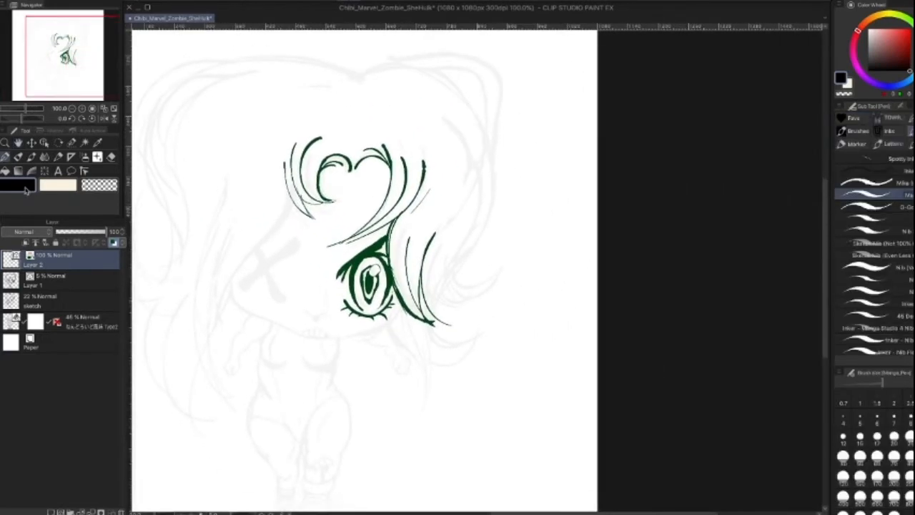
mouse_move(356, 71)
left_mouse_down()
mouse_move(499, 63)
mouse_move(483, 165)
left_mouse_up()
key("bracketleft")
left_click_drag(405, 73, 476, 163)
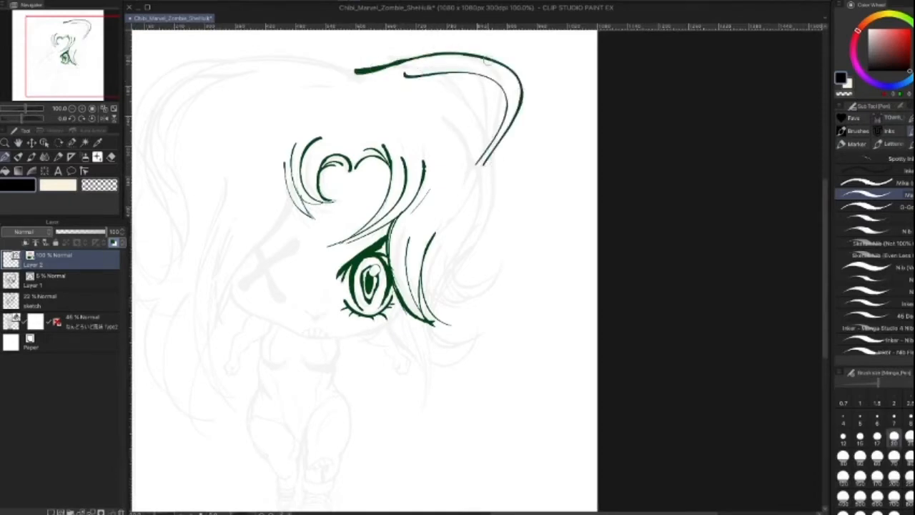
mouse_move(422, 85)
left_mouse_down()
mouse_move(481, 163)
mouse_move(474, 190)
left_mouse_up()
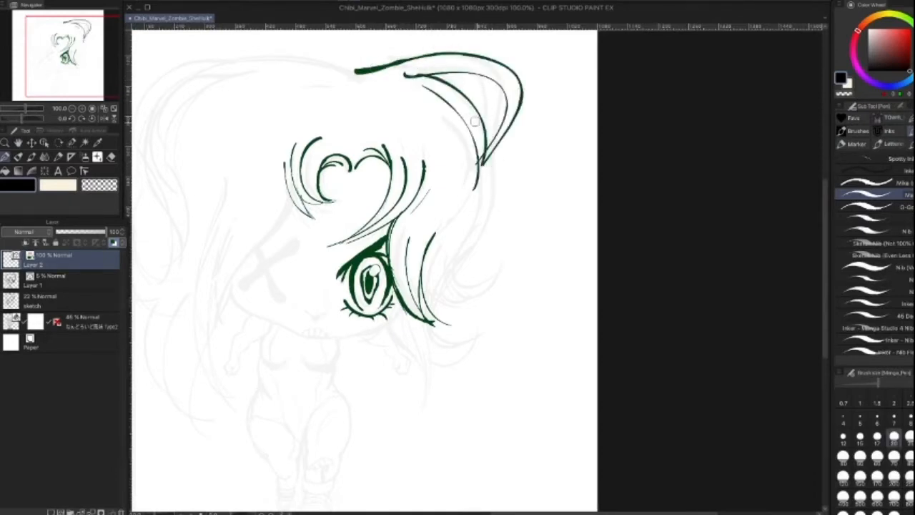
Step: Ink a small pointed tuft rising from the hair parting at the top of the head
mouse_move(360, 72)
left_mouse_down()
mouse_move(377, 33)
mouse_move(383, 45)
mouse_move(341, 63)
mouse_move(396, 47)
left_mouse_up()
mouse_move(400, 49)
left_mouse_down()
mouse_move(388, 71)
mouse_move(402, 42)
left_mouse_up()
left_click(112, 186)
key("]")
left_click(22, 185)
key("[")
key("ctrl+z")
key("ctrl+z")
key("ctrl+z")
key("ctrl+z")
key("ctrl+z")
key("ctrl+z")
key("ctrl+z")
Step: Erase the overlapping line end at the base of the parting tuft with transparent color
left_click(99, 184)
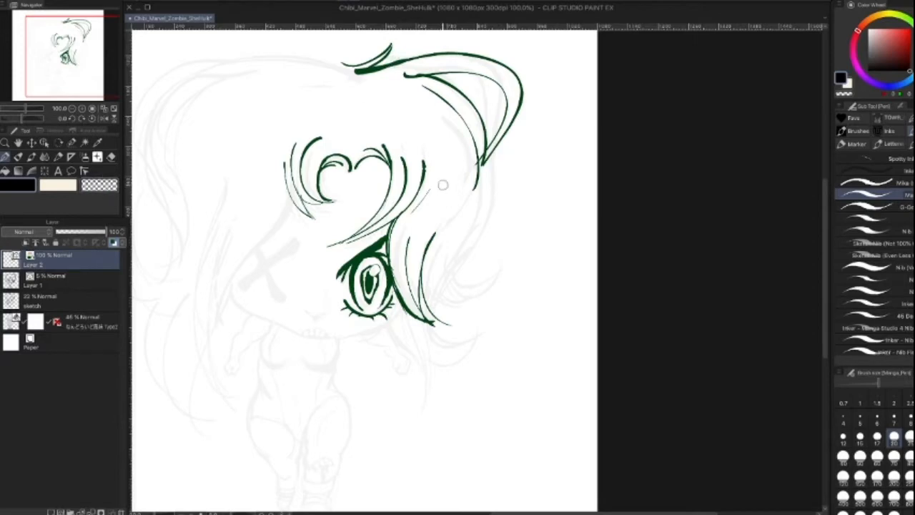
key("x")
key("c")
key("]")
left_click_drag(366, 74, 346, 75)
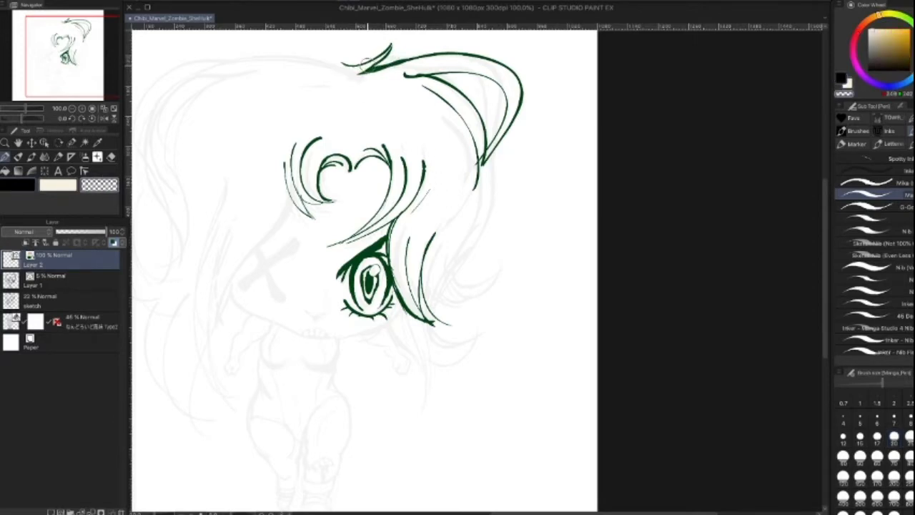
key("c")
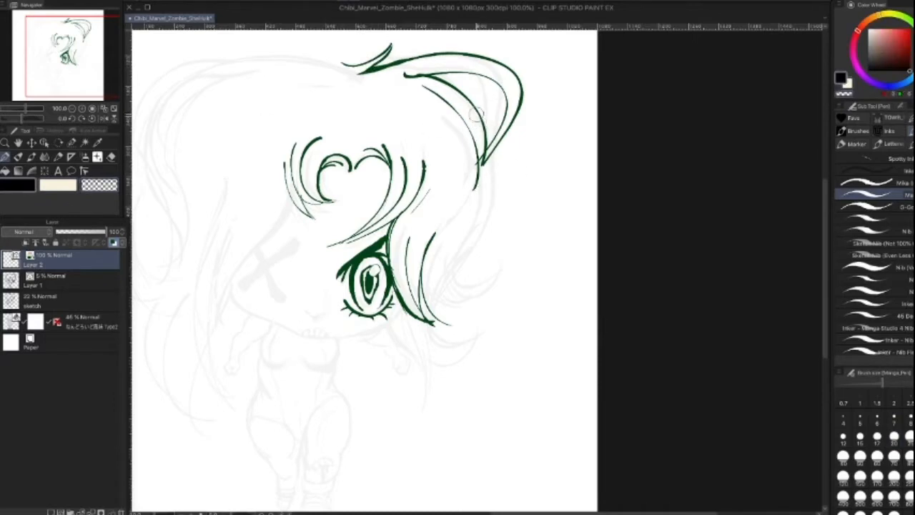
Step: Ink strands running down from the upper right hair bulge into a large upturned curl beside the eye
left_click_drag(443, 109, 455, 244)
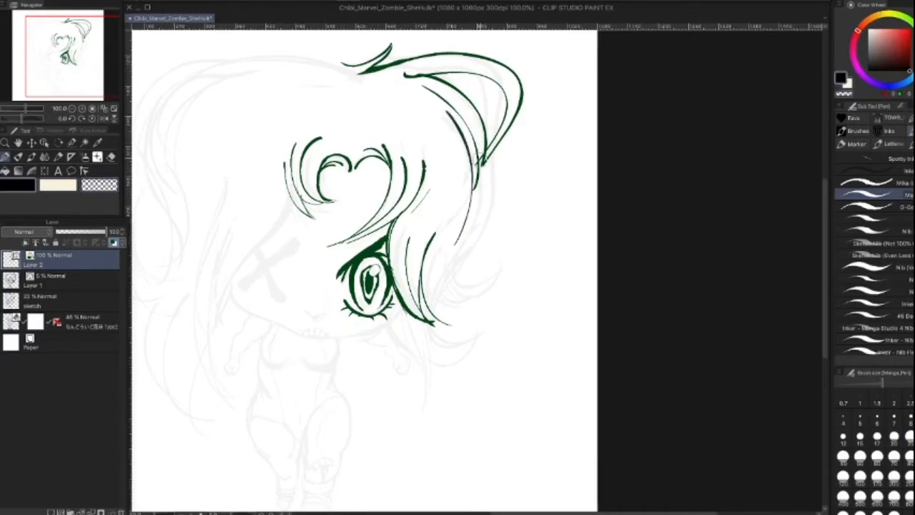
left_click_drag(484, 146, 469, 227)
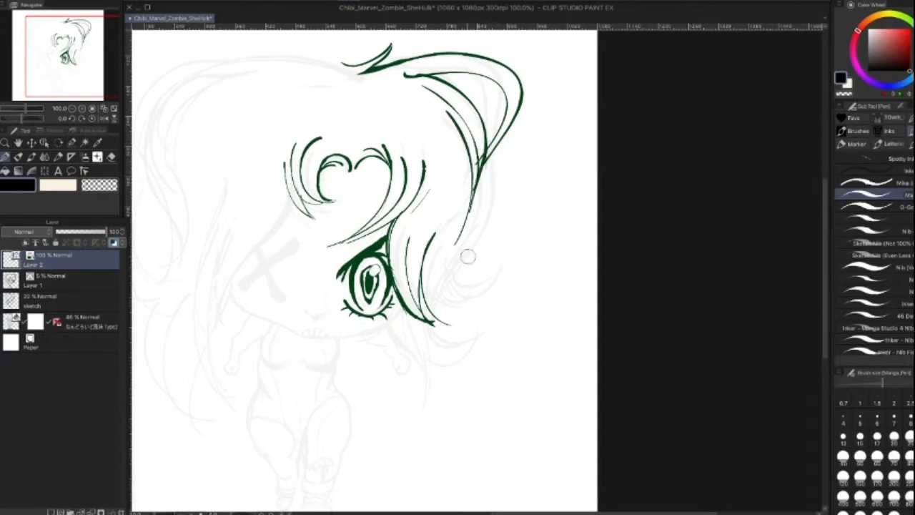
left_click_drag(466, 157, 505, 276)
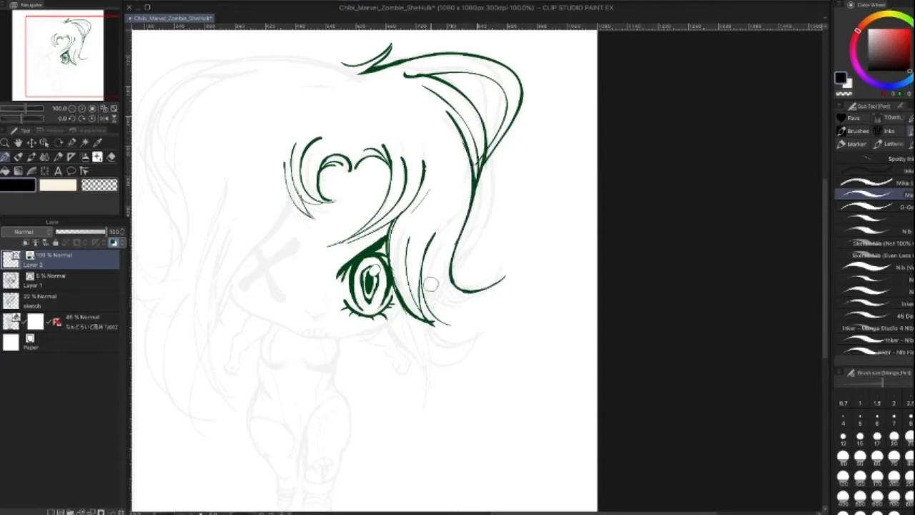
key("ctrl+z")
key("bracketleft")
mouse_move(469, 156)
left_mouse_down()
mouse_move(449, 283)
mouse_move(498, 225)
mouse_move(436, 322)
left_mouse_up()
left_click_drag(429, 279, 459, 323)
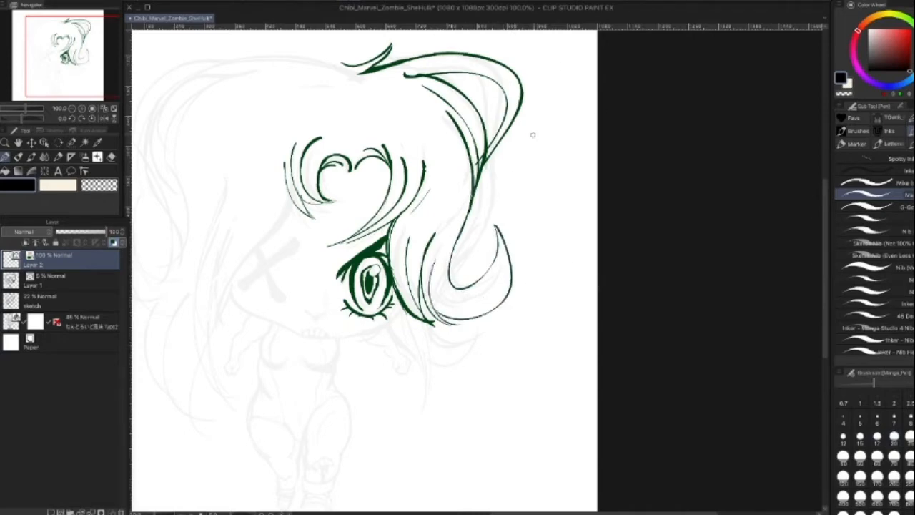
Step: Ink the tapering lock that hangs below the side hair, with curved strands meeting near its tip
left_click_drag(396, 282, 432, 425)
key("ctrl+z")
mouse_move(395, 289)
left_mouse_down()
mouse_move(419, 348)
mouse_move(418, 408)
left_mouse_up()
left_click_drag(425, 326, 417, 404)
left_click_drag(455, 318, 464, 357)
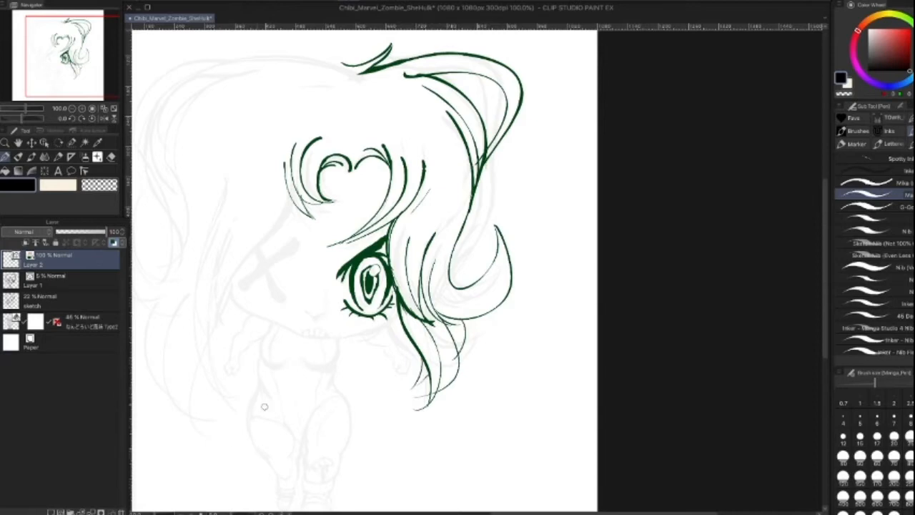
Step: Erase the outermost strand to the right of the heart-shaped fringe with transparent color
key("c")
key("]")
left_click_drag(437, 181, 419, 204)
left_click_drag(424, 138, 420, 158)
key("c")
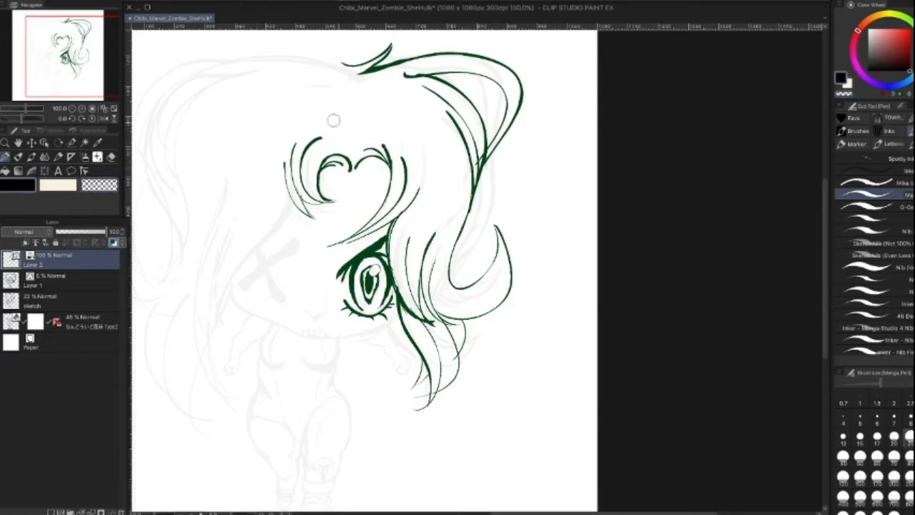
Step: Redraw the outermost strand to the right of the heart-shaped fringe as a smooth curve
key("[")
key("]")
key("ctrl+z")
key("]")
key("]")
mouse_move(421, 152)
left_mouse_down()
mouse_move(403, 203)
mouse_move(411, 207)
left_mouse_up()
left_click_drag(453, 168, 429, 245)
key("ctrl+z")
Step: Erase the rough hair line along the eye's outer edge with transparent color and re-ink it in black with a smaller brush
left_click(98, 185)
key("]")
key("]")
key("]")
key("]")
mouse_move(420, 254)
left_mouse_down()
mouse_move(448, 213)
mouse_move(422, 258)
left_mouse_up()
key("[")
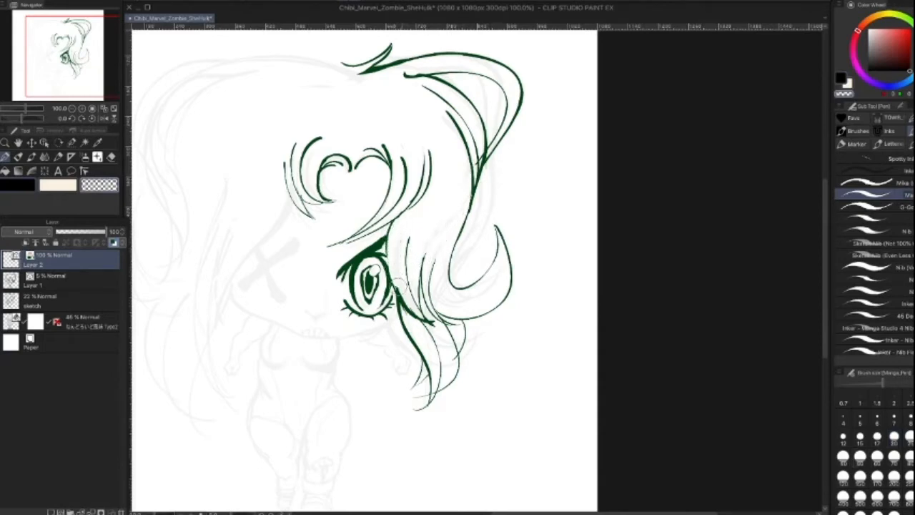
left_click(36, 184)
key("[")
mouse_move(393, 224)
left_mouse_down()
mouse_move(390, 282)
mouse_move(406, 304)
left_mouse_up()
key("]")
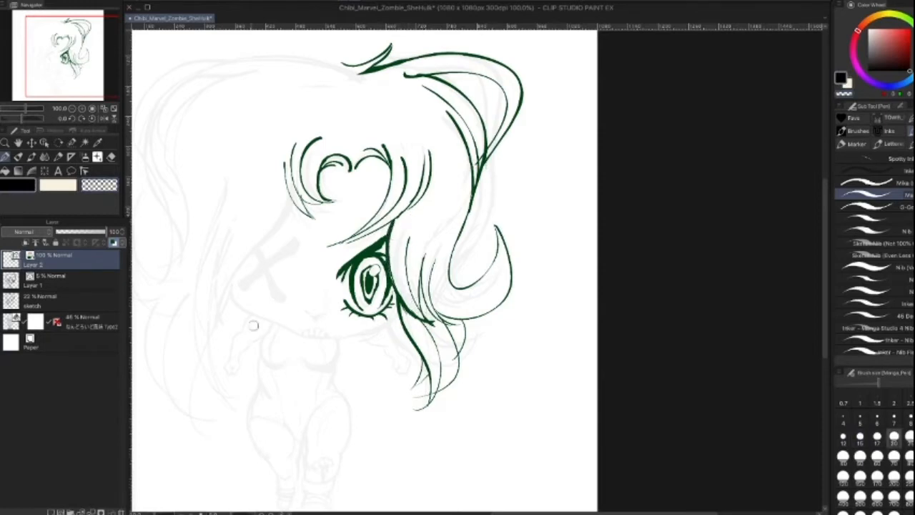
Step: Ink a bold X over the sketched cross of the other eye, using a larger brush
mouse_move(483, 323)
left_mouse_down()
mouse_move(580, 231)
mouse_move(527, 327)
mouse_move(545, 228)
left_mouse_up()
key("[")
key("[")
key("[")
key("[")
key("[")
key("]")
key("]")
key("]")
key("]")
key("]")
mouse_move(284, 181)
left_mouse_down()
mouse_move(338, 138)
mouse_move(317, 185)
left_mouse_up()
key("ctrl+z")
mouse_move(296, 140)
left_mouse_down()
mouse_move(324, 191)
mouse_move(295, 169)
mouse_move(338, 140)
left_mouse_up()
Step: Ink the small curved nose above the mouth with a smaller brush
key("[")
key("[")
key("[")
key("[")
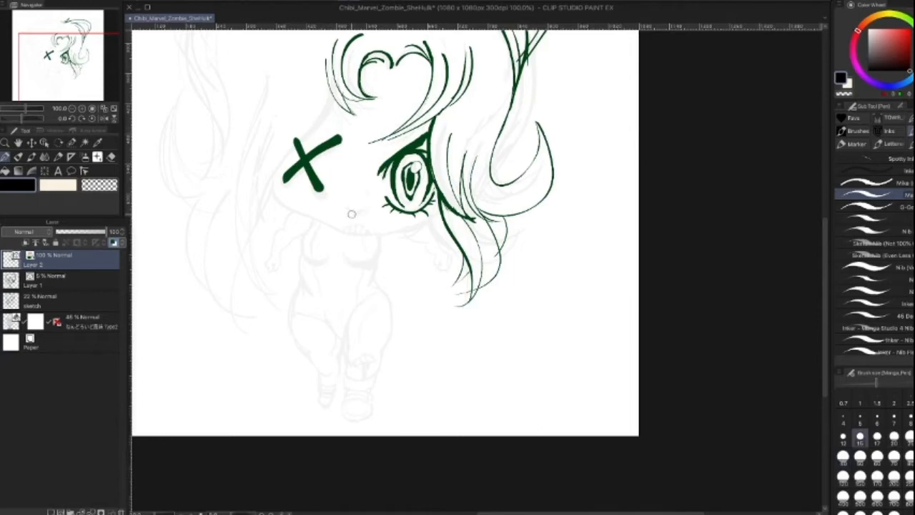
left_click_drag(354, 213, 351, 214)
key("[")
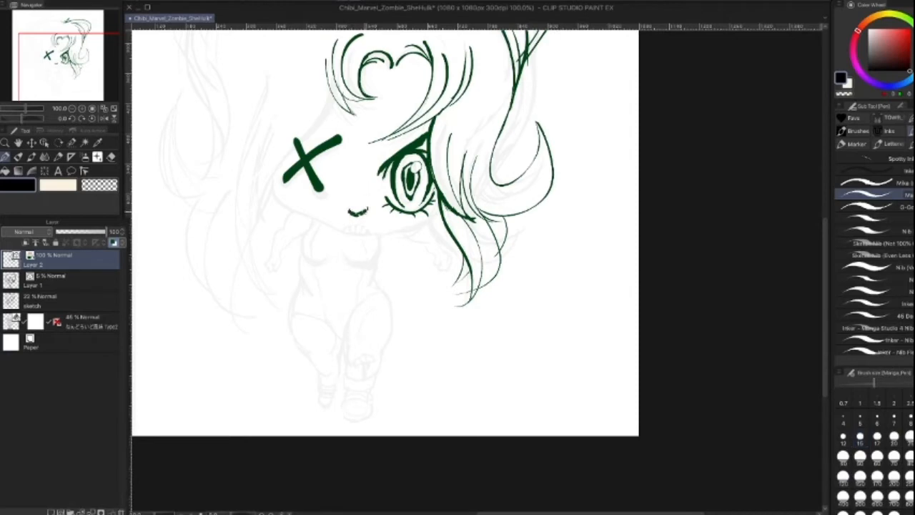
Step: Add a small mark beside the nose, and ink the face's lower contour from the outer cheek across the chin with a larger brush
left_click_drag(364, 199, 370, 198)
left_click_drag(274, 198, 334, 231)
key("ctrl+z")
key("]")
mouse_move(269, 179)
left_mouse_down()
mouse_move(359, 244)
mouse_move(357, 236)
mouse_move(417, 225)
left_mouse_up()
key("ctrl+z")
left_click_drag(347, 233, 442, 212)
key("ctrl+z")
mouse_move(348, 235)
left_mouse_down()
mouse_move(377, 237)
mouse_move(440, 212)
left_mouse_up()
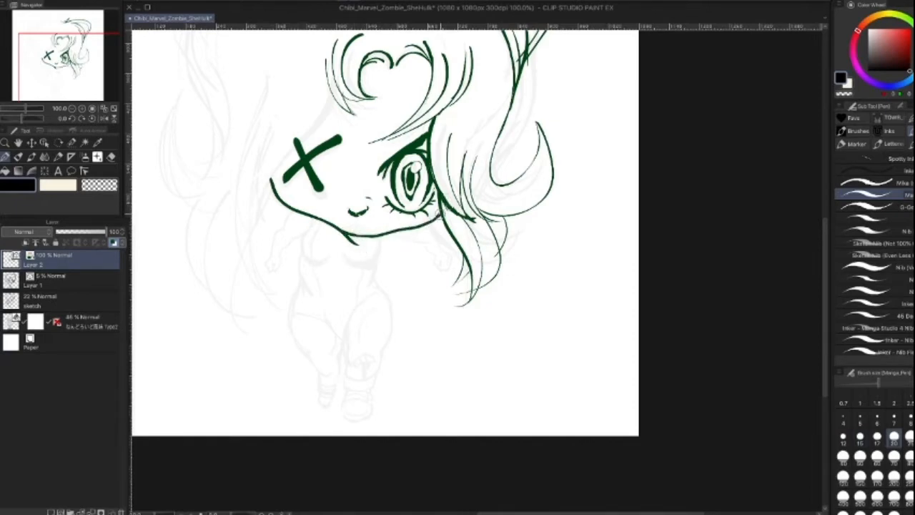
Step: Thicken the lower curve of the open eye's outline using a larger brush
key("bracketright")
key("bracketright")
key("bracketright")
key("bracketleft")
key("bracketleft")
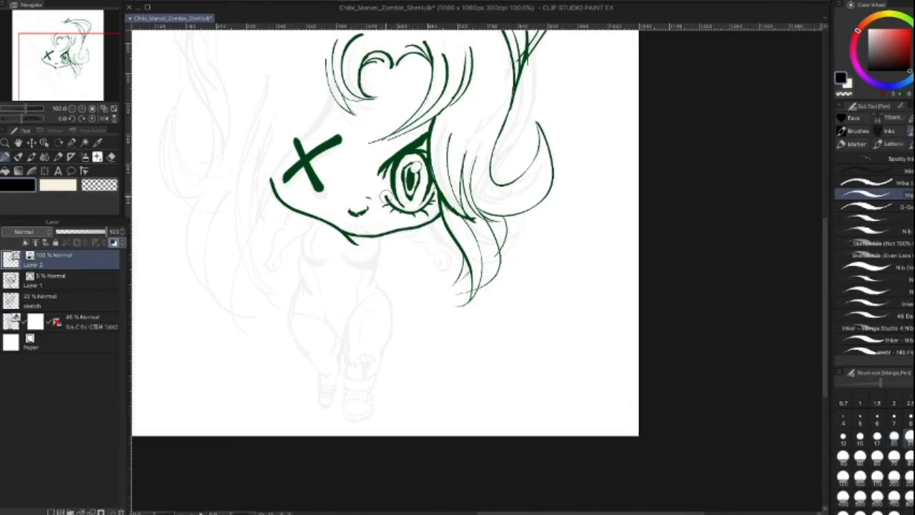
mouse_move(386, 205)
left_mouse_down()
mouse_move(425, 211)
mouse_move(434, 202)
left_mouse_up()
Step: Add fine hatching marks on the cheek below the X eye with a smaller brush
key("bracketleft")
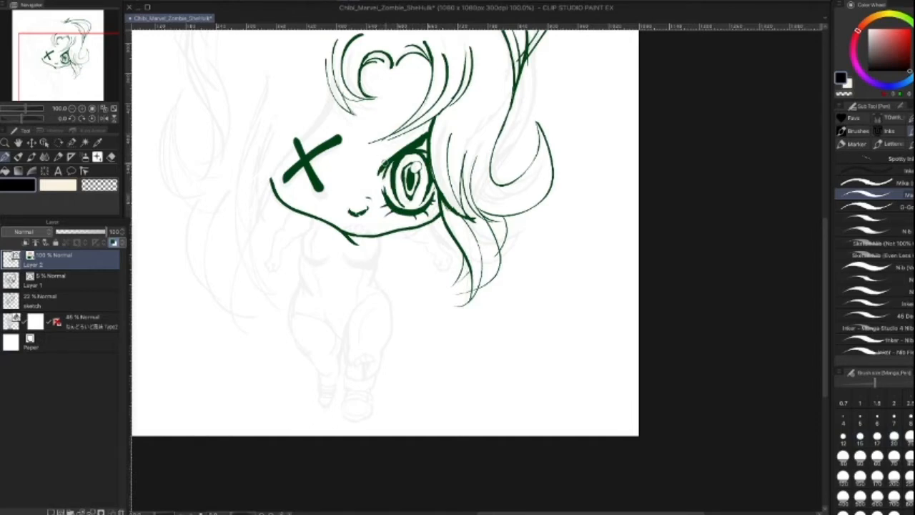
key("super+z")
left_click_drag(377, 150, 374, 162)
left_click_drag(296, 186, 301, 202)
key("super+z")
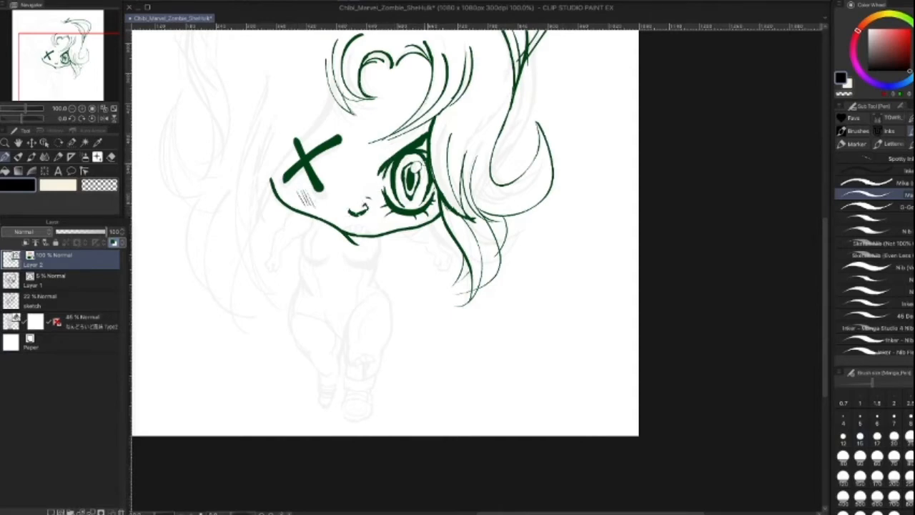
Step: Rough in the exposed teeth below the nose and clear the chin line crossing them with transparent color
left_click(115, 184)
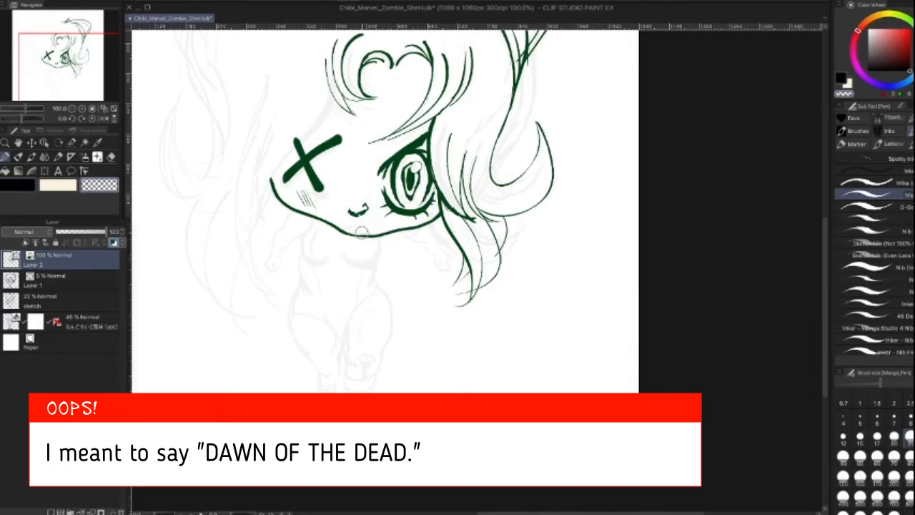
left_click_drag(345, 225, 369, 233)
key("]")
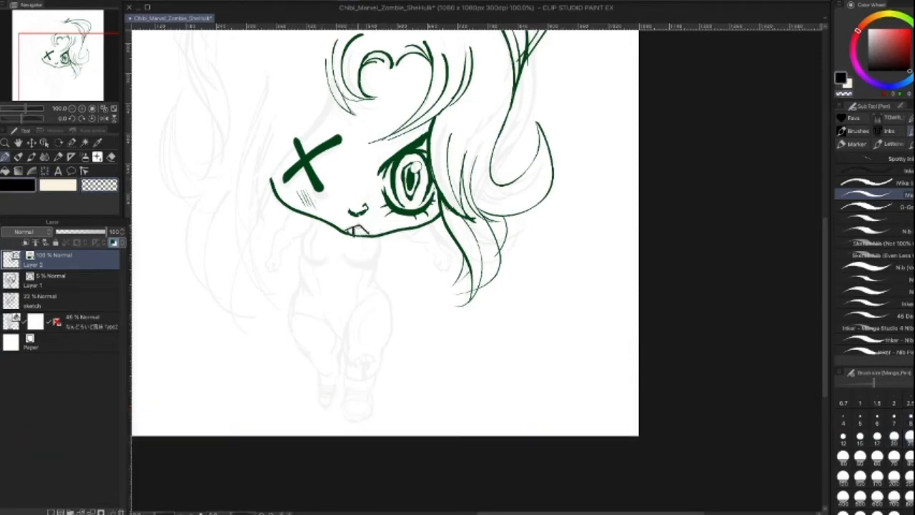
key("]")
key("]")
key("]")
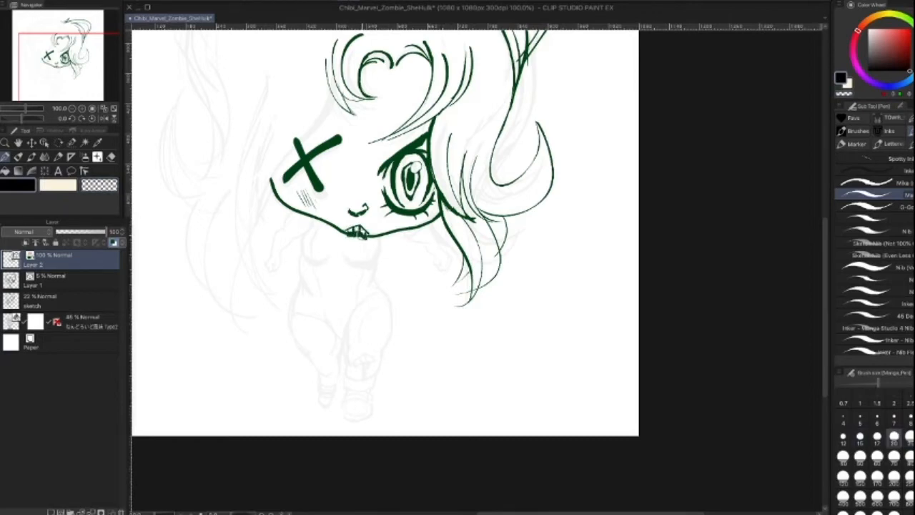
key("c")
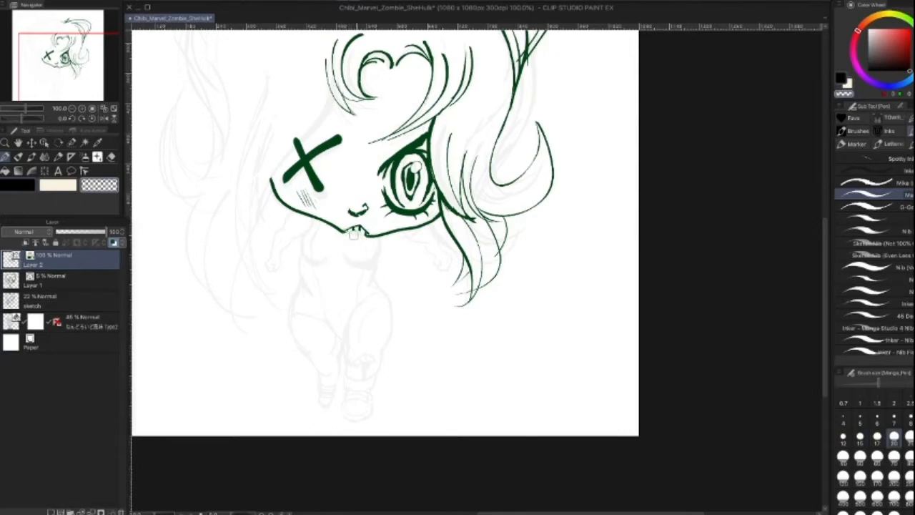
Step: Ink the small jagged teeth in black with a fine brush, trimming their edges with transparent color
left_click(17, 184)
key("[")
key("[")
key("[")
key("[")
key("[")
key("[")
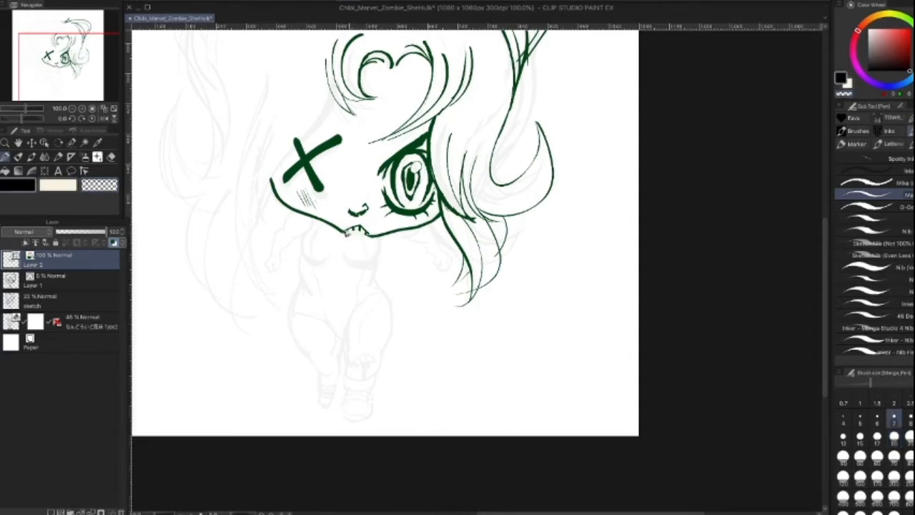
key("bracketright")
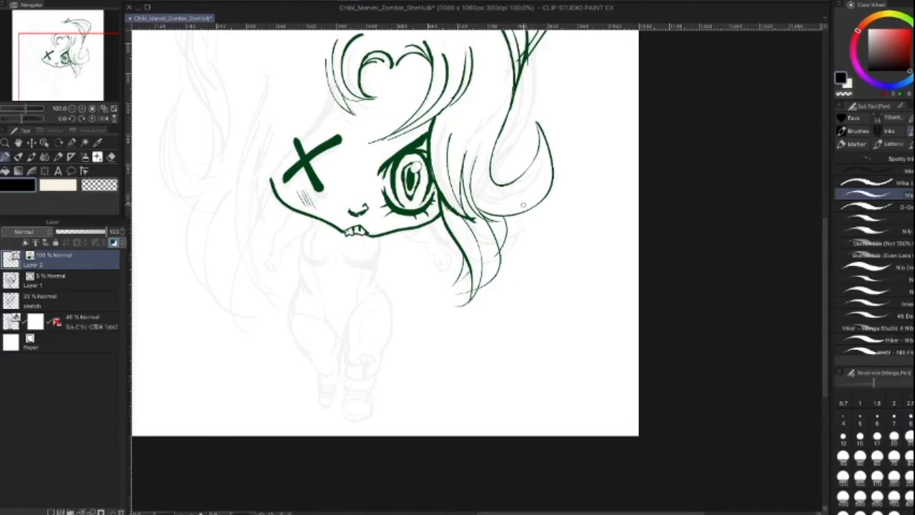
key("bracketright")
key("bracketright")
left_click(98, 185)
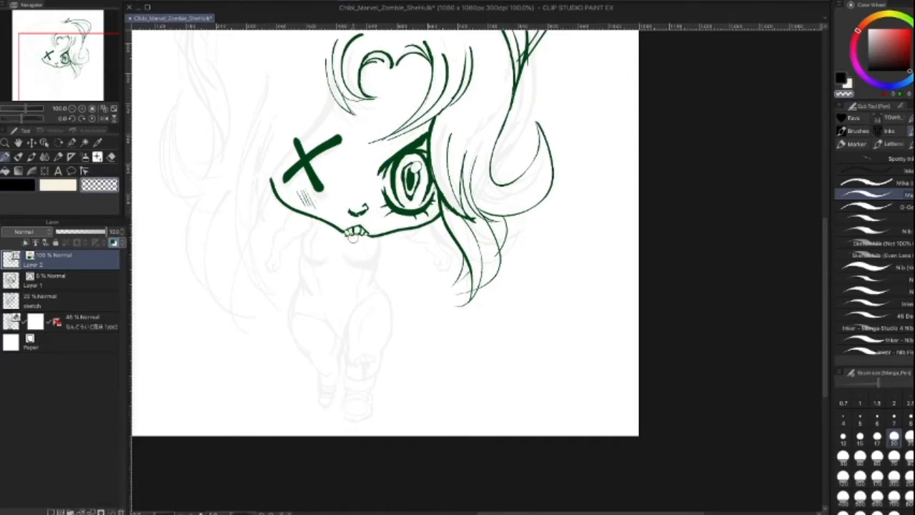
Step: Ink the side of the face from the fringe to the X eye in black, plus a thin strand descending from the cheek
left_click(27, 184)
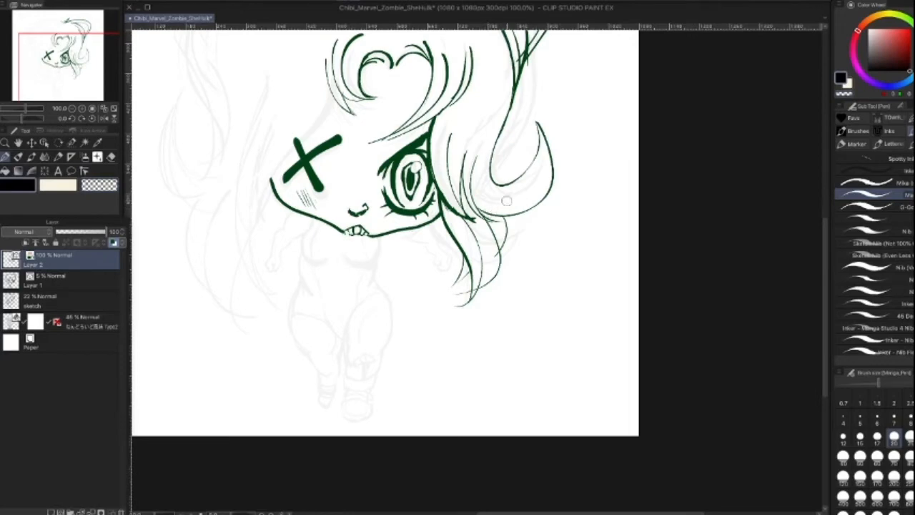
left_click_drag(450, 262, 450, 379)
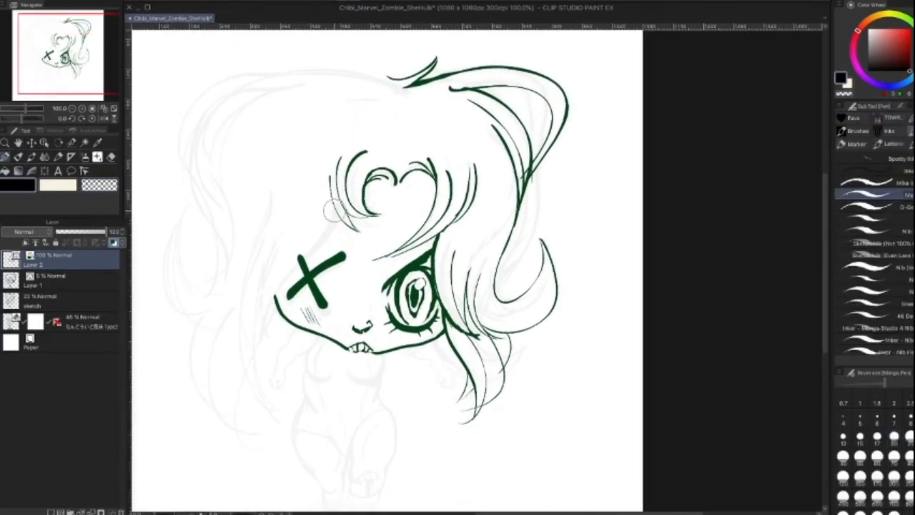
left_click_drag(334, 209, 300, 256)
left_click_drag(276, 301, 259, 367)
Step: Try a long S-shaped hair strand outside the X eye, sweeping down to the thin cheek strand
left_click_drag(273, 163, 257, 378)
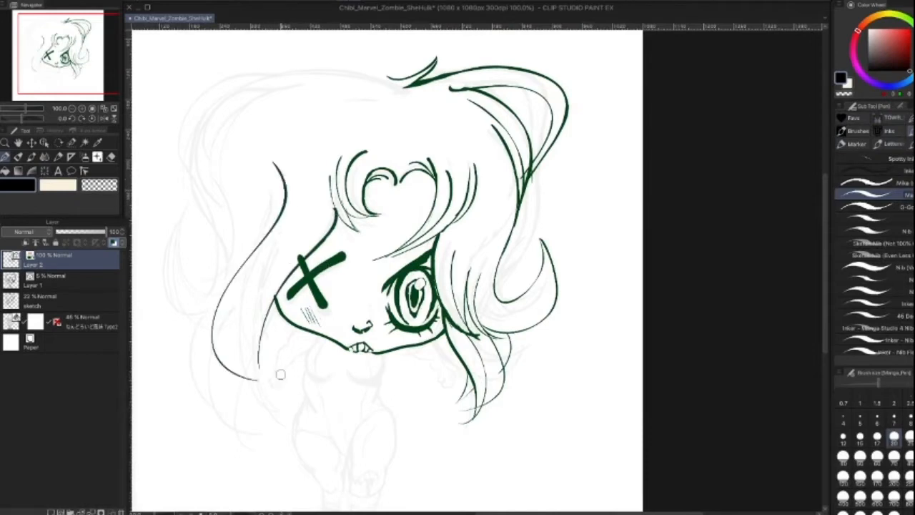
key("ctrl+z")
key("]")
left_click_drag(267, 168, 273, 362)
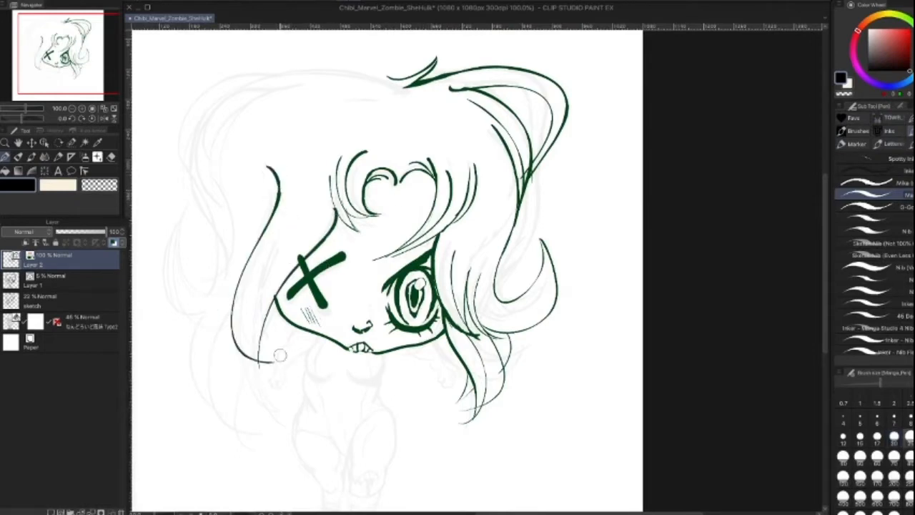
key("ctrl+z")
left_click_drag(265, 169, 259, 363)
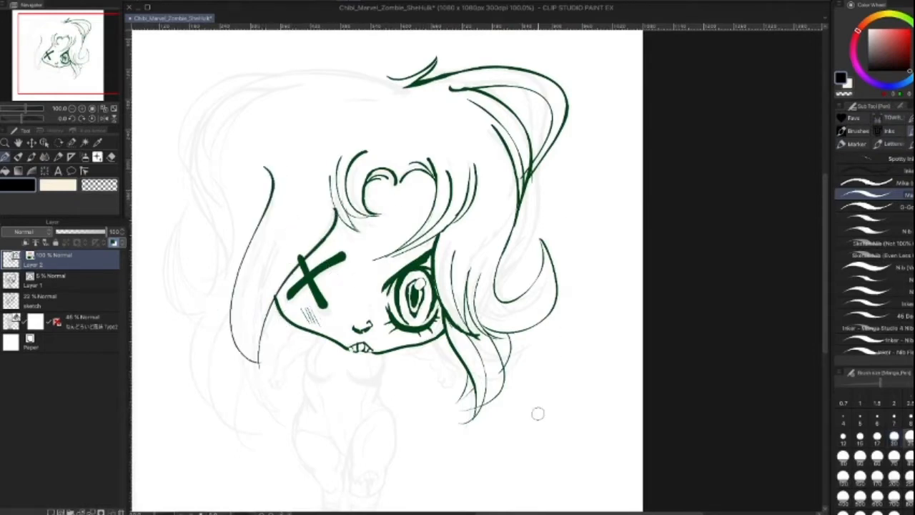
key("[")
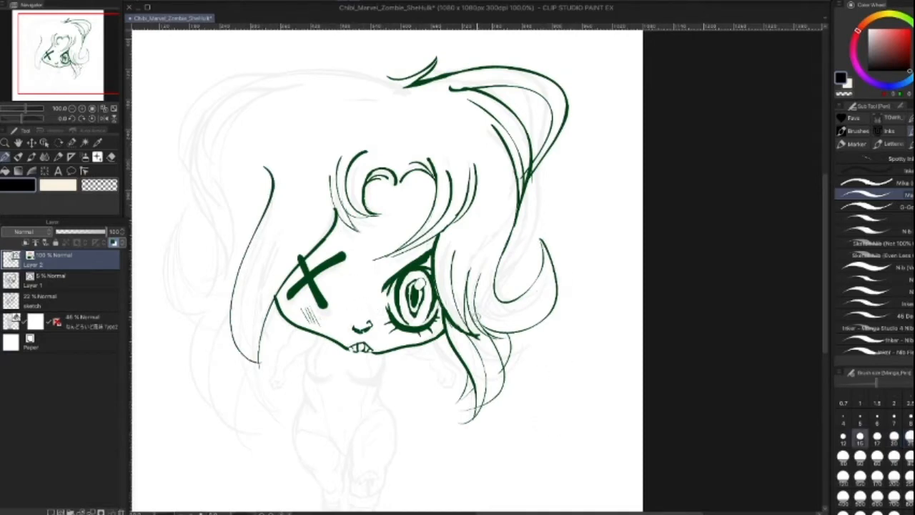
key("]")
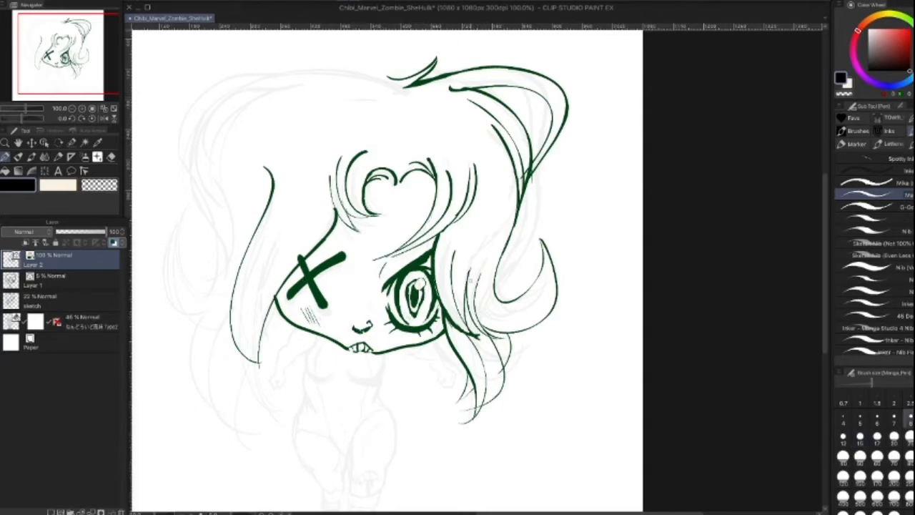
key("ctrl+z")
Step: Erase the lower tip of the fringe line above the open eye with transparent color and a larger brush
key("c")
key("]")
key("]")
key("]")
key("]")
key("]")
key("]")
left_click_drag(390, 253, 369, 263)
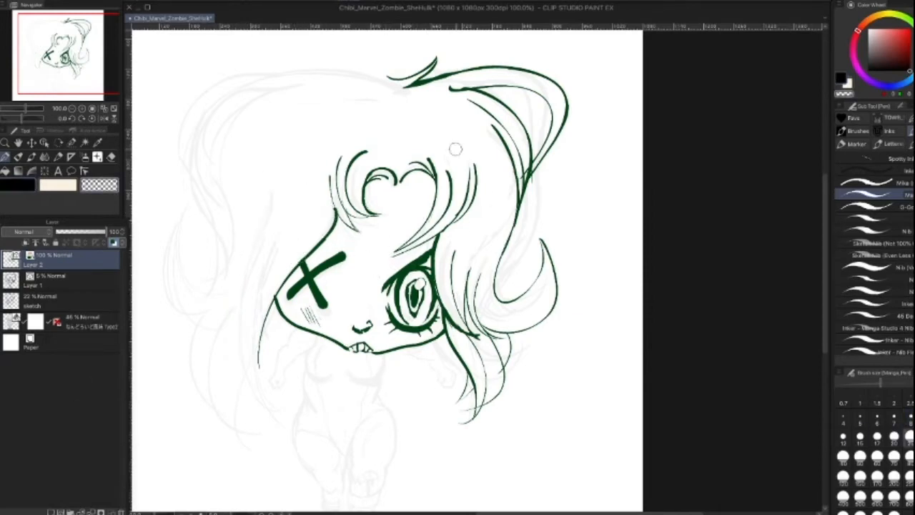
Step: Try three curved hair strands beyond the X eye in black, including one long strand sweeping down and outward
key("c")
key("bracketright")
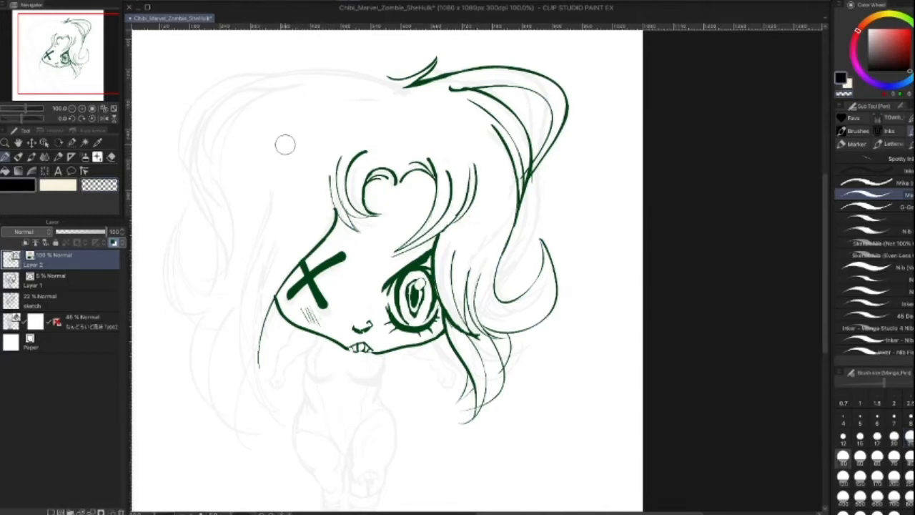
left_click_drag(292, 131, 266, 216)
left_click_drag(262, 134, 255, 244)
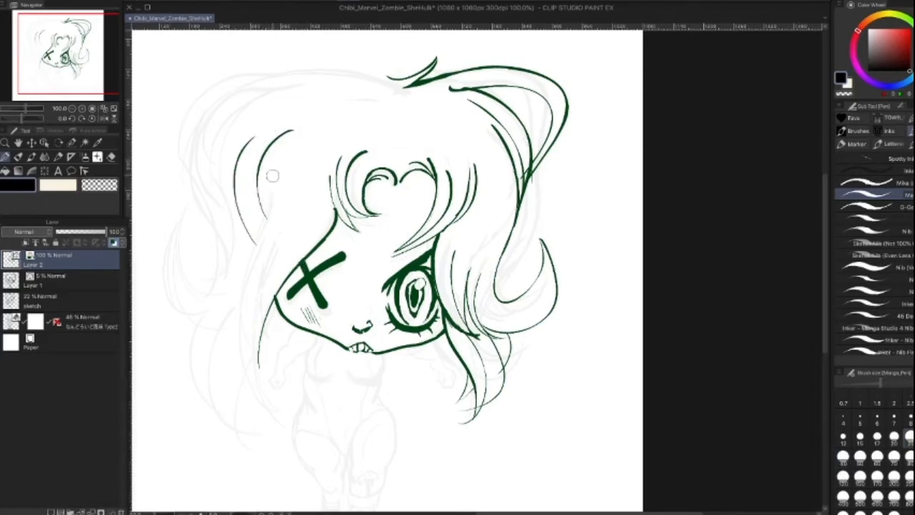
mouse_move(268, 156)
left_mouse_down()
mouse_move(264, 201)
mouse_move(220, 326)
left_mouse_up()
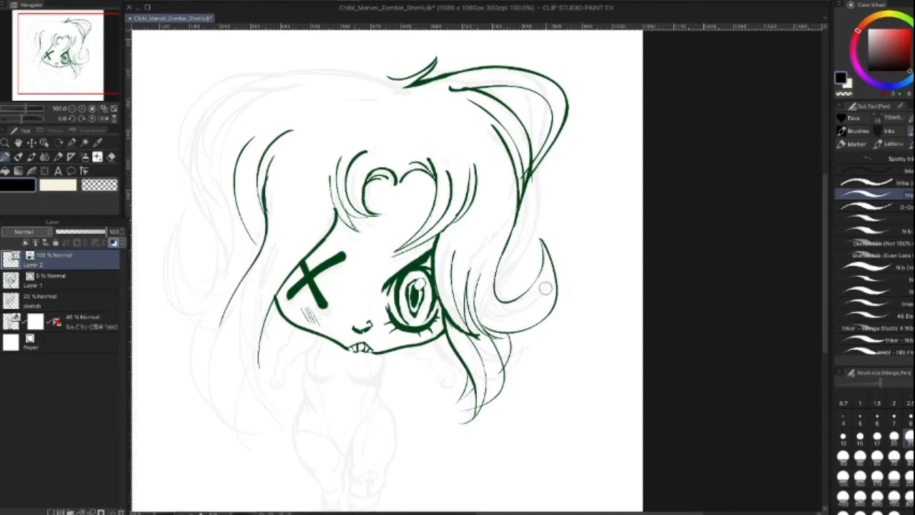
key("ctrl+z")
key("ctrl+z")
key("ctrl+z")
key("ctrl+z")
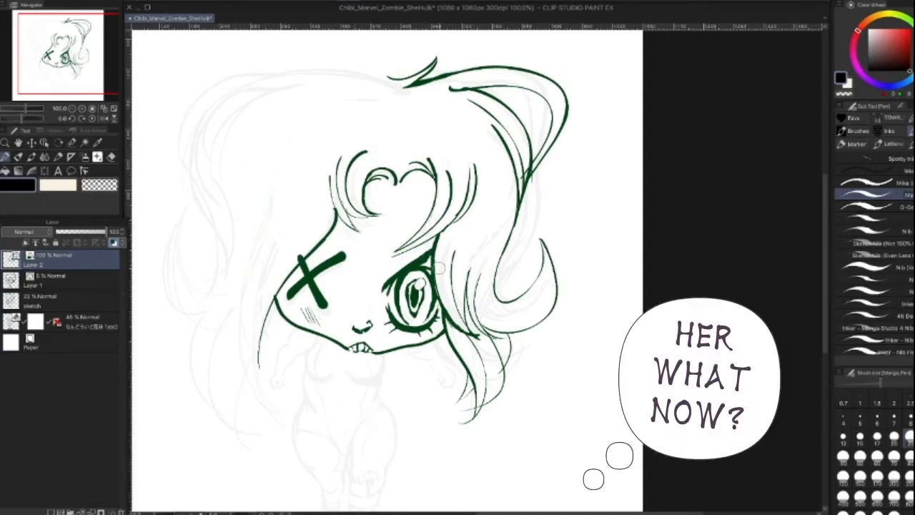
key("ctrl+z")
Step: Erase the face edge above the X eye and the thin strand below the cheek with transparent color
key("c")
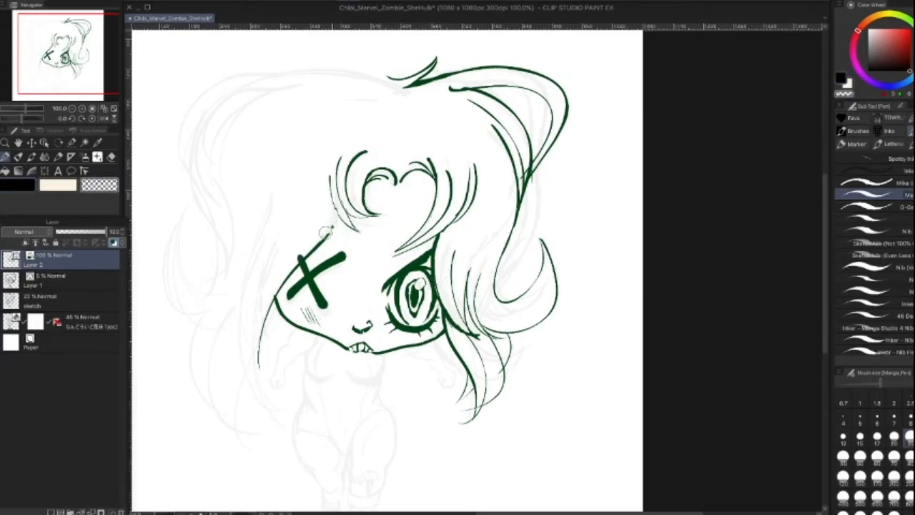
key("bracketright")
key("bracketright")
key("bracketright")
key("bracketright")
mouse_move(310, 247)
left_mouse_down()
mouse_move(289, 264)
mouse_move(257, 330)
mouse_move(256, 405)
left_mouse_up()
Step: Try short strands between the heart-shaped fringe and the X eye, testing different brush sizes
key("c")
key("bracketleft")
key("bracketleft")
key("bracketleft")
key("bracketleft")
key("bracketleft")
key("bracketleft")
key("bracketleft")
key("bracketright")
key("bracketright")
key("bracketright")
key("bracketright")
key("bracketright")
key("bracketleft")
key("bracketleft")
key("bracketleft")
key("bracketleft")
key("bracketleft")
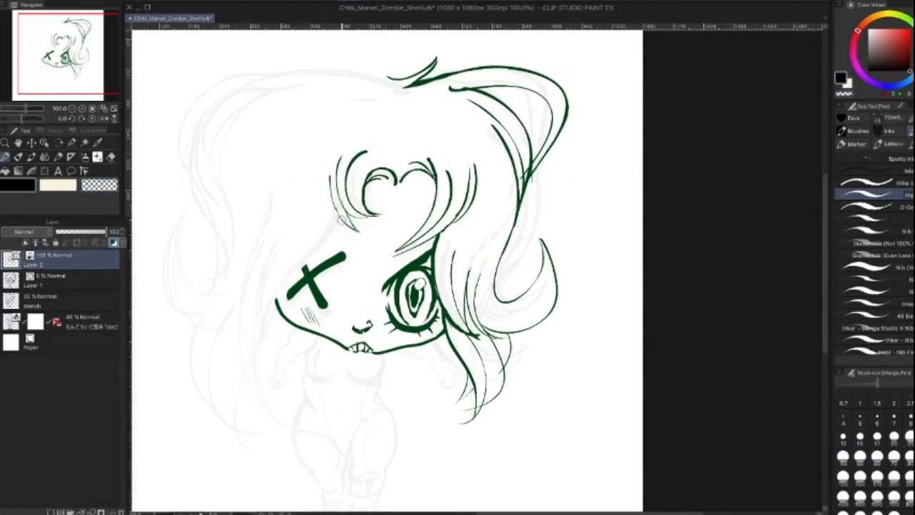
mouse_move(340, 216)
left_mouse_down()
mouse_move(308, 236)
mouse_move(316, 230)
mouse_move(308, 224)
left_mouse_up()
key("ctrl+z")
key("bracketright")
key("bracketright")
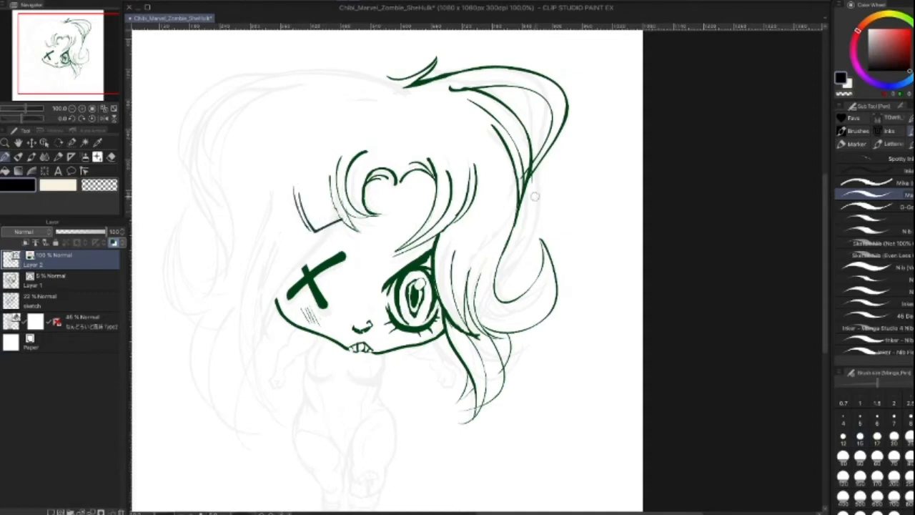
left_click_drag(308, 149, 296, 209)
key("ctrl+z")
key("ctrl+z")
key("ctrl+z")
key("ctrl+z")
key("ctrl+z")
Step: Ink curved fringe strands above the X eye, tapering in beside the heart-shaped curl
left_click_drag(330, 176, 338, 236)
key("ctrl+z")
key("[")
left_click_drag(329, 182, 345, 233)
left_click_drag(299, 185, 344, 234)
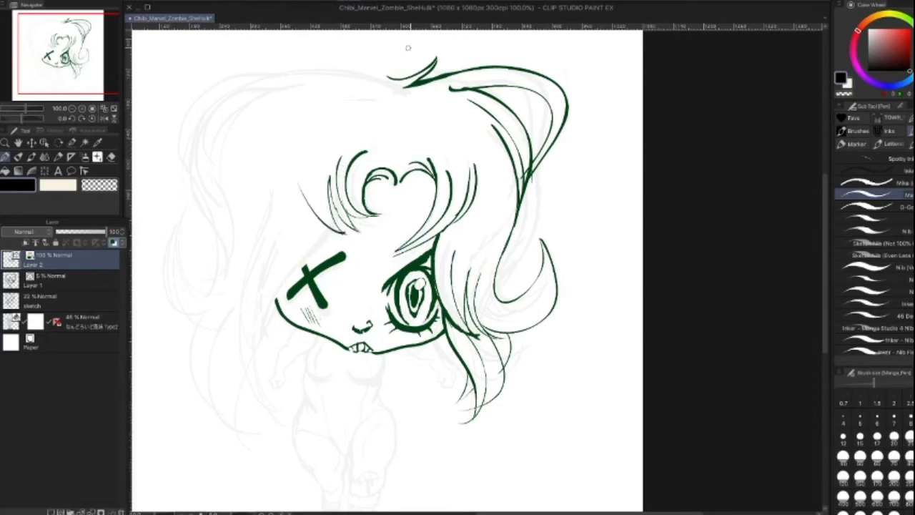
left_click_drag(301, 168, 323, 233)
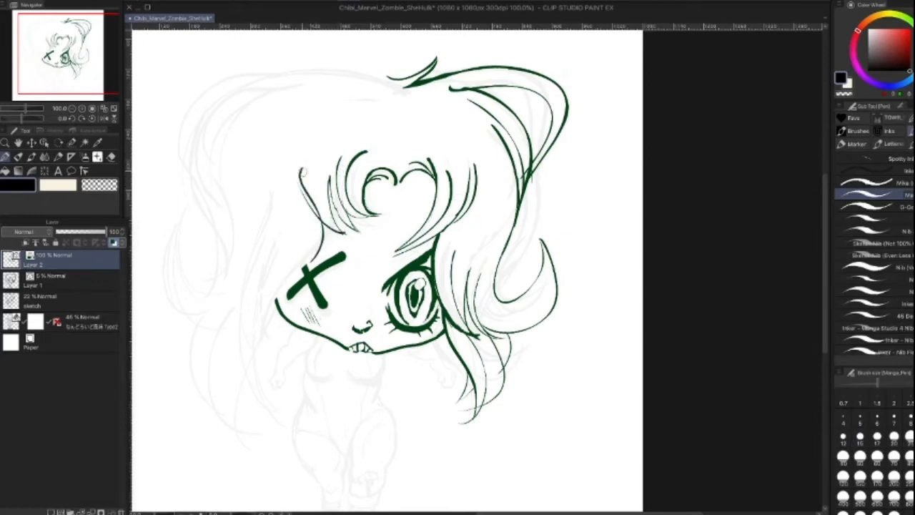
Step: Ink the side hair strands beyond the X eye and extend the fringe edge into a long tapering lock beside the cheek
mouse_move(254, 180)
left_mouse_down()
mouse_move(258, 277)
mouse_move(275, 259)
left_mouse_up()
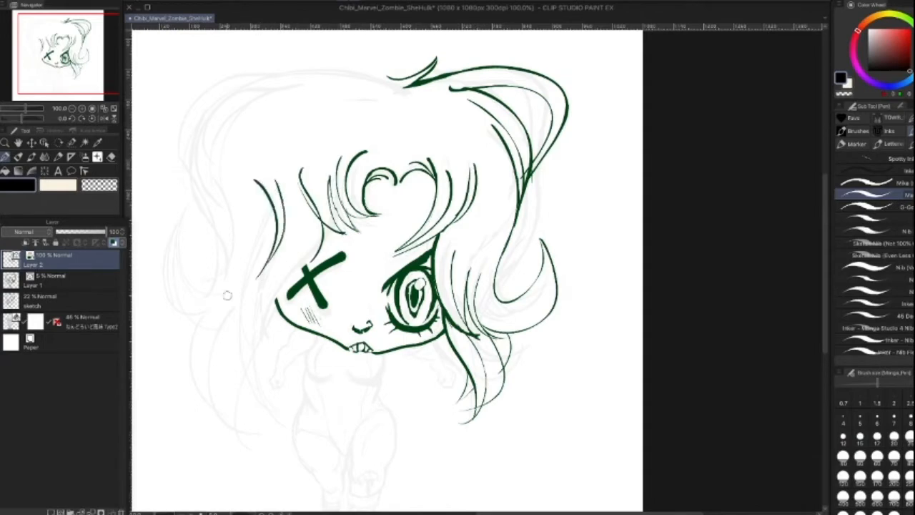
left_click_drag(324, 226, 238, 376)
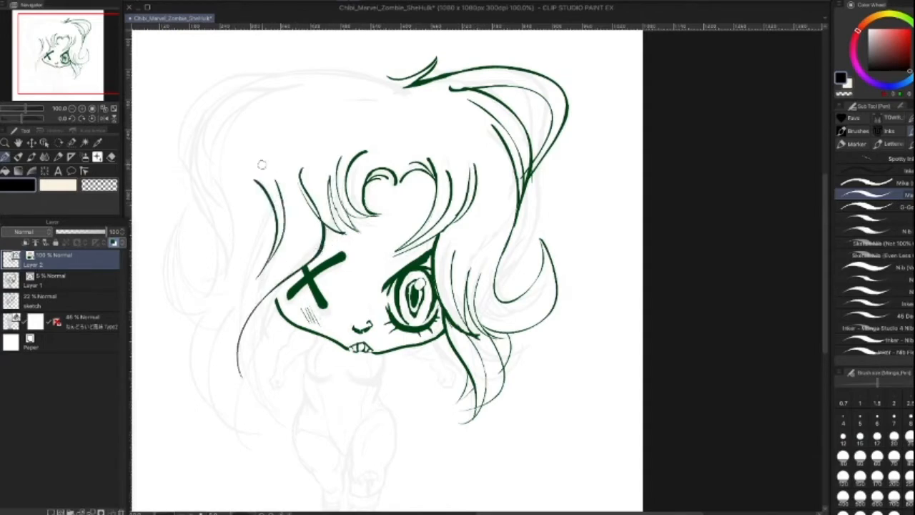
left_click_drag(289, 236, 240, 372)
Step: Trim the upper end of the fringe strand above the X eye with transparent color and re-ink its lower bend in black
left_click(100, 187)
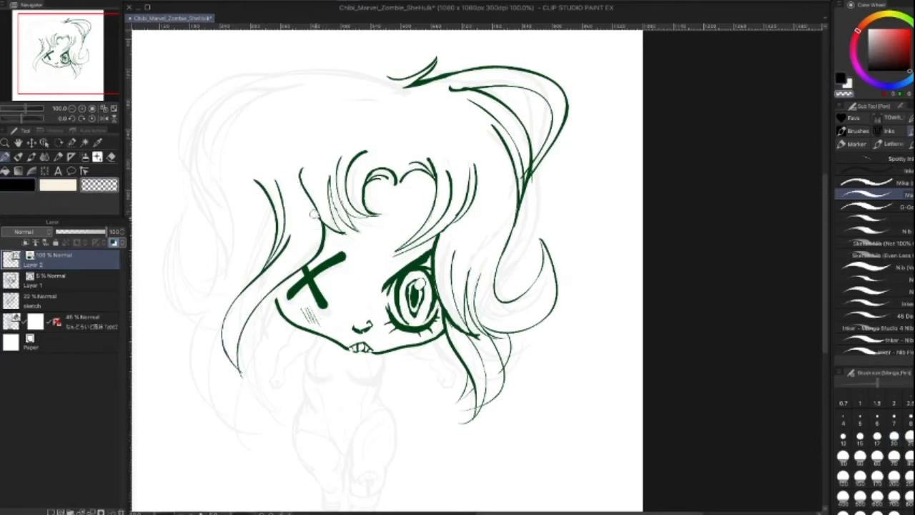
key("]")
left_click_drag(303, 181, 301, 168)
key("c")
key("[")
left_click_drag(321, 211, 324, 229)
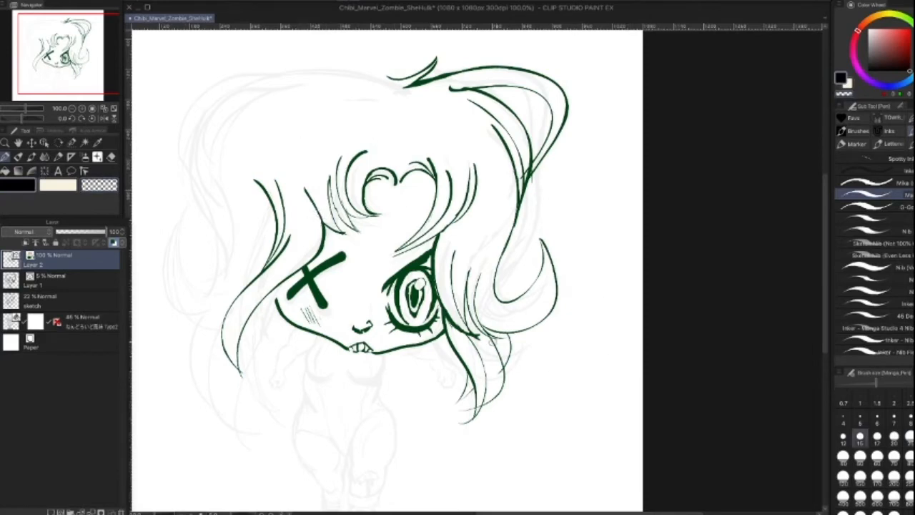
Step: Ink the crown outline with its flicked tip, and the curved strands forming the pigtail on the X-eye side
mouse_move(390, 79)
left_mouse_down()
mouse_move(264, 70)
mouse_move(214, 100)
mouse_move(204, 146)
left_mouse_up()
left_click_drag(275, 88, 199, 159)
mouse_move(276, 69)
left_mouse_down()
mouse_move(185, 52)
mouse_move(223, 93)
mouse_move(169, 154)
left_mouse_up()
mouse_move(206, 107)
left_mouse_down()
mouse_move(193, 167)
mouse_move(201, 111)
mouse_move(233, 215)
left_mouse_up()
key("ctrl+z")
left_click_drag(190, 113, 227, 284)
Step: Ink the long tapering locks that hang below the pigtail beside the X-eye cheek
mouse_move(235, 188)
left_mouse_down()
mouse_move(238, 229)
mouse_move(167, 223)
mouse_move(229, 278)
mouse_move(236, 422)
left_mouse_up()
left_click_drag(236, 300, 228, 421)
left_click_drag(224, 330, 247, 433)
left_click_drag(219, 352, 231, 416)
Step: Extend the cheek contour up to the hair beside the X eye with a finer brush
key("[")
key("[")
left_click_drag(276, 292, 284, 319)
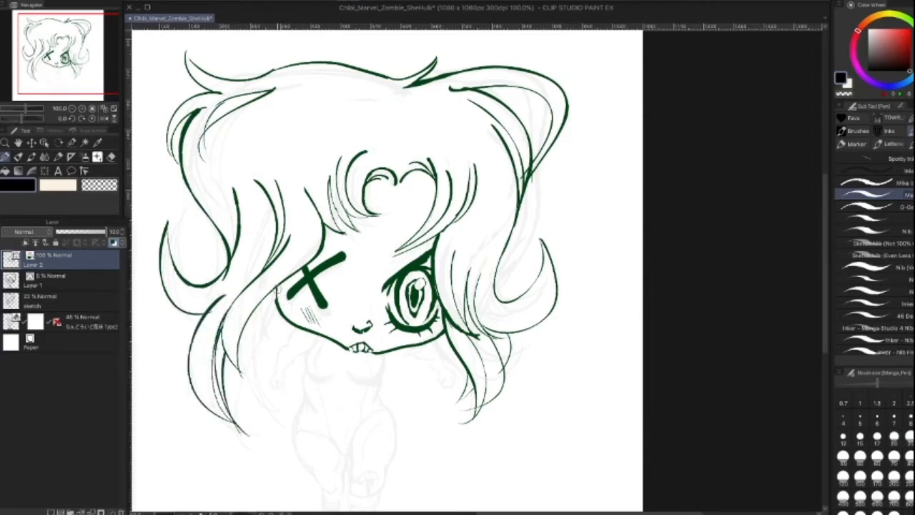
left_click_drag(276, 288, 284, 301)
Step: Erase the inner edge of the pigtail on the X-eye side with a larger brush in transparent color
key("bracketright")
key("bracketright")
key("bracketright")
mouse_move(202, 110)
left_mouse_down()
mouse_move(183, 163)
mouse_move(227, 251)
mouse_move(241, 186)
mouse_move(238, 243)
mouse_move(229, 180)
mouse_move(230, 260)
left_mouse_up()
Step: Erase the thick inner edge of the pigtail on the X-eye side and redraw it as a thinner curve
key("c")
key("bracketleft")
key("bracketleft")
key("bracketleft")
mouse_move(176, 127)
left_mouse_down()
mouse_move(216, 107)
mouse_move(219, 255)
left_mouse_up()
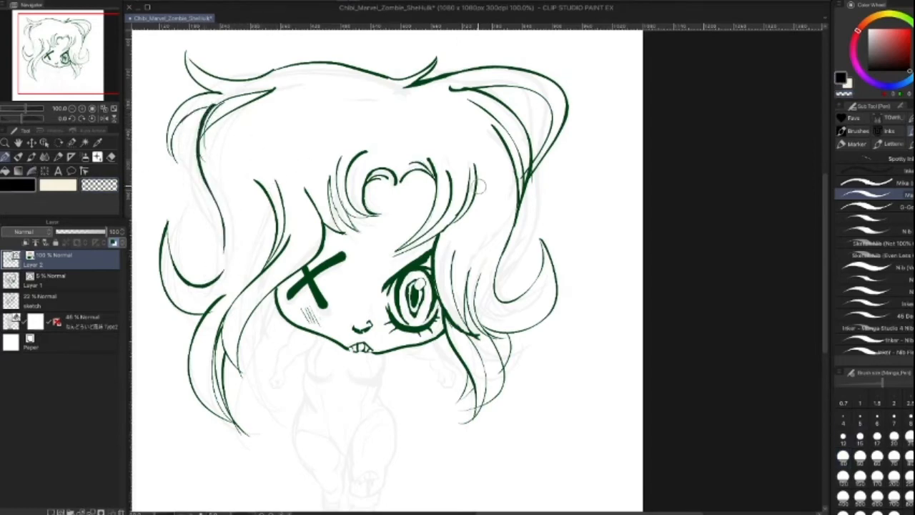
Step: Ink a thicker inner edge for the pigtail on the X-eye side, ending in several short curled strands
key("ctrl+z")
mouse_move(244, 91)
left_mouse_down()
mouse_move(185, 228)
mouse_move(218, 230)
mouse_move(221, 257)
left_mouse_up()
key("ctrl+z")
key("]")
key("]")
key("[")
key("[")
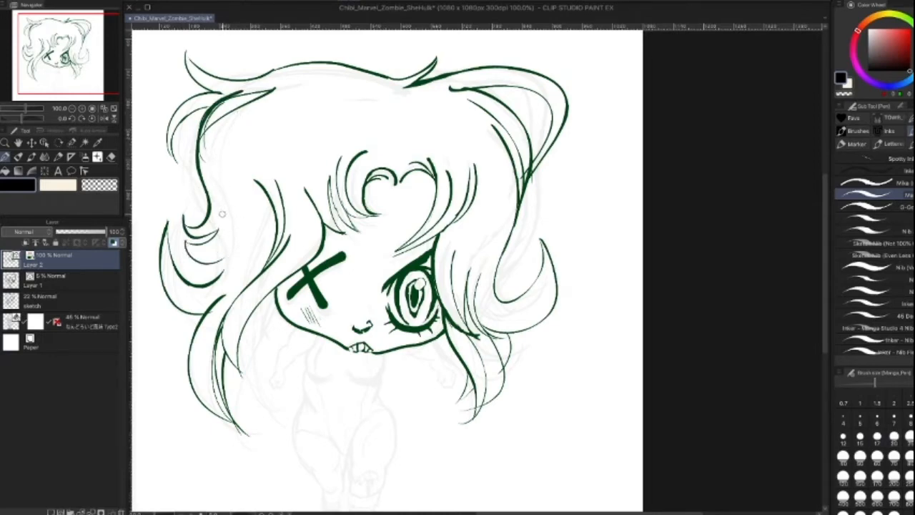
mouse_move(231, 238)
left_mouse_down()
mouse_move(197, 275)
mouse_move(227, 267)
left_mouse_up()
key("ctrl+z")
Step: Erase the overlapping strands at the root of the X-eye-side pigtail with a larger brush in transparent color
key("c")
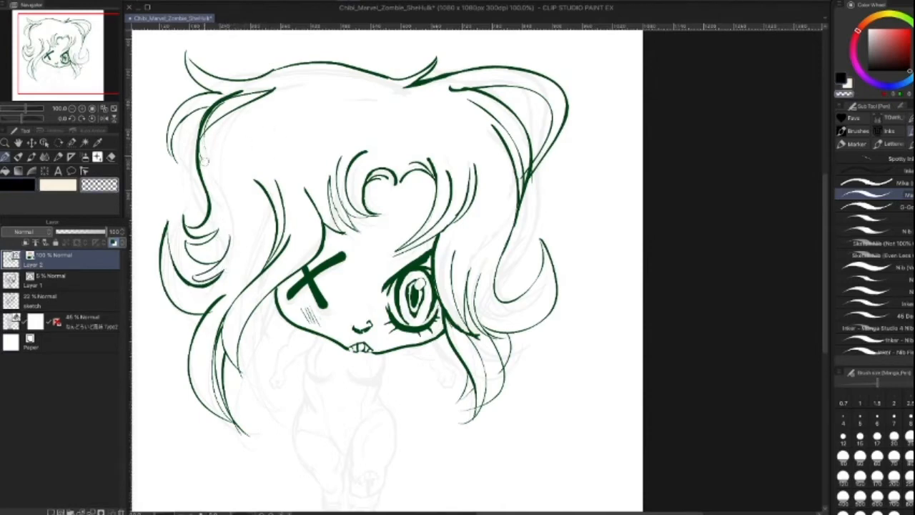
mouse_move(207, 125)
left_mouse_down()
mouse_move(240, 95)
mouse_move(223, 92)
left_mouse_up()
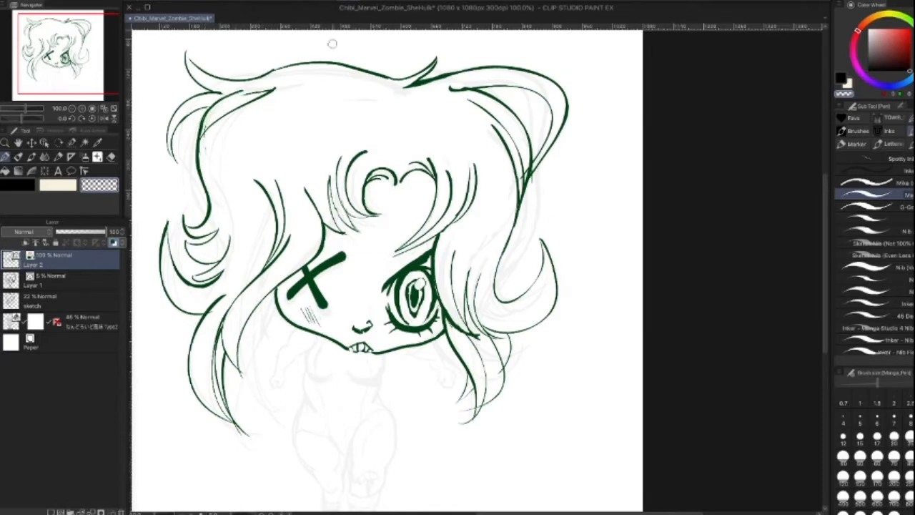
key("]")
key("]")
left_click_drag(206, 130, 270, 92)
mouse_move(206, 126)
left_mouse_down()
mouse_move(220, 101)
mouse_move(252, 99)
left_mouse_up()
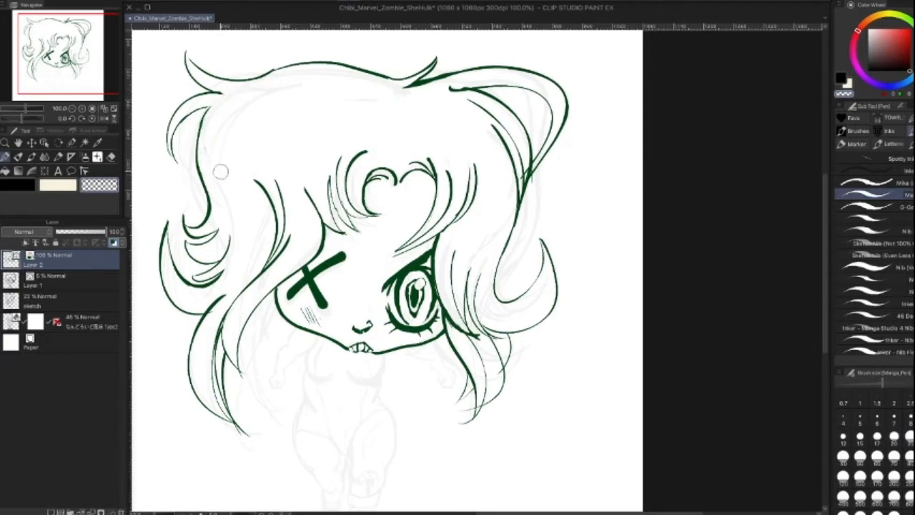
Step: Ink the arm on the X-eye side with a finer brush, from the shoulder below the cheek down to the hand
key("c")
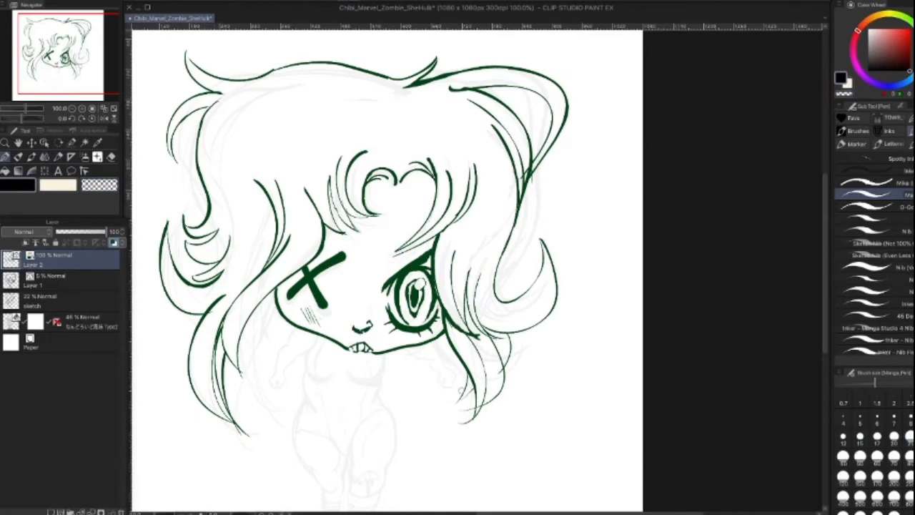
left_click_drag(435, 407, 419, 266)
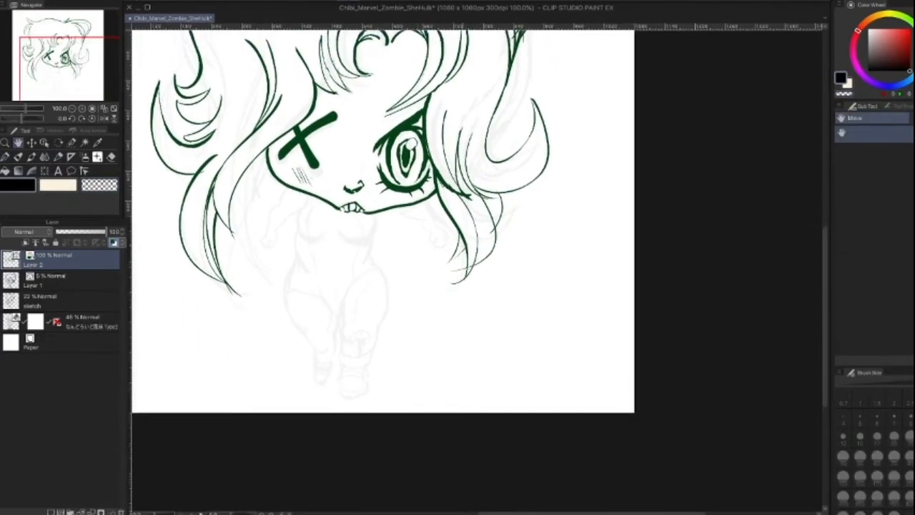
scroll(419, 266, "up", 3)
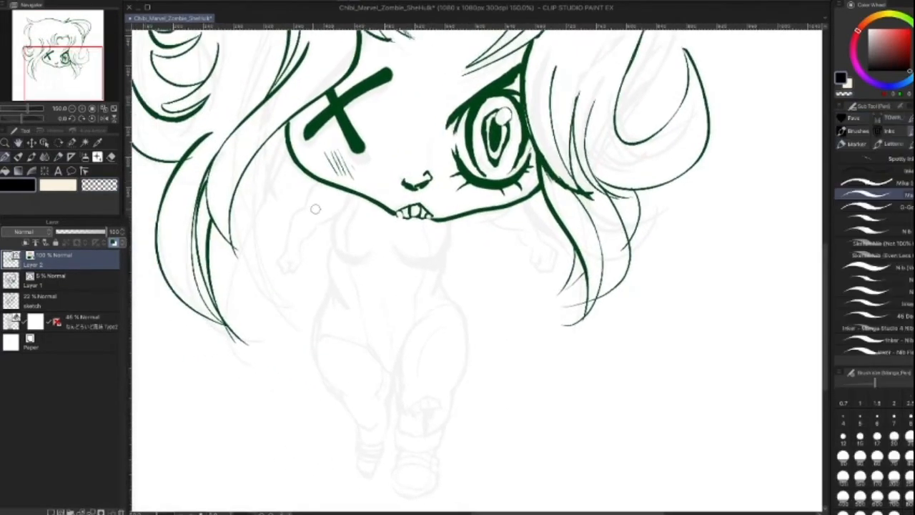
key("[")
key("[")
left_click_drag(316, 179, 299, 214)
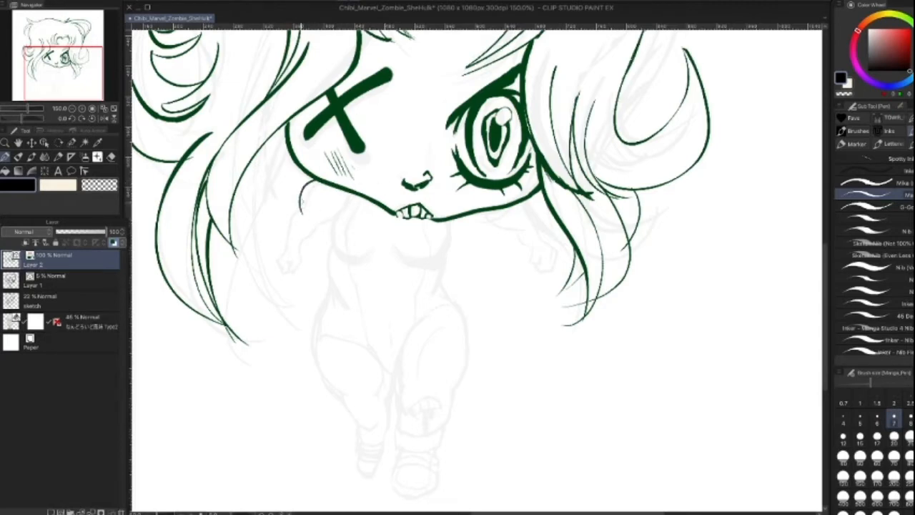
mouse_move(300, 213)
left_mouse_down()
mouse_move(305, 247)
mouse_move(283, 248)
left_mouse_up()
key("ctrl+z")
mouse_move(301, 208)
left_mouse_down()
mouse_move(284, 251)
mouse_move(325, 223)
left_mouse_up()
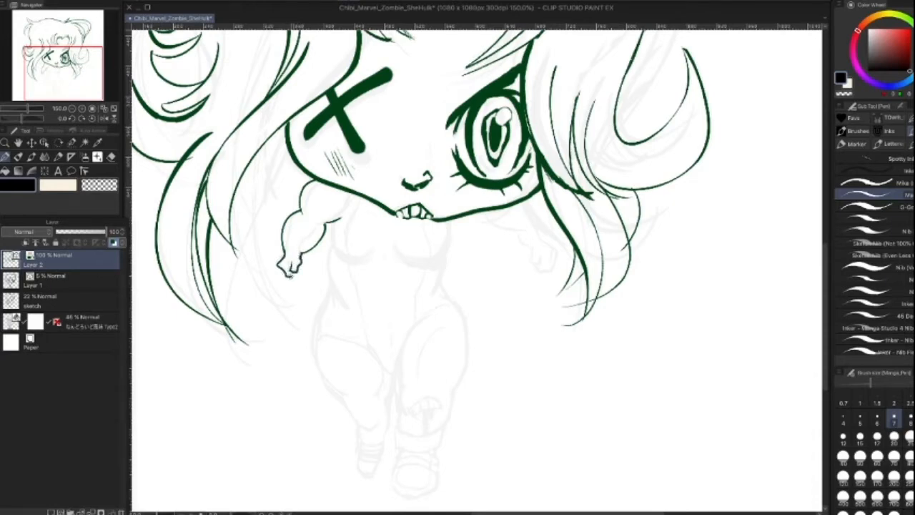
Step: Thicken the shoulder and outer contour of the X-eye-side arm with a larger brush
key("]")
key("]")
left_click_drag(329, 182, 311, 194)
key("bracketleft")
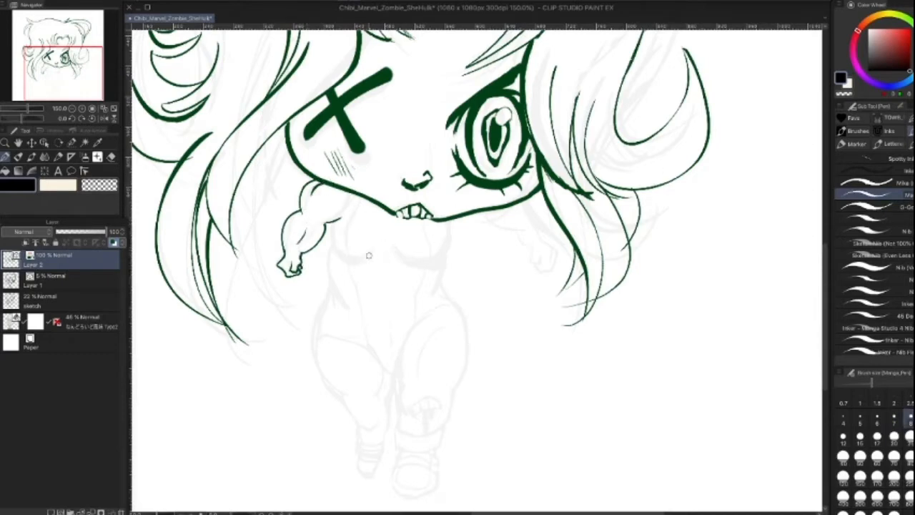
key("bracketright")
key("bracketright")
key("bracketright")
key("bracketright")
left_click_drag(302, 203, 319, 180)
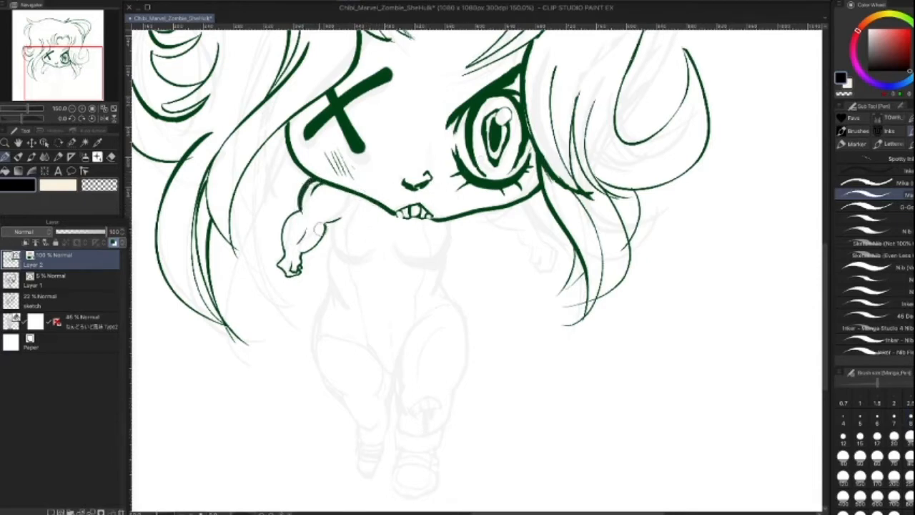
mouse_move(300, 204)
left_mouse_down()
mouse_move(284, 231)
mouse_move(282, 263)
left_mouse_up()
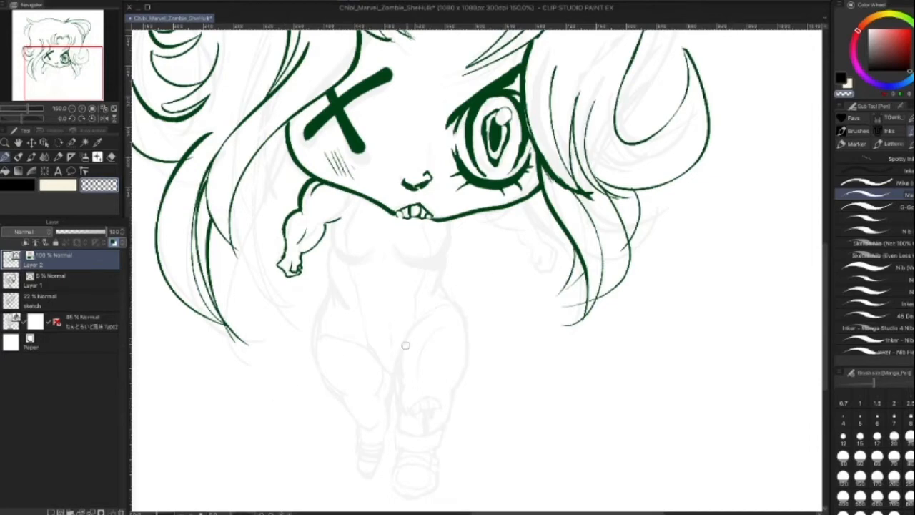
Step: Erase the closed fist on the X-eye-side arm and redraw it with bent, clawed fingers
left_click_drag(291, 263, 298, 270)
key("c")
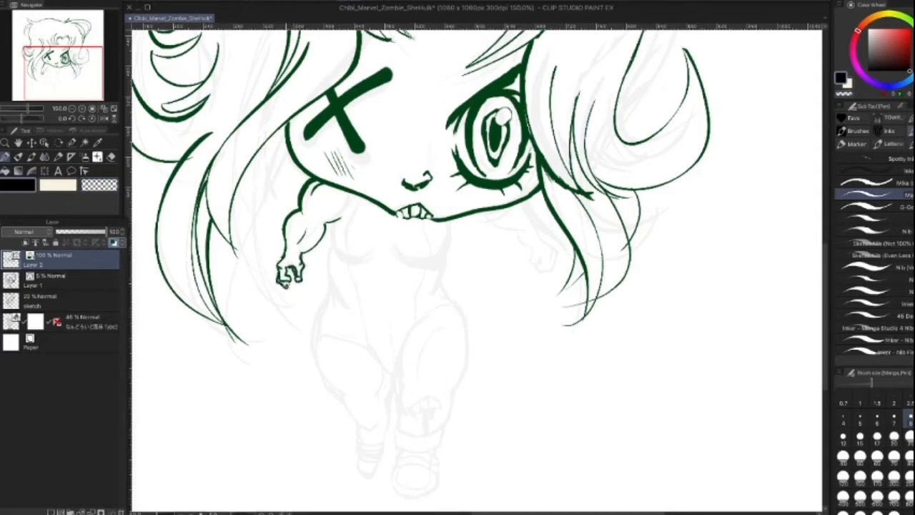
key("c")
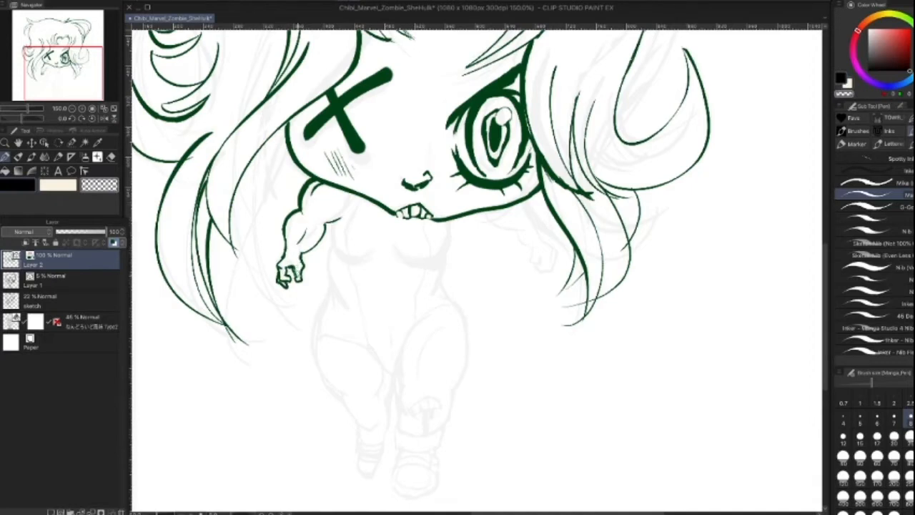
key("[")
key("[")
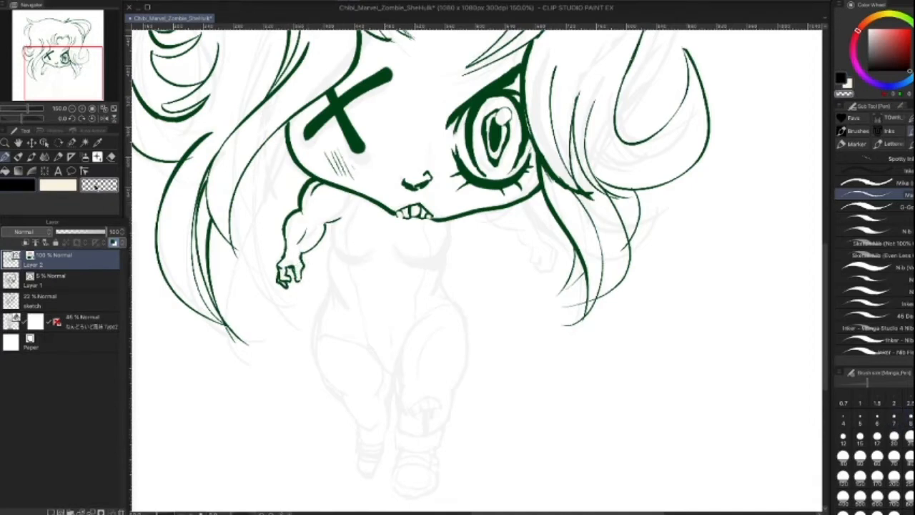
Step: Erase the stray lines around the fingers of the X-eye-side hand in transparent color
left_click(107, 186)
key("]")
key("]")
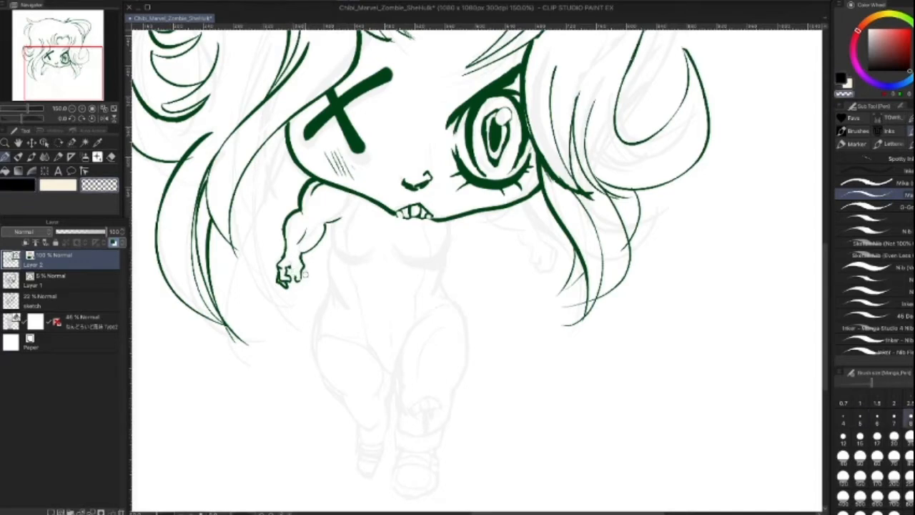
key("c")
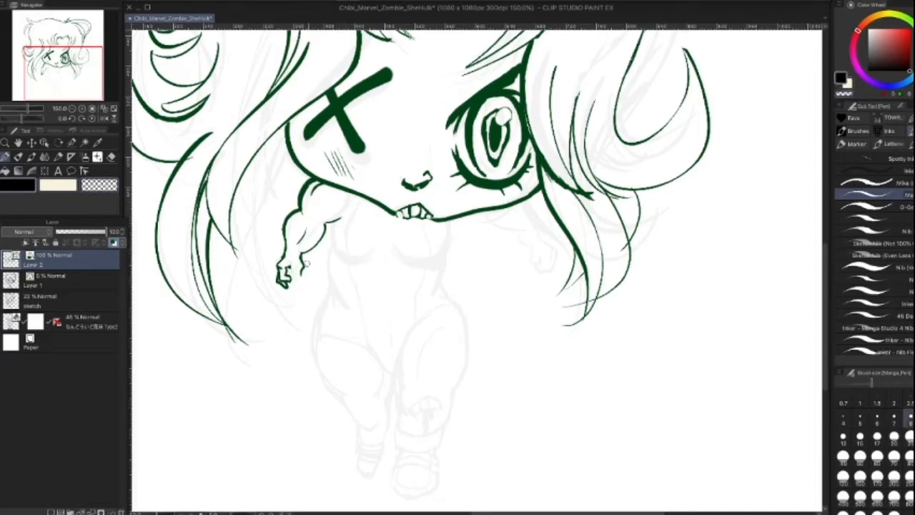
Step: Redraw the finger outlines of the X-eye-side hand with a finer brush and tidy the fingertips
key("[")
key("[")
key("[")
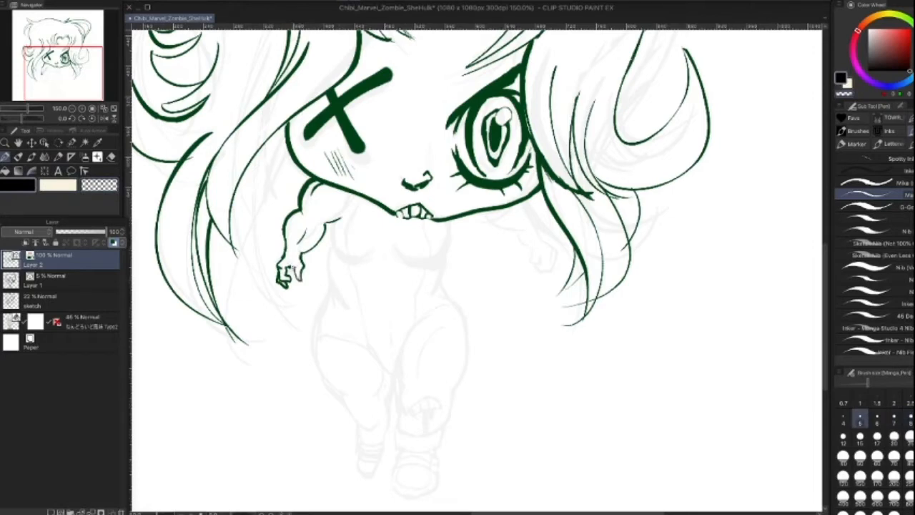
key("]")
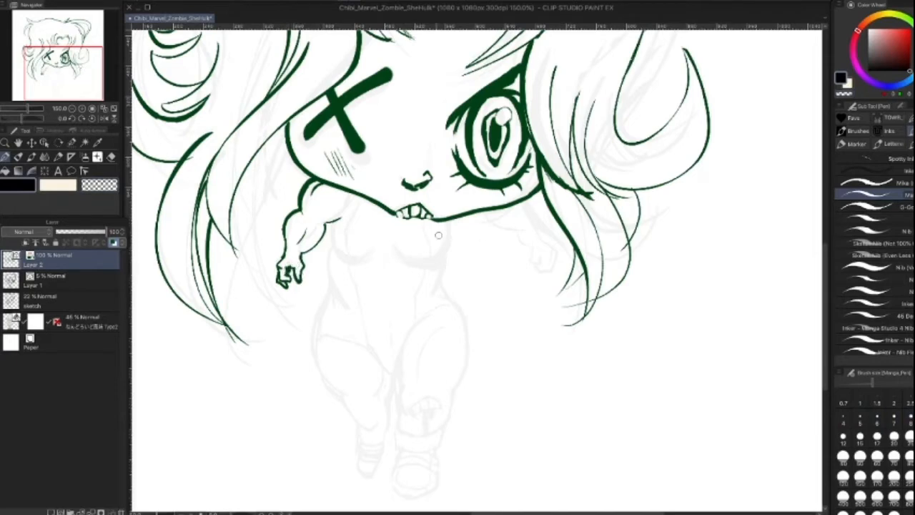
key("c")
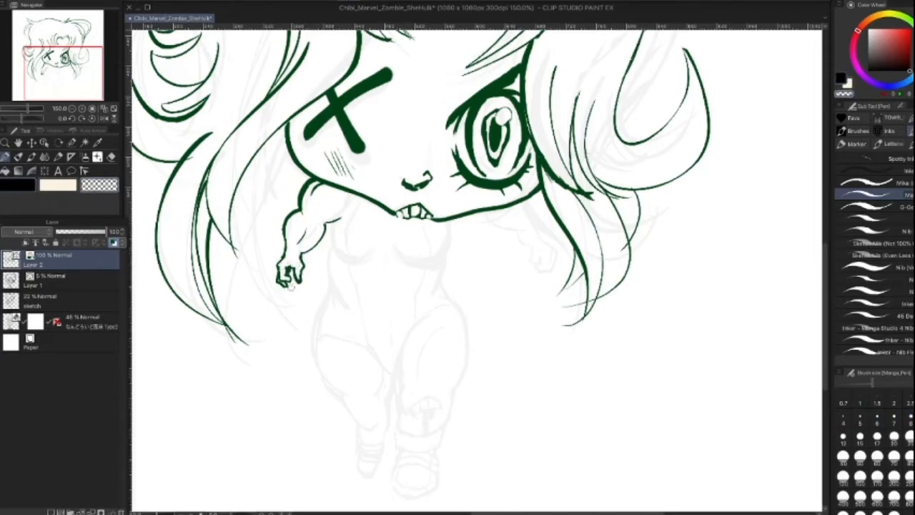
left_click(23, 187)
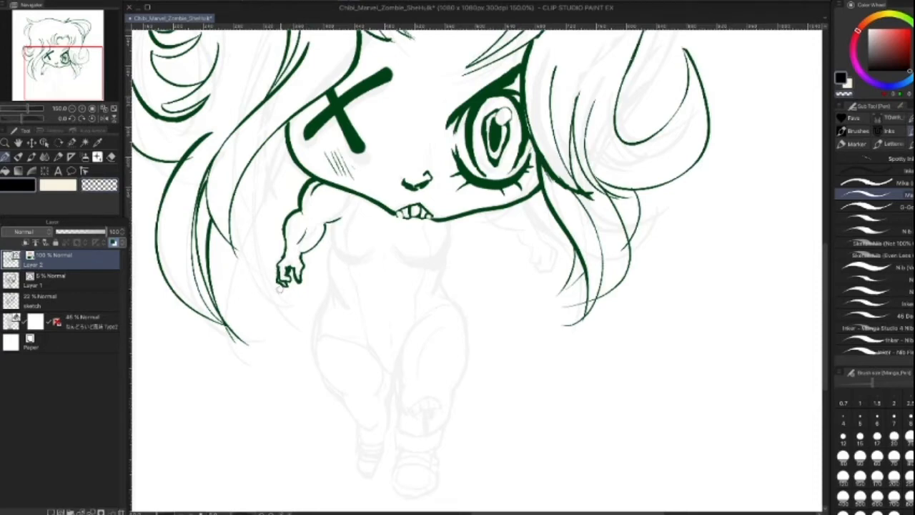
Step: Ink the two rounded chest contours below the chin, following the faded sketch
key("c")
mouse_move(348, 193)
left_mouse_down()
mouse_move(332, 246)
mouse_move(352, 263)
mouse_move(371, 250)
left_mouse_up()
key("super+z")
mouse_move(348, 195)
left_mouse_down()
mouse_move(331, 244)
mouse_move(351, 266)
mouse_move(381, 259)
left_mouse_up()
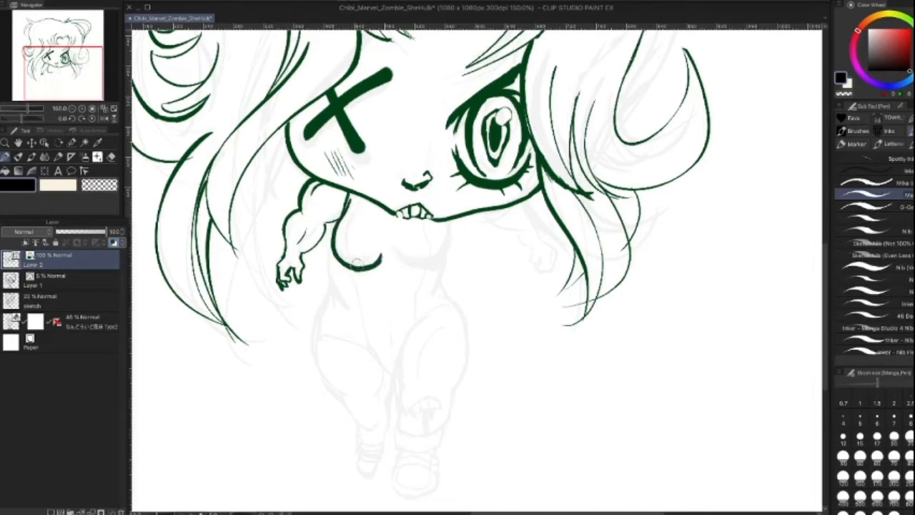
mouse_move(450, 218)
left_mouse_down()
mouse_move(444, 261)
mouse_move(421, 270)
mouse_move(401, 263)
left_mouse_up()
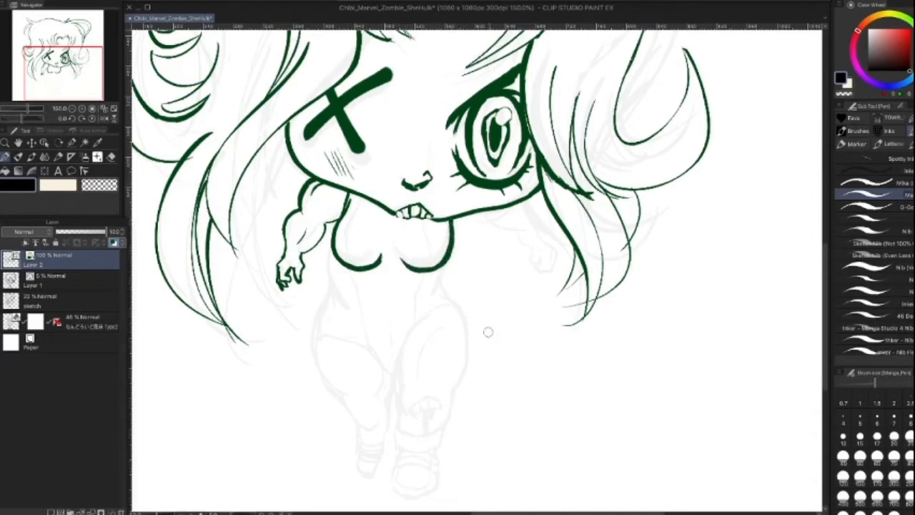
Step: Outline the upper arm and forearm on the open-eye side and fill them as a solid dark shape
left_click_drag(484, 213, 518, 232)
mouse_move(528, 199)
left_mouse_down()
mouse_move(541, 234)
mouse_move(541, 222)
mouse_move(527, 240)
mouse_move(516, 231)
mouse_move(538, 249)
left_mouse_up()
key("]")
key("]")
key("]")
mouse_move(490, 213)
left_mouse_down()
mouse_move(519, 206)
mouse_move(493, 216)
mouse_move(512, 225)
mouse_move(521, 209)
mouse_move(519, 231)
mouse_move(529, 242)
mouse_move(534, 228)
mouse_move(531, 244)
mouse_move(549, 233)
mouse_move(521, 219)
mouse_move(508, 243)
mouse_move(530, 235)
left_mouse_up()
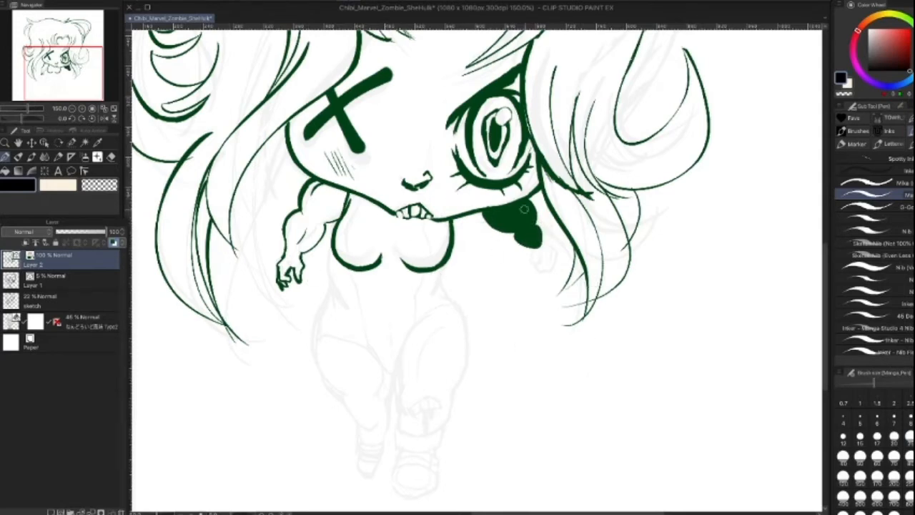
Step: Ink the solid hand and fingers on the dark arm, trimming around the fingers in transparent color
key("]")
left_click_drag(549, 250, 548, 261)
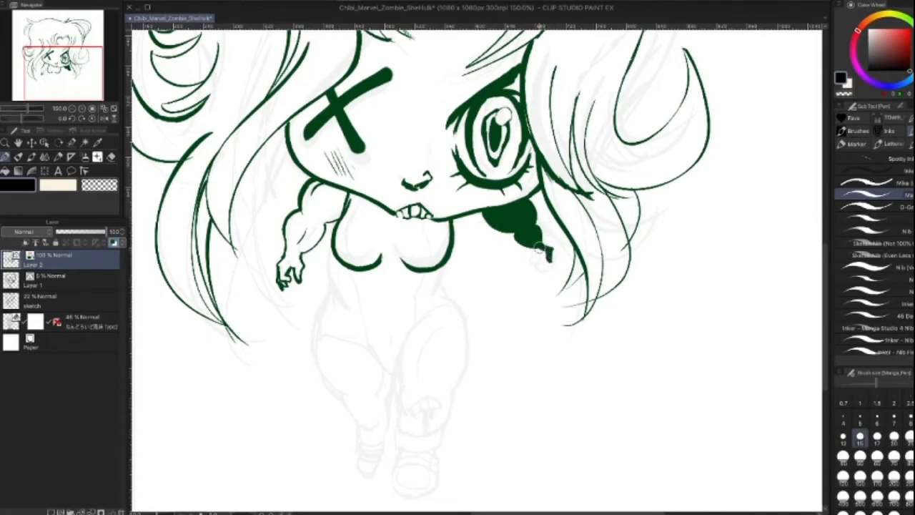
left_click_drag(538, 251, 542, 251)
key("bracketleft")
key("x")
key("c")
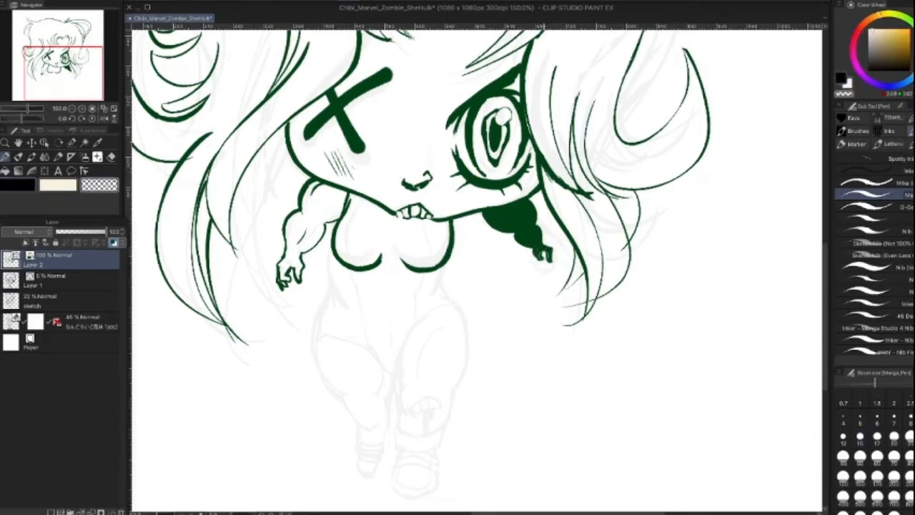
left_click_drag(552, 249, 553, 261)
left_click(32, 187)
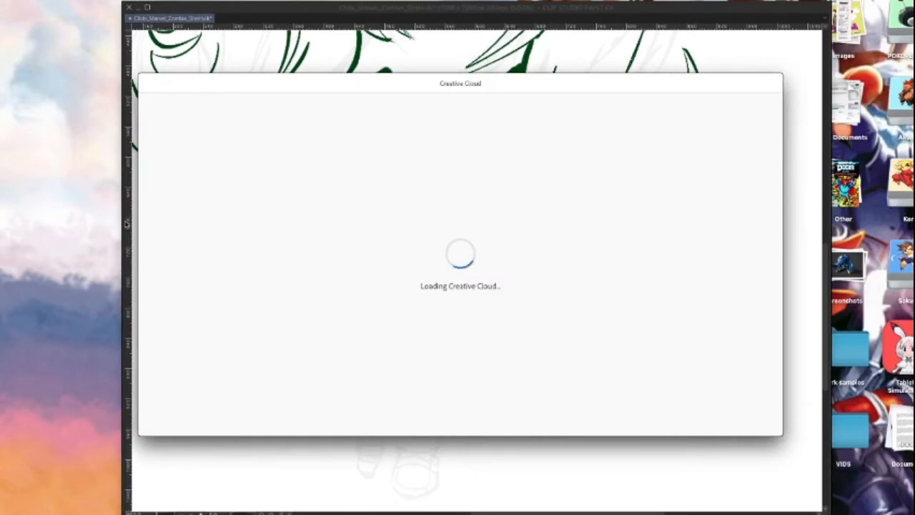
Step: Move the Creative Cloud window out of the way and return to the drawing in Clip Studio Paint
mouse_move(455, 88)
left_mouse_down()
mouse_move(336, 108)
mouse_move(34, 192)
left_mouse_up()
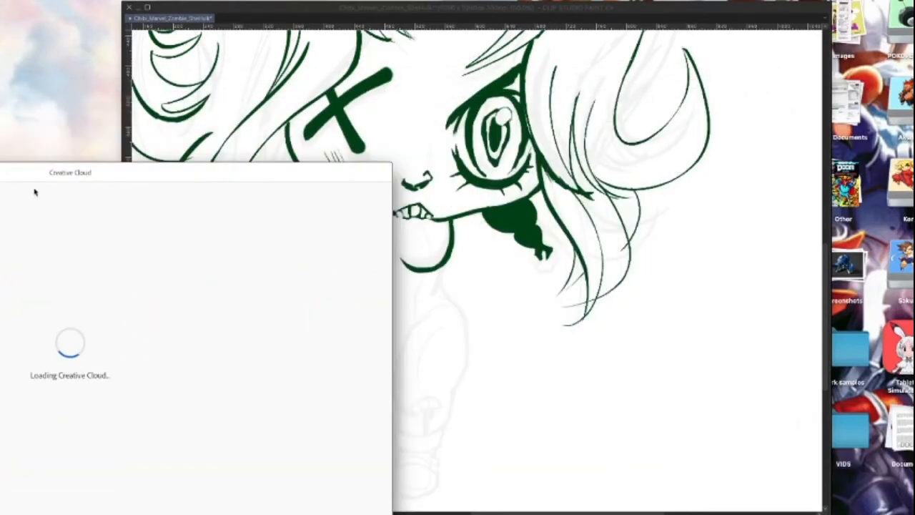
left_click_drag(117, 176, 0, 186)
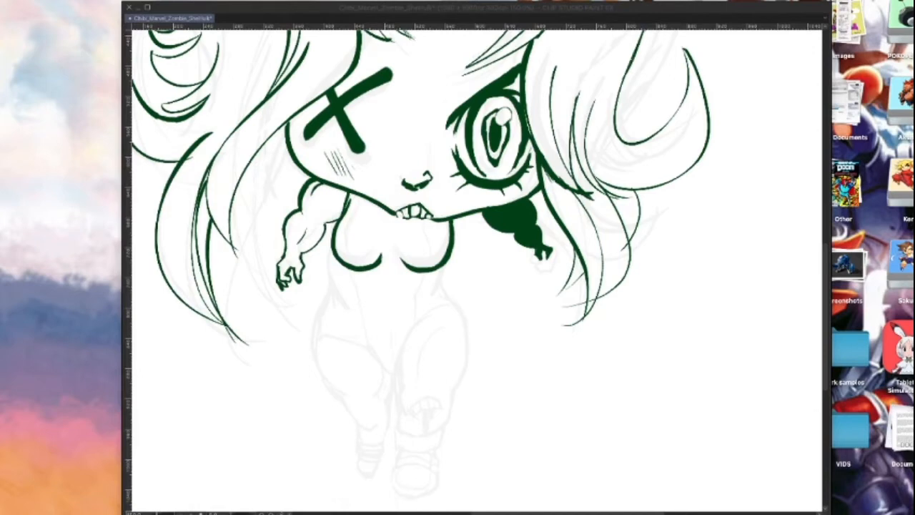
left_click(446, 293)
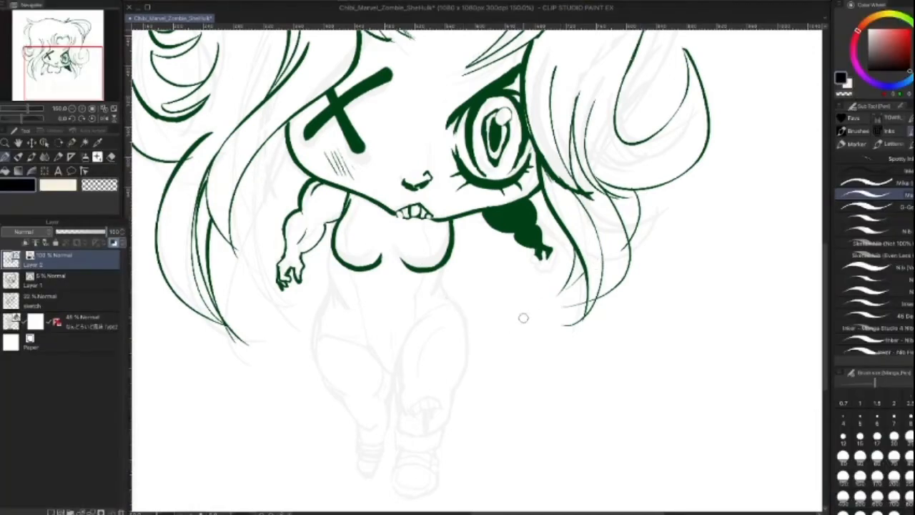
scroll(527, 315, "down", 5)
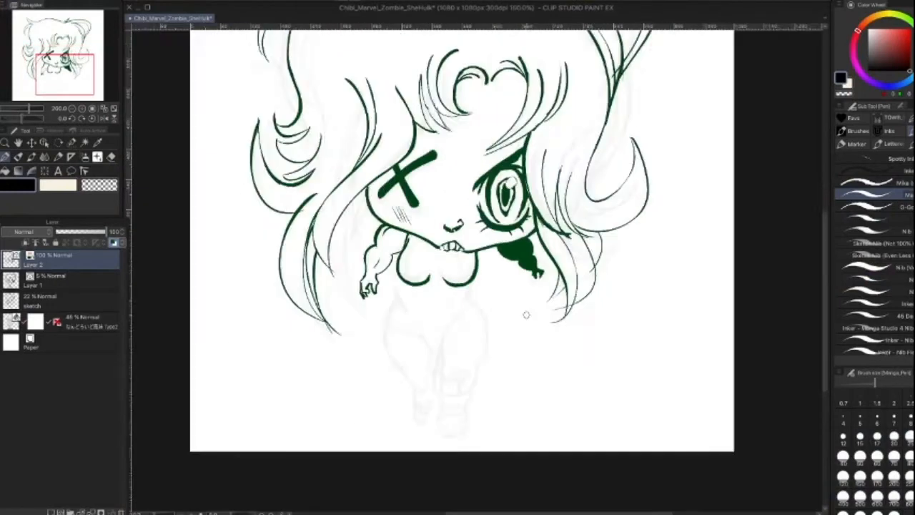
mouse_move(580, 333)
left_mouse_down()
mouse_move(459, 345)
mouse_move(505, 392)
left_mouse_up()
key("j")
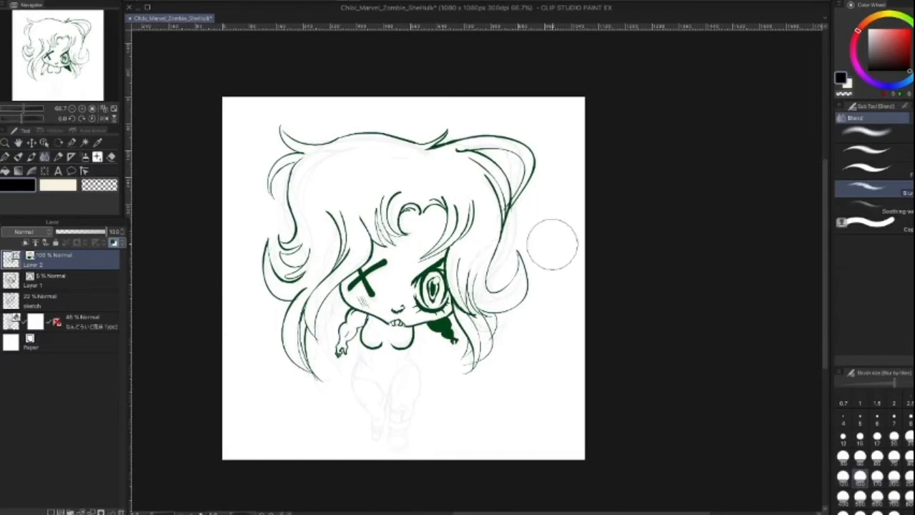
key("bracketleft")
key("bracketleft")
key("bracketleft")
key("bracketleft")
key("bracketleft")
key("bracketleft")
key("bracketleft")
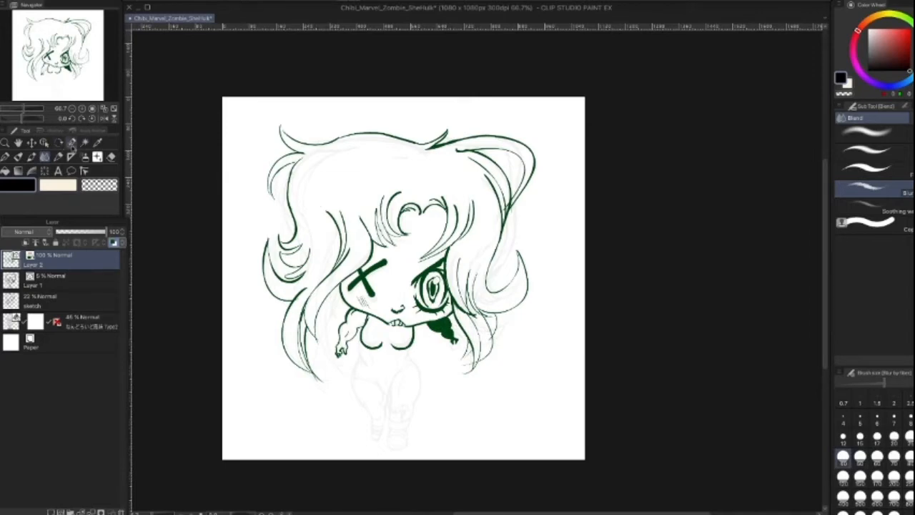
Step: Select the dark arm, move it closer to the chest and adjust its shape and placement with a transform
left_click(72, 143)
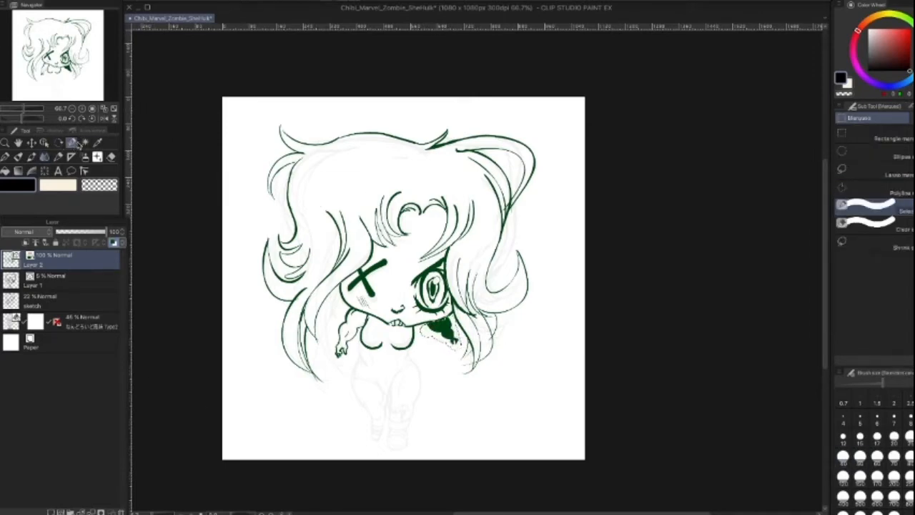
left_click(32, 143)
left_click_drag(452, 341, 447, 344)
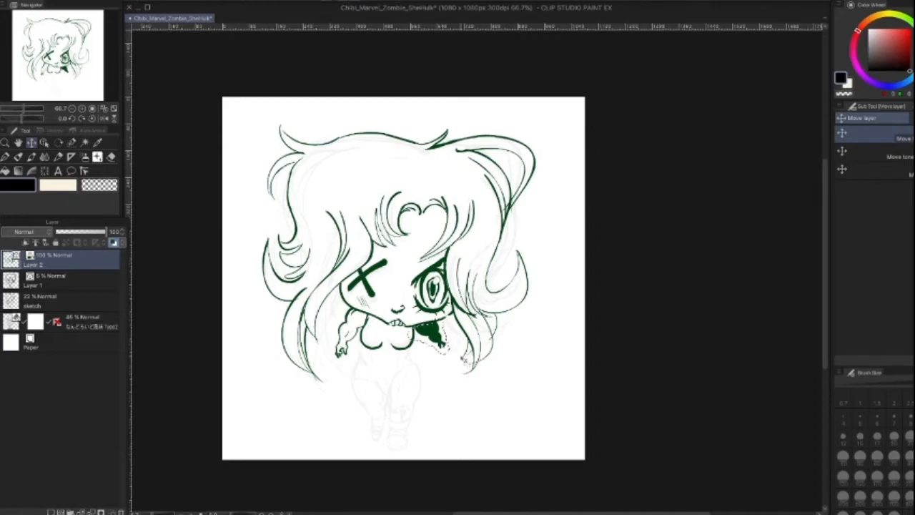
key("ctrl+t")
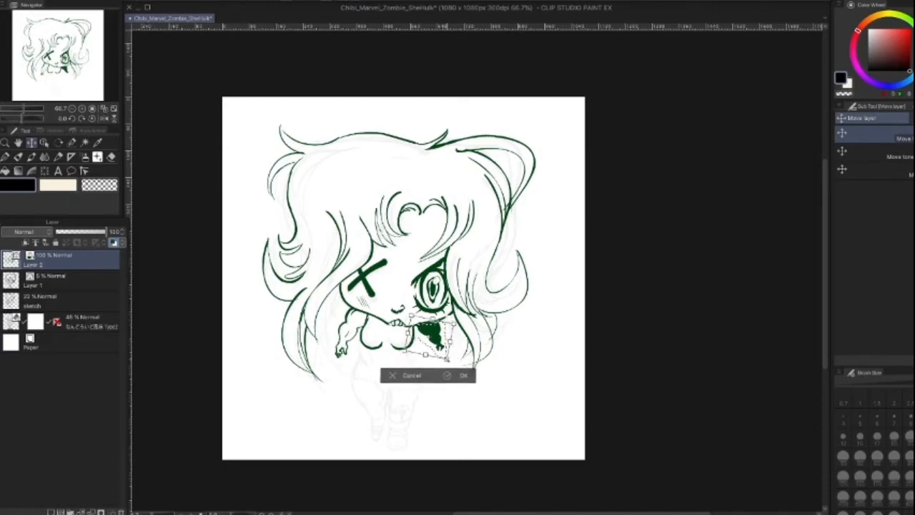
left_click_drag(450, 356, 441, 344)
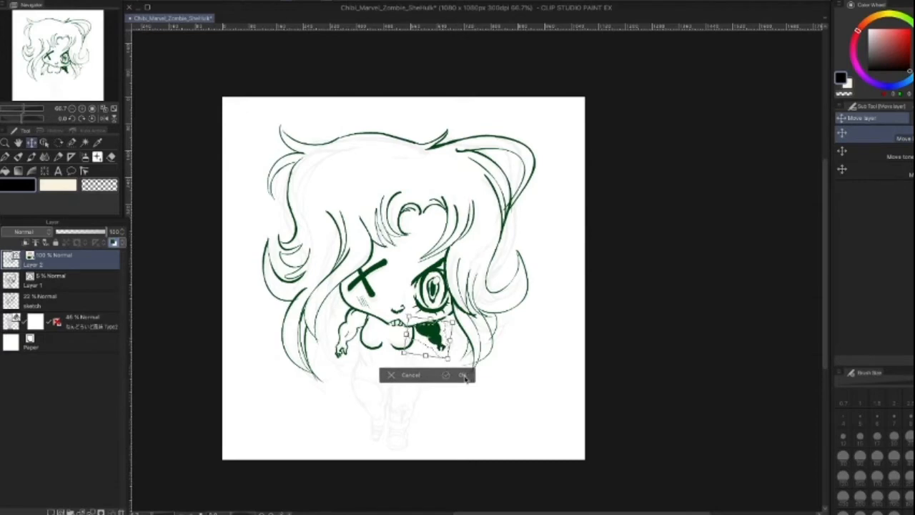
left_click(463, 375)
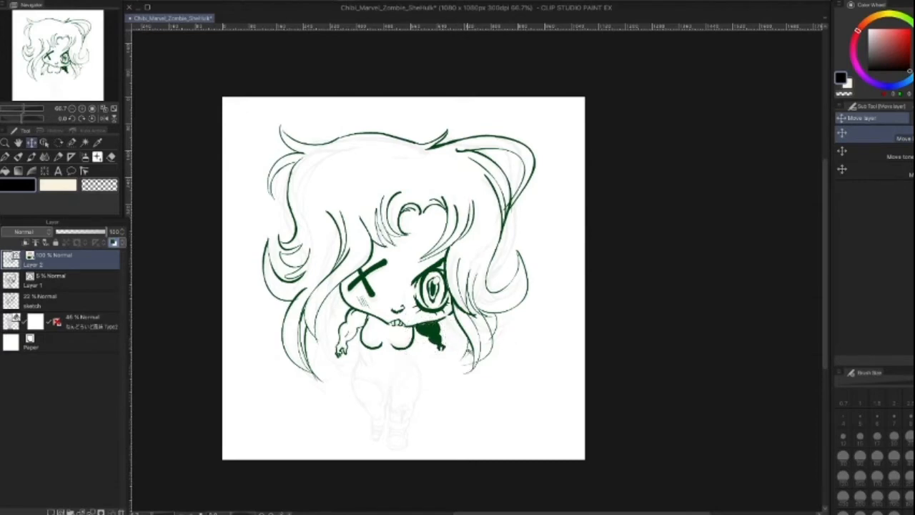
Step: Erase the hand of the dark arm in transparent color and ink a severed stump with two protruding bone ends
key("p")
scroll(466, 347, "up", 2)
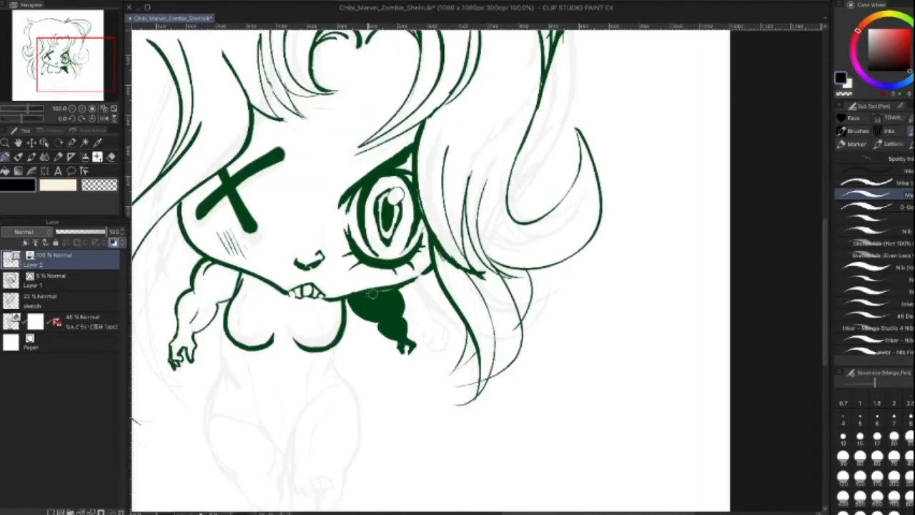
key("c")
key("bracketright")
key("bracketright")
key("bracketright")
key("bracketright")
key("bracketright")
mouse_move(405, 332)
left_mouse_down()
mouse_move(395, 346)
mouse_move(411, 352)
left_mouse_up()
left_click(7, 187)
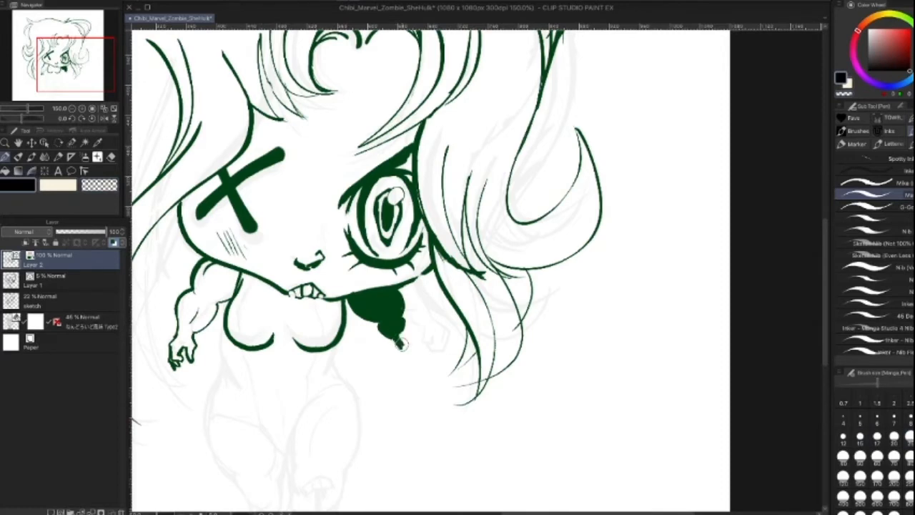
left_click(99, 185)
key("[")
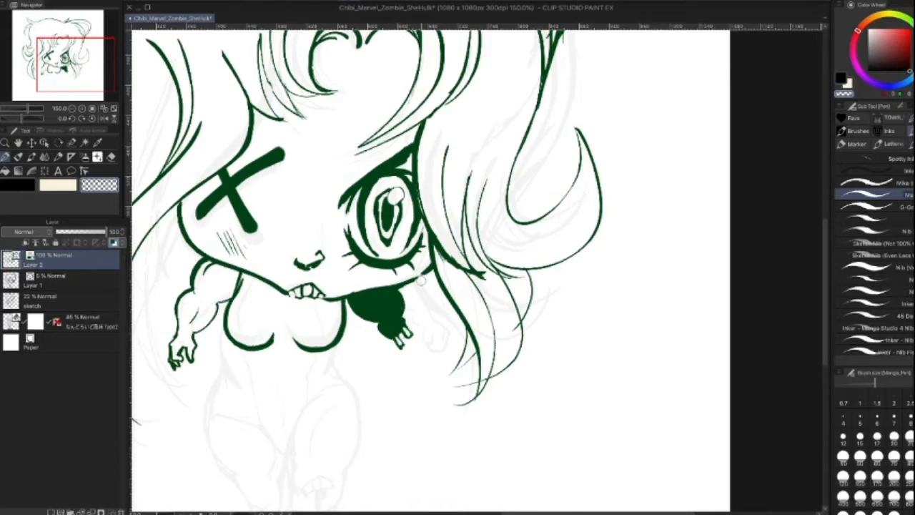
Step: Carve a light ring around the cut edge of the dark arm's stump in transparent color
key("]")
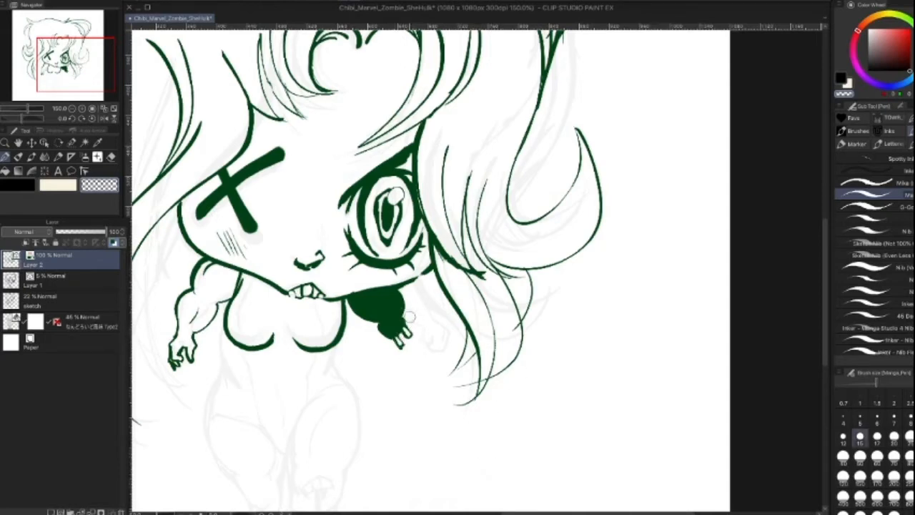
key("[")
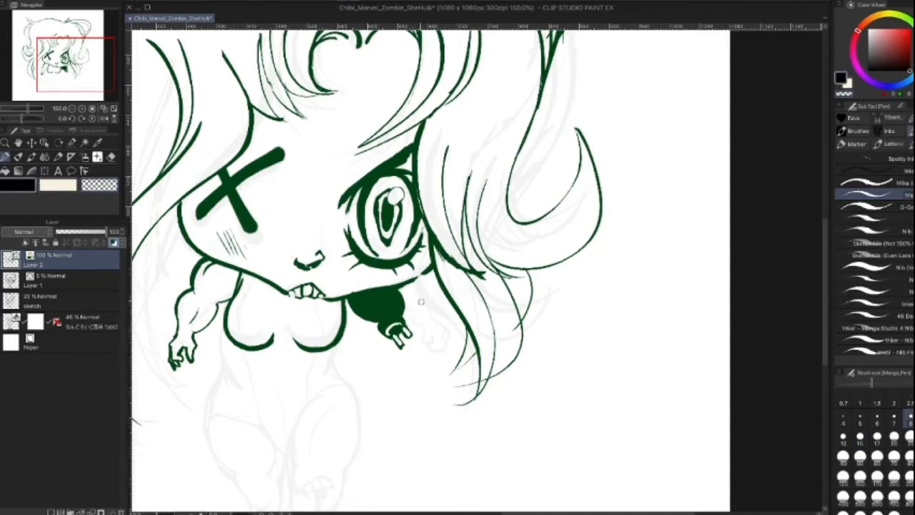
key("[")
key("[")
key("]")
key("]")
key("]")
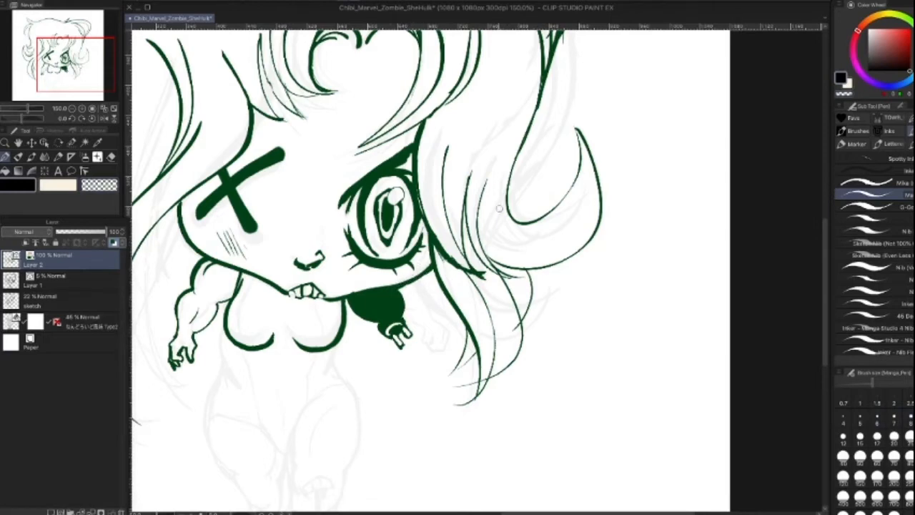
Step: Trim the bone ends protruding from the dark arm's stump in transparent color, adjusting the brush size as needed
key("bracketleft")
key("bracketleft")
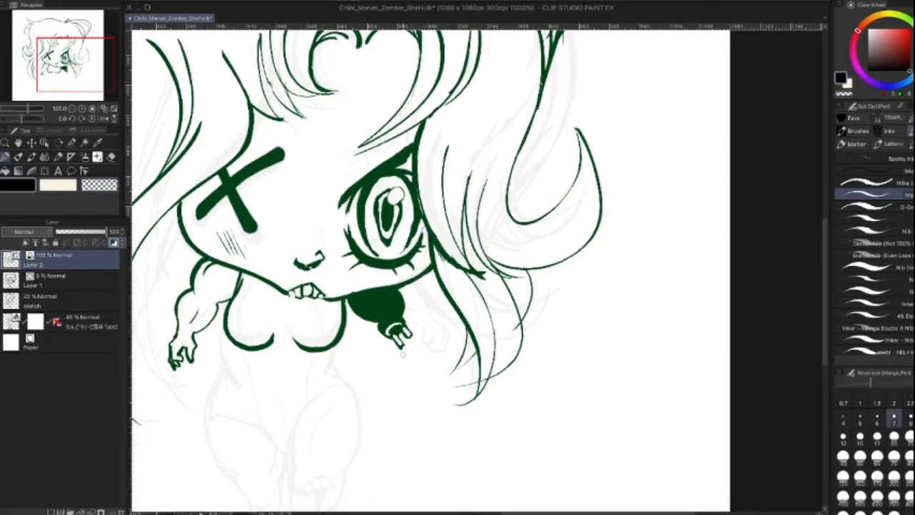
key("bracketleft")
key("c")
key("bracketright")
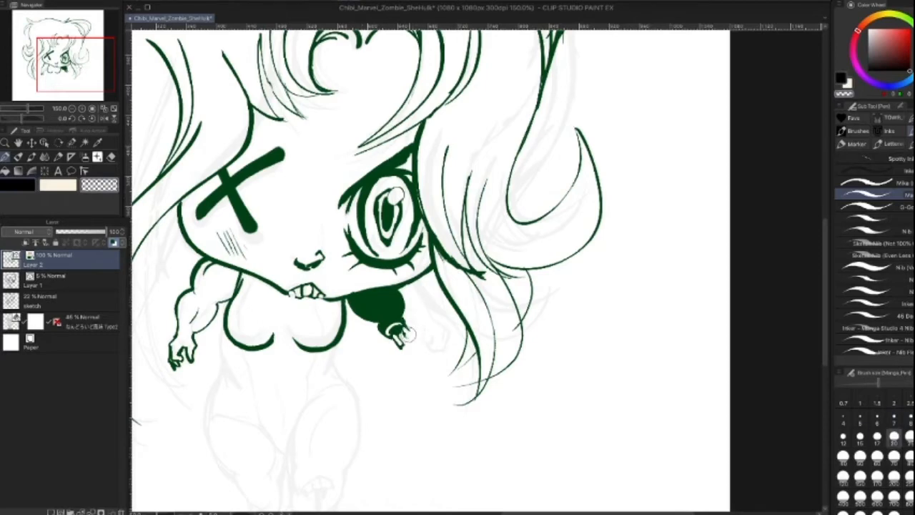
key("c")
key("bracketleft")
key("bracketleft")
key("bracketleft")
key("bracketleft")
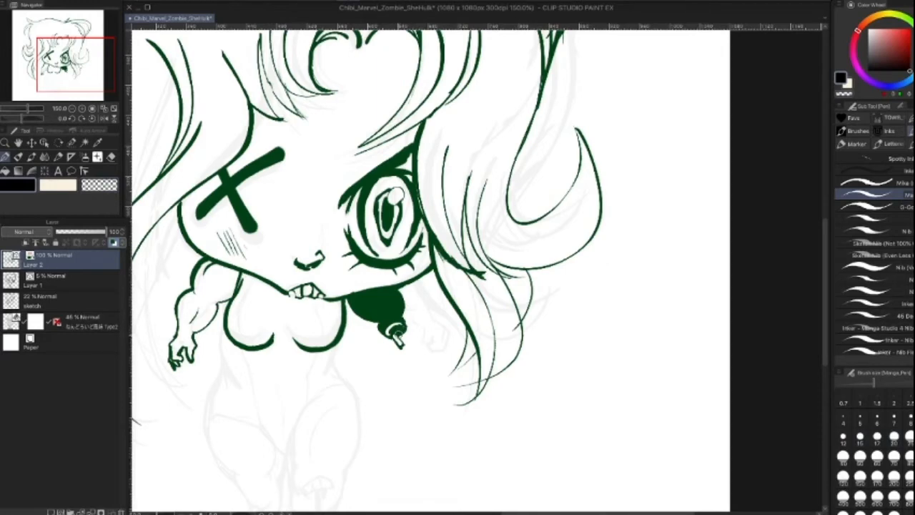
Step: Ink the stump's bones as longer, pointed splinters with a fine black pen
left_click(22, 186)
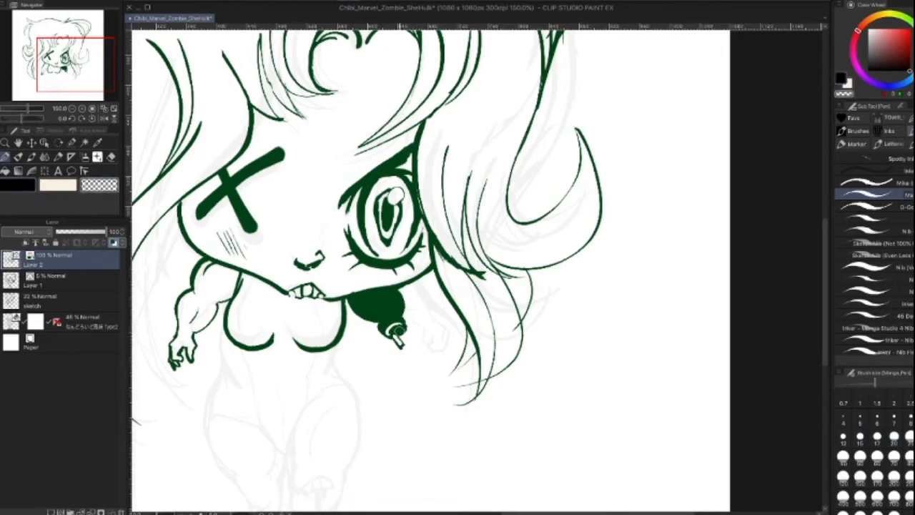
key("bracketleft")
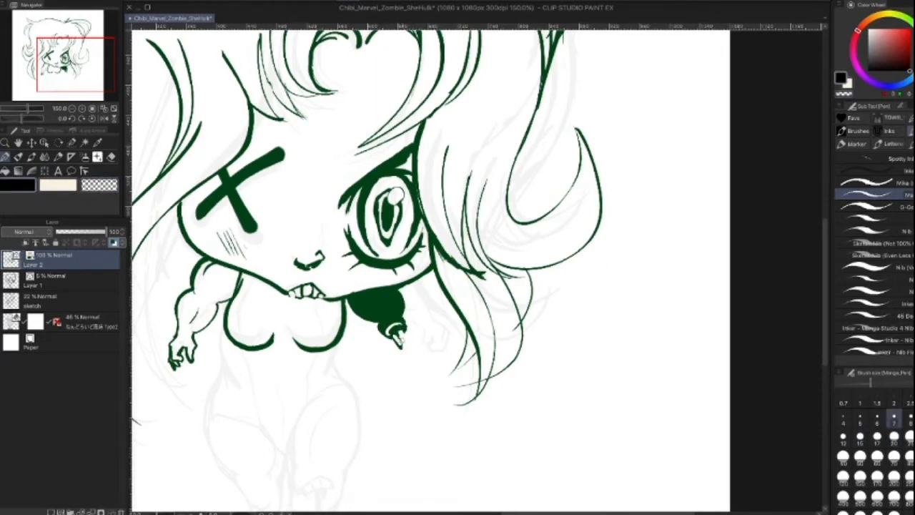
left_click_drag(405, 329, 406, 351)
Step: Ink a teardrop-shaped drip below the bone splinters with a small dark shape inside it
key("bracketright")
mouse_move(401, 362)
left_mouse_down()
mouse_move(388, 409)
mouse_move(404, 425)
mouse_move(414, 415)
mouse_move(390, 423)
mouse_move(402, 366)
left_mouse_up()
key("ctrl+z")
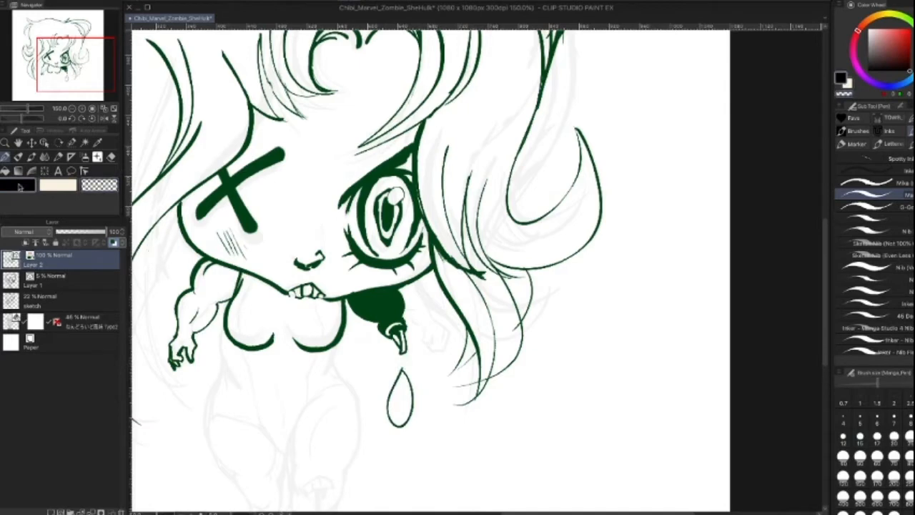
left_click_drag(404, 382, 406, 415)
Step: Carve a small curved highlight into the dark upper arm in transparent color
left_click(860, 435)
key("c")
key("[")
left_click_drag(389, 292, 399, 314)
key("ctrl+z")
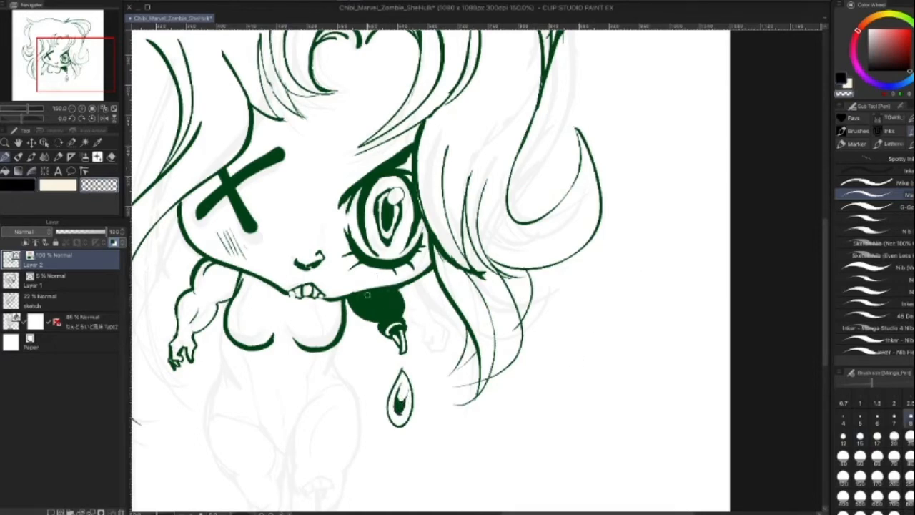
key("]")
Step: Ink the two waist contours curving down from the chest, following the faded sketch
left_click_drag(442, 368, 533, 225)
key("c")
left_click_drag(317, 189, 326, 229)
left_click_drag(428, 197, 423, 227)
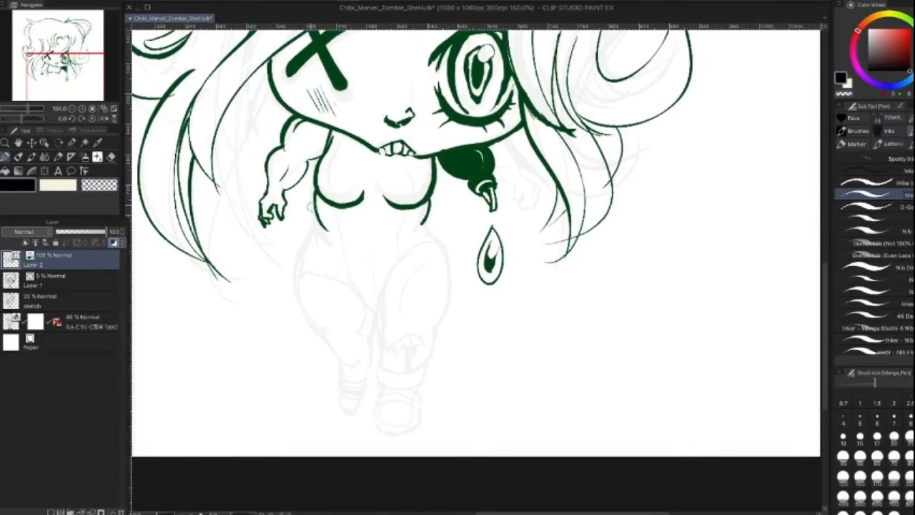
Step: Ink the hip, outer thigh and knee of the leg below the X eye, plus the short inner knee line
key("bracketleft")
left_click_drag(319, 226, 292, 271)
key("ctrl+z")
mouse_move(319, 226)
left_mouse_down()
mouse_move(304, 246)
mouse_move(301, 291)
mouse_move(332, 324)
mouse_move(329, 345)
mouse_move(346, 360)
left_mouse_up()
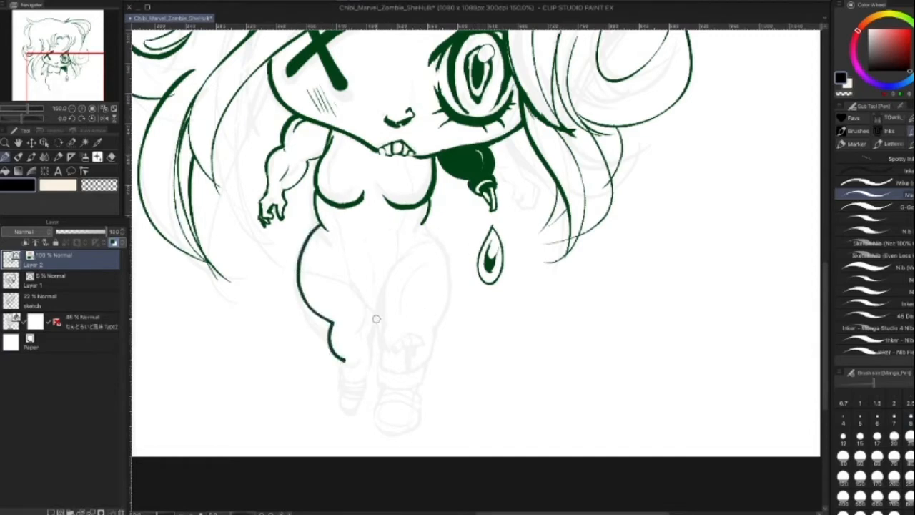
mouse_move(363, 330)
left_mouse_down()
mouse_move(369, 320)
mouse_move(364, 352)
left_mouse_up()
Step: Ink the hip and the rounded thigh outline down to the knee of the leg below the open eye
key("bracketright")
mouse_move(425, 219)
left_mouse_down()
mouse_move(434, 233)
mouse_move(380, 283)
mouse_move(391, 331)
left_mouse_up()
left_click_drag(437, 240, 442, 252)
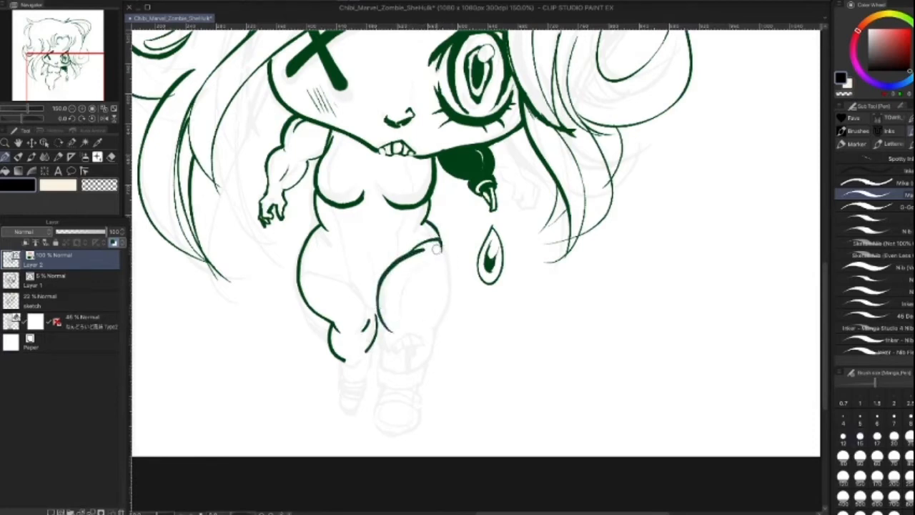
mouse_move(436, 244)
left_mouse_down()
mouse_move(455, 290)
mouse_move(422, 343)
mouse_move(392, 348)
left_mouse_up()
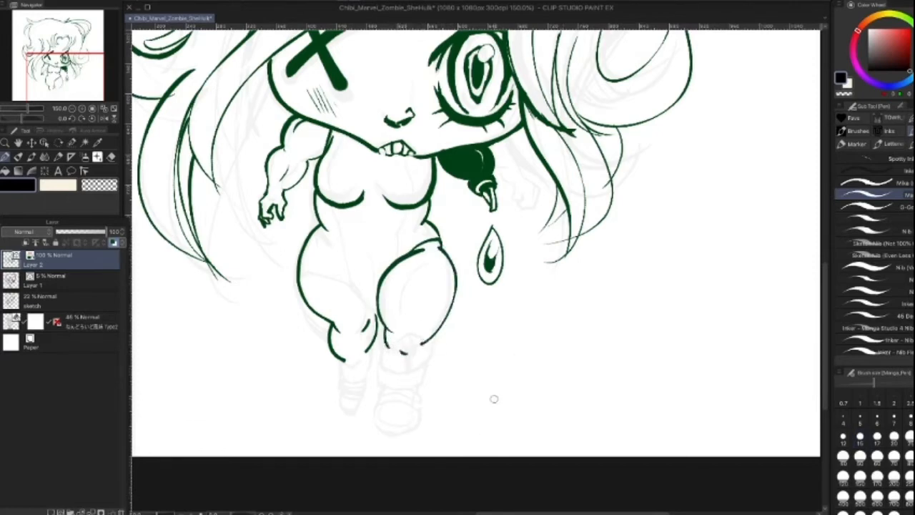
Step: Add curved muscle lines inside the rounded thigh and clean up its junction with the hip in transparent color
left_click_drag(413, 270, 401, 308)
left_click_drag(449, 290, 439, 329)
mouse_move(427, 263)
left_mouse_down()
mouse_move(407, 285)
mouse_move(401, 309)
mouse_move(410, 285)
left_mouse_up()
key("c")
key("]")
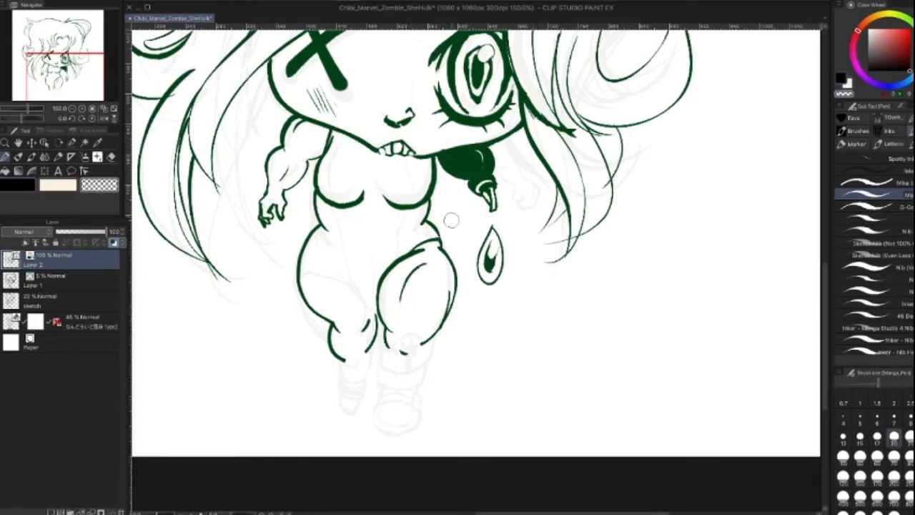
key("[")
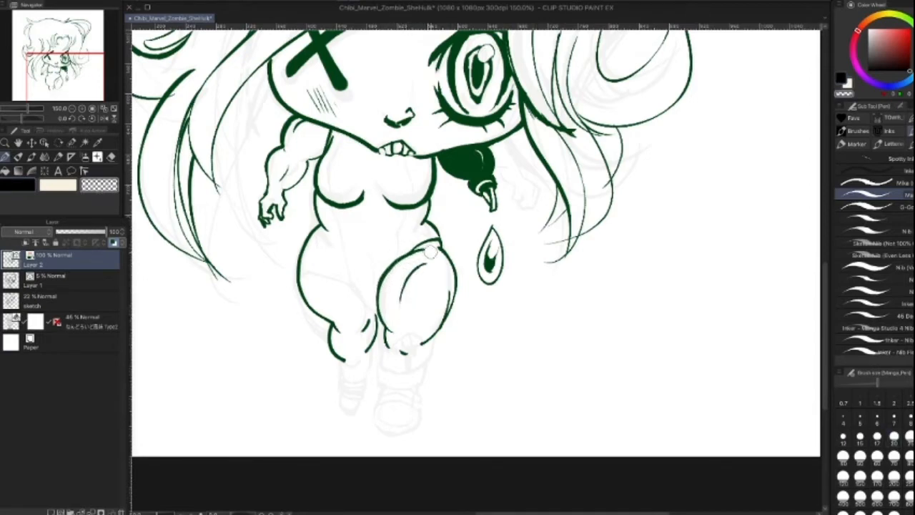
key("c")
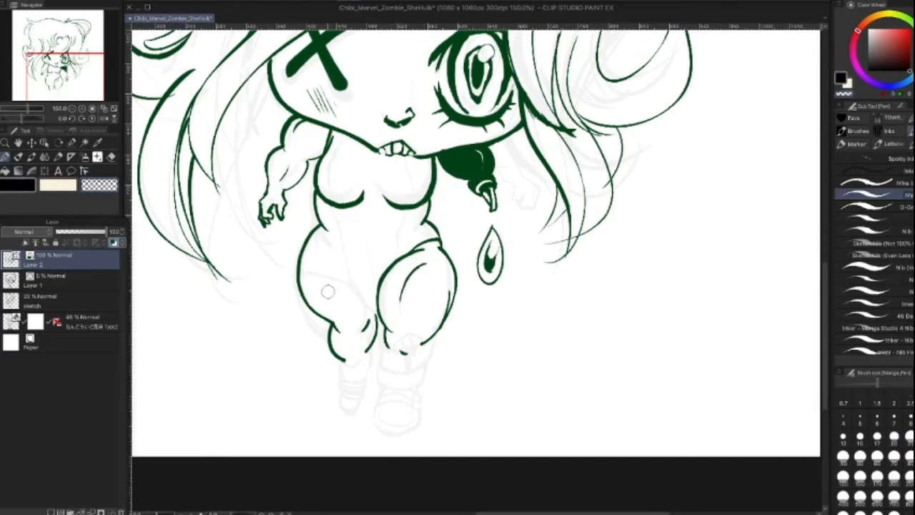
Step: Ink the curved leotard leg line from the hip to the crotch and darken the gap between the thighs
left_click_drag(304, 266, 370, 296)
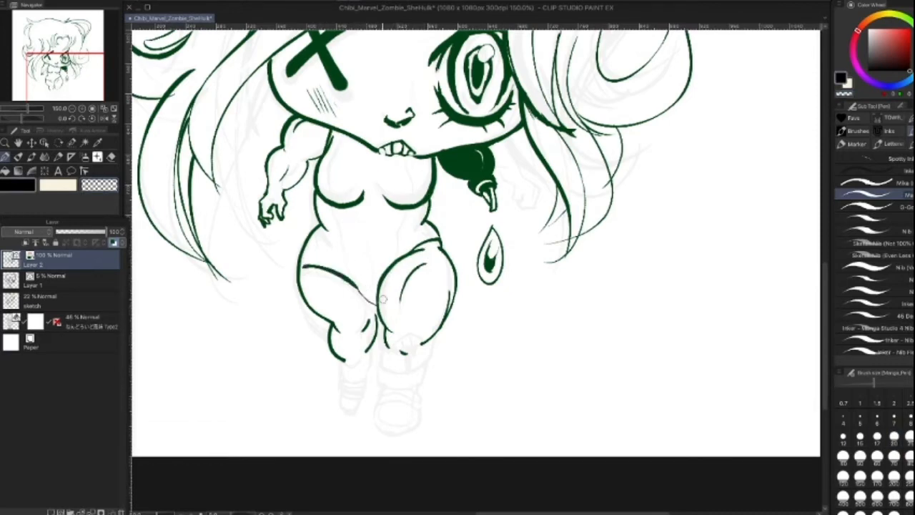
left_click_drag(361, 294, 376, 305)
left_click_drag(364, 294, 377, 303)
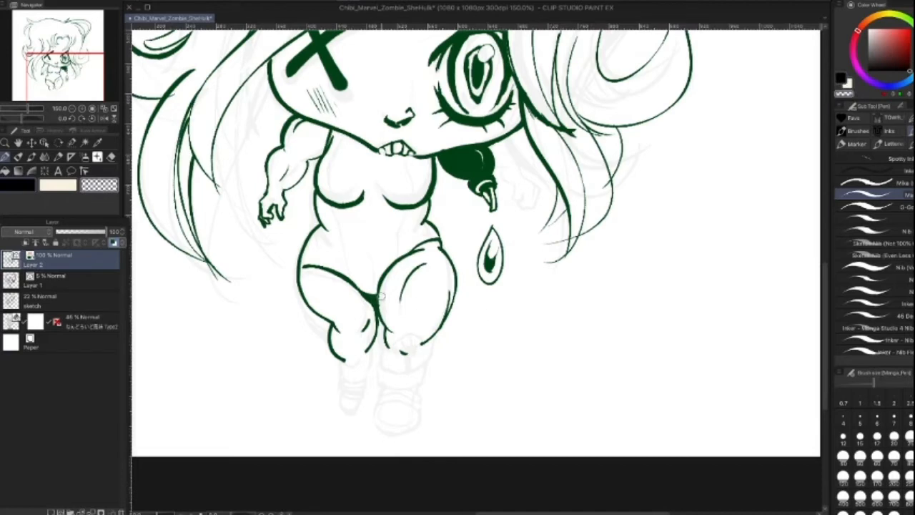
Step: Ink the two thin leotard seam lines running down the torso from the waist to the hips
left_click(26, 182)
key("[")
mouse_move(329, 204)
left_mouse_down()
mouse_move(345, 229)
mouse_move(348, 275)
left_mouse_up()
key("ctrl+z")
key("]")
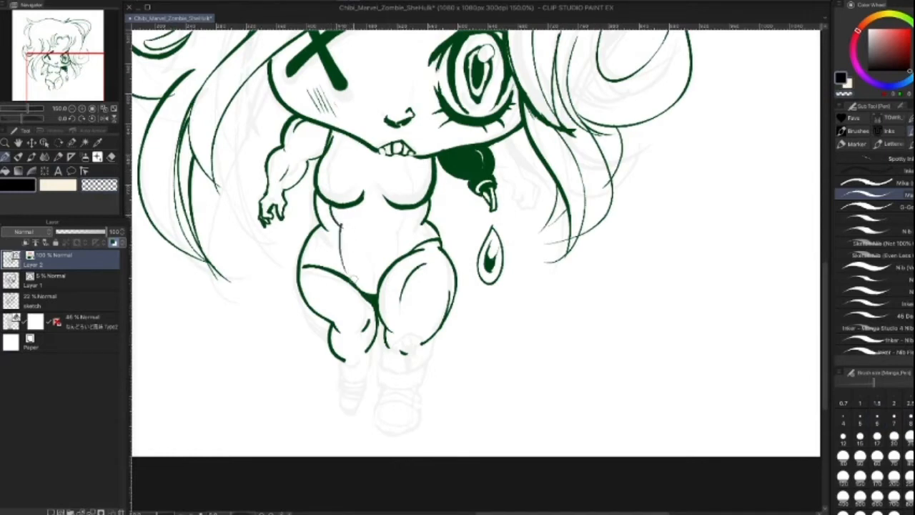
mouse_move(413, 207)
left_mouse_down()
mouse_move(397, 230)
mouse_move(404, 258)
left_mouse_up()
Step: Ink thin seam lines along the outer sides of both chest contours, redrawing the misplaced strokes
left_click_drag(413, 157, 417, 203)
key("ctrl+z")
left_click_drag(413, 157, 415, 203)
key("ctrl+z")
left_click_drag(343, 133, 330, 202)
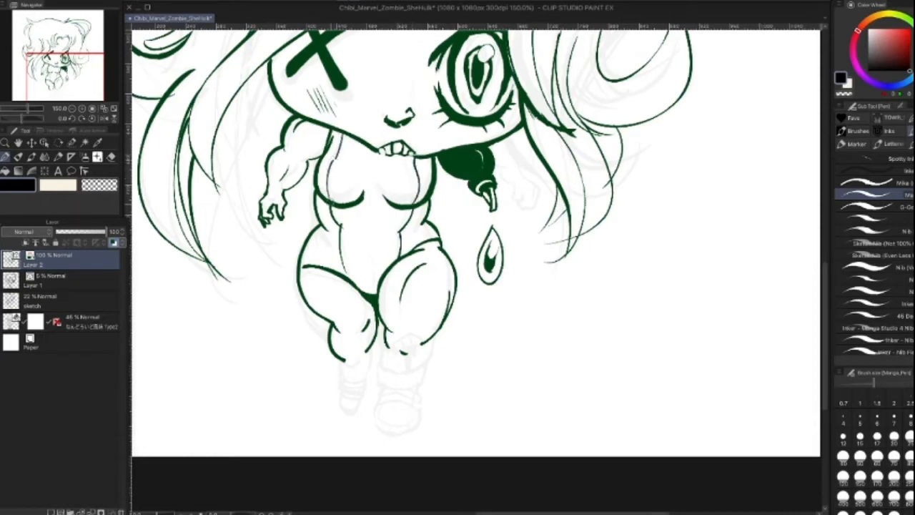
Step: Ink short crease lines between the chest contours and clean up the teeth, alternating black and transparent color
key("[")
key("c")
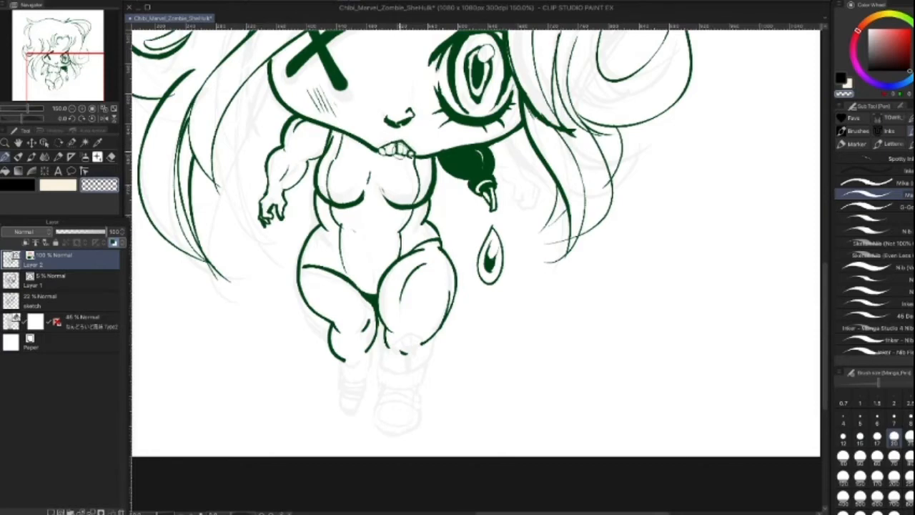
left_click(27, 184)
key("bracketleft")
key("bracketleft")
key("bracketleft")
key("bracketleft")
key("bracketleft")
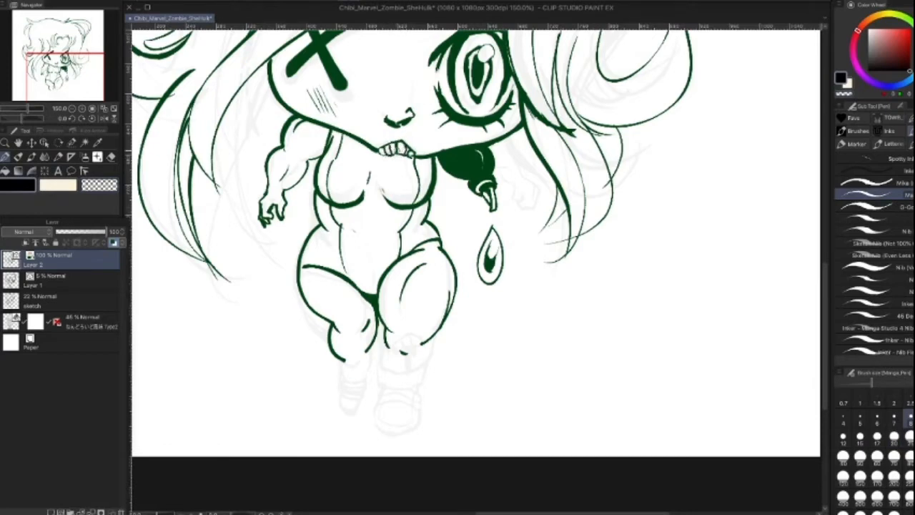
Step: Refine the lower edges of the teeth with small black and transparent strokes
key("bracketright")
key("c")
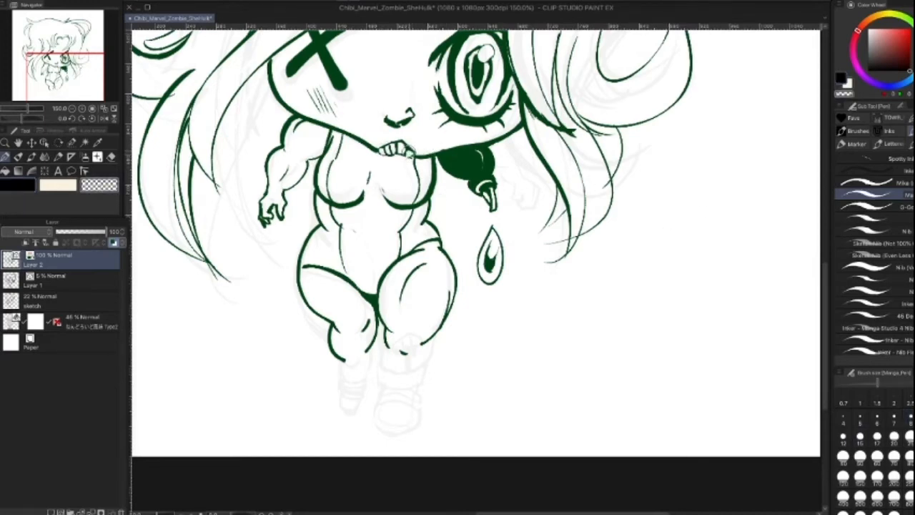
left_click(25, 183)
key("bracketleft")
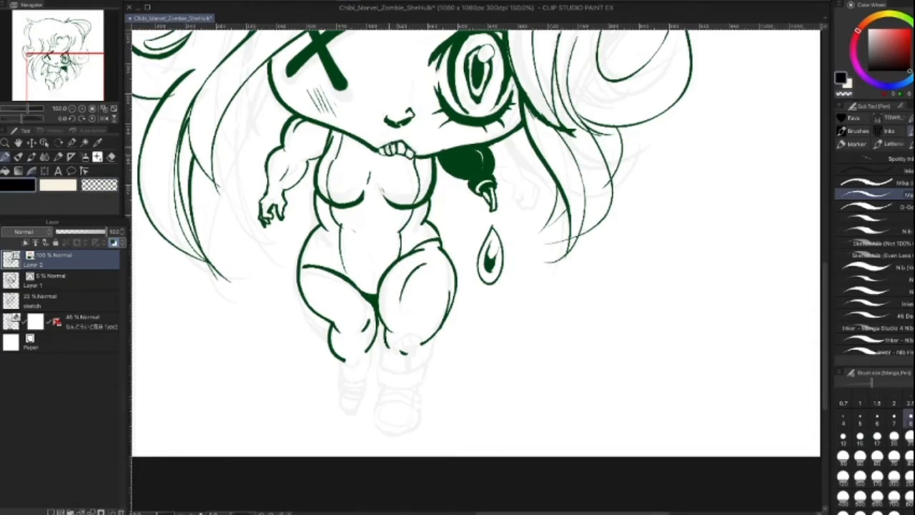
left_click(110, 180)
key("bracketright")
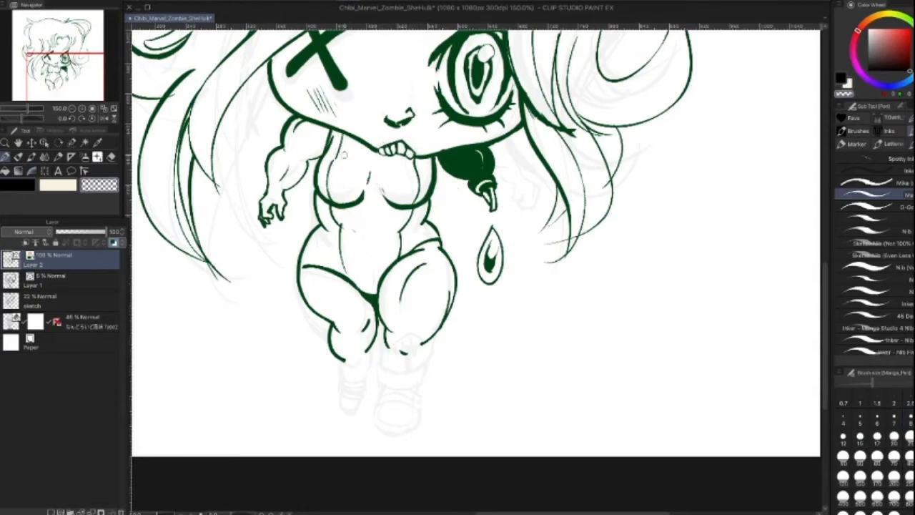
Step: Ink a thin black seam line down the middle of the torso from the chin to the belly
left_click(19, 185)
key("bracketleft")
key("bracketleft")
key("bracketleft")
key("bracketright")
key("bracketright")
key("bracketleft")
key("bracketleft")
key("bracketleft")
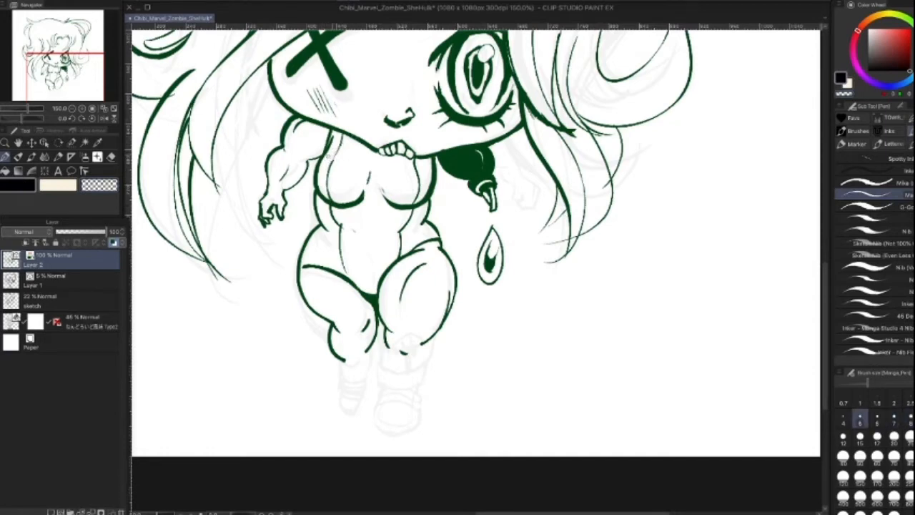
key("bracketright")
key("bracketright")
key("bracketright")
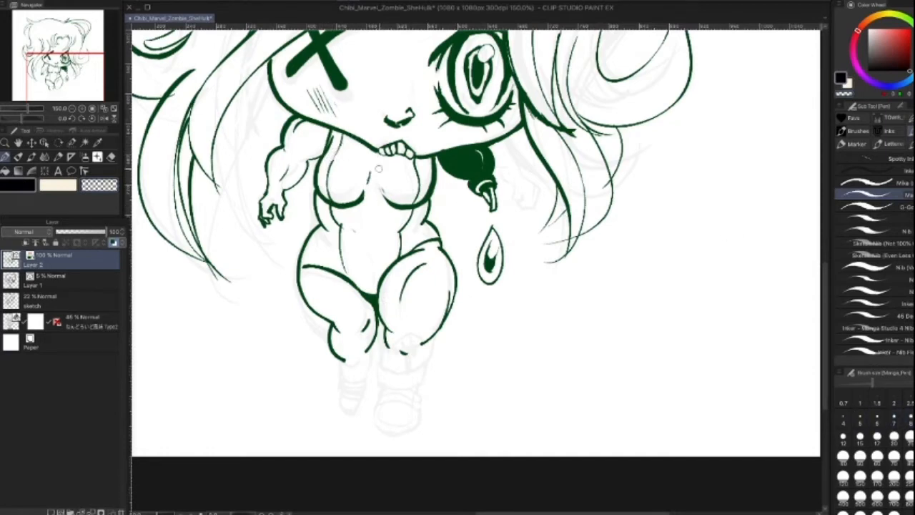
left_click_drag(373, 155, 370, 239)
Step: Try a small zipper pull on the seam just below the chin and erase it with transparent color
mouse_move(373, 153)
left_mouse_down()
mouse_move(370, 169)
mouse_move(384, 173)
left_mouse_up()
mouse_move(383, 173)
left_mouse_down()
mouse_move(377, 153)
mouse_move(376, 163)
left_mouse_up()
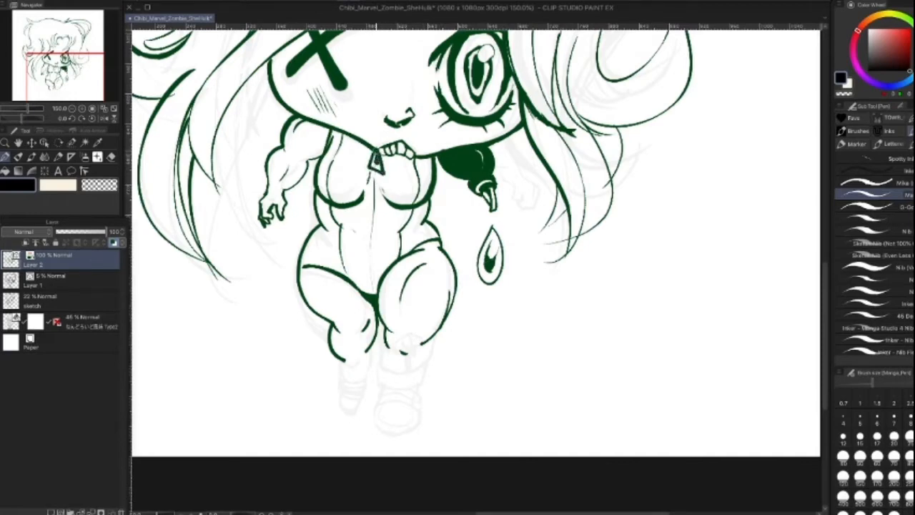
left_click(99, 184)
left_click_drag(369, 163, 381, 169)
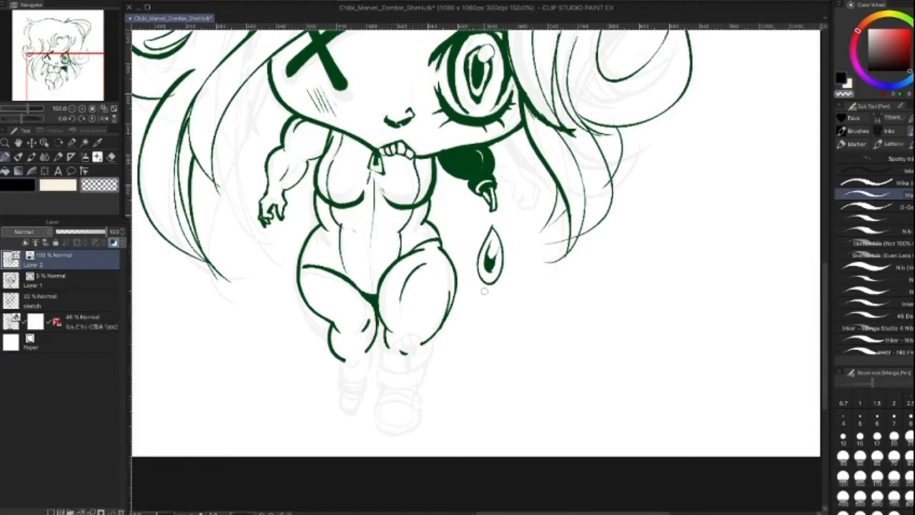
key("]")
key("]")
key("]")
key("]")
key("]")
left_click_drag(367, 162, 376, 160)
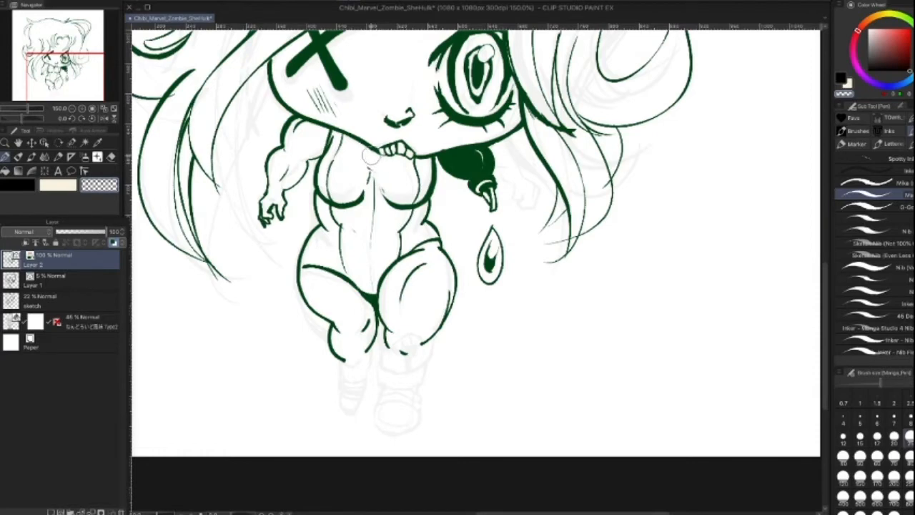
Step: Try a black-filled lower mouth beneath the upper teeth, carving a lower row of teeth with transparent color
key("c")
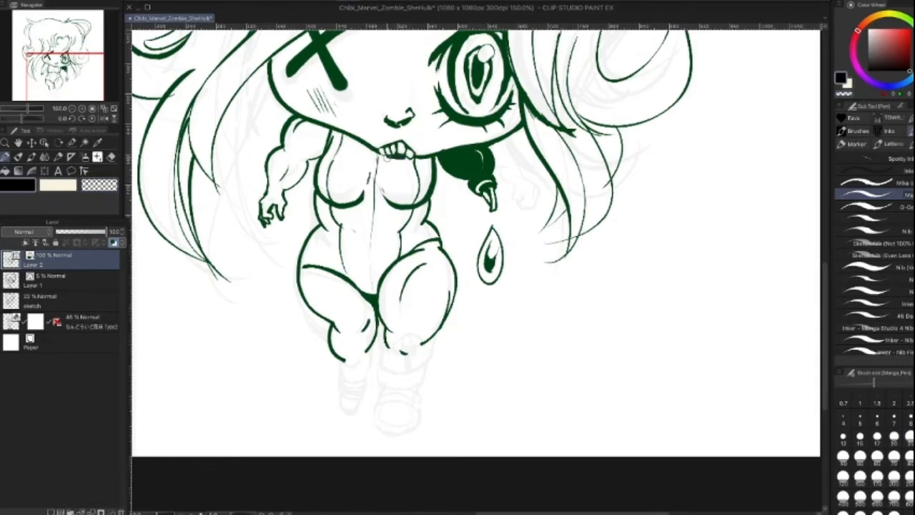
mouse_move(381, 154)
left_mouse_down()
mouse_move(398, 170)
mouse_move(409, 152)
mouse_move(393, 162)
left_mouse_up()
key("bracketright")
key("bracketright")
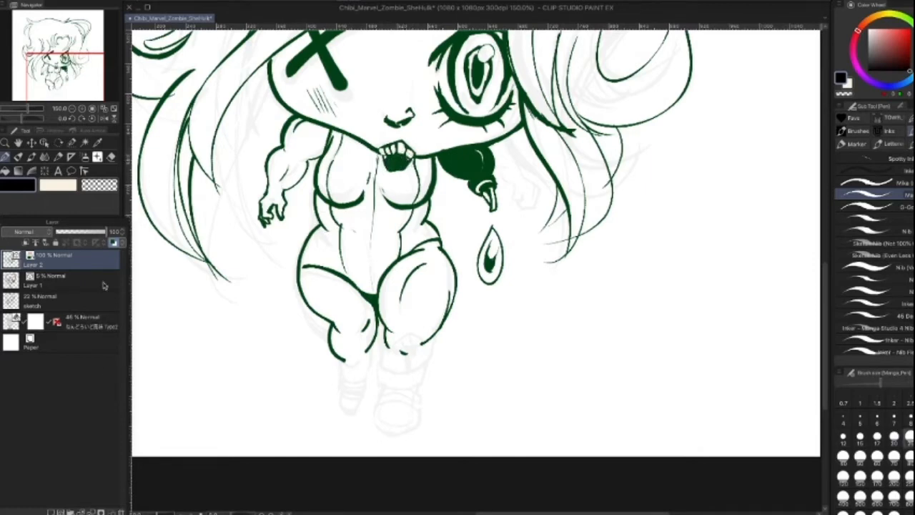
left_click(100, 185)
key("bracketleft")
key("bracketleft")
left_click_drag(386, 169, 402, 163)
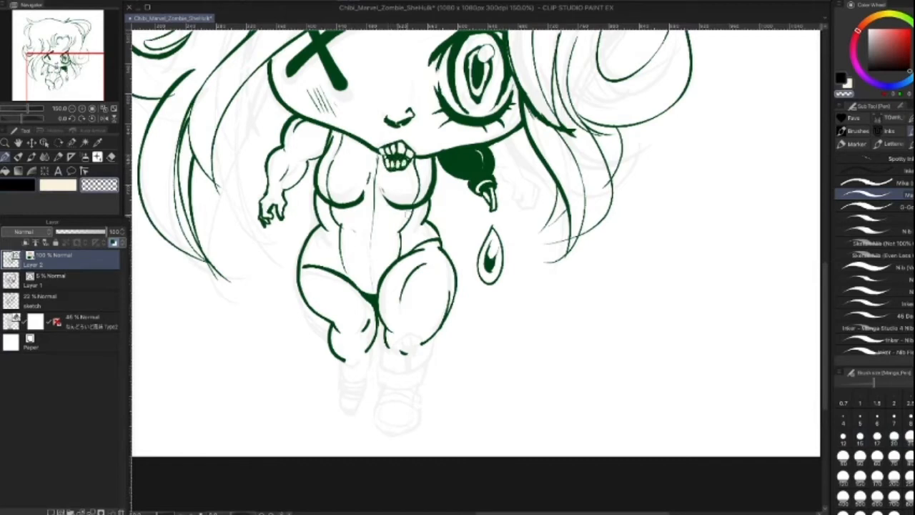
key("bracketright")
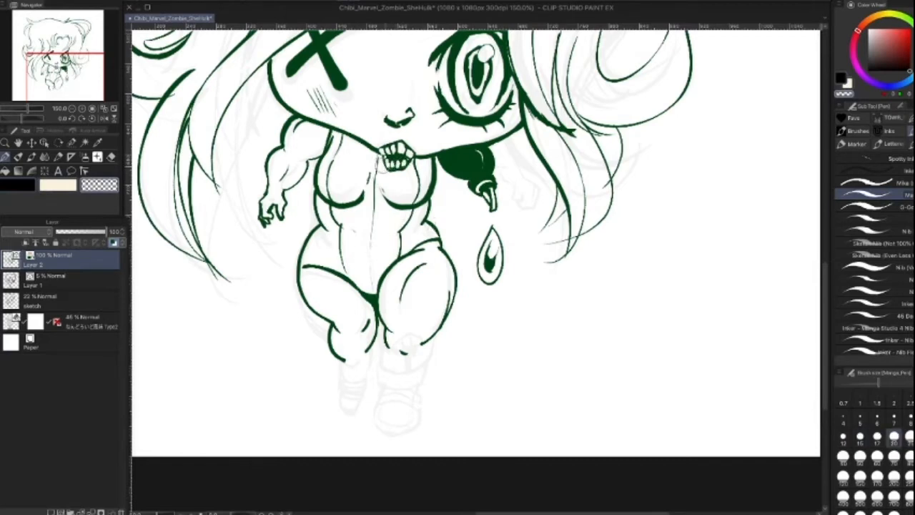
left_click_drag(391, 174, 403, 164)
Step: Ink thick black lips around the mouth, with a pointed upper lip above the teeth
left_click(18, 185)
key("bracketleft")
key("bracketleft")
key("bracketleft")
key("bracketleft")
key("bracketleft")
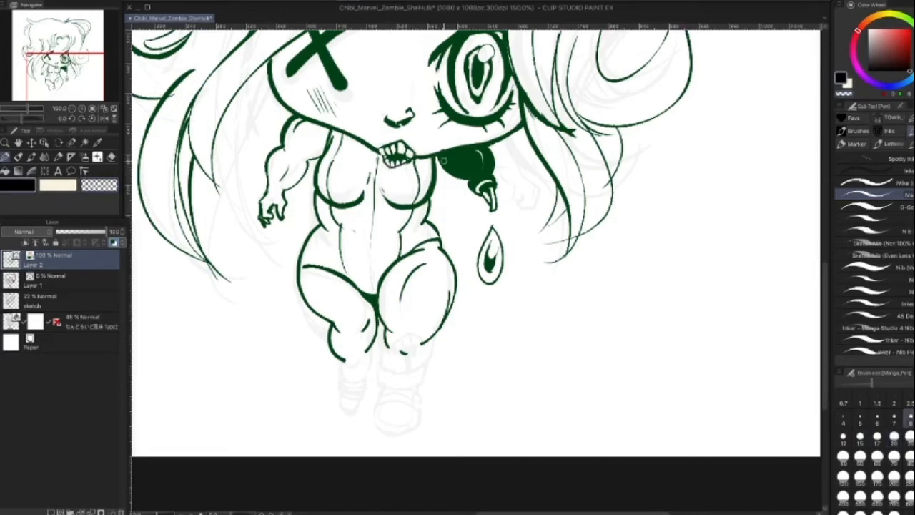
key("bracketright")
key("c")
key("bracketright")
key("bracketright")
mouse_move(392, 168)
left_mouse_down()
mouse_move(416, 157)
mouse_move(389, 138)
mouse_move(416, 152)
mouse_move(403, 139)
left_mouse_up()
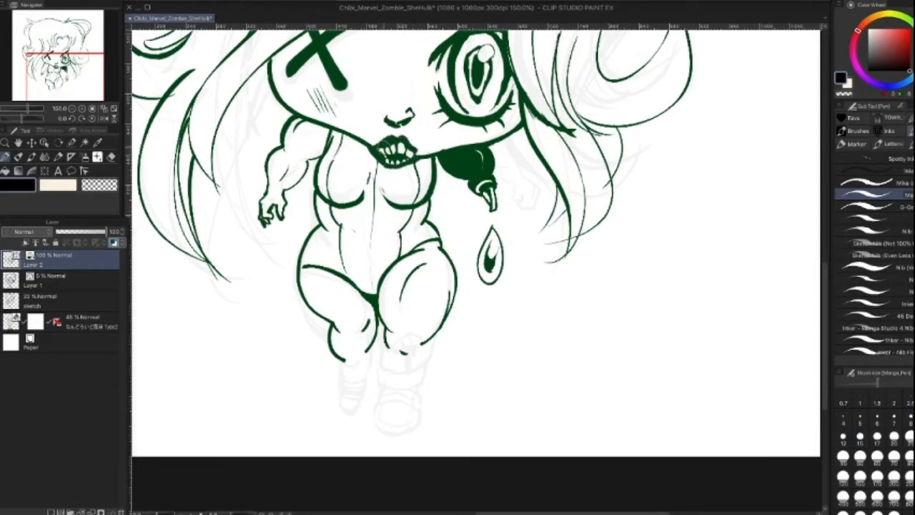
key("c")
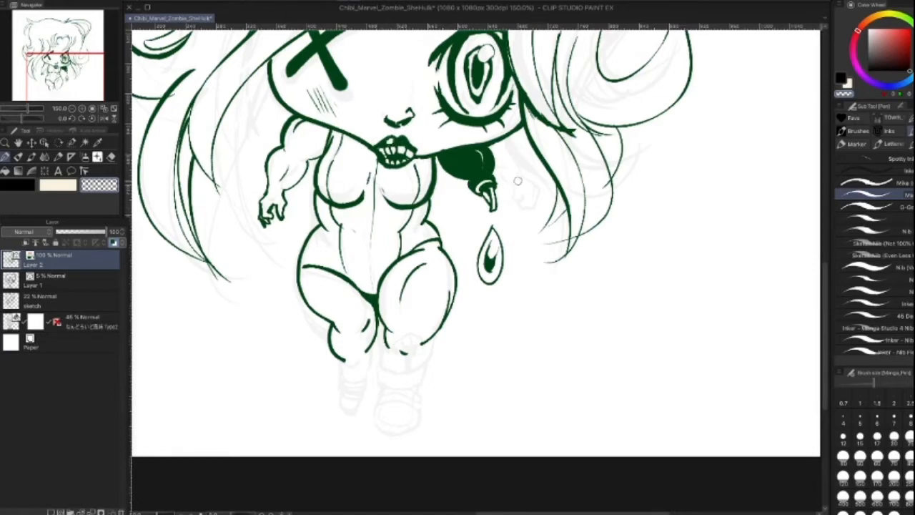
Step: Erase the lower lip and lower teeth with transparent color, keeping the upper lip
key("]")
key("]")
key("]")
mouse_move(373, 159)
left_mouse_down()
mouse_move(404, 166)
mouse_move(408, 157)
left_mouse_up()
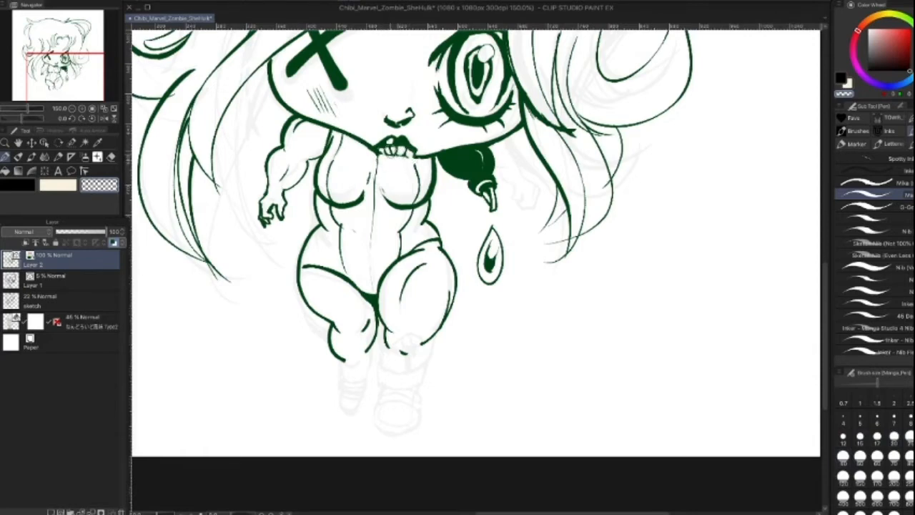
left_click_drag(383, 149, 385, 152)
Step: Ink a smaller black lower lip tight against the upper lip
left_click(24, 187)
key("]")
mouse_move(388, 158)
left_mouse_down()
mouse_move(378, 151)
mouse_move(414, 153)
left_mouse_up()
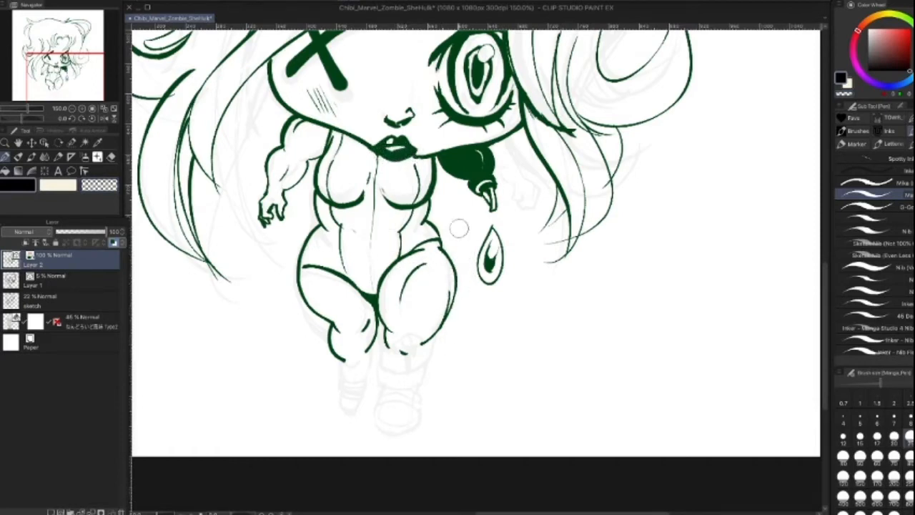
key("[")
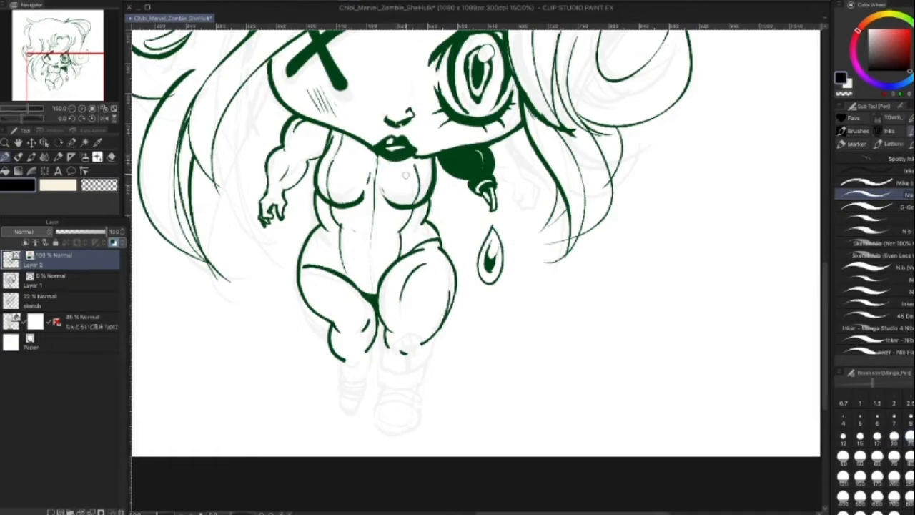
key("[")
key("[")
key("[")
key("[")
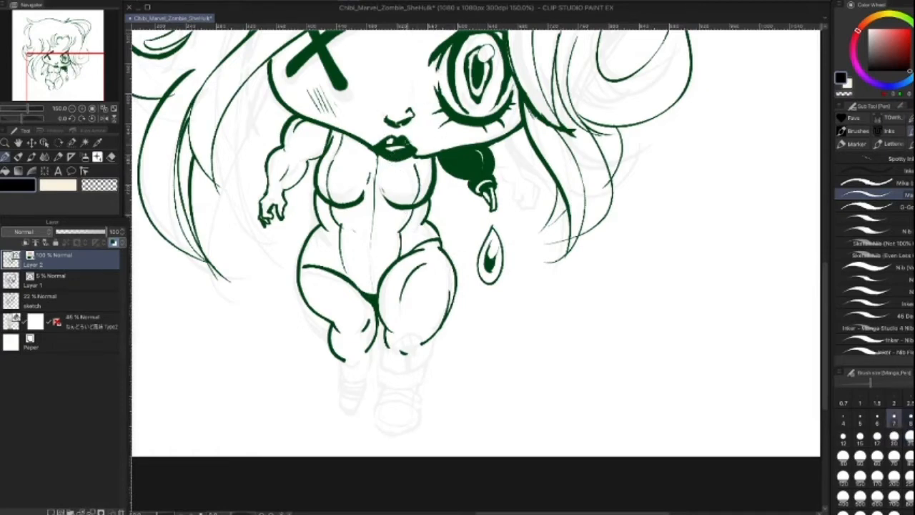
Step: Refine the teeth between the lips with fine black and transparent strokes, undoing the stray line below the mouth
key("]")
key("]")
key("]")
key("]")
left_click(105, 185)
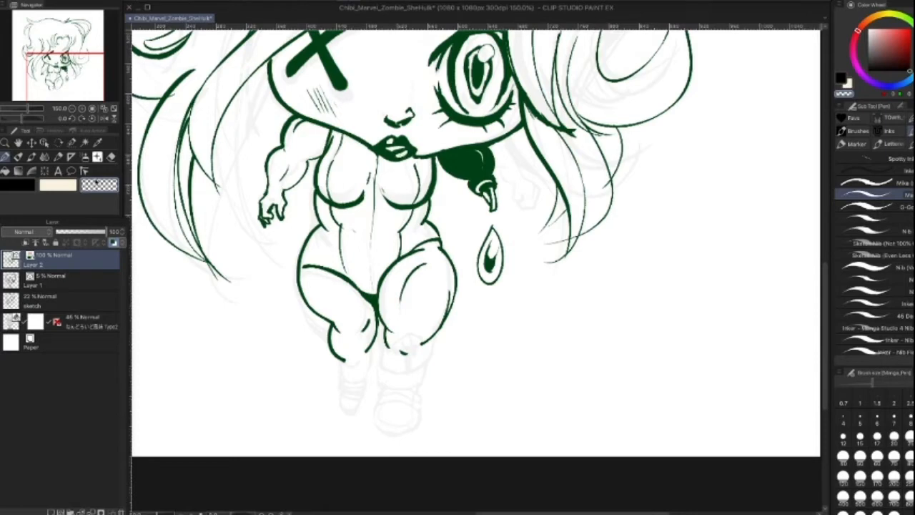
key("[")
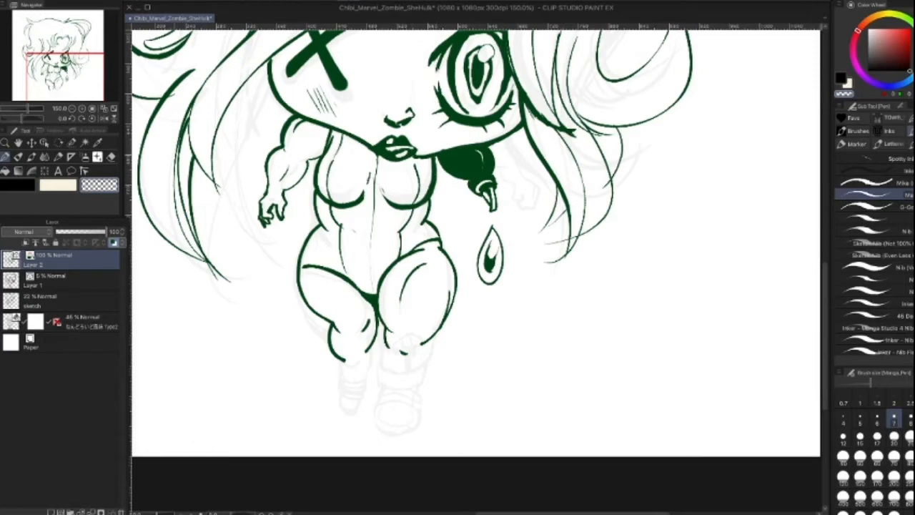
key("[")
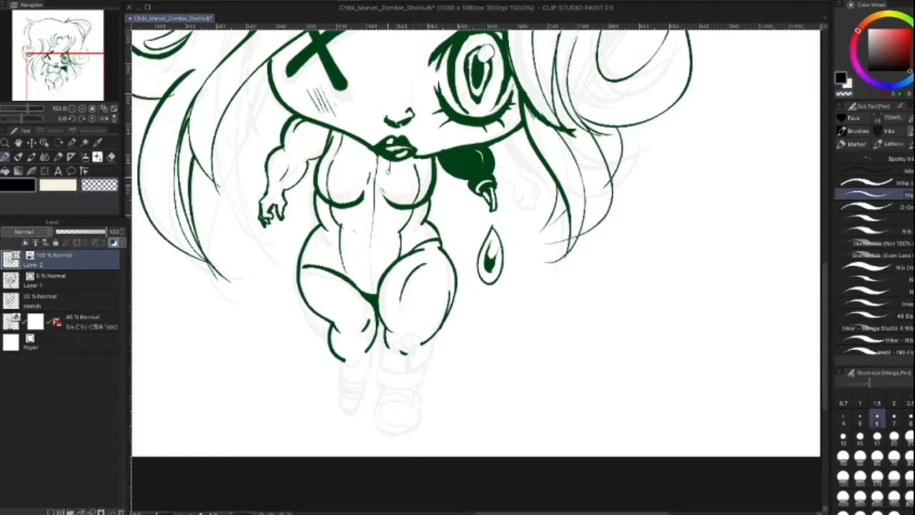
left_click_drag(391, 163, 393, 174)
key("super+z")
Step: Add small black dots to the face on both sides of the lips with a larger brush size
key("bracketright")
key("bracketright")
key("bracketright")
key("bracketright")
key("bracketright")
key("bracketright")
left_click(421, 136)
left_click(428, 138)
left_click(371, 130)
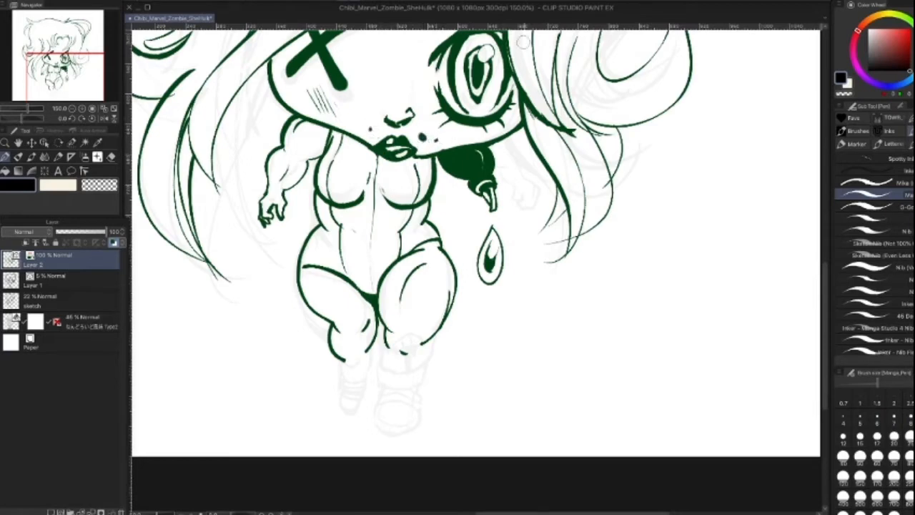
key("bracketleft")
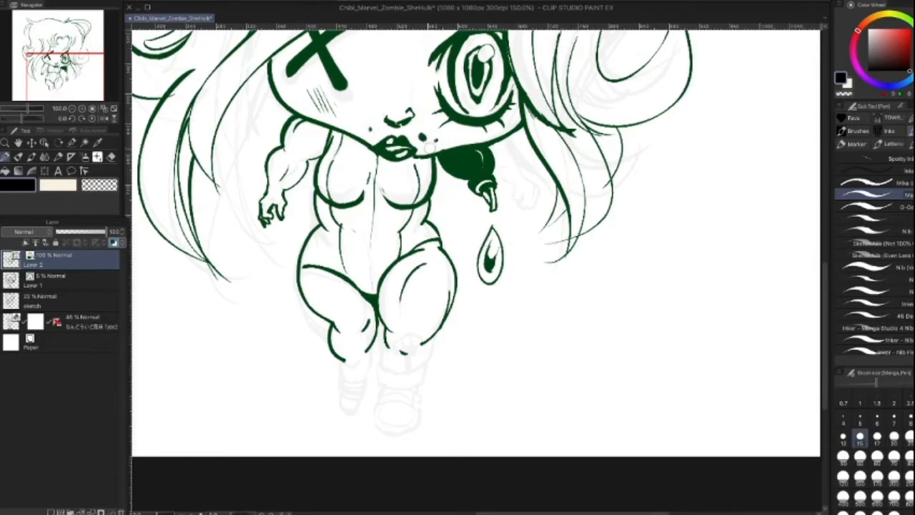
key("bracketleft")
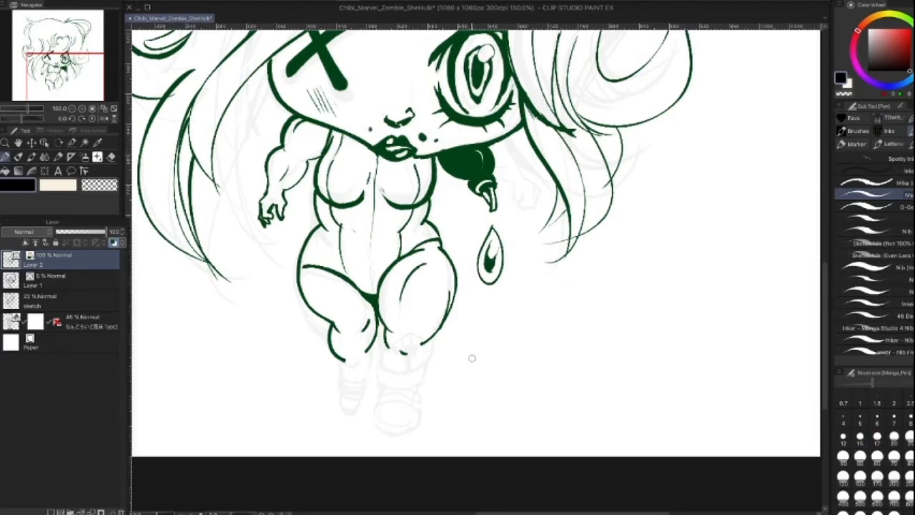
scroll(471, 358, "up", 1)
scroll(471, 357, "down", 3)
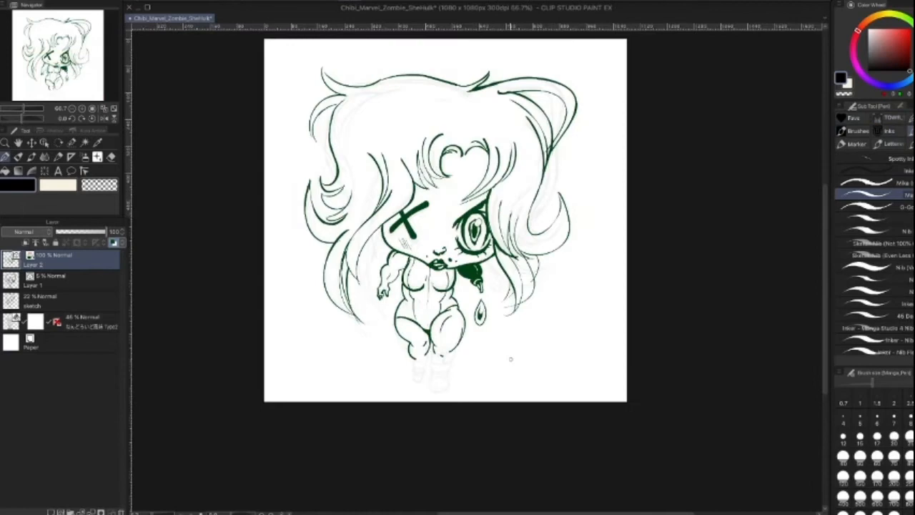
left_click_drag(535, 352, 506, 436)
left_click_drag(533, 307, 520, 414)
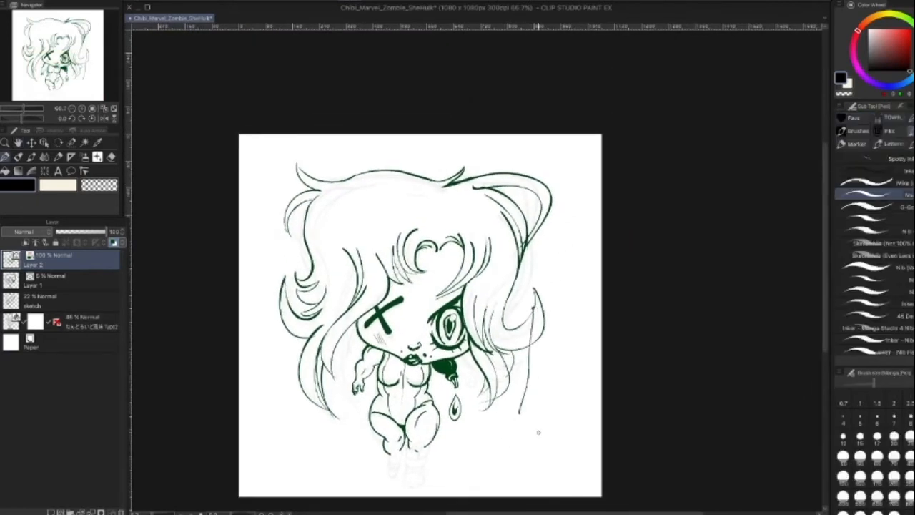
key("ctrl+z")
left_click_drag(538, 414, 539, 307)
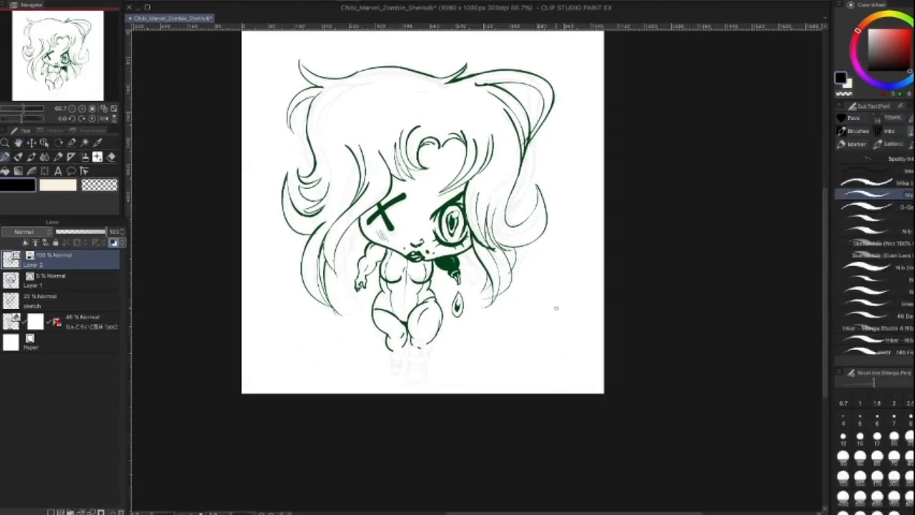
Step: Try to reshape the lower body by selecting it with the selection pen and transforming it
left_click(71, 142)
mouse_move(400, 365)
left_mouse_down()
mouse_move(422, 329)
mouse_move(379, 301)
mouse_move(386, 284)
left_mouse_up()
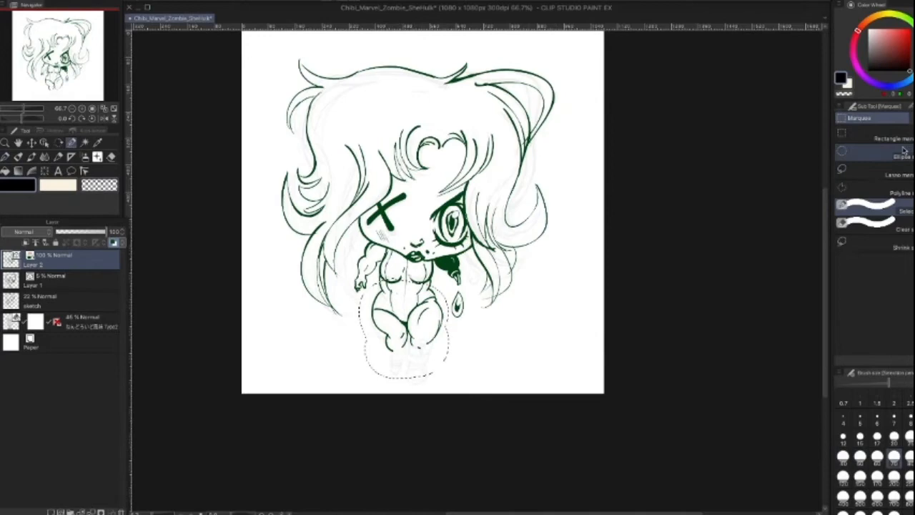
left_click(903, 106)
left_click(901, 139)
left_click_drag(394, 279, 425, 279)
key("bracketleft")
key("bracketleft")
key("bracketleft")
key("bracketleft")
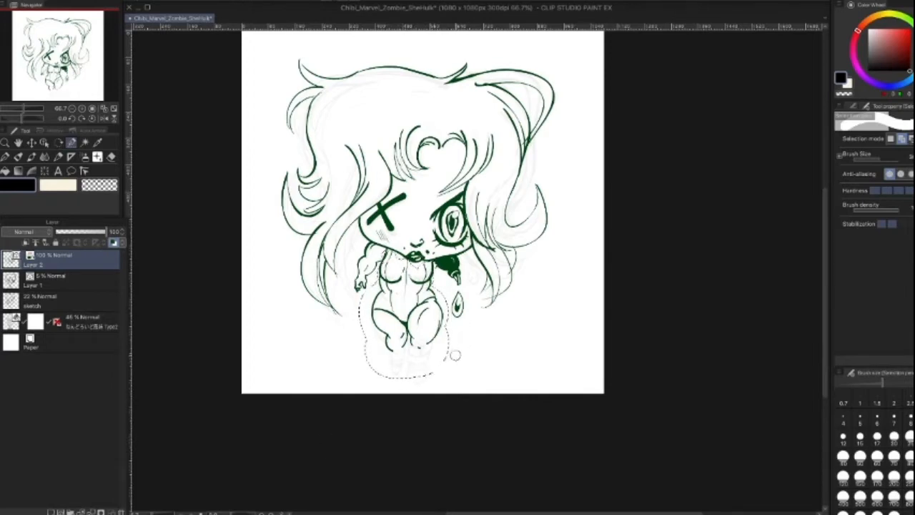
key("ctrl+t")
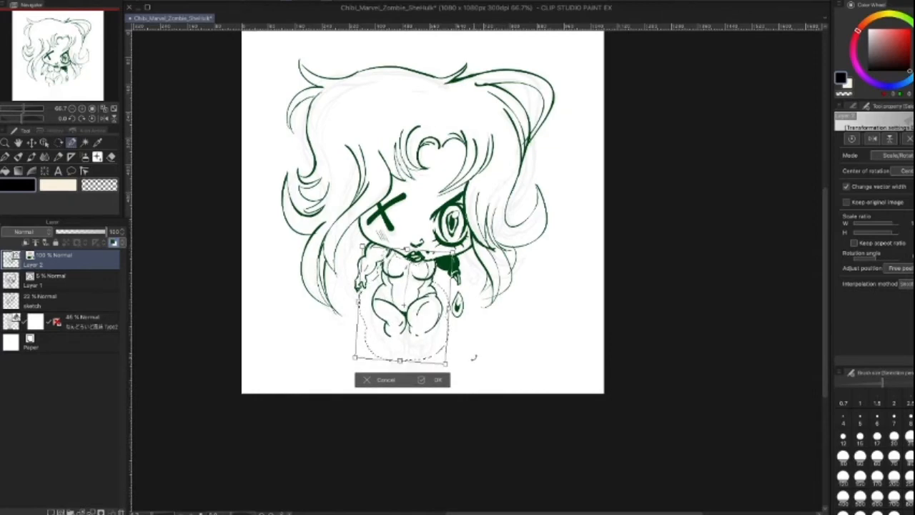
left_click_drag(442, 346, 444, 349)
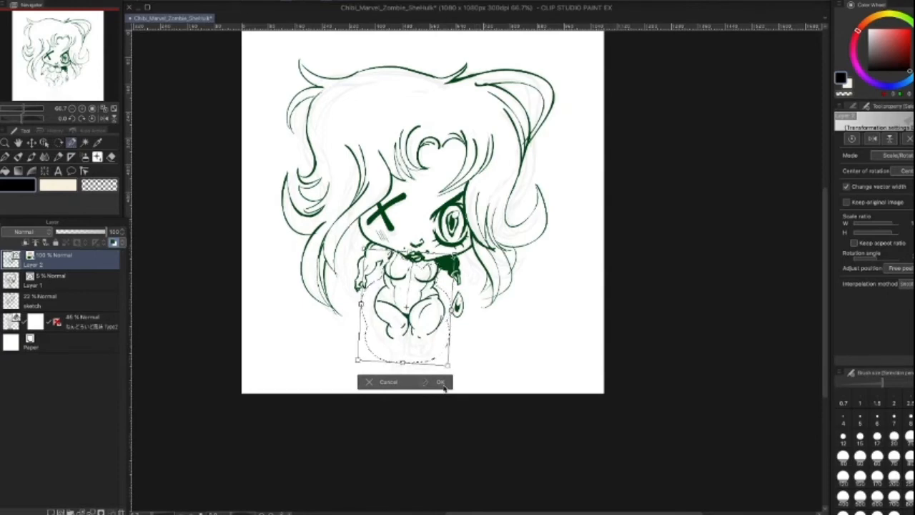
left_click(441, 382)
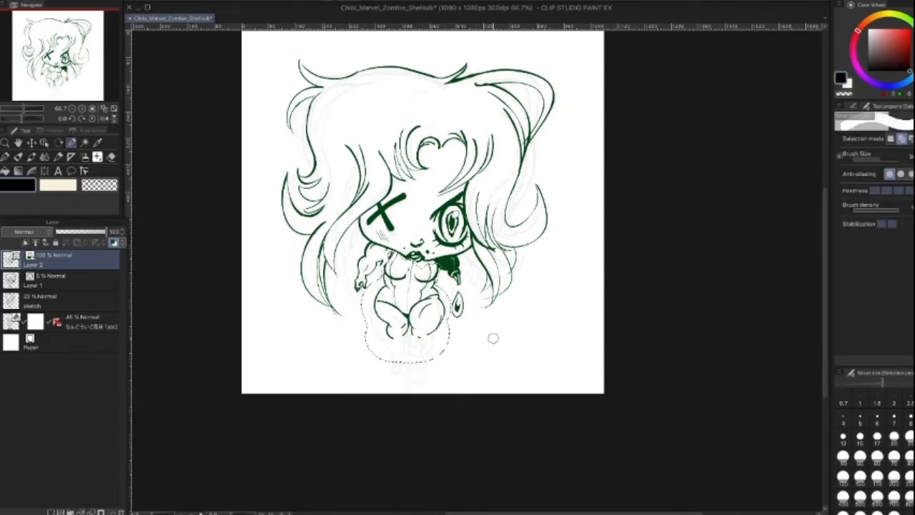
key("super+z")
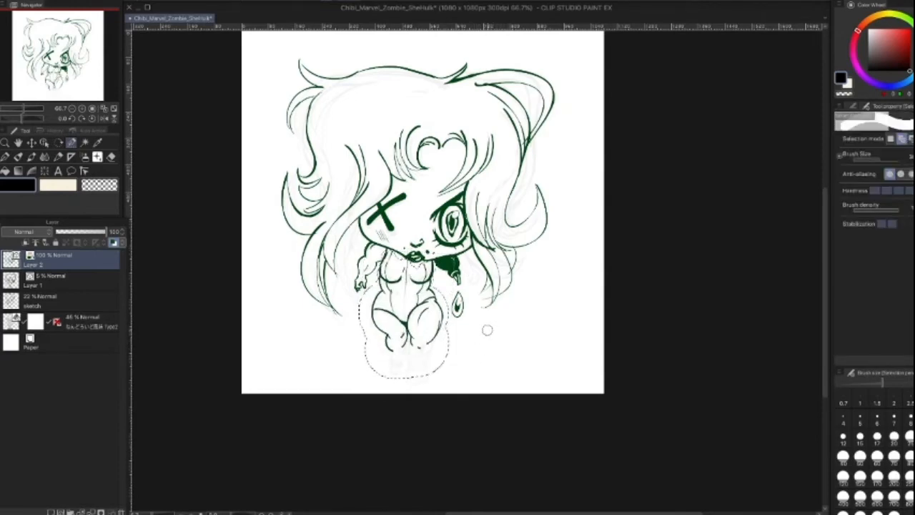
key("super+d")
left_click_drag(459, 344, 449, 234)
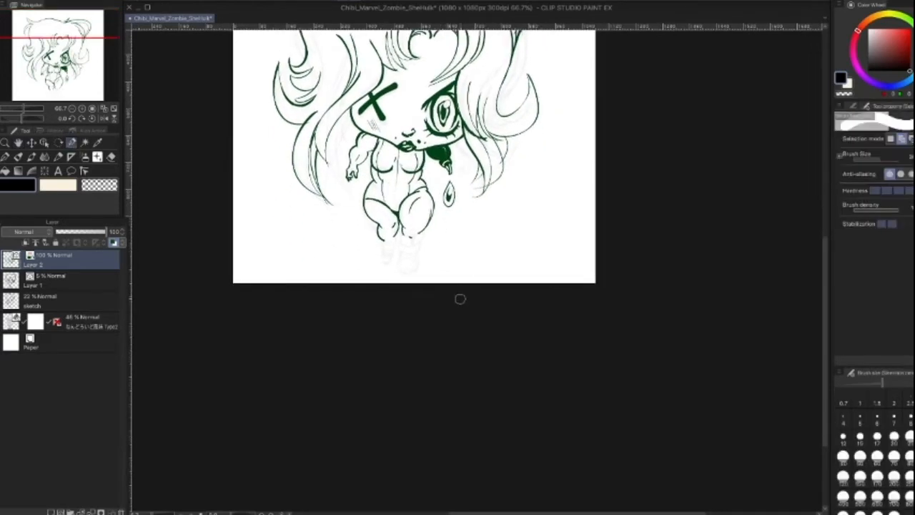
scroll(461, 293, "up", 4)
key("[")
key("[")
key("]")
key("]")
key("[")
key("[")
key("[")
key("[")
left_click_drag(305, 117, 298, 138)
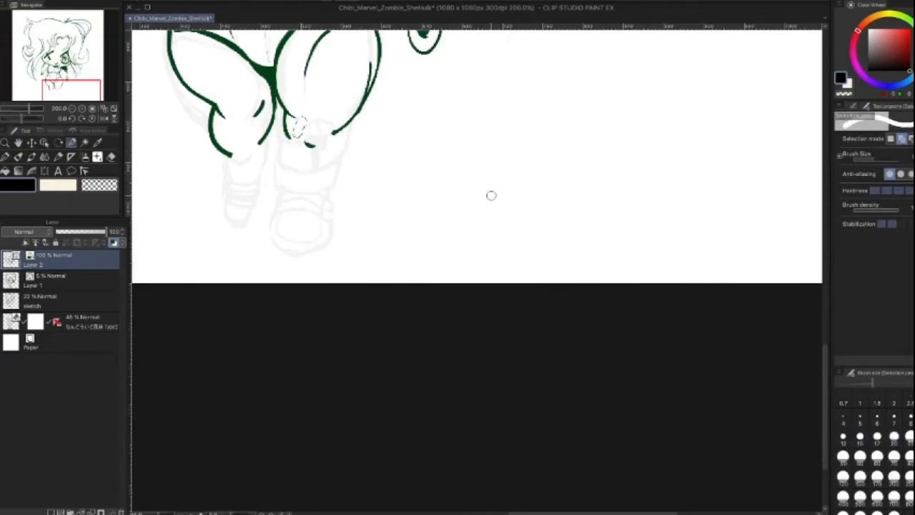
key("super+d")
Step: Ink a small rectangular block on the knee of the front leg and divide it with two thin vertical lines
left_click(7, 158)
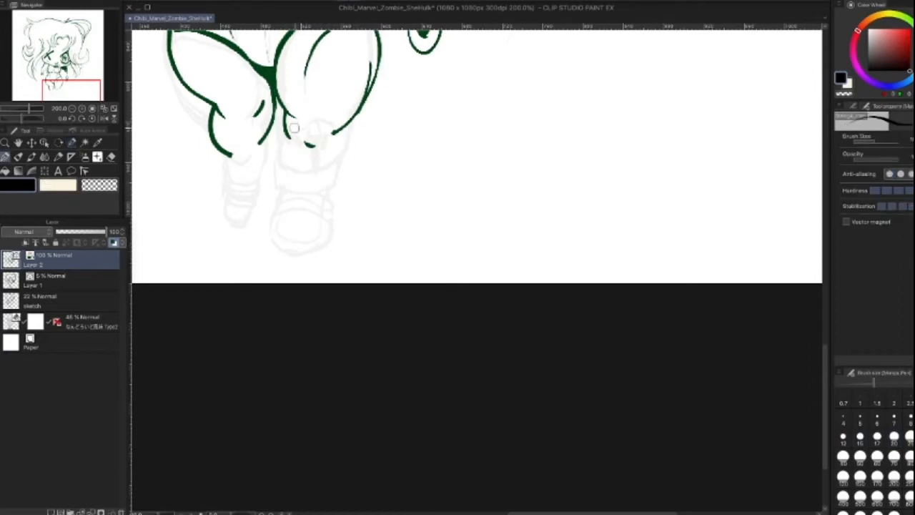
mouse_move(298, 134)
left_mouse_down()
mouse_move(335, 120)
mouse_move(329, 140)
mouse_move(297, 141)
left_mouse_up()
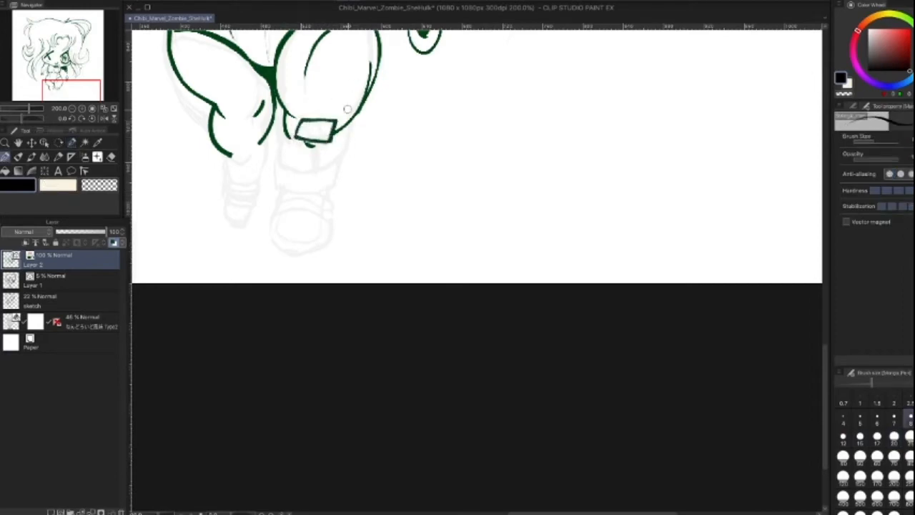
key("bracketleft")
key("bracketleft")
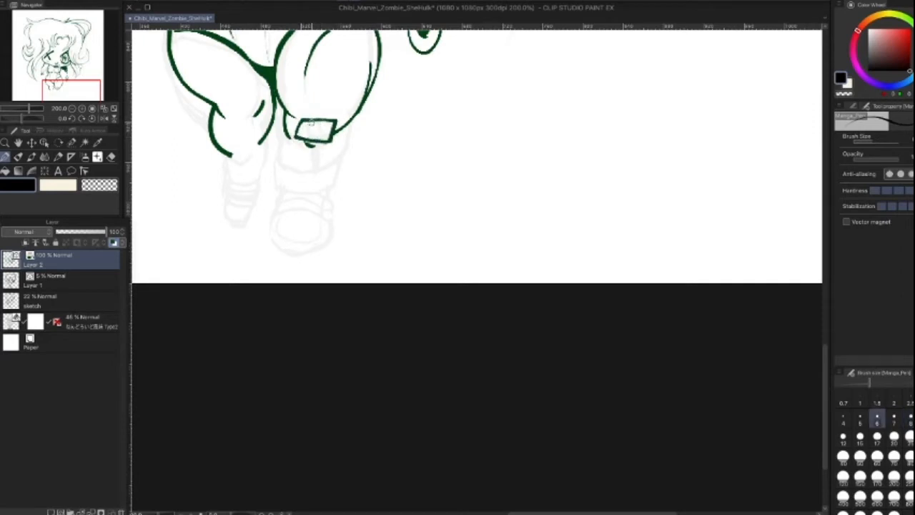
left_click_drag(309, 122, 307, 142)
left_click_drag(321, 122, 319, 142)
Step: Round off the corners of the divided knee block with small transparent strokes
key("bracketright")
key("bracketright")
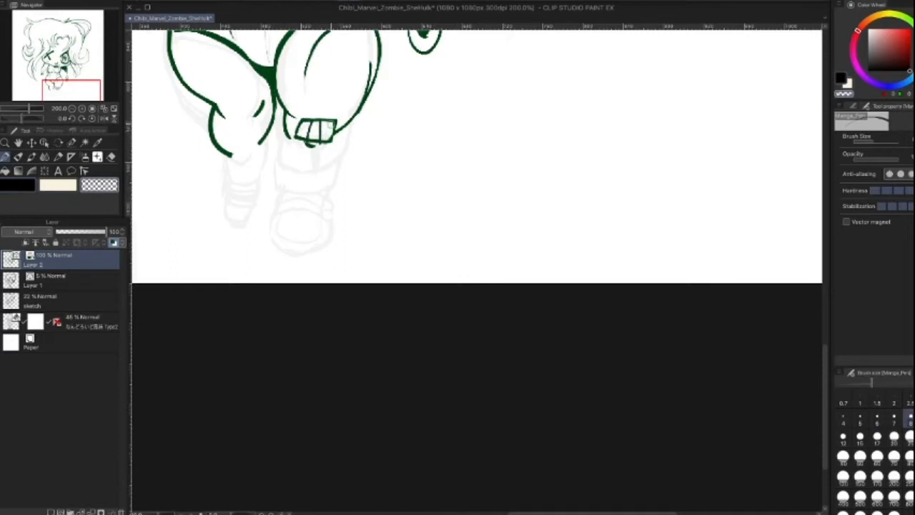
left_click_drag(312, 137, 316, 140)
key("bracketleft")
key("bracketleft")
key("bracketleft")
Step: Thicken the lower edge of the knee block in black and ink the curved calf outlines on both sides below it
left_click(17, 184)
key("bracketright")
key("bracketright")
key("bracketright")
key("bracketright")
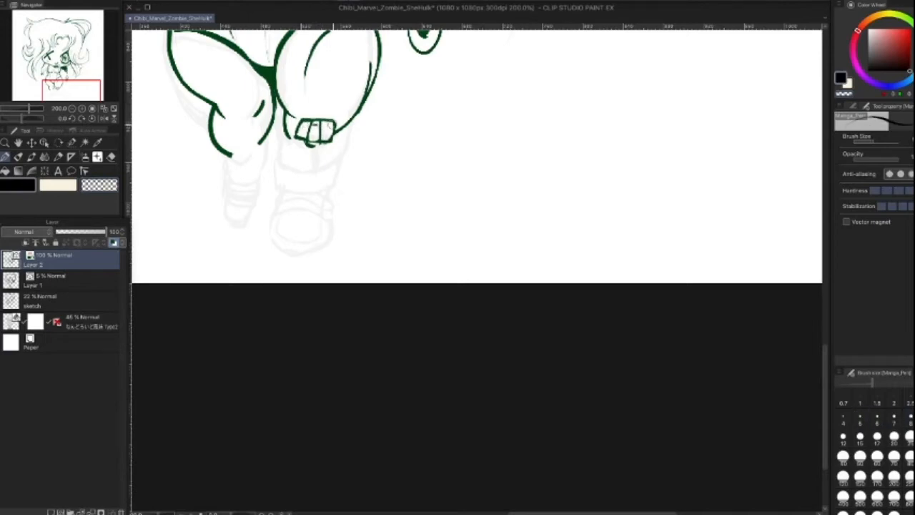
left_click_drag(305, 140, 326, 143)
left_click_drag(349, 123, 324, 167)
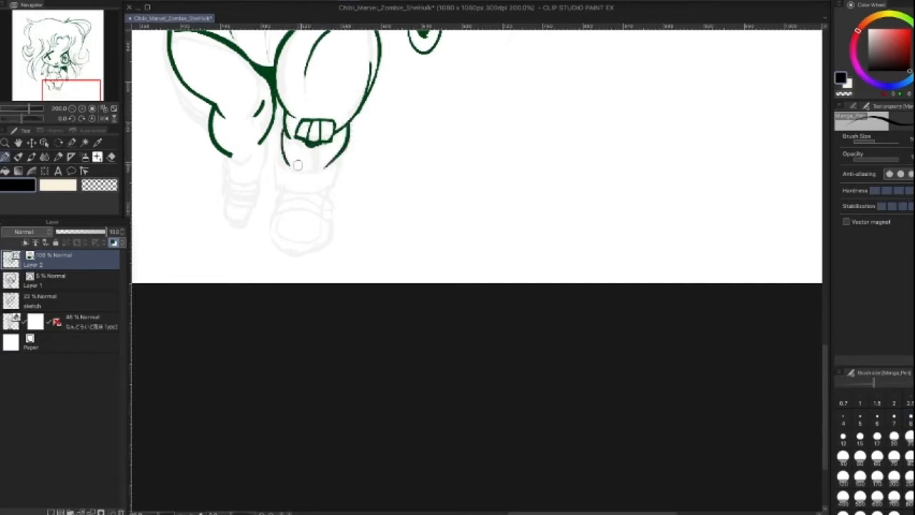
Step: Ink the top edge and sides of the front boot's cuff below the bandaged knee, then clean its corner with transparent colour
key("bracketleft")
key("bracketleft")
mouse_move(282, 163)
left_mouse_down()
mouse_move(282, 189)
mouse_move(338, 163)
mouse_move(331, 194)
left_mouse_up()
key("bracketright")
key("bracketright")
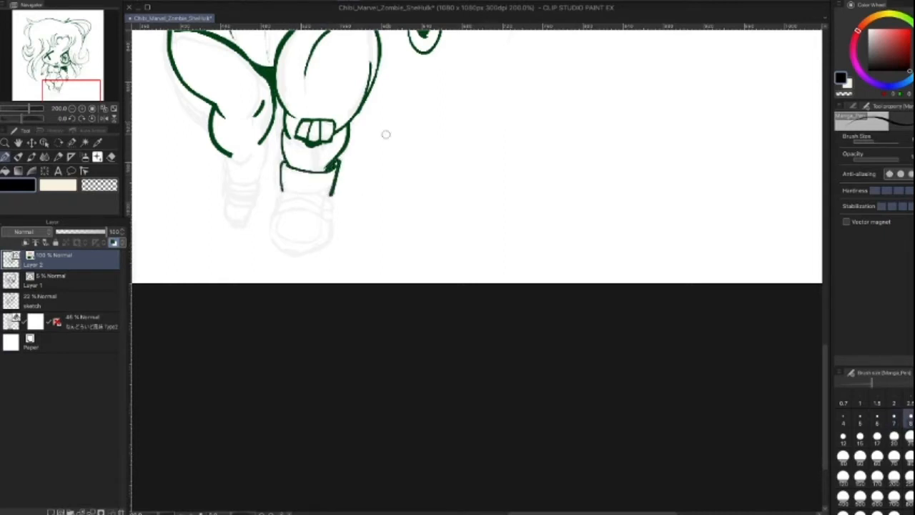
key("c")
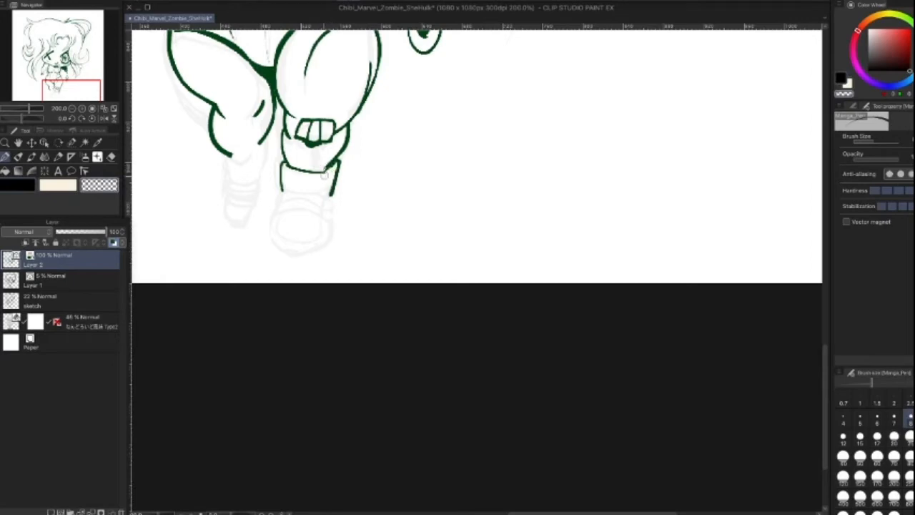
left_click(28, 187)
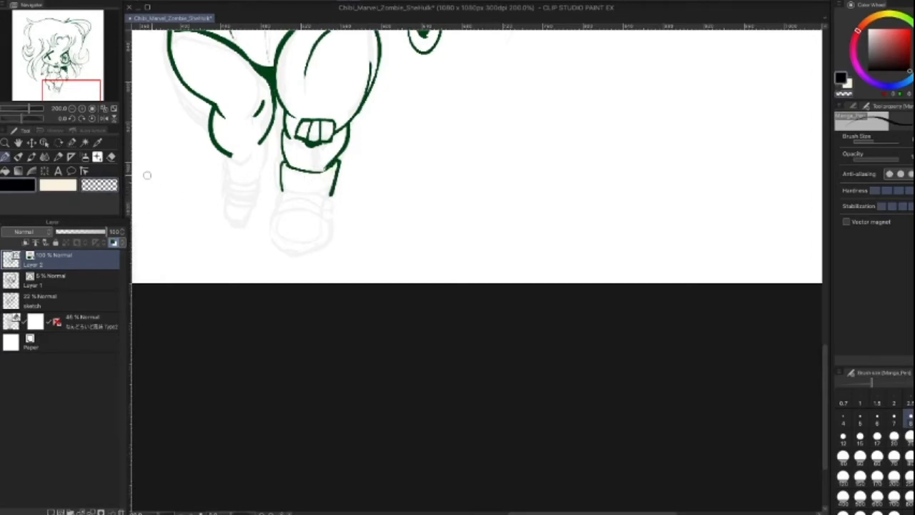
Step: Close the front boot's cuff with a curved lower edge in the main colour
key("bracketleft")
left_click_drag(282, 183, 332, 194)
key("bracketright")
key("bracketright")
key("bracketright")
key("bracketright")
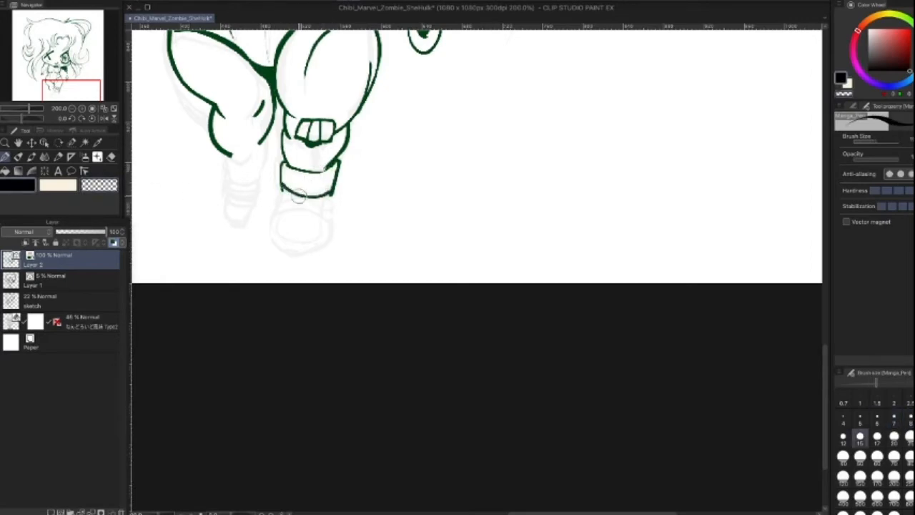
Step: Ink the curved instep lines of the front boot under the cuff and darken the ankle's outer side
key("bracketleft")
key("bracketleft")
key("bracketleft")
mouse_move(275, 215)
left_mouse_down()
mouse_move(330, 222)
mouse_move(288, 194)
mouse_move(327, 206)
mouse_move(331, 218)
left_mouse_up()
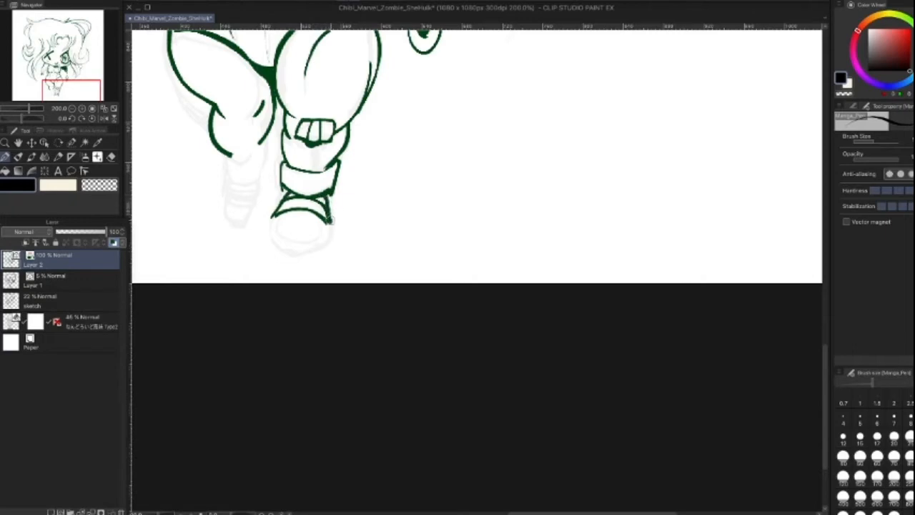
key("]")
key("]")
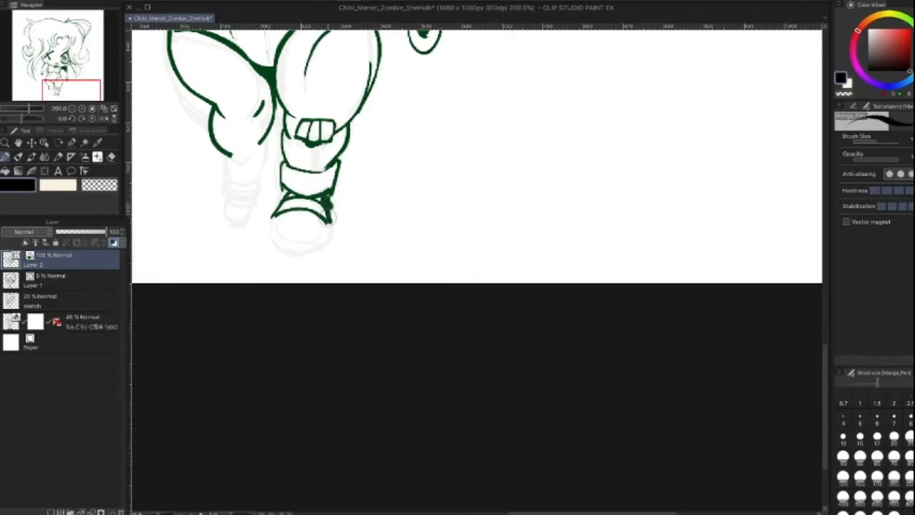
Step: Carve small rounded gaps out of the dark ankle patch on the front boot with transparent colour
key("c")
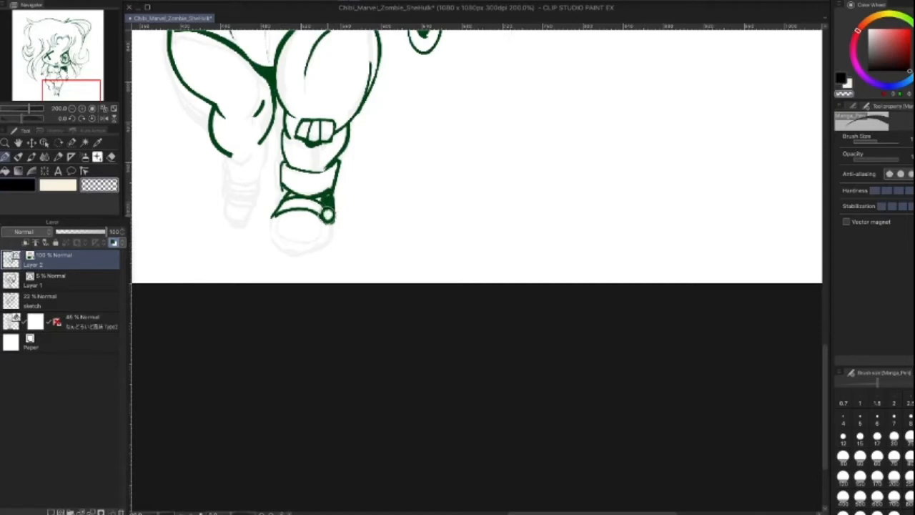
key("[")
key("[")
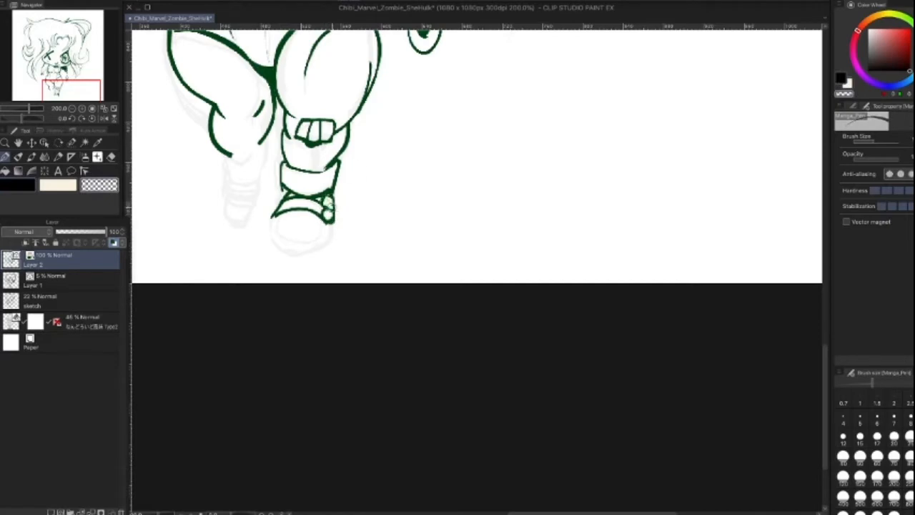
key("[")
key("c")
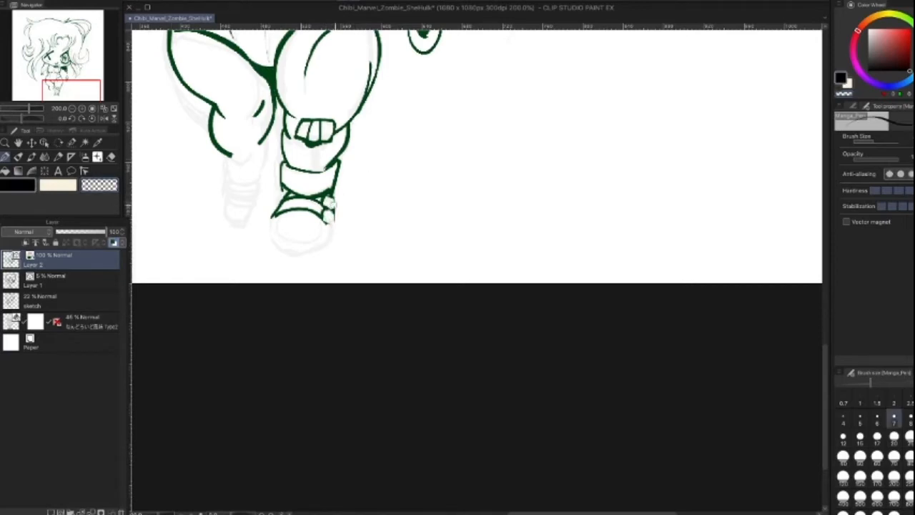
Step: Outline small buckle shapes on the outer side of the front boot's ankle and trim their edges
key("[")
key("bracketright")
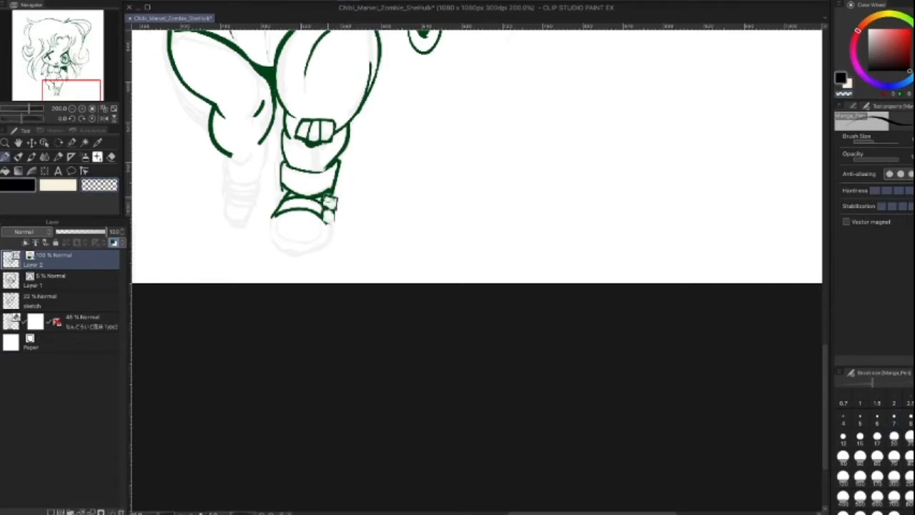
key("bracketleft")
key("c")
key("bracketright")
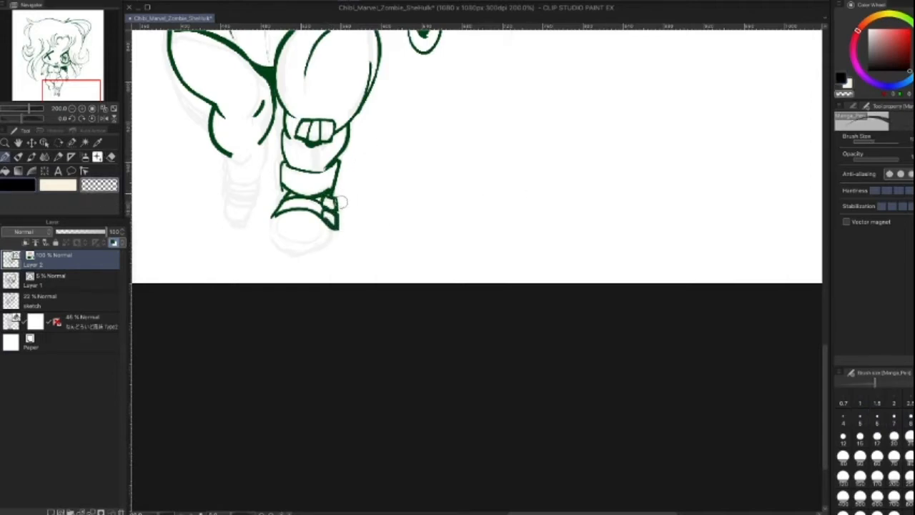
key("bracketleft")
key("c")
Step: Ink the front boot's rounded toe cap and thick sole outline
mouse_move(279, 209)
left_mouse_down()
mouse_move(267, 244)
mouse_move(301, 254)
mouse_move(324, 249)
mouse_move(324, 225)
mouse_move(276, 234)
mouse_move(319, 216)
left_mouse_up()
key("bracketleft")
key("bracketleft")
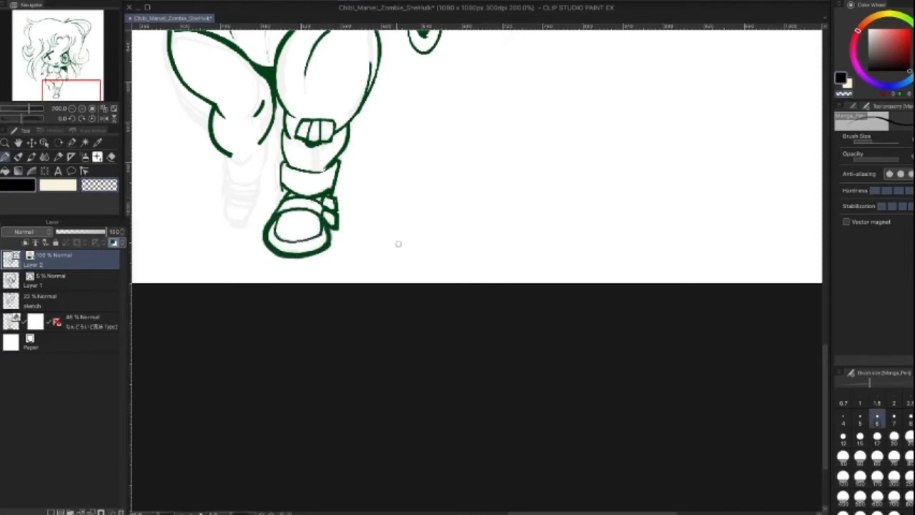
Step: Erase the buckle shapes from the front boot's outer side and redraw a plain ankle edge
left_click(110, 188)
key("bracketright")
key("bracketright")
key("bracketright")
left_click_drag(334, 209, 327, 228)
key("c")
key("bracketleft")
key("bracketleft")
key("bracketleft")
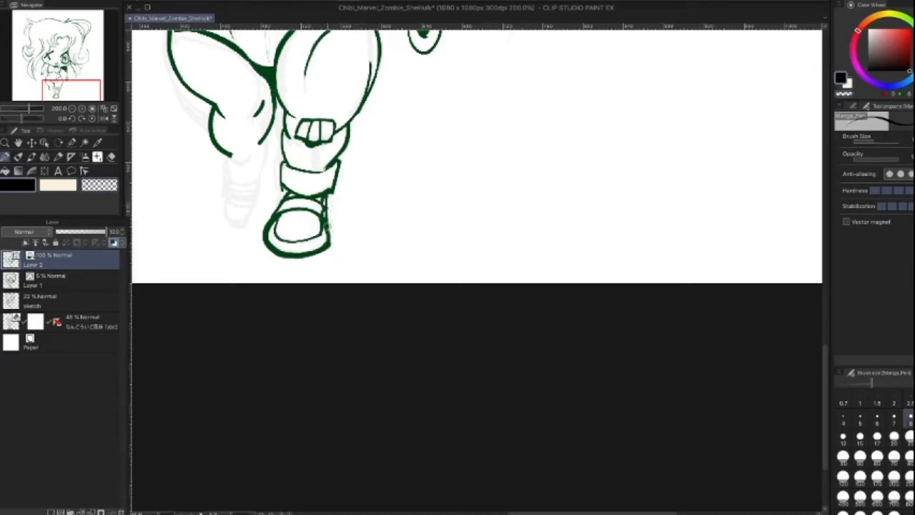
Step: Thicken the inner edge of the front boot's cuff and add fine crease marks using brush size 4
key("bracketright")
left_click_drag(283, 166, 286, 191)
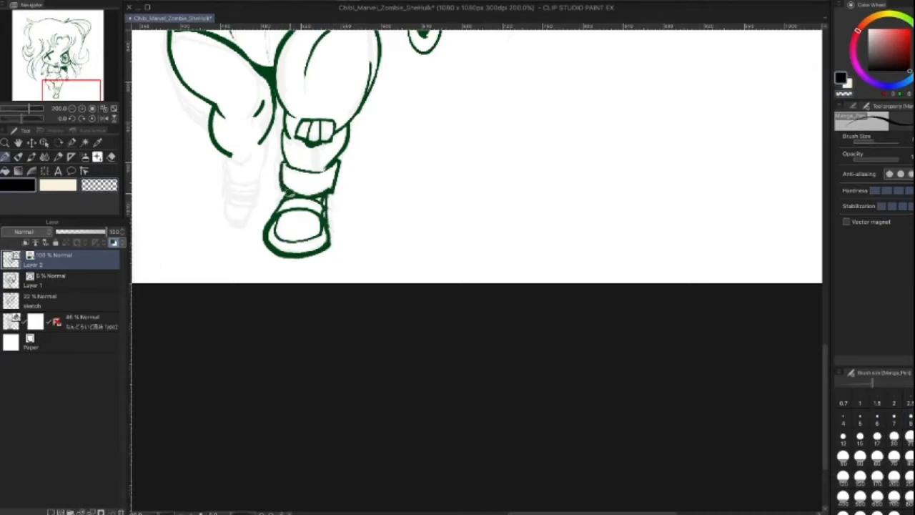
key("bracketleft")
key("bracketleft")
key("bracketleft")
key("bracketleft")
key("bracketleft")
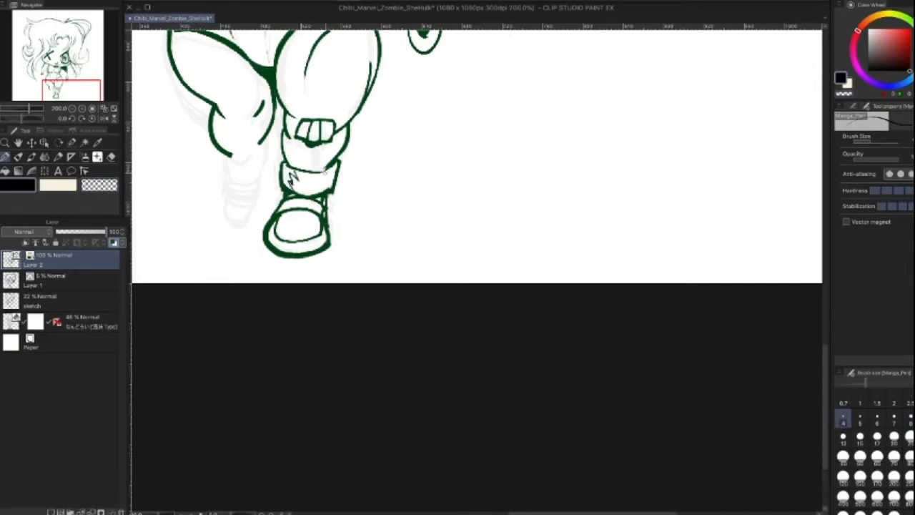
Step: Add crosshatching to the front boot's toe cap and a dark patch on the sole below it
key("bracketright")
key("bracketright")
key("bracketright")
mouse_move(296, 234)
left_mouse_down()
mouse_move(315, 217)
mouse_move(311, 245)
left_mouse_up()
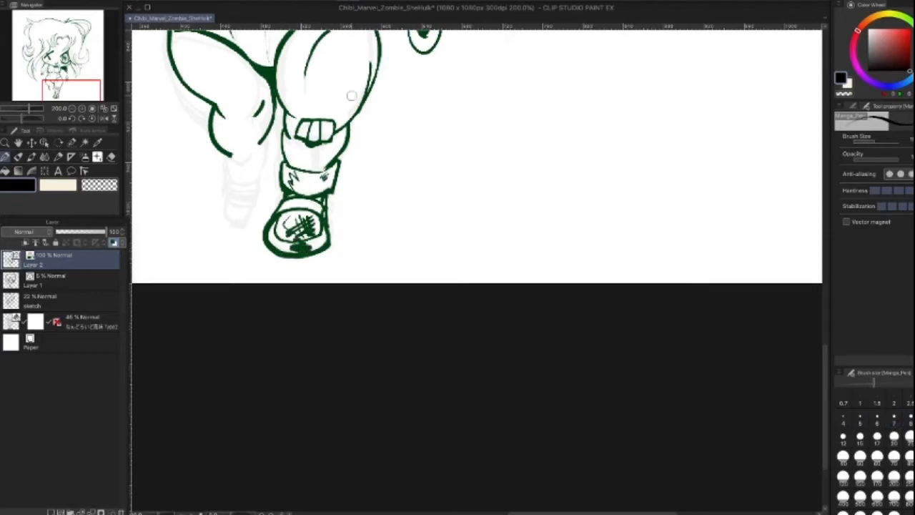
Step: Ink the lower calf and ankle outline of the rear leg over the faint sketch
key("bracketright")
left_click_drag(226, 157, 249, 164)
left_click_drag(274, 135, 256, 186)
mouse_move(226, 153)
left_mouse_down()
mouse_move(255, 184)
mouse_move(253, 204)
left_mouse_up()
Step: Ink the line across the bottom of the rear leg's calf above the boot
key("bracketright")
key("bracketright")
key("bracketright")
key("bracketright")
key("bracketright")
key("bracketright")
key("bracketleft")
key("bracketleft")
key("bracketleft")
key("bracketleft")
mouse_move(226, 170)
left_mouse_down()
mouse_move(245, 186)
mouse_move(259, 179)
left_mouse_up()
Step: Finish the small rear boot with a dark toe, clearing light areas with transparent colour
key("bracketleft")
key("c")
key("bracketleft")
key("bracketleft")
key("bracketleft")
key("bracketleft")
key("bracketleft")
key("bracketleft")
mouse_move(245, 215)
left_mouse_down()
mouse_move(272, 206)
mouse_move(246, 215)
mouse_move(267, 203)
mouse_move(241, 204)
mouse_move(259, 187)
left_mouse_up()
key("bracketright")
key("bracketright")
key("bracketright")
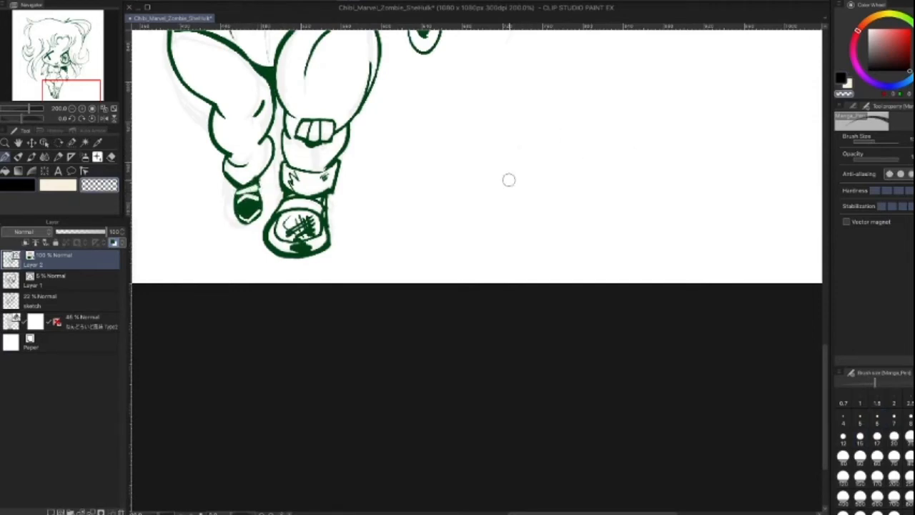
Step: Redraw the rear leg's outer thigh outline with a heavier stroke at brush size 15
scroll(491, 187, "up", 2)
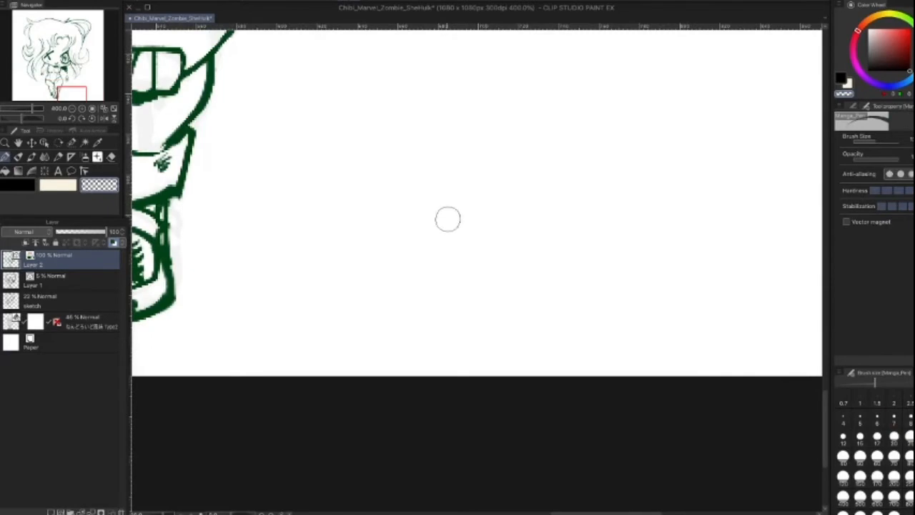
key("space")
scroll(560, 349, "down", 6)
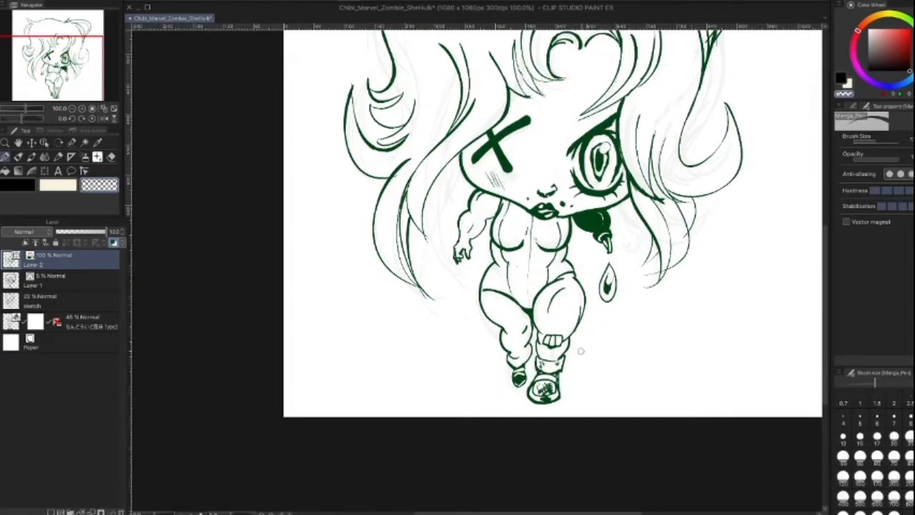
key("bracketright")
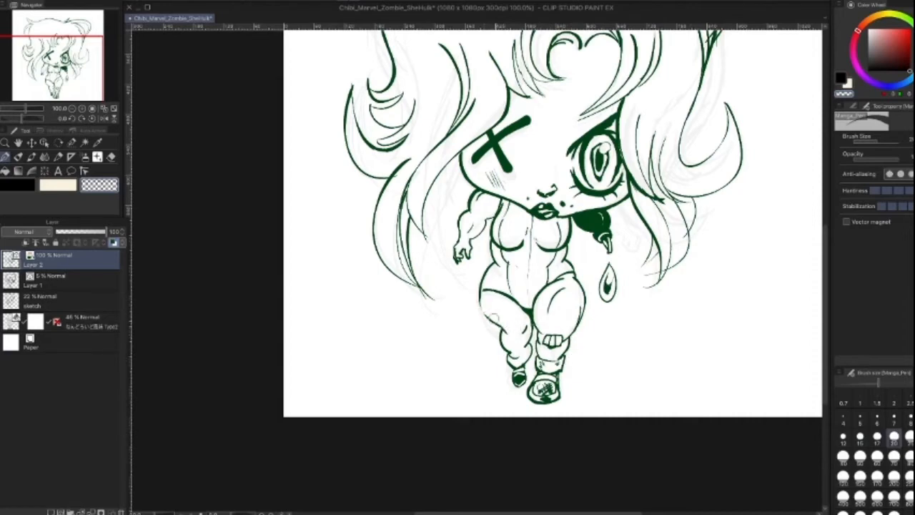
left_click(17, 184)
left_click(860, 437)
mouse_move(482, 288)
left_mouse_down()
mouse_move(480, 312)
mouse_move(510, 334)
left_mouse_up()
left_click(99, 185)
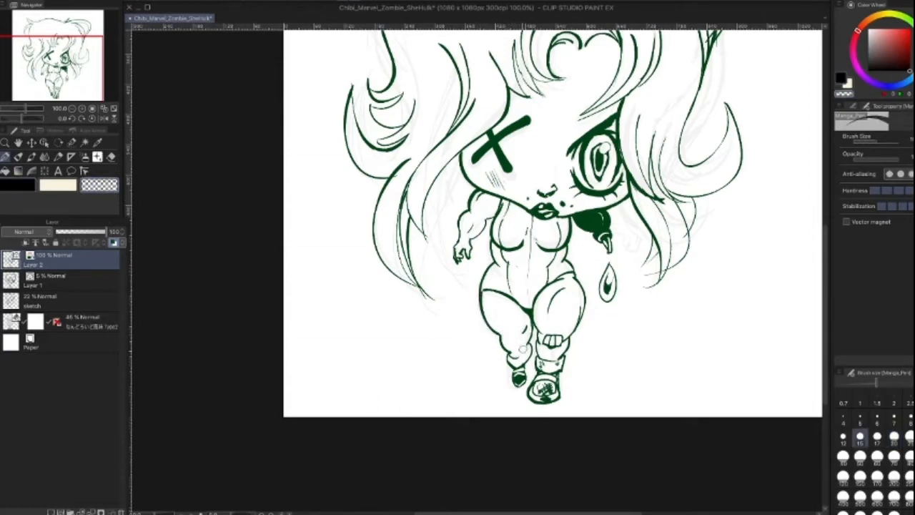
left_click(34, 183)
key("bracketright")
key("bracketright")
left_click_drag(515, 353, 525, 353)
key("ctrl+z")
Step: Ink a curved contour line inside the rear leg's upper thigh with a smaller brush
key("bracketleft")
key("bracketleft")
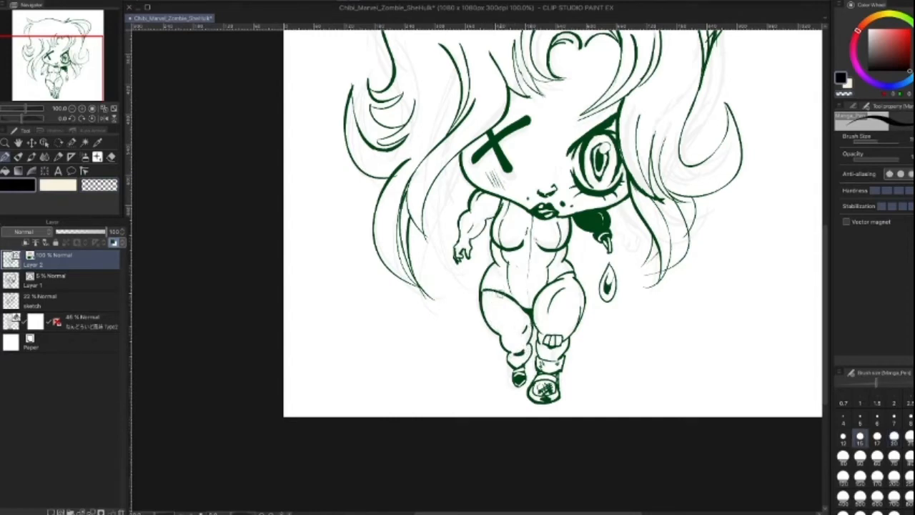
key("bracketleft")
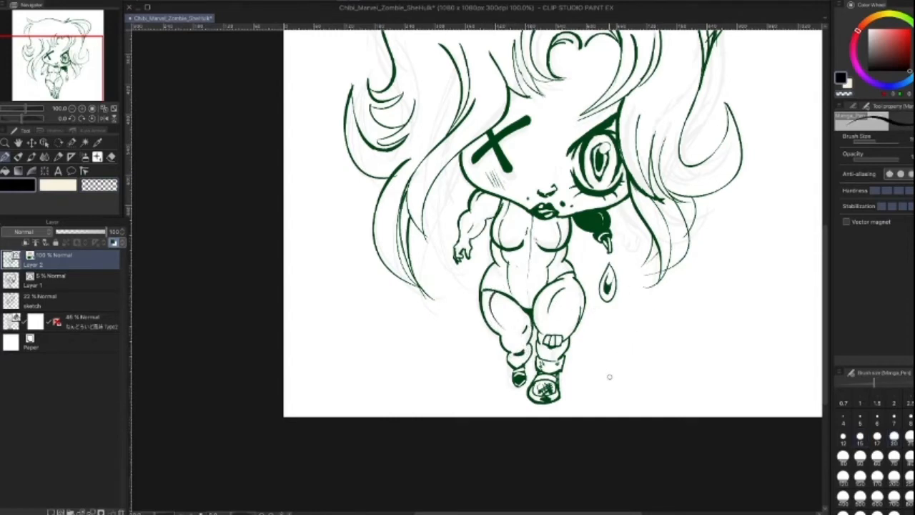
Step: Ink short vertical stripes around the rear leg's ankle and tidy their edges with transparent colour
key("bracketleft")
mouse_move(507, 350)
left_mouse_down()
mouse_move(517, 368)
mouse_move(530, 362)
left_mouse_up()
key("ctrl+z")
key("c")
key("bracketright")
key("bracketright")
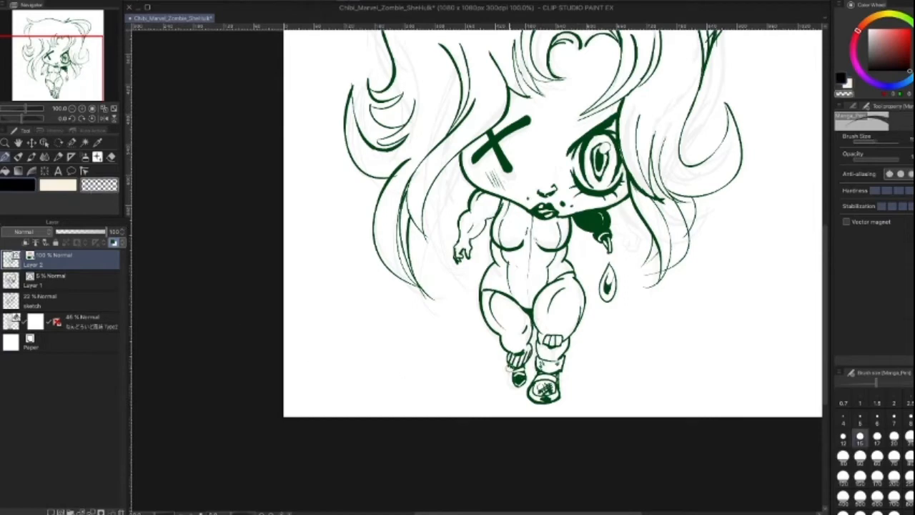
key("bracketleft")
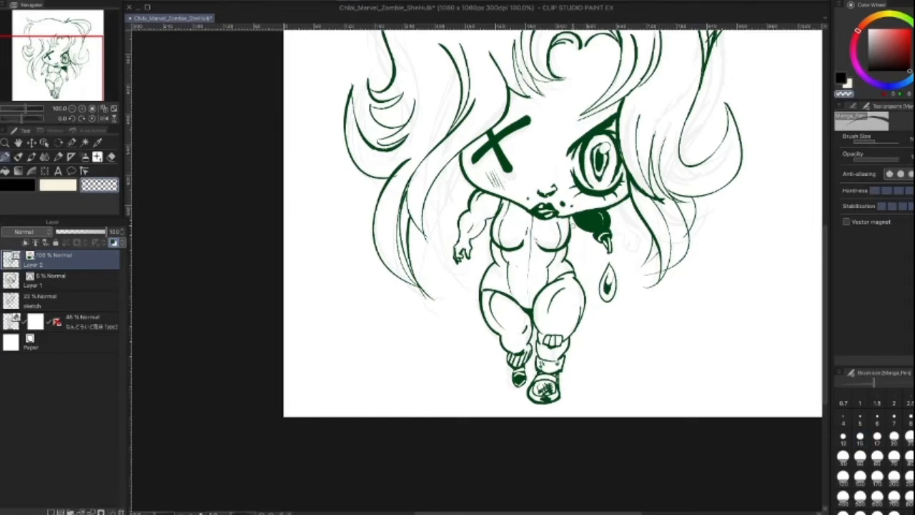
Step: Fill a dark shadow shape on the hip above the rear leg in the main colour
left_click(25, 184)
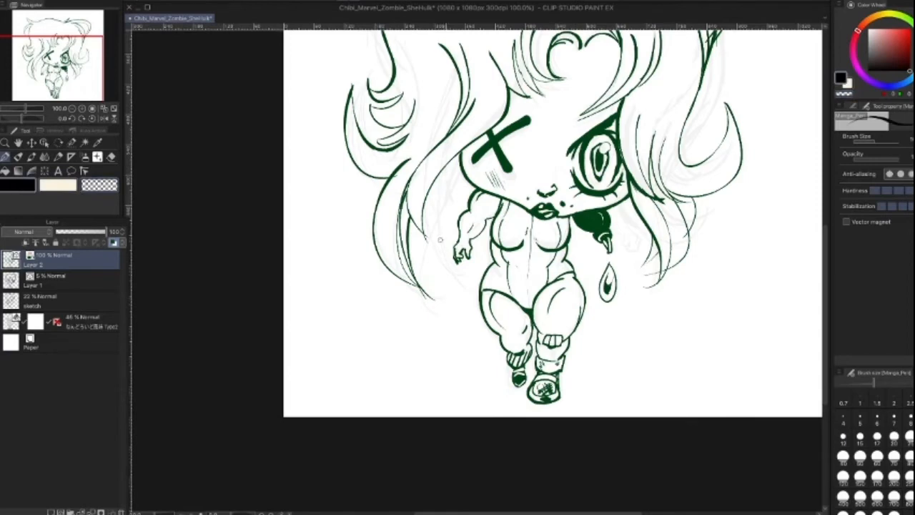
key("bracketright")
key("bracketright")
key("bracketright")
key("bracketright")
key("bracketright")
key("bracketright")
key("bracketright")
key("bracketleft")
mouse_move(495, 270)
left_mouse_down()
mouse_move(492, 283)
mouse_move(506, 290)
left_mouse_up()
key("bracketleft")
key("bracketleft")
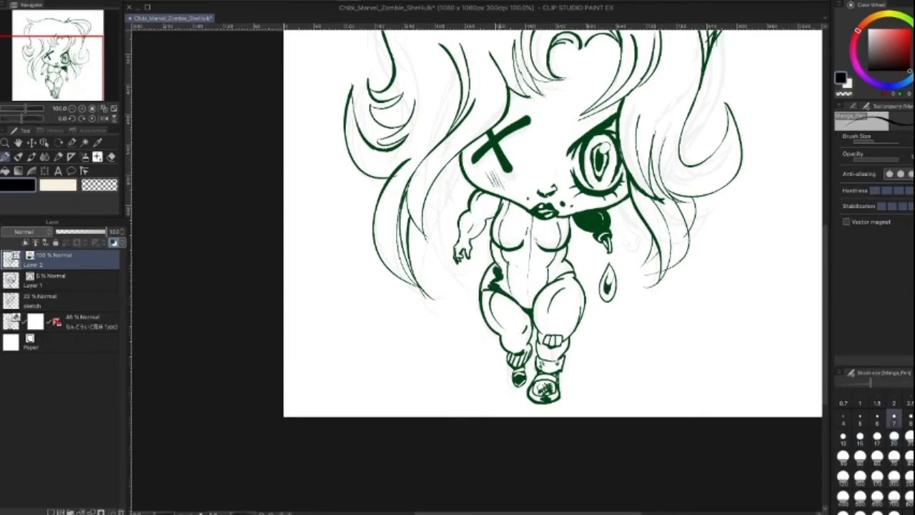
Step: Fill a matching dark shadow shape on the opposite hip above the front leg
key("bracketright")
key("bracketright")
key("bracketright")
left_click_drag(558, 260, 562, 274)
key("bracketleft")
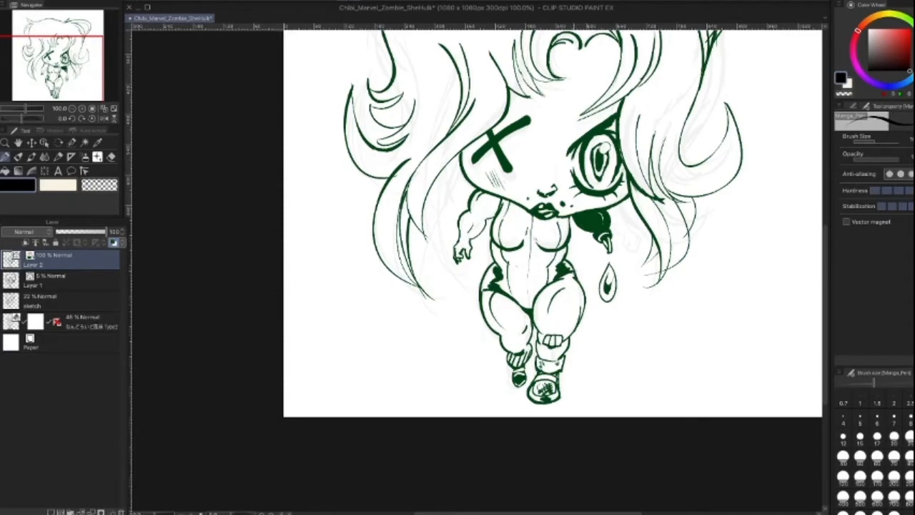
Step: Thicken the chest's side contour and lower curve next to the complete arm
key("bracketright")
key("bracketright")
key("bracketleft")
key("bracketleft")
left_click_drag(495, 218, 496, 243)
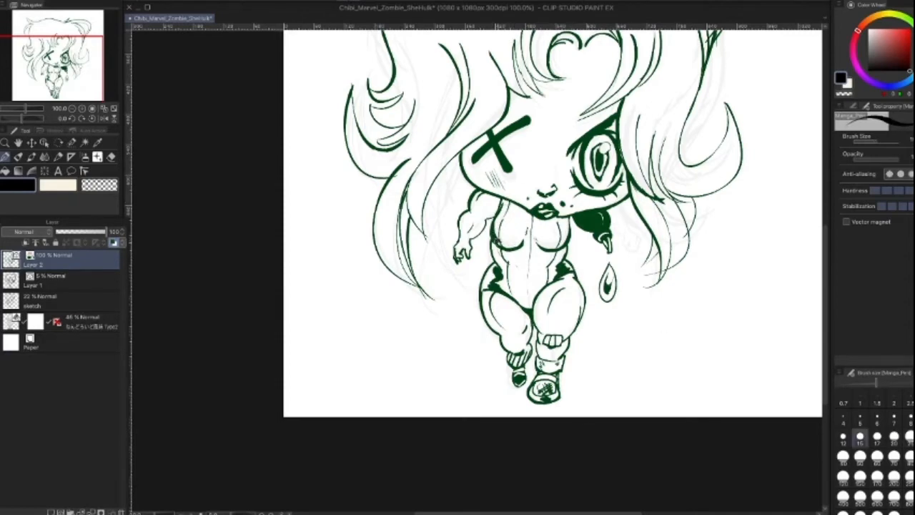
key("bracketleft")
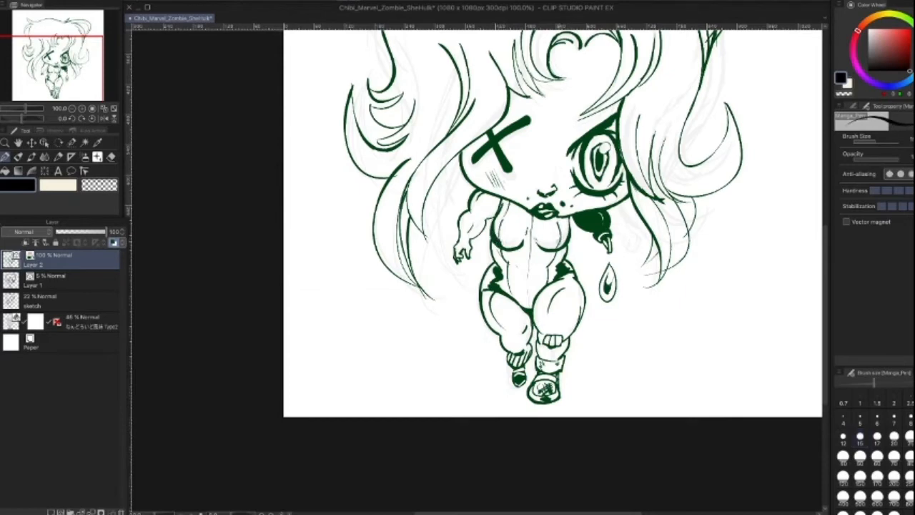
Step: Thicken the chest contour beside the severed arm and trim the ink with transparent colour
key("bracketright")
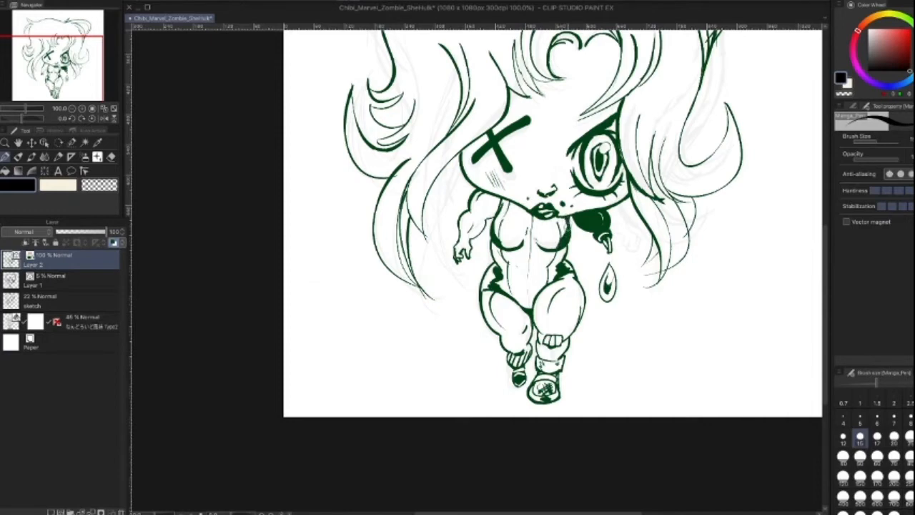
key("bracketleft")
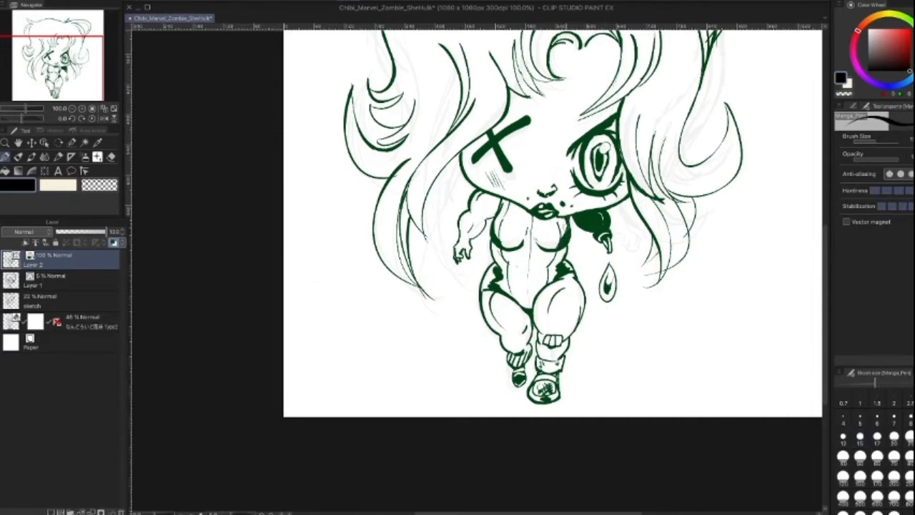
key("bracketleft")
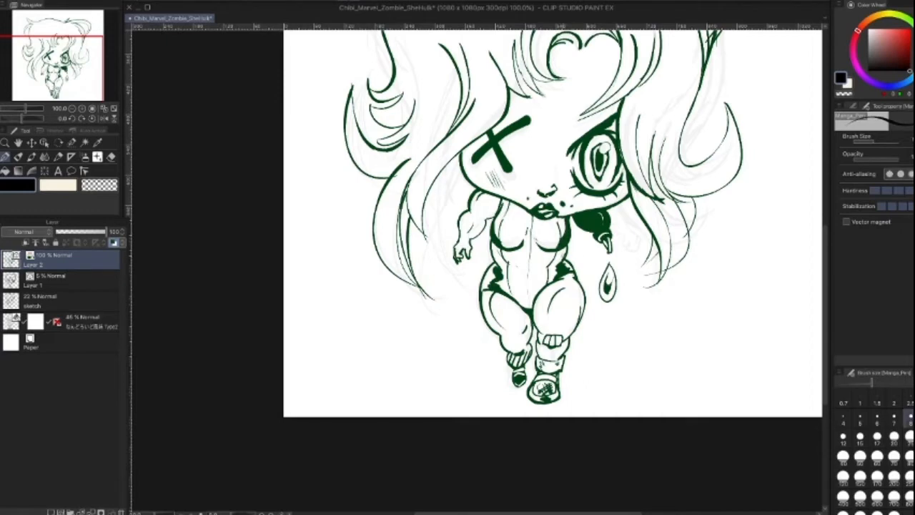
key("c")
key("bracketright")
key("bracketright")
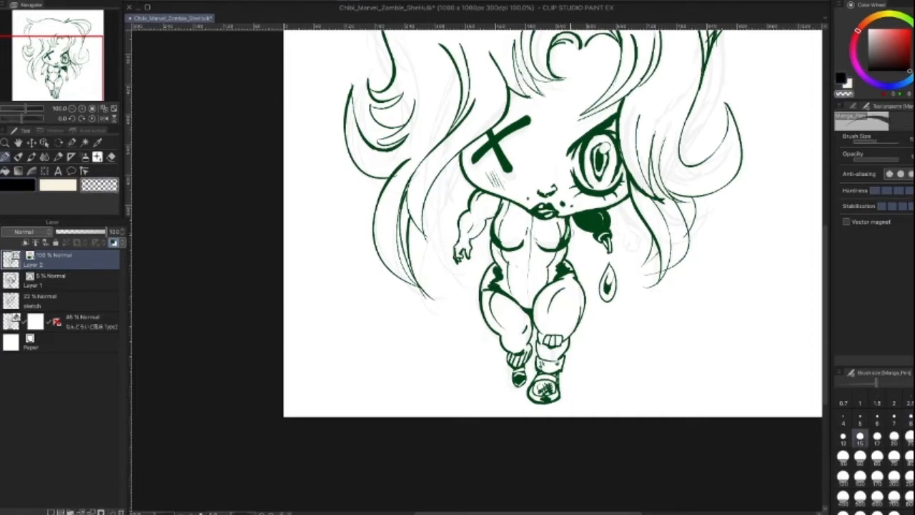
key("bracketleft")
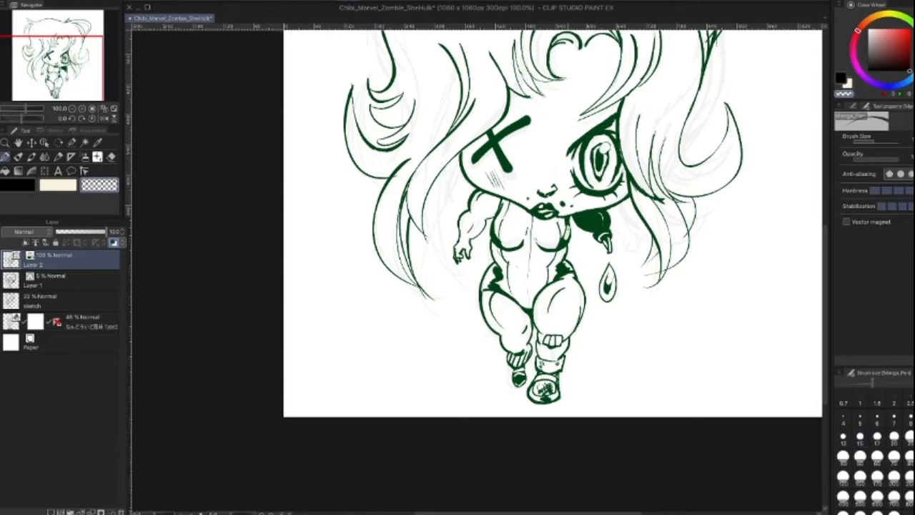
Step: Ink a small severed hand with spread fingers on the ground beside the front boot in the main colour
key("c")
key("bracketleft")
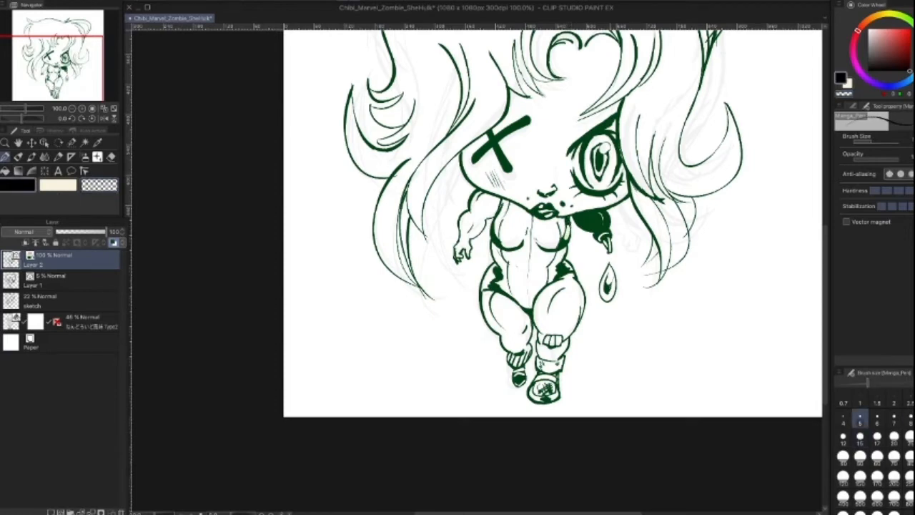
key("bracketright")
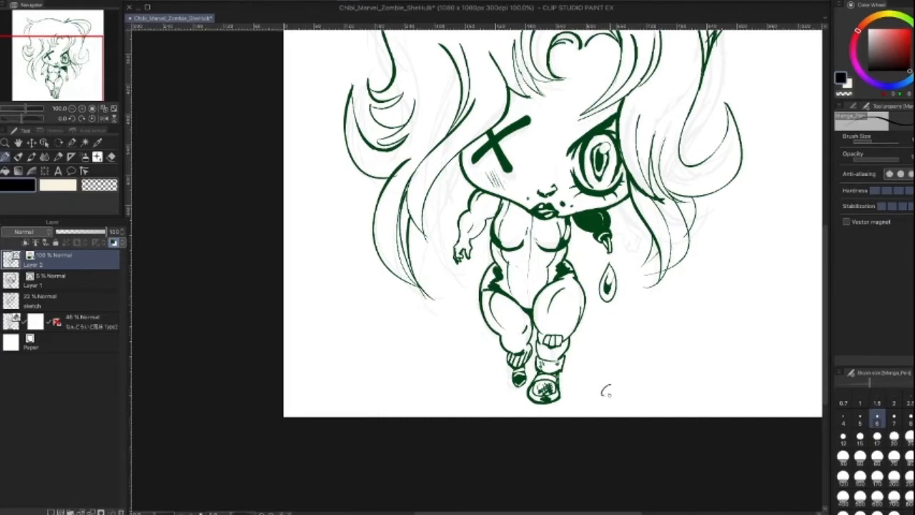
left_click_drag(617, 368, 437, 199)
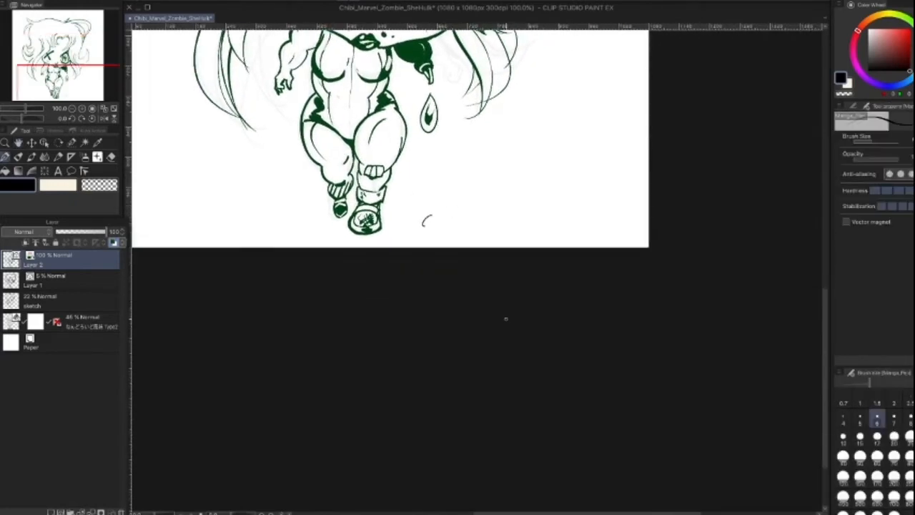
scroll(506, 318, "down", 1)
scroll(505, 311, "up", 2)
key("bracketright")
key("bracketleft")
mouse_move(359, 196)
left_mouse_down()
mouse_move(360, 212)
mouse_move(386, 180)
mouse_move(396, 191)
mouse_move(393, 213)
mouse_move(373, 219)
mouse_move(357, 208)
mouse_move(384, 193)
left_mouse_up()
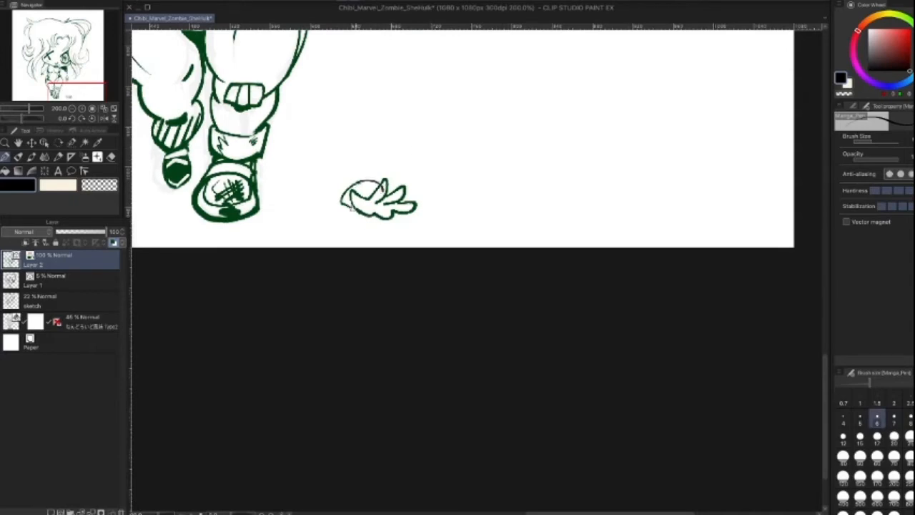
Step: Thicken the wrist edge of the severed hand and rough in a puddle contour around it
mouse_move(579, 235)
left_mouse_down()
mouse_move(656, 381)
mouse_move(479, 310)
mouse_move(487, 301)
left_mouse_up()
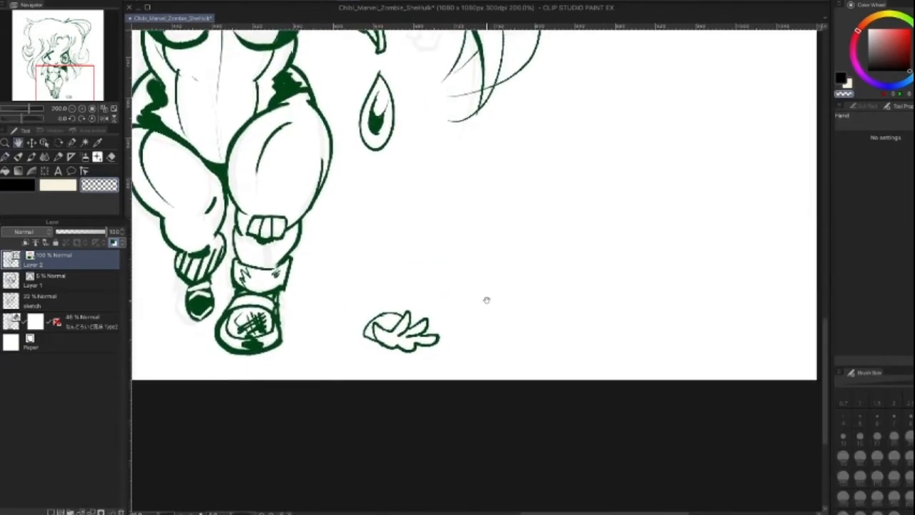
key("p")
key("c")
key("bracketleft")
key("bracketleft")
key("bracketleft")
key("bracketright")
key("bracketright")
mouse_move(369, 324)
left_mouse_down()
mouse_move(389, 346)
mouse_move(375, 346)
mouse_move(379, 315)
mouse_move(366, 329)
mouse_move(379, 314)
mouse_move(347, 349)
mouse_move(286, 364)
mouse_move(394, 366)
left_mouse_up()
Step: Undo the rough puddle contour and redraw a thin, wide puddle outline around the severed hand
key("bracketleft")
key("bracketleft")
key("bracketleft")
key("bracketleft")
key("bracketleft")
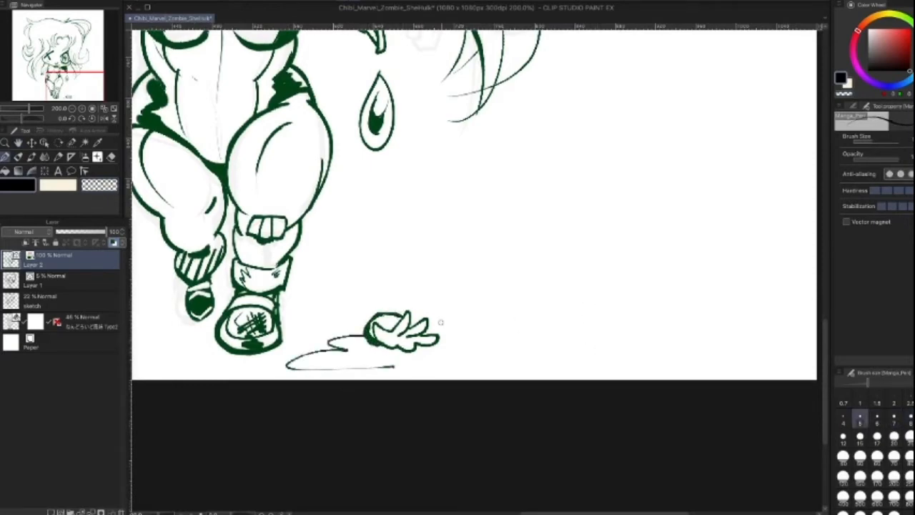
key("ctrl+z")
mouse_move(365, 331)
left_mouse_down()
mouse_move(339, 329)
mouse_move(279, 351)
mouse_move(395, 359)
left_mouse_up()
key("ctrl+z")
mouse_move(368, 331)
left_mouse_down()
mouse_move(346, 320)
mouse_move(329, 359)
mouse_move(505, 346)
mouse_move(409, 327)
left_mouse_up()
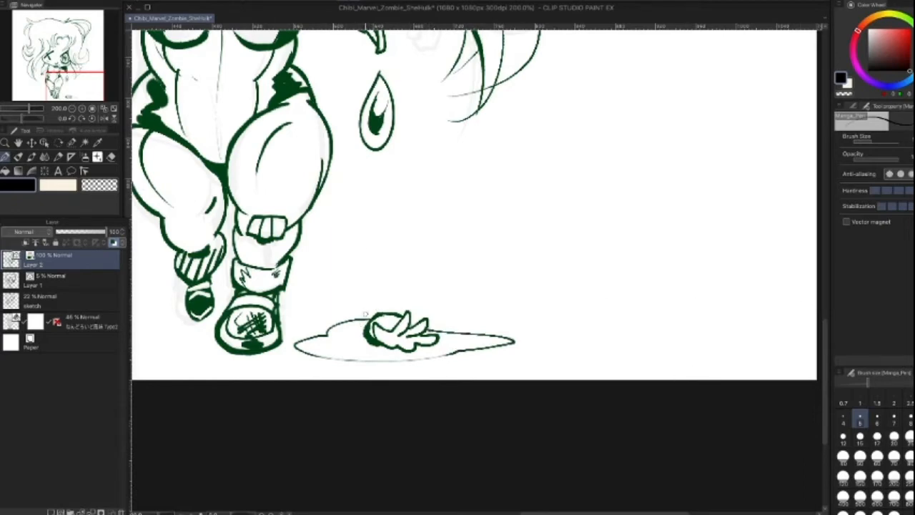
Step: Ink three splash drops rising above the puddle and trim their base with transparent colour
mouse_move(358, 316)
left_mouse_down()
mouse_move(341, 287)
mouse_move(356, 314)
left_mouse_up()
mouse_move(380, 286)
left_mouse_down()
mouse_move(395, 252)
mouse_move(379, 286)
left_mouse_up()
left_click(100, 185)
key("bracketright")
key("bracketright")
left_click_drag(361, 322, 359, 318)
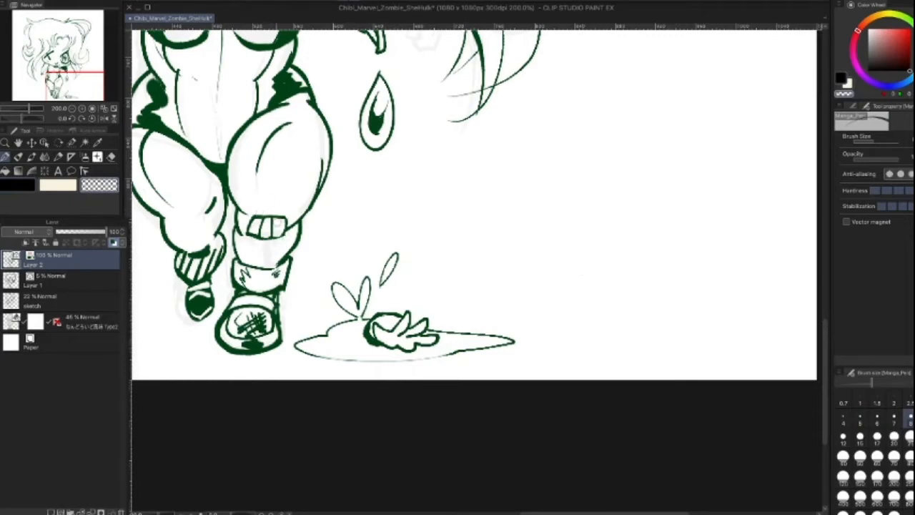
Step: Erase the boxy patch below the front knee and redraw it as a rounded, tilted bandage
key("]")
key("]")
mouse_move(262, 212)
left_mouse_down()
mouse_move(280, 216)
mouse_move(262, 219)
mouse_move(262, 227)
mouse_move(282, 217)
mouse_move(275, 237)
mouse_move(273, 215)
mouse_move(285, 223)
mouse_move(281, 235)
mouse_move(259, 240)
mouse_move(246, 227)
left_mouse_up()
left_click(18, 184)
key("[")
key("[")
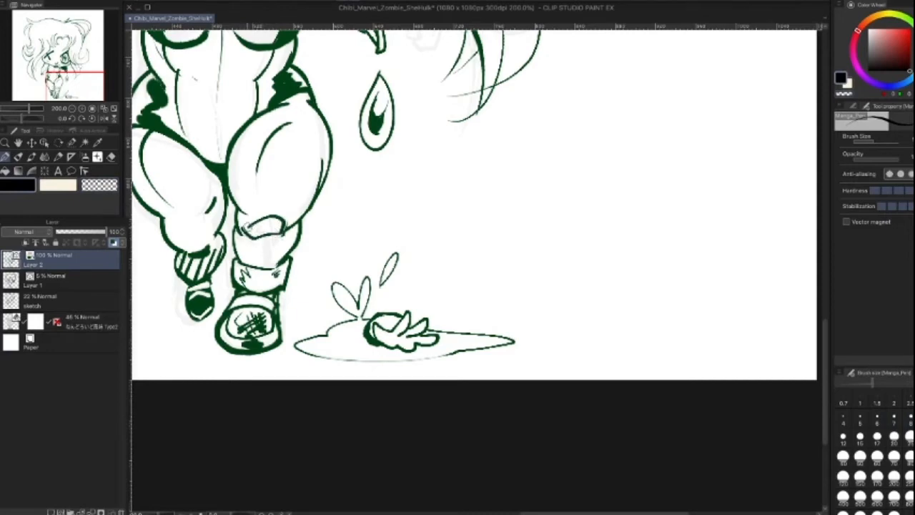
key("]")
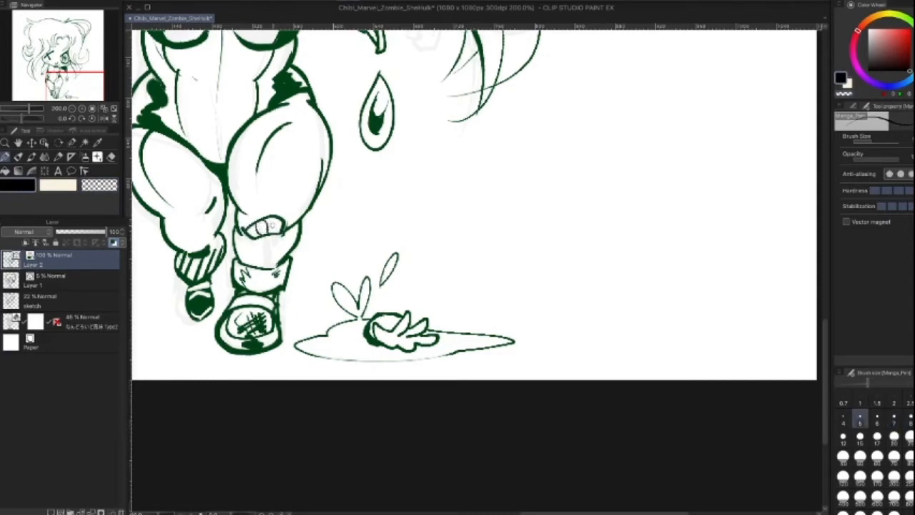
key("]")
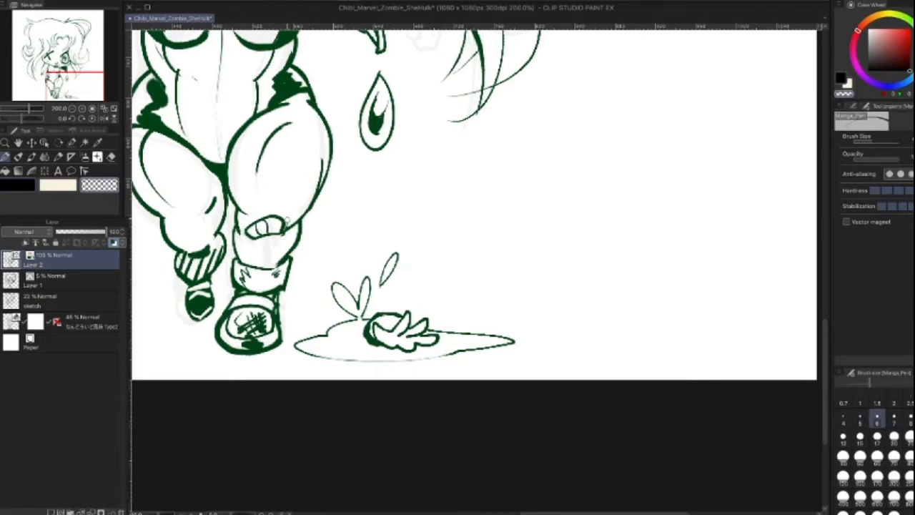
key("]")
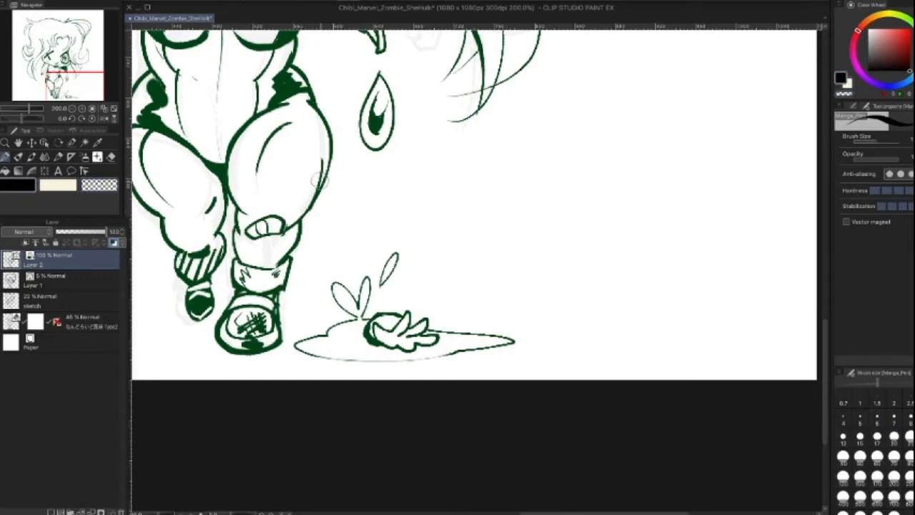
Step: Darken the lower leg's side next to the bandage and hatch the area above the boot cuff
left_click_drag(293, 229, 290, 216)
mouse_move(239, 240)
left_mouse_down()
mouse_move(244, 257)
mouse_move(257, 262)
mouse_move(246, 243)
mouse_move(266, 266)
mouse_move(286, 263)
left_mouse_up()
key("[")
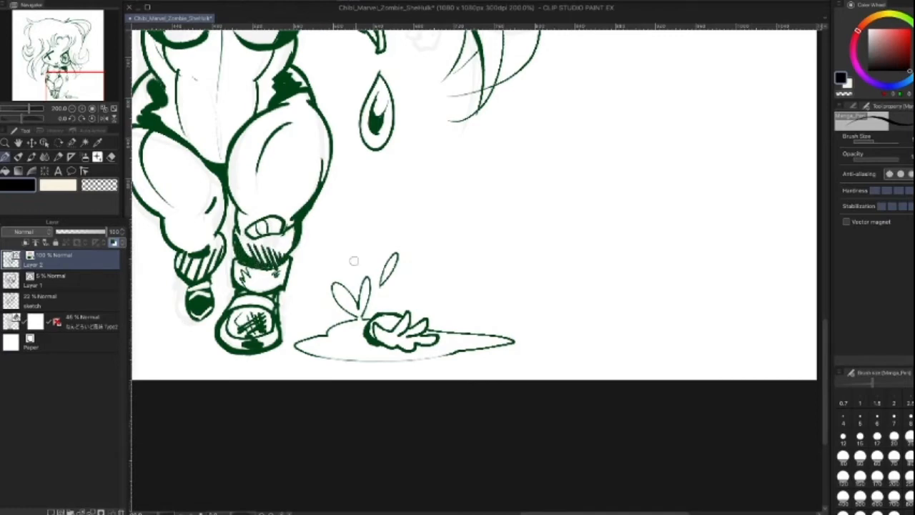
Step: Ink a thick notch and a small dark mark on the face between the crossed-out eye and the nose
scroll(491, 239, "up", 2)
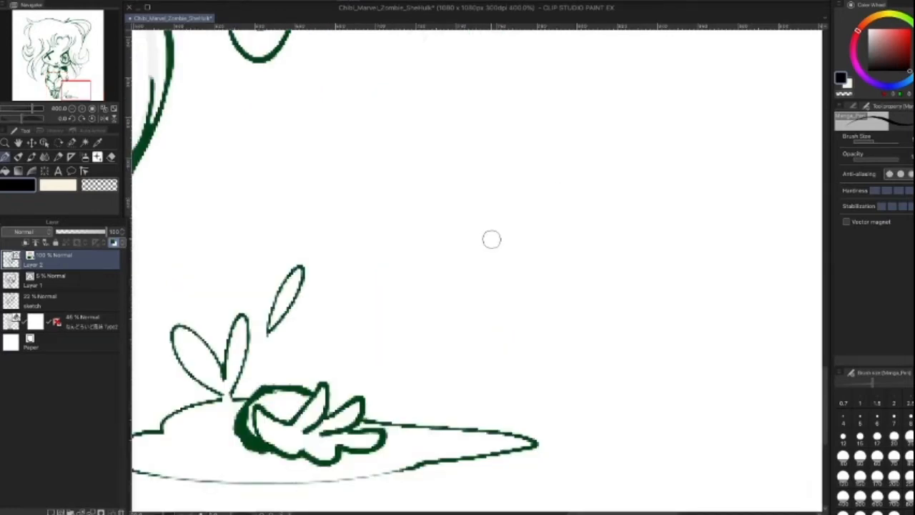
scroll(491, 239, "down", 4)
left_click_drag(529, 208, 502, 364)
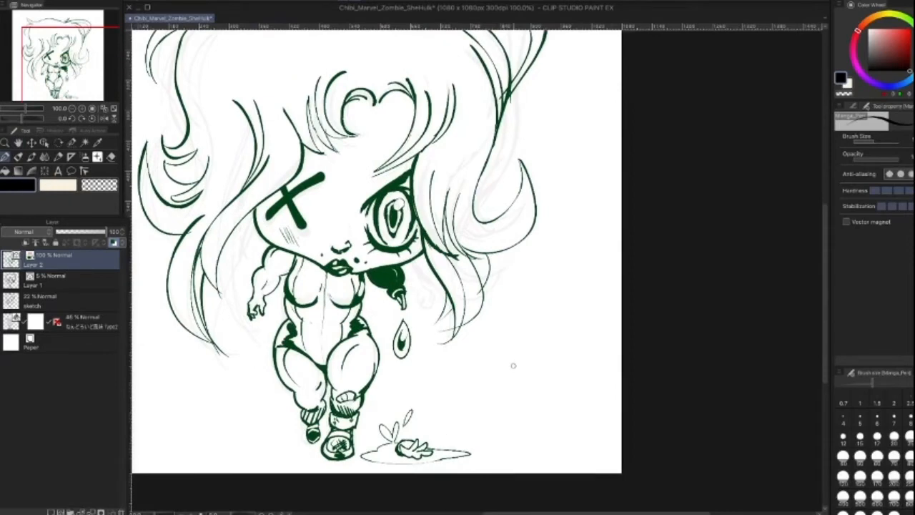
key("space")
mouse_move(507, 364)
left_mouse_down()
mouse_move(598, 417)
mouse_move(587, 399)
mouse_move(573, 406)
left_mouse_up()
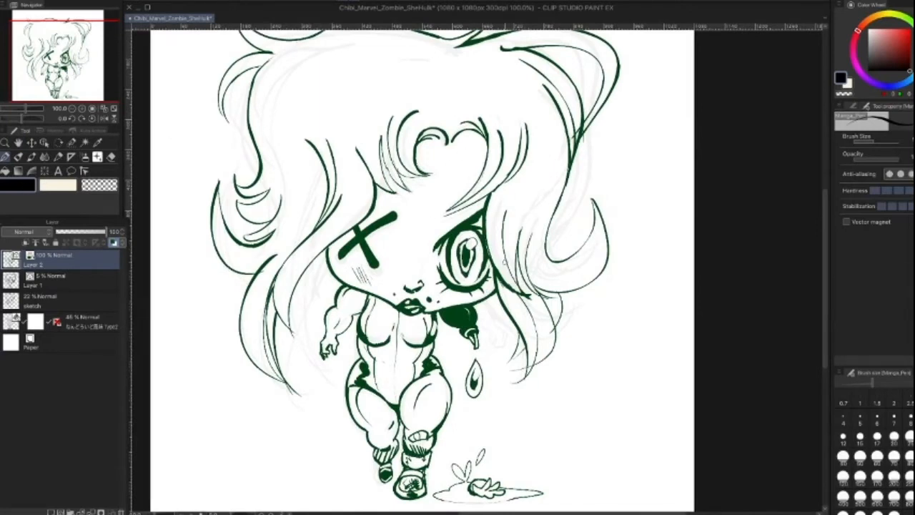
key("bracketright")
left_click_drag(403, 238, 396, 270)
key("bracketright")
key("bracketright")
key("bracketright")
key("bracketleft")
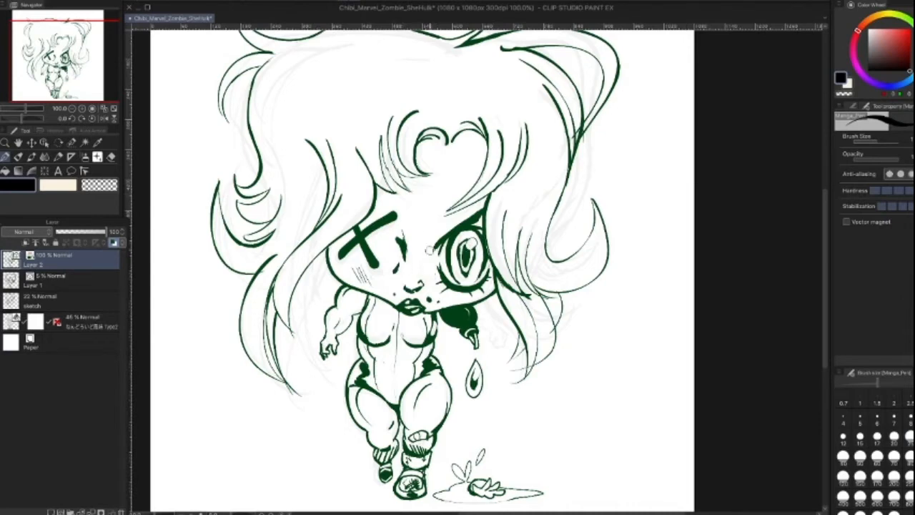
Step: Ink a jagged wound edge around the crossed-out eye, running from the hairline down to the cheek
key("bracketleft")
key("bracketleft")
mouse_move(378, 197)
left_mouse_down()
mouse_move(395, 201)
mouse_move(404, 244)
left_mouse_up()
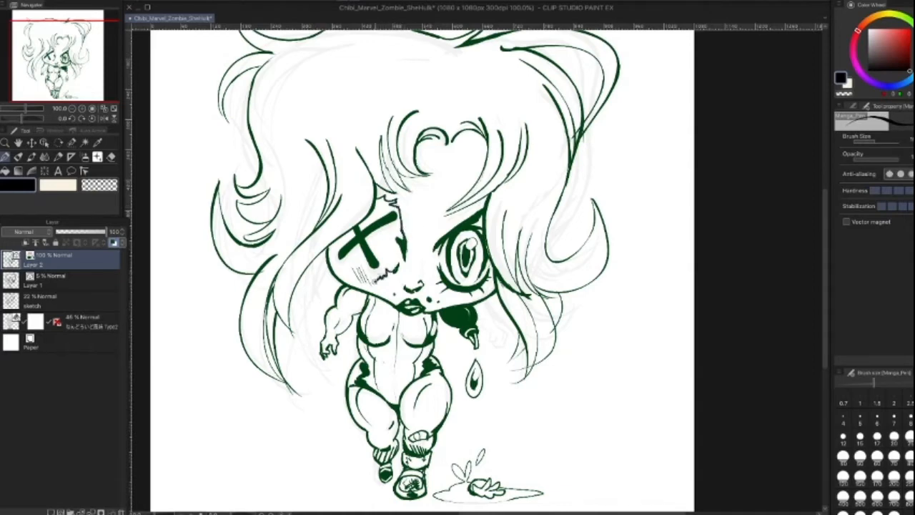
key("bracketleft")
key("bracketleft")
key("bracketright")
key("bracketright")
key("bracketleft")
Step: Trim the wound edge beside the crossed-out eye with transparent colour and re-ink its jagged contour
left_click(100, 185)
key("bracketright")
key("bracketright")
key("bracketright")
key("bracketright")
key("bracketleft")
key("bracketleft")
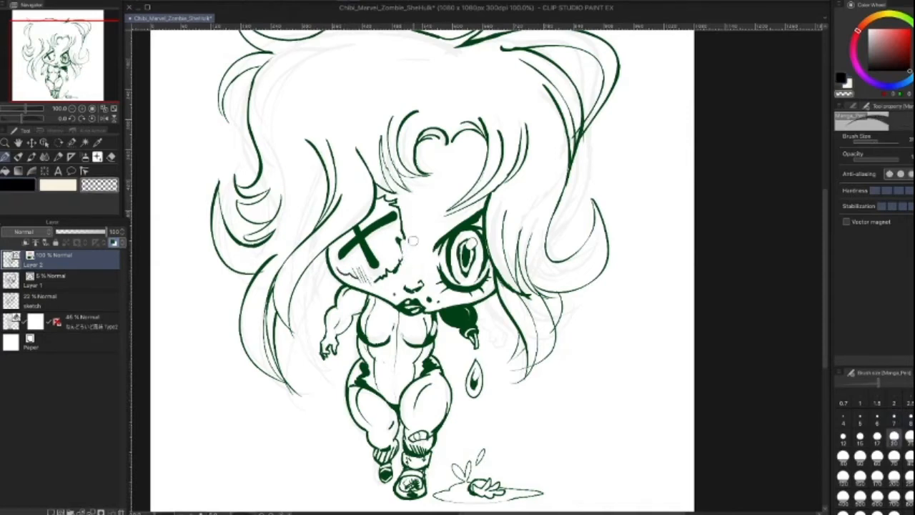
left_click(18, 185)
key("bracketleft")
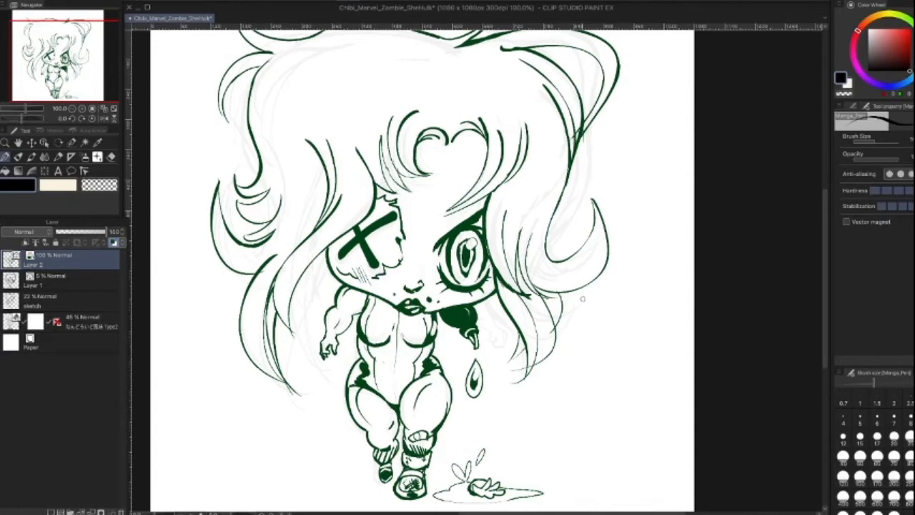
Step: Thicken the half of the heart-shaped forehead curl nearest the crossed-out eye
key("bracketright")
key("bracketright")
key("bracketleft")
mouse_move(416, 144)
left_mouse_down()
mouse_move(429, 129)
mouse_move(448, 134)
left_mouse_up()
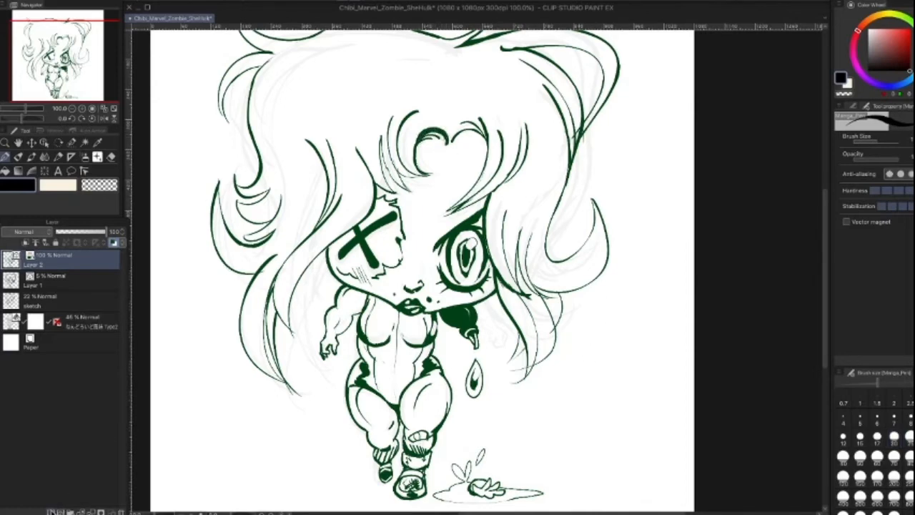
Step: Add a new layer, draw a thin strand line in the side hair, and turn on its layer colour
key("ctrl+shift+n")
key("[")
left_click_drag(301, 158, 297, 217)
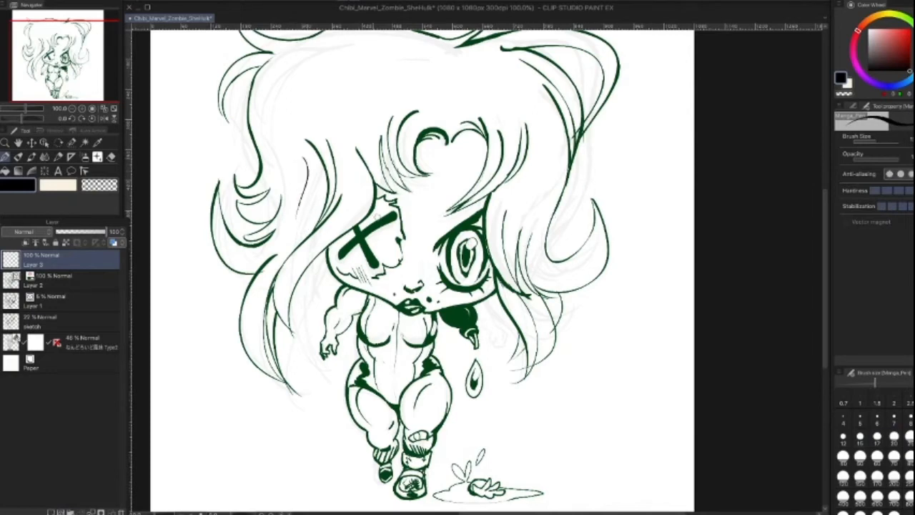
left_click(113, 242)
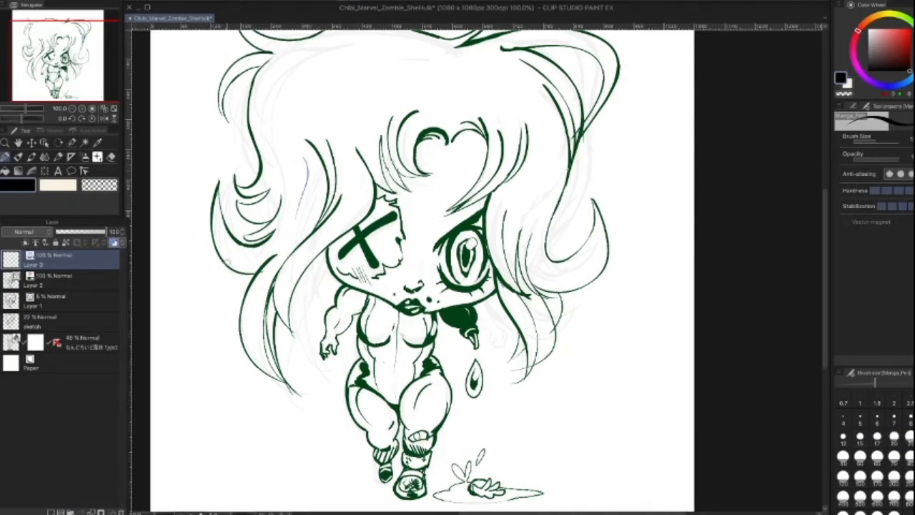
Step: Draw a jagged highlight shape in the hair above the crossed-out eye with a smaller brush
key("[")
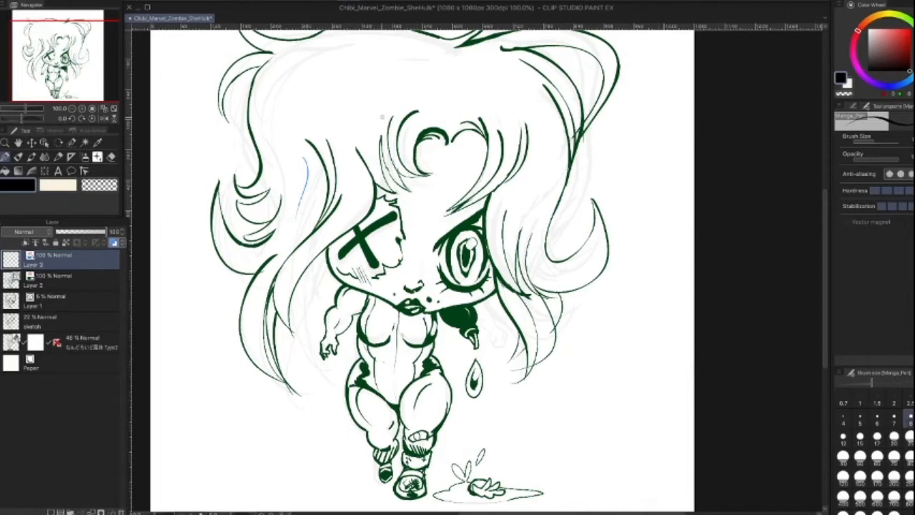
mouse_move(357, 146)
left_mouse_down()
mouse_move(366, 105)
mouse_move(362, 112)
mouse_move(384, 88)
left_mouse_up()
mouse_move(355, 138)
left_mouse_down()
mouse_move(382, 86)
mouse_move(345, 127)
mouse_move(339, 113)
mouse_move(352, 144)
mouse_move(381, 103)
mouse_move(378, 120)
mouse_move(409, 106)
mouse_move(351, 153)
left_mouse_up()
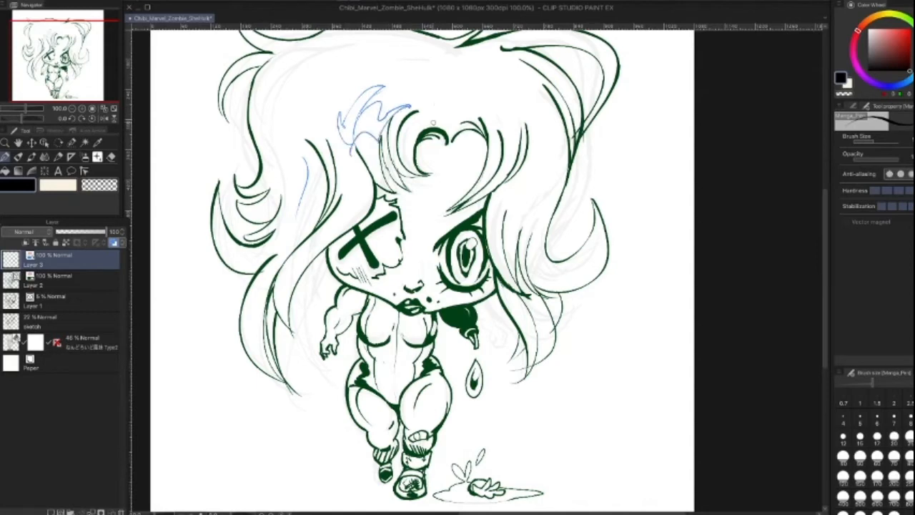
Step: Draw jagged highlight shapes in the hair above and beside the open eye
mouse_move(489, 134)
left_mouse_down()
mouse_move(525, 150)
mouse_move(524, 109)
mouse_move(491, 86)
mouse_move(495, 115)
mouse_move(527, 171)
mouse_move(545, 146)
mouse_move(543, 166)
mouse_move(565, 182)
left_mouse_up()
mouse_move(526, 99)
left_mouse_down()
mouse_move(545, 87)
mouse_move(566, 72)
left_mouse_up()
mouse_move(489, 214)
left_mouse_down()
mouse_move(500, 230)
mouse_move(516, 213)
mouse_move(535, 243)
mouse_move(530, 268)
mouse_move(506, 257)
mouse_move(491, 216)
left_mouse_up()
left_click_drag(547, 204, 544, 253)
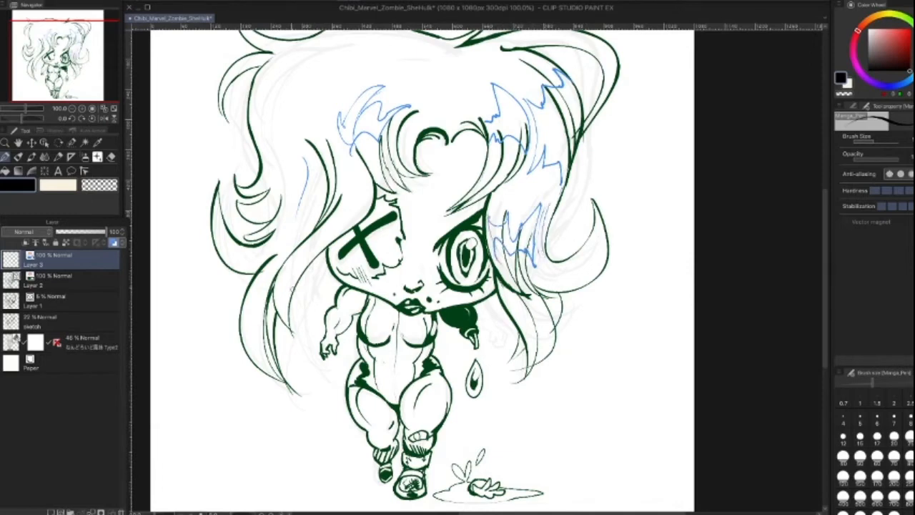
Step: Draw jagged highlight lines in the hair next to the crossed-out eye and on the strand above it
mouse_move(323, 228)
left_mouse_down()
mouse_move(371, 209)
mouse_move(293, 254)
left_mouse_up()
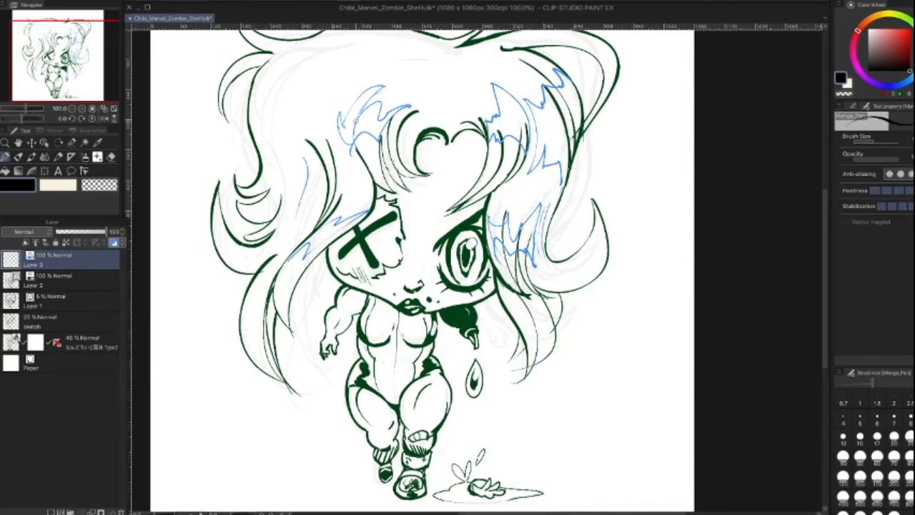
left_click_drag(335, 86, 314, 142)
mouse_move(330, 88)
left_mouse_down()
mouse_move(303, 140)
mouse_move(328, 157)
left_mouse_up()
Step: Rework the outer edge of the upper hair highlight on the open-eye side, trimming it with transparent colour
key("c")
key("]")
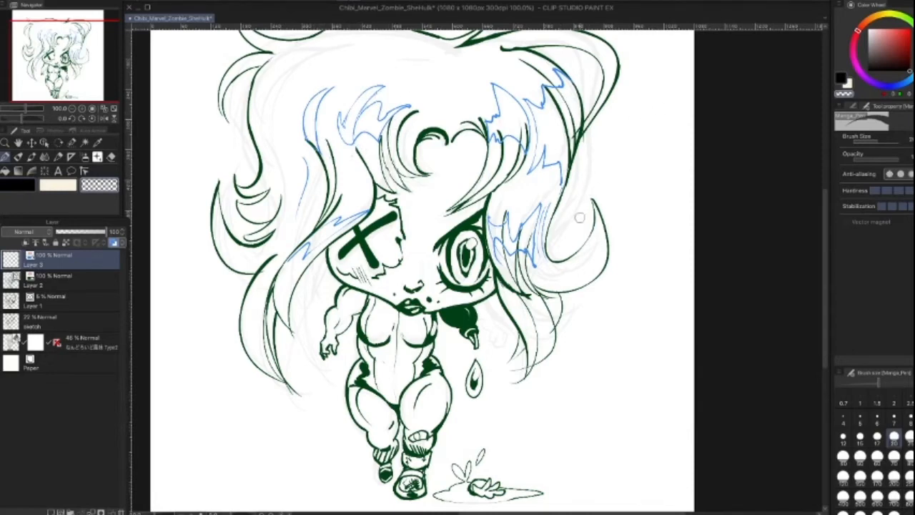
left_click(27, 185)
left_click_drag(571, 72, 555, 186)
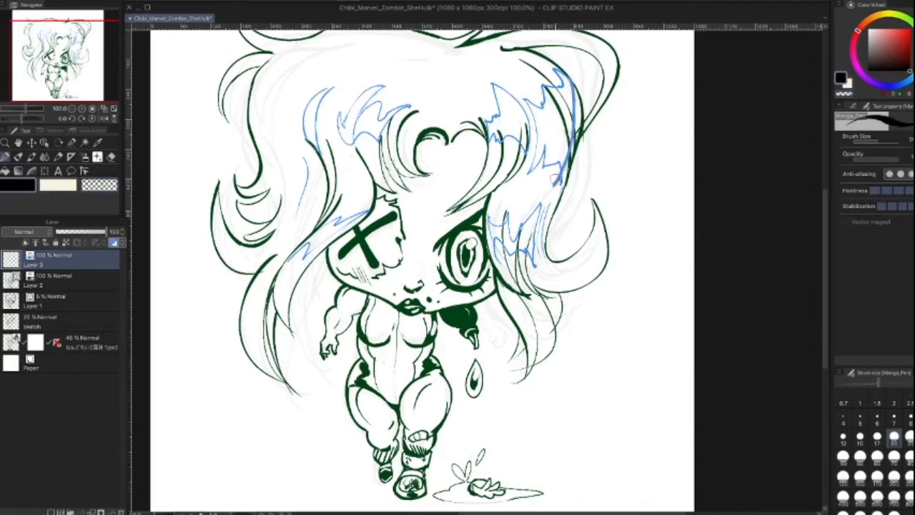
key("c")
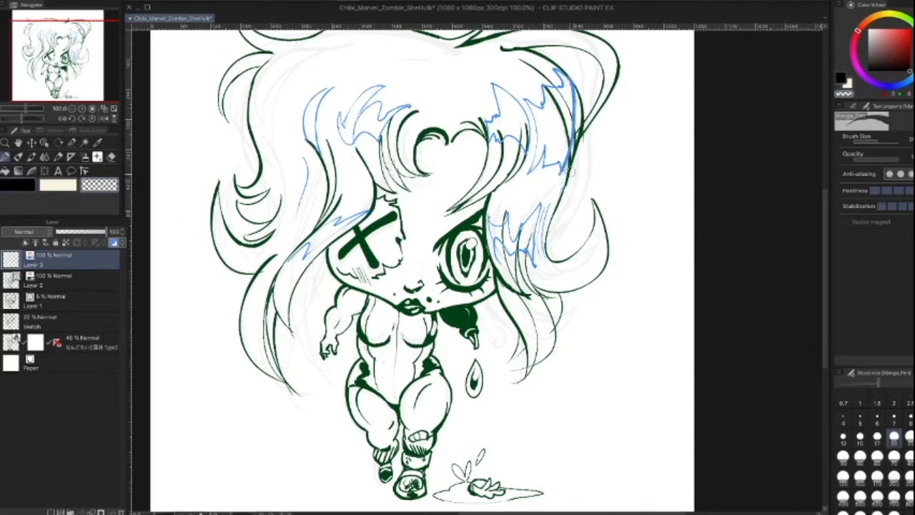
mouse_move(571, 75)
left_mouse_down()
mouse_move(543, 82)
mouse_move(573, 135)
left_mouse_up()
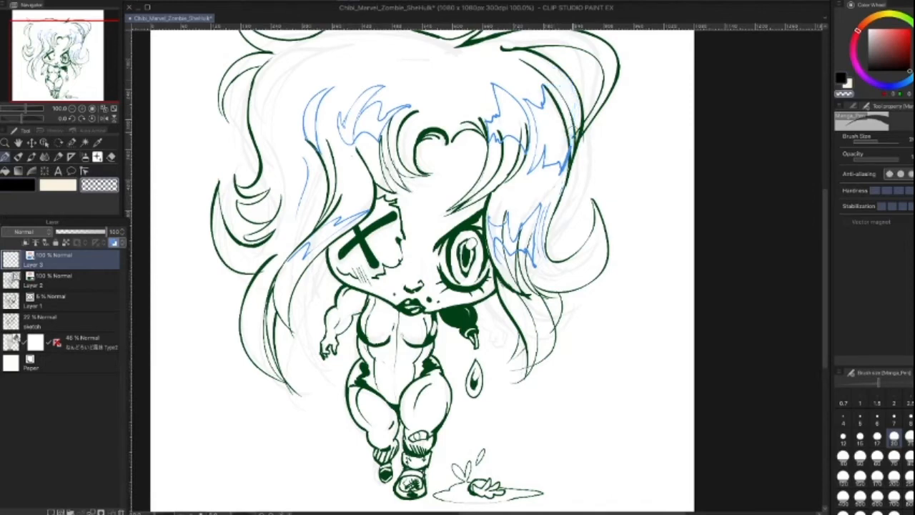
Step: Extend the highlight into the outer hair loop and add a jagged highlight to the lower curl
left_click(17, 184)
mouse_move(547, 91)
left_mouse_down()
mouse_move(567, 72)
mouse_move(588, 77)
mouse_move(573, 46)
mouse_move(599, 107)
mouse_move(570, 150)
left_mouse_up()
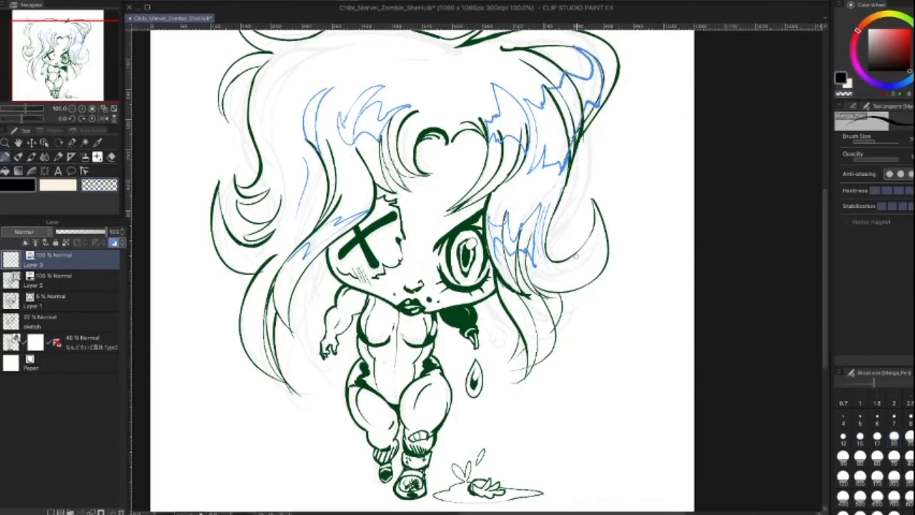
mouse_move(575, 257)
left_mouse_down()
mouse_move(595, 238)
mouse_move(567, 276)
mouse_move(560, 260)
mouse_move(581, 254)
left_mouse_up()
Step: Outline a tall jagged highlight in the outer upper hair on the crossed-out-eye side
mouse_move(301, 90)
left_mouse_down()
mouse_move(296, 146)
mouse_move(276, 182)
mouse_move(263, 136)
mouse_move(284, 83)
mouse_move(328, 61)
left_mouse_up()
left_click_drag(328, 62, 306, 95)
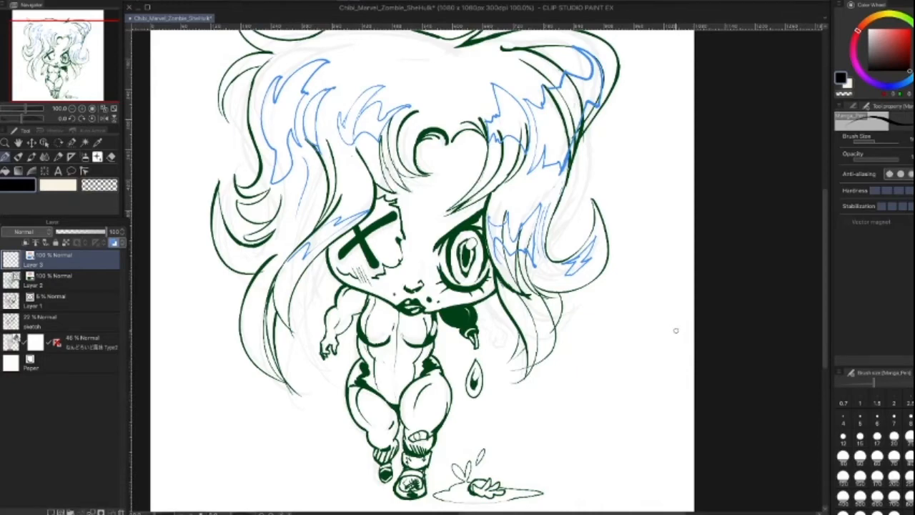
Step: Select the character's torso, legs and feet by painting over them with an enlarged Selection Pen
scroll(521, 333, "up", 1)
scroll(521, 338, "down", 2)
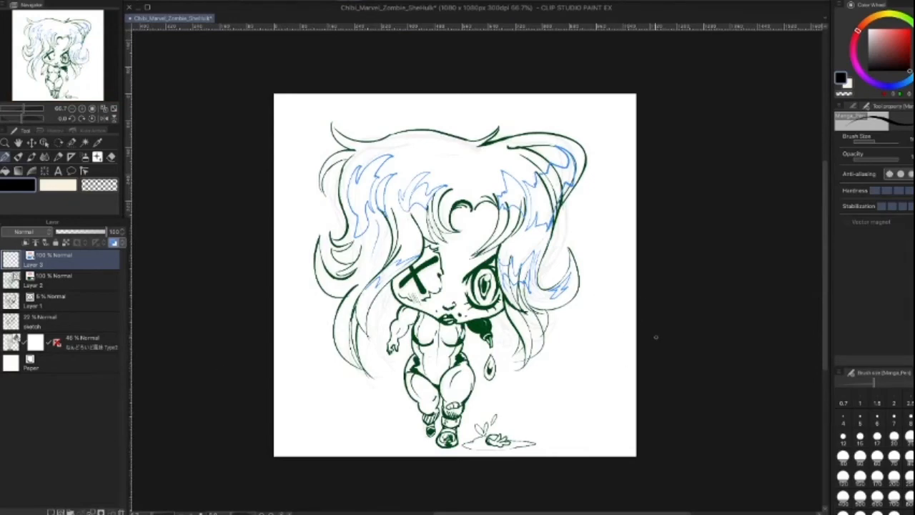
left_click(71, 142)
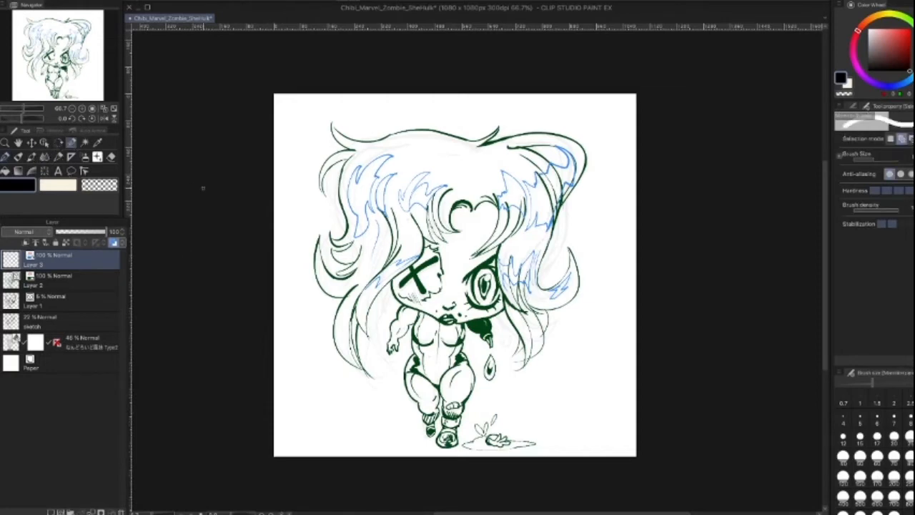
key("bracketright")
key("bracketright")
key("bracketright")
key("bracketright")
key("bracketright")
key("bracketright")
mouse_move(457, 416)
left_mouse_down()
mouse_move(447, 434)
mouse_move(421, 389)
mouse_move(428, 323)
mouse_move(435, 351)
mouse_move(449, 356)
mouse_move(455, 344)
left_mouse_up()
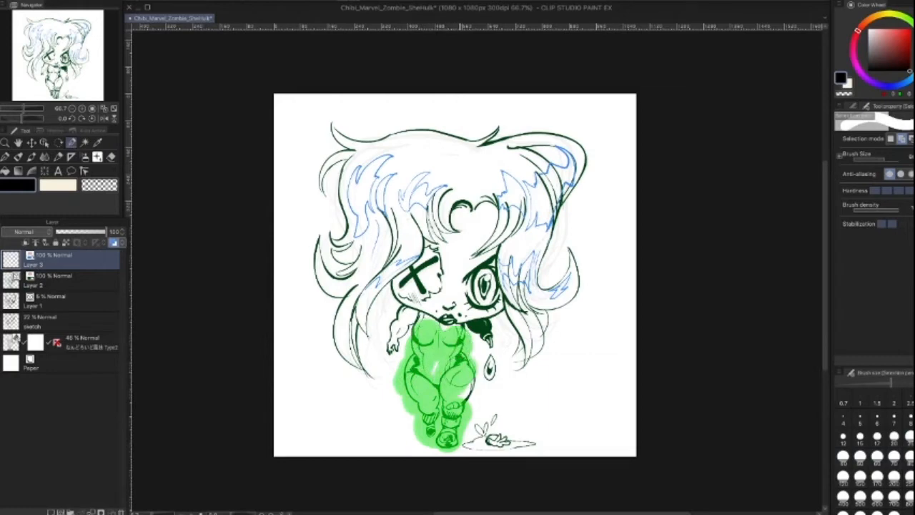
key("bracketleft")
key("bracketleft")
key("bracketleft")
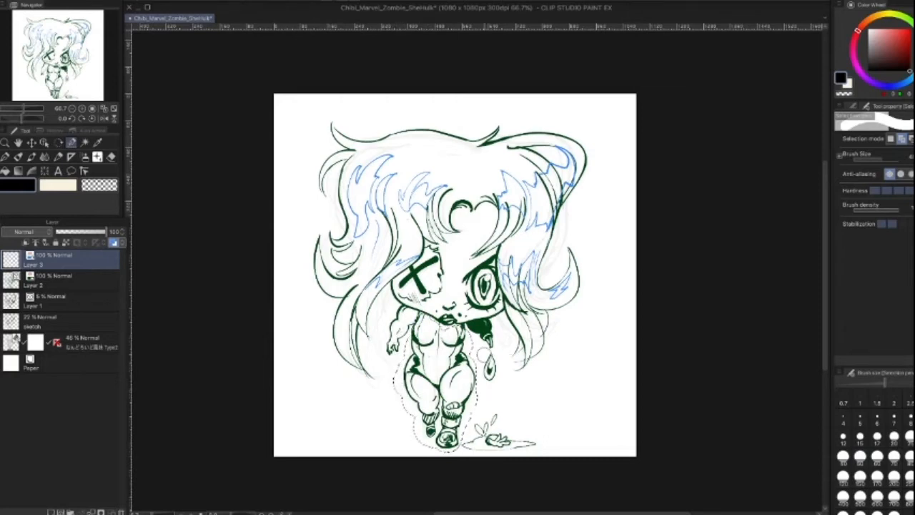
Step: Transform the selected body area on the faint Layer 1
key("ctrl+t")
left_click(501, 190)
left_click(96, 301)
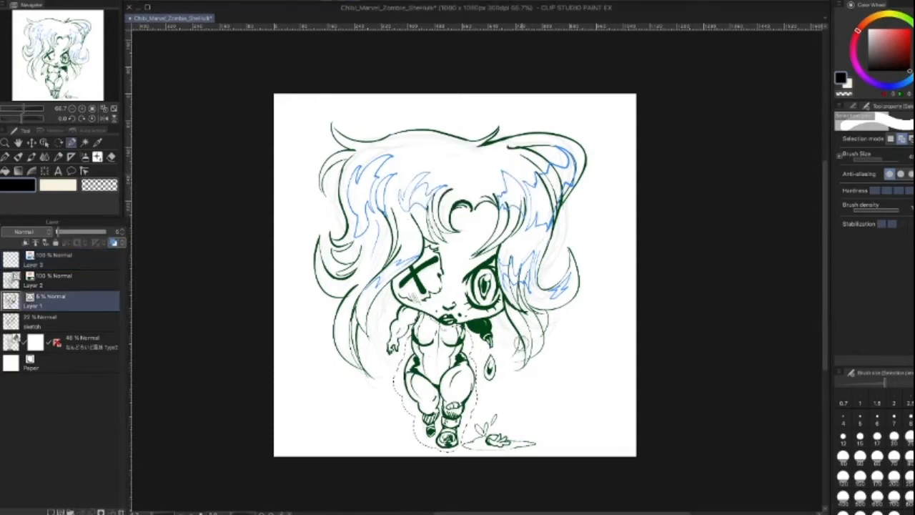
key("ctrl+t")
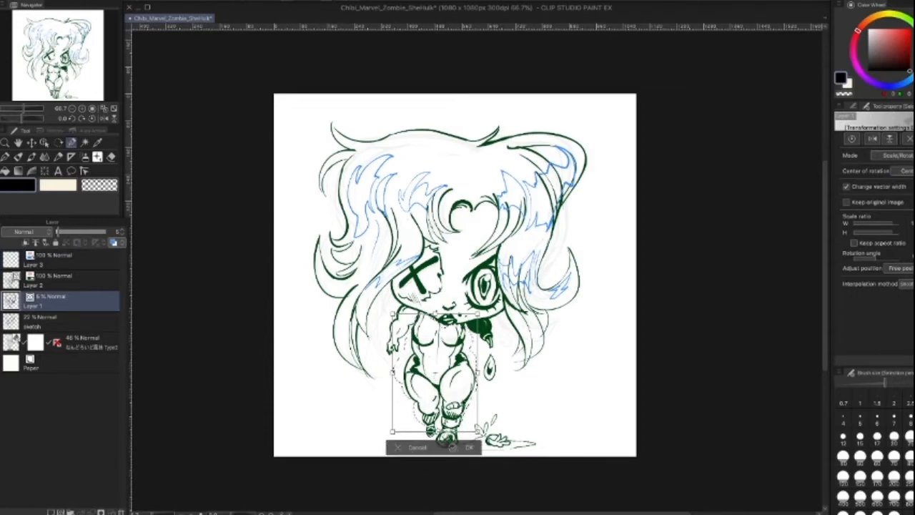
left_click(468, 447)
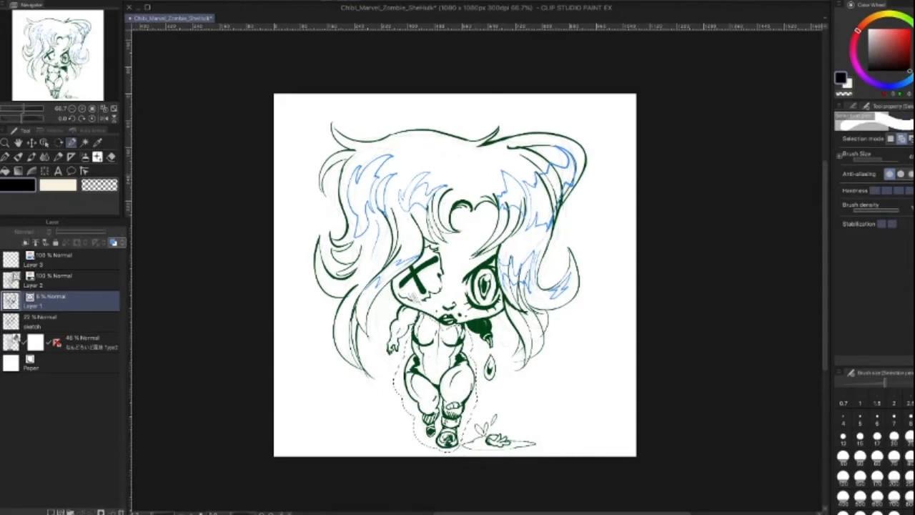
Step: Shorten and slightly tilt the selected body on Layer 2 with a transform
left_click(66, 281)
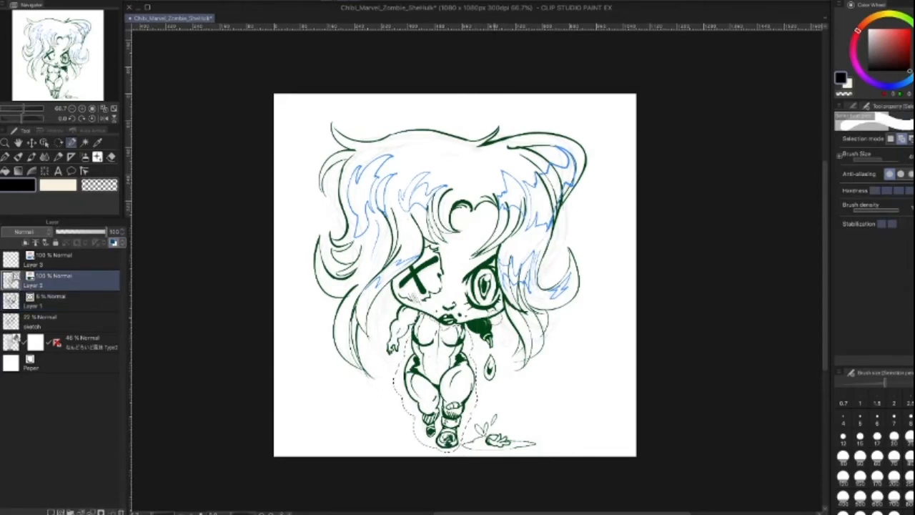
key("ctrl+t")
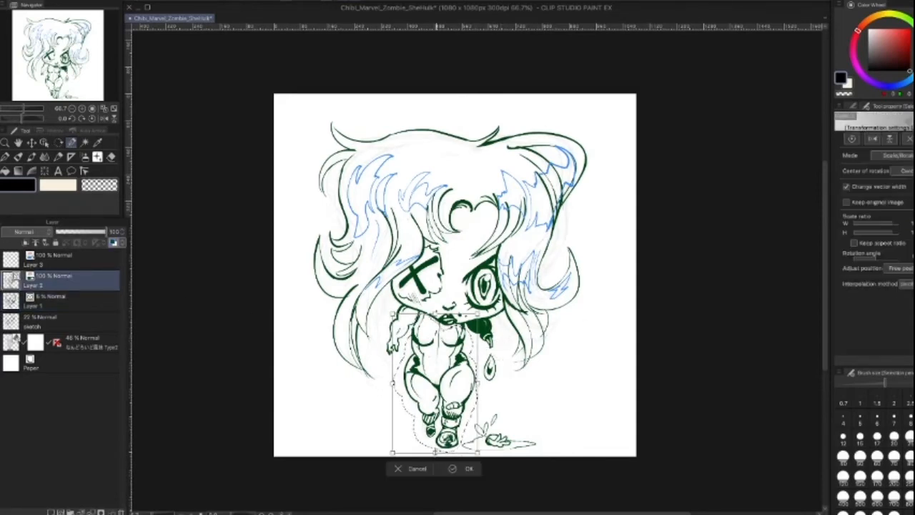
left_click_drag(495, 417, 463, 424)
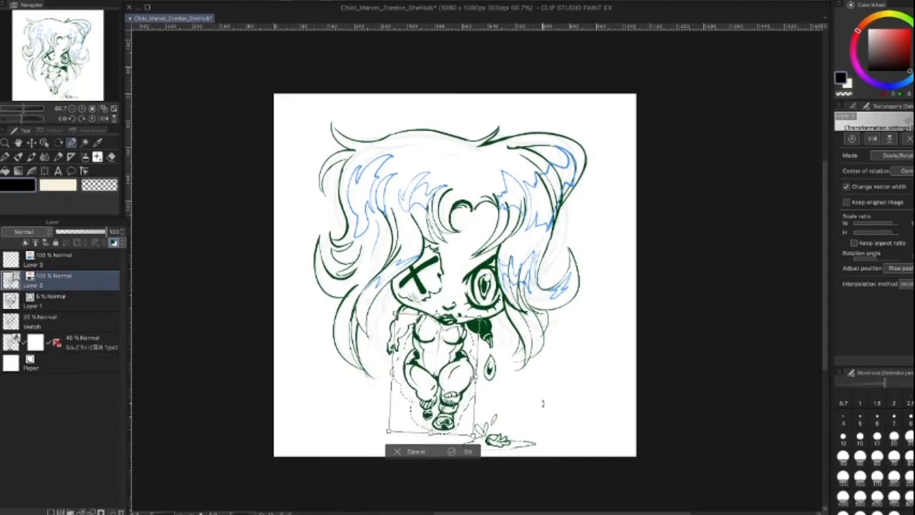
key("Return")
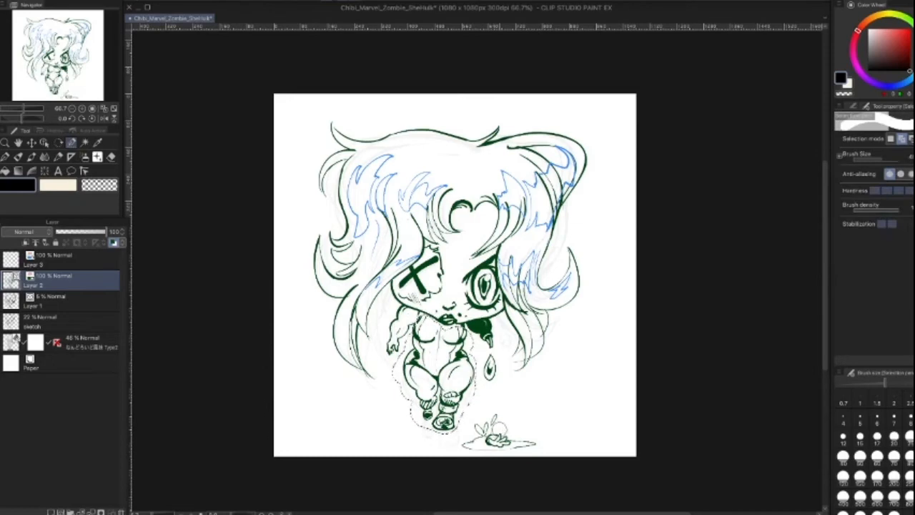
Step: Select the puddle with the severed hand and move it up beside the character's feet
left_click_drag(466, 441, 547, 439)
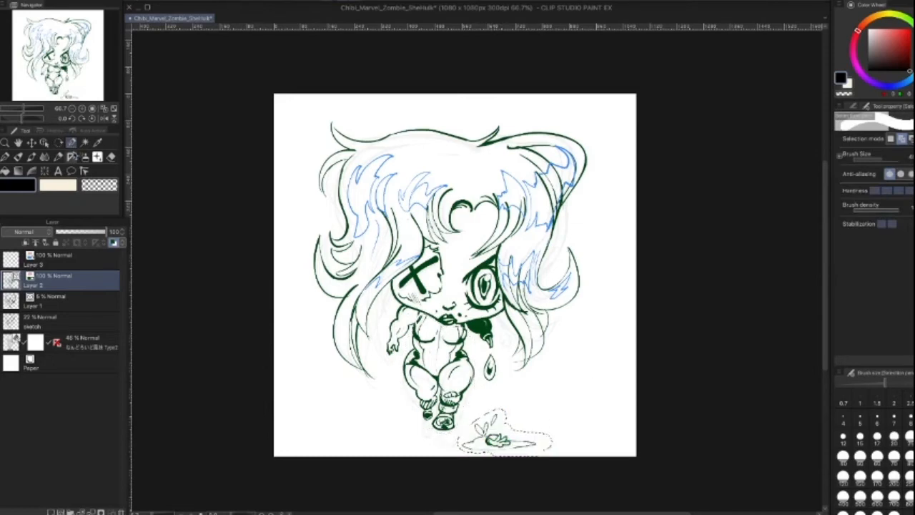
left_click(45, 156)
left_click_drag(504, 438, 502, 419)
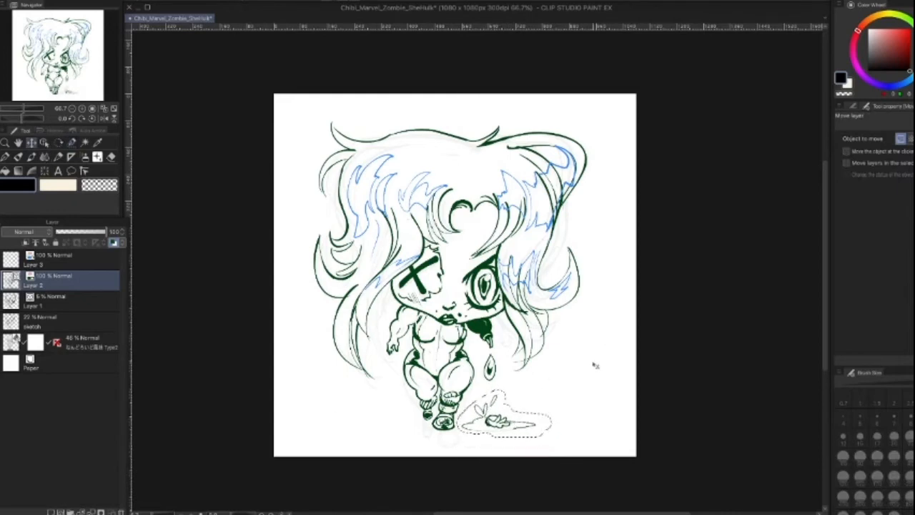
Step: Clear the selection, then rotate the whole Layer 2 line art slightly counterclockwise and enlarge it a little
key("ctrl+d")
key("ctrl+t")
left_click_drag(601, 393, 608, 383)
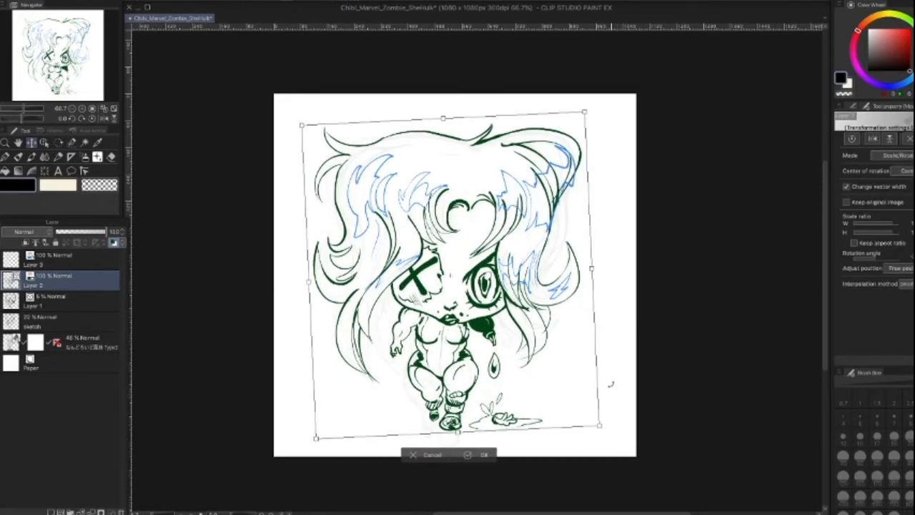
left_click_drag(320, 440, 313, 443)
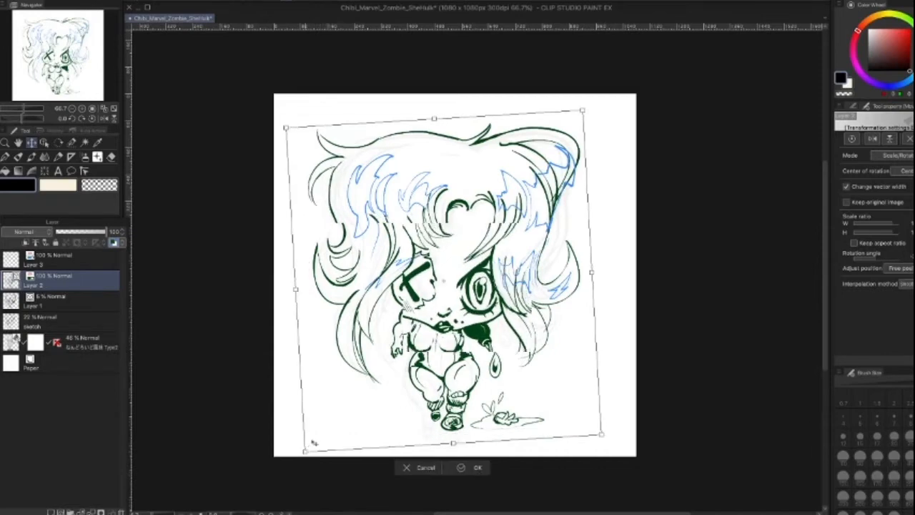
mouse_move(542, 381)
left_mouse_down()
mouse_move(547, 374)
mouse_move(565, 388)
mouse_move(589, 389)
mouse_move(588, 400)
mouse_move(610, 384)
mouse_move(627, 392)
mouse_move(584, 401)
left_mouse_up()
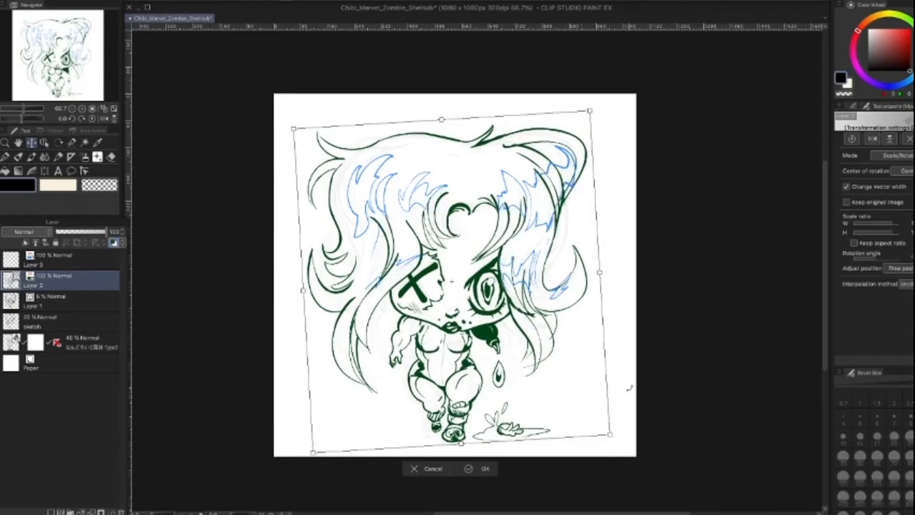
key("Return")
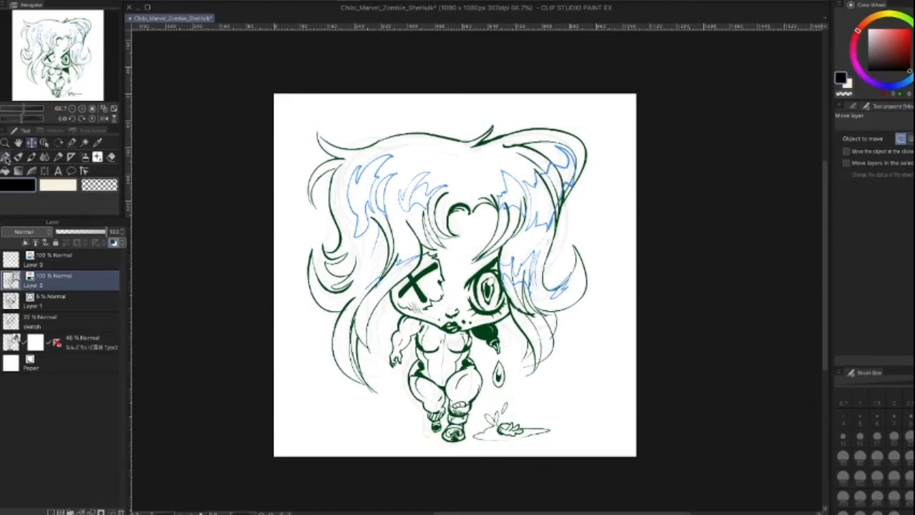
Step: Touch up the lower edge of the facial wound on Layer 2 with a size 15 Manga Pen and transparent colour
left_click(63, 302)
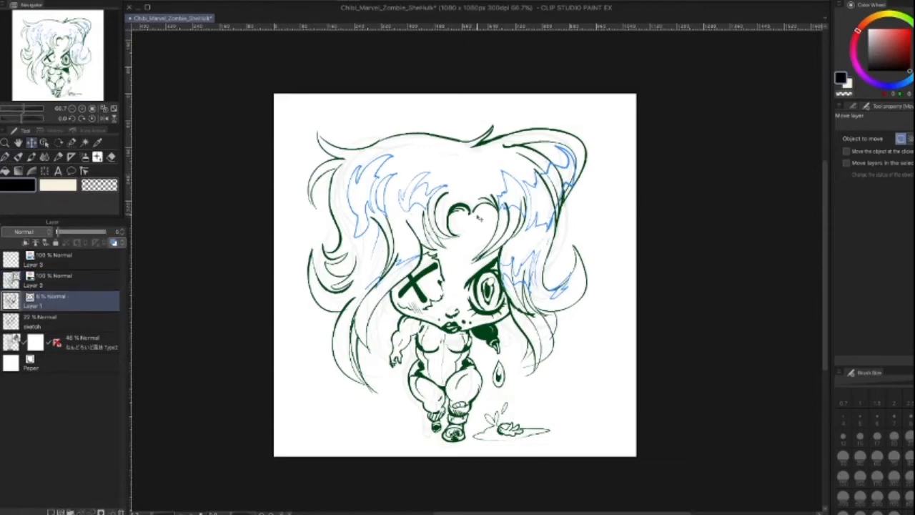
left_click(6, 156)
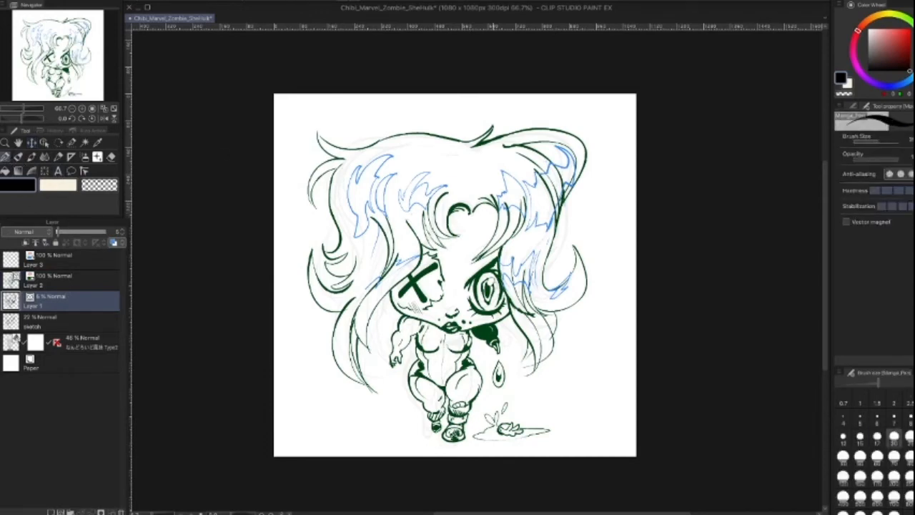
left_click(99, 280)
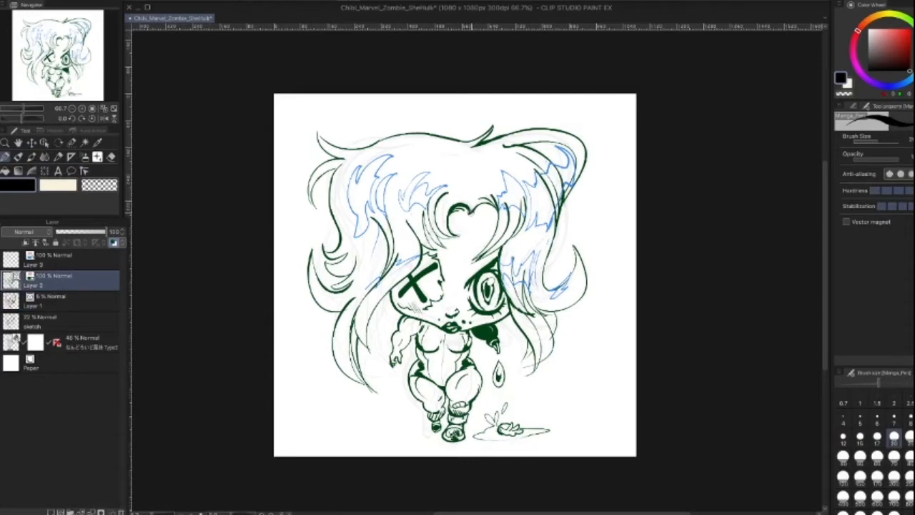
key("bracketleft")
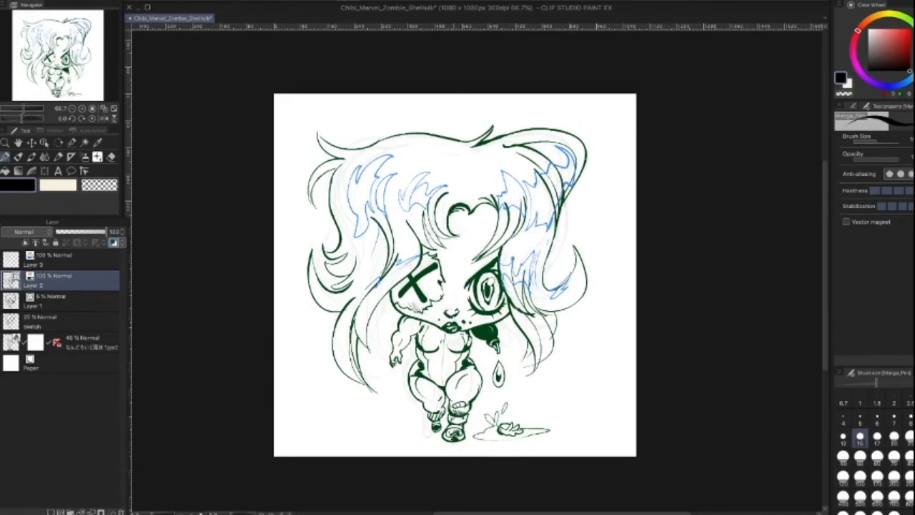
left_click(99, 185)
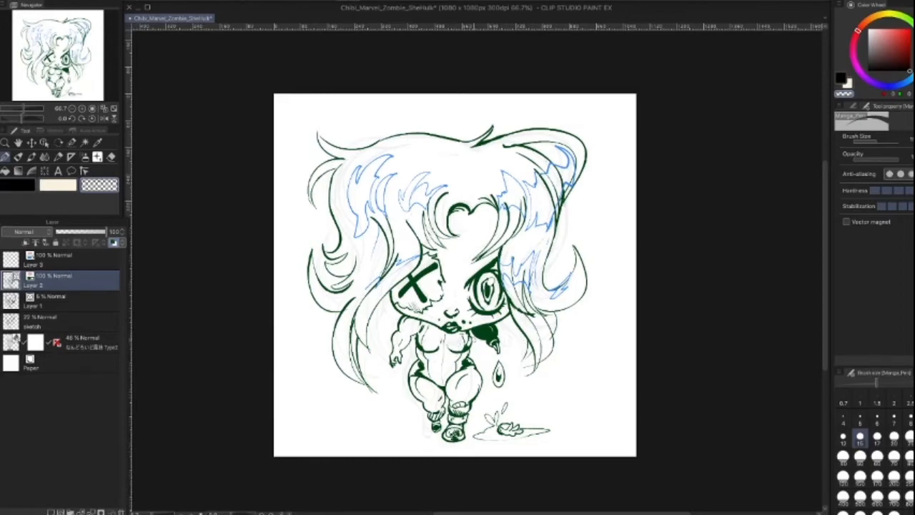
key("]")
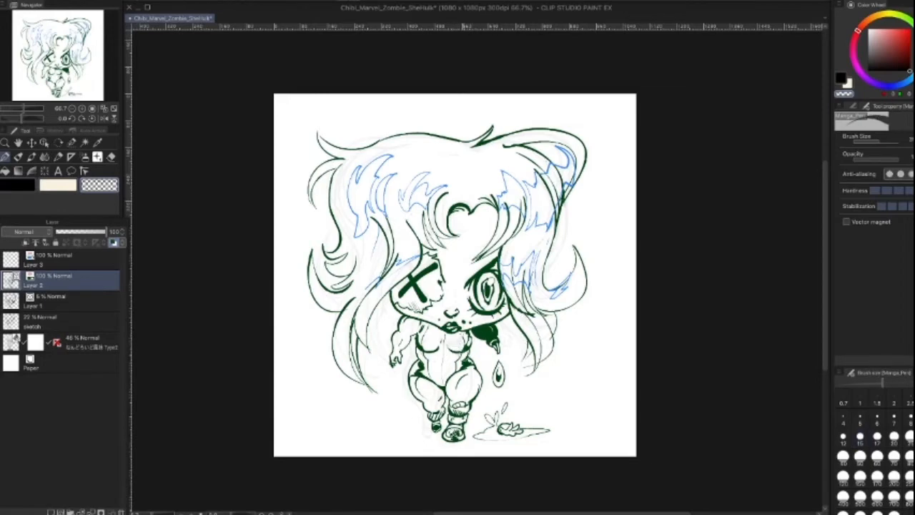
scroll(457, 315, "up", 4)
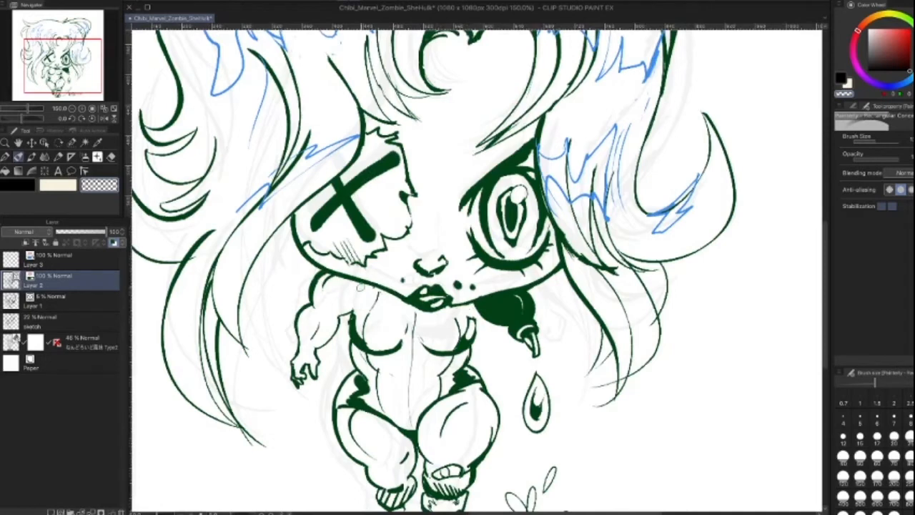
key("c")
key("[")
left_click_drag(355, 283, 349, 329)
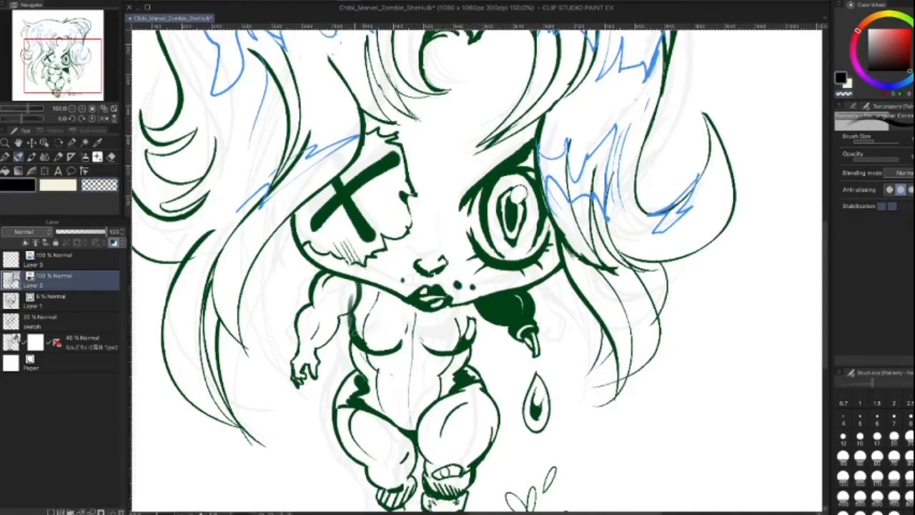
key("ctrl+z")
Step: Ink the side line of the upper torso beside the intact arm with a larger Manga Pen
key("e")
key("p")
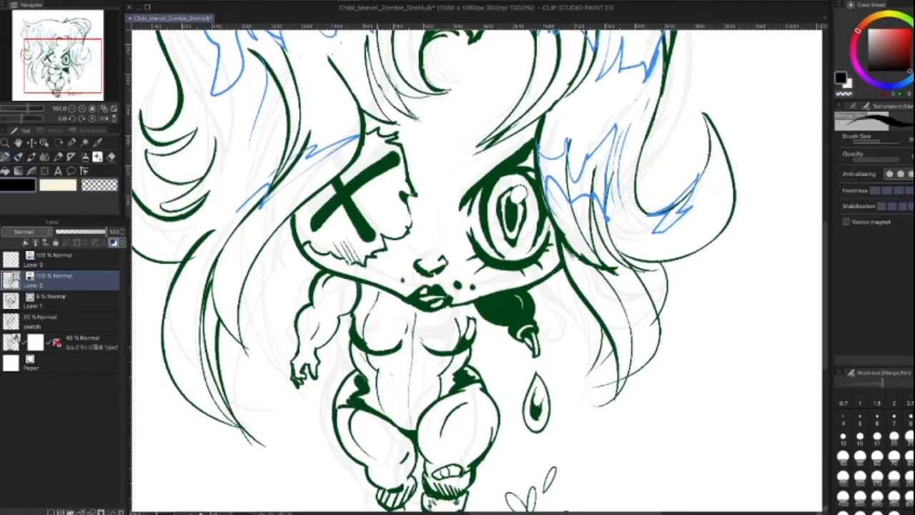
key("]")
key("]")
key("]")
key("]")
key("]")
key("]")
left_click_drag(352, 300, 352, 332)
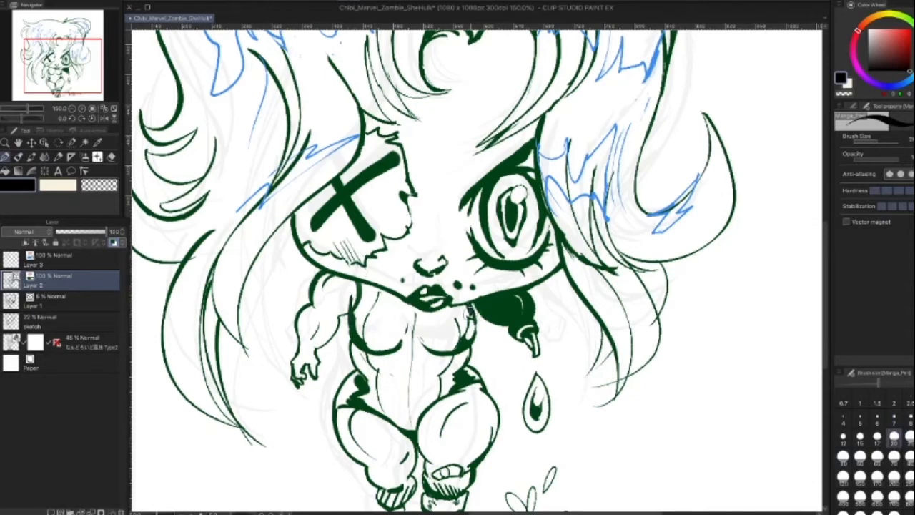
Step: Refine the upper torso line beside the severed arm with a smaller pen and transparent colour
key("[")
key("[")
key("[")
key("[")
key("[")
key("c")
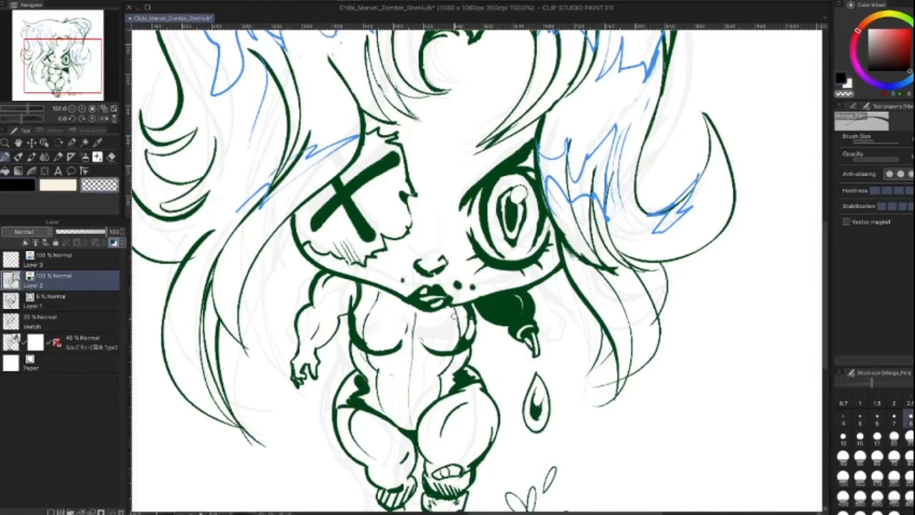
key("c")
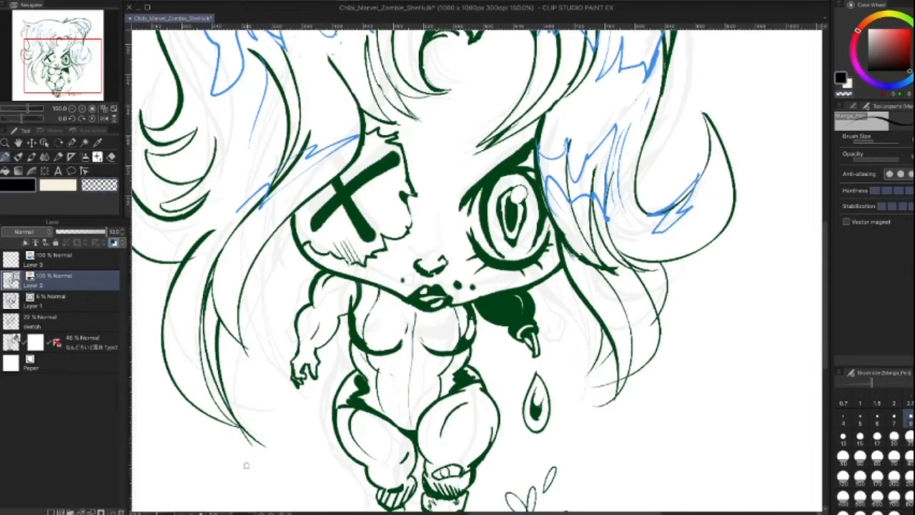
Step: Add a new layer above Layer 3 and set its blending mode to Multiply
scroll(612, 373, "up", 1)
scroll(613, 372, "down", 3)
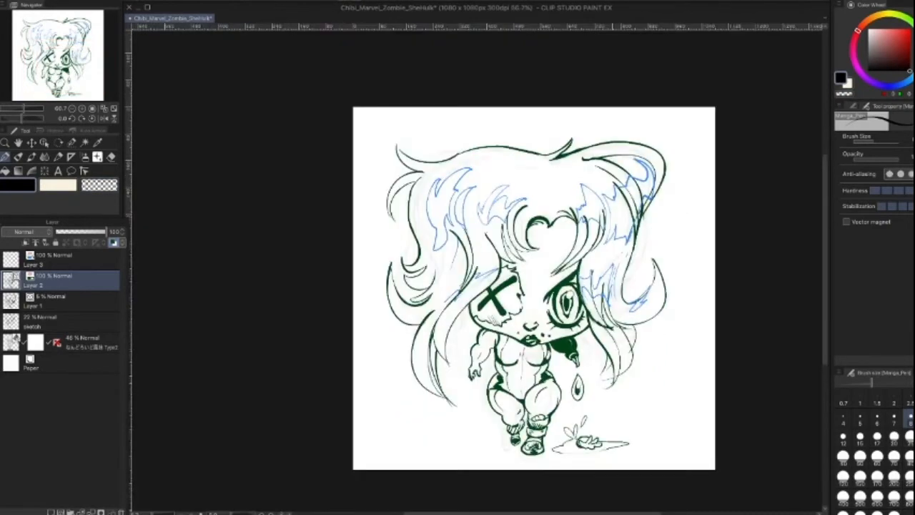
key("space")
left_click_drag(614, 372, 460, 349)
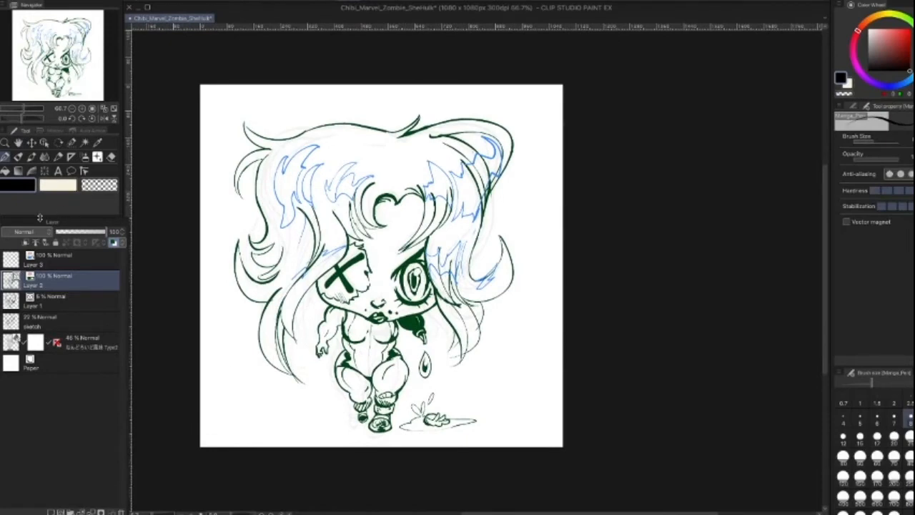
left_click(81, 263)
left_click(51, 511)
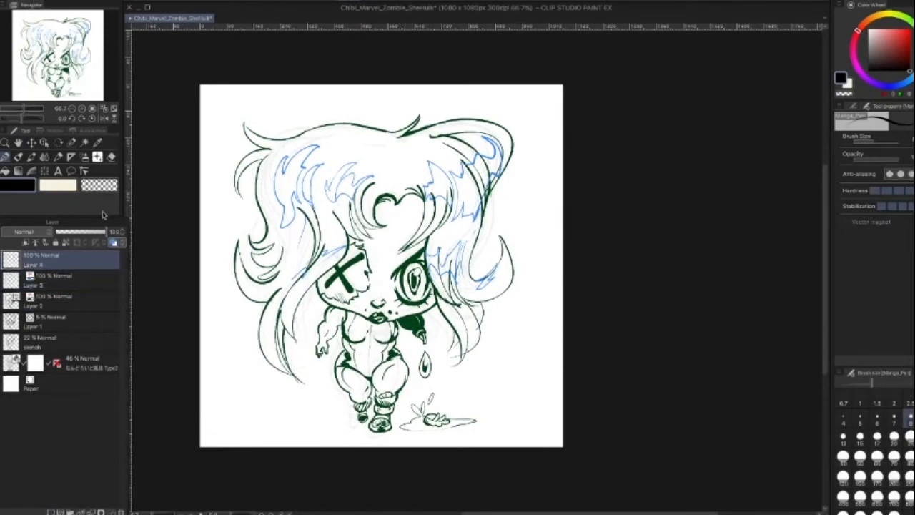
left_click(42, 233)
left_click(40, 262)
Step: Set the drawing colour to a medium green and activate the Fill tool
left_click(21, 187)
left_click(362, 213)
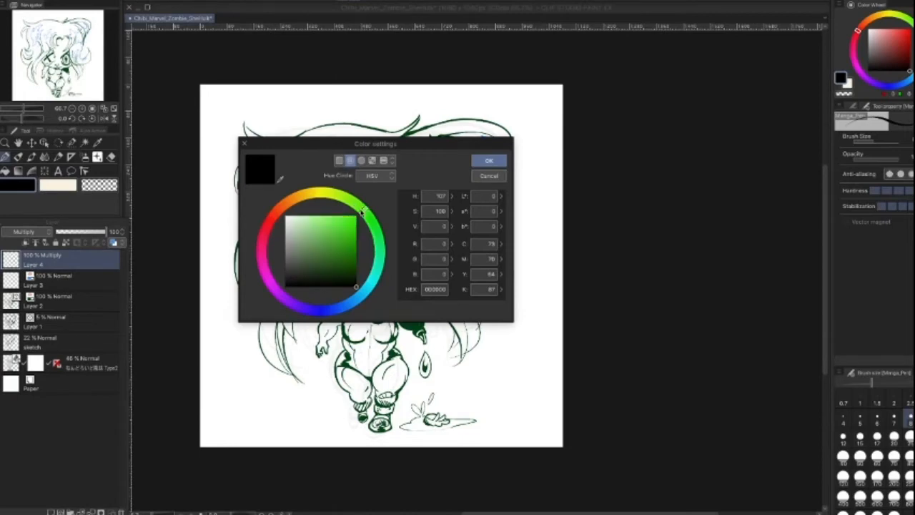
left_click(362, 228)
left_click(359, 231)
mouse_move(348, 240)
left_mouse_down()
mouse_move(347, 252)
mouse_move(343, 246)
left_mouse_up()
left_click(489, 160)
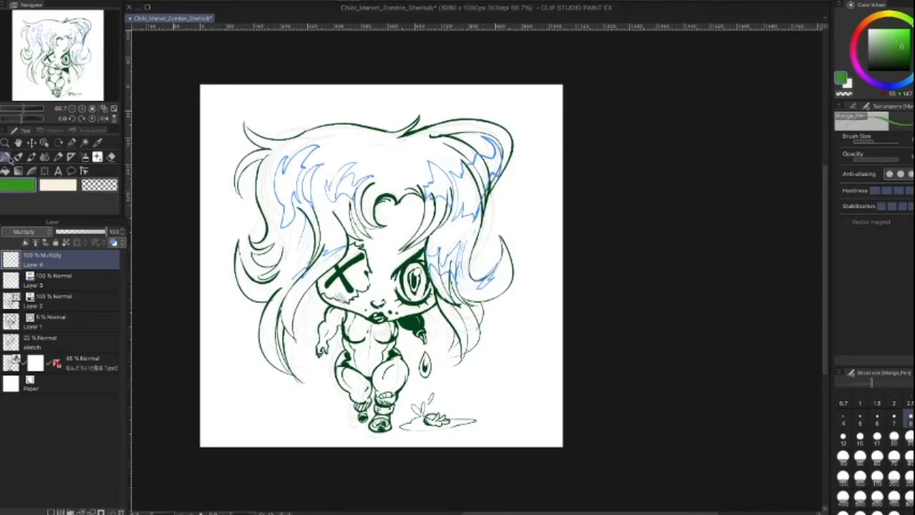
left_click(5, 171)
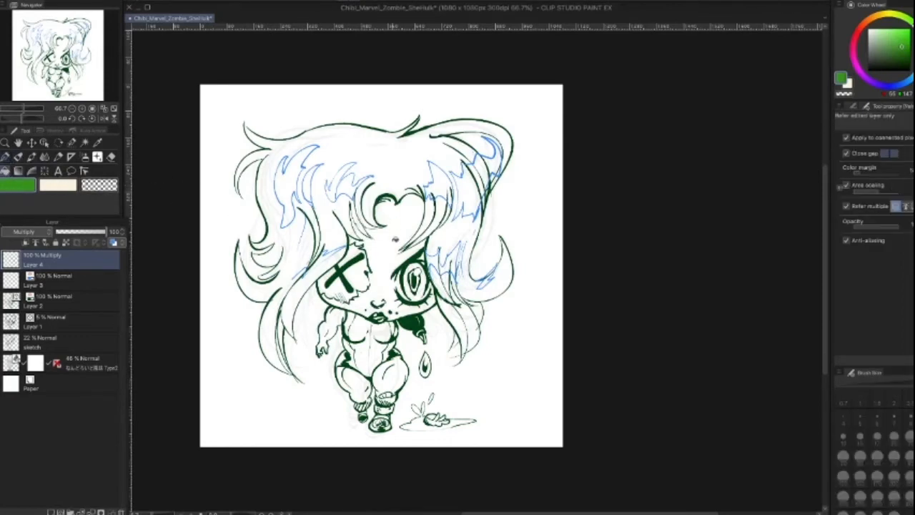
Step: Fill the face, the intact arm and one thigh with the medium green on the Multiply layer
left_click(389, 253)
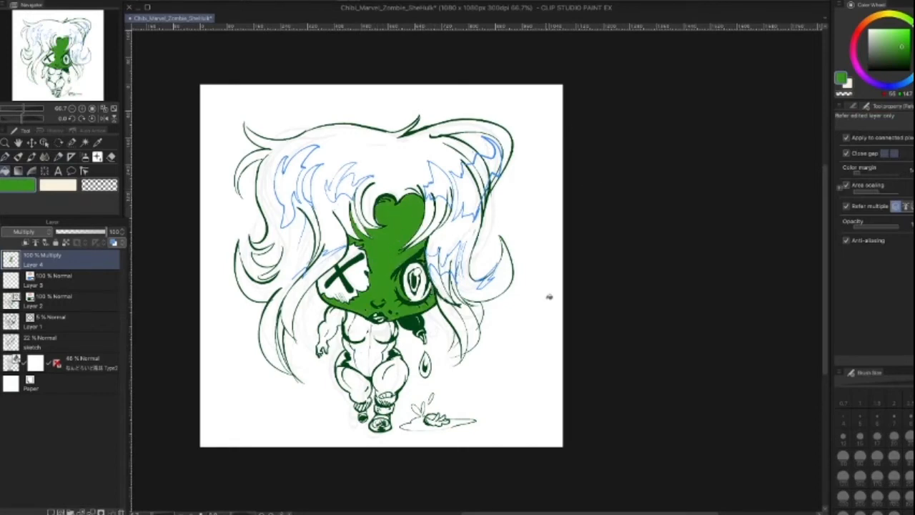
left_click(342, 314)
left_click(369, 387)
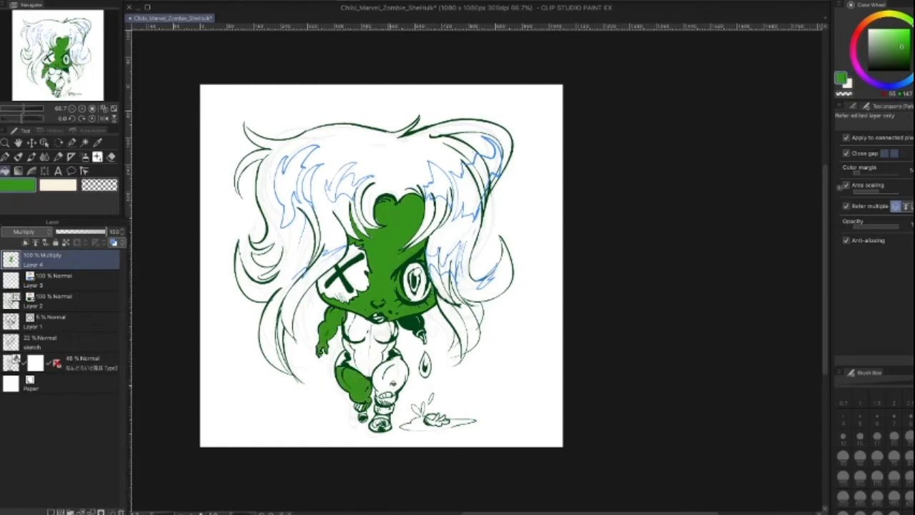
Step: Change the drawing colour to a lighter green and refill the face with it
left_click(20, 188)
left_click(334, 242)
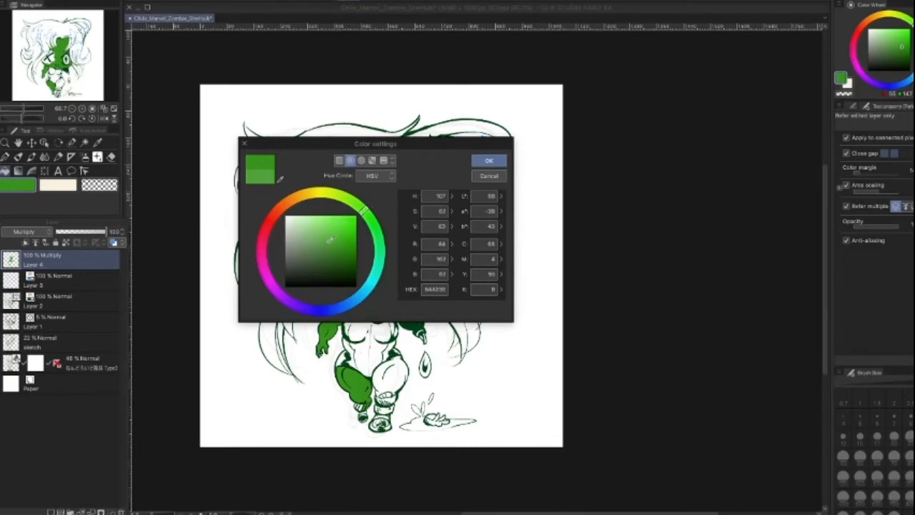
left_click(489, 160)
left_click(385, 236)
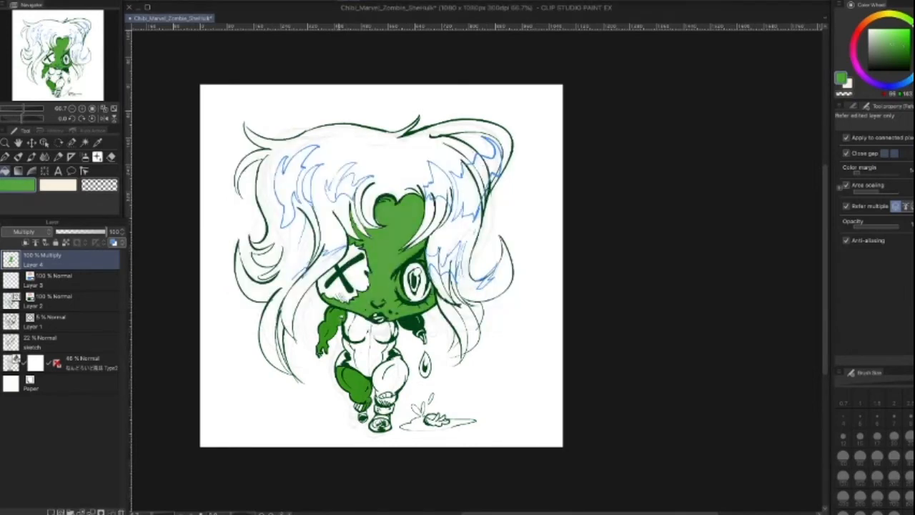
Step: Fill the remaining thigh, the lower legs and the open eye's iris with the lighter green
left_click(390, 378)
left_click(382, 400)
left_click(361, 404)
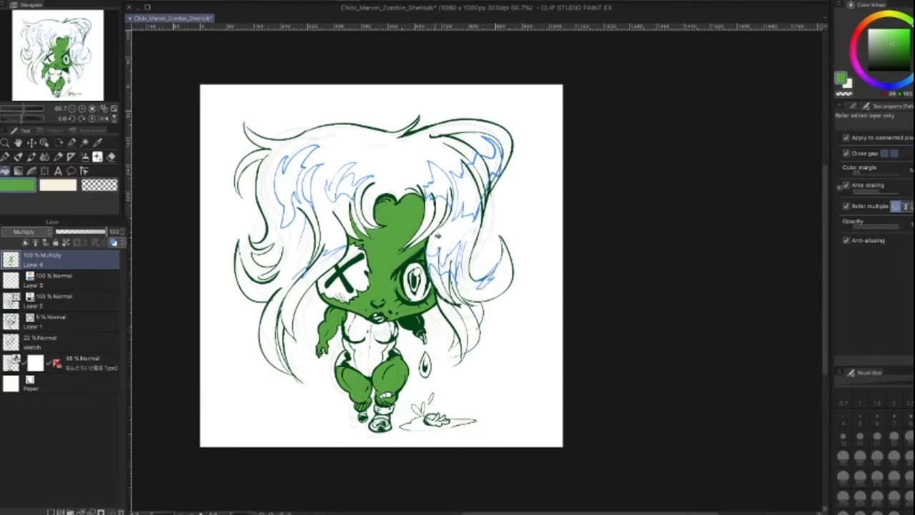
key("Tab")
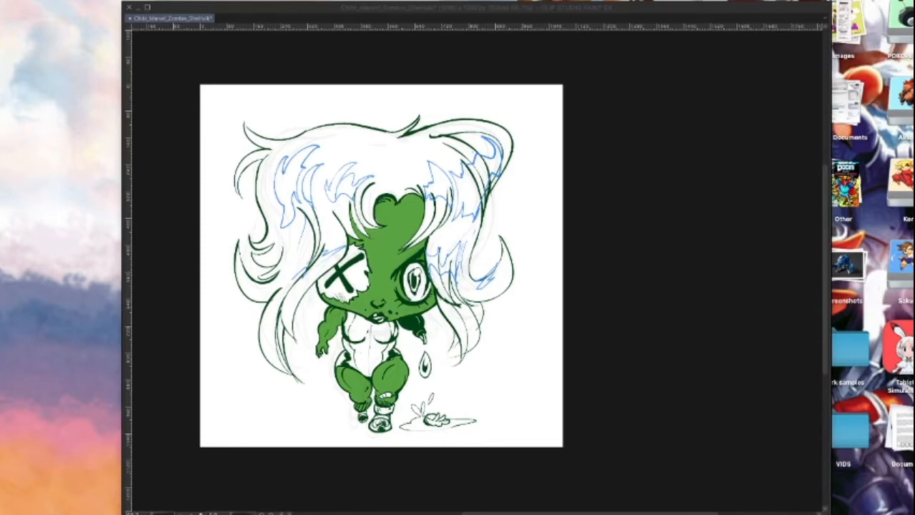
key("Tab")
left_click(417, 284)
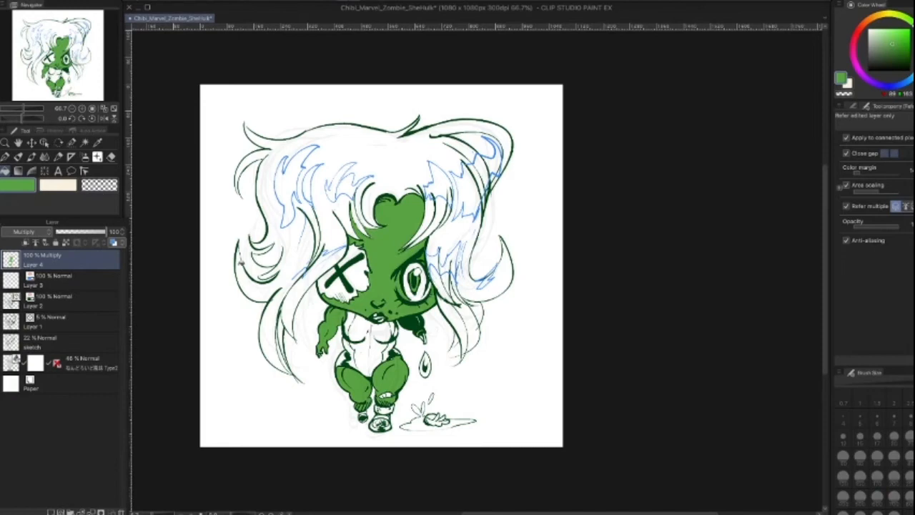
Step: Set the drawing colour to a dusty pink-red and fill the torn patch around the X-shaped eye
double_click(20, 188)
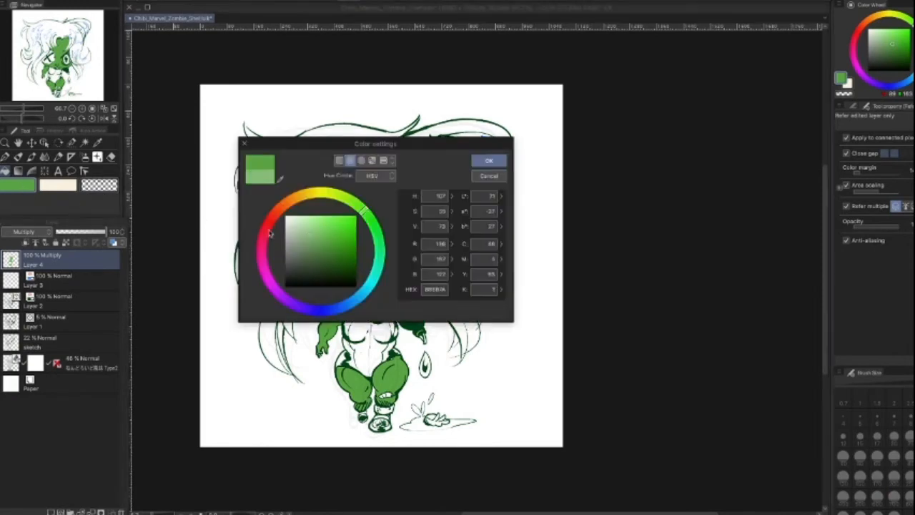
left_click(265, 229)
left_click(488, 161)
left_click(357, 270)
left_click(352, 255)
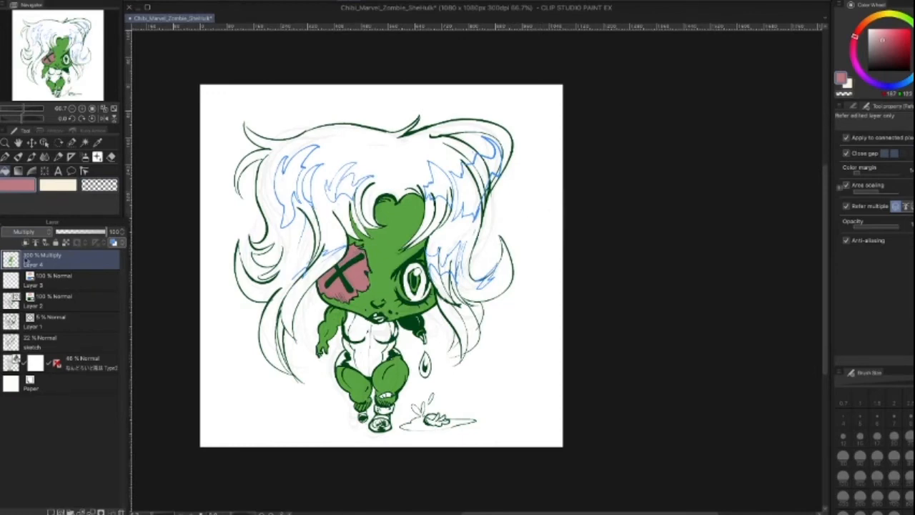
Step: Sample the dark green of the line art and shift the drawing colour to a slightly darker green
left_click(423, 251, "alt")
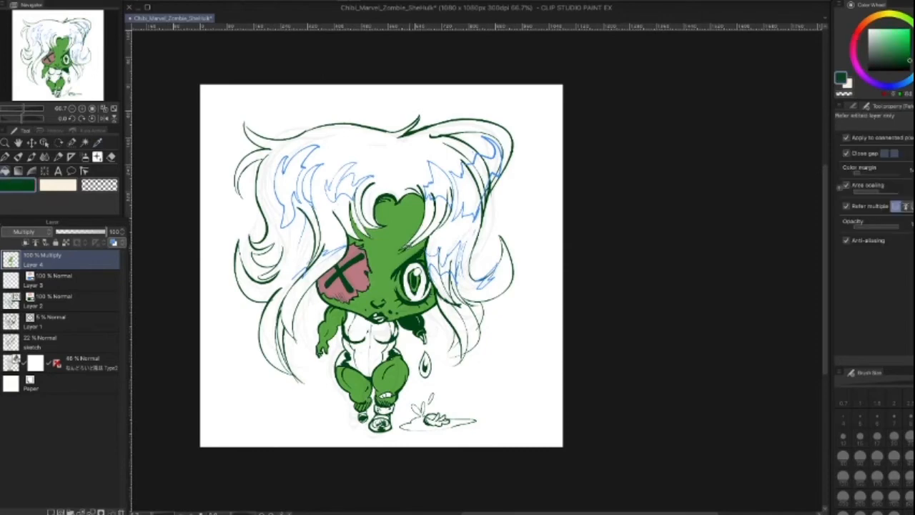
left_click(20, 186)
left_click_drag(355, 262, 360, 267)
left_click(489, 160)
Step: Undo the dark green hair fill and close the gaps in the hair outline with the Manga Pen
left_click(363, 153)
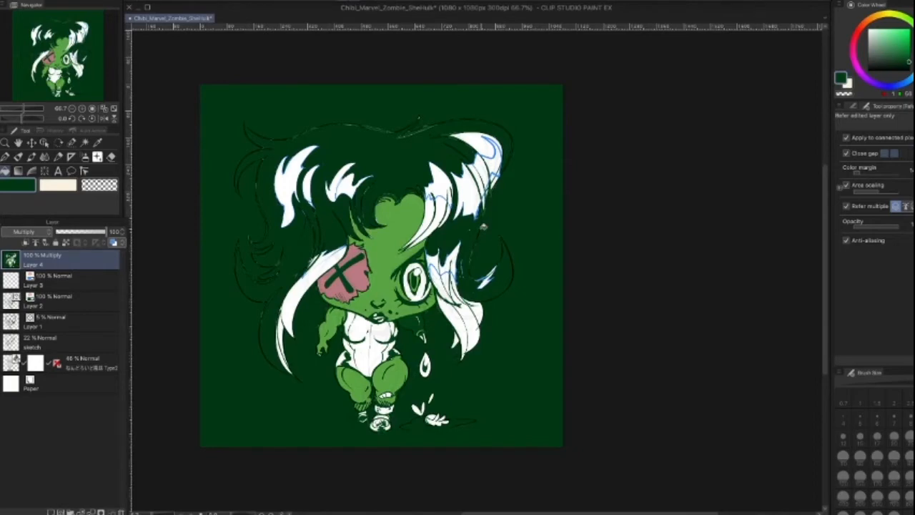
key("ctrl+z")
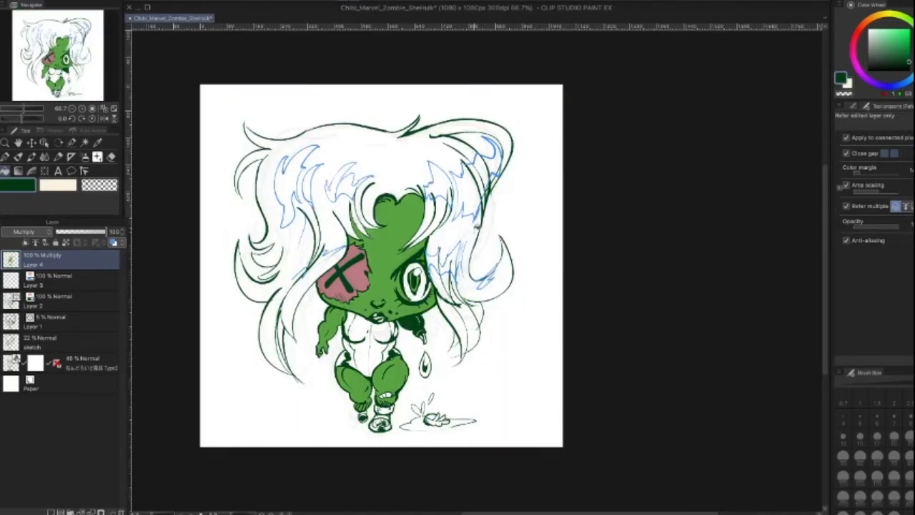
left_click(6, 156)
key("]")
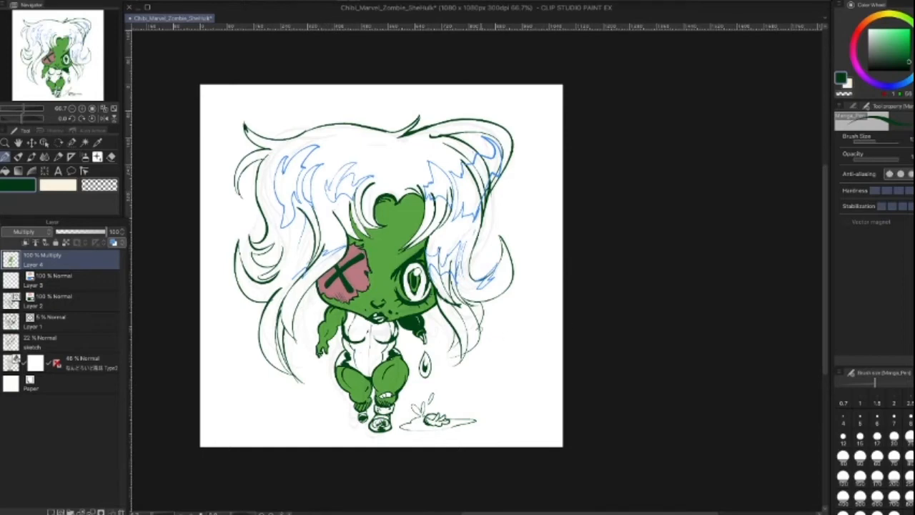
Step: Fill the main hair mass and the upper side lock with dark green, leaving the mapped highlight shapes empty
left_click(6, 171)
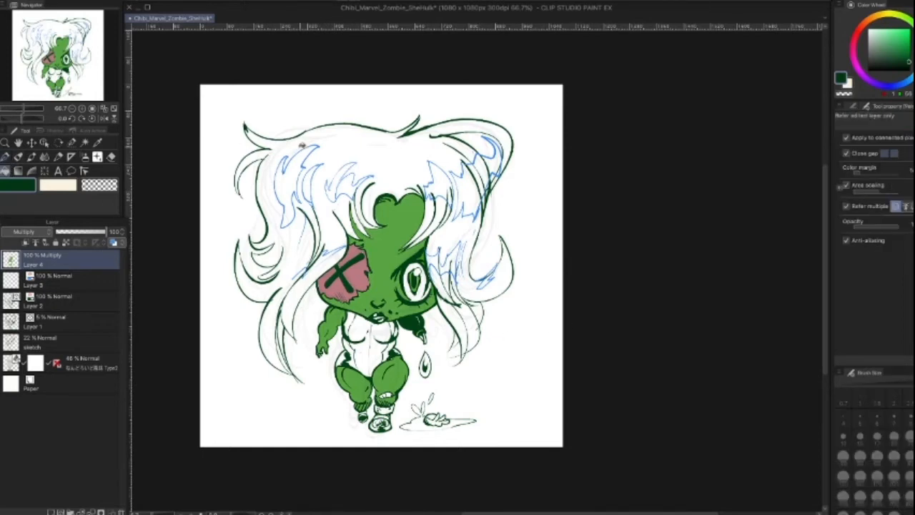
left_click(302, 144)
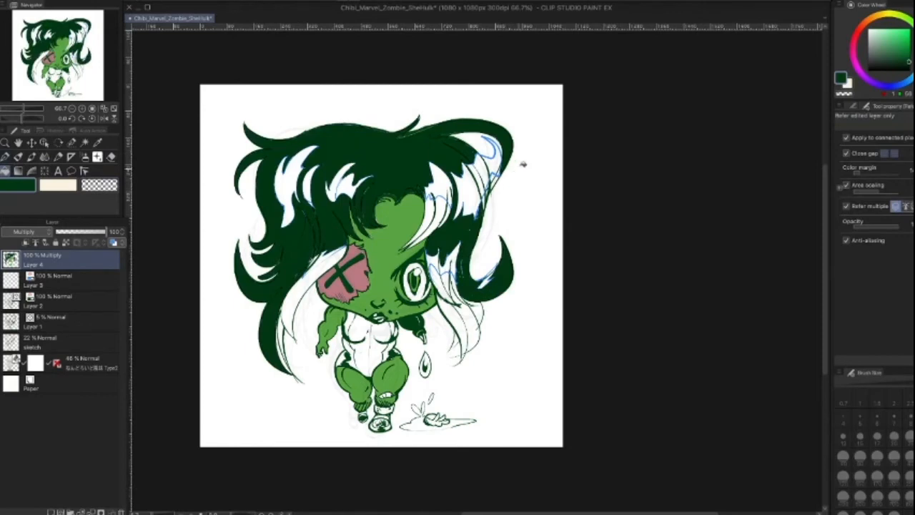
left_click(486, 147)
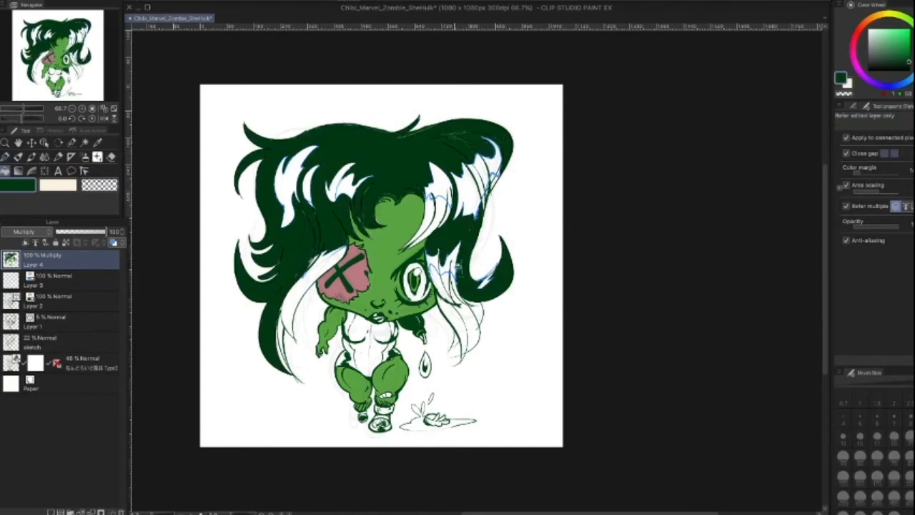
left_click(447, 286)
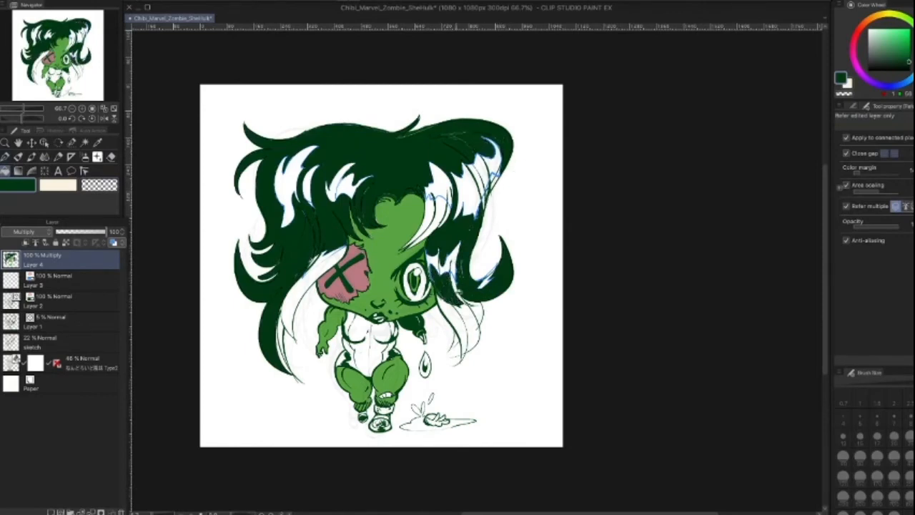
Step: Fill the lower hair locks on both sides of the face with the dark green
left_click(472, 316)
left_click(459, 286)
left_click(481, 312)
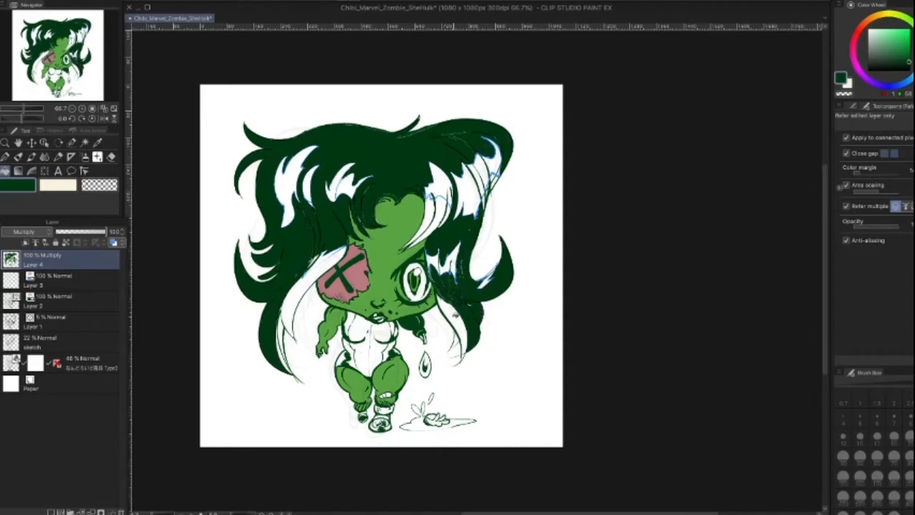
left_click(454, 316)
left_click(462, 341)
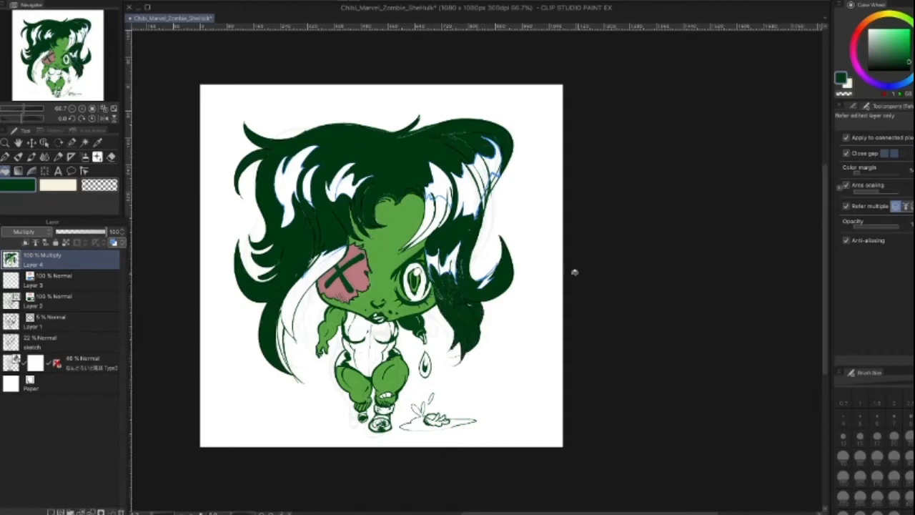
left_click(307, 286)
left_click(283, 336)
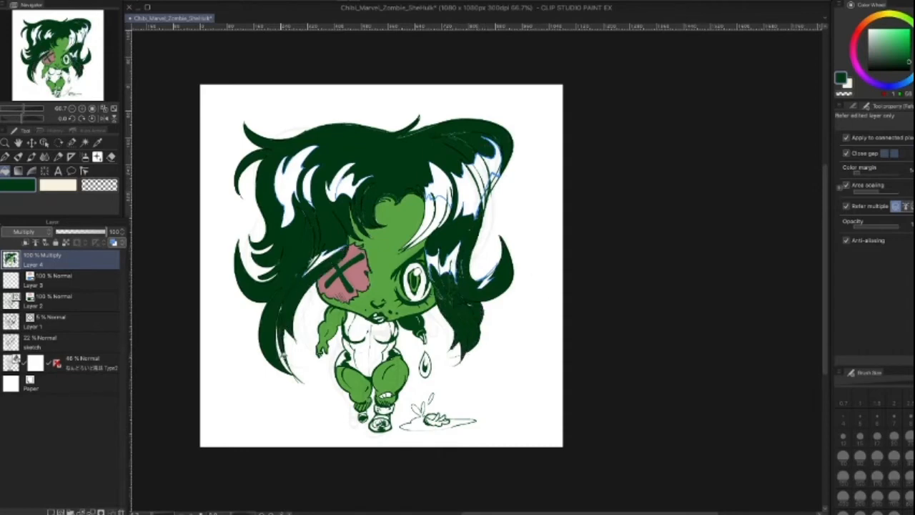
left_click(497, 180)
Step: Set the drawing colour to a light green and fill the hair highlights above the patched eye
left_click(24, 186)
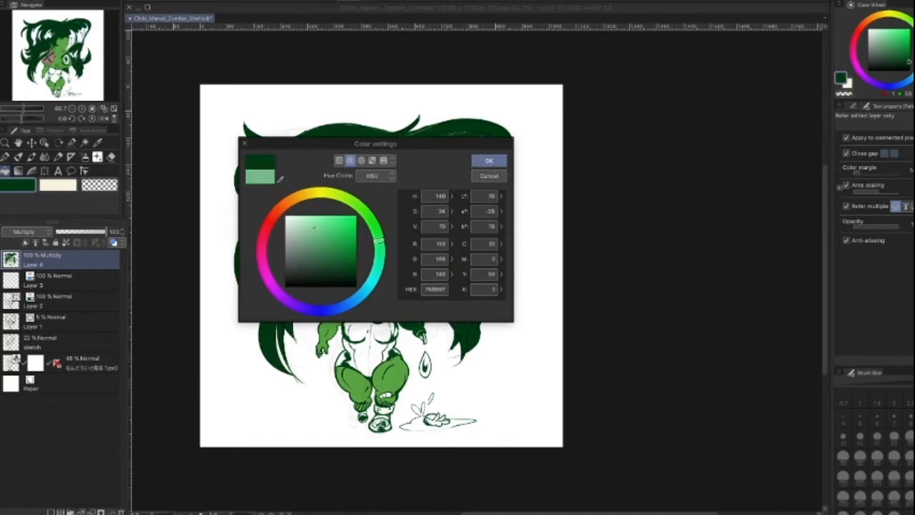
left_click_drag(379, 242, 366, 223)
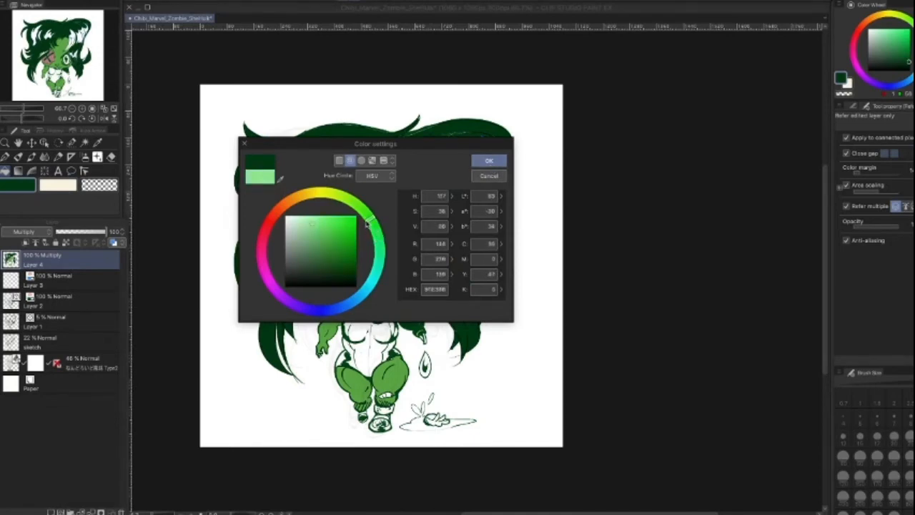
left_click(489, 161)
left_click(290, 182)
left_click(351, 184)
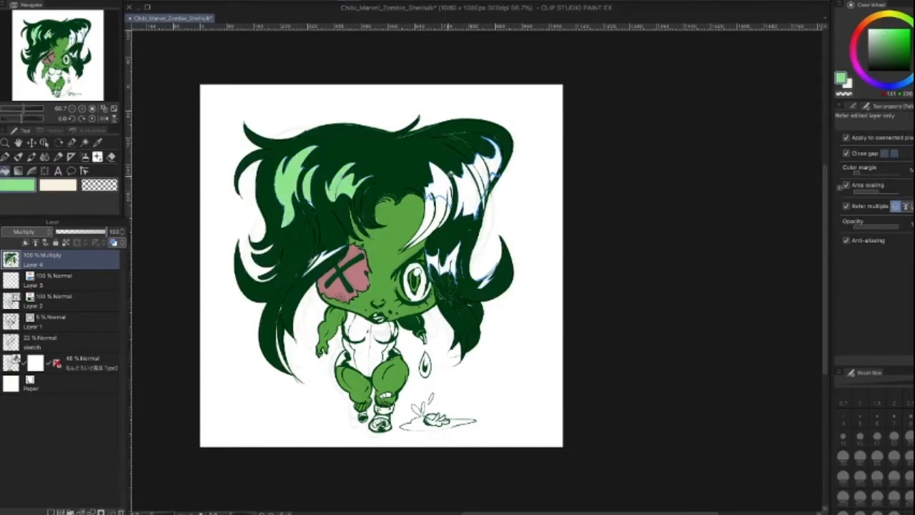
Step: Fill the highlight shapes in the fringe and upper side hair above the open eye with light green
left_click(439, 185)
left_click(443, 212)
left_click(433, 211)
left_click(450, 213)
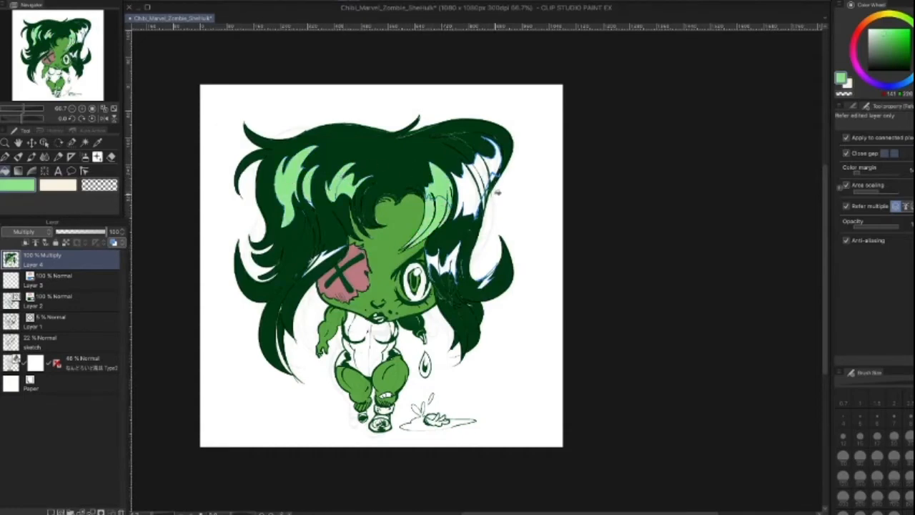
left_click(468, 195)
left_click(484, 163)
left_click(479, 176)
left_click(492, 165)
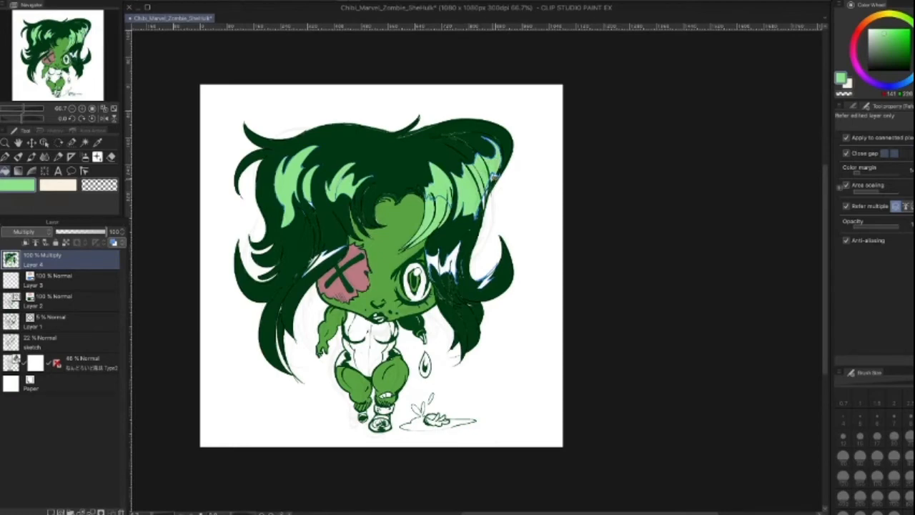
Step: Fill the lower highlights beside the open eye and in the curled hair tip with light green
left_click(453, 255)
left_click(438, 258)
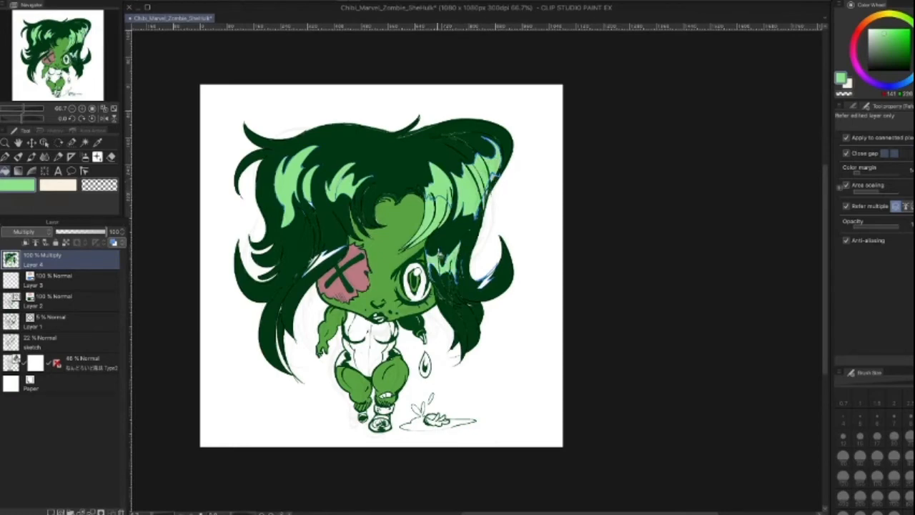
left_click(489, 281)
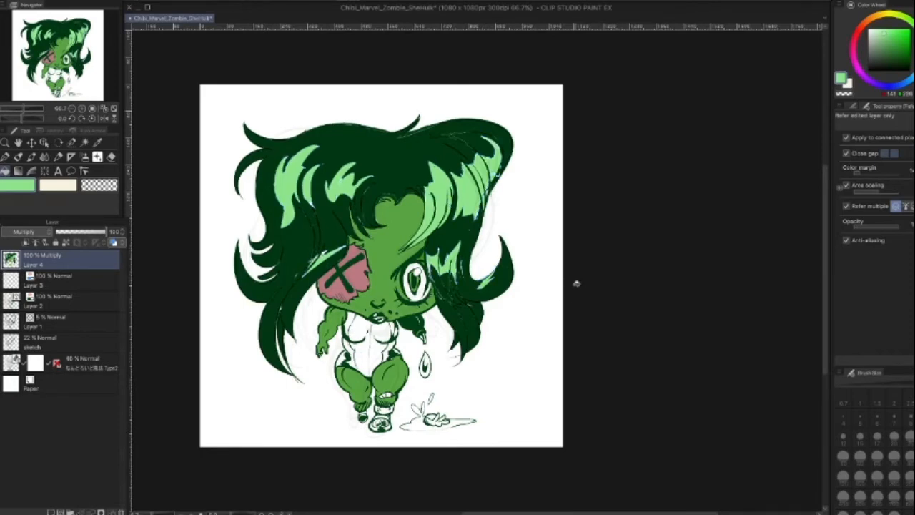
Step: Sample the dark green from the hair, activate the Manga Pen and switch to the sub colour
left_click(439, 233, "alt")
key("p")
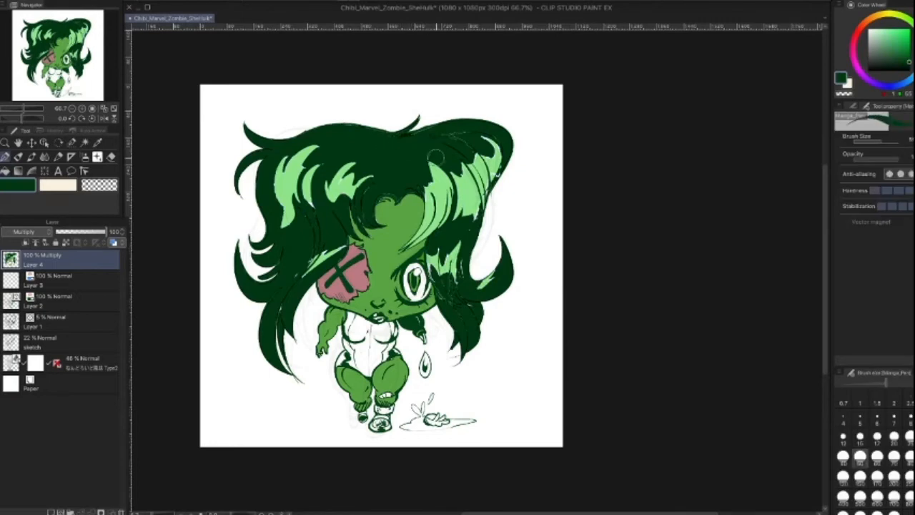
key("x")
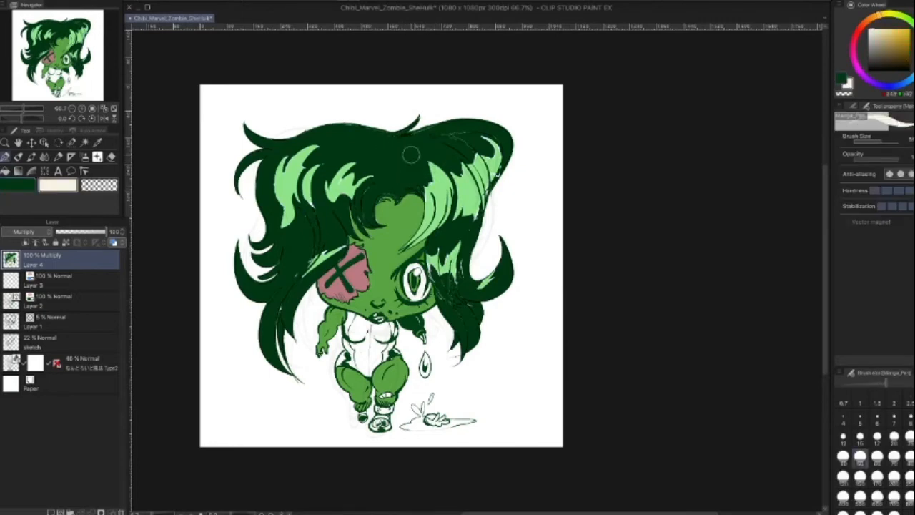
Step: Set Layer 4 to Normal to sample the hair's dark green as the sub colour, and return the layer to Multiply
left_click(45, 233)
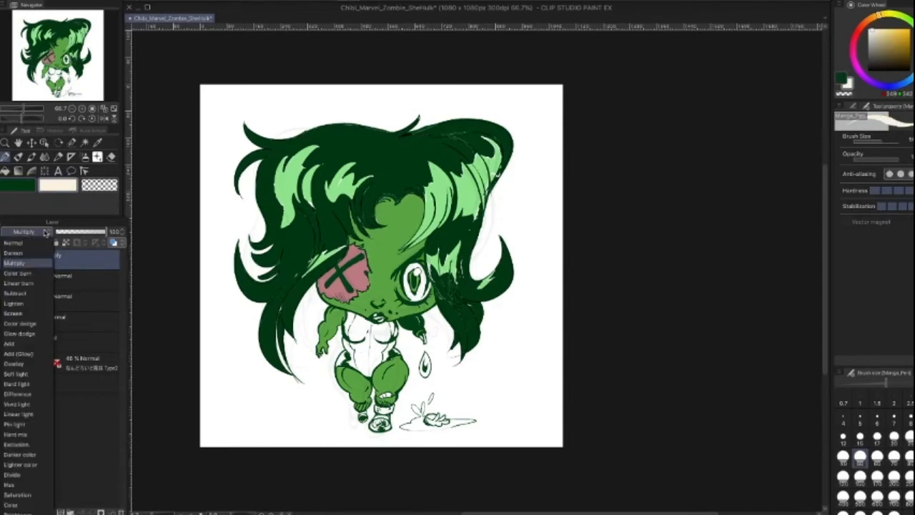
left_click(29, 247)
key("i")
left_click(395, 153)
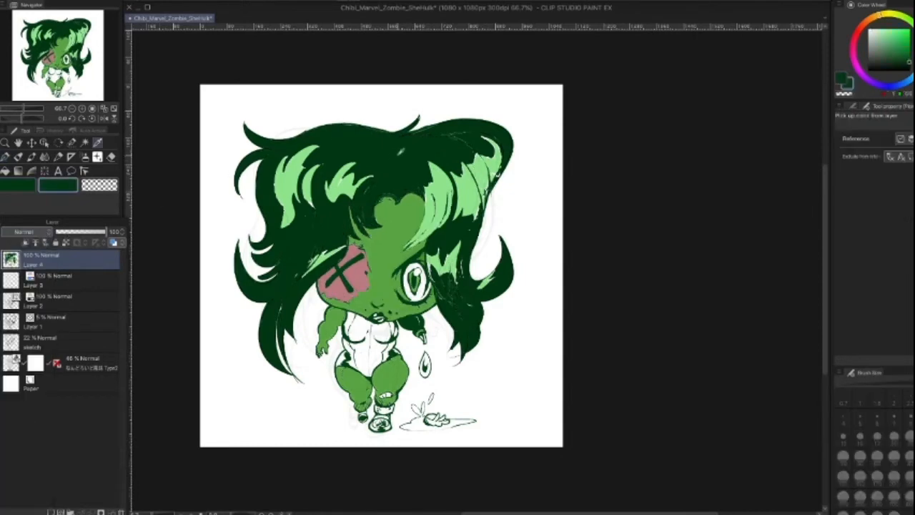
key("b")
left_click(43, 234)
left_click(21, 269)
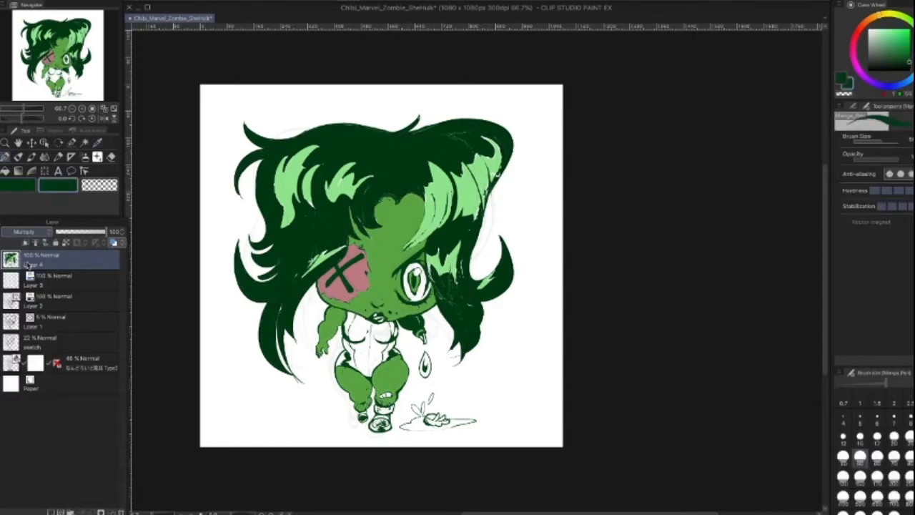
Step: Cover gaps in the fringe and add dark green strands to the side hair above the pink patch with the Manga Pen
key("bracketleft")
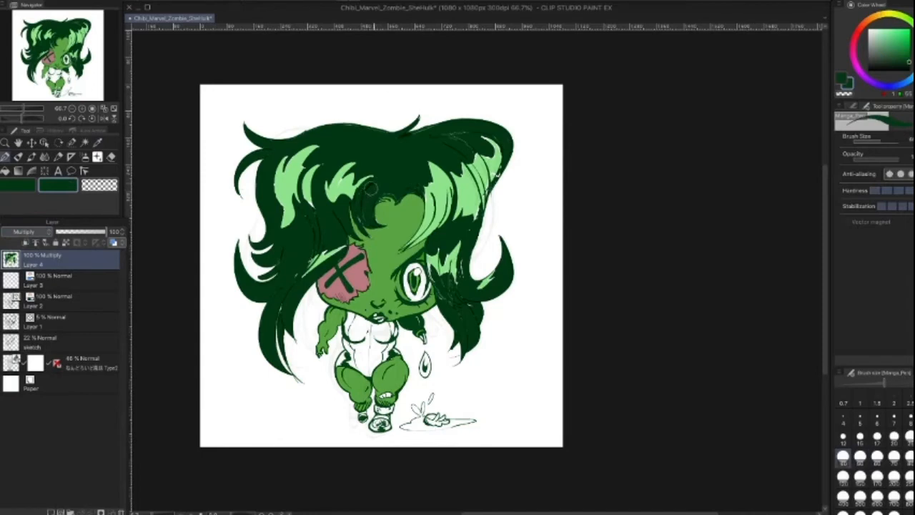
key("bracketright")
key("bracketright")
key("bracketright")
key("bracketright")
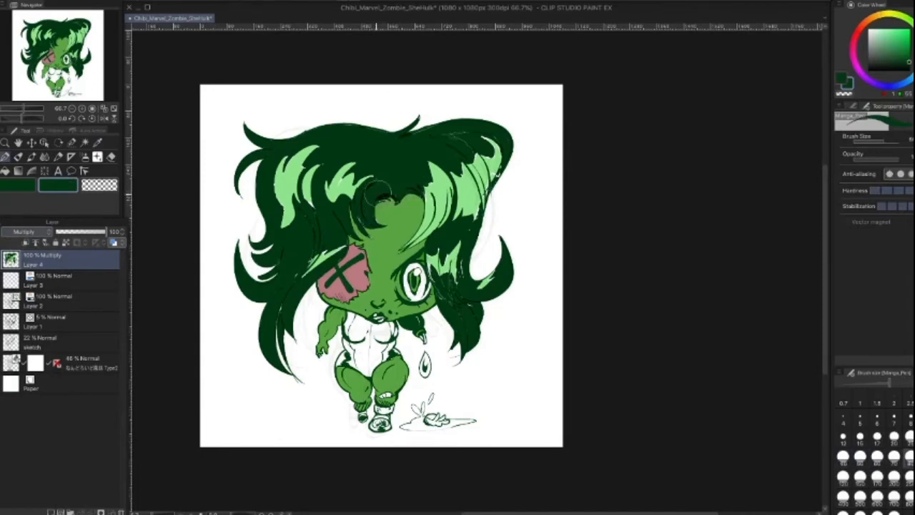
left_click_drag(299, 210, 315, 245)
key("bracketleft")
key("bracketleft")
key("bracketleft")
key("bracketleft")
key("bracketleft")
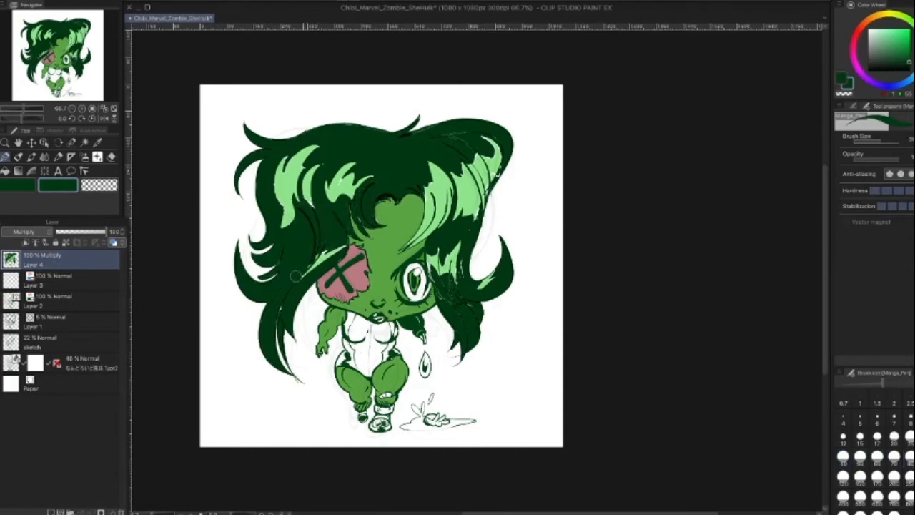
Step: Touch up the hair beside the pink patch and the crown above the open eye with dark green
key("]")
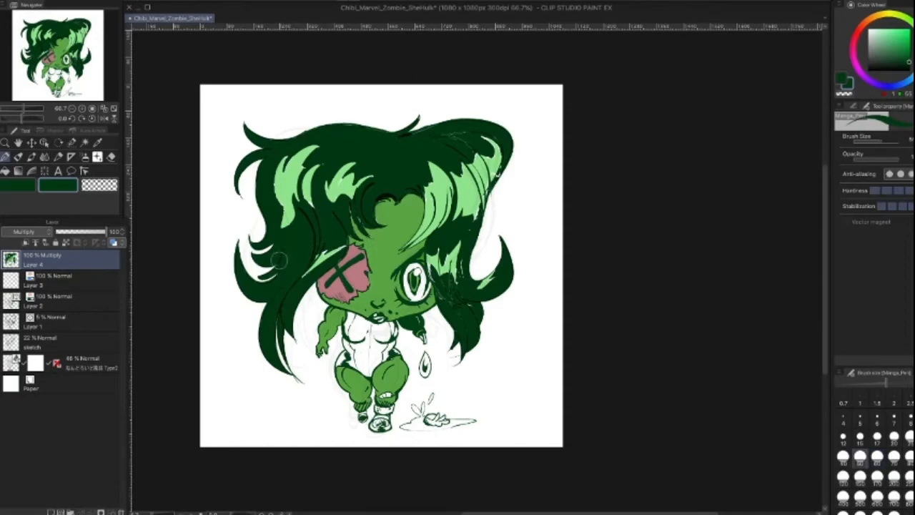
key("[")
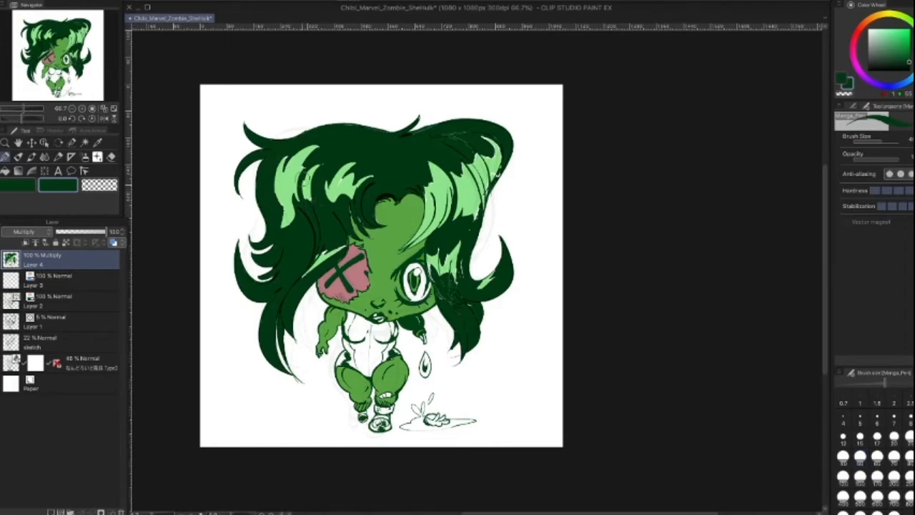
key("]")
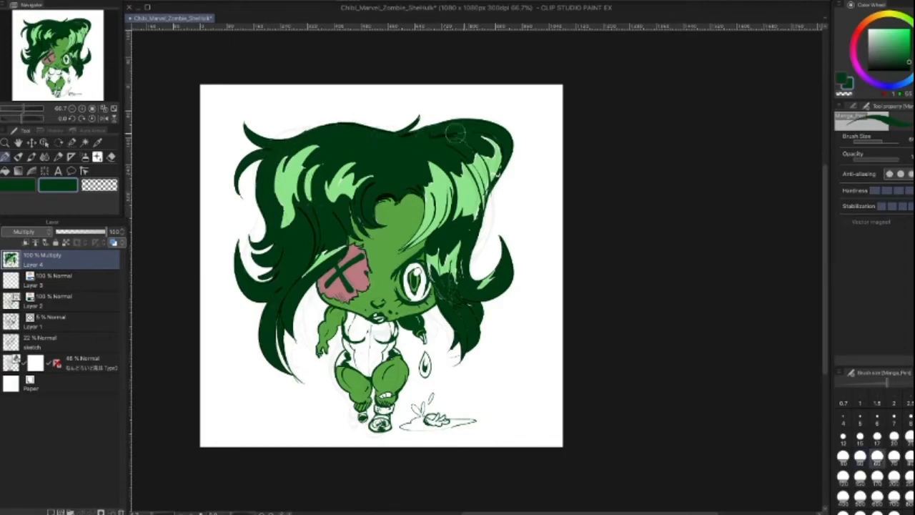
key("[")
key("[")
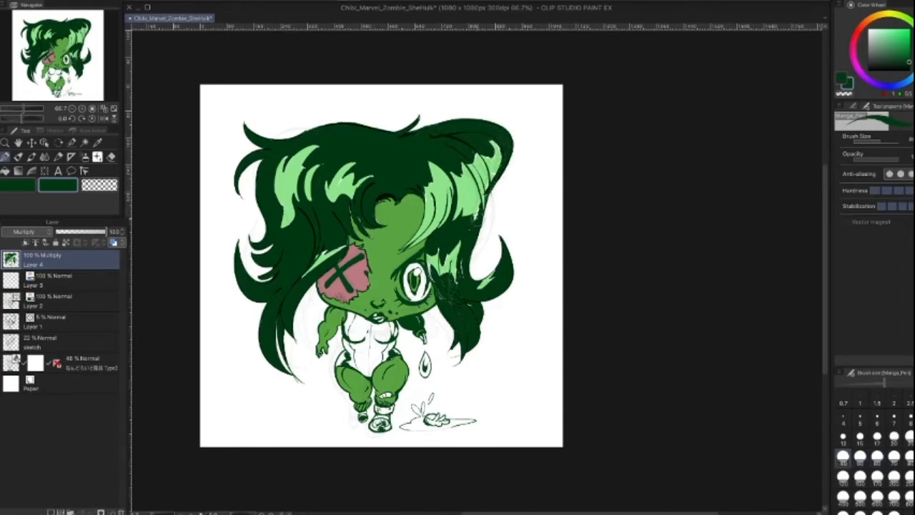
Step: Refine the highlight edges and fill the gaps in the side and lower hair beside the open eye with dark green
mouse_move(479, 200)
left_mouse_down()
mouse_move(467, 229)
mouse_move(469, 211)
left_mouse_up()
key("]")
key("]")
key("[")
key("[")
key("[")
key("[")
key("]")
key("]")
key("]")
key("]")
key("[")
key("[")
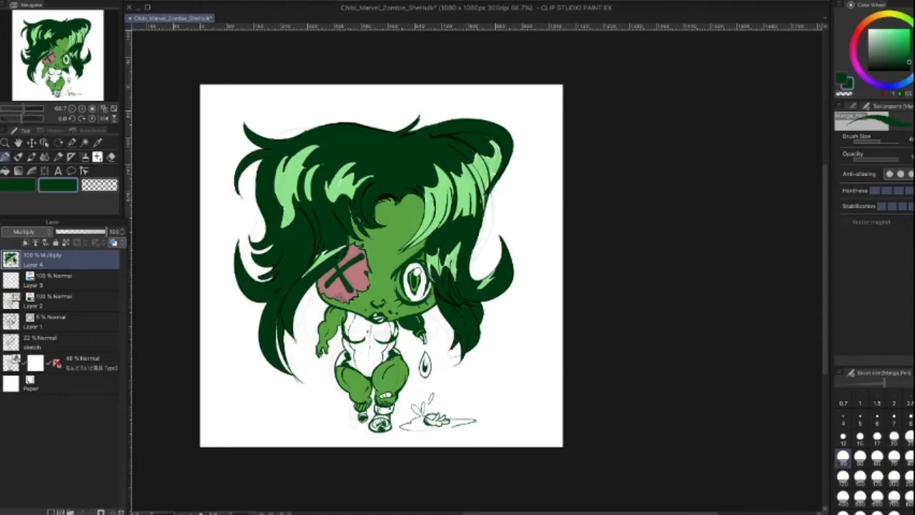
Step: Sample the light green highlight, shift its hue to a yellower green and refill the hair highlights with it
left_click(459, 173, "alt")
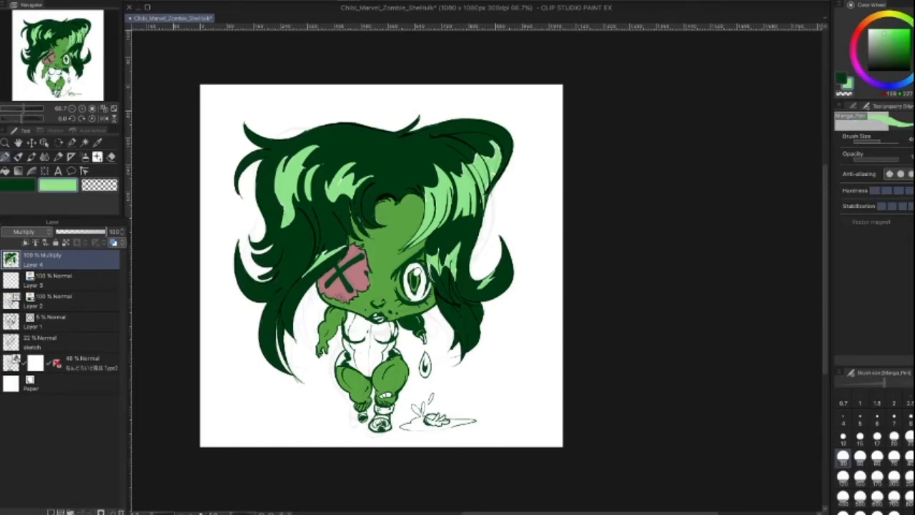
left_click(907, 23)
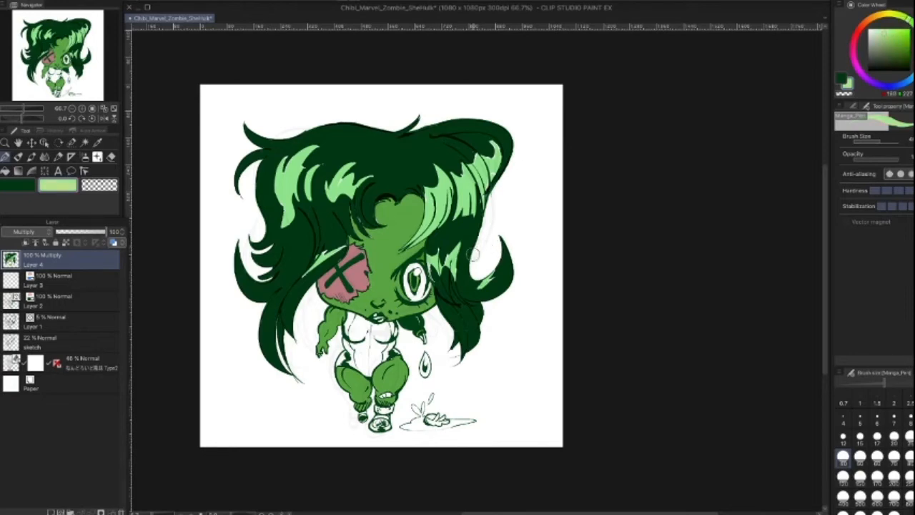
left_click(18, 171)
left_click(354, 184)
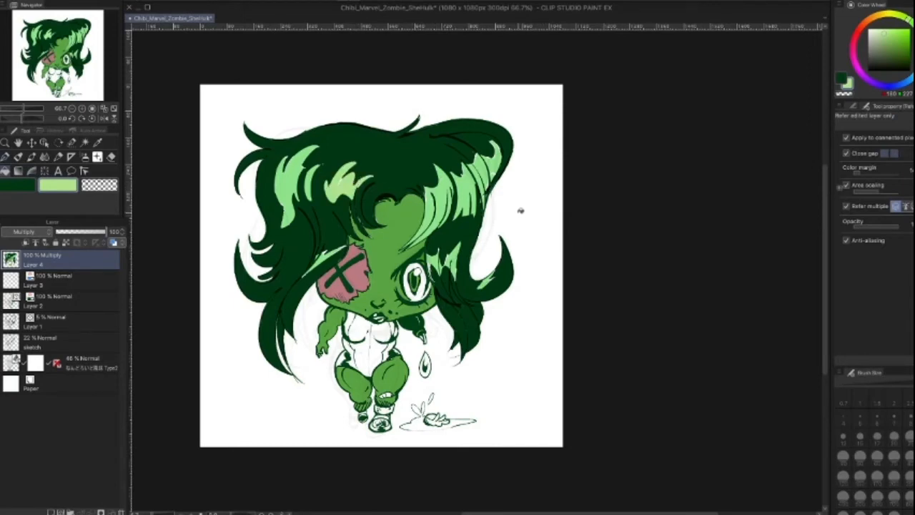
left_click(303, 173)
left_click(469, 175)
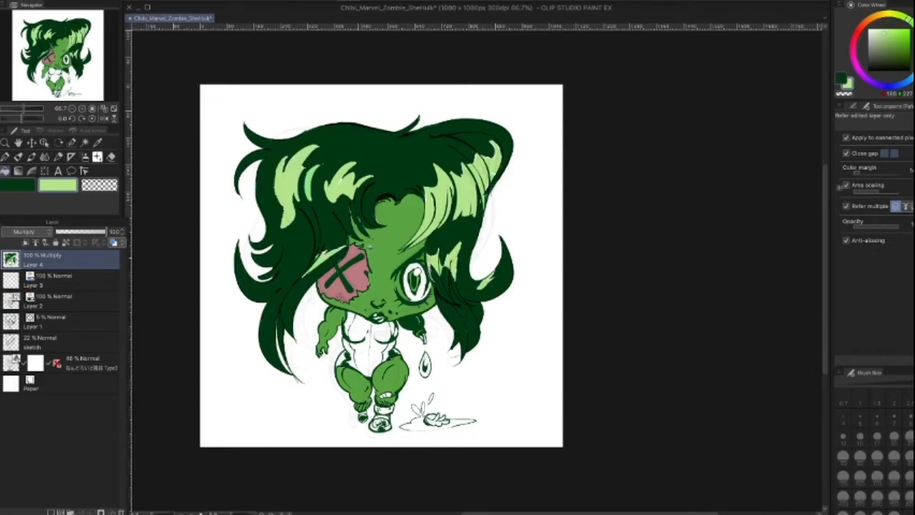
Step: Return to the dark green with the Manga Pen and touch up the hair below the light highlights beside the open eye
left_click(27, 185)
left_click(5, 156)
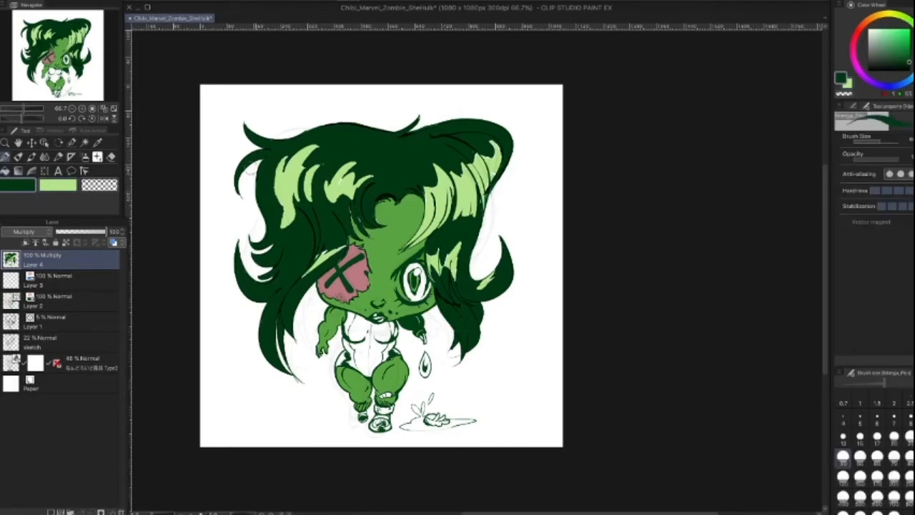
scroll(423, 270, "up", 2)
scroll(423, 271, "up", 1)
scroll(434, 269, "down", 1)
left_click_drag(438, 267, 492, 281)
left_click(513, 328, "alt")
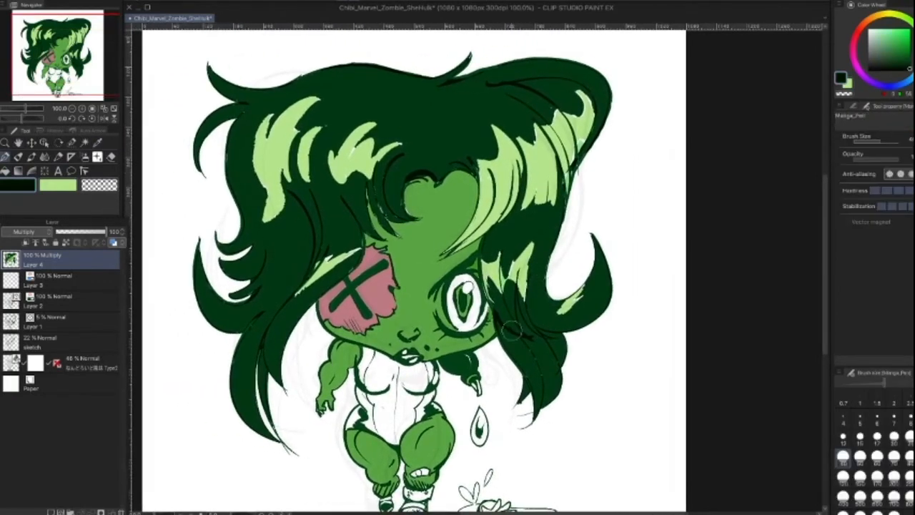
Step: Sample the hair's dark green and set the main colour to a darker shade with H 140, S 98, V 13
left_click(227, 179, "alt")
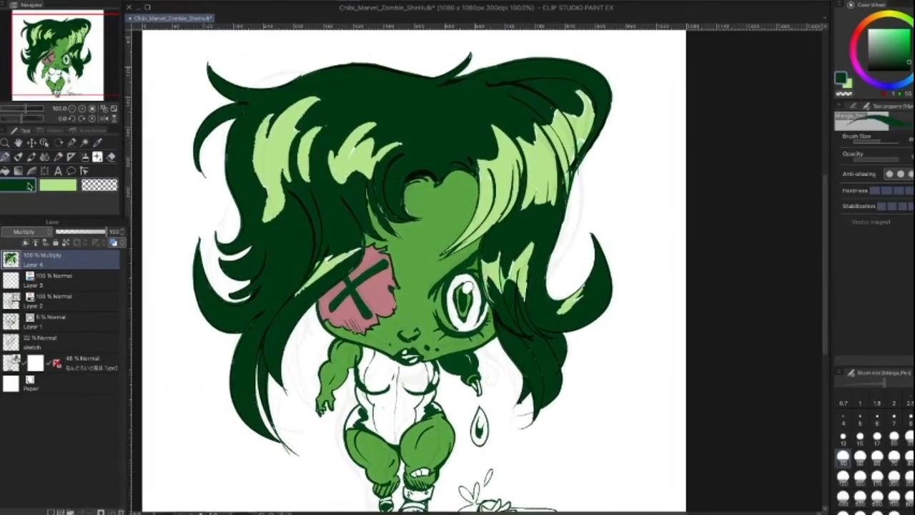
left_click(29, 185)
left_click_drag(356, 270, 354, 278)
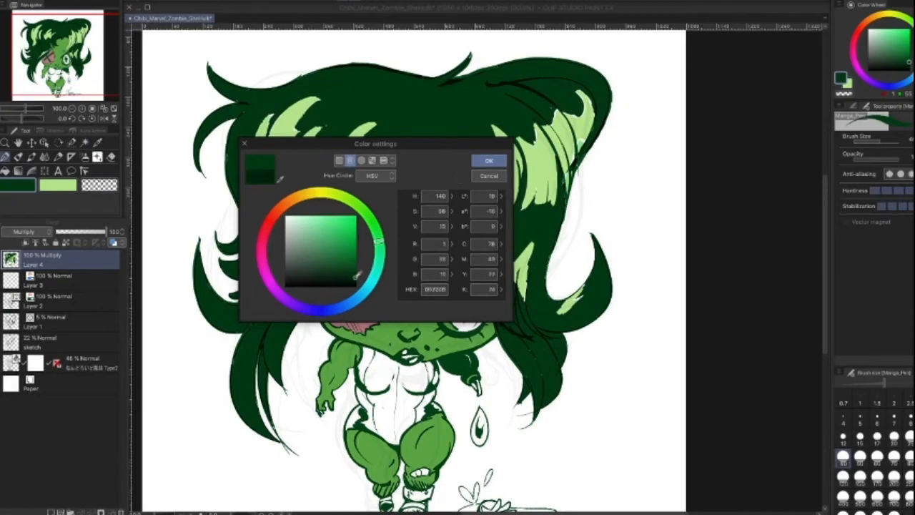
left_click(489, 160)
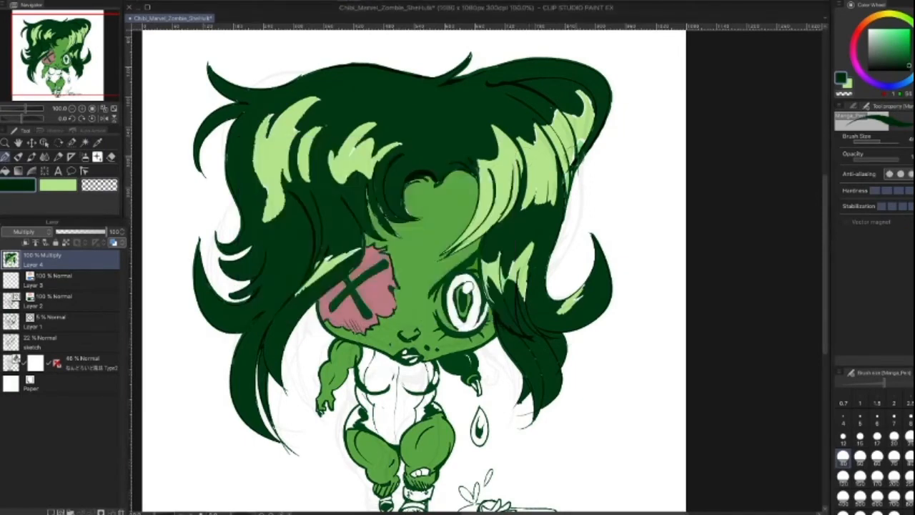
Step: Thicken the upper lid and outline of the open eye in the darker green with an enlarged Manga Pen
key("bracketright")
key("bracketright")
key("bracketright")
key("bracketright")
key("bracketright")
key("bracketright")
mouse_move(438, 288)
left_mouse_down()
mouse_move(480, 250)
mouse_move(438, 289)
mouse_move(467, 270)
left_mouse_up()
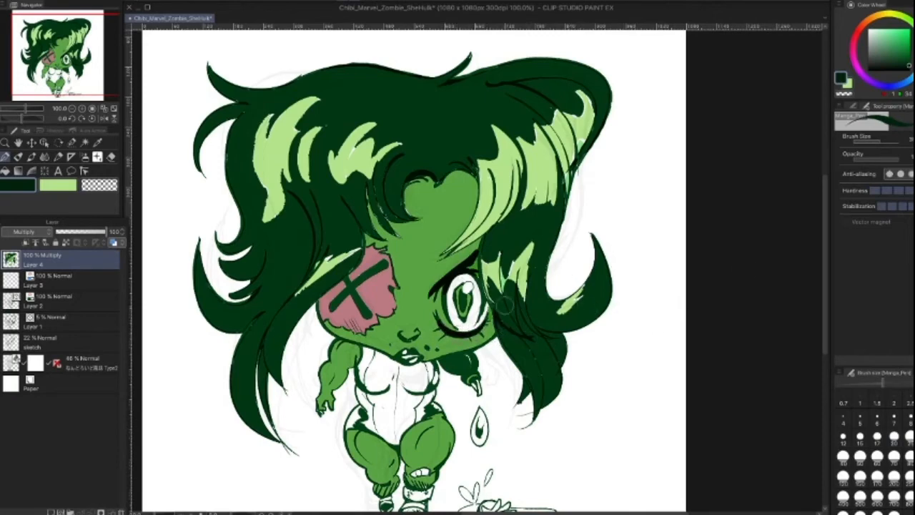
key("i")
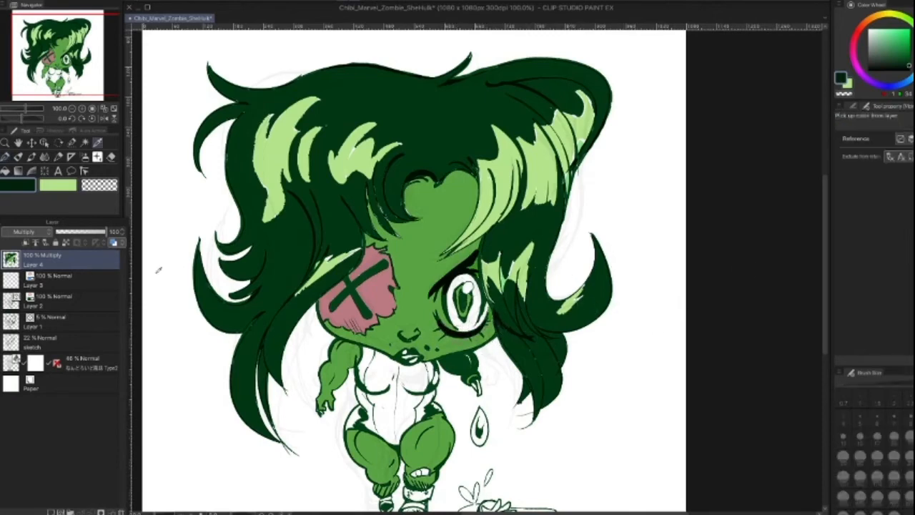
key("p")
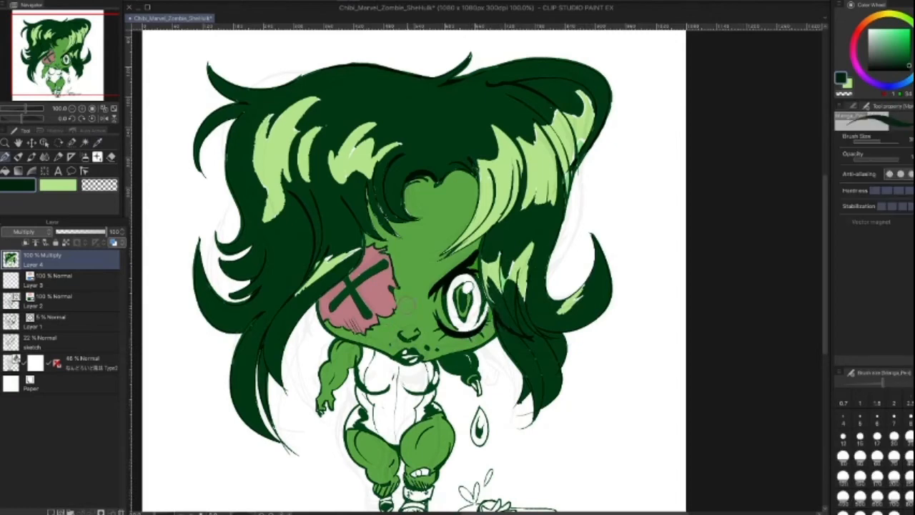
Step: Shade the rim of the open eye's white with pale and deeper pink, and choose a more saturated pink
left_click(479, 283, "alt")
left_click(881, 28)
left_click(873, 29)
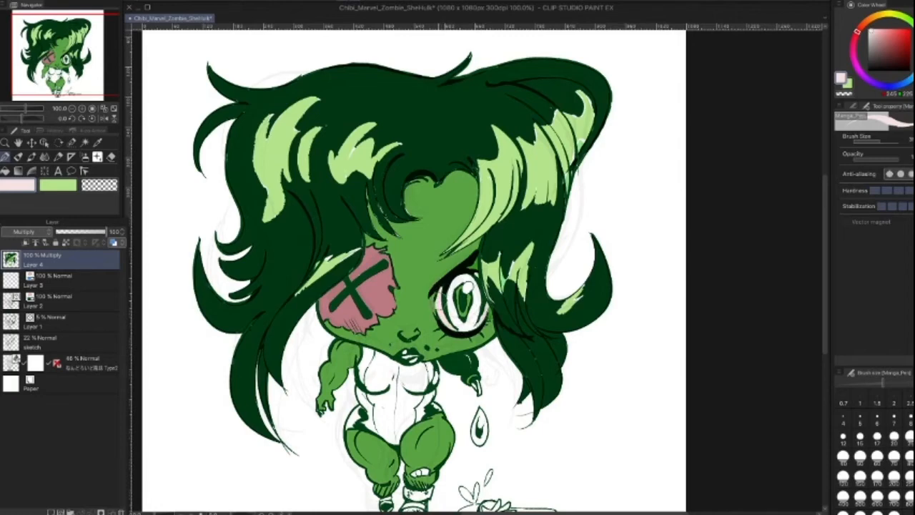
left_click(878, 38)
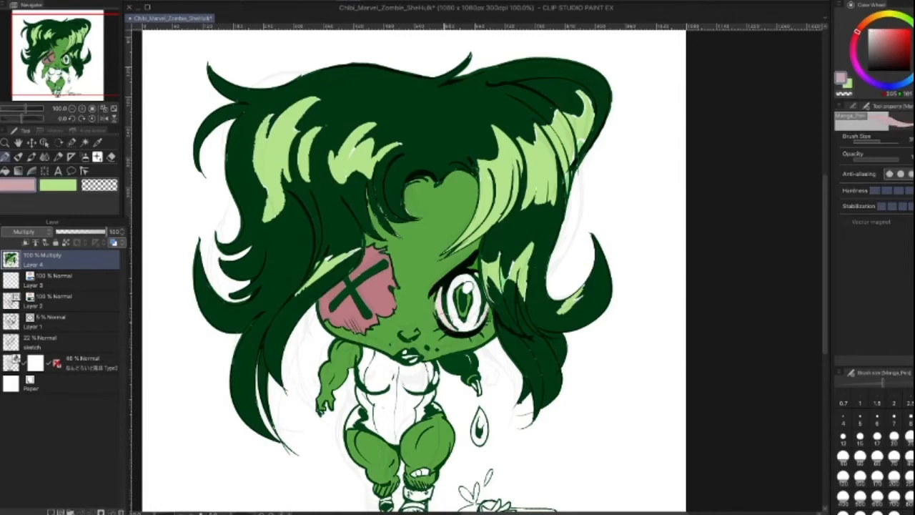
left_click_drag(440, 326, 475, 327)
key("bracketleft")
key("bracketleft")
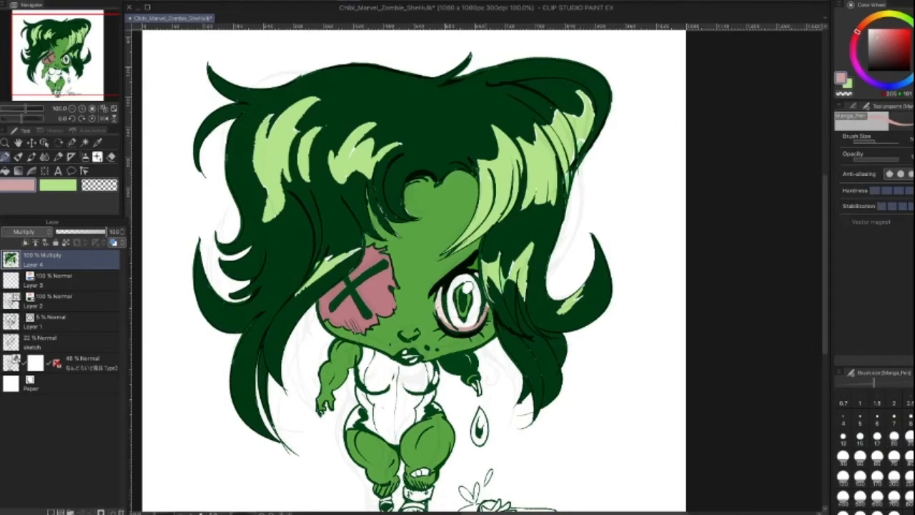
key("alt")
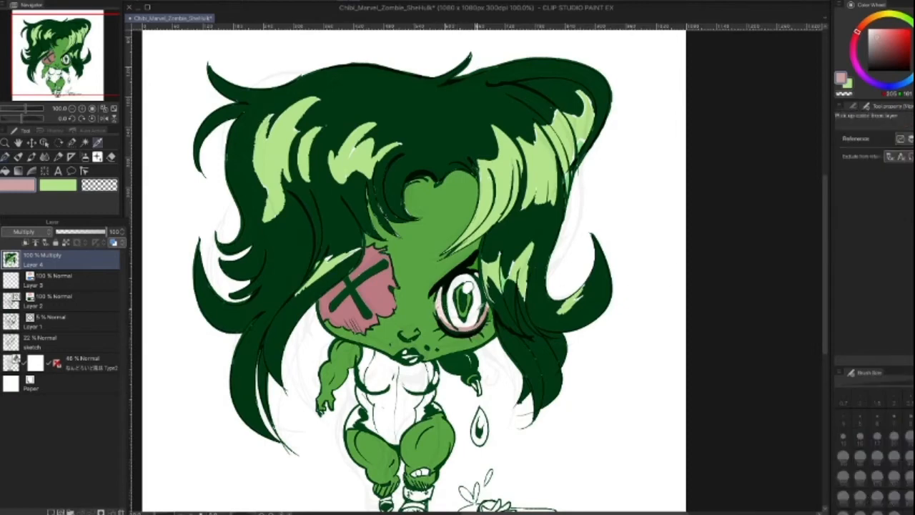
left_click(888, 32)
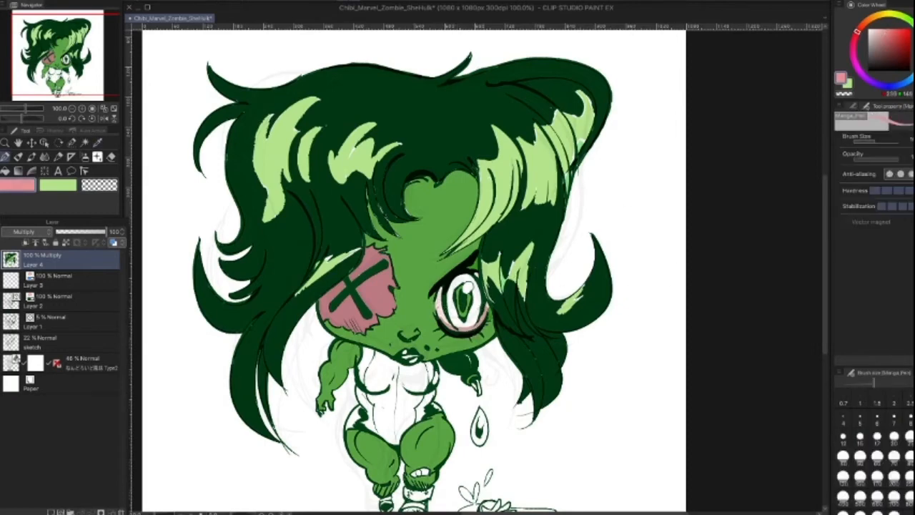
Step: Choose a muted mid green and paint the iris of the open eye with it
left_click(912, 25)
mouse_move(886, 33)
left_mouse_down()
mouse_move(880, 48)
mouse_move(884, 42)
left_mouse_up()
left_click(908, 436)
mouse_move(453, 293)
left_mouse_down()
mouse_move(452, 312)
mouse_move(450, 296)
mouse_move(466, 278)
mouse_move(456, 276)
mouse_move(472, 279)
mouse_move(473, 318)
mouse_move(448, 306)
mouse_move(465, 326)
mouse_move(482, 319)
mouse_move(455, 325)
left_mouse_up()
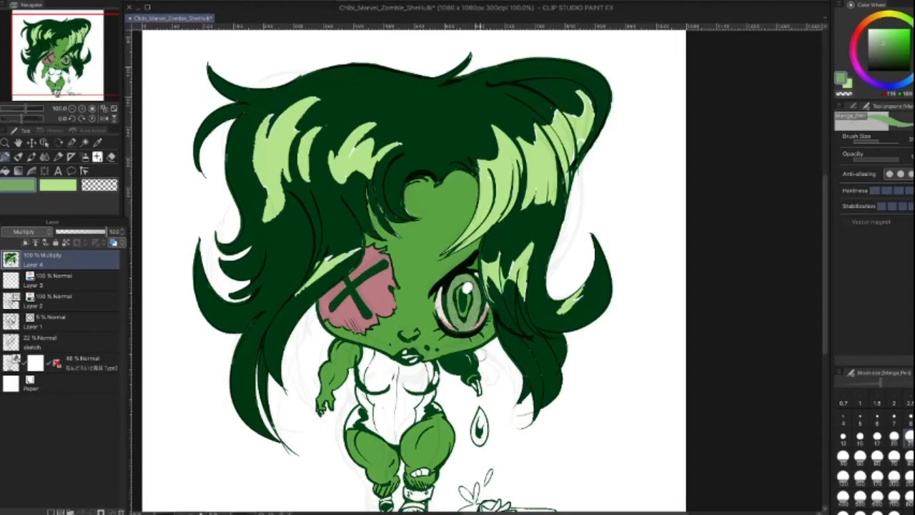
Step: Sample the light green highlight and paint the centre of the iris with it, adding a paler green glint
key("i")
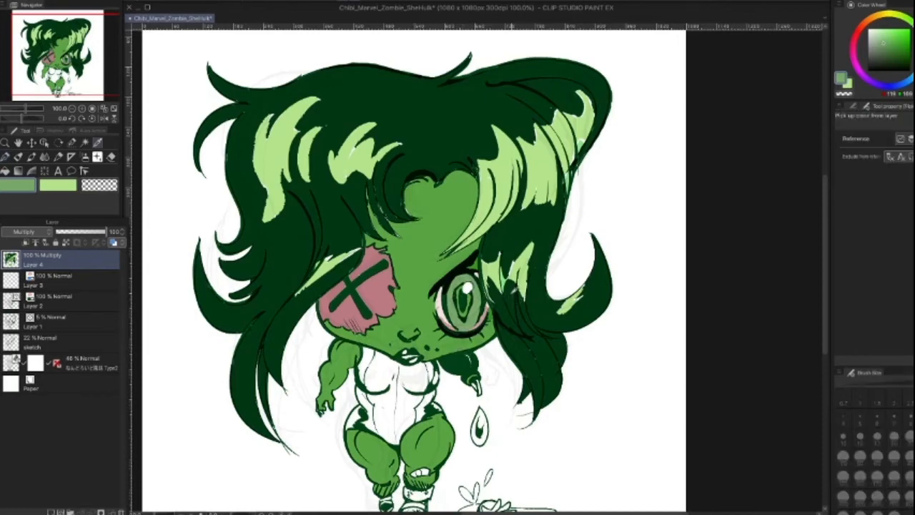
left_click(498, 270)
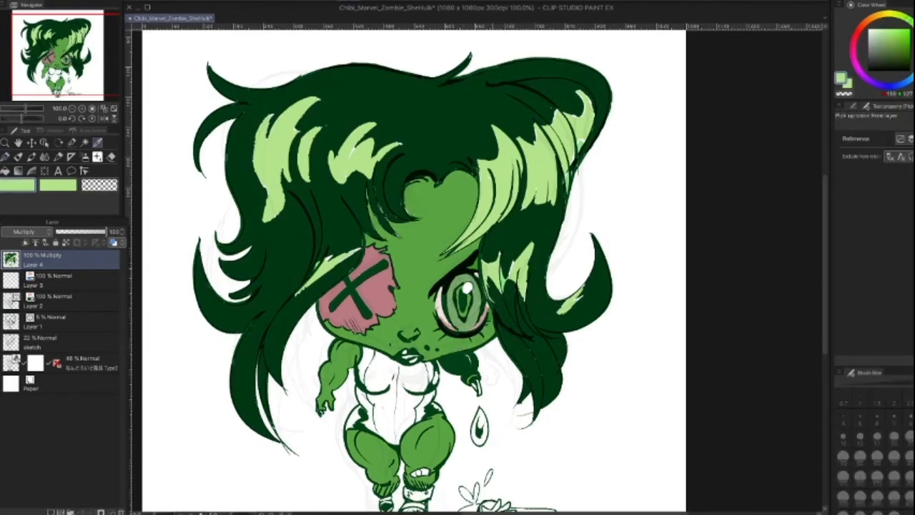
key("p")
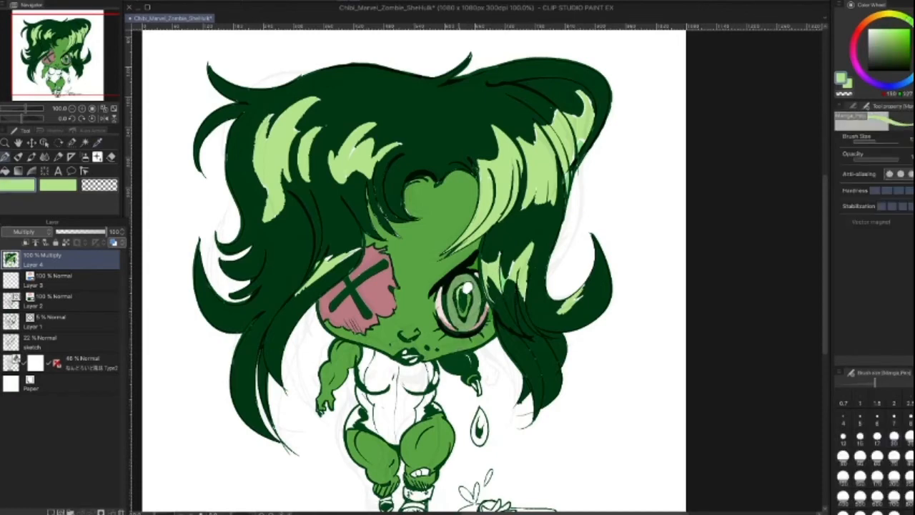
key("bracketright")
key("bracketright")
key("bracketright")
left_click_drag(467, 284, 467, 292)
left_click(491, 253, "alt")
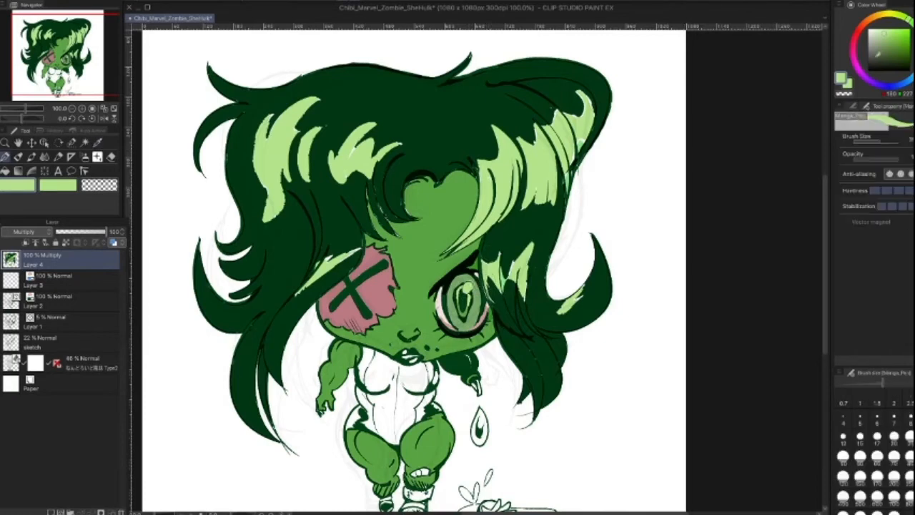
key("bracketleft")
key("bracketleft")
key("bracketleft")
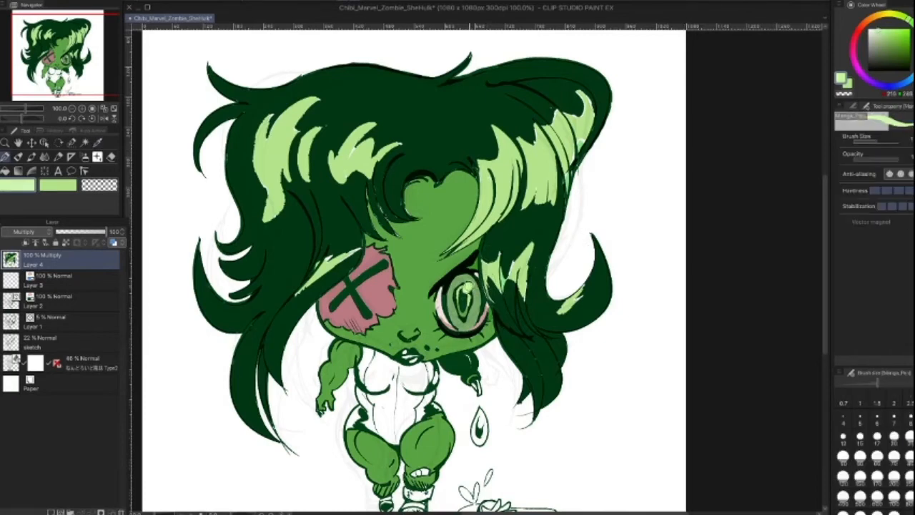
Step: Shade the upper iris dark green and its lower part light green with the Painterly rectangular canvas brush
left_click(473, 296, "alt")
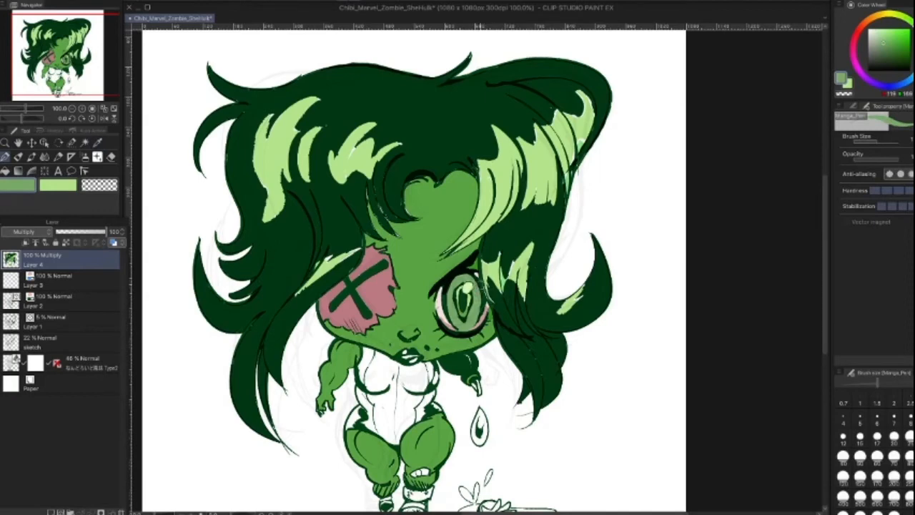
key("p")
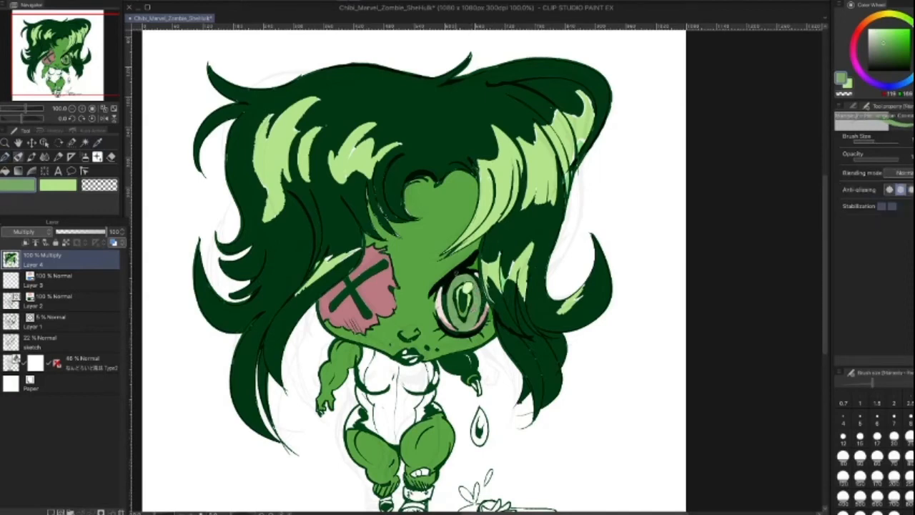
key("bracketright")
left_click(459, 307, "alt")
key("bracketright")
key("bracketright")
key("bracketright")
key("bracketright")
left_click_drag(451, 281, 452, 311)
key("bracketleft")
key("bracketleft")
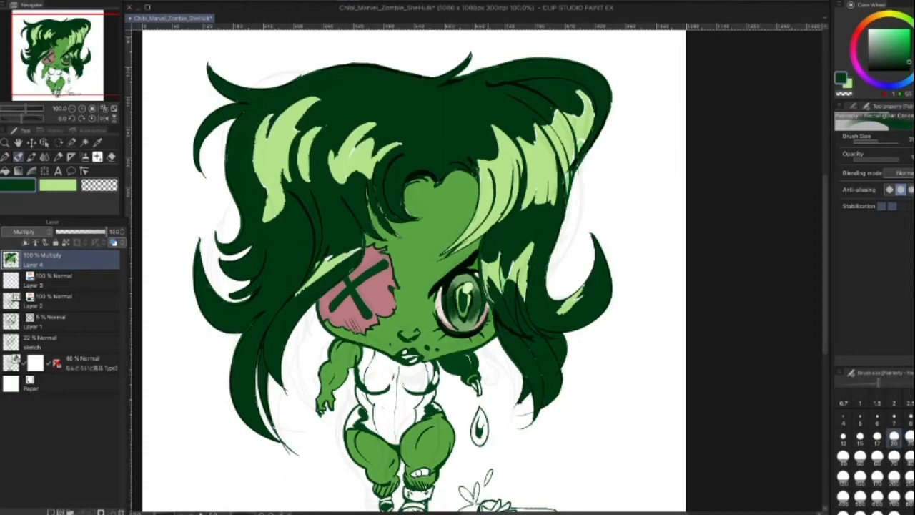
left_click(484, 278, "alt")
left_click_drag(452, 311, 469, 325)
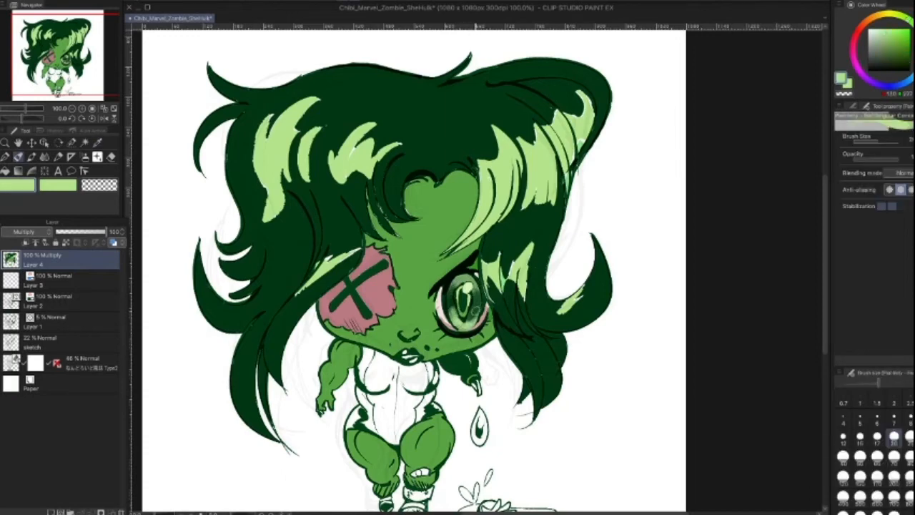
Step: Sample the very dark green beside the open eye and darken the outer rim of its iris with a smaller brush
key("bracketleft")
key("bracketleft")
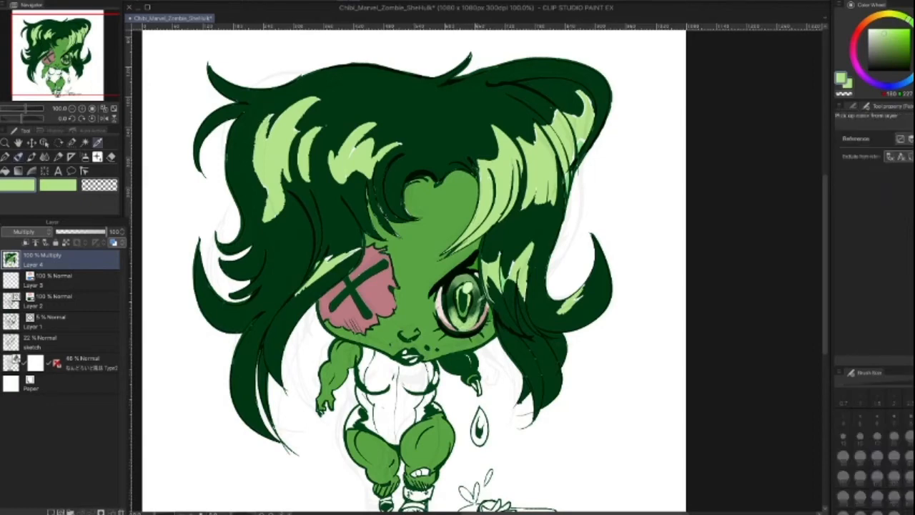
left_click(483, 298, "alt")
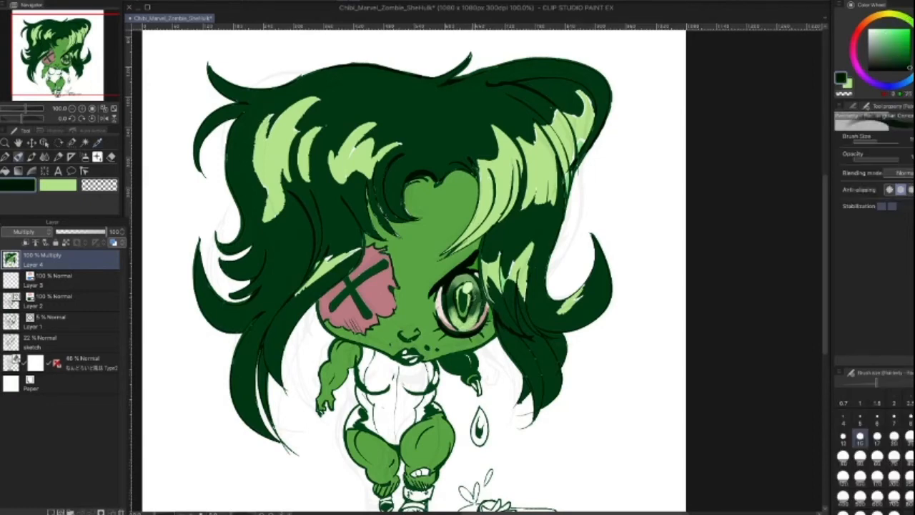
key("bracketleft")
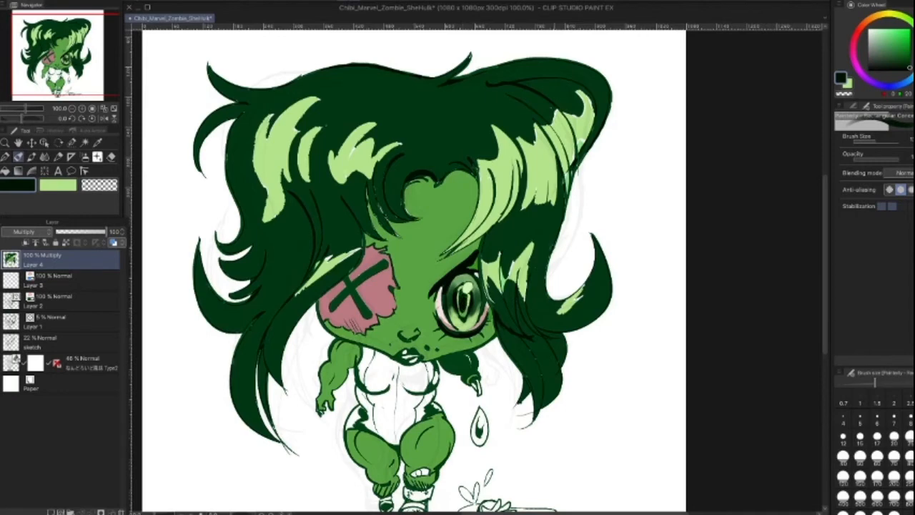
Step: Sample the light green hair highlight and refine the lighter parts of the open eye with fine strokes
left_click(573, 310, "alt")
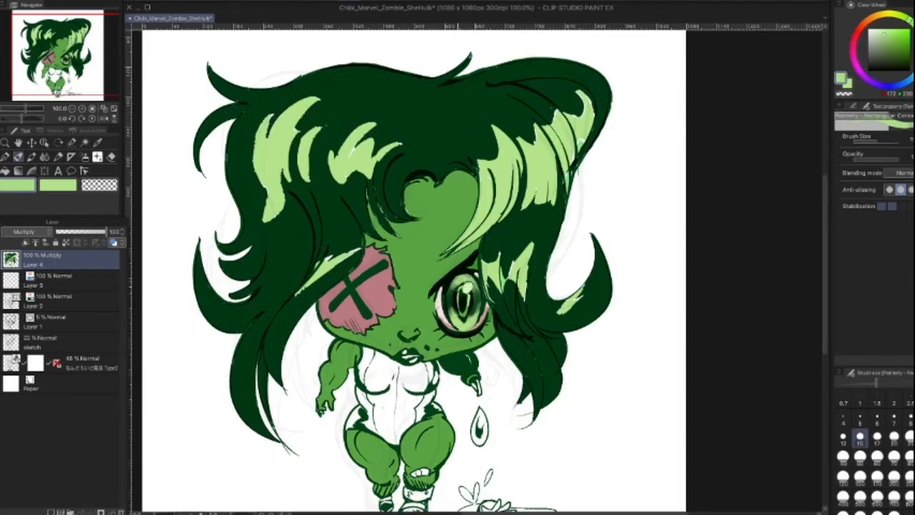
key("]")
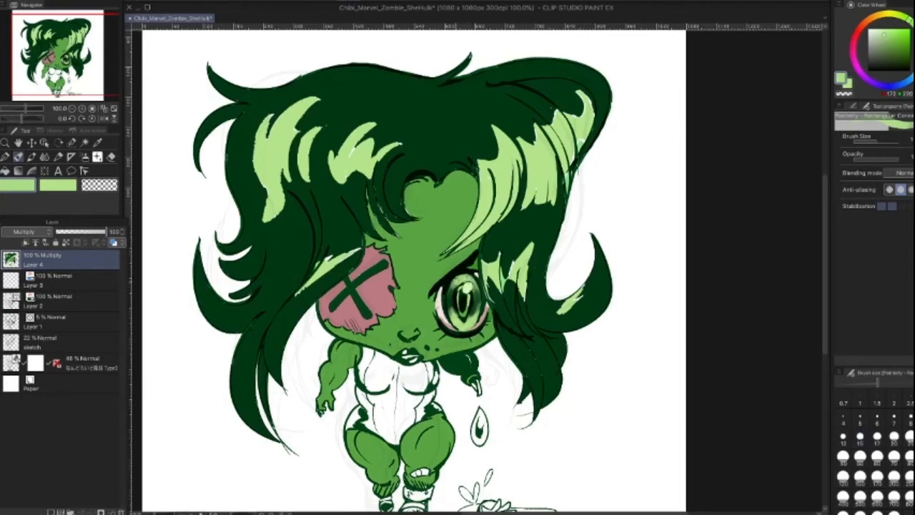
key("[")
key("[")
key("[")
key("[")
key("[")
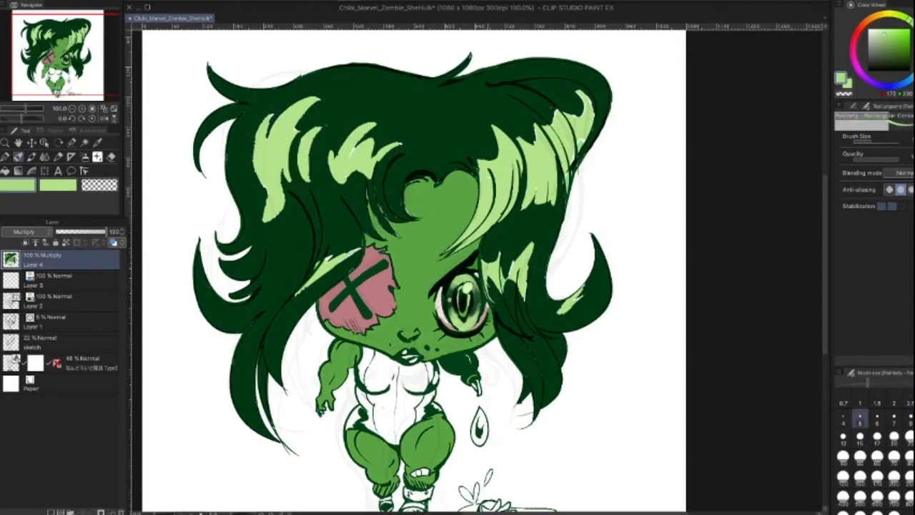
key("]")
key("]")
key("]")
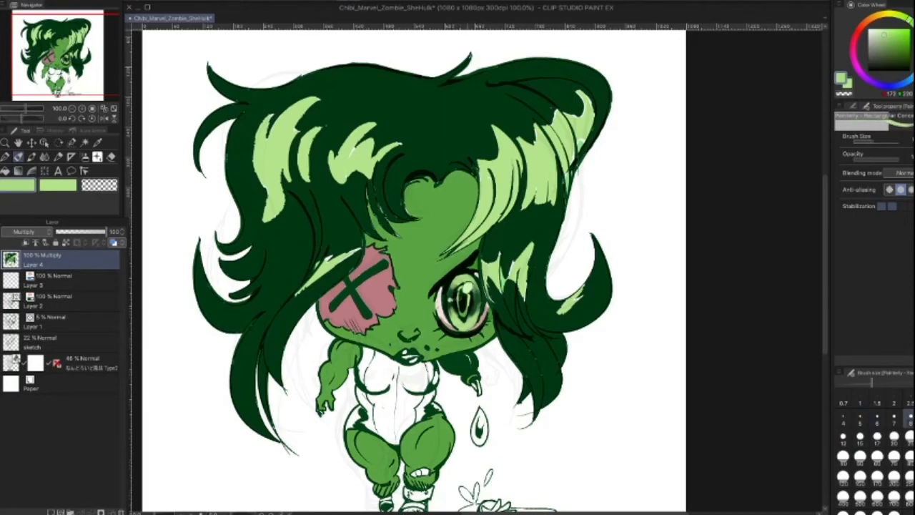
Step: Add a new Normal layer above the Multiply layer and name it color
left_click(51, 512)
left_click(44, 234)
left_click(44, 240)
double_click(43, 265)
type("color")
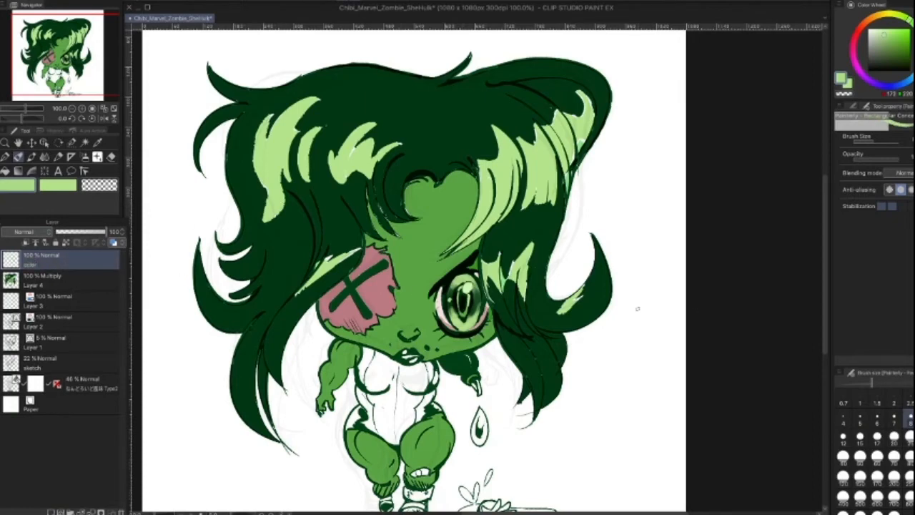
Step: Paint soft light green highlights along the upper edge of the hair with a larger brush and fade them with transparent colour
left_click(894, 434)
key("]")
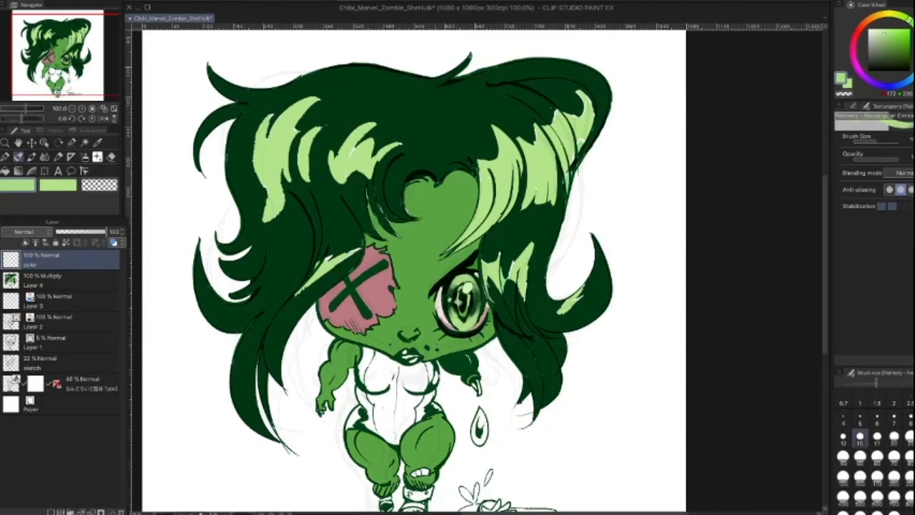
key("]")
key("]")
key("]")
left_click_drag(276, 96, 421, 102)
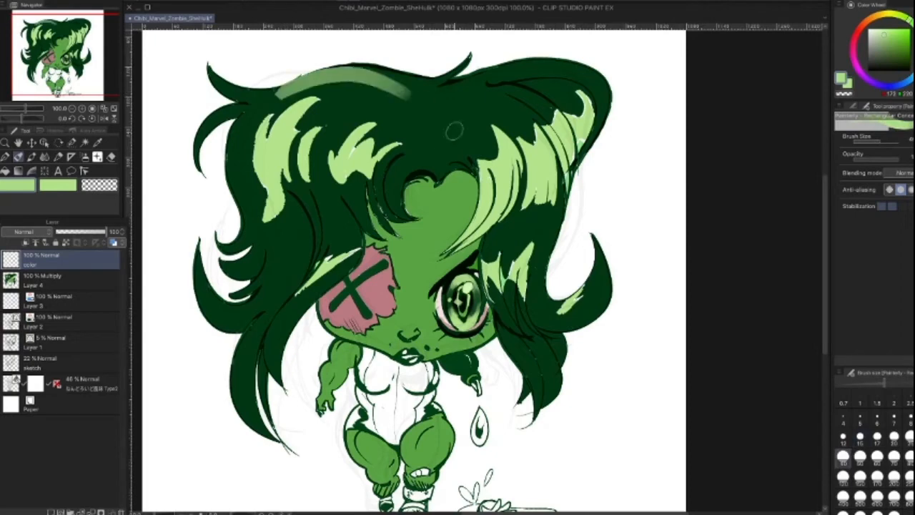
key("ctrl+z")
mouse_move(278, 88)
left_mouse_down()
mouse_move(548, 84)
mouse_move(545, 62)
left_mouse_up()
left_click(98, 185)
left_click_drag(455, 77, 493, 68)
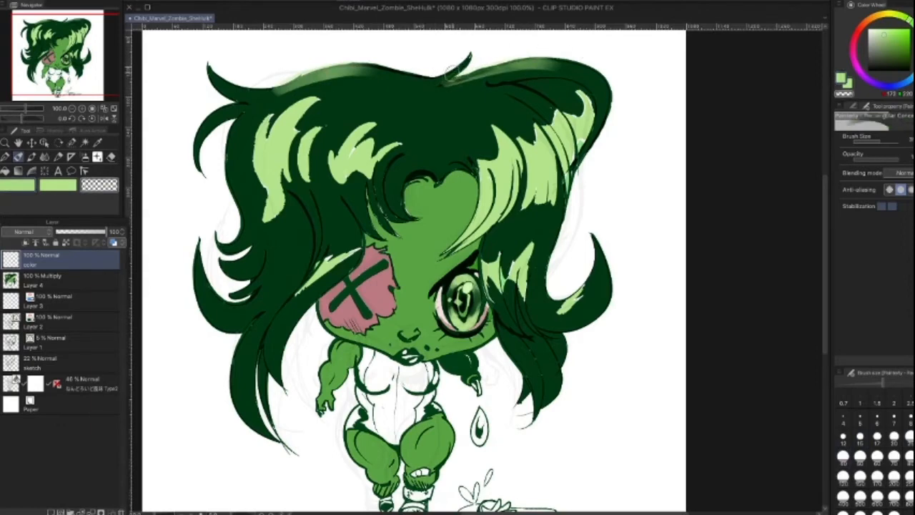
Step: Add a second light green sheen below the left crown's edge highlight and thin it out with transparent colour
left_click(66, 184)
mouse_move(285, 94)
left_mouse_down()
mouse_move(341, 87)
mouse_move(386, 105)
left_mouse_up()
left_click_drag(335, 92, 388, 101)
left_click(99, 184)
key("bracketright")
left_click_drag(334, 100, 391, 109)
key("bracketleft")
key("bracketleft")
key("bracketleft")
key("bracketleft")
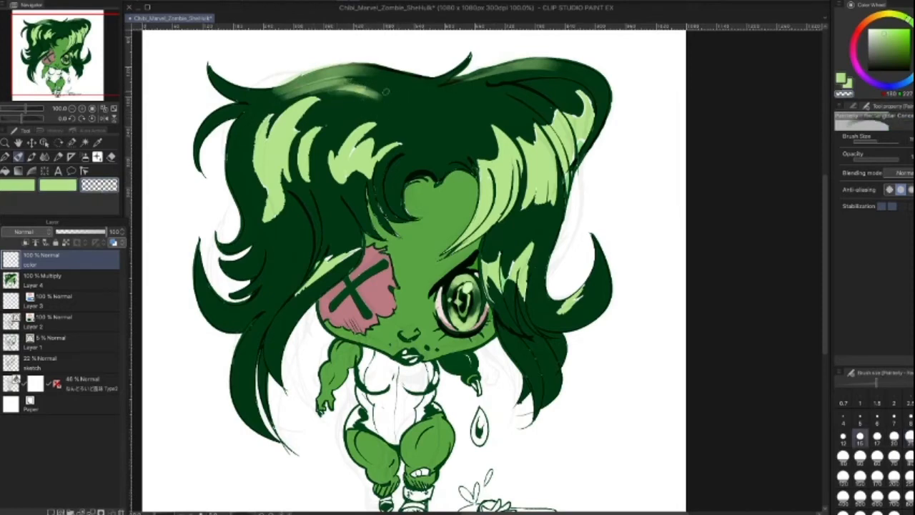
Step: Enlarge the brush, paint a light green sheen across the right side of the crown and select transparent colour for softening
left_click(58, 185)
key("bracketright")
key("bracketright")
key("bracketright")
key("bracketright")
mouse_move(464, 86)
left_mouse_down()
mouse_move(576, 116)
mouse_move(578, 76)
mouse_move(560, 90)
mouse_move(557, 119)
mouse_move(536, 111)
left_mouse_up()
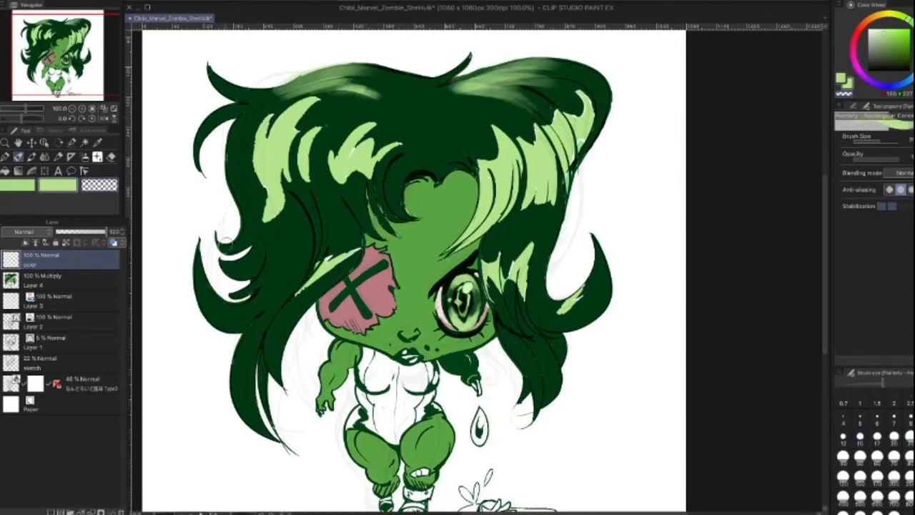
left_click(99, 184)
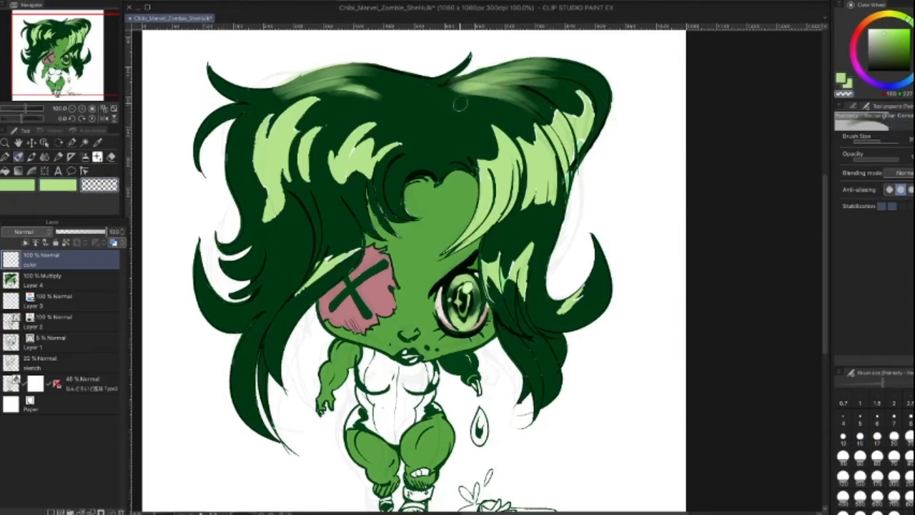
Step: Draw a thin light green zigzag highlight down the hair parting and soften it with transparent colour
left_click(58, 185)
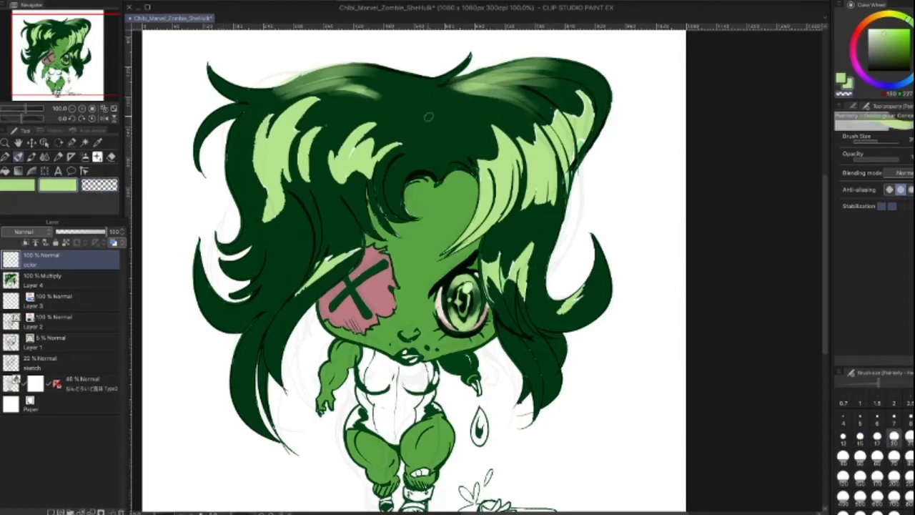
mouse_move(409, 97)
left_mouse_down()
mouse_move(461, 111)
mouse_move(448, 133)
mouse_move(419, 137)
mouse_move(440, 173)
left_mouse_up()
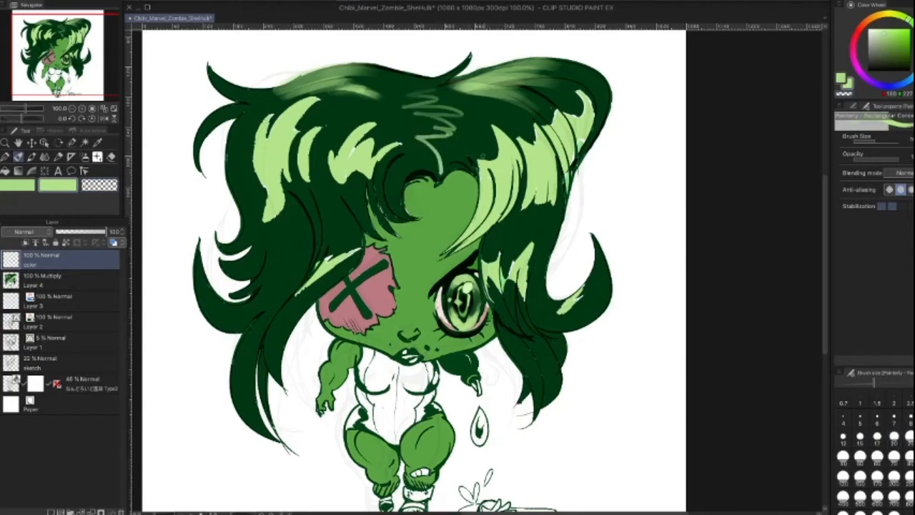
key("c")
key("]")
key("]")
key("]")
key("]")
key("[")
key("[")
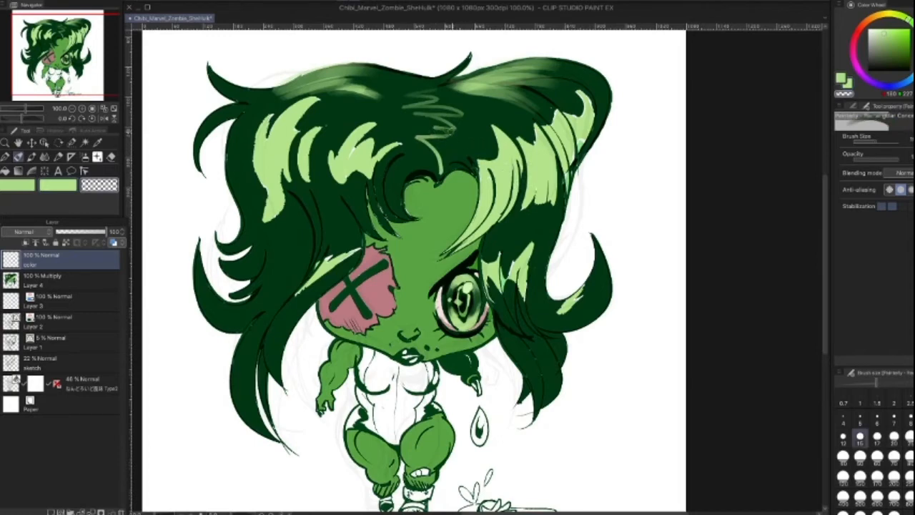
key("bracketleft")
left_click_drag(447, 137, 429, 139)
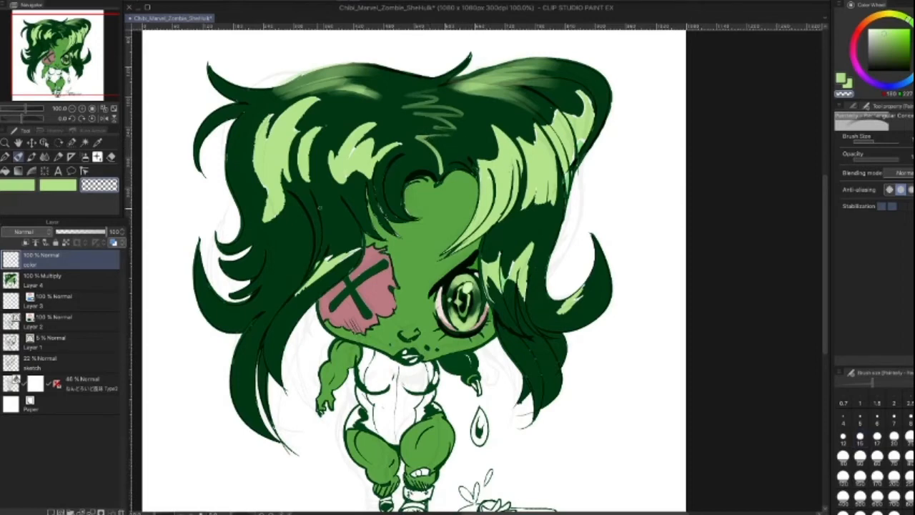
key("]")
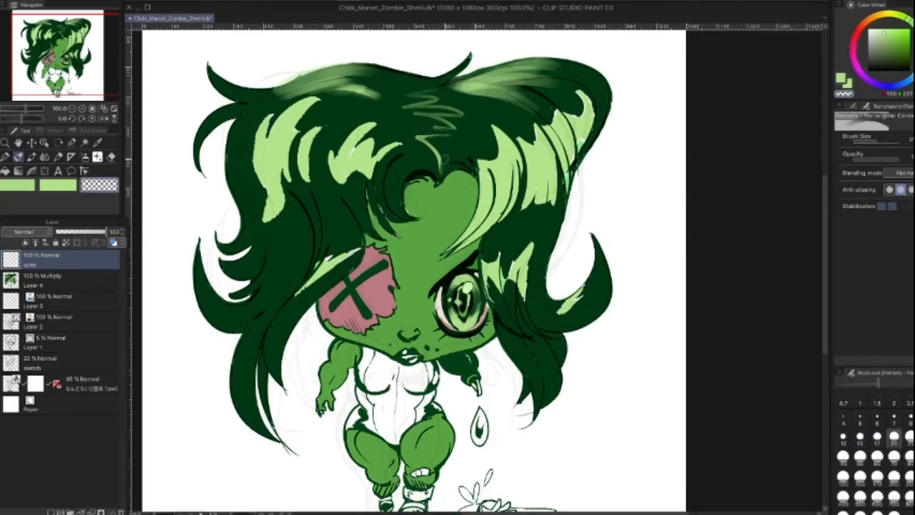
Step: Return to the Multiply layer, sample the dark green hair colour and touch up the curl over the forehead with it
left_click(71, 283)
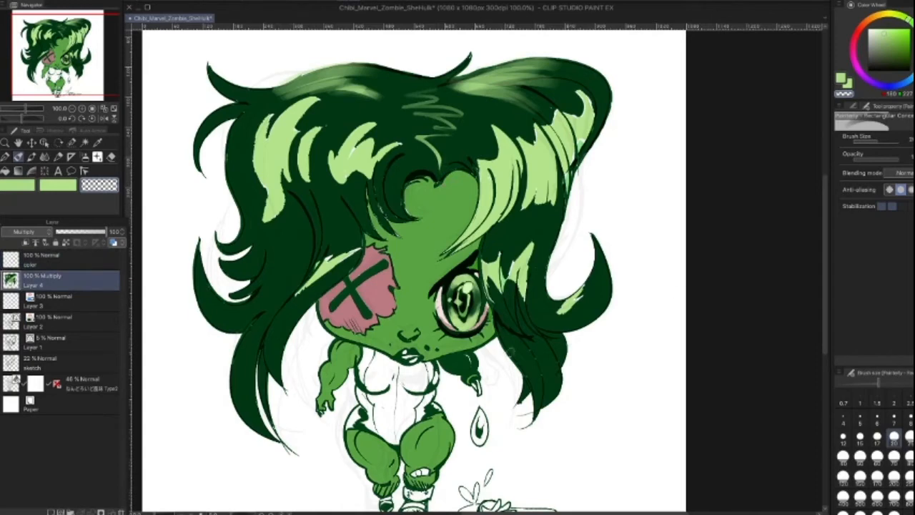
key("]")
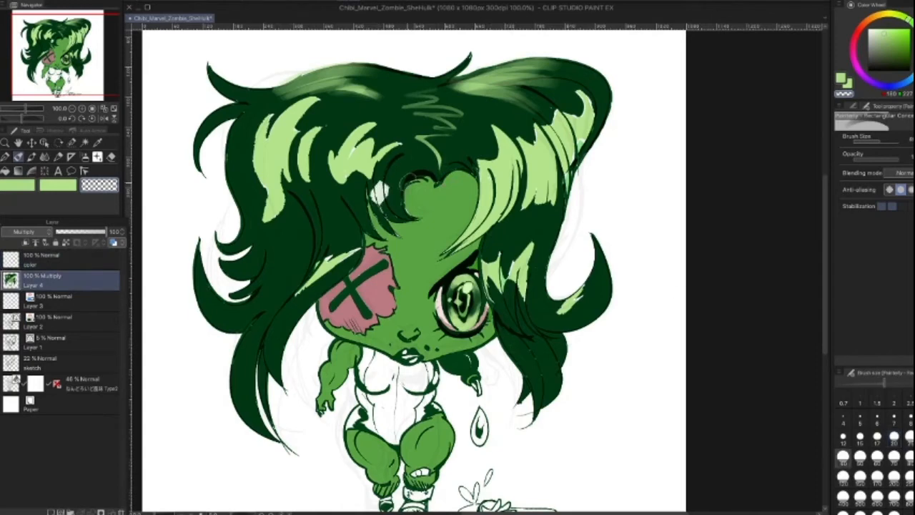
left_click(379, 191, "alt")
key("[")
key("[")
left_click_drag(402, 187, 398, 216)
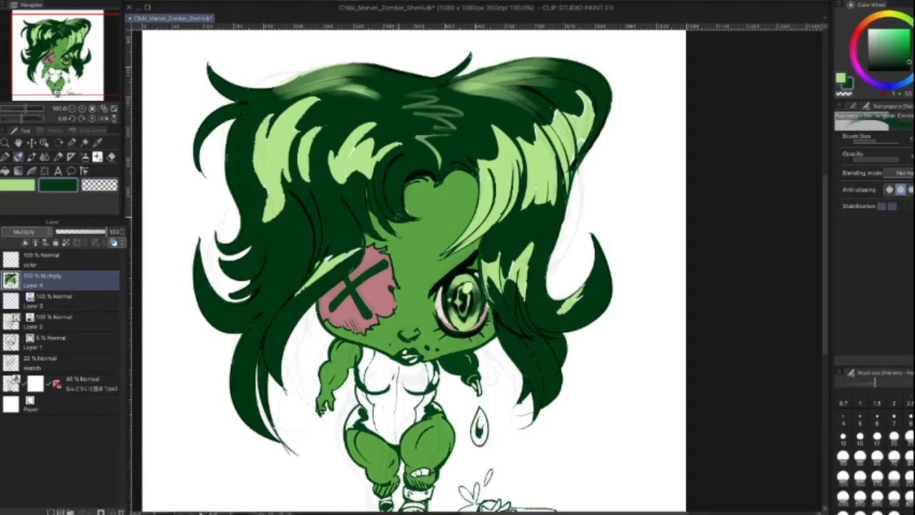
key("[")
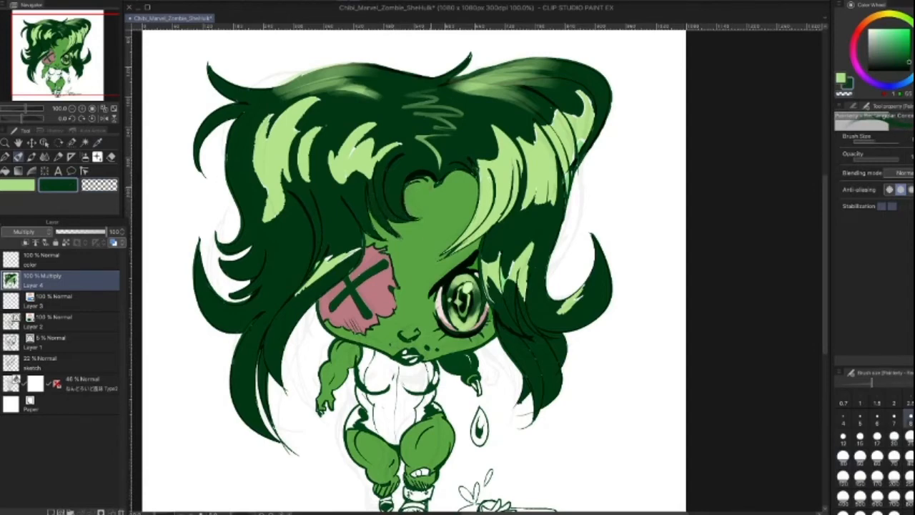
Step: Sample the light green highlight and smooth the large highlight on the left side of the hair with a bigger brush
key("]")
key("]")
key("]")
key("]")
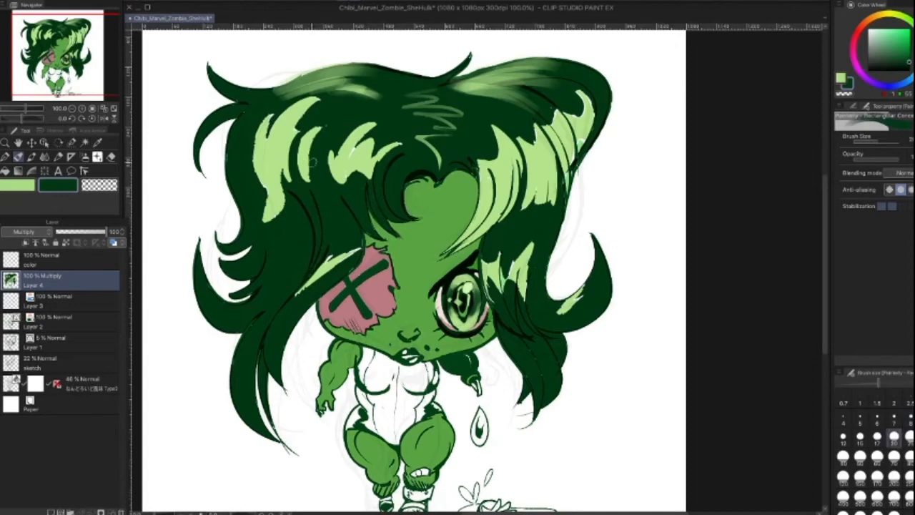
left_click(272, 139, "alt")
key("]")
mouse_move(261, 125)
left_mouse_down()
mouse_move(274, 200)
mouse_move(262, 219)
mouse_move(280, 176)
mouse_move(284, 185)
mouse_move(265, 221)
left_mouse_up()
key("[")
key("[")
Step: Fill the dark gap between the left highlight and its neighbouring strand with light green, extending the colour down the strand
left_click_drag(300, 127, 288, 171)
key("[")
key("[")
left_click_drag(299, 129, 290, 161)
key("]")
key("]")
key("]")
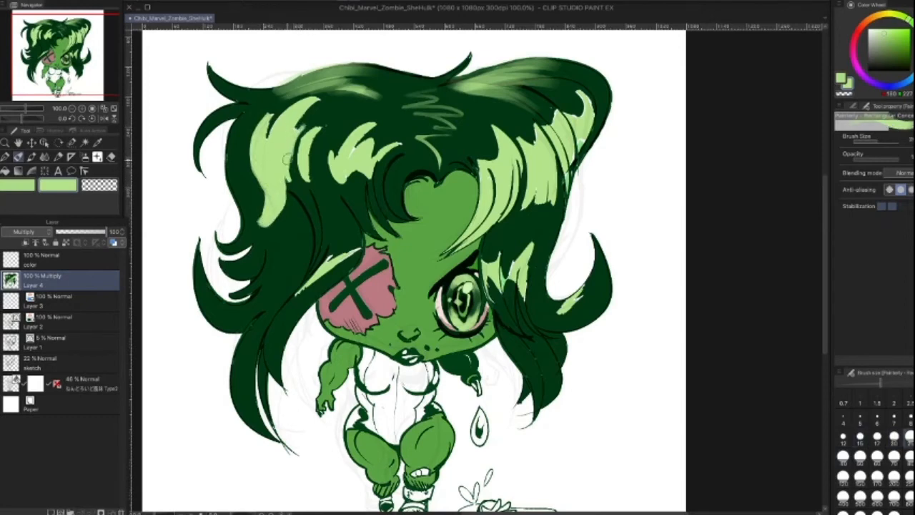
key("[")
key("[")
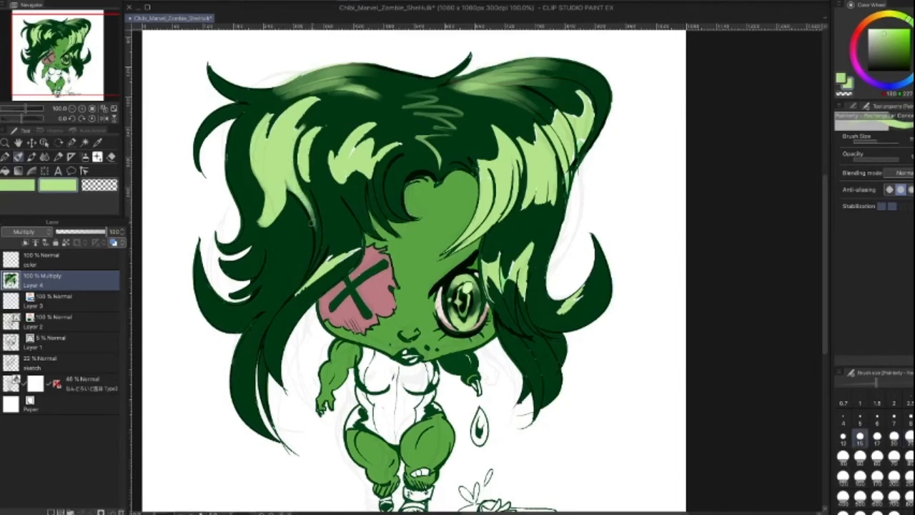
Step: Widen the left highlight toward the middle of the hair with a broad light green stroke, then reduce the brush size
key("]")
key("]")
key("]")
key("]")
mouse_move(321, 126)
left_mouse_down()
mouse_move(303, 145)
mouse_move(310, 141)
mouse_move(327, 185)
mouse_move(321, 173)
mouse_move(317, 191)
mouse_move(303, 167)
mouse_move(309, 176)
mouse_move(319, 166)
mouse_move(304, 162)
mouse_move(310, 149)
mouse_move(315, 180)
left_mouse_up()
key("[")
key("[")
key("[")
key("[")
key("[")
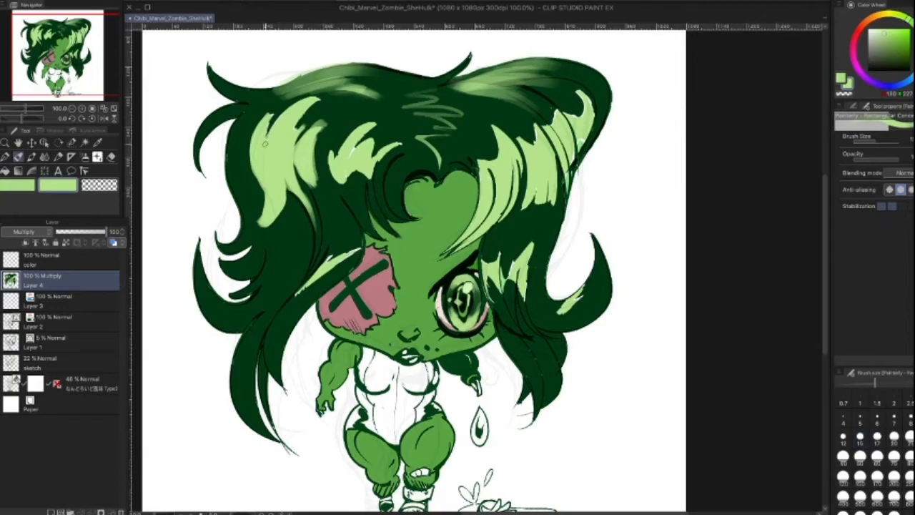
Step: Feather the tips of the left highlight and add fine light green strands toward the neighbouring highlight with a small brush
key("]")
key("]")
key("[")
key("[")
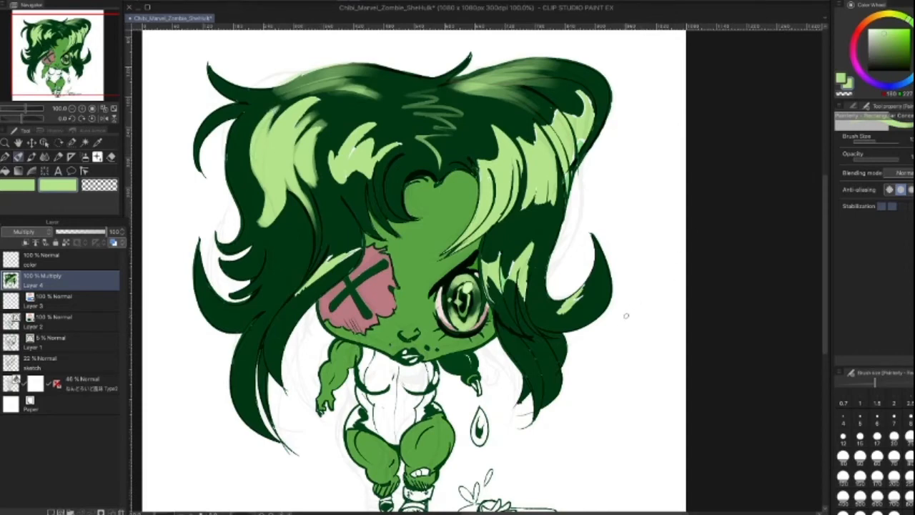
key("[")
key("[")
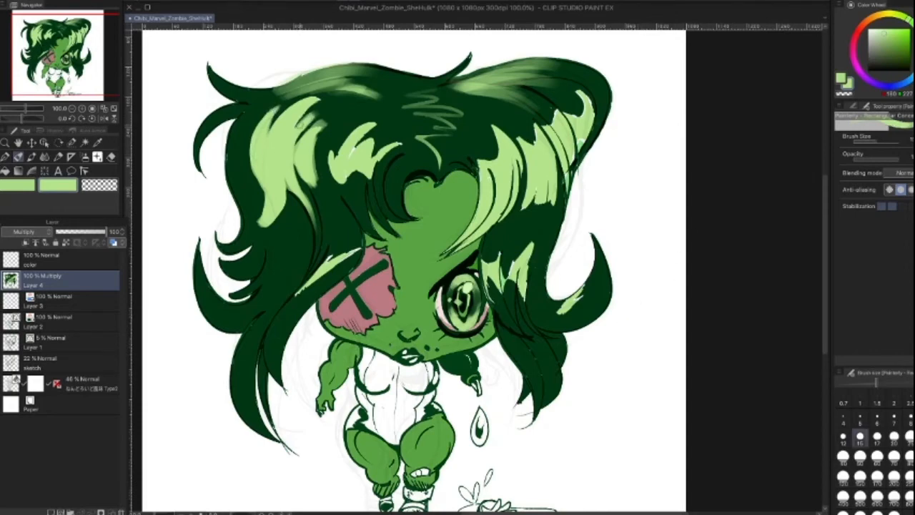
key("[")
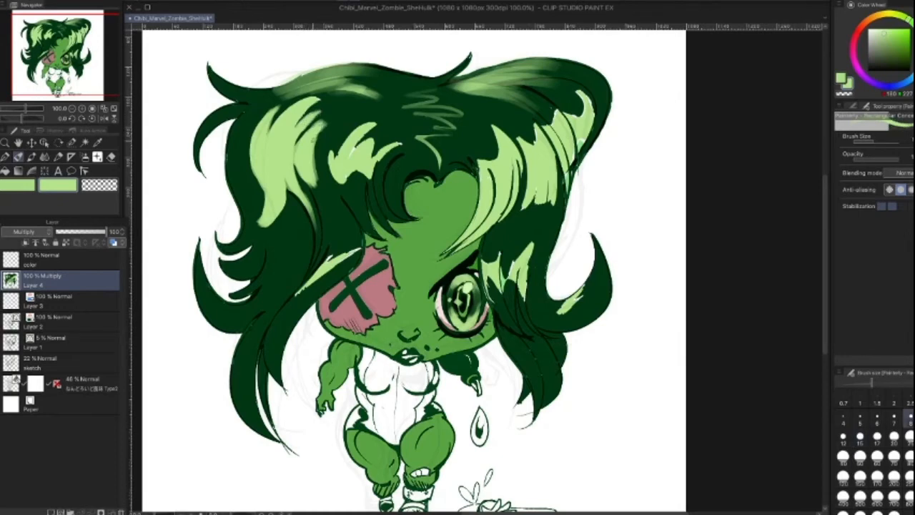
key("[")
key("[")
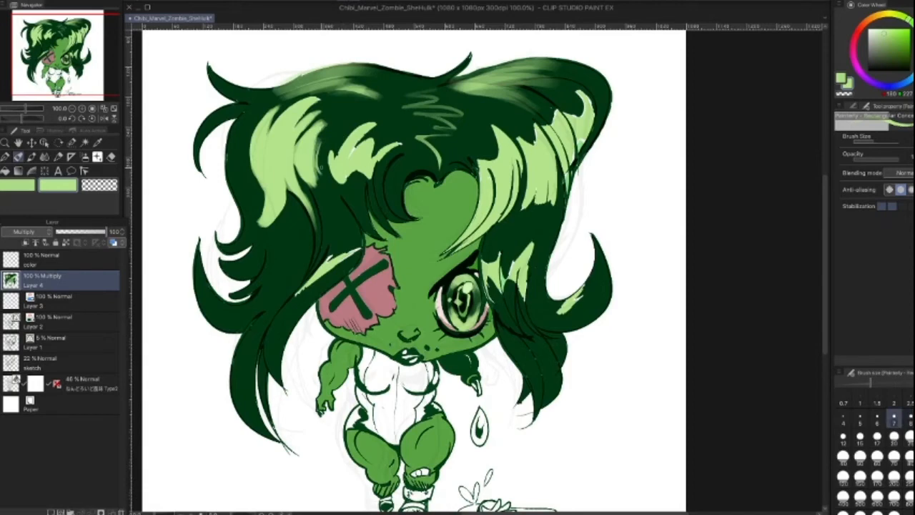
Step: Enlarge the brush and spread light green strokes along the outer left edge of the hair highlight
key("]")
key("]")
key("]")
key("]")
key("]")
key("]")
mouse_move(257, 121)
left_mouse_down()
mouse_move(266, 192)
mouse_move(248, 190)
mouse_move(249, 200)
left_mouse_up()
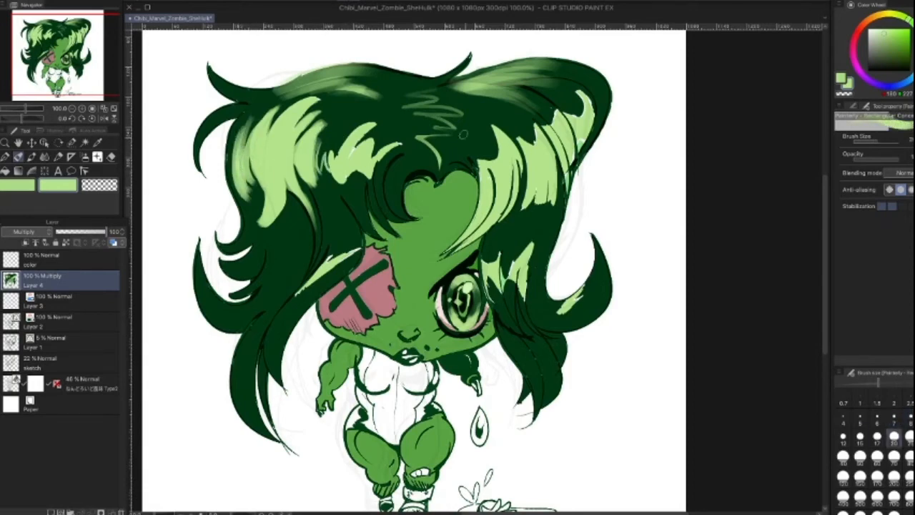
Step: Fill out the central fringe highlight with light green and extend it down onto the curl over the forehead
key("[")
key("[")
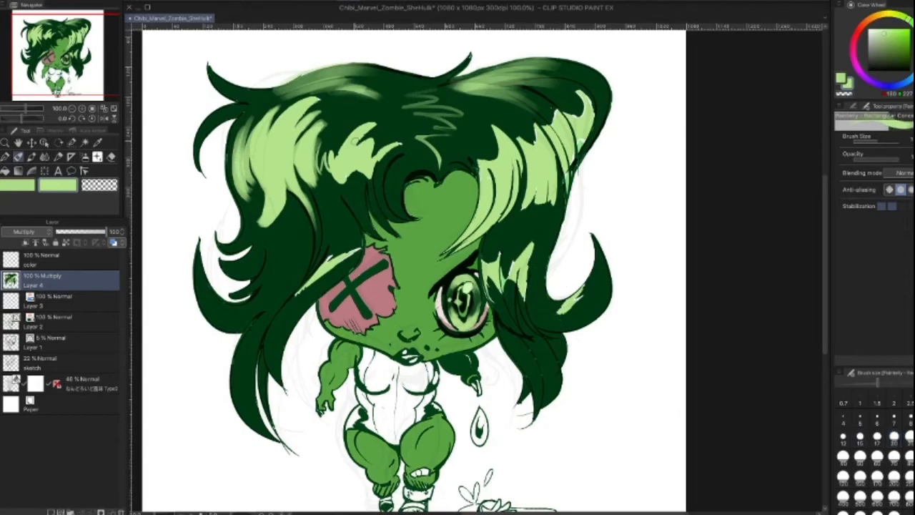
key("[")
key("]")
key("]")
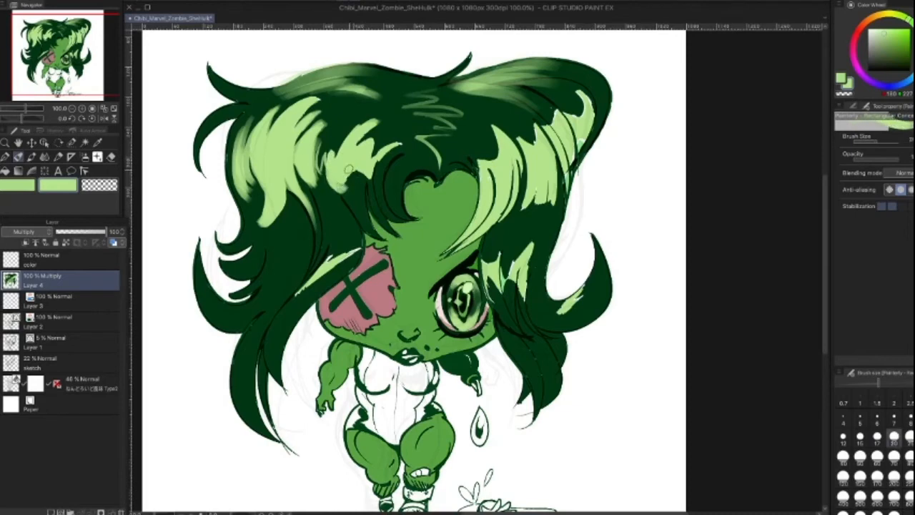
key("bracketleft")
mouse_move(375, 176)
left_mouse_down()
mouse_move(390, 149)
mouse_move(385, 165)
mouse_move(400, 165)
mouse_move(391, 185)
mouse_move(403, 164)
mouse_move(393, 193)
mouse_move(390, 170)
mouse_move(379, 187)
mouse_move(373, 174)
mouse_move(366, 194)
mouse_move(360, 156)
mouse_move(362, 197)
left_mouse_up()
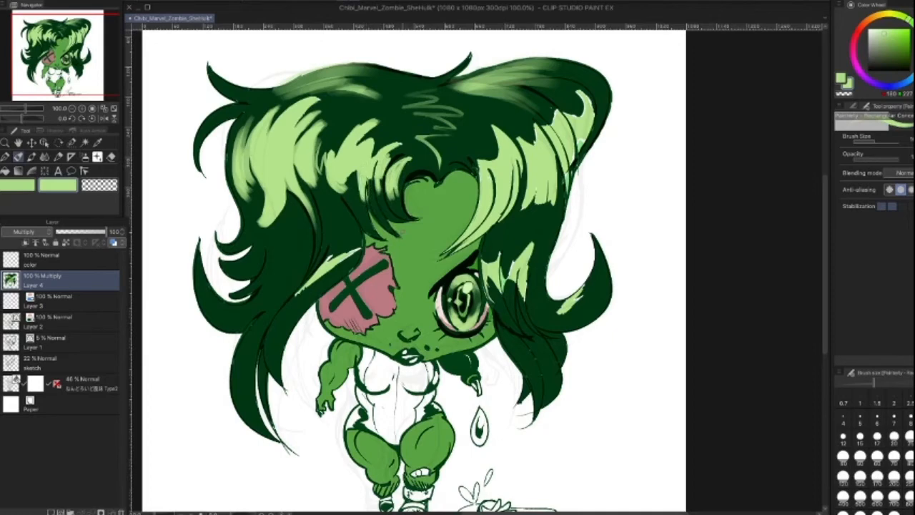
Step: Sample dark green from the hair and touch up the gaps between strands of the central fringe highlight
left_click(379, 203, "alt")
key("bracketright")
mouse_move(364, 183)
left_mouse_down()
mouse_move(373, 210)
mouse_move(369, 188)
left_mouse_up()
key("bracketright")
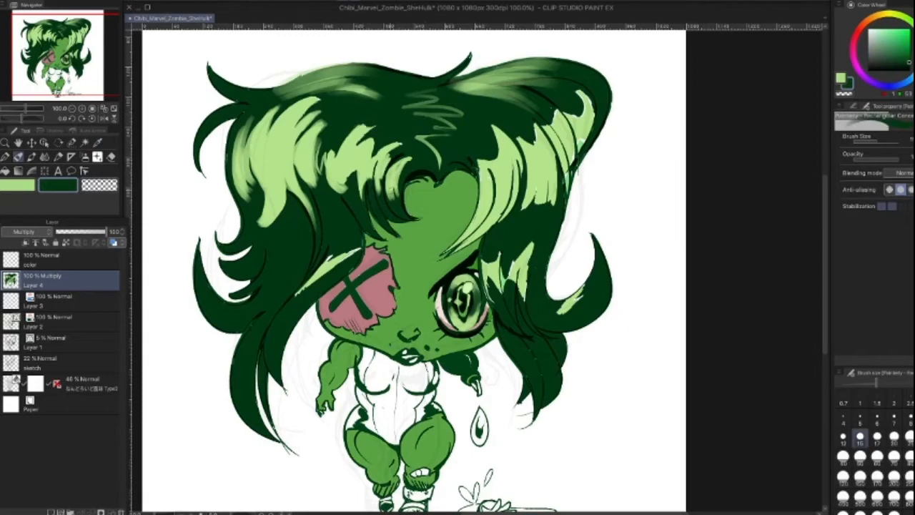
key("bracketleft")
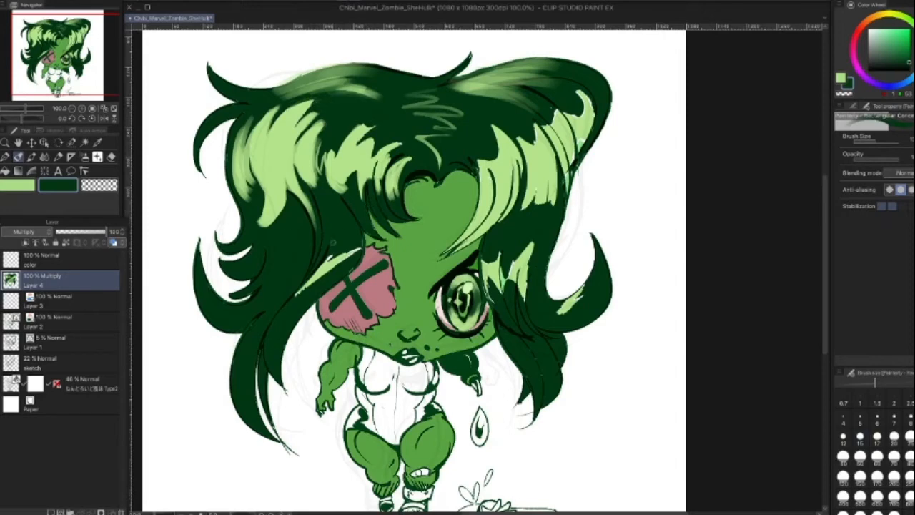
Step: Brush light green strands into the dark gap between the left highlight and the central fringe highlight
left_click(50, 187)
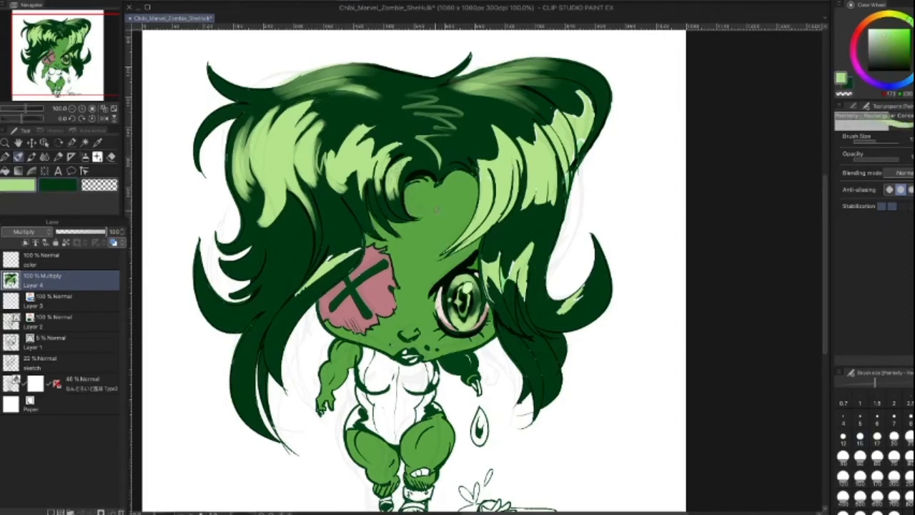
key("bracketright")
key("x")
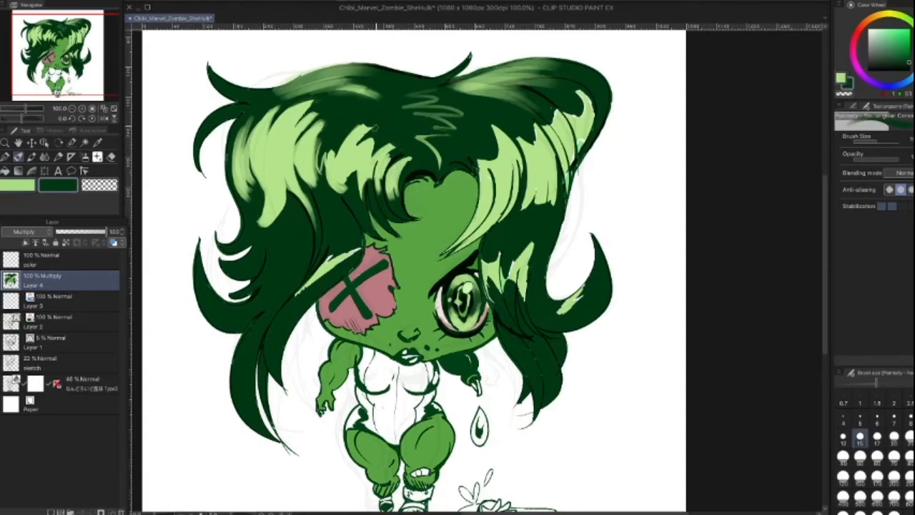
left_click(26, 185)
left_click_drag(328, 173, 346, 213)
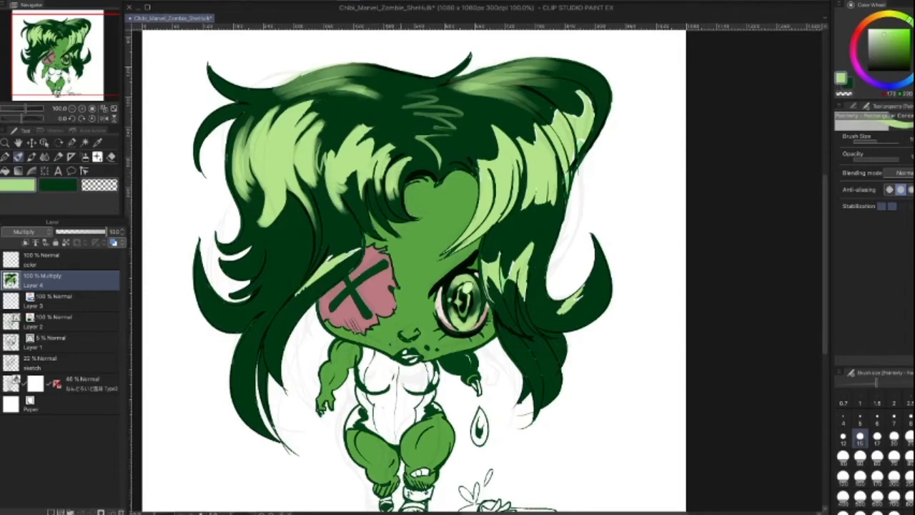
left_click_drag(345, 171, 349, 194)
key("alt")
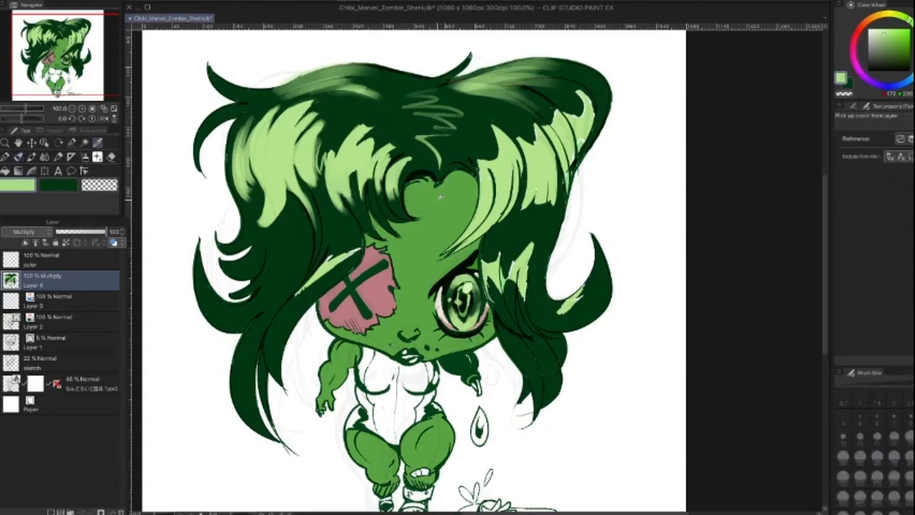
Step: Paint a light green highlight down the lock that sweeps above the pink wound patch
left_click(2, 322)
left_click(13, 316)
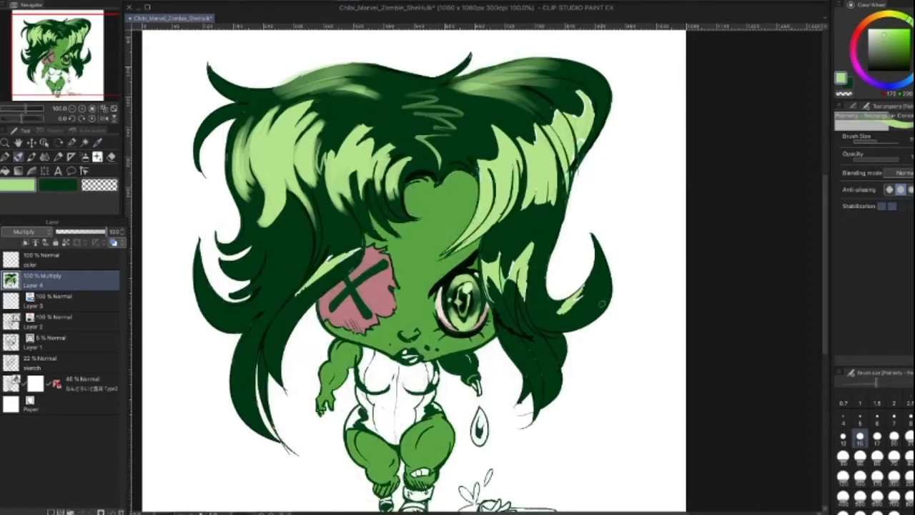
key("alt")
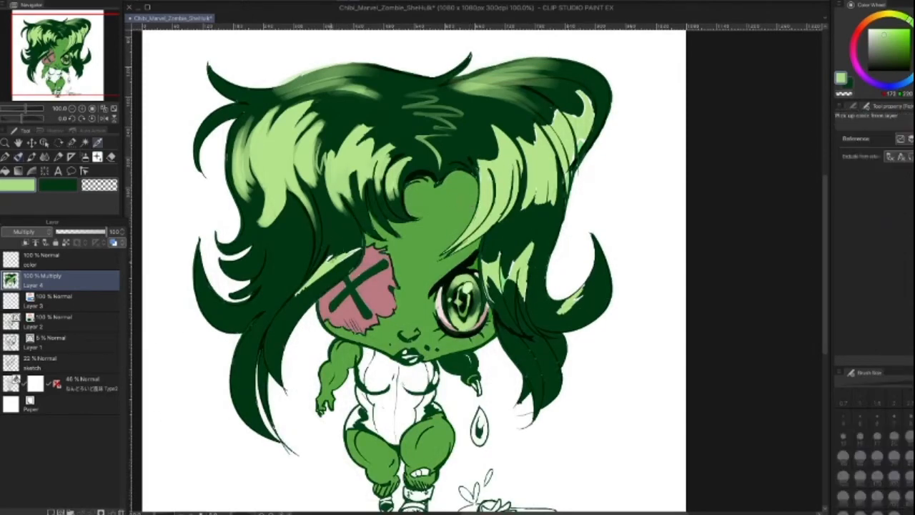
mouse_move(331, 238)
left_mouse_down()
mouse_move(304, 279)
mouse_move(324, 264)
left_mouse_up()
key("alt")
mouse_move(332, 233)
left_mouse_down()
mouse_move(331, 265)
mouse_move(344, 262)
mouse_move(349, 239)
mouse_move(278, 322)
left_mouse_up()
left_click_drag(306, 290, 280, 316)
left_click_drag(326, 232, 301, 288)
key("[")
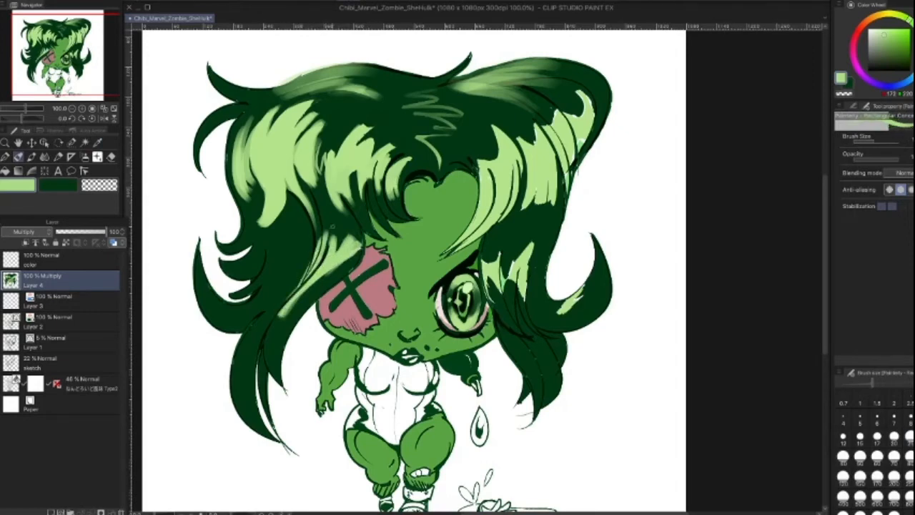
key("]")
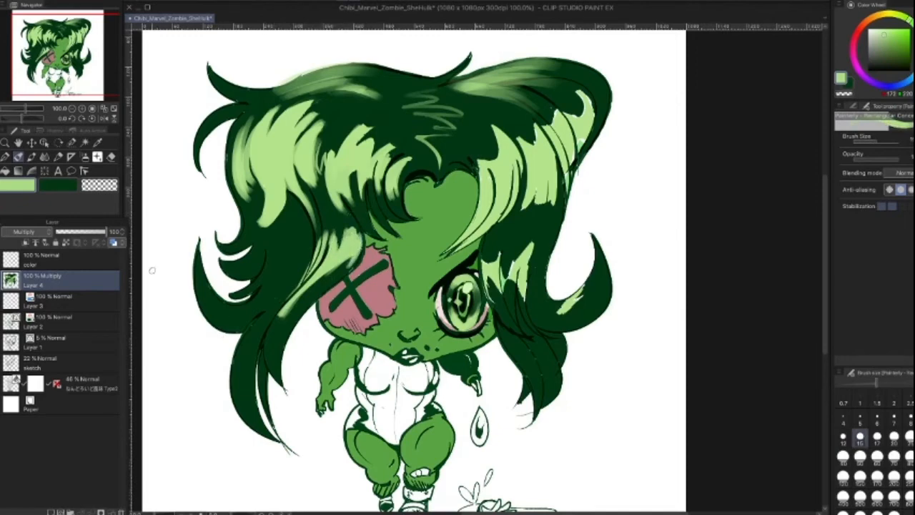
Step: Trim the lower edge of the highlight above the wound patch with dark green strokes
left_click(58, 185)
left_click_drag(338, 263, 269, 334)
left_click_drag(293, 291, 282, 316)
Step: Add light green strands beside the wound patch lock toward the outer left hair, varying the brush size
left_click(23, 185)
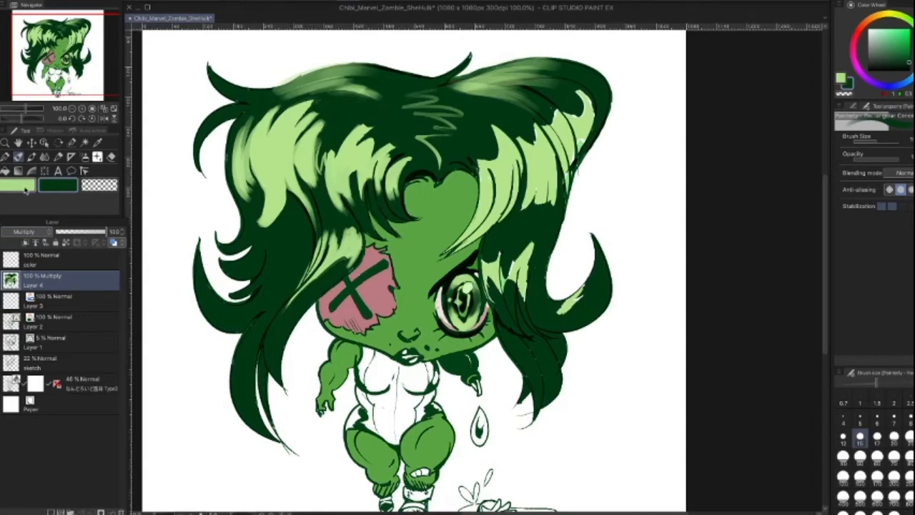
left_click_drag(314, 228, 293, 278)
key("[")
left_click_drag(313, 226, 277, 286)
key("[")
left_click_drag(285, 247, 258, 293)
key("]")
key("]")
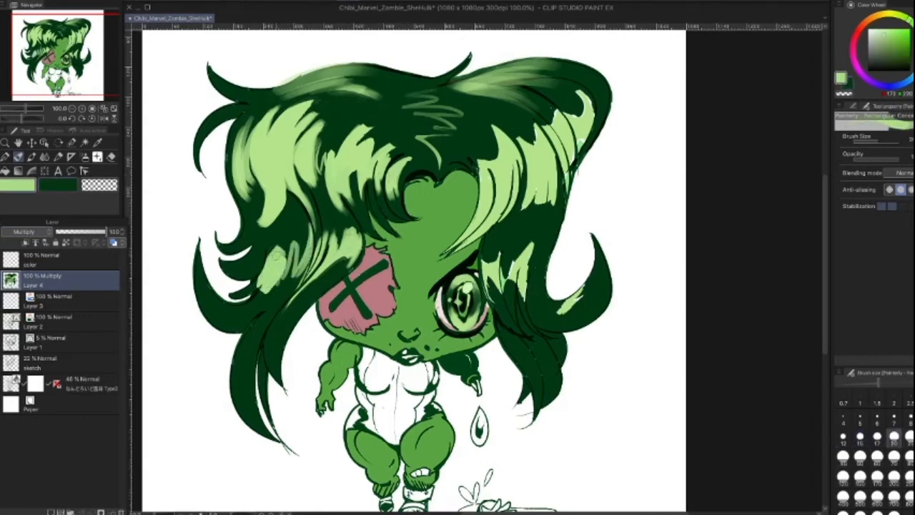
Step: Extend the light green highlight through the lower left hair and out to the flicked tips with varied brush sizes
mouse_move(282, 252)
left_mouse_down()
mouse_move(276, 284)
mouse_move(285, 273)
mouse_move(240, 308)
left_mouse_up()
key("[")
key("[")
left_click_drag(267, 268, 238, 309)
key("[")
key("]")
key("]")
key("[")
key("[")
left_click_drag(249, 253, 222, 264)
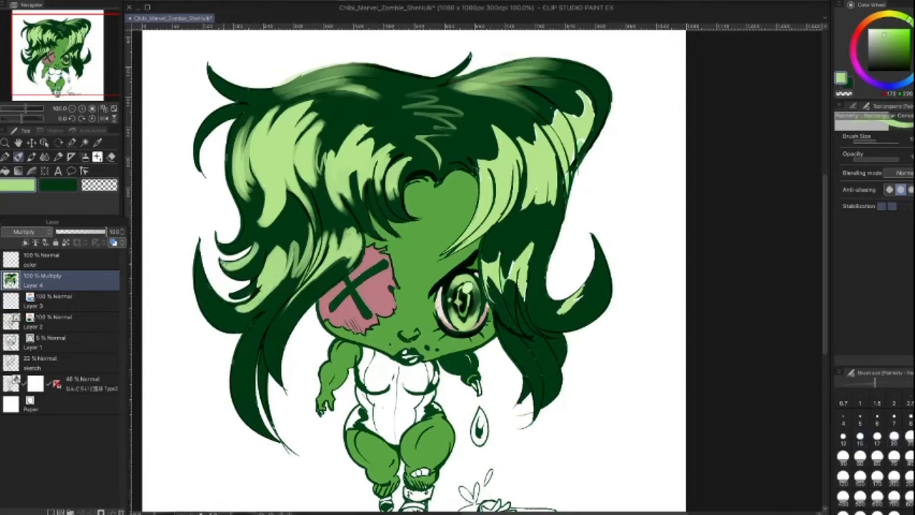
Step: Highlight the small curl on the outer left edge of the hair with fine light green strokes
left_click_drag(245, 230, 223, 249)
key("bracketleft")
key("bracketleft")
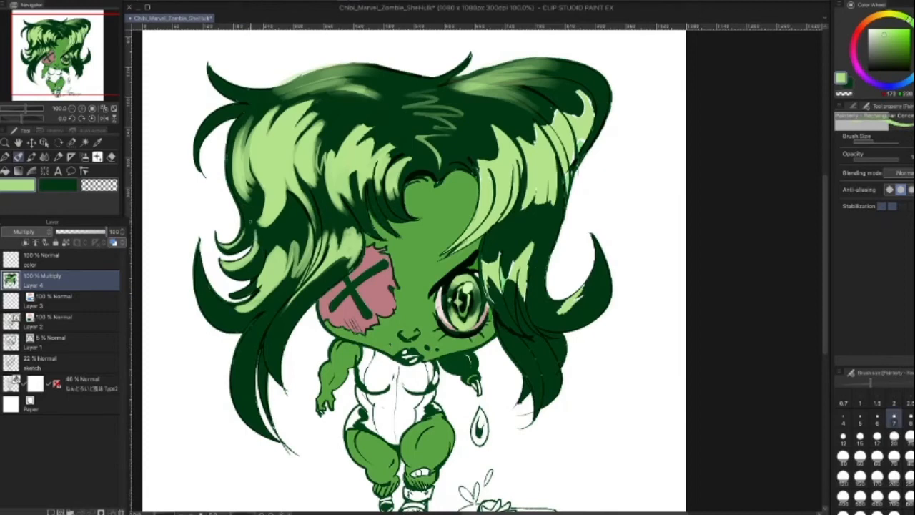
key("bracketleft")
key("bracketleft")
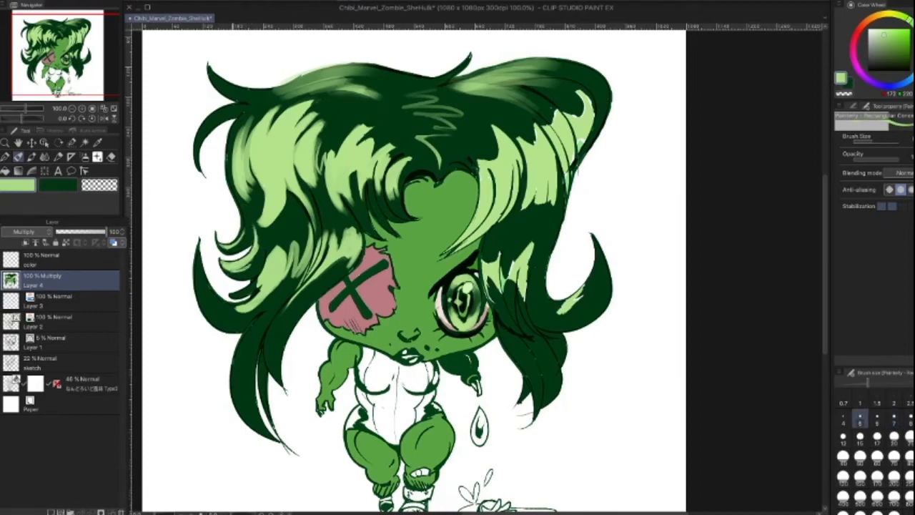
key("bracketright")
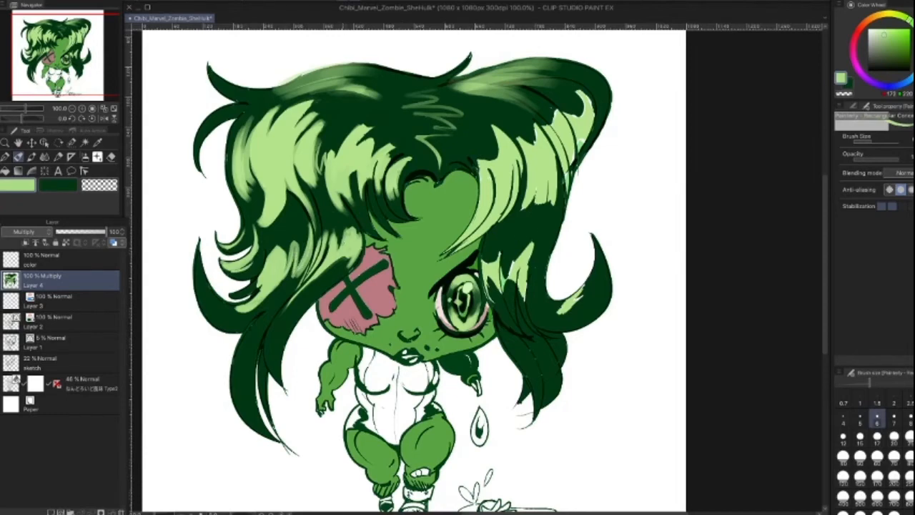
key("bracketright")
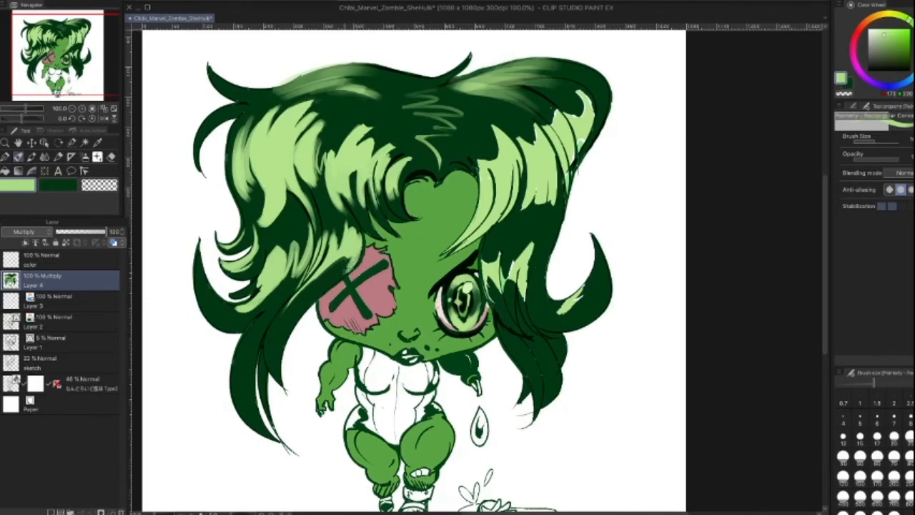
Step: Enlarge the brush and paint light green highlights down the long lock hanging at the lower left
key("]")
left_click_drag(356, 250, 236, 386)
left_click_drag(256, 328, 236, 399)
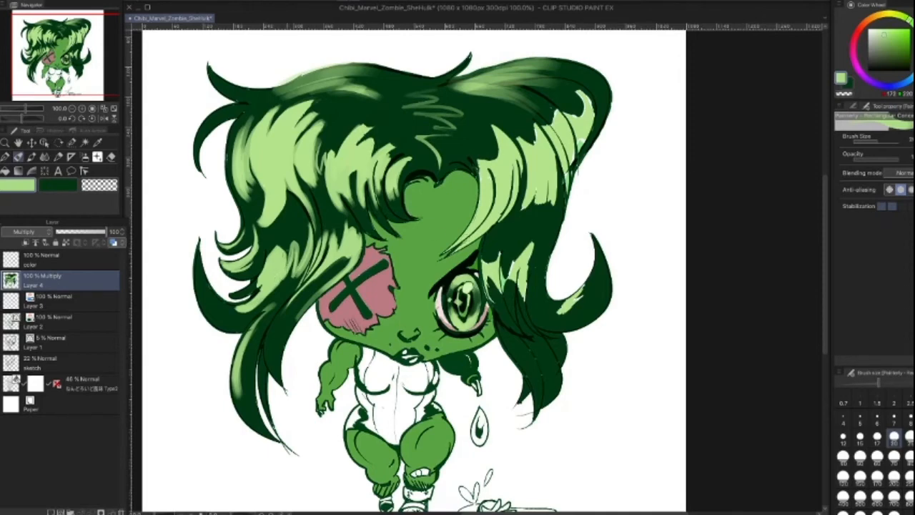
Step: Sample dark green from the top of the hair and draw thin dark strands through the left highlight
key("i")
left_click(346, 101, "alt")
key("bracketright")
key("bracketleft")
key("bracketleft")
key("bracketleft")
left_click_drag(298, 102, 254, 249)
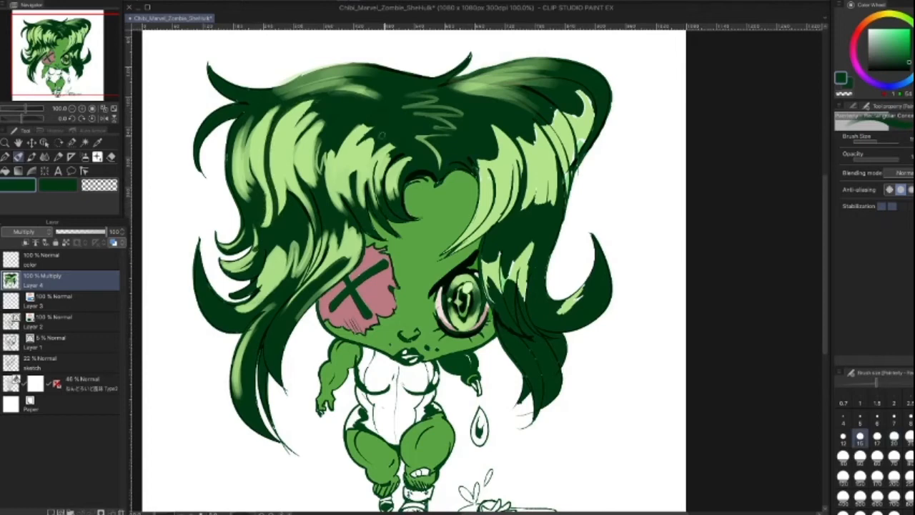
Step: Enlarge the brush and darken the top of the left highlight with dark green
key("bracketright")
key("bracketright")
key("bracketright")
key("bracketright")
key("bracketright")
key("bracketright")
key("bracketright")
key("bracketleft")
key("bracketleft")
key("bracketleft")
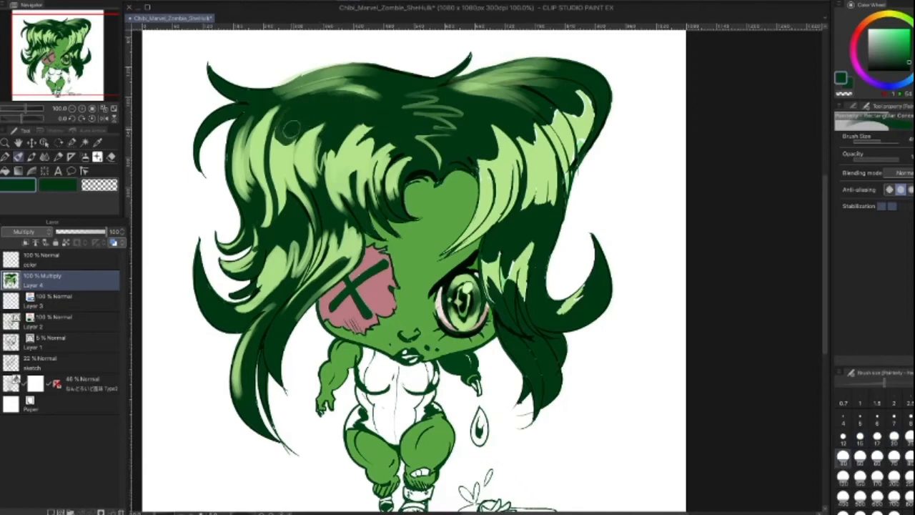
key("bracketleft")
Step: Shade the outer part of the left highlight softly with a very large dark green brush
key("bracketright")
key("bracketright")
key("bracketright")
key("bracketright")
key("bracketright")
key("bracketright")
key("bracketright")
key("bracketright")
key("bracketright")
key("bracketright")
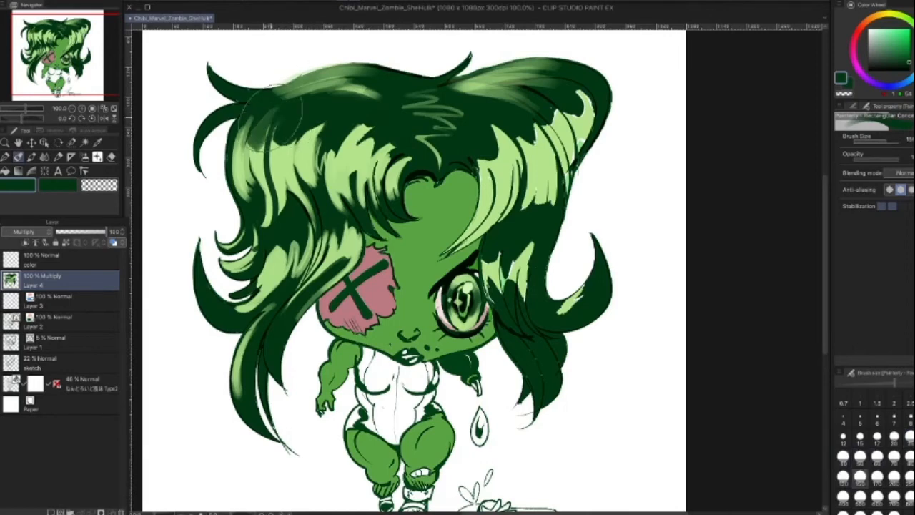
left_click_drag(268, 119, 261, 172)
Step: Blend the dark green shading into the outer left highlight with a medium-sized brush
key("bracketleft")
key("bracketleft")
key("bracketleft")
key("bracketleft")
key("bracketleft")
key("bracketleft")
key("bracketleft")
key("bracketleft")
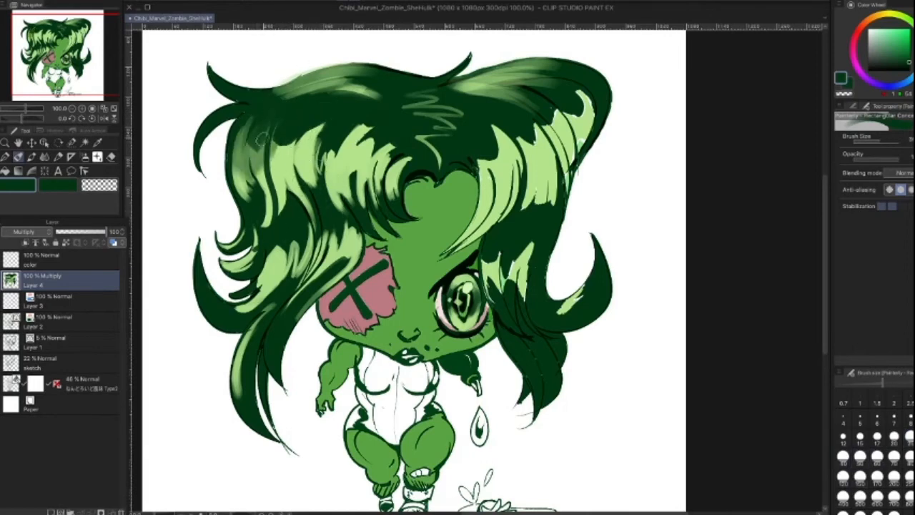
key("bracketright")
key("bracketright")
key("bracketright")
key("bracketleft")
key("bracketleft")
key("bracketleft")
key("bracketleft")
Step: Sample the mid green in the outer left hair and brush it over the left highlight as transition strands
left_click(240, 176, "alt")
left_click_drag(240, 176, 248, 195)
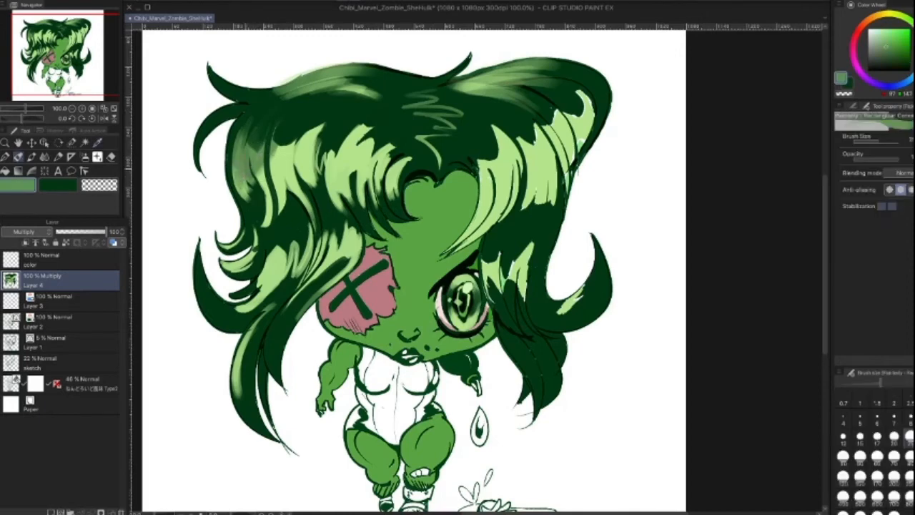
key("bracketleft")
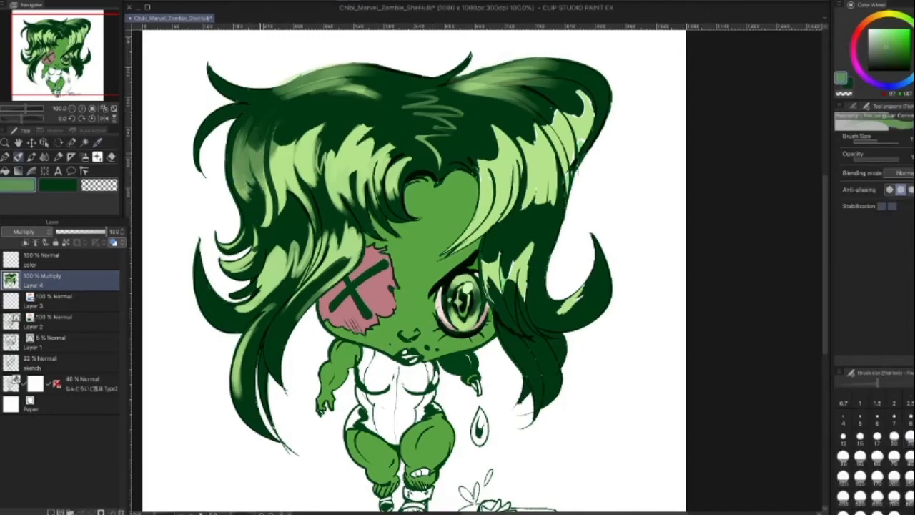
left_click_drag(271, 168, 267, 195)
key("bracketright")
left_click_drag(277, 143, 279, 214)
left_click_drag(265, 184, 268, 217)
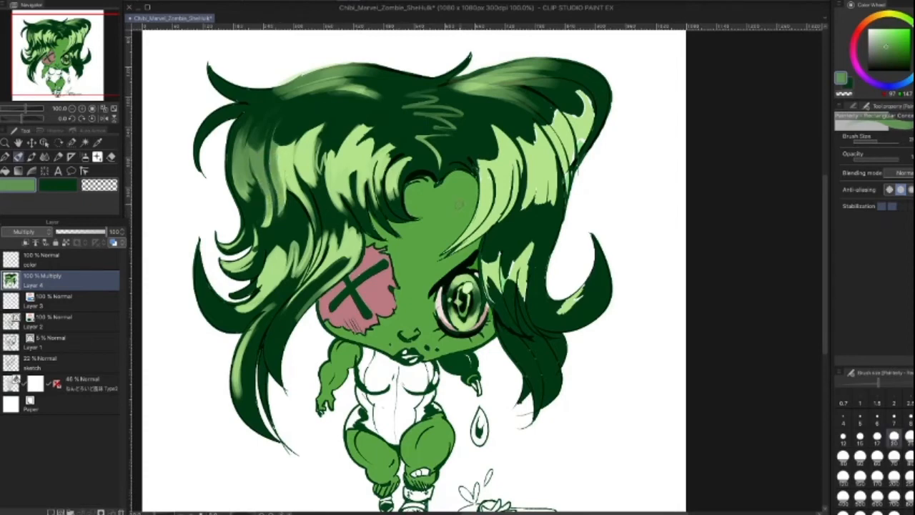
Step: Blend the left highlight with strokes of sampled light and softer green down to its tips and outer edge
left_click(518, 204, "alt")
left_click_drag(275, 148, 286, 191)
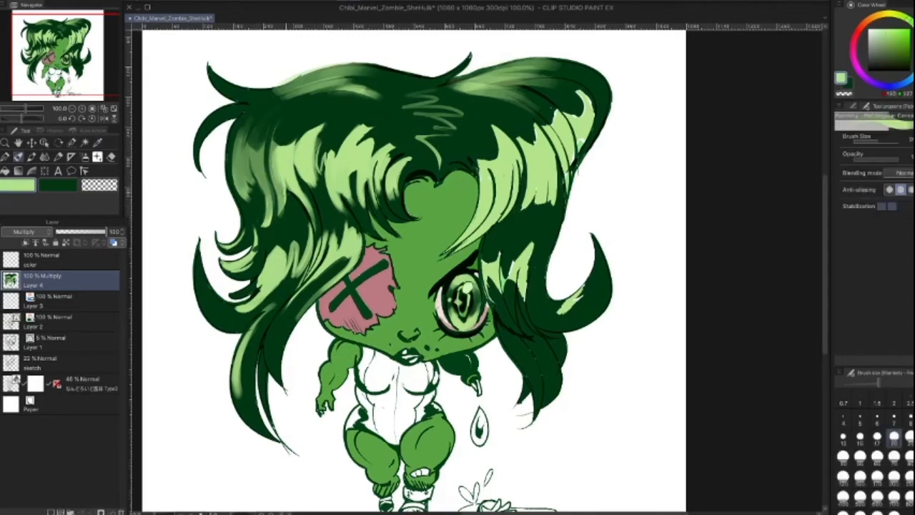
left_click(281, 164, "alt")
mouse_move(265, 152)
left_mouse_down()
mouse_move(270, 179)
mouse_move(256, 160)
mouse_move(277, 227)
left_mouse_up()
mouse_move(245, 126)
left_mouse_down()
mouse_move(234, 190)
mouse_move(246, 197)
left_mouse_up()
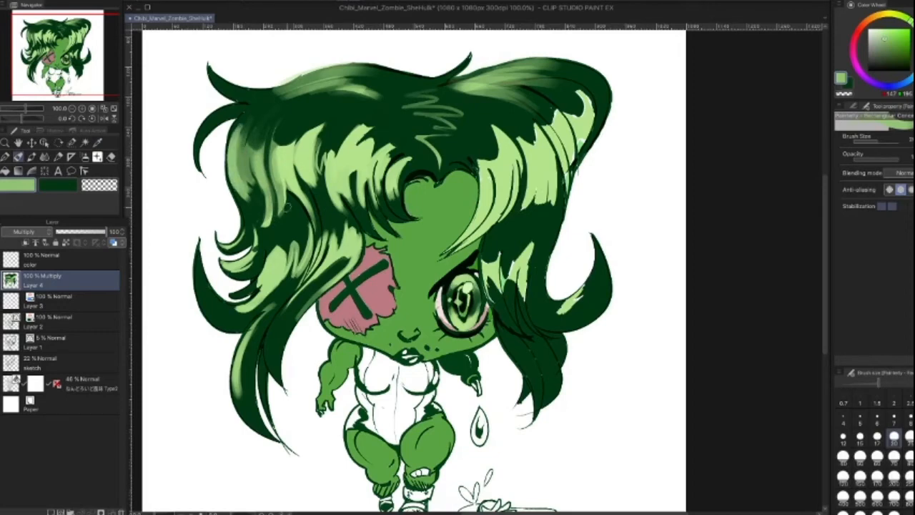
Step: Refine the lower tips of the left highlight with a smaller brush, alternating sampled dark and light greens
left_click(294, 215, "alt")
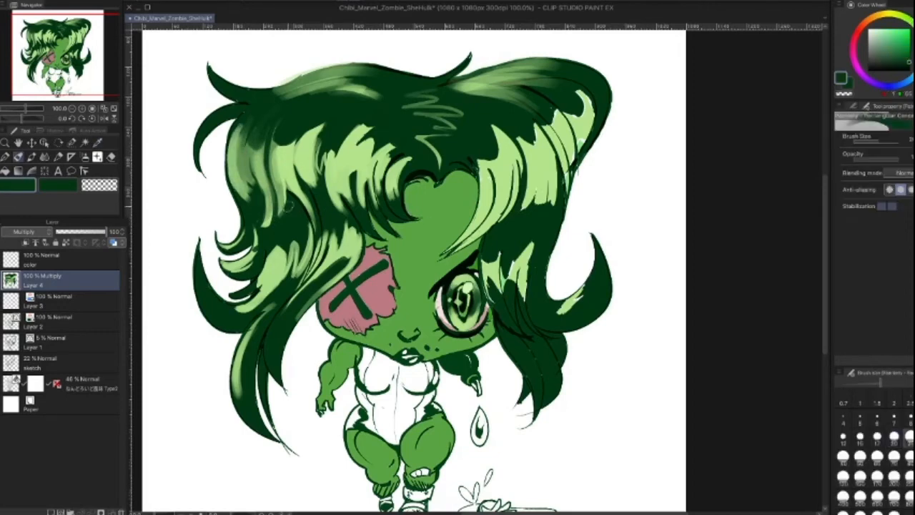
left_click(263, 212, "alt")
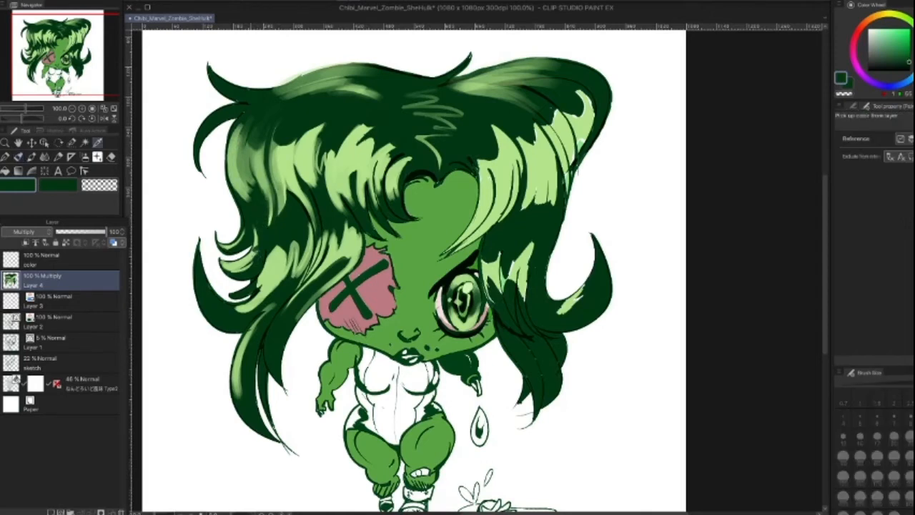
key("bracketleft")
key("bracketleft")
key("bracketleft")
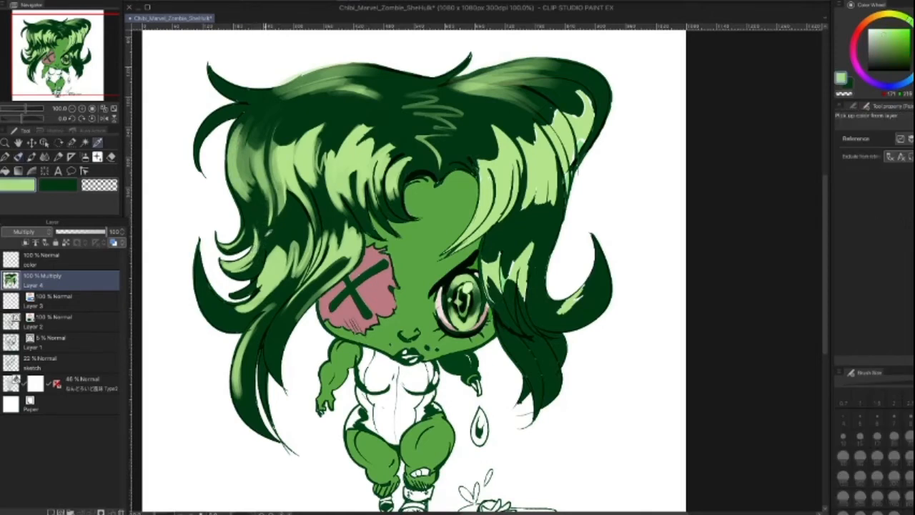
left_click(262, 243, "alt")
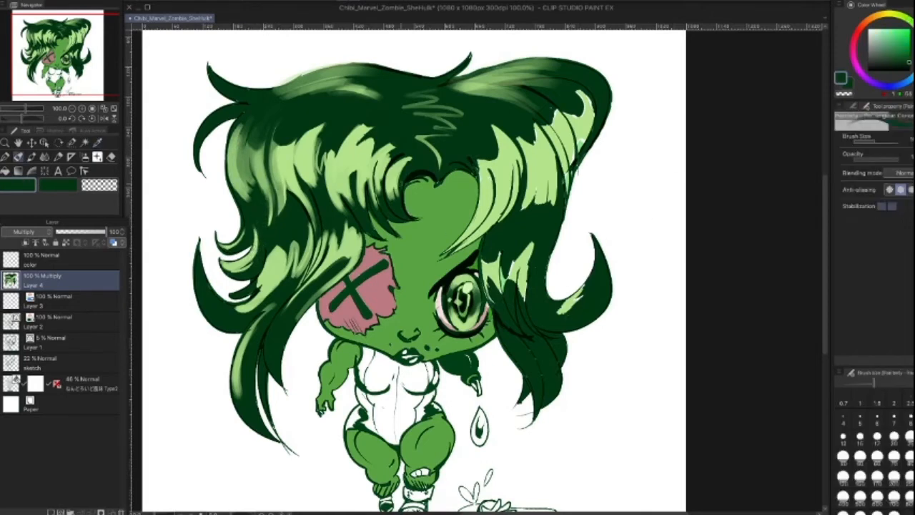
Step: Extend the light green highlight over the top of the forehead curl and trim its end with dark green
left_click(399, 169, "alt")
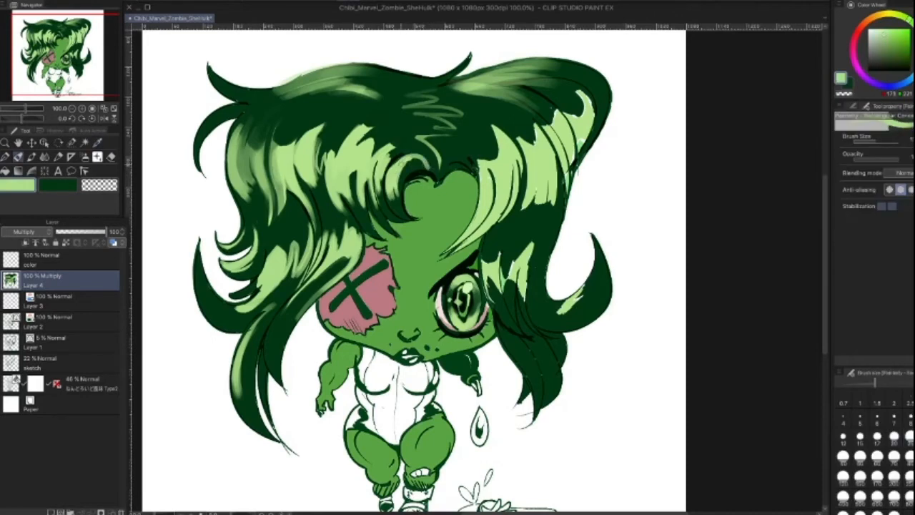
mouse_move(399, 161)
left_mouse_down()
mouse_move(428, 156)
mouse_move(394, 163)
mouse_move(412, 160)
left_mouse_up()
left_click(98, 184)
left_click(409, 151, "alt")
key("]")
left_click_drag(409, 150, 432, 169)
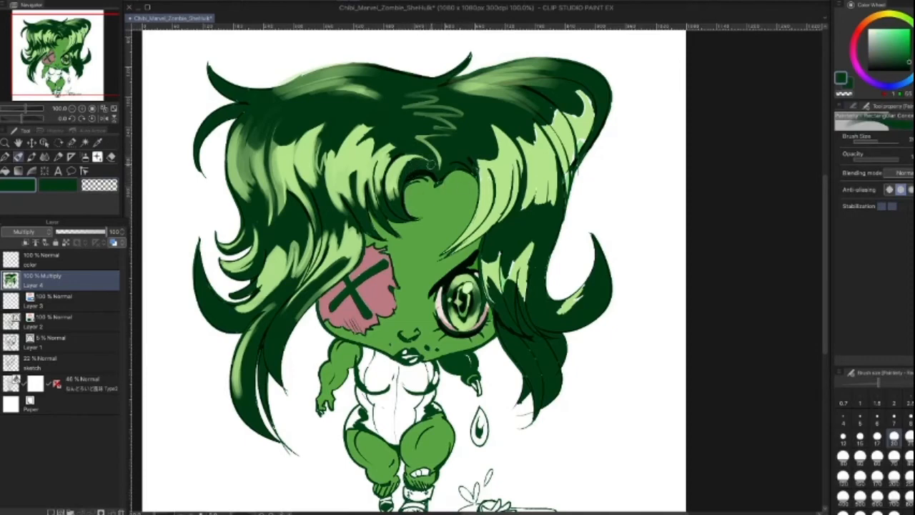
Step: Retouch the inner edge of the forehead curl with a dark green stroke, undoing the first attempt and adjusting the brush size
key("]")
left_click_drag(422, 159, 394, 198)
key("super+z")
left_click_drag(414, 164, 396, 191)
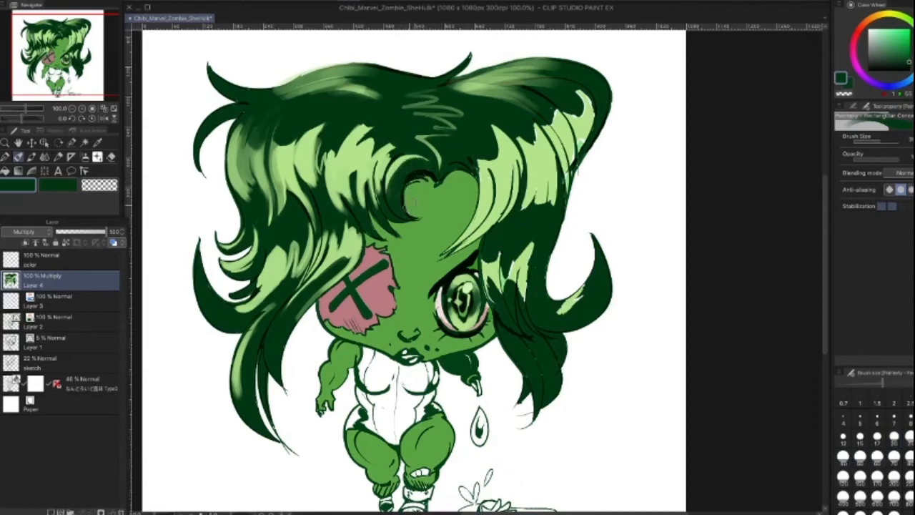
key("]")
key("[")
key("[")
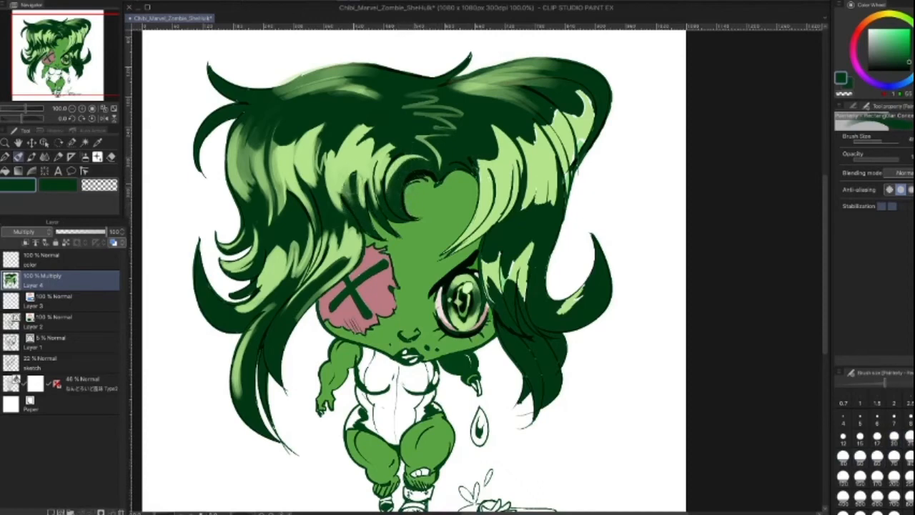
key("[")
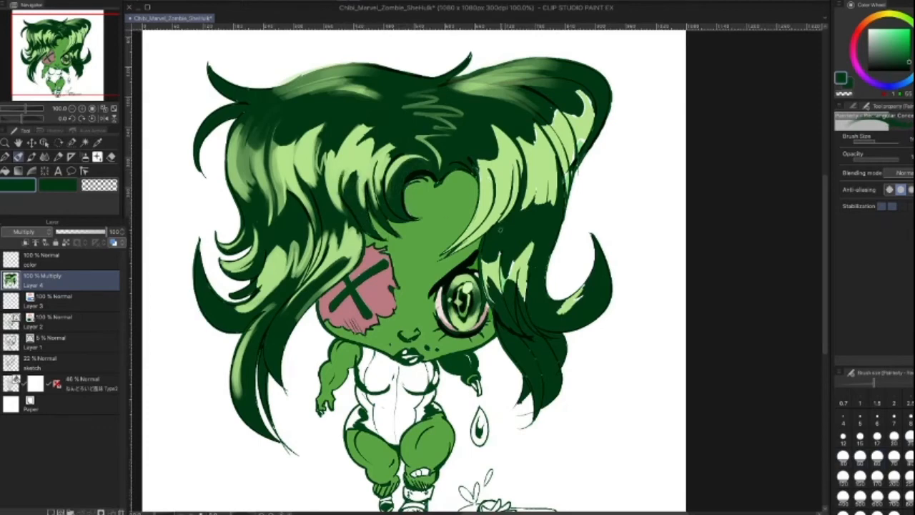
Step: Blend the hair highlight above the forehead curl with sampled mid, dark and light greens at varying brush sizes
left_click(365, 123, "alt")
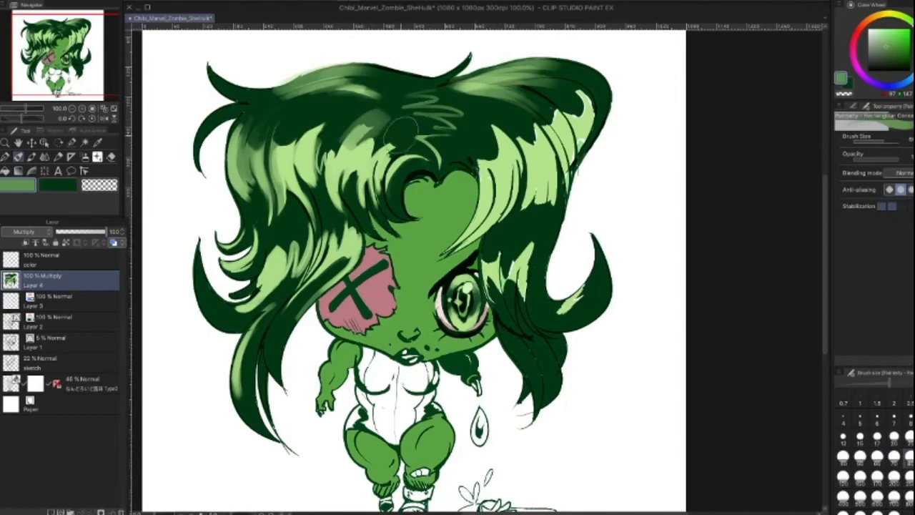
left_click(377, 115, "alt")
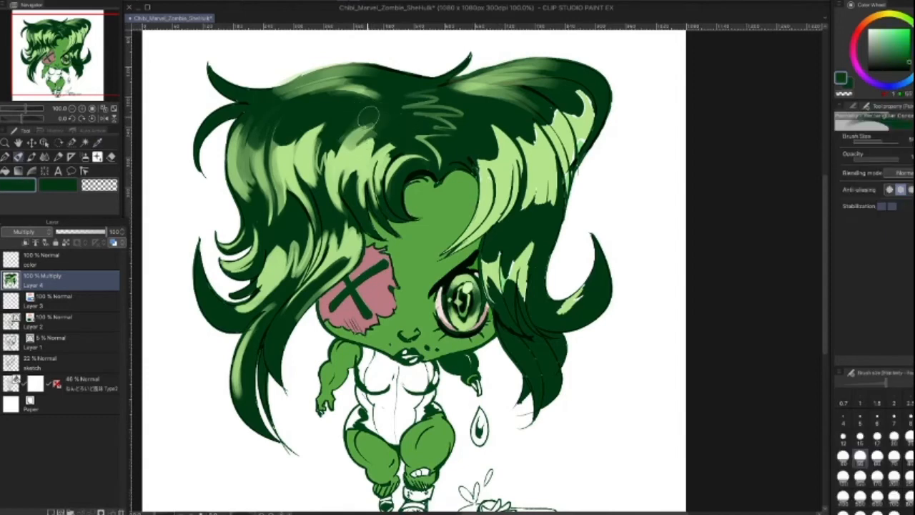
key("bracketleft")
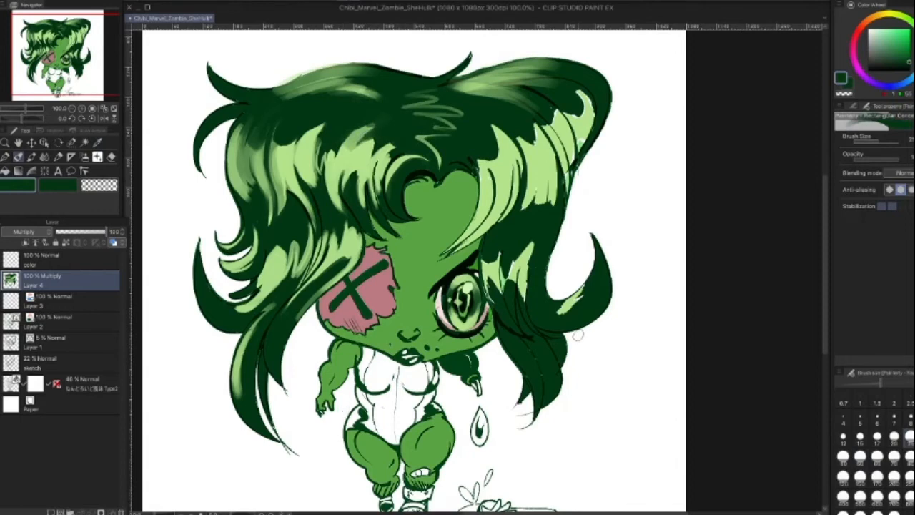
left_click(484, 282, "alt")
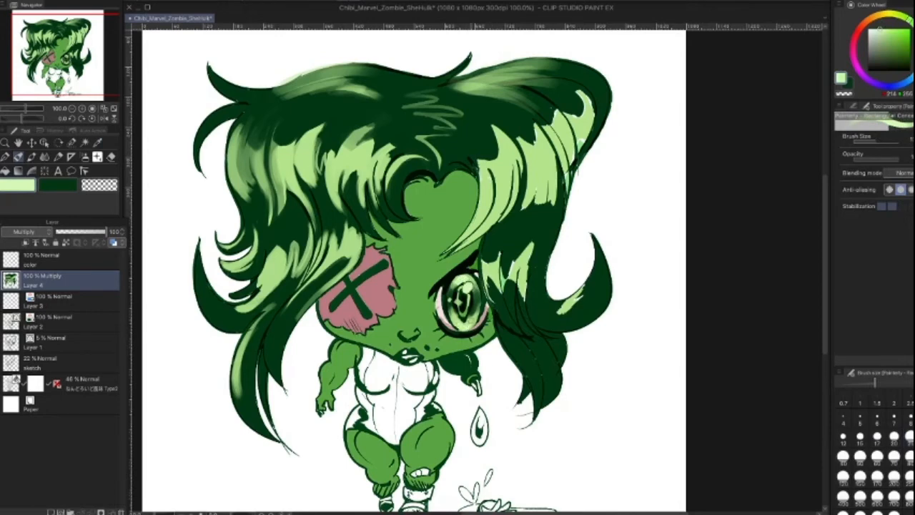
key("[")
key("]")
key("]")
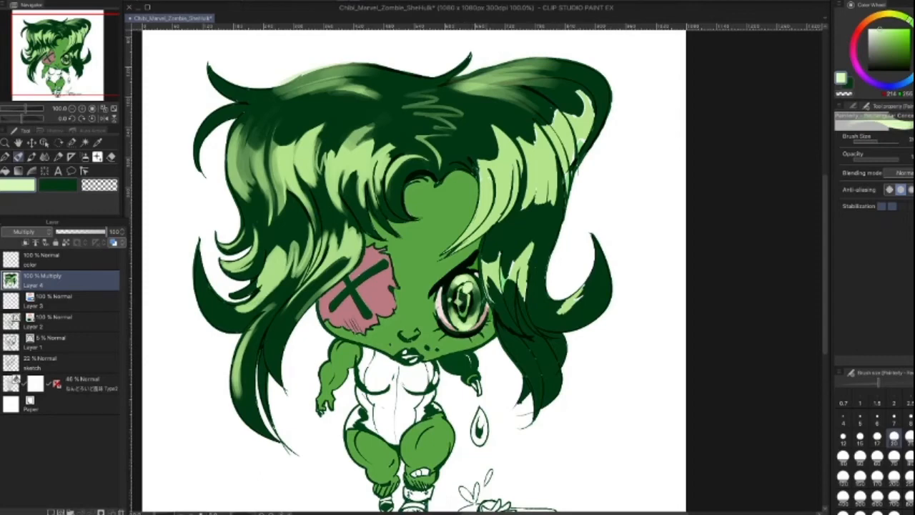
Step: Sample the wound patch's pink and brush it over the area around the X on the patch
key("alt")
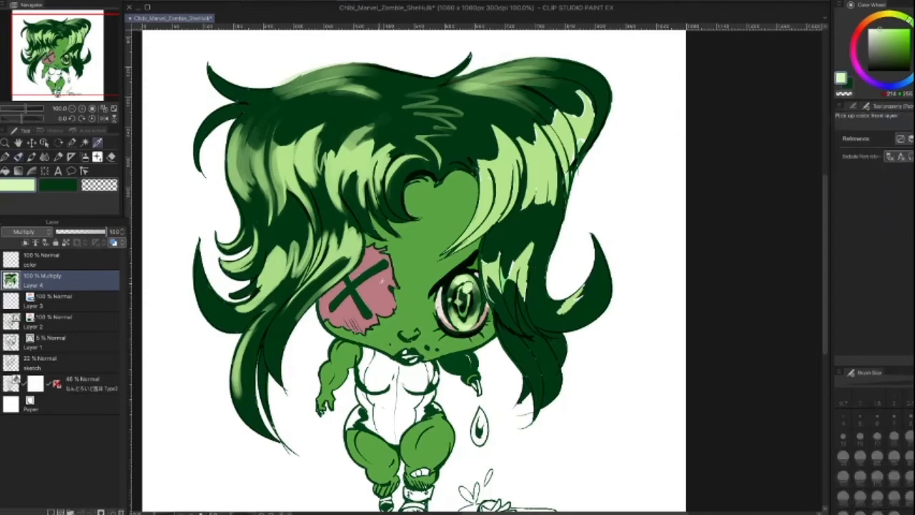
left_click(381, 282, "alt")
key("[")
mouse_move(365, 275)
left_mouse_down()
mouse_move(350, 285)
mouse_move(366, 311)
mouse_move(378, 268)
left_mouse_up()
key("]")
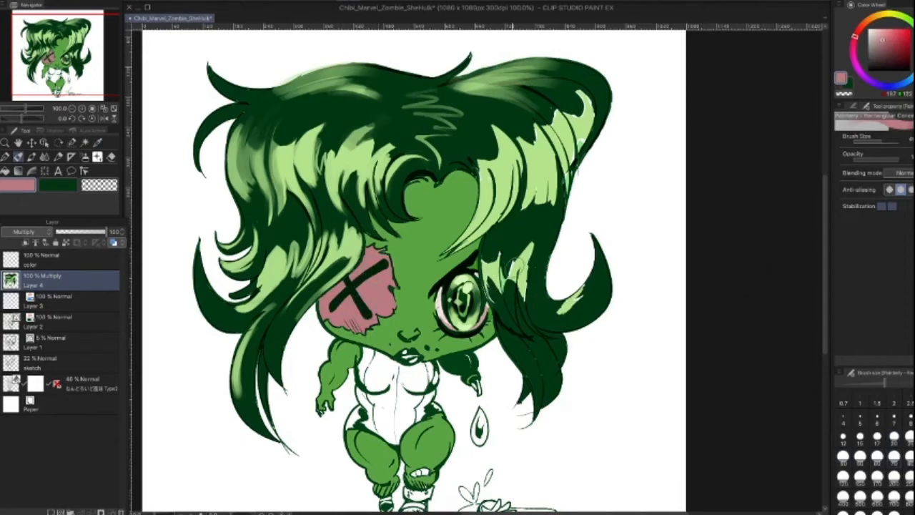
Step: Sample a soft light green and paint highlights on the nose bridge beside the brow and down the nose
left_click(514, 244, "alt")
key("[")
left_click(423, 279, "alt")
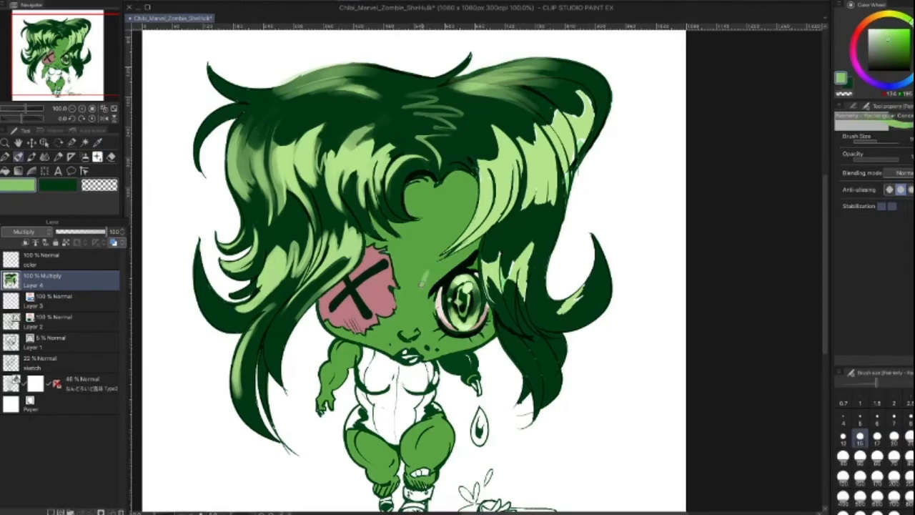
key("]")
key("]")
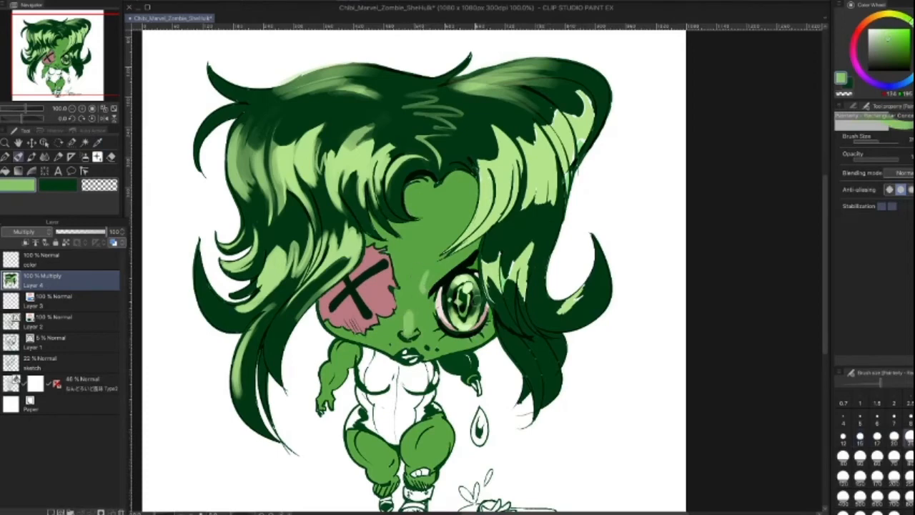
Step: Sample the pale green from the hair highlights and brush a brighter highlight onto the tip of the nose
key("alt")
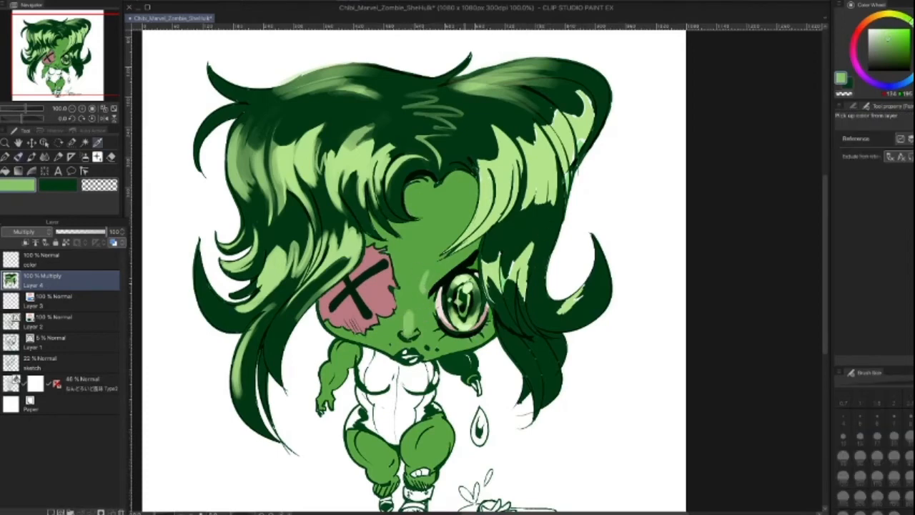
key("alt")
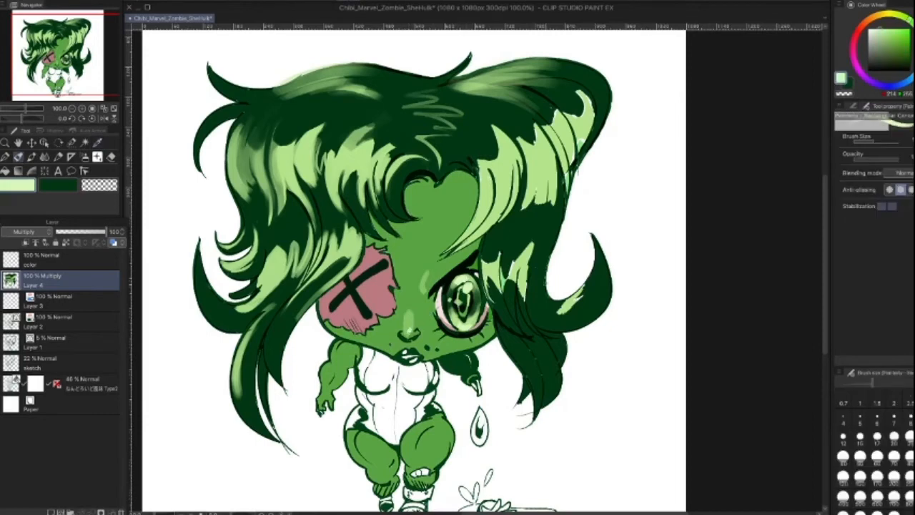
key("bracketright")
key("bracketright")
key("bracketright")
key("bracketright")
left_click_drag(407, 322, 409, 335)
key("bracketleft")
Step: Blend the nose highlight into the surrounding green skin with the blur brush
key("j")
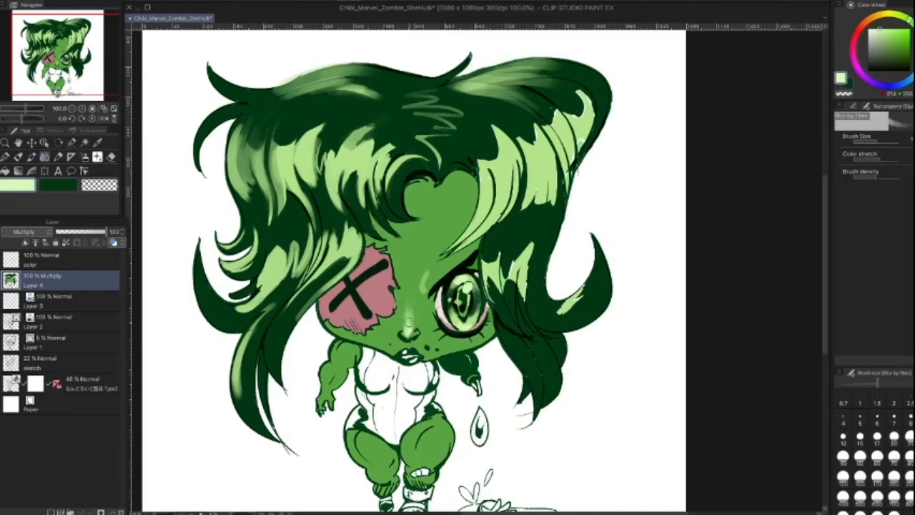
key("bracketright")
left_click_drag(407, 317, 408, 328)
left_click(419, 303, "alt")
left_click(101, 184)
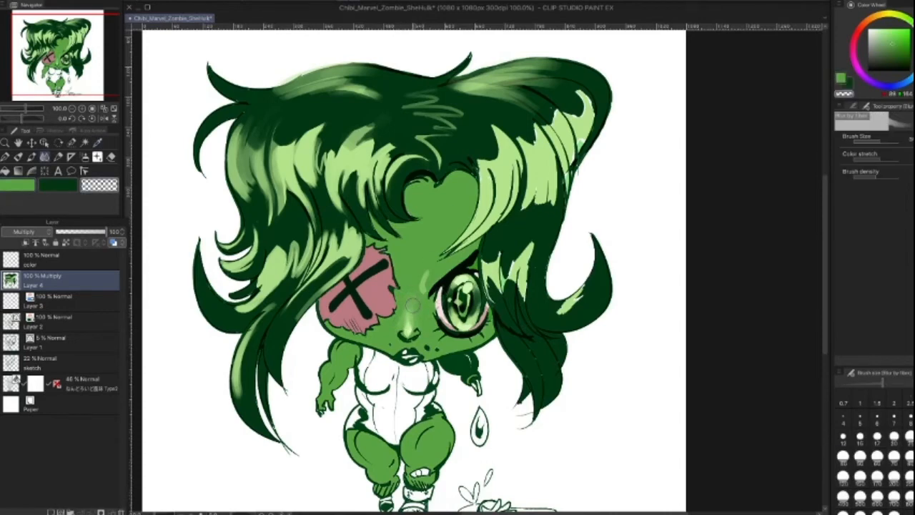
key("p")
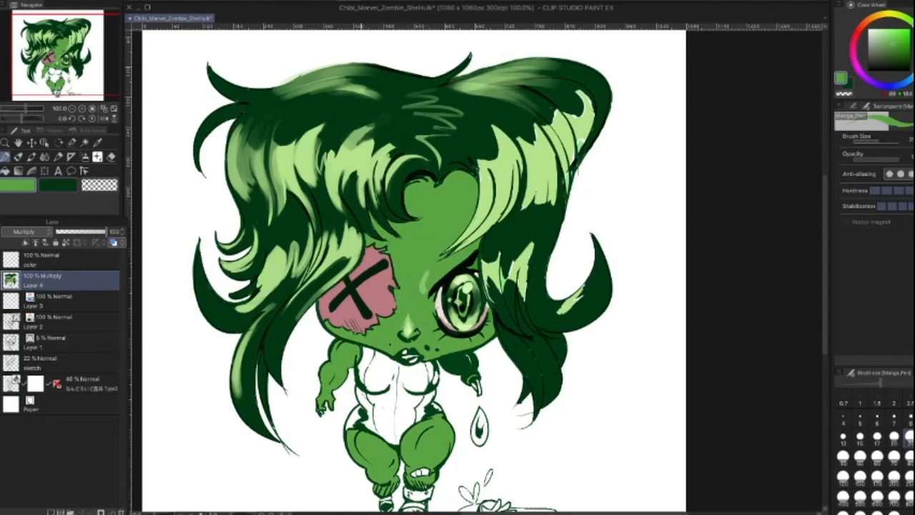
left_click(45, 156)
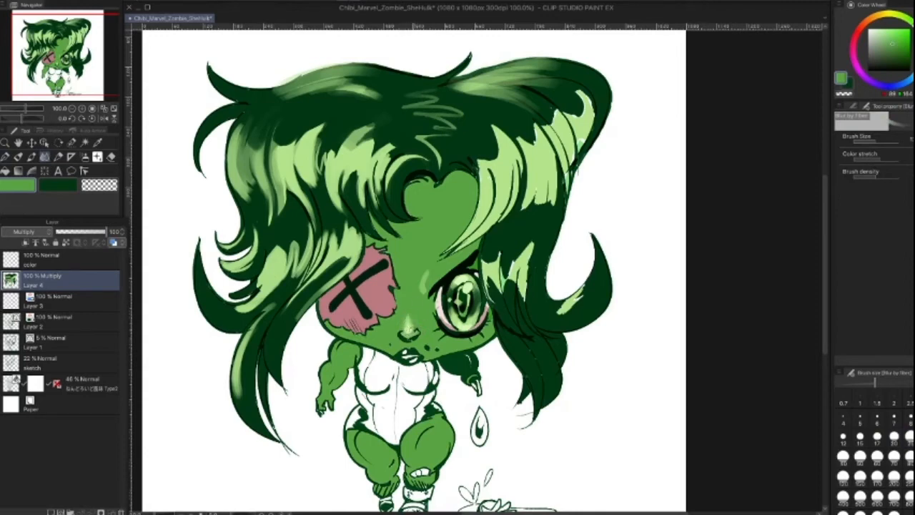
Step: Try to soften the skin beside the nose with the blur brush at a different size
left_click(894, 436)
mouse_move(394, 328)
left_mouse_down()
mouse_move(411, 332)
mouse_move(408, 313)
left_mouse_up()
key("bracketleft")
key("bracketleft")
key("ctrl+z")
key("bracketleft")
key("bracketright")
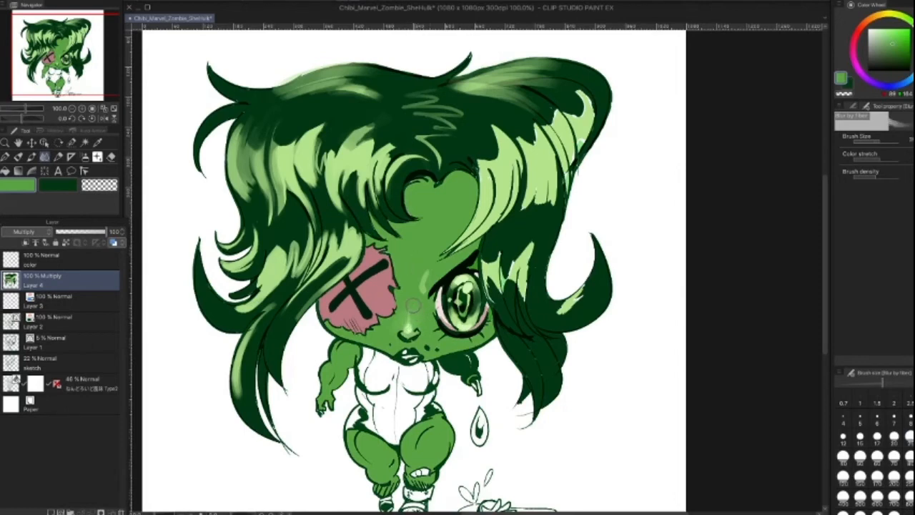
key("bracketleft")
Step: Sample the pale pink at the eye's rim and tint the skin at the eye's inner corner with it
key("i")
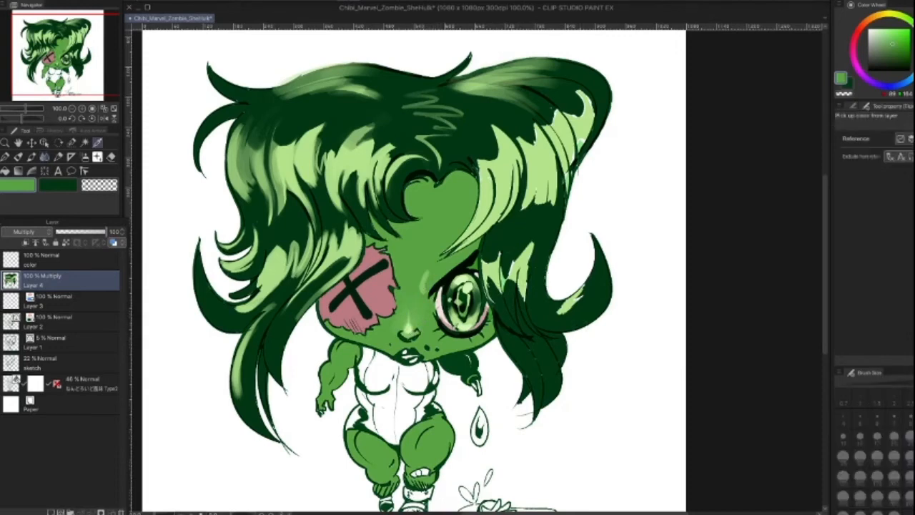
left_click(455, 325)
key("b")
left_click(894, 437)
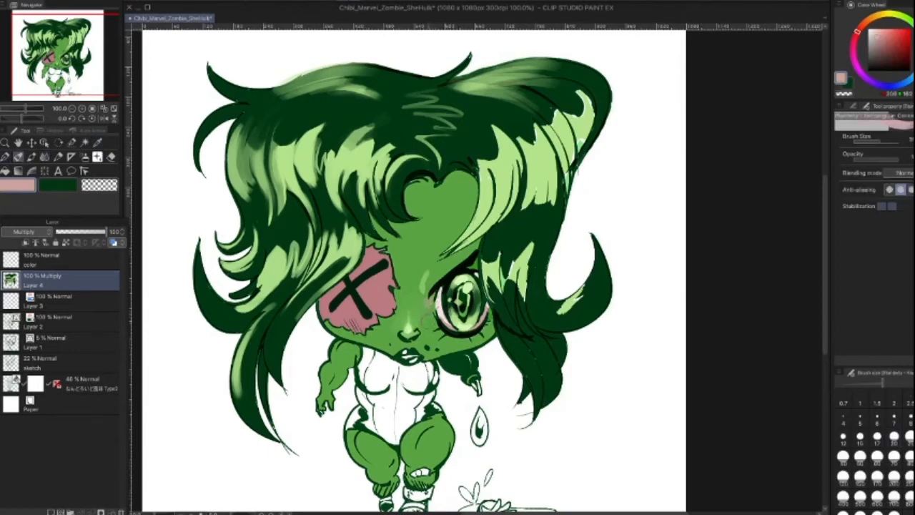
left_click_drag(429, 305, 424, 314)
key("ctrl+z")
key("alt")
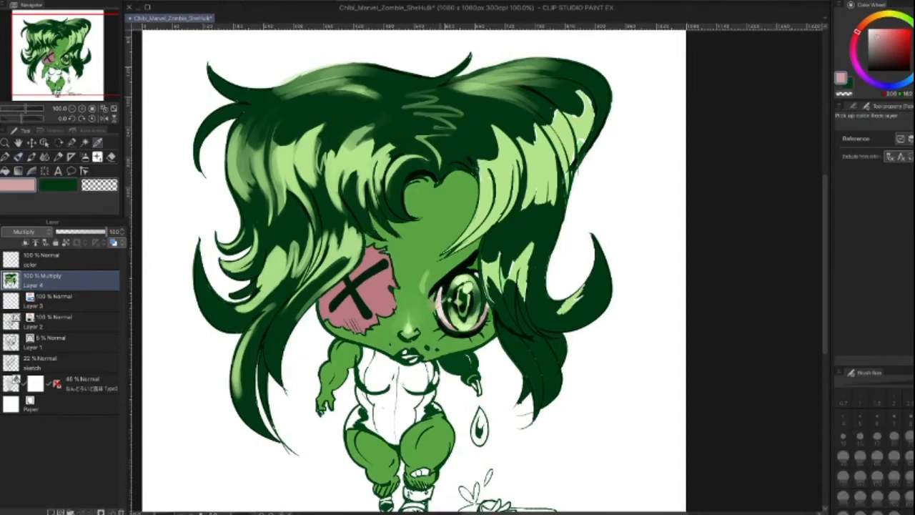
Step: Shade the skin around the inner corner and upper lid of the eye with sampled dark and muted greens
left_click(542, 255, "alt")
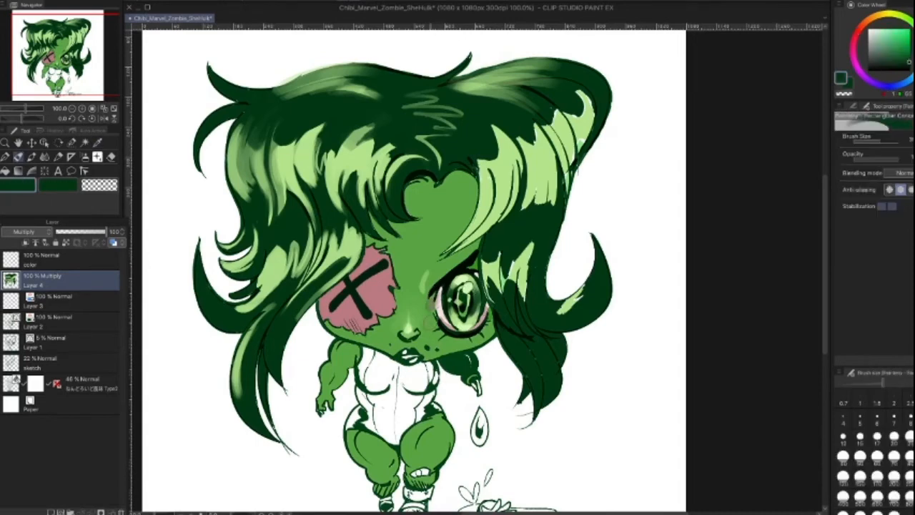
key("bracketleft")
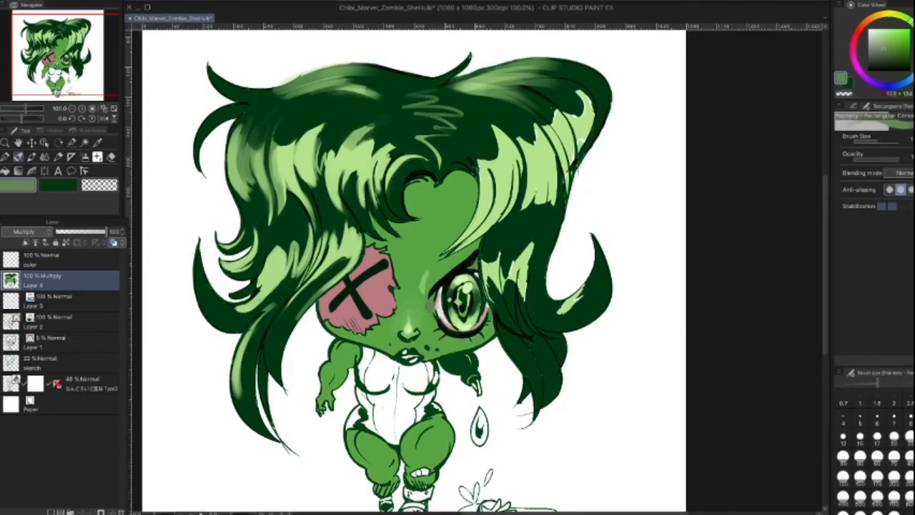
key("]")
left_click_drag(473, 266, 491, 271)
key("[")
key("[")
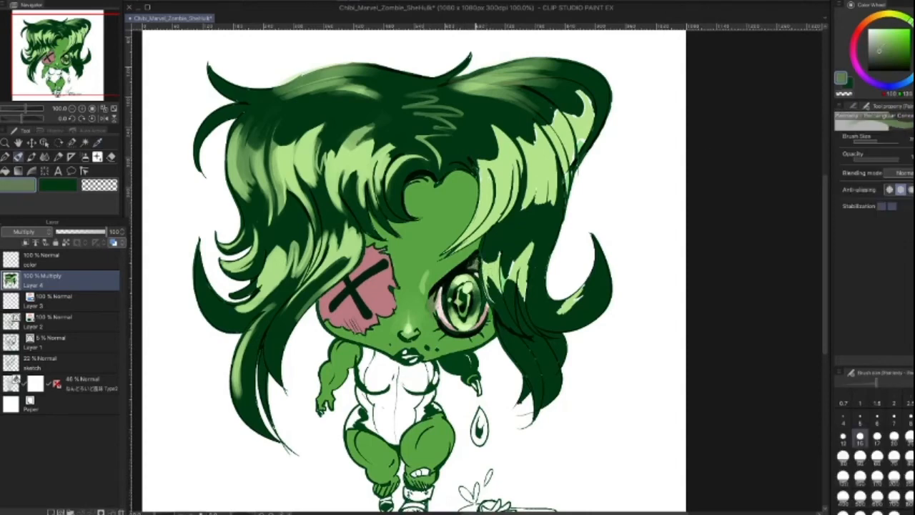
Step: Brush muted grey-green shading onto the skin beneath the eye
key("]")
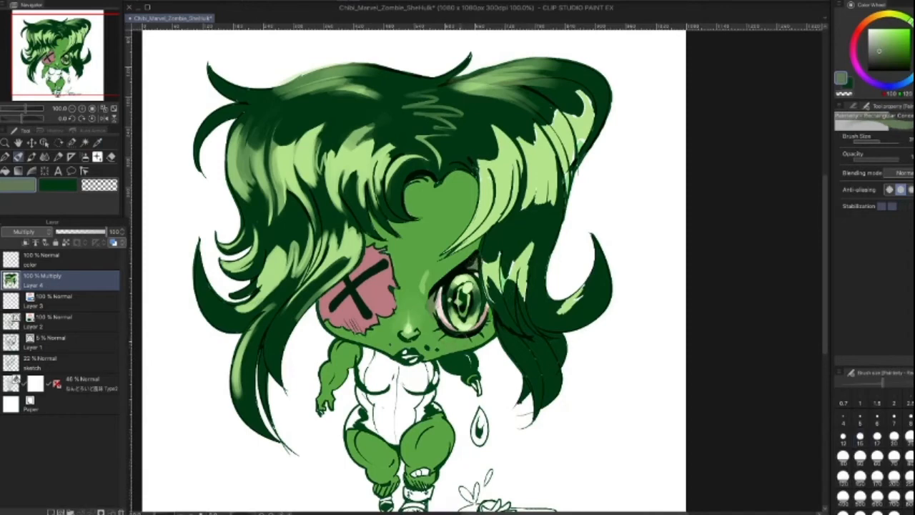
key("]")
key("]")
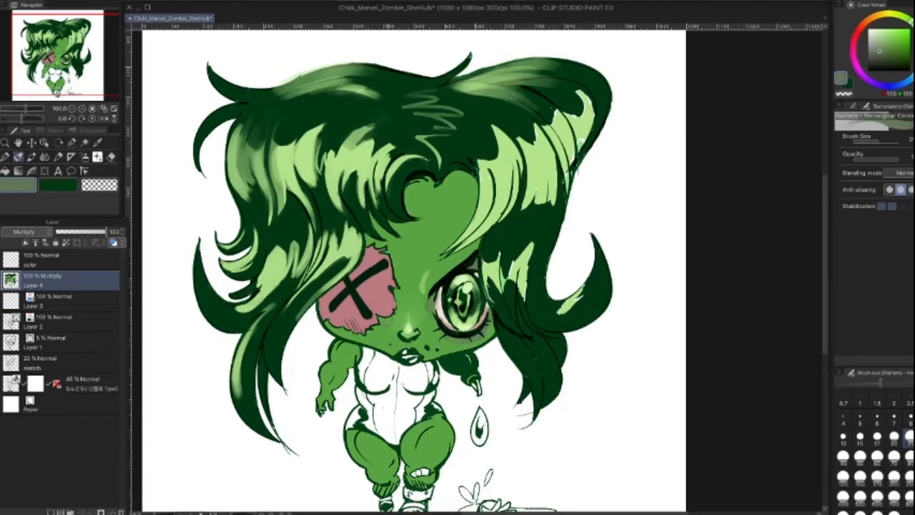
key("bracketleft")
key("bracketleft")
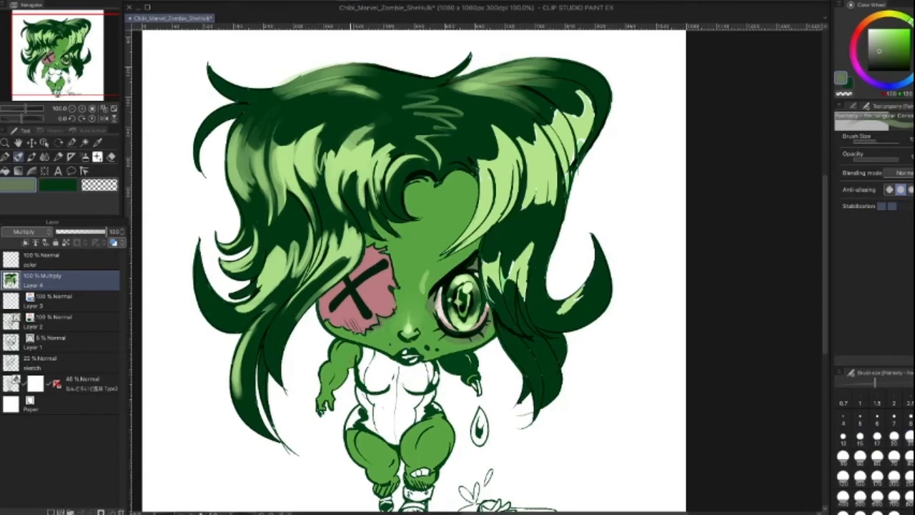
Step: Paint muted grey-green shading along the jaw below the wound patch with a larger brush
key("bracketright")
key("bracketright")
key("bracketright")
left_click_drag(333, 332, 364, 337)
key("bracketleft")
key("bracketright")
key("bracketright")
key("bracketright")
left_click_drag(357, 338, 384, 341)
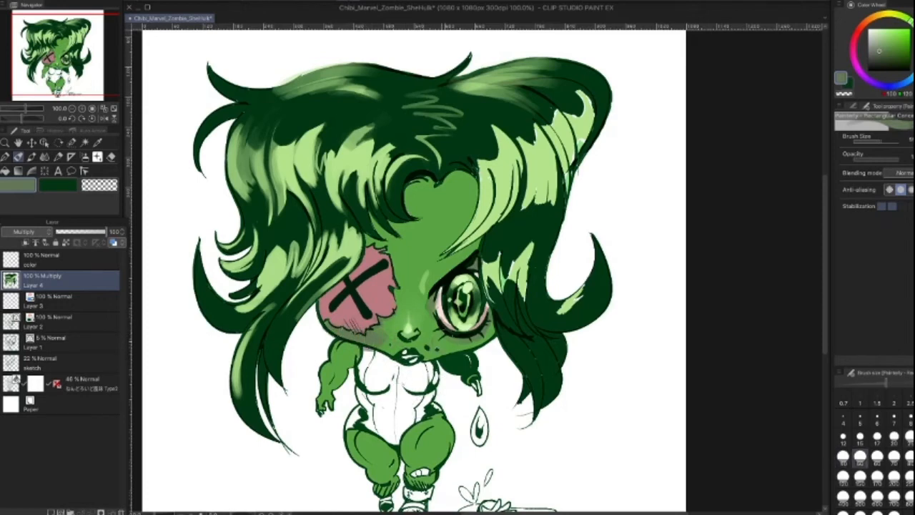
Step: Extend the muted grey-green shading along the nose-side edge of the wound patch, from its top down the cheek
key("bracketleft")
key("bracketleft")
key("bracketright")
key("bracketright")
key("bracketleft")
key("bracketleft")
mouse_move(363, 248)
left_mouse_down()
mouse_move(412, 247)
mouse_move(399, 306)
left_mouse_up()
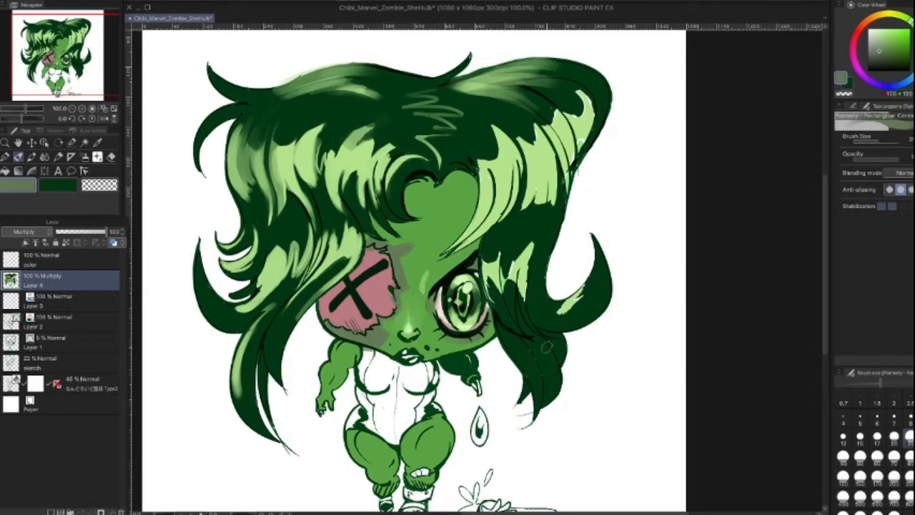
Step: Sample the green skin and break up the outer edge of the shading beside the wound patch with a smaller brush
left_click(422, 239, "alt")
key("[")
key("[")
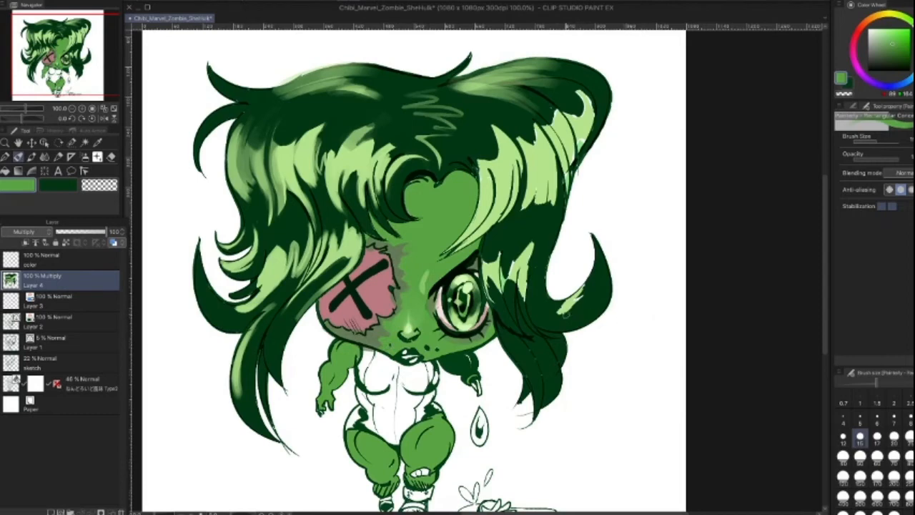
Step: Try to shade the nose-side part of the wound patch with a darker shade of its sampled pink
key("alt")
left_click(332, 279, "alt")
left_click(882, 48)
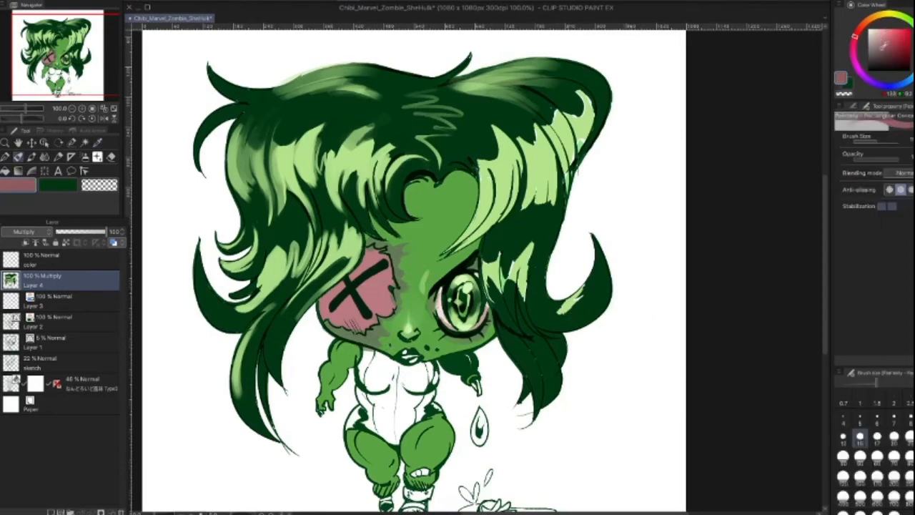
key("[")
key("[")
key("[")
key("[")
key("]")
key("]")
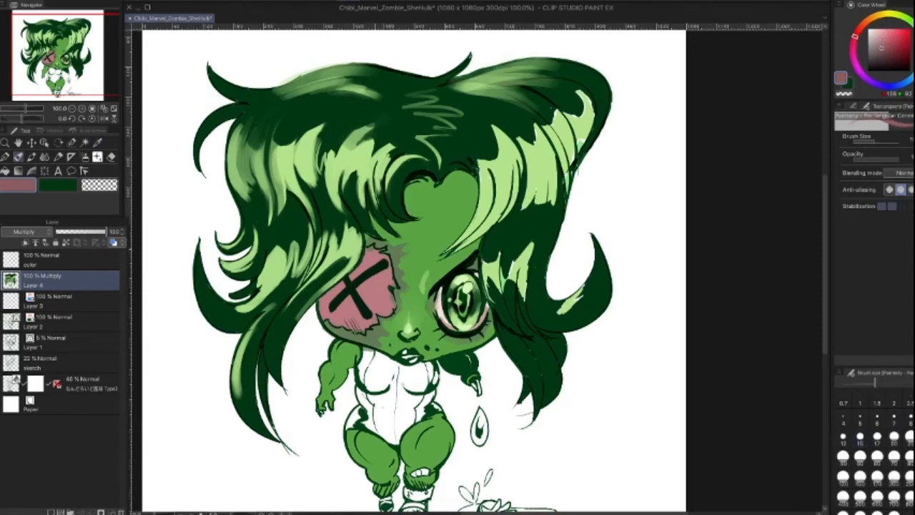
key("]")
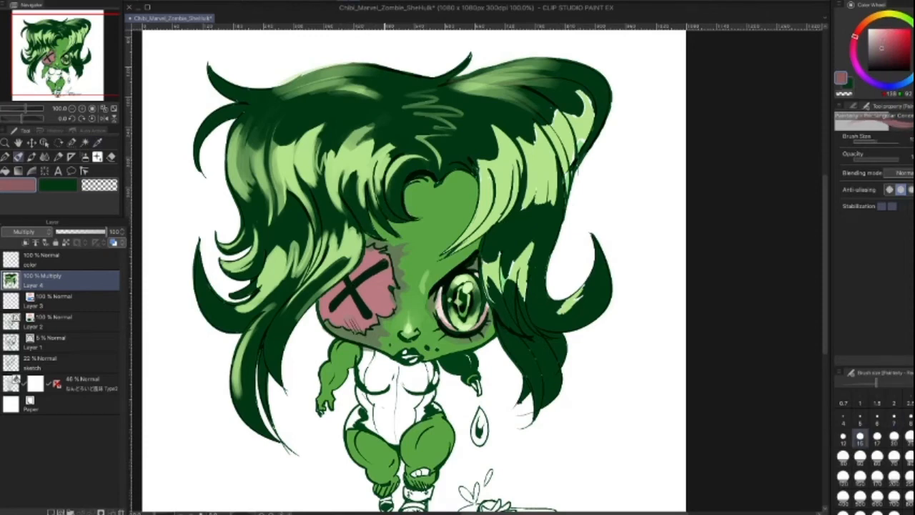
left_click_drag(380, 253, 382, 313)
key("super+z")
left_click_drag(379, 246, 381, 318)
key("super+z")
Step: Sample the wound patch's pink, lighten it, and paint vertical streaks over the hair-side half of the patch with a small brush
left_click(379, 286, "alt")
left_click(881, 35)
left_click(881, 31)
key("bracketleft")
key("bracketleft")
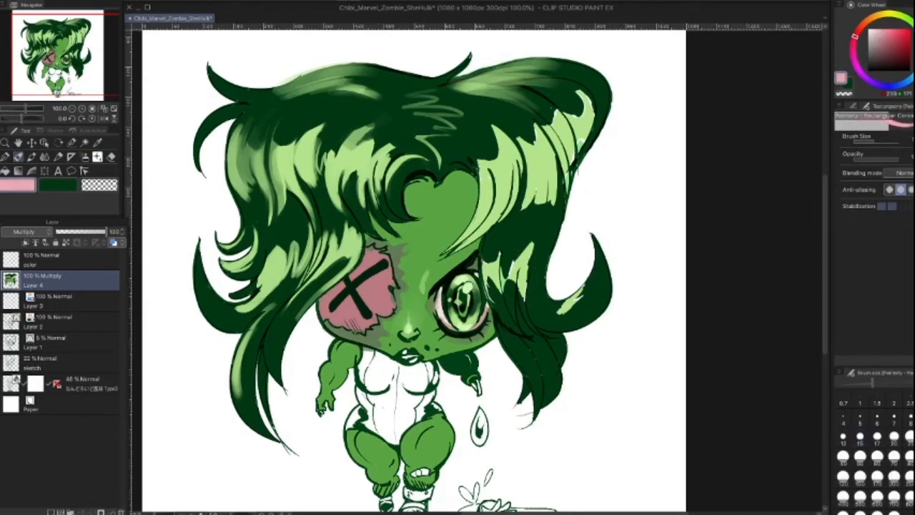
left_click_drag(327, 295, 331, 316)
key("]")
mouse_move(337, 280)
left_mouse_down()
mouse_move(336, 329)
mouse_move(345, 322)
left_mouse_up()
key("ctrl+z")
left_click_drag(345, 279, 344, 321)
left_click_drag(351, 278, 347, 323)
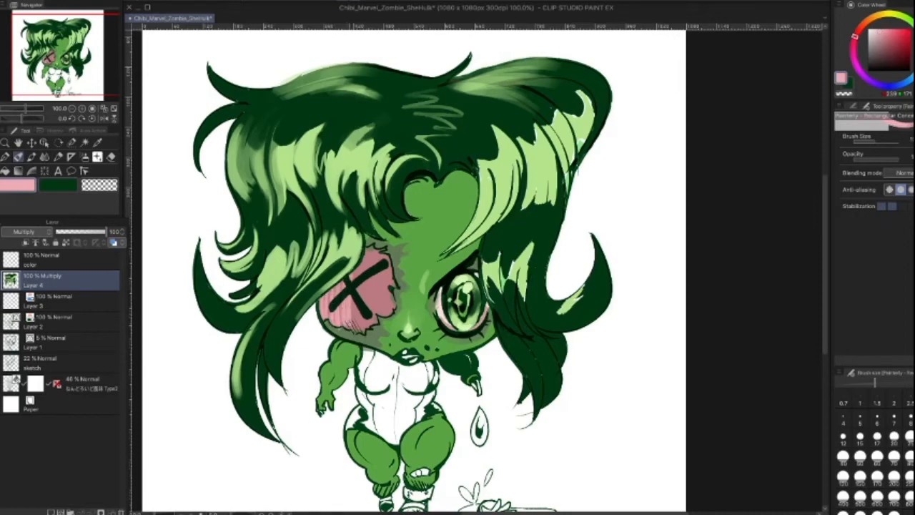
Step: Continue the light pink vertical streaks across the centre and nose-side part of the wound patch
left_click_drag(357, 265, 360, 335)
left_click_drag(368, 251, 365, 335)
left_click_drag(373, 244, 372, 320)
mouse_move(381, 272)
left_mouse_down()
mouse_move(382, 316)
mouse_move(384, 309)
left_mouse_up()
key("ctrl+z")
mouse_move(387, 262)
left_mouse_down()
mouse_move(384, 308)
mouse_move(389, 287)
mouse_move(392, 314)
left_mouse_up()
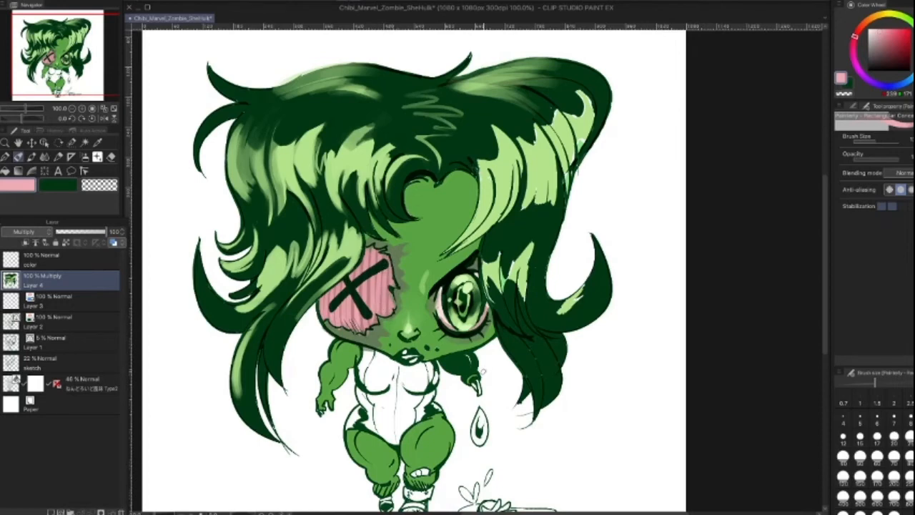
key("bracketright")
key("bracketright")
key("bracketright")
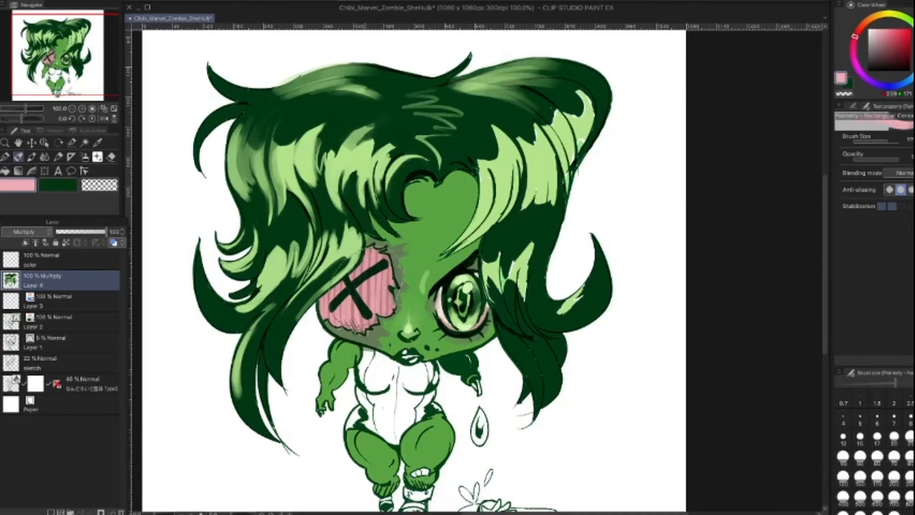
key("bracketleft")
key("bracketleft")
key("bracketleft")
key("bracketleft")
key("bracketleft")
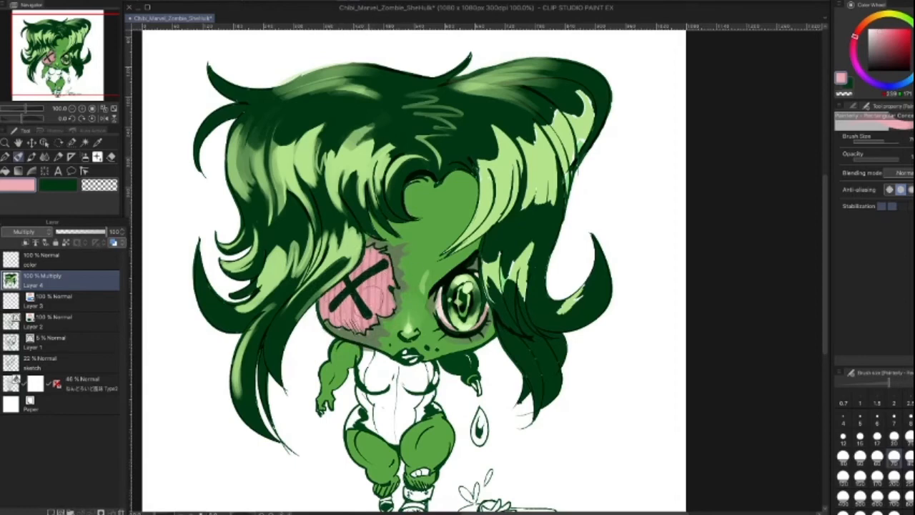
key("bracketleft")
key("bracketleft")
key("bracketleft")
key("bracketleft")
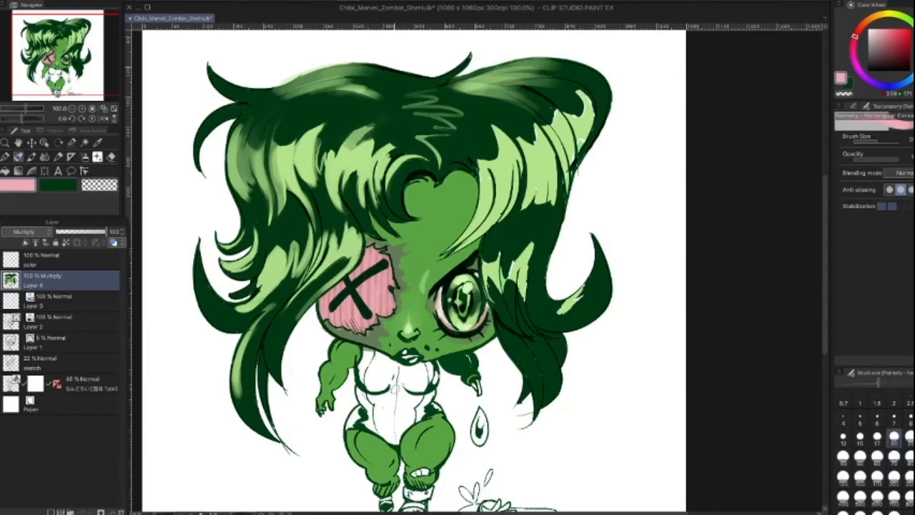
Step: Sample a dark muted pink and try to darken the whole wound patch with a very large brush
left_click(438, 295, "alt")
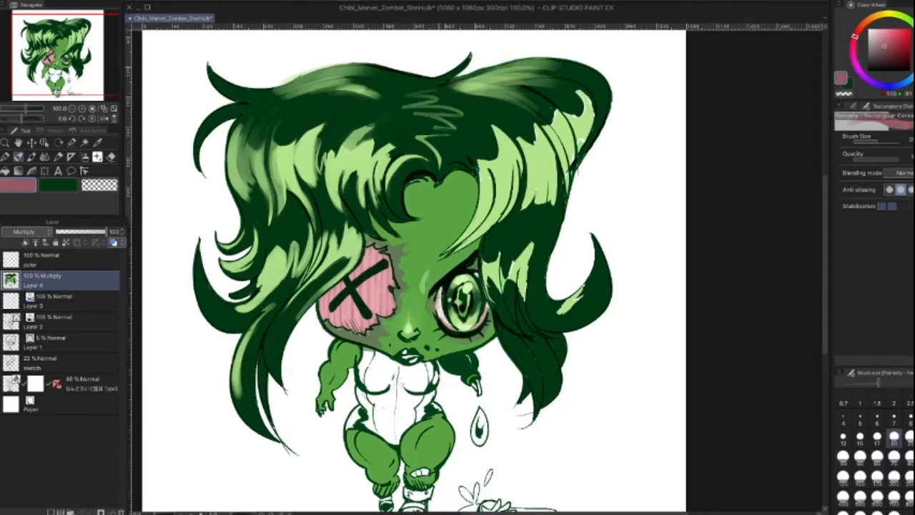
key("bracketright")
key("bracketright")
key("bracketright")
key("bracketright")
key("bracketright")
key("bracketright")
key("bracketright")
key("bracketright")
key("bracketright")
key("bracketright")
key("bracketright")
key("bracketright")
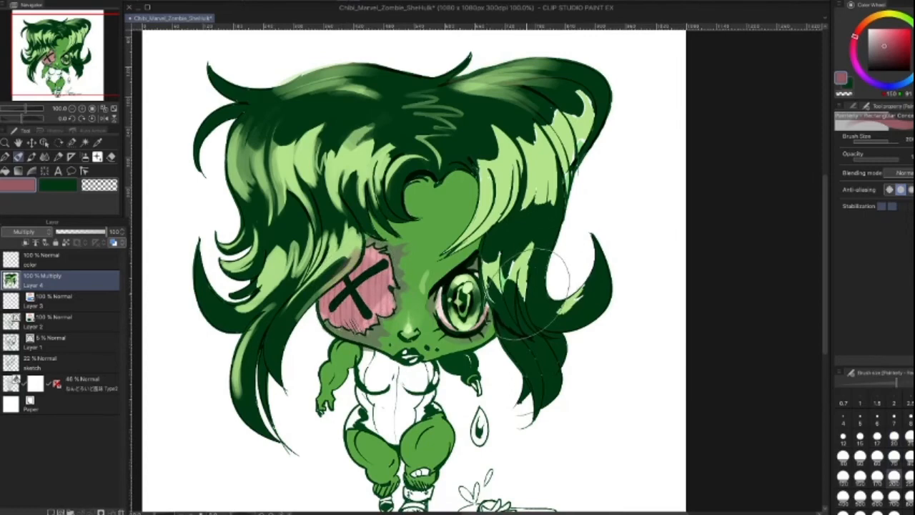
Step: Try softer dark pink shading over the streaked wound patch at smaller brush sizes, then undo it
key("bracketleft")
key("bracketleft")
key("bracketleft")
key("bracketleft")
key("bracketleft")
key("bracketleft")
key("bracketleft")
key("bracketleft")
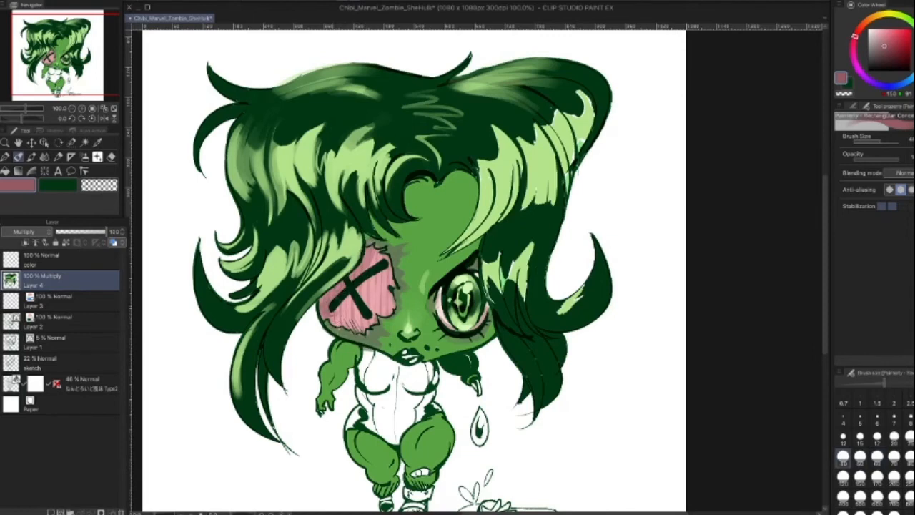
key("bracketleft")
key("bracketright")
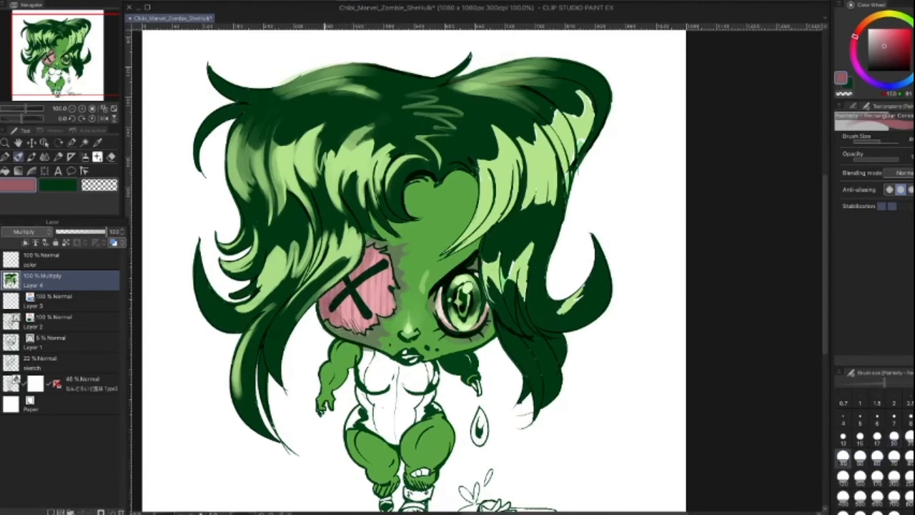
key("bracketleft")
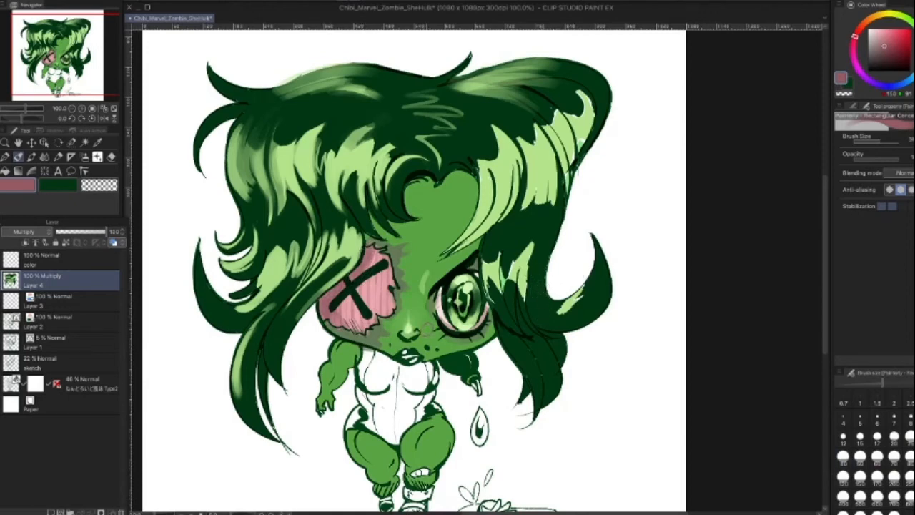
key("bracketright")
key("bracketright")
key("bracketright")
key("bracketright")
key("bracketright")
key("bracketright")
left_click_drag(361, 279, 357, 301)
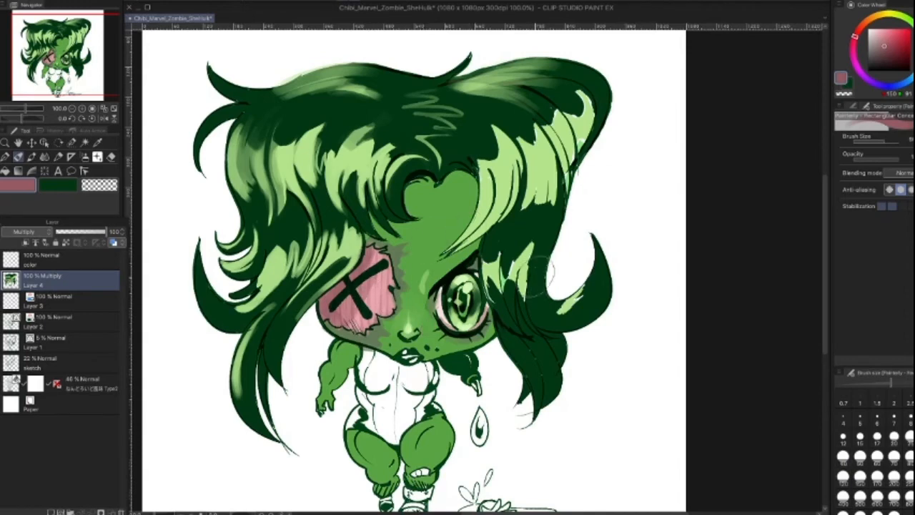
key("super+z")
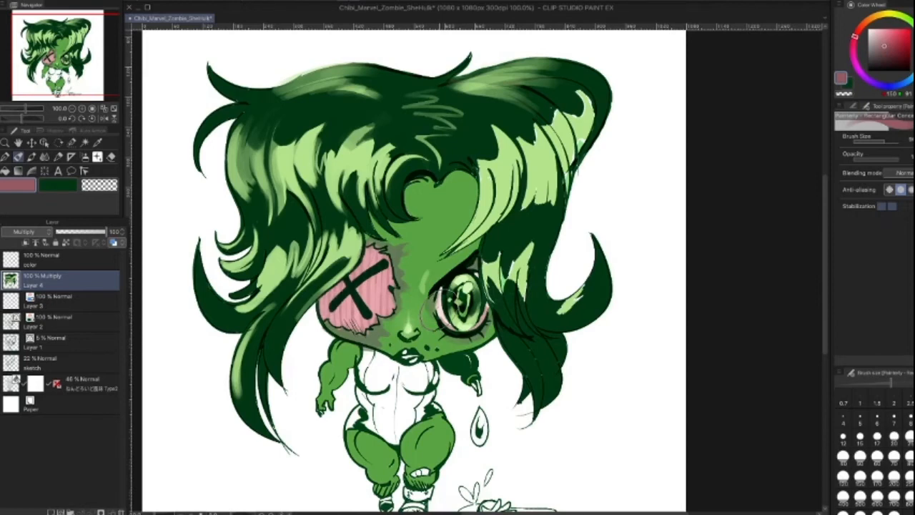
Step: Sample the streaked wound patch's pink and paint over the streaks around the X to even out the patch
key("alt")
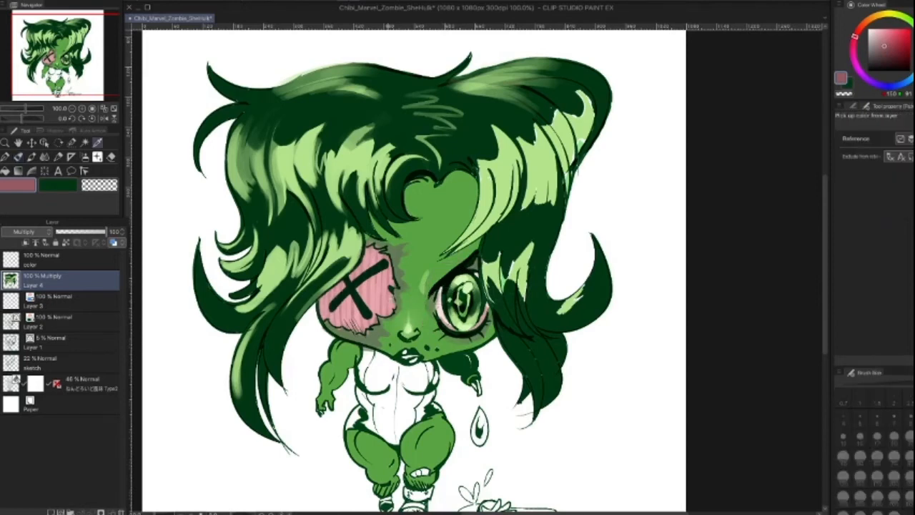
left_click(379, 286, "alt")
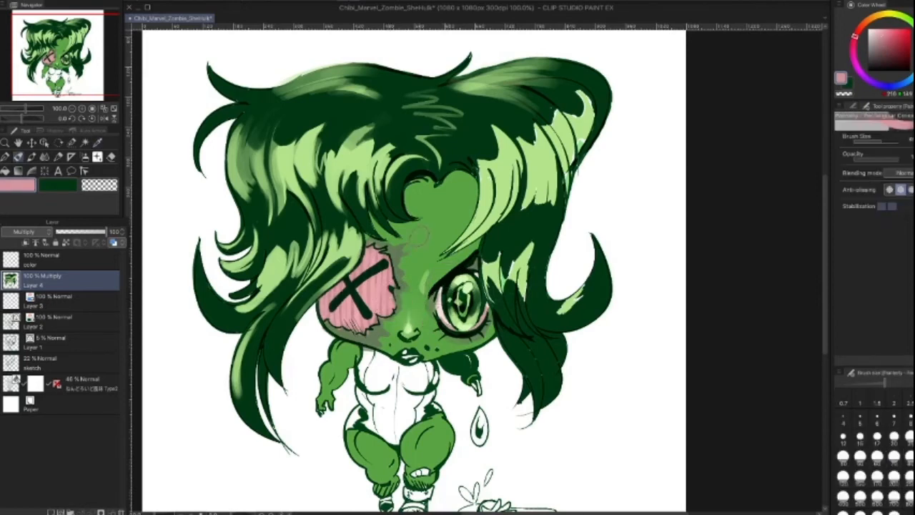
key("]")
key("]")
key("bracketleft")
key("i")
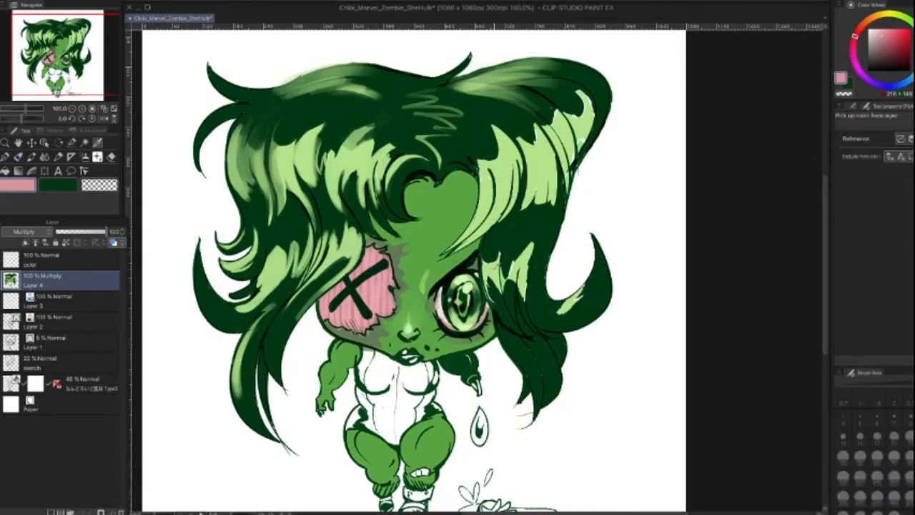
key("b")
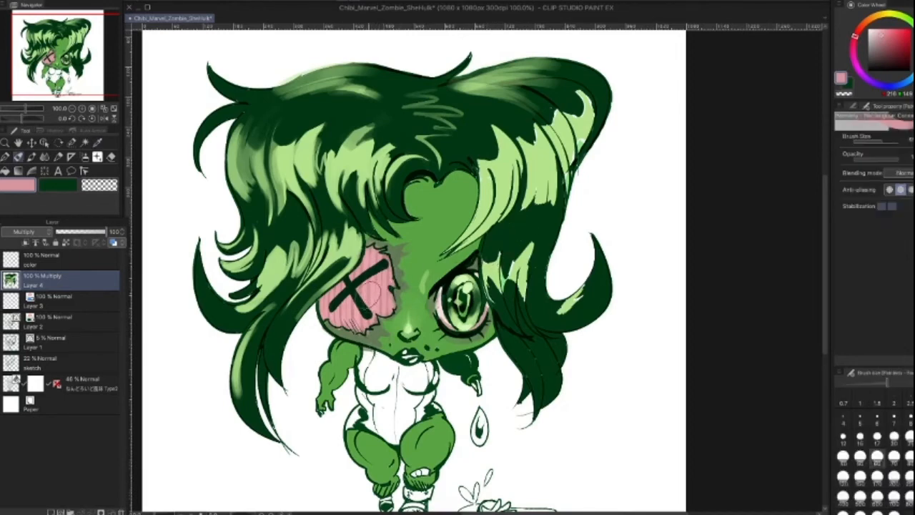
mouse_move(351, 291)
left_mouse_down()
mouse_move(327, 311)
mouse_move(369, 274)
left_mouse_up()
key("bracketleft")
mouse_move(357, 318)
left_mouse_down()
mouse_move(378, 305)
mouse_move(383, 285)
left_mouse_up()
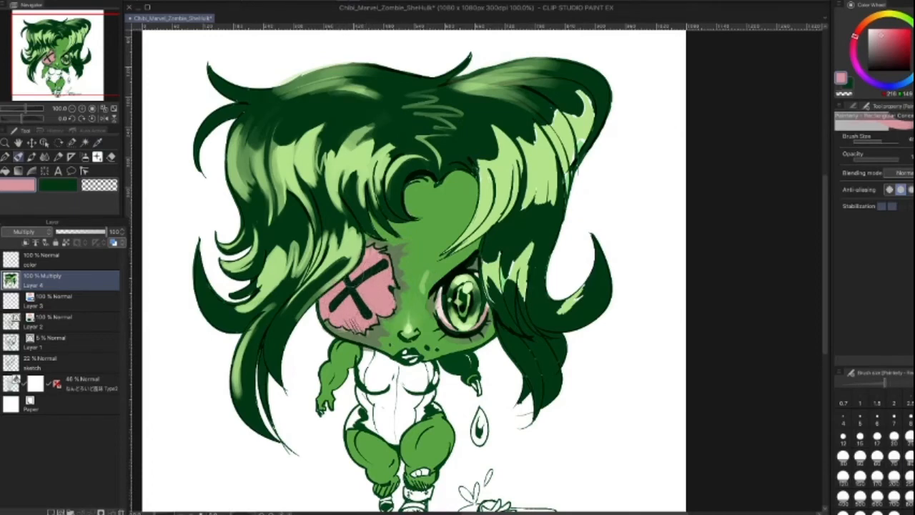
key("bracketright")
left_click(327, 270, "alt")
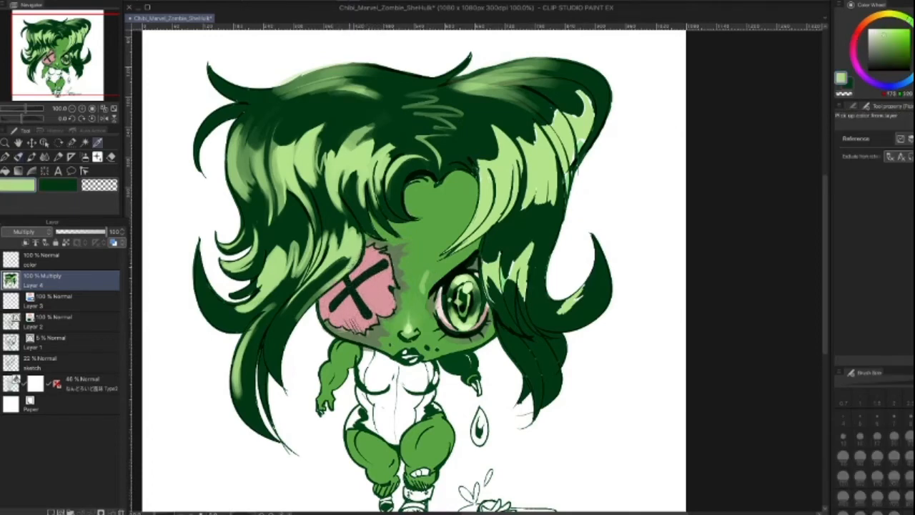
key("bracketleft")
key("bracketleft")
key("bracketleft")
key("bracketleft")
key("bracketleft")
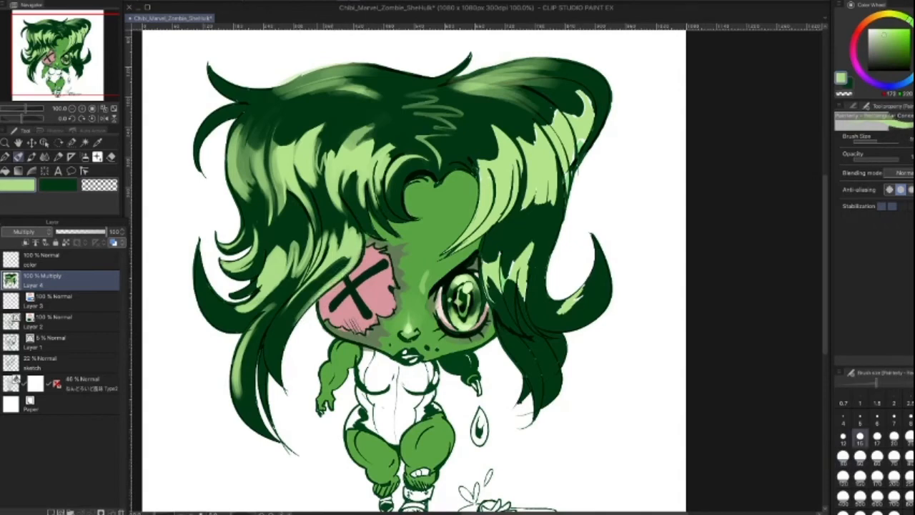
left_click(352, 286, "alt")
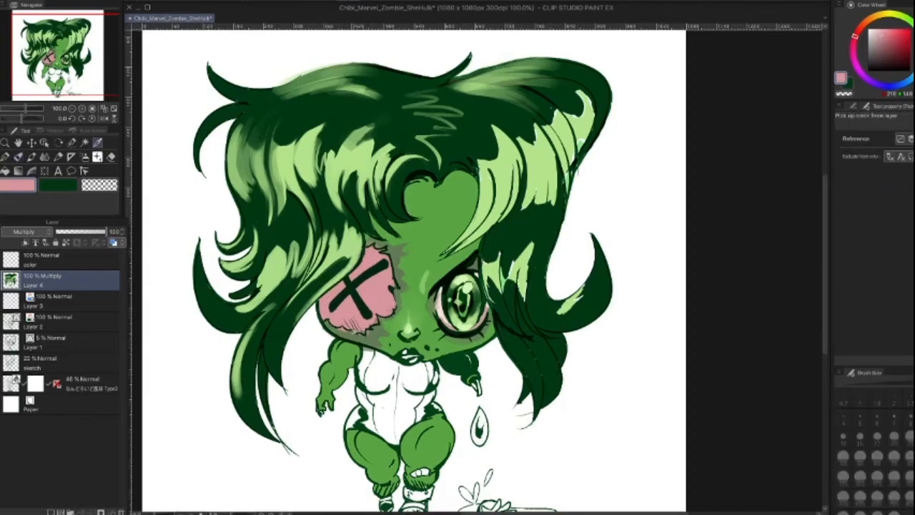
Step: Sample the grey-green shading, shift its hue to a muted red, and try shading across the middle of the wound patch
left_click(364, 331, "alt")
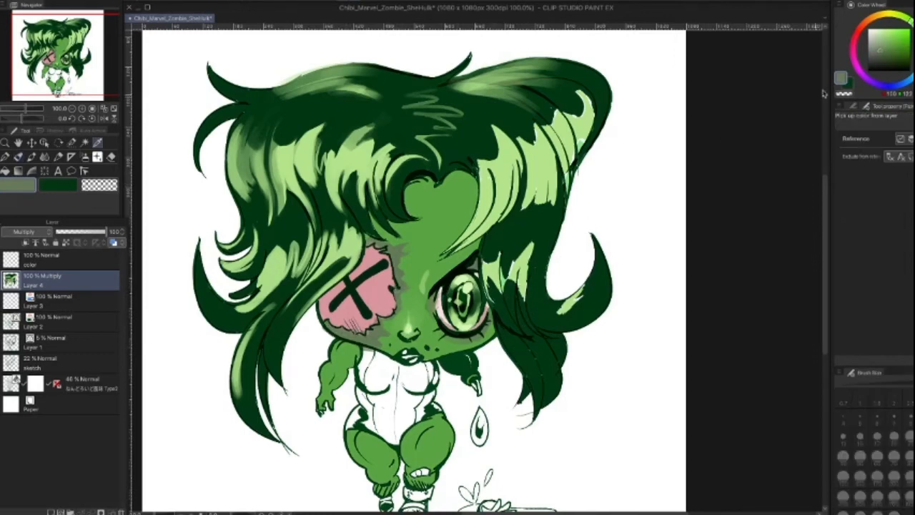
left_click(855, 39)
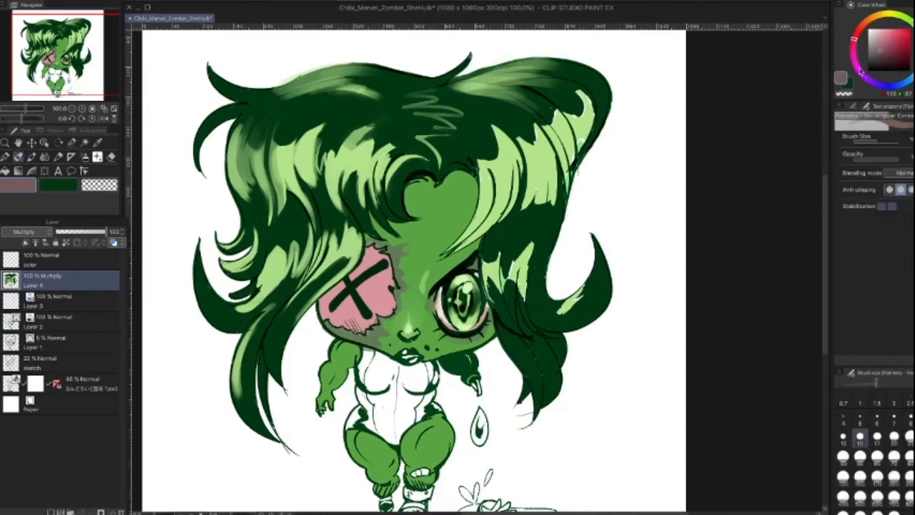
key("bracketright")
key("bracketright")
key("bracketright")
key("bracketright")
key("bracketright")
key("bracketleft")
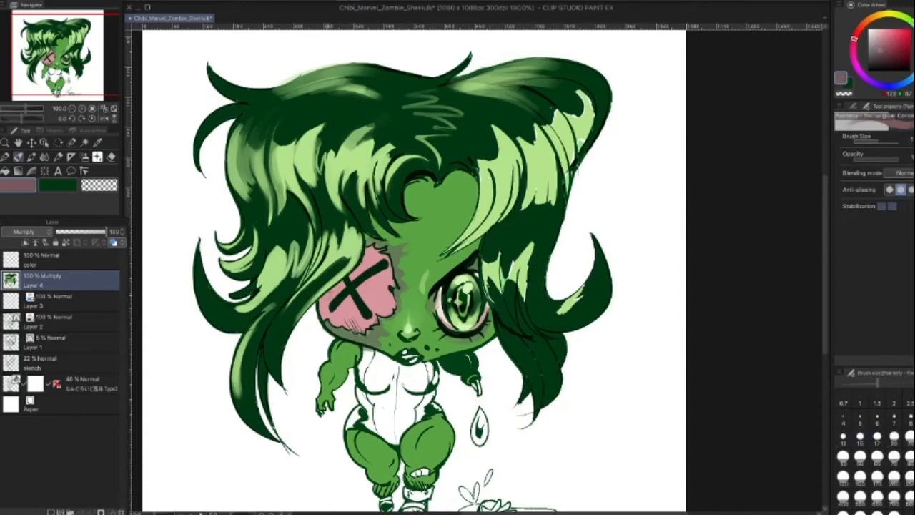
key("super+z")
left_click_drag(330, 295, 381, 306)
key("super+z")
key("super+z")
key("bracketleft")
left_click_drag(331, 293, 386, 305)
key("super+z")
Step: Try muted red shading around the centre and lower arms of the X with varying brush sizes
key("bracketright")
key("bracketright")
key("bracketright")
key("bracketright")
key("bracketright")
key("bracketright")
key("bracketright")
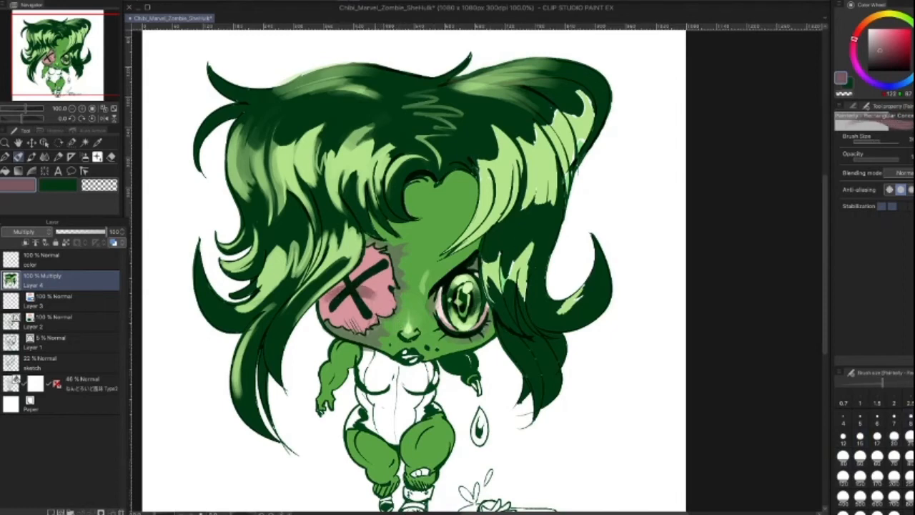
key("bracketleft")
key("bracketleft")
key("bracketleft")
left_click_drag(356, 286, 377, 282)
key("bracketright")
key("bracketright")
key("bracketleft")
key("bracketleft")
key("bracketright")
left_click_drag(347, 299, 347, 315)
key("bracketright")
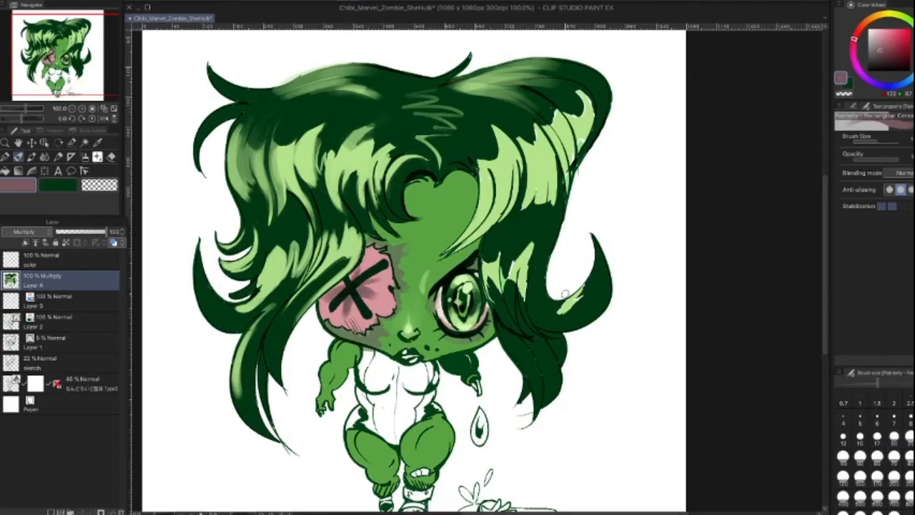
Step: Undo the muted red shading strokes on the wound patch
key("]")
key("ctrl+z")
key("ctrl+z")
key("ctrl+z")
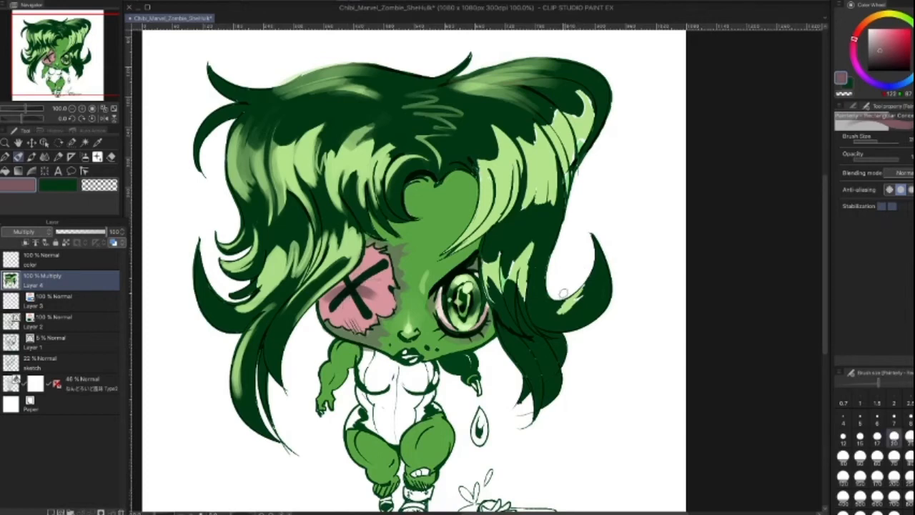
key("ctrl+z")
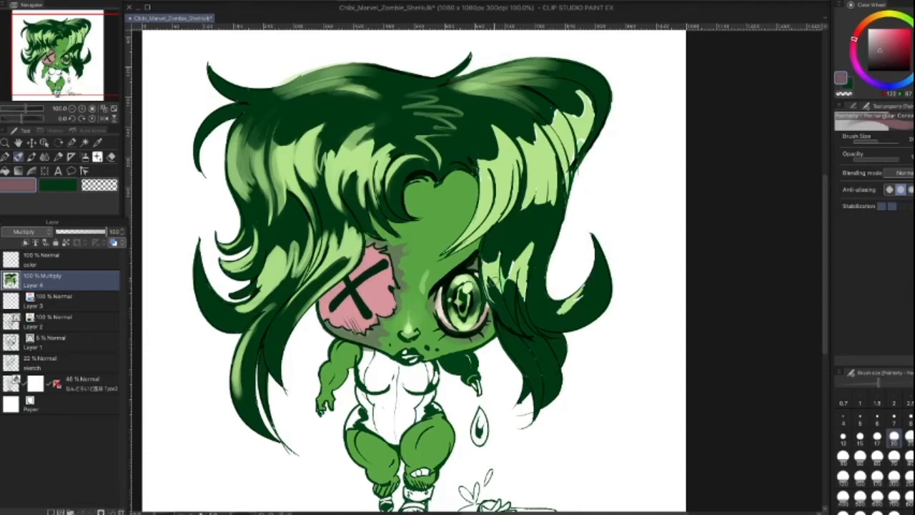
Step: Sample the light green of the hair and paint a highlight on the forehead beside the fringe with a larger brush
key("i")
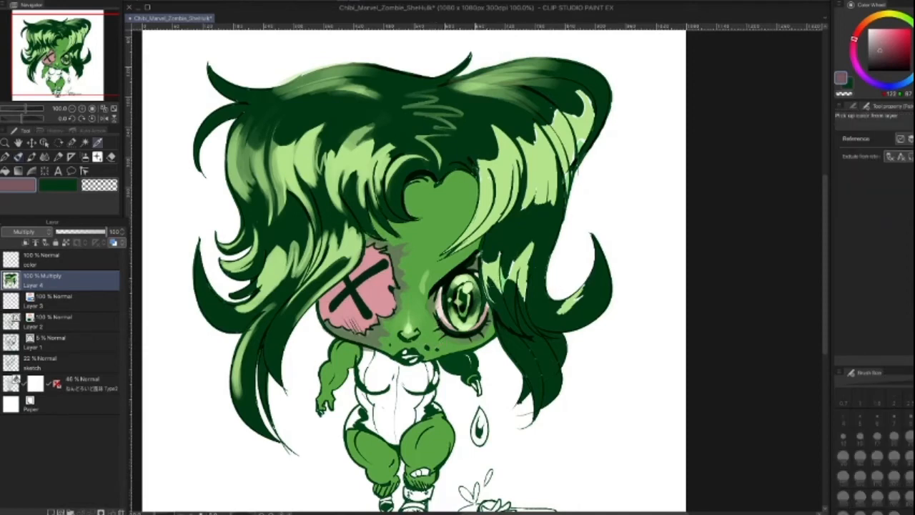
left_click(493, 194, "alt")
key("]")
key("]")
key("]")
key("]")
key("]")
key("]")
key("]")
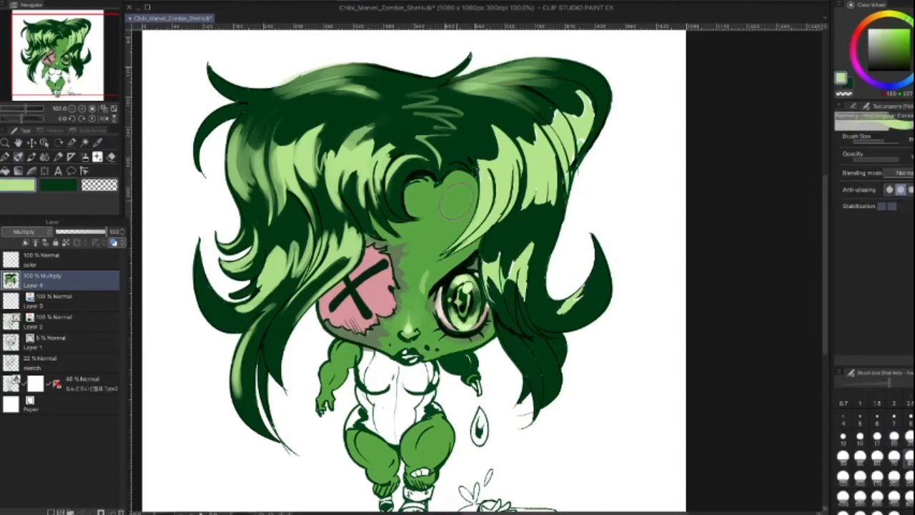
left_click_drag(459, 192, 463, 207)
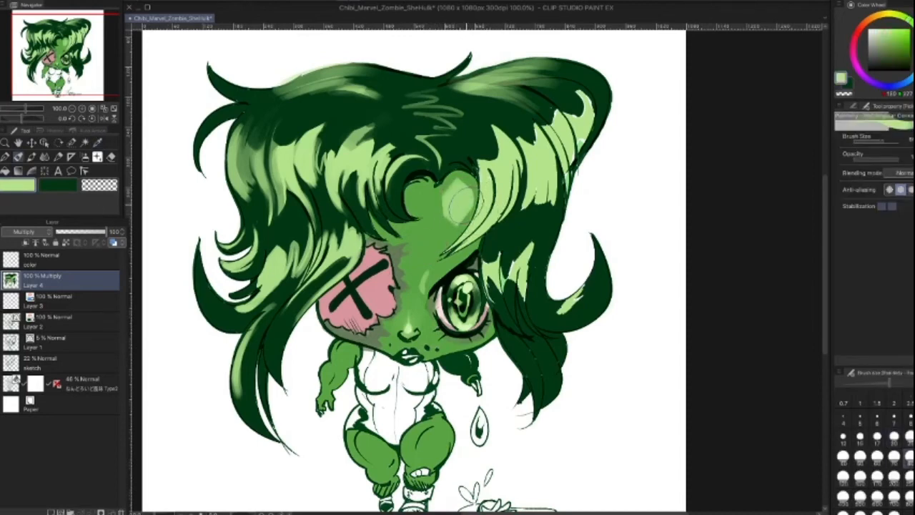
Step: Soften the edges of the light green forehead highlight with the Blur tool at a larger size
left_click(44, 156)
key("]")
mouse_move(443, 214)
left_mouse_down()
mouse_move(459, 180)
mouse_move(461, 212)
left_mouse_up()
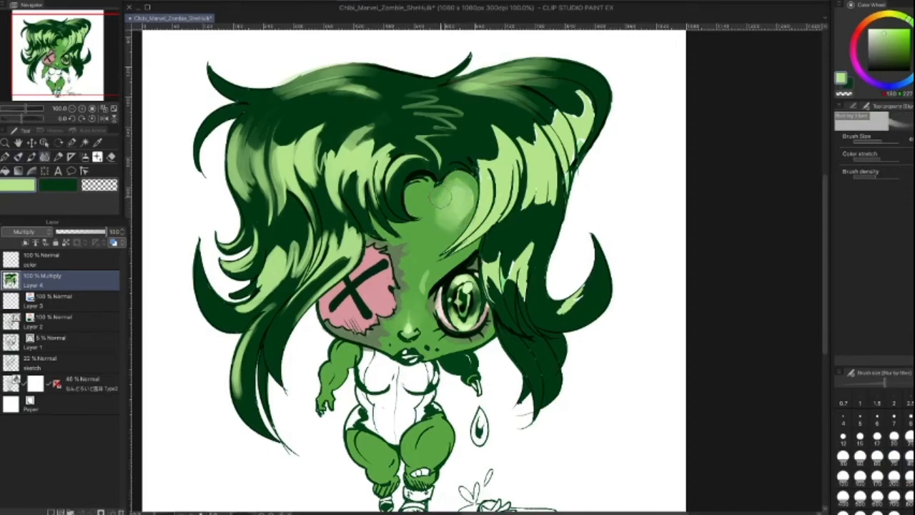
mouse_move(460, 185)
left_mouse_down()
mouse_move(452, 176)
mouse_move(444, 229)
mouse_move(433, 201)
mouse_move(447, 228)
mouse_move(430, 209)
mouse_move(472, 175)
mouse_move(458, 170)
mouse_move(468, 192)
left_mouse_up()
Step: Blend the light green forehead highlight further with the Blur tool at several brush sizes
left_click(894, 478)
left_click(860, 457)
left_click(891, 383)
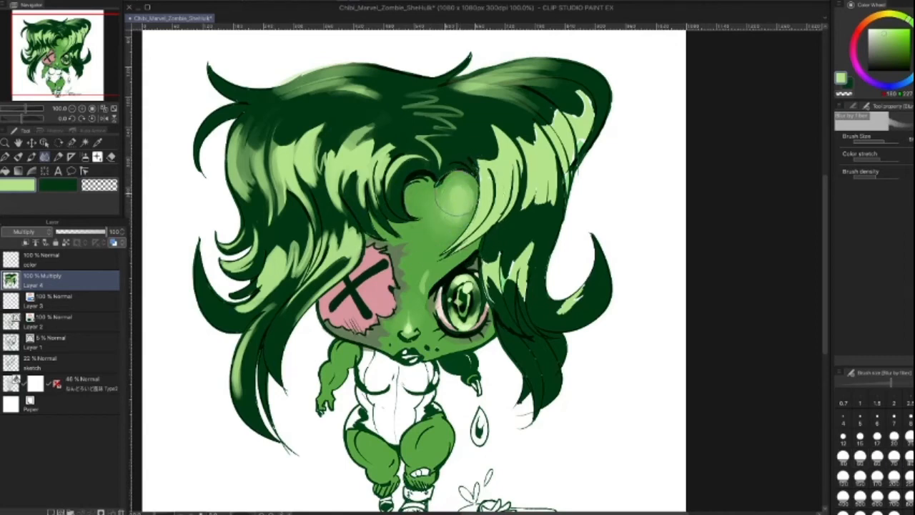
mouse_move(455, 193)
left_mouse_down()
mouse_move(445, 206)
mouse_move(465, 206)
left_mouse_up()
left_click(876, 457)
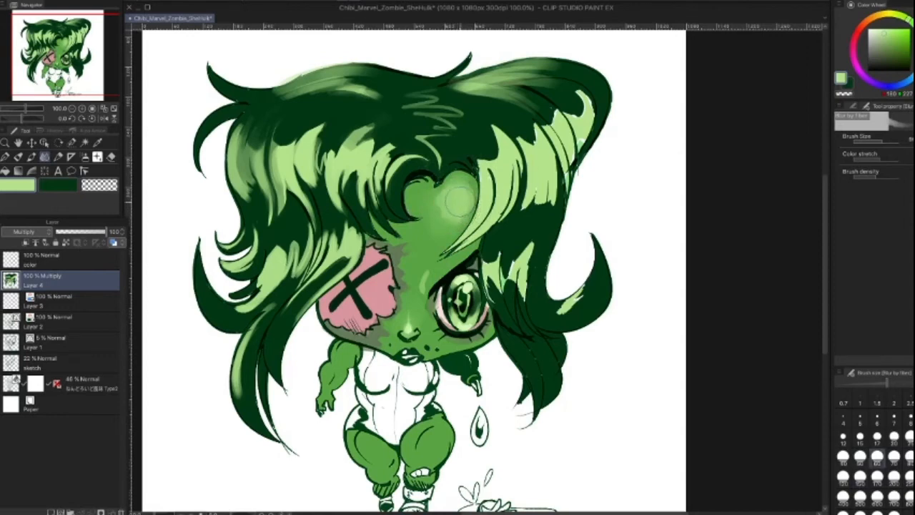
mouse_move(458, 187)
left_mouse_down()
mouse_move(443, 211)
mouse_move(436, 180)
mouse_move(459, 191)
mouse_move(438, 208)
mouse_move(465, 220)
left_mouse_up()
left_click(908, 436)
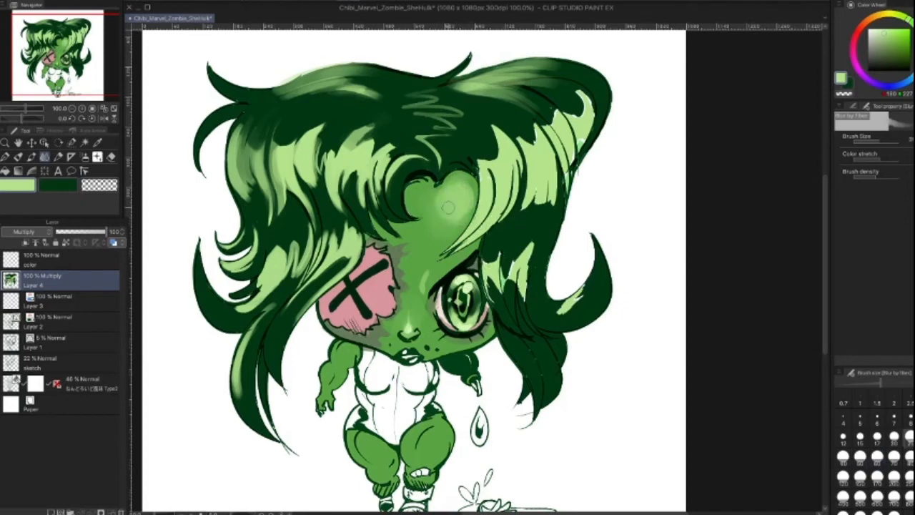
Step: Sample the forehead's mid green and paint over the highlight's edges with the Painterly brush, leaving a small round light spot
left_click(452, 202, "alt")
key("]")
key("]")
key("]")
key("]")
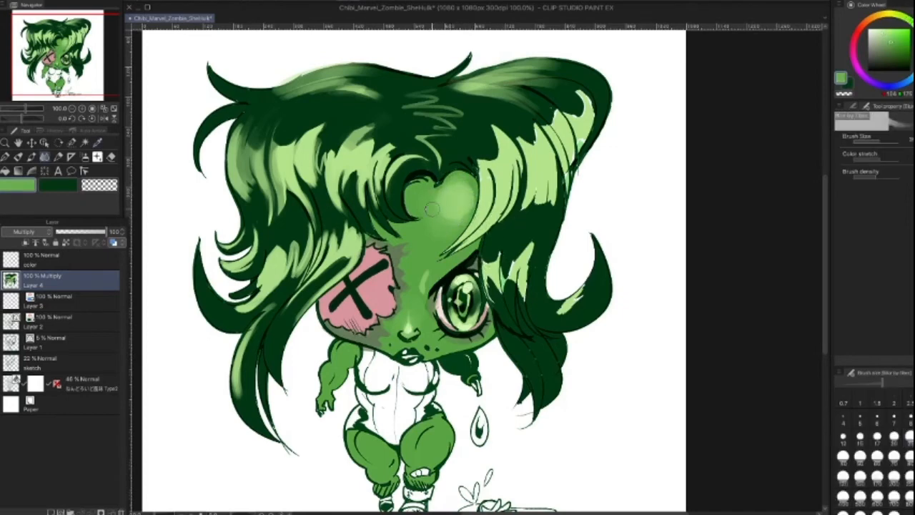
key("p")
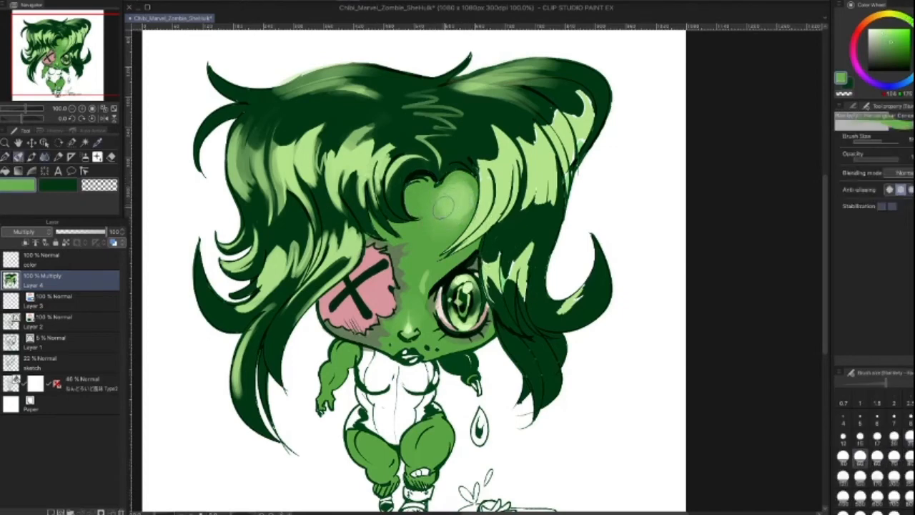
key("[")
key("[")
key("[")
key("[")
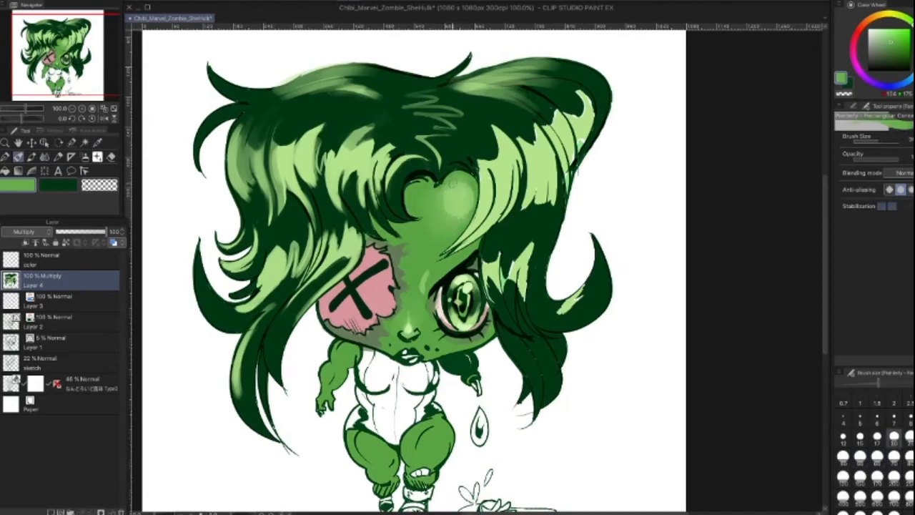
key("]")
key("]")
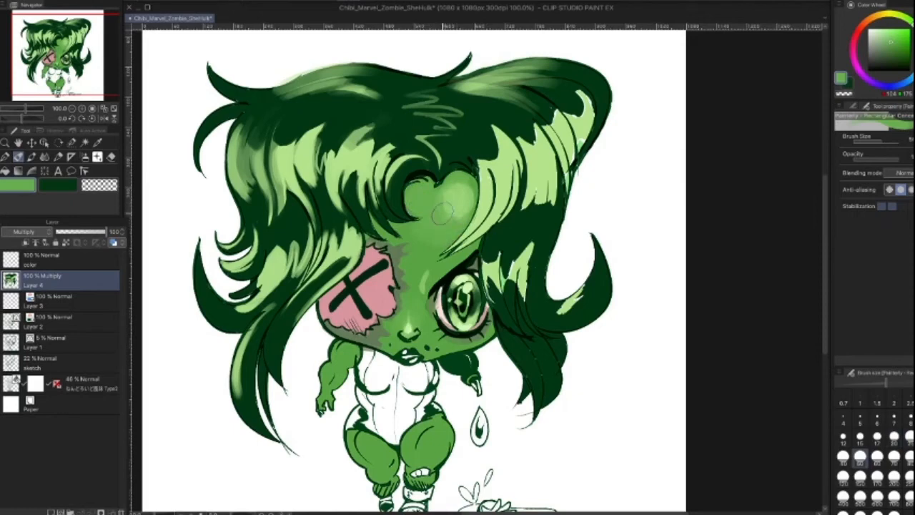
key("[")
key("[")
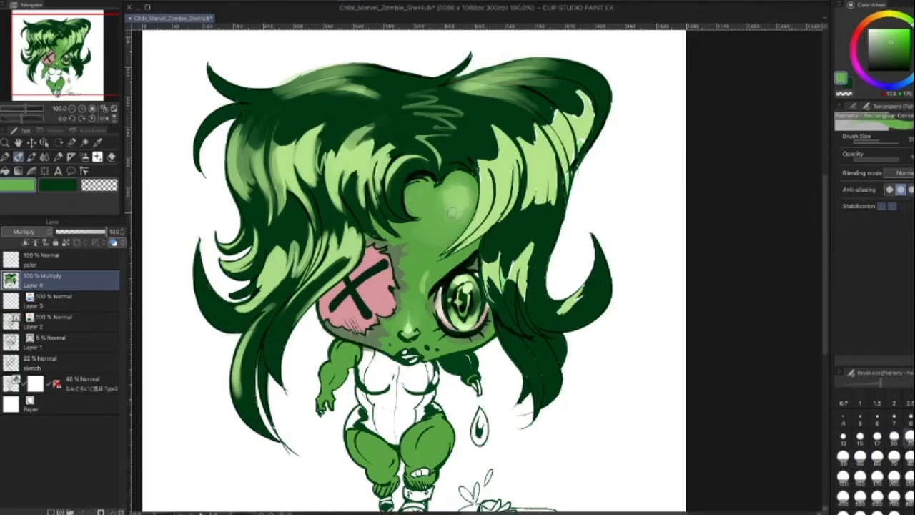
mouse_move(463, 186)
left_mouse_down()
mouse_move(441, 202)
mouse_move(469, 200)
mouse_move(453, 217)
left_mouse_up()
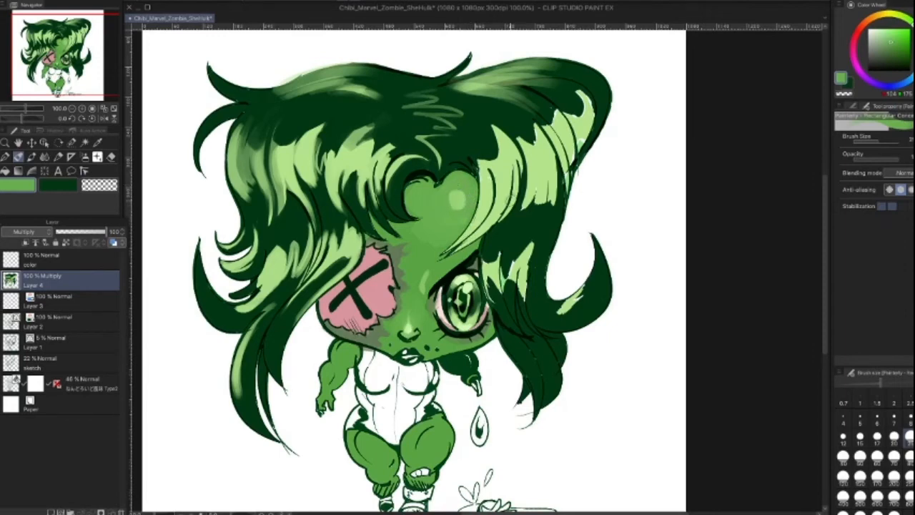
Step: Undo the last forehead stroke and reshape the round highlight spot with a smaller Painterly brush
key("ctrl+z")
key("[")
key("[")
key("[")
mouse_move(452, 183)
left_mouse_down()
mouse_move(447, 205)
mouse_move(468, 195)
left_mouse_up()
key("]")
key("]")
key("]")
Step: Sample the grey-green beside the wound and paint jagged crack marks between the brows, running down toward the open eye's inner corner
left_click(509, 190, "alt")
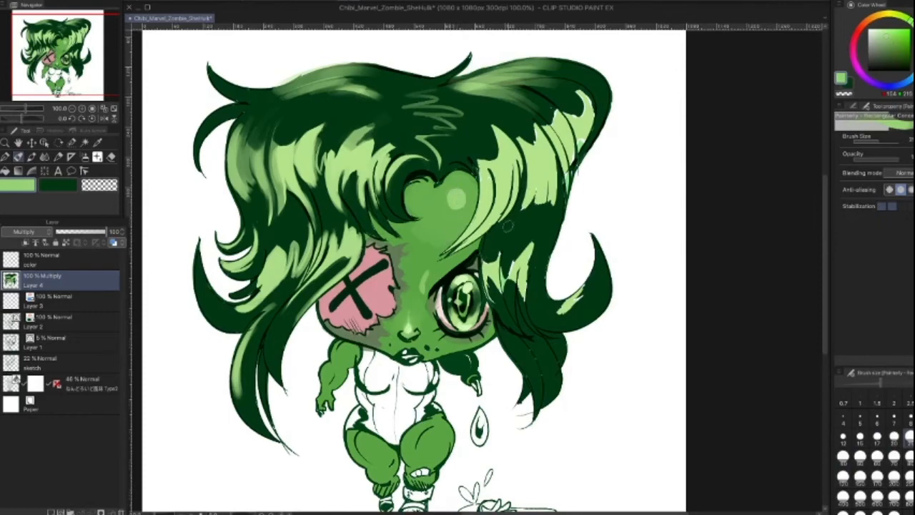
key("alt")
left_click(397, 250, "alt")
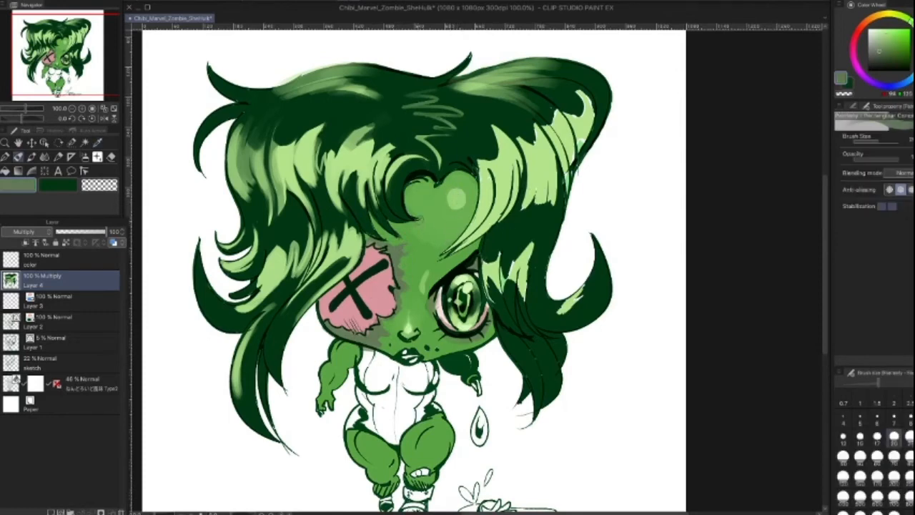
mouse_move(412, 226)
left_mouse_down()
mouse_move(426, 247)
mouse_move(447, 235)
mouse_move(421, 254)
left_mouse_up()
key("]")
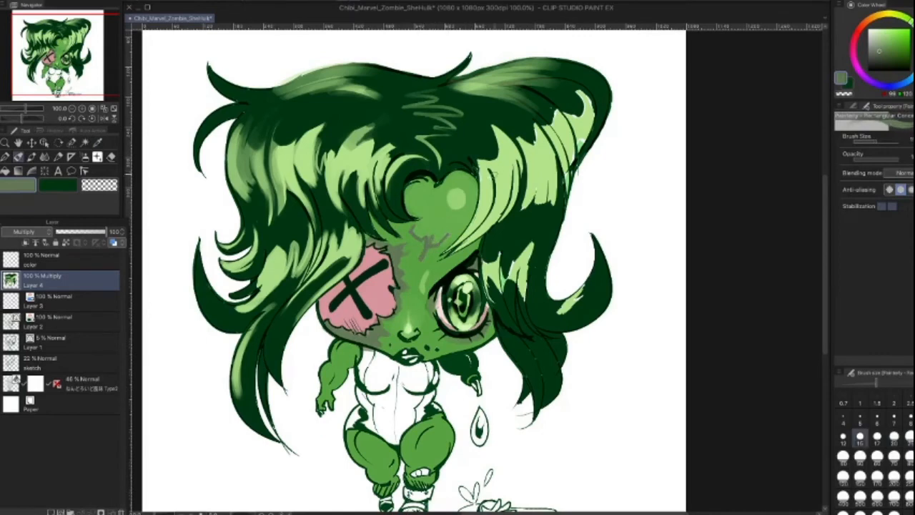
key("ctrl+z")
key("ctrl+z")
mouse_move(416, 237)
left_mouse_down()
mouse_move(422, 257)
mouse_move(425, 248)
left_mouse_up()
key("[")
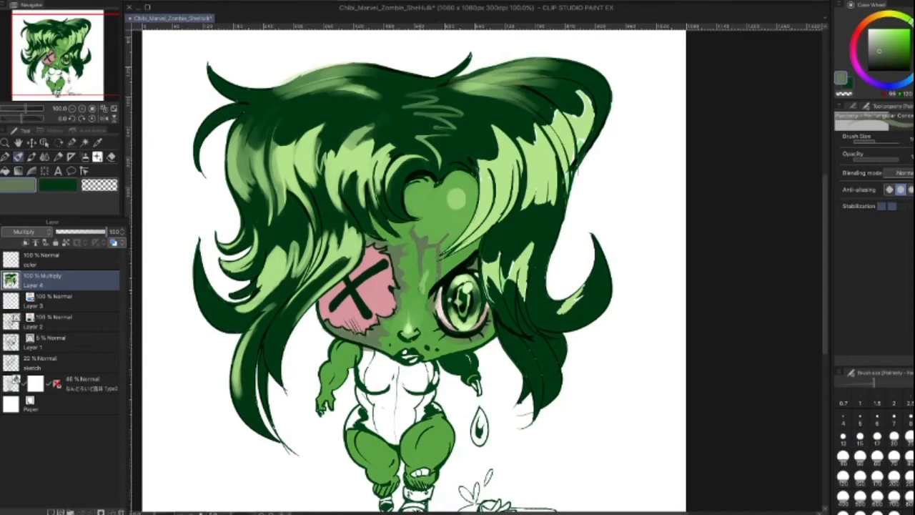
left_click_drag(422, 290, 425, 304)
Step: Sample the skin greens and paint over parts of the grey-green brow marks to thin and trim them
left_click(480, 232, "alt")
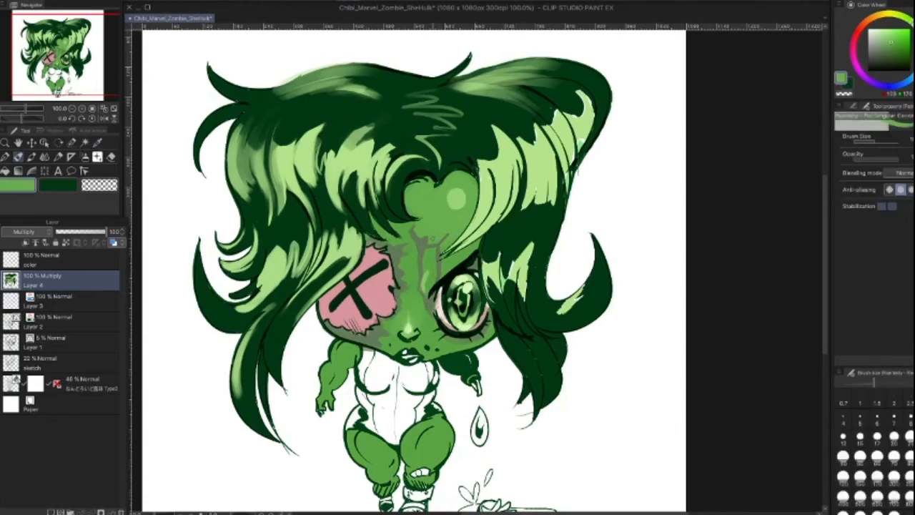
left_click(860, 437)
mouse_move(414, 231)
left_mouse_down()
mouse_move(427, 240)
mouse_move(452, 223)
left_mouse_up()
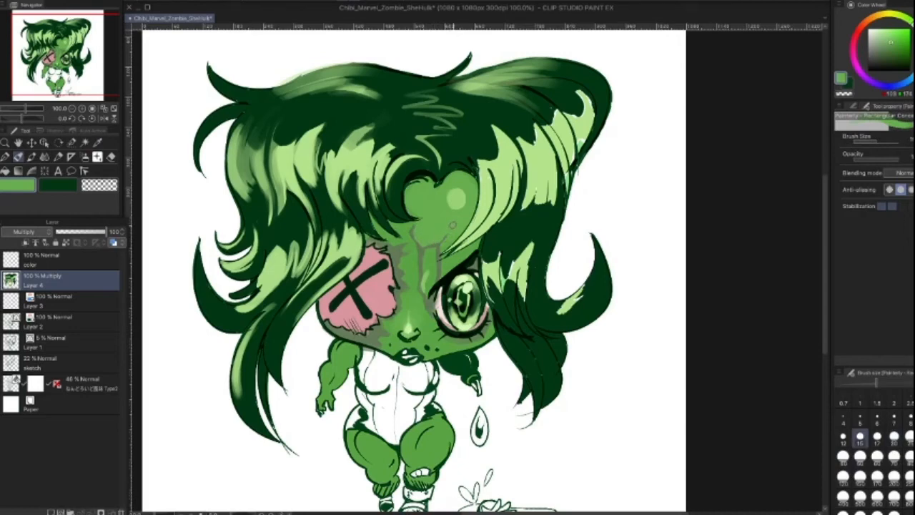
key("alt")
left_click(412, 230, "alt")
left_click_drag(418, 252, 419, 303)
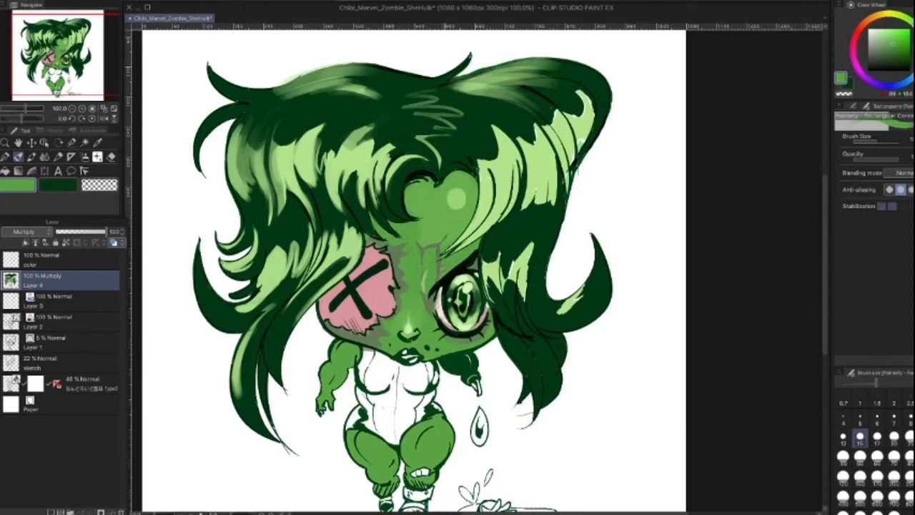
Step: Sample a light green and touch up the skin between the brow marks and the open eye with varying brush sizes
left_click(501, 256, "alt")
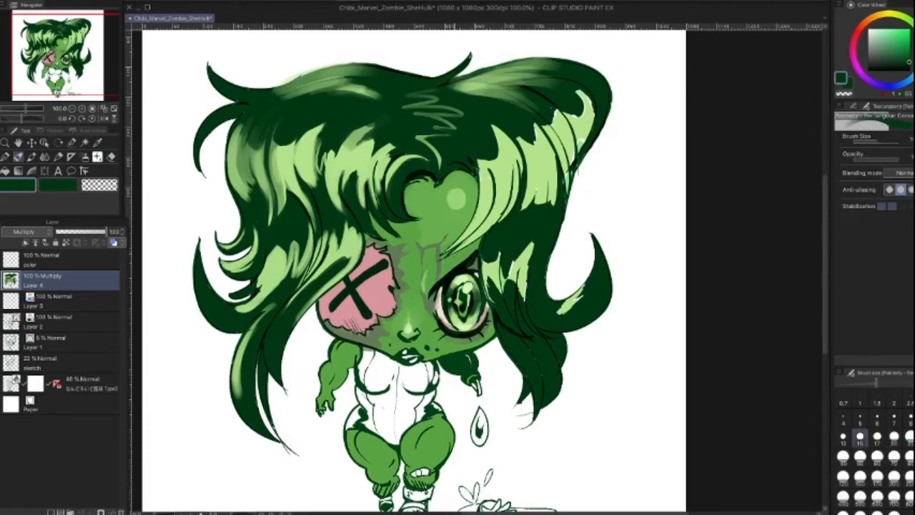
left_click(430, 273, "alt")
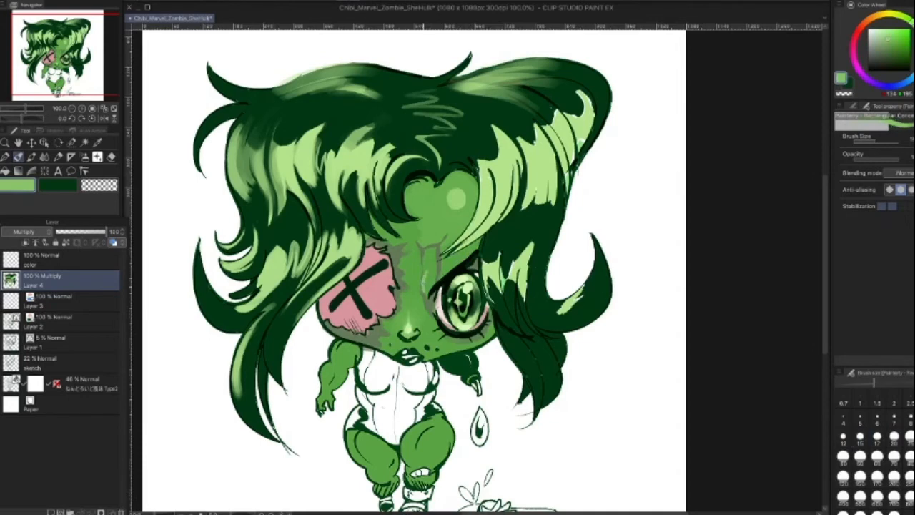
key("]")
key("]")
key("]")
key("[")
key("[")
key("]")
key("]")
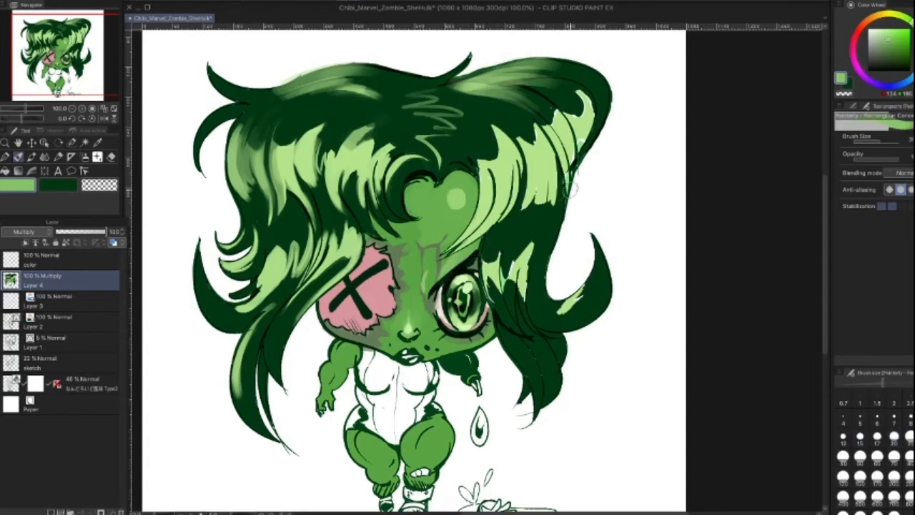
key("[")
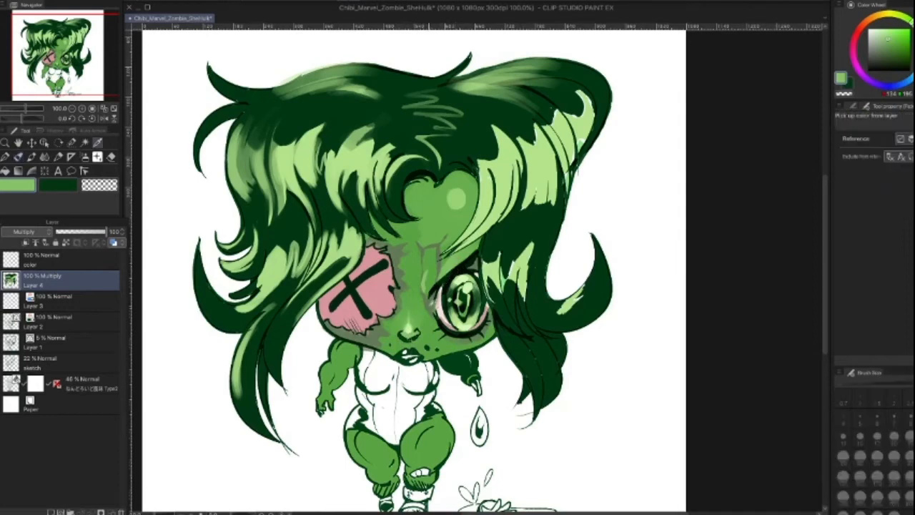
Step: On the color layer, pick a muted red and dab it onto the spot beside the mouth with a small brush
left_click(102, 264)
key("i")
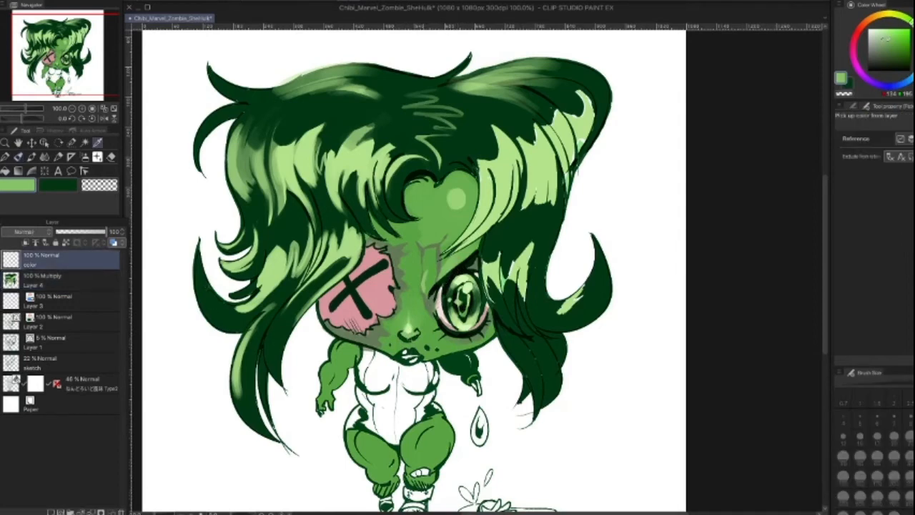
left_click(858, 34)
key("alt")
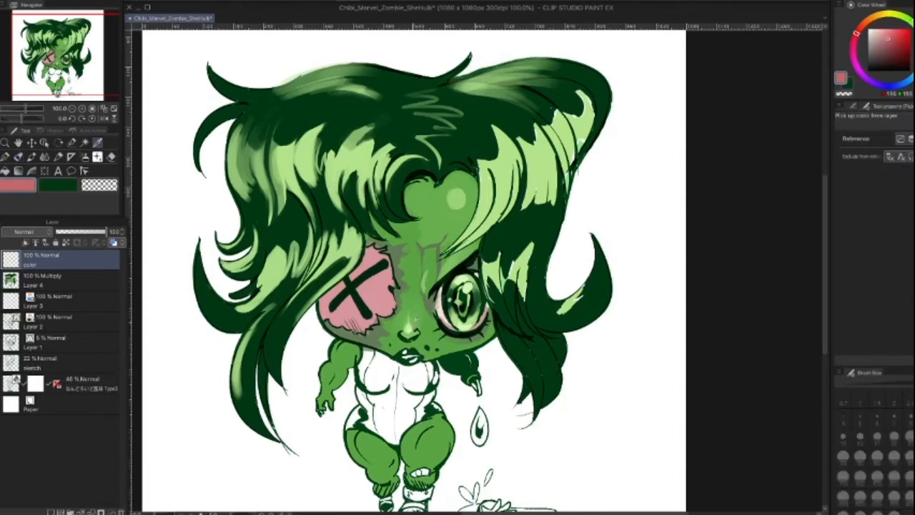
key("b")
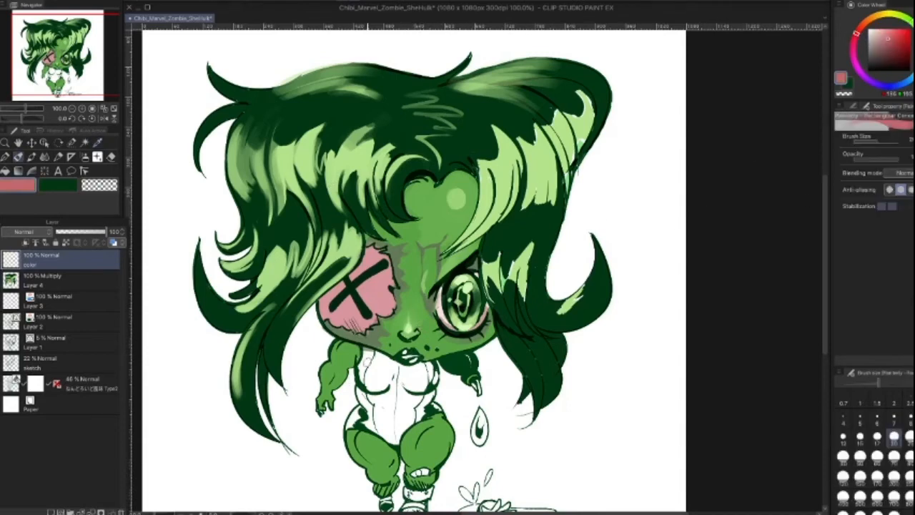
key("bracketleft")
key("bracketleft")
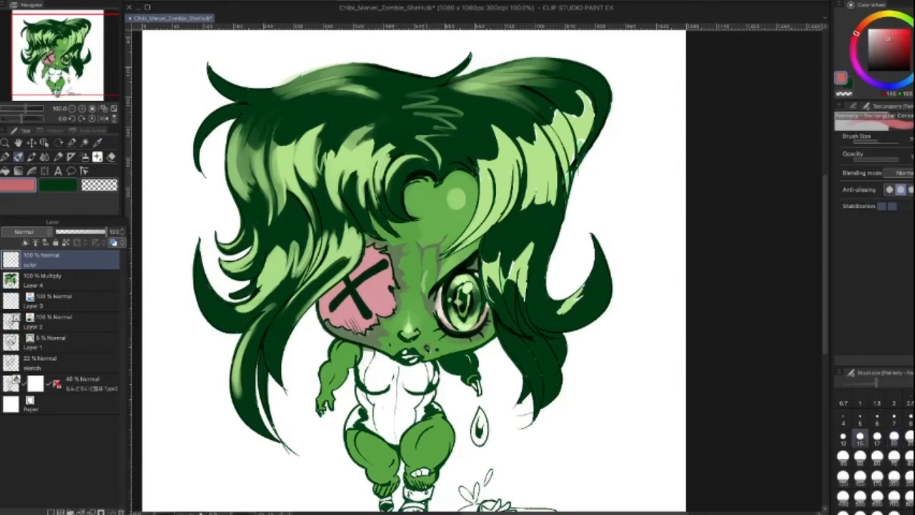
left_click(427, 347)
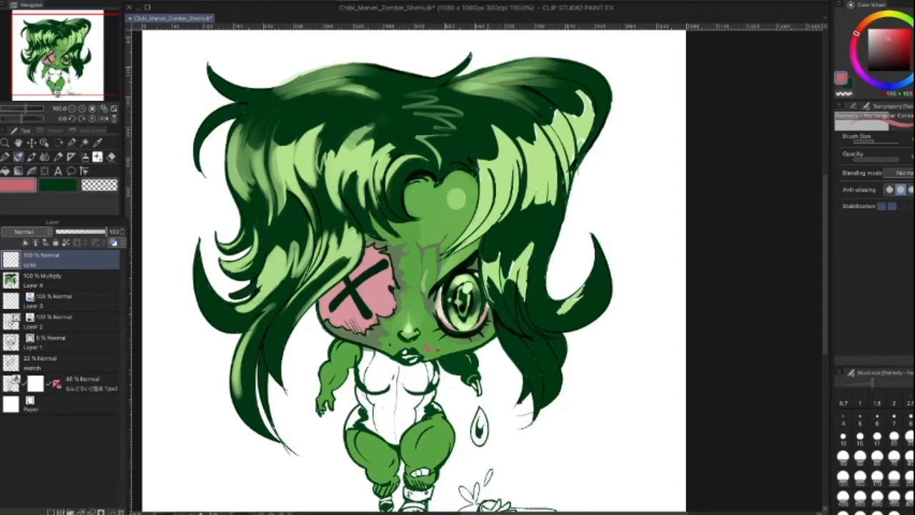
Step: Paint muted red accents along the brow marks, at the open eye's inner corner and on the marks around the mouth
key("bracketleft")
key("bracketleft")
key("bracketright")
key("bracketleft")
key("bracketright")
key("bracketright")
key("bracketleft")
key("bracketleft")
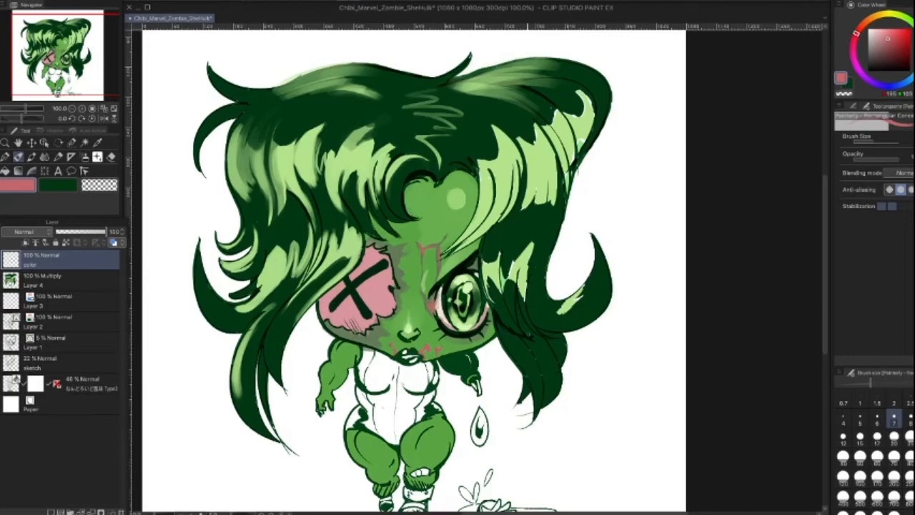
Step: Paint the pupil of the open eye muted red with a small brush
key("bracketright")
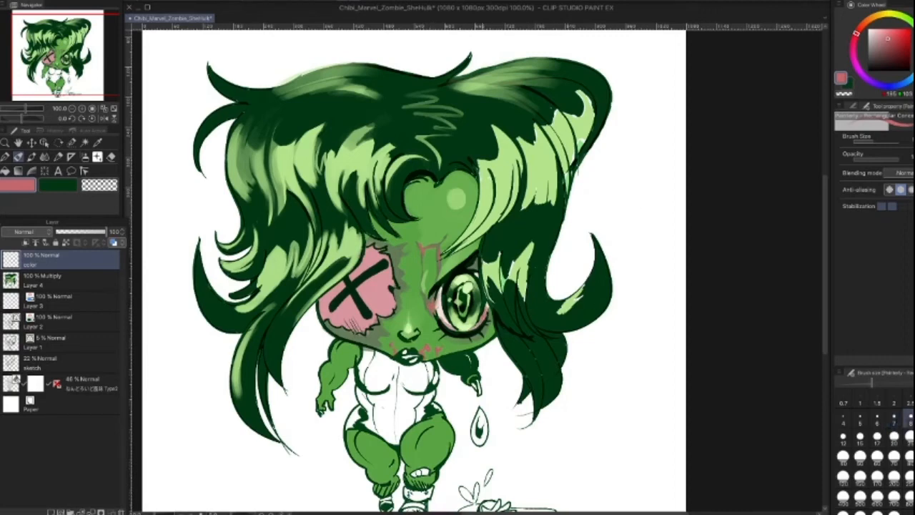
key("bracketright")
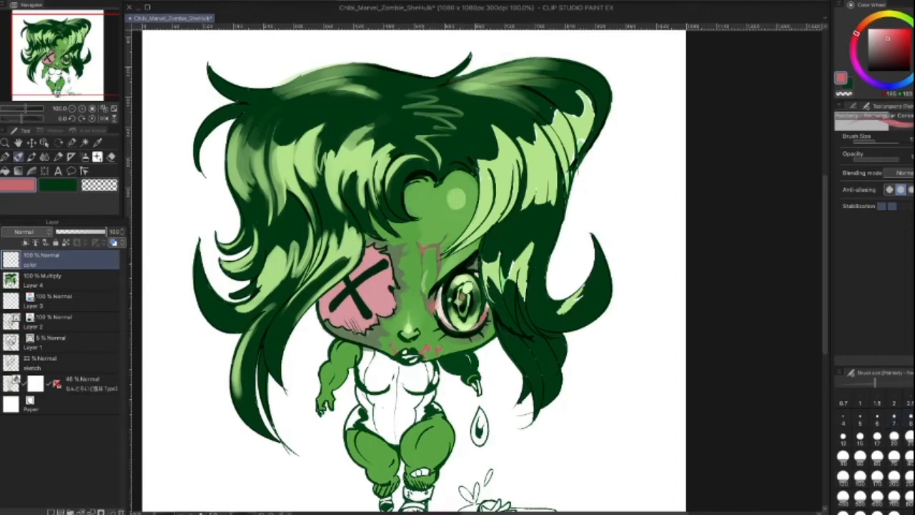
key("bracketleft")
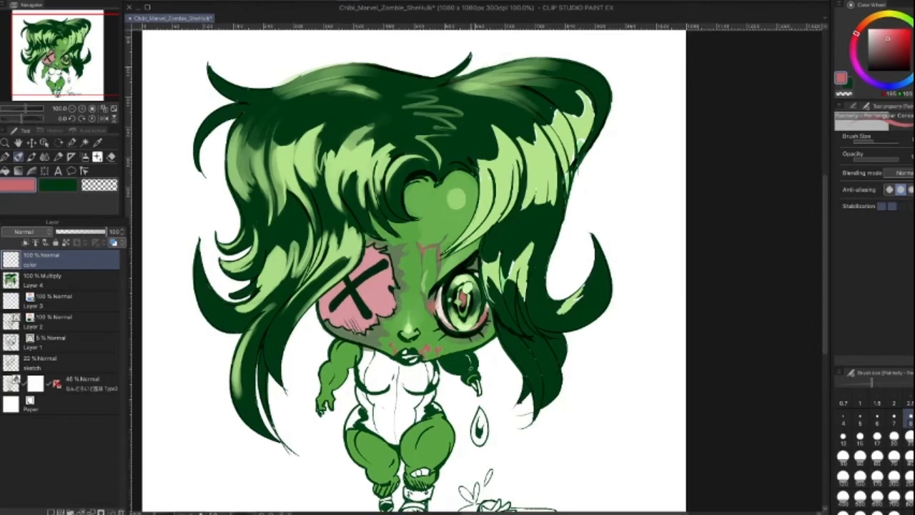
Step: Try a muted red wash across the whole wound patch with a much larger brush on the color layer
key("bracketright")
key("bracketright")
key("bracketright")
key("bracketright")
key("bracketright")
key("bracketright")
key("bracketright")
key("bracketright")
key("bracketright")
key("bracketright")
key("bracketright")
key("bracketright")
key("bracketright")
key("bracketright")
key("bracketright")
left_click_drag(355, 302, 414, 300)
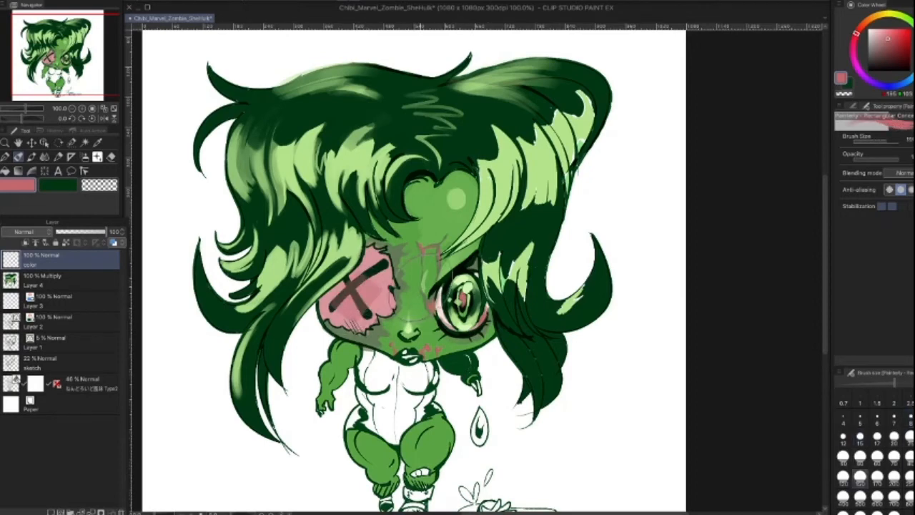
Step: On Multiply Layer 4, shade the wound patch around the X in muted red with progressively smaller brushes
left_click(50, 280)
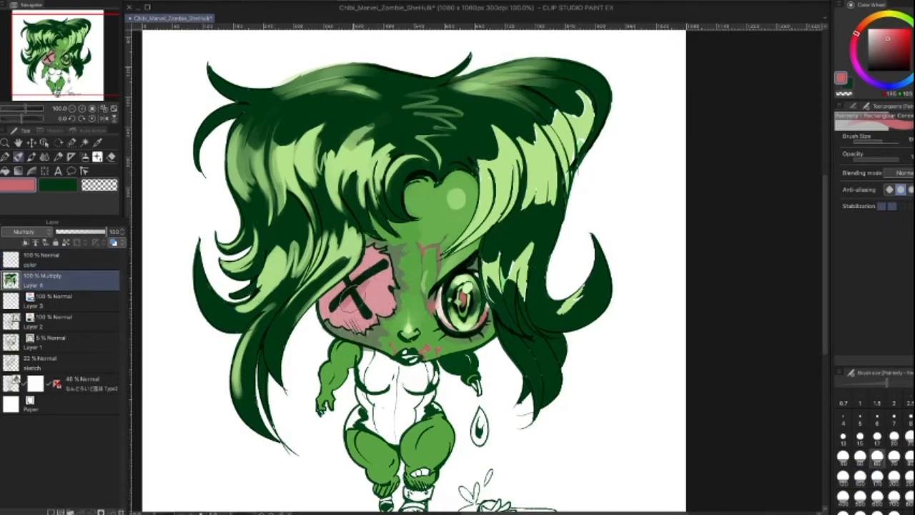
key("bracketleft")
key("bracketleft")
key("bracketleft")
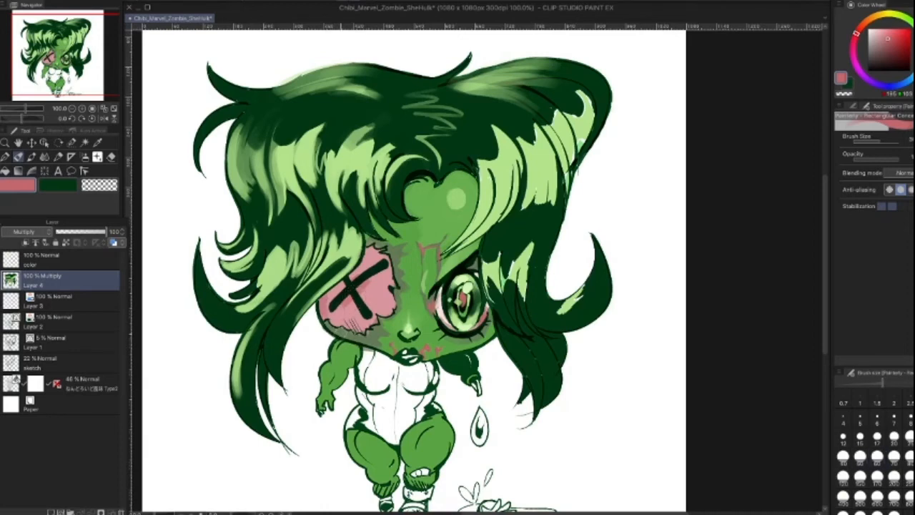
key("bracketleft")
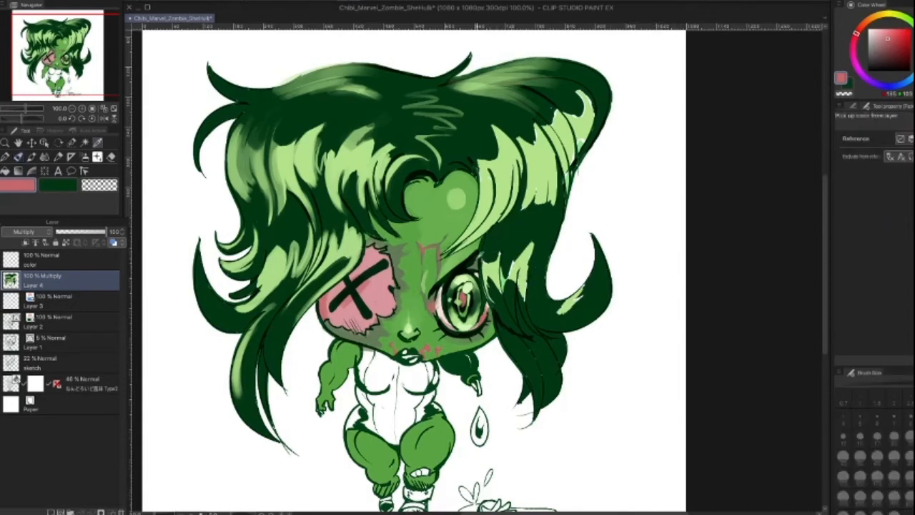
Step: Darken the inside of the mouth with sampled dark green and fill the falling drop with the wound's sampled pink
left_click(473, 261, "alt")
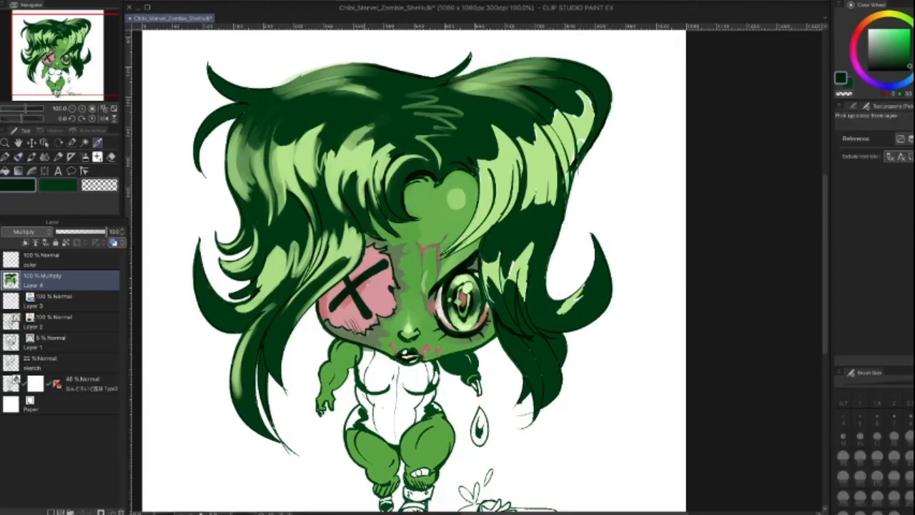
left_click(364, 285, "alt")
key("]")
key("]")
key("]")
key("]")
key("]")
mouse_move(476, 415)
left_mouse_down()
mouse_move(478, 438)
mouse_move(483, 429)
left_mouse_up()
key("[")
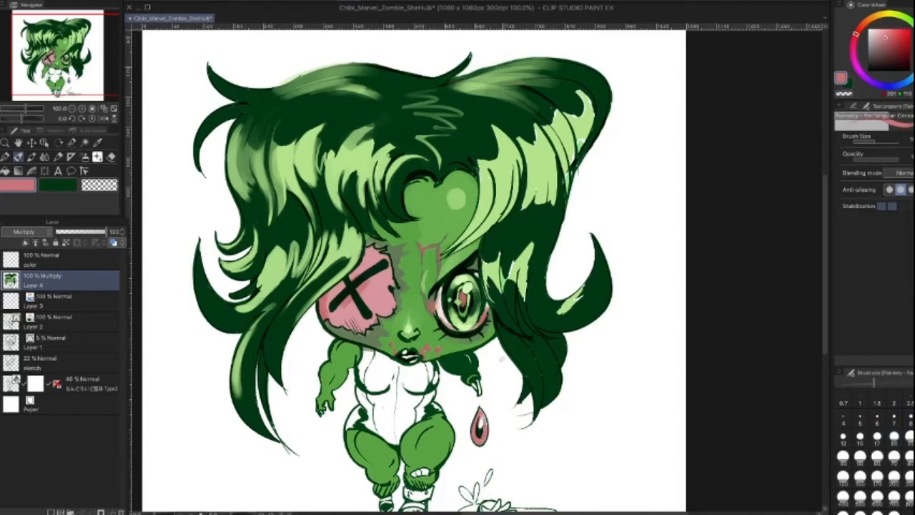
Step: Shade the drop with a brighter red and paint a light pink highlight on its upper part
left_click(897, 35)
key("]")
left_click_drag(477, 417, 479, 437)
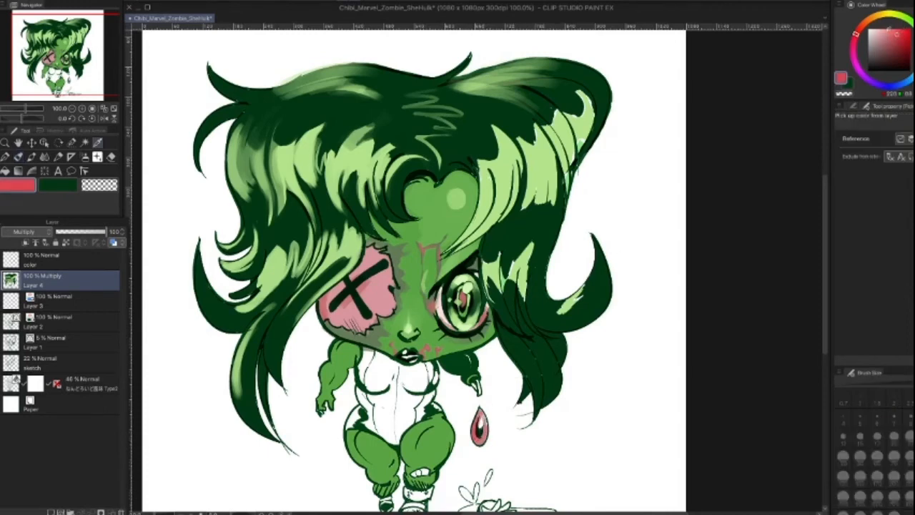
left_click(480, 420, "alt")
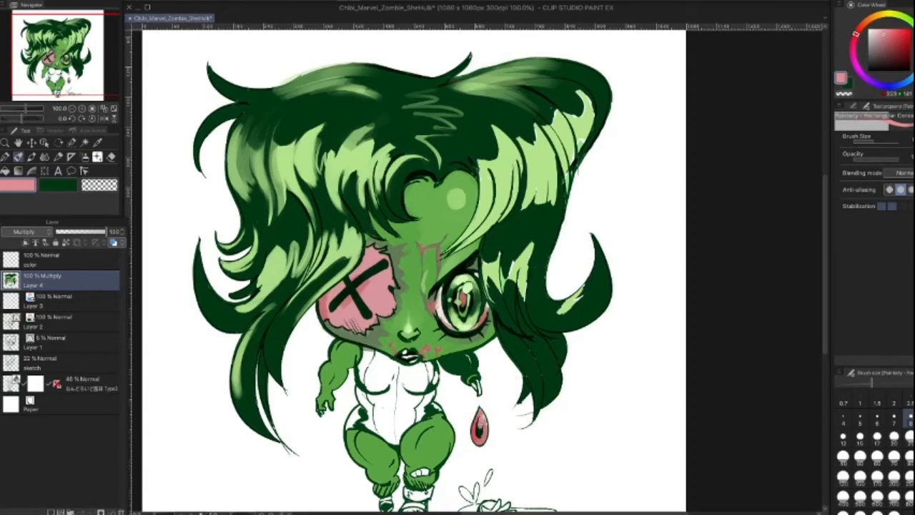
left_click(875, 29)
left_click_drag(481, 417, 479, 426)
Step: Pick a vivid red and recolour the body of the drop around its highlight with a larger brush
left_click_drag(898, 45, 905, 32)
key("bracketright")
key("bracketright")
key("bracketright")
key("bracketright")
key("bracketright")
key("bracketright")
mouse_move(474, 428)
left_mouse_down()
mouse_move(477, 439)
mouse_move(484, 422)
left_mouse_up()
key("bracketleft")
key("bracketleft")
key("bracketleft")
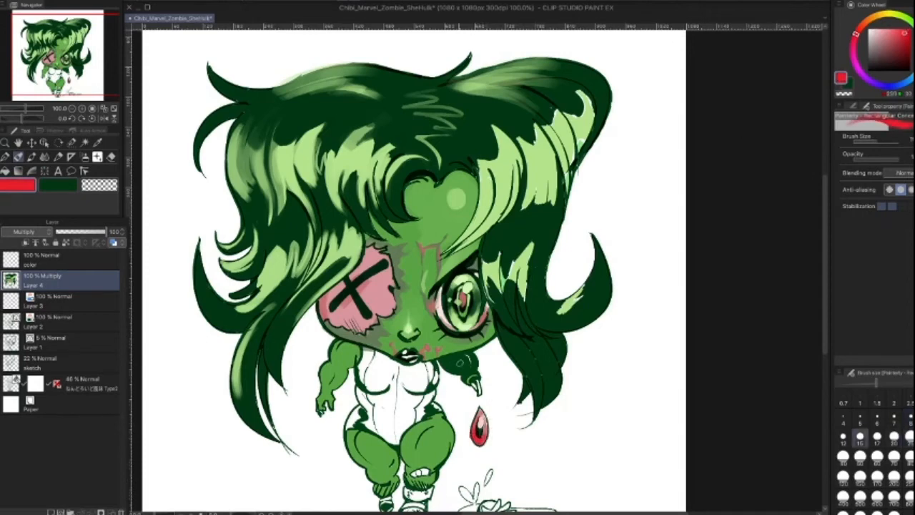
Step: Shade the blood drop below the severed arm in a darker red with a finer brush on the color layer
left_click(88, 260)
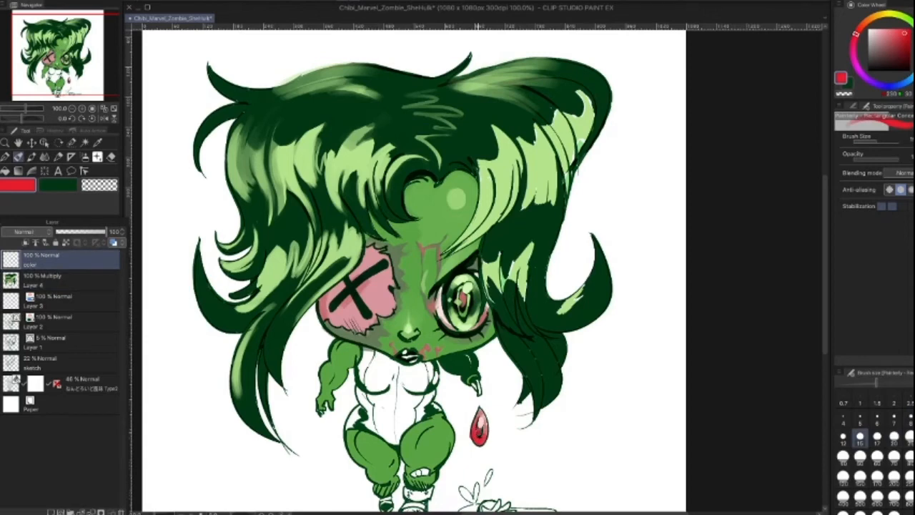
left_click(906, 41)
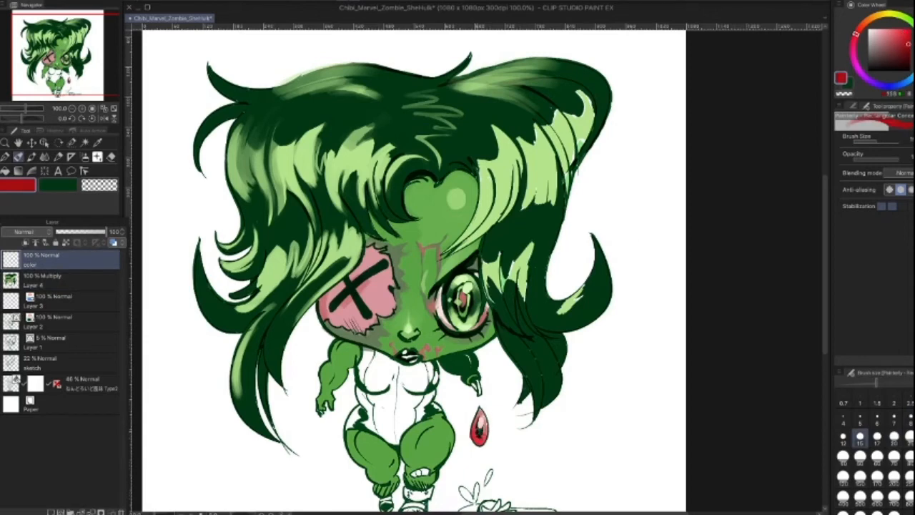
key("bracketleft")
key("bracketleft")
key("bracketleft")
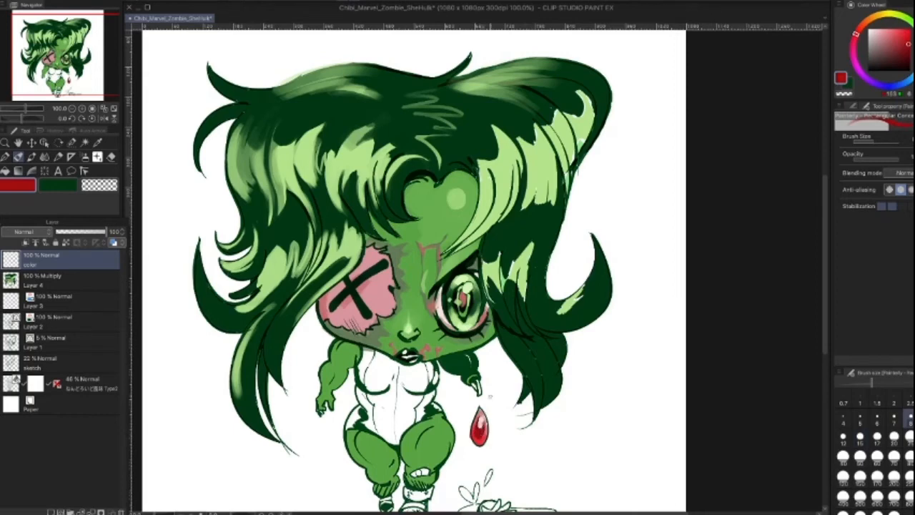
Step: Paint small light pink highlights on the blood drop
left_click(877, 29)
key("bracketleft")
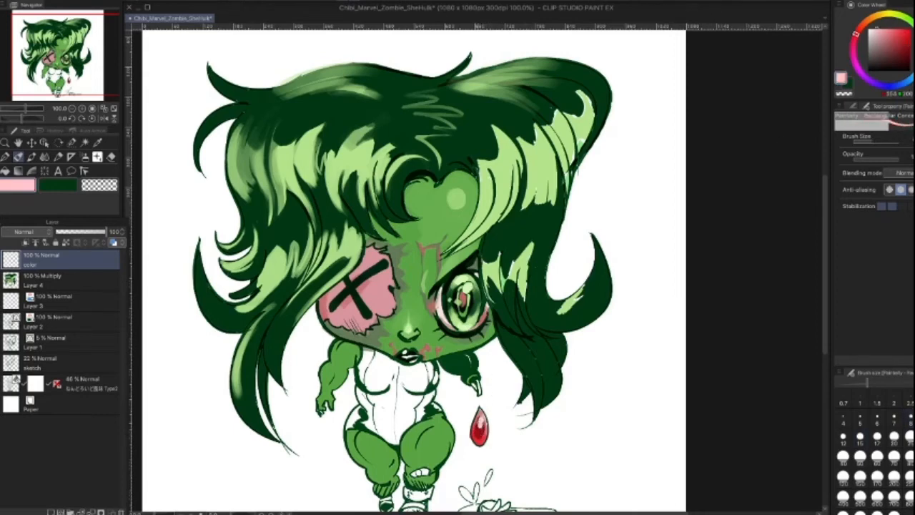
key("bracketright")
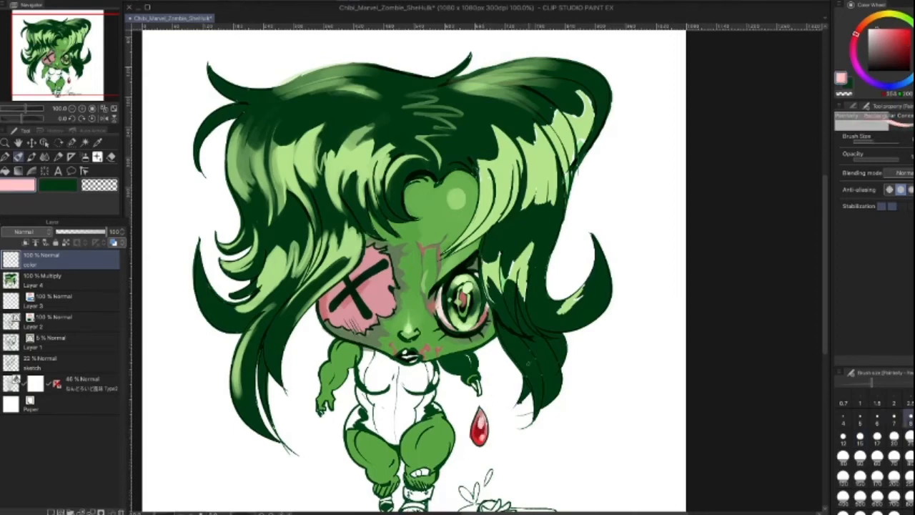
Step: Sample the very dark green shadow above the open eye as the painting colour and make Layer 4 active
left_click(99, 284)
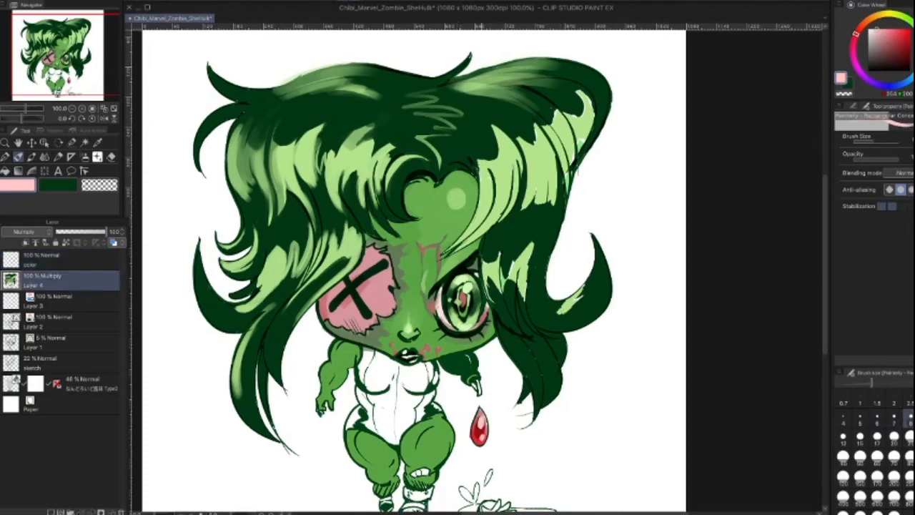
key("x")
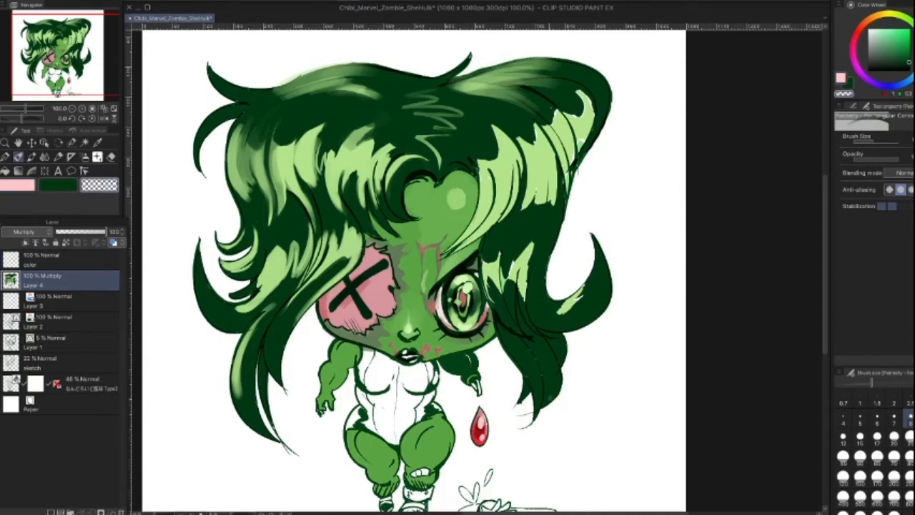
key("alt")
left_click(106, 260)
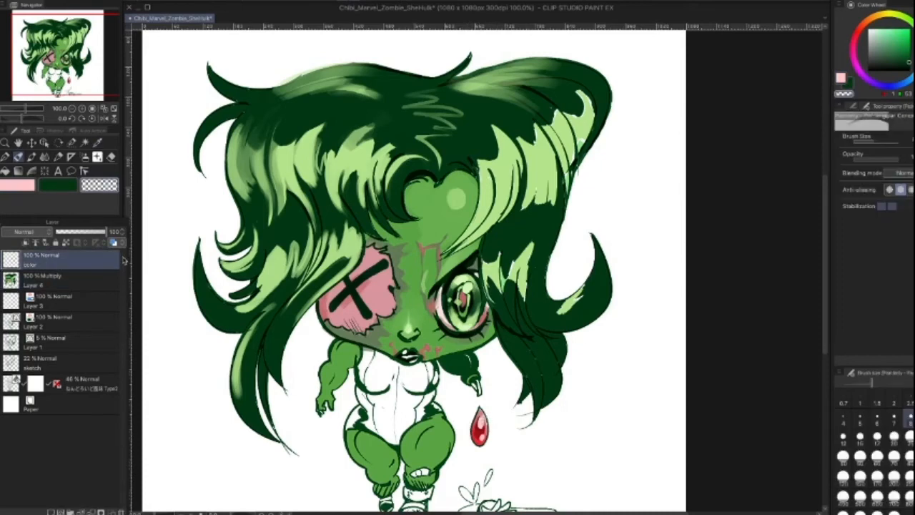
left_click(481, 418, "alt")
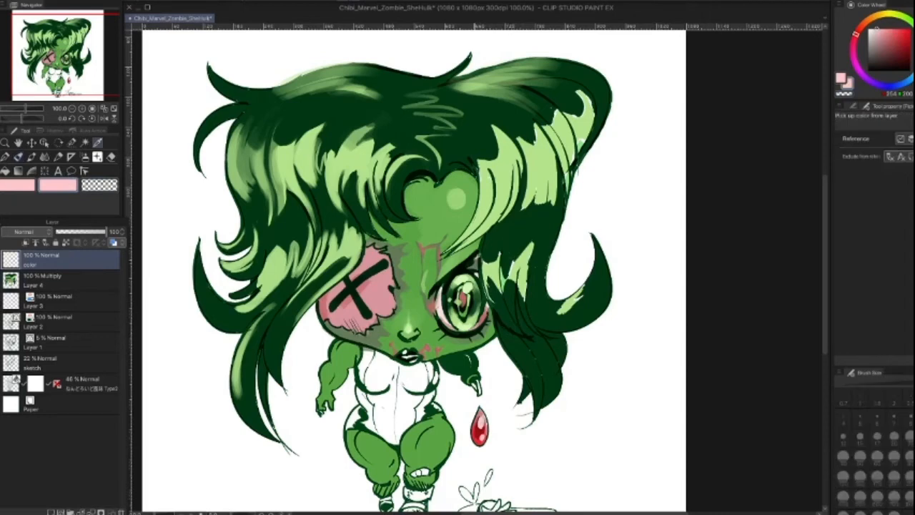
left_click(478, 256, "alt")
left_click(108, 285)
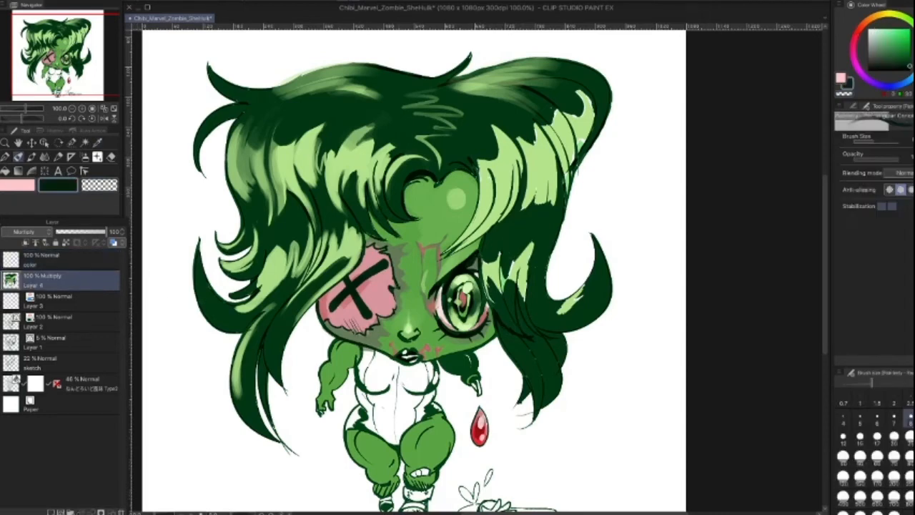
key("Tab")
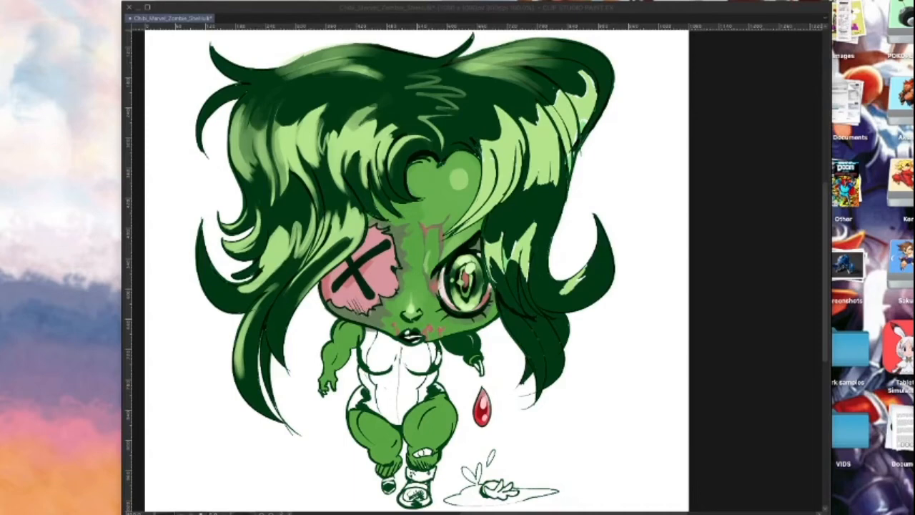
key("Tab")
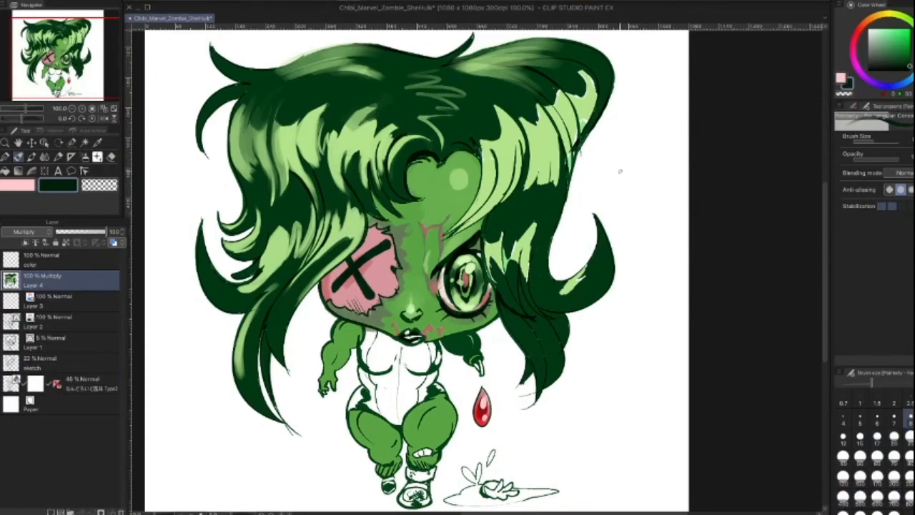
scroll(619, 173, "up", 3)
scroll(619, 174, "down", 4)
scroll(617, 178, "up", 1)
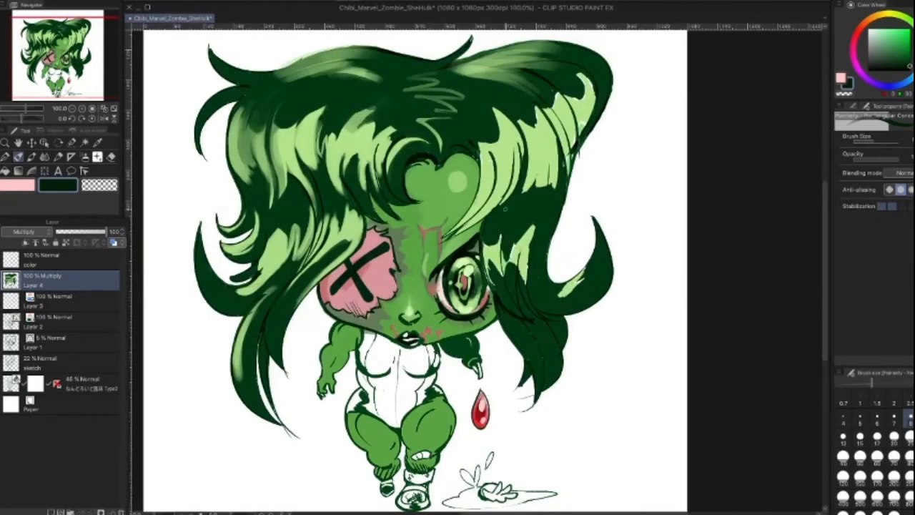
Step: Broaden the light green highlight strands in the hair beside the open eye with brush strokes in the sampled light green on Layer 4
left_click(894, 437)
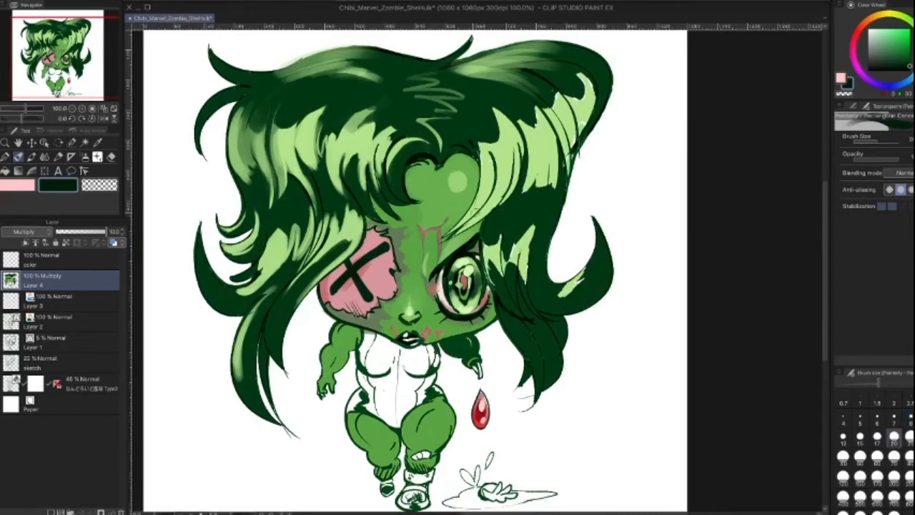
left_click(509, 156, "alt")
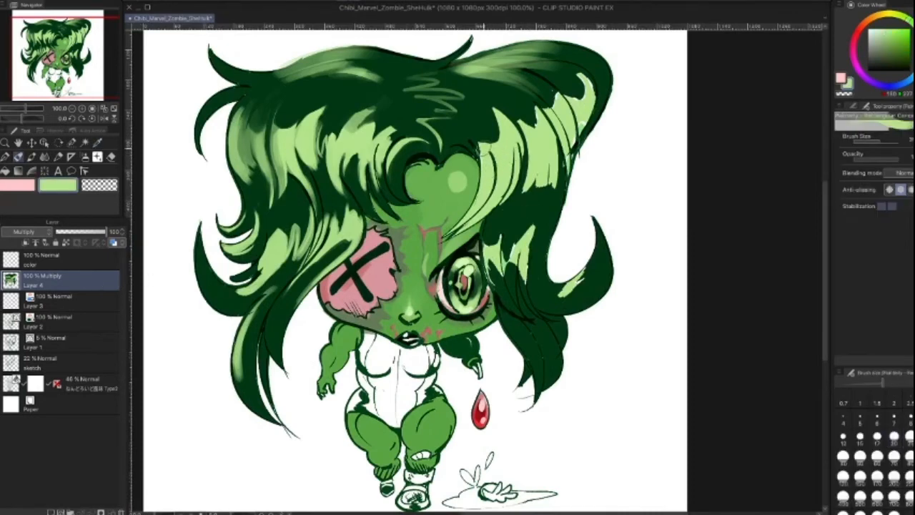
key("[")
key("[")
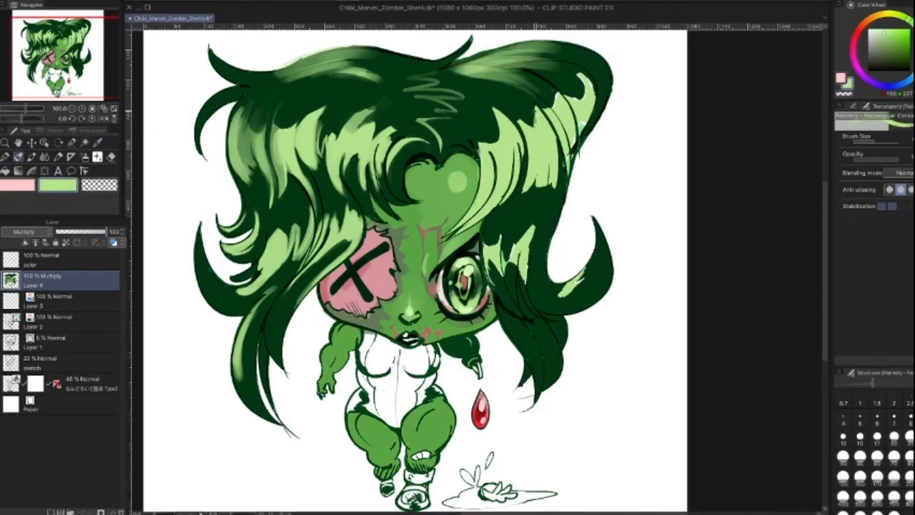
key("]")
mouse_move(532, 171)
left_mouse_down()
mouse_move(547, 131)
mouse_move(552, 191)
left_mouse_up()
key("[")
key("]")
key("]")
key("]")
key("]")
key("]")
key("]")
key("[")
left_click_drag(557, 158, 550, 191)
key("[")
key("[")
key("[")
key("[")
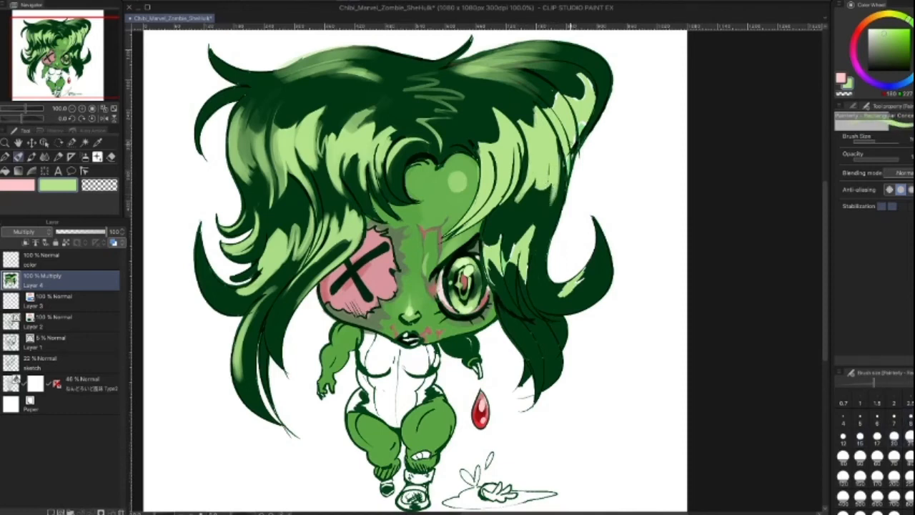
Step: Extend the light green highlight up along the outer edge of the hair on the open-eye side
key("]")
key("]")
key("]")
left_click_drag(582, 119, 570, 151)
key("[")
key("[")
key("[")
key("[")
key("[")
key("[")
key("[")
key("bracketright")
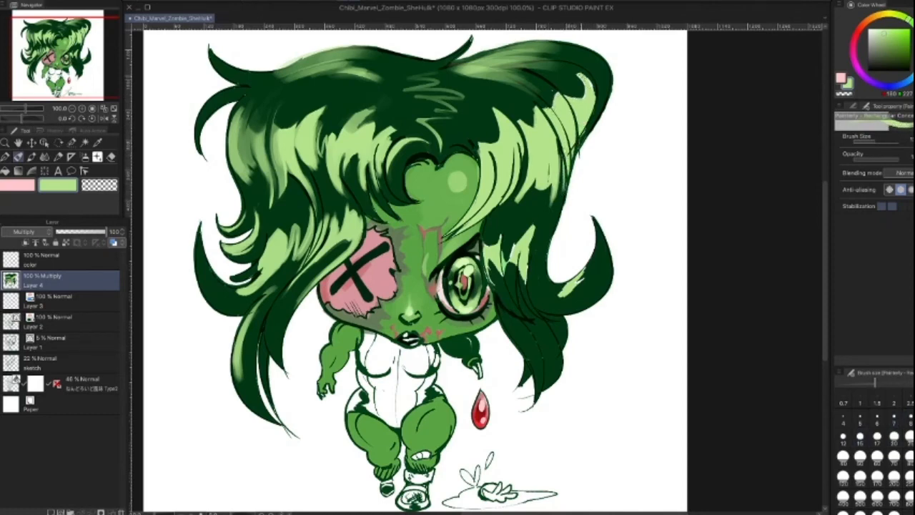
Step: Erase the first patches of colour inside the upper outer hair loop with the transparent colour, undoing the last stroke
key("c")
key("bracketleft")
key("bracketright")
key("bracketright")
key("bracketright")
key("bracketright")
mouse_move(528, 67)
left_mouse_down()
mouse_move(565, 69)
mouse_move(536, 71)
mouse_move(569, 78)
mouse_move(583, 114)
mouse_move(587, 79)
mouse_move(565, 68)
left_mouse_up()
key("bracketright")
key("bracketright")
key("bracketleft")
key("bracketleft")
key("bracketleft")
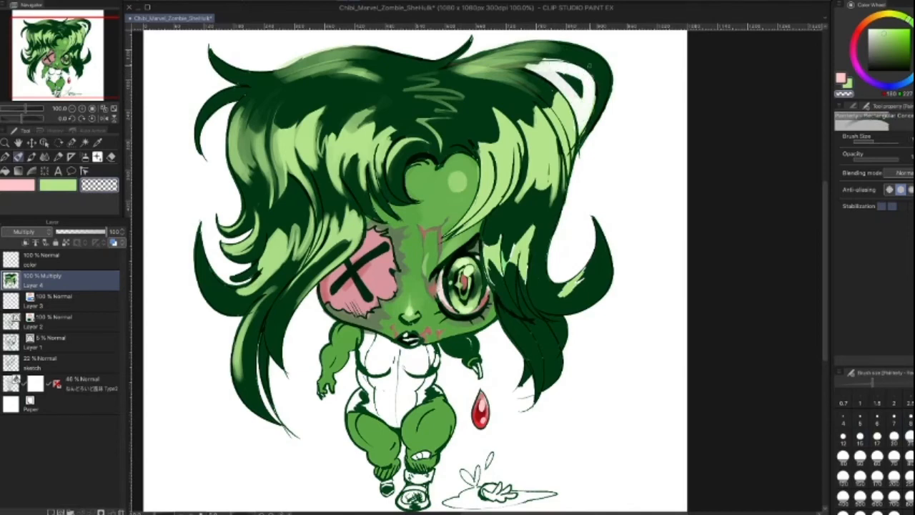
key("ctrl+z")
Step: Clear the remaining green between the thin outer strand and the main hair, leaving a clean white gap
mouse_move(522, 66)
left_mouse_down()
mouse_move(562, 65)
mouse_move(594, 84)
left_mouse_up()
key("bracketright")
key("bracketright")
mouse_move(542, 71)
left_mouse_down()
mouse_move(581, 84)
mouse_move(560, 82)
mouse_move(567, 89)
mouse_move(547, 75)
left_mouse_up()
key("bracketleft")
key("bracketleft")
mouse_move(573, 102)
left_mouse_down()
mouse_move(589, 71)
mouse_move(575, 82)
mouse_move(577, 73)
mouse_move(587, 97)
left_mouse_up()
key("bracketright")
key("bracketleft")
key("bracketleft")
key("bracketleft")
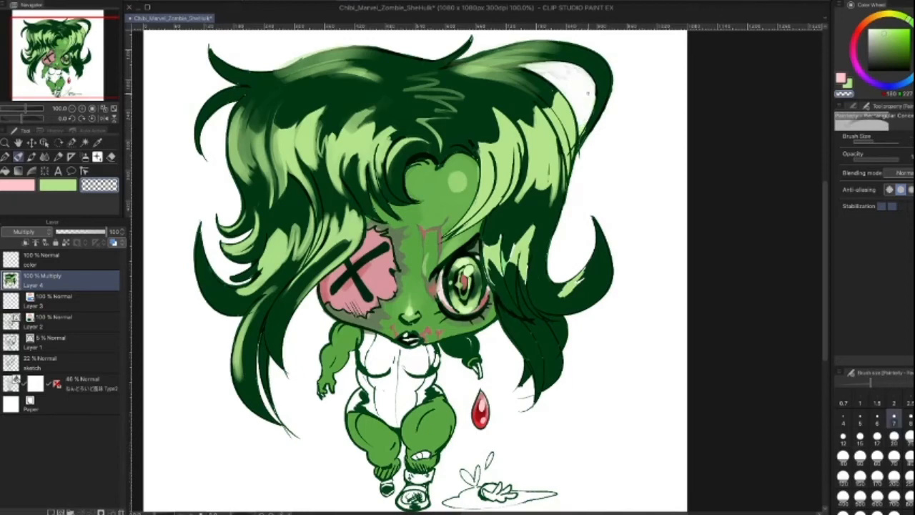
key("bracketleft")
key("bracketleft")
key("bracketright")
key("bracketright")
key("bracketright")
key("bracketright")
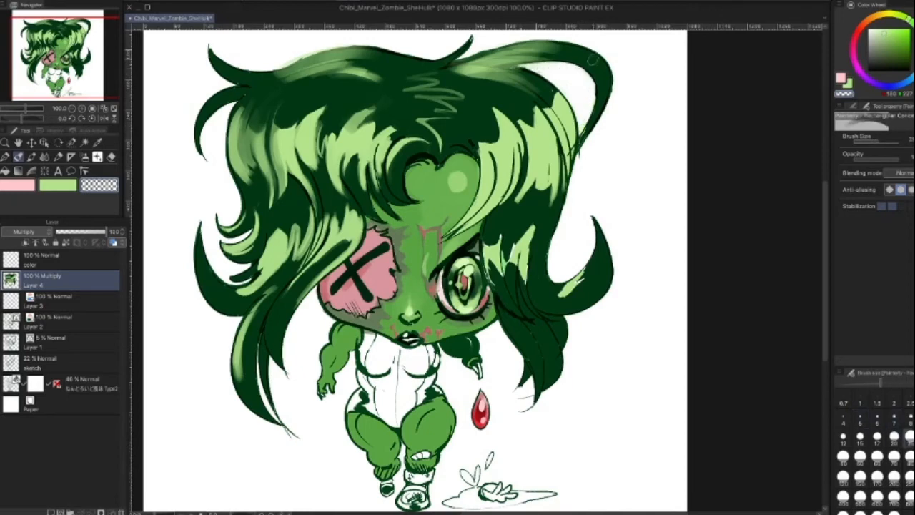
Step: Extend the lower end of the thin outer hair strand downward with sampled dark green
left_click(590, 114, "alt")
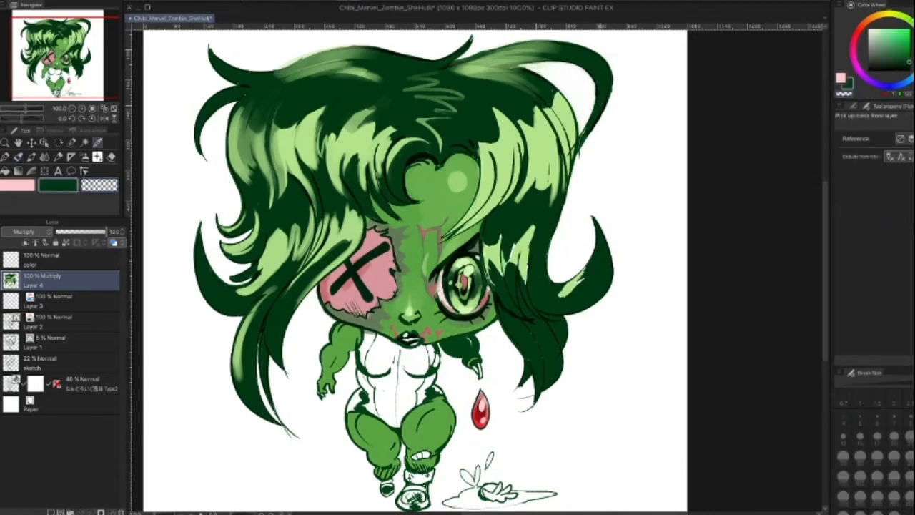
mouse_move(588, 134)
left_mouse_down()
mouse_move(577, 164)
mouse_move(585, 177)
left_mouse_up()
key("j")
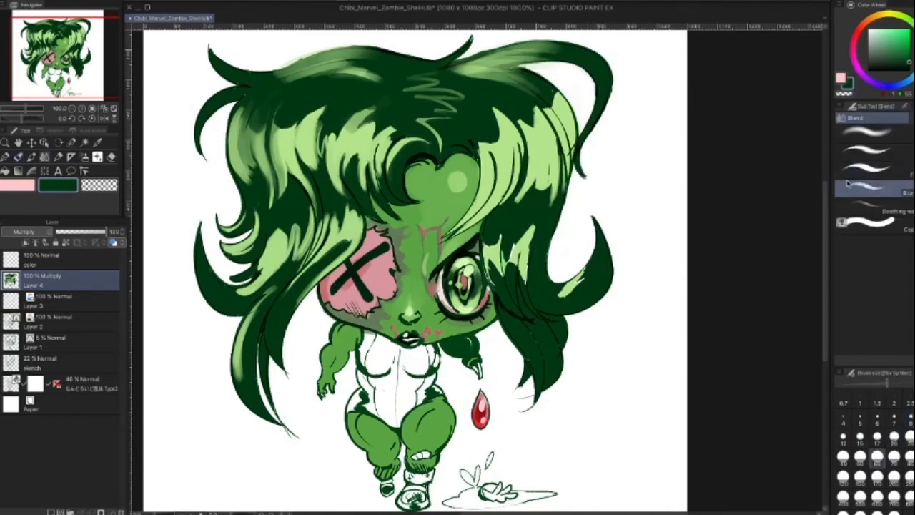
Step: Draw a curled tip on the outer hair strand with a fine dark green pen and trim its edge with the transparent colour
key("b")
key("p")
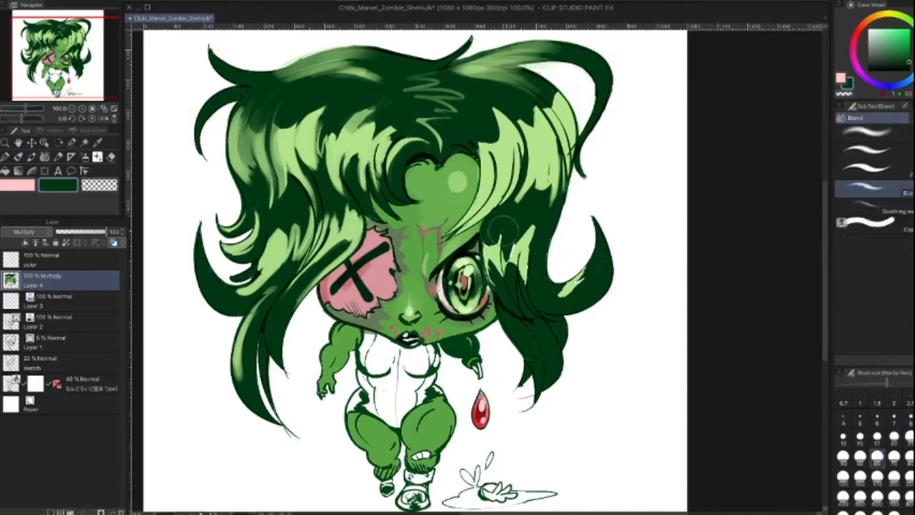
key("p")
key("[")
key("[")
key("[")
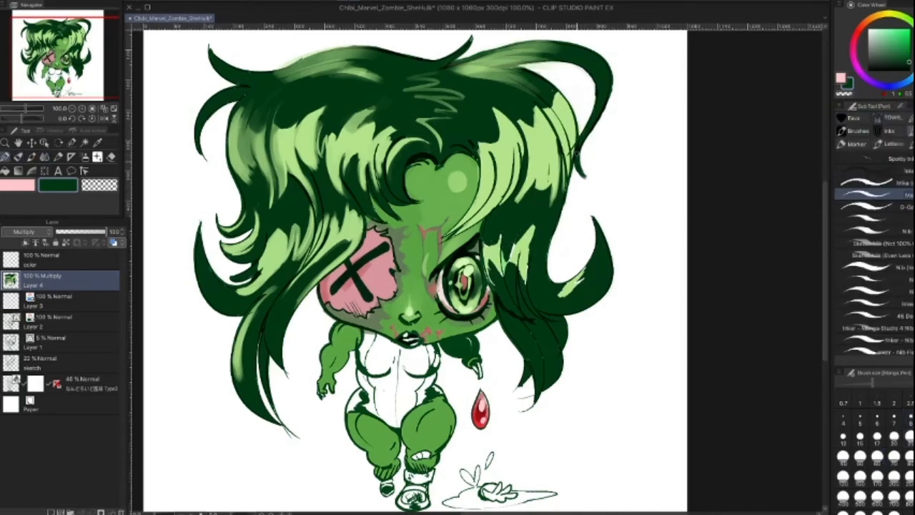
mouse_move(593, 172)
left_mouse_down()
mouse_move(576, 176)
mouse_move(594, 174)
left_mouse_up()
key("]")
key("[")
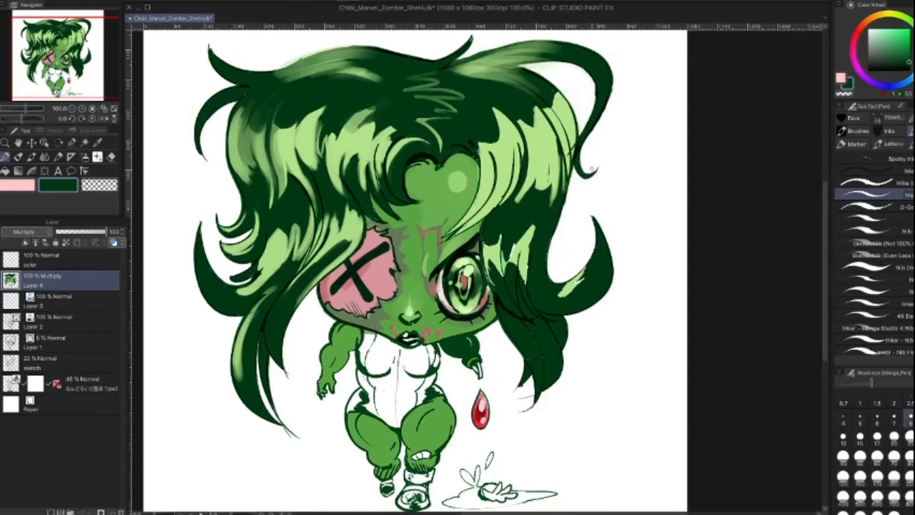
left_click_drag(587, 175, 602, 162)
key("c")
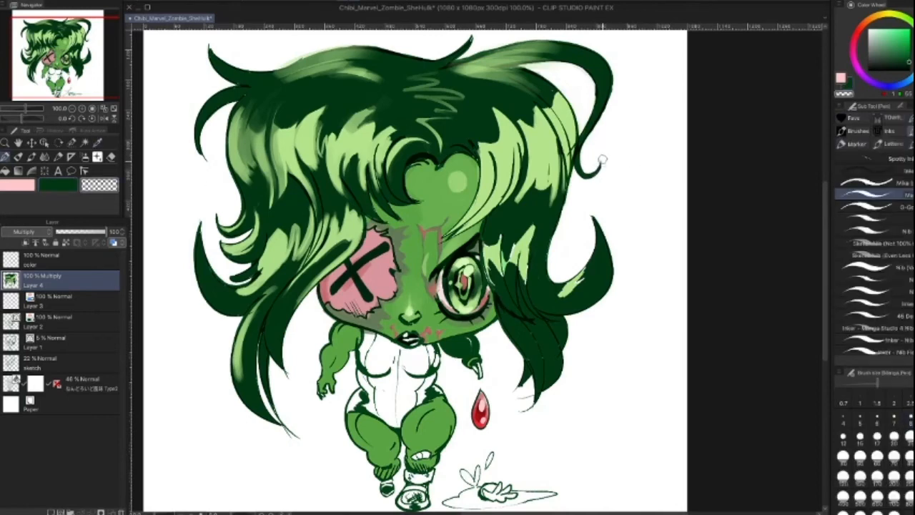
mouse_move(604, 162)
left_mouse_down()
mouse_move(594, 170)
mouse_move(589, 154)
mouse_move(593, 170)
left_mouse_up()
Step: Cover dark marks in the open-eye side's hair highlight with light green and erase stray line art on Layer 2, returning to Layer 4
left_click(554, 142, "alt")
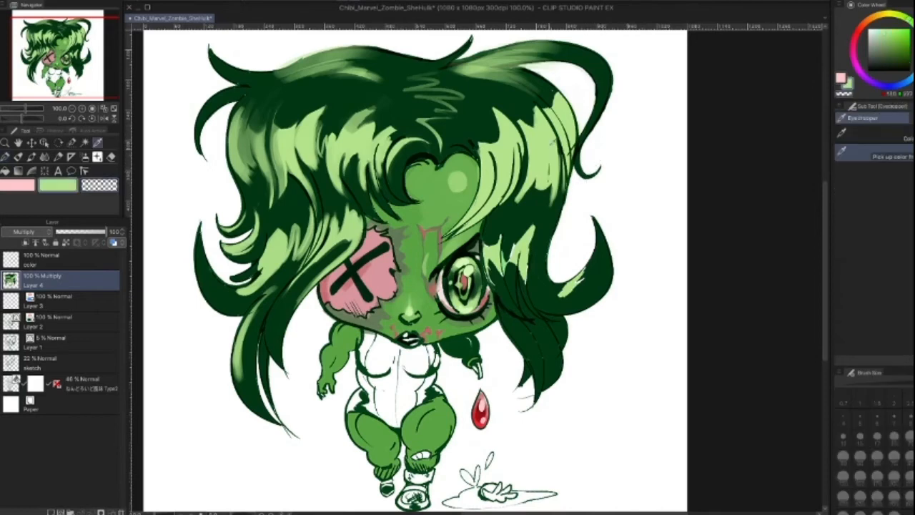
key("bracketleft")
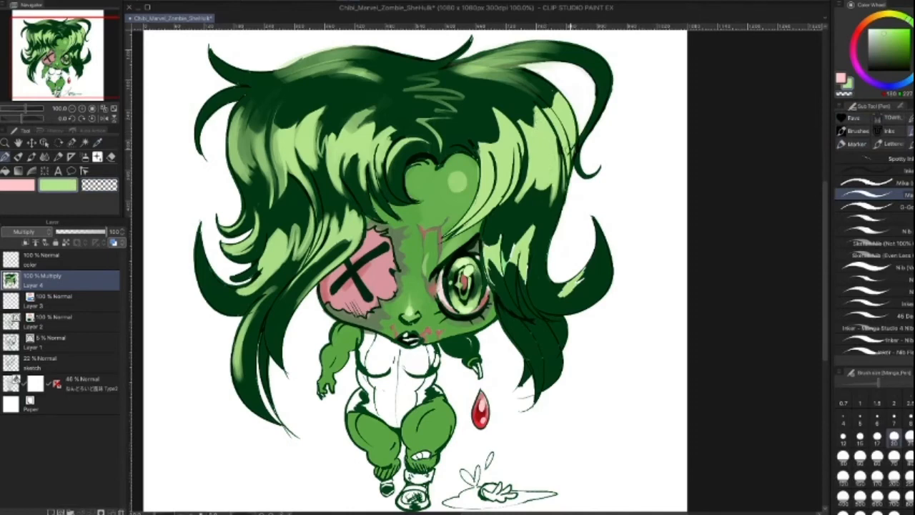
left_click(99, 341)
left_click(104, 325)
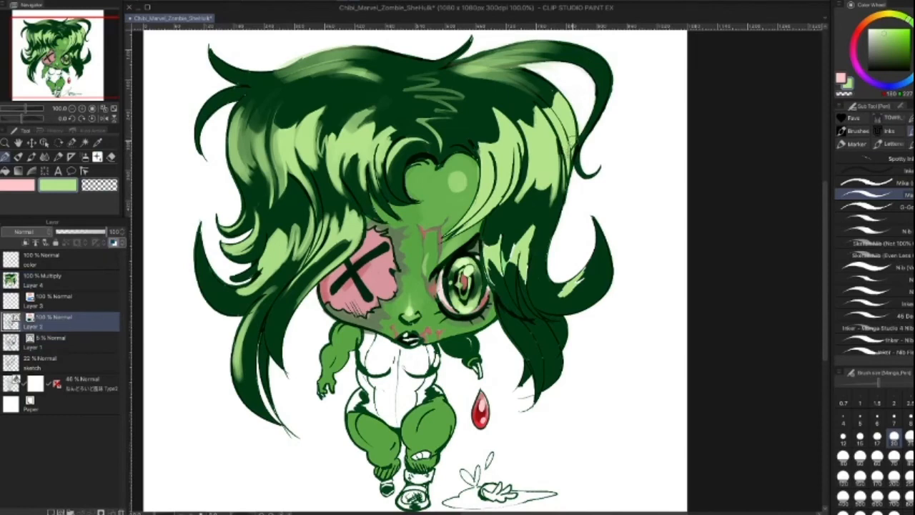
key("c")
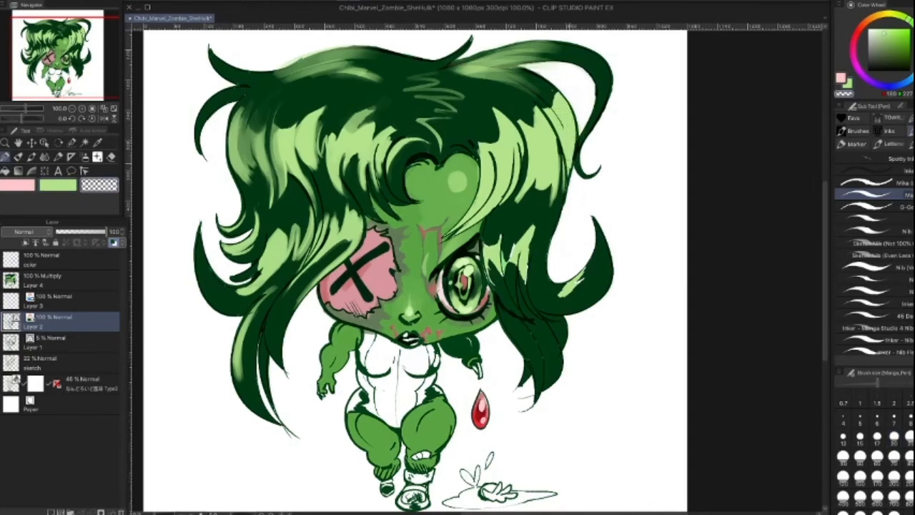
left_click(101, 283)
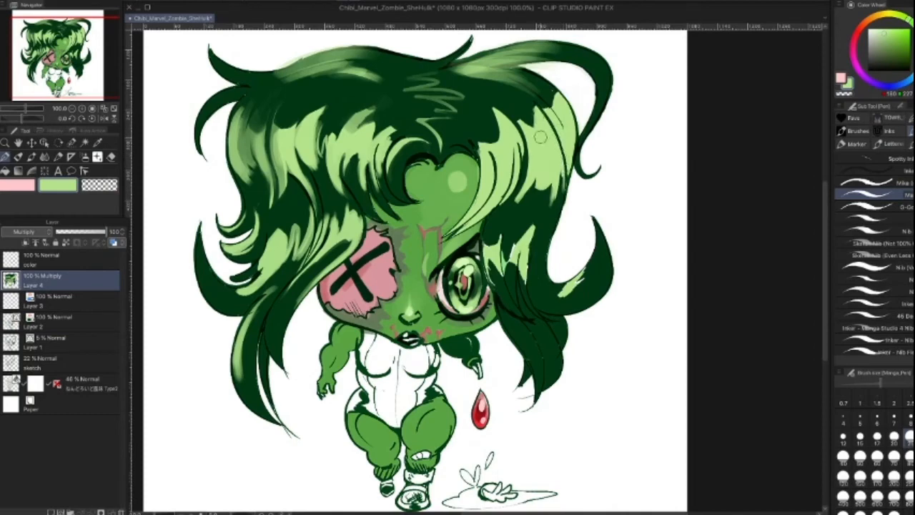
Step: Refine the upper edge and strands of the open-eye side's hair highlight with dark and light green brush strokes
key("b")
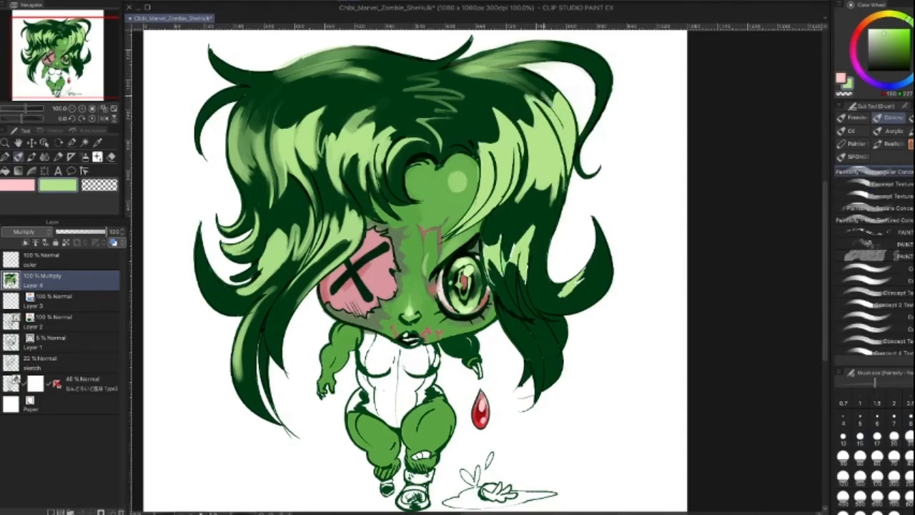
left_click(535, 91, "alt")
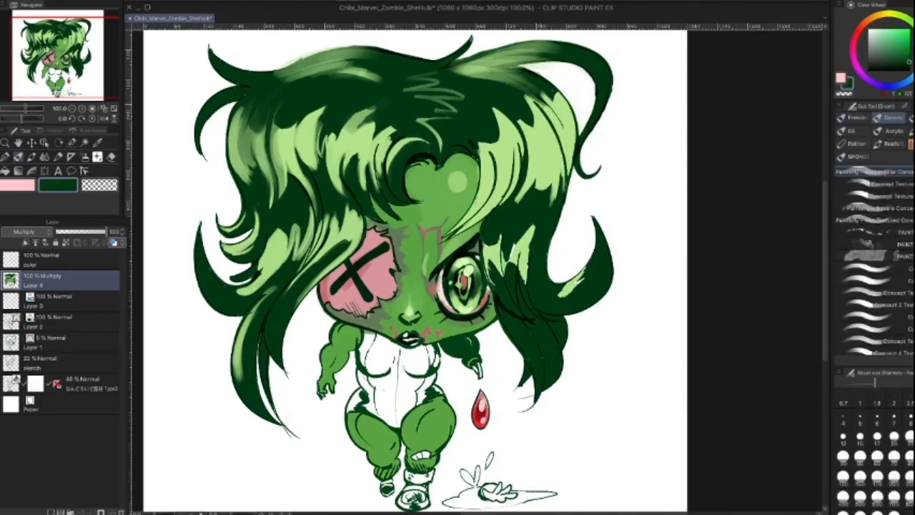
left_click_drag(527, 93, 551, 114)
left_click(500, 155, "alt")
key("bracketleft")
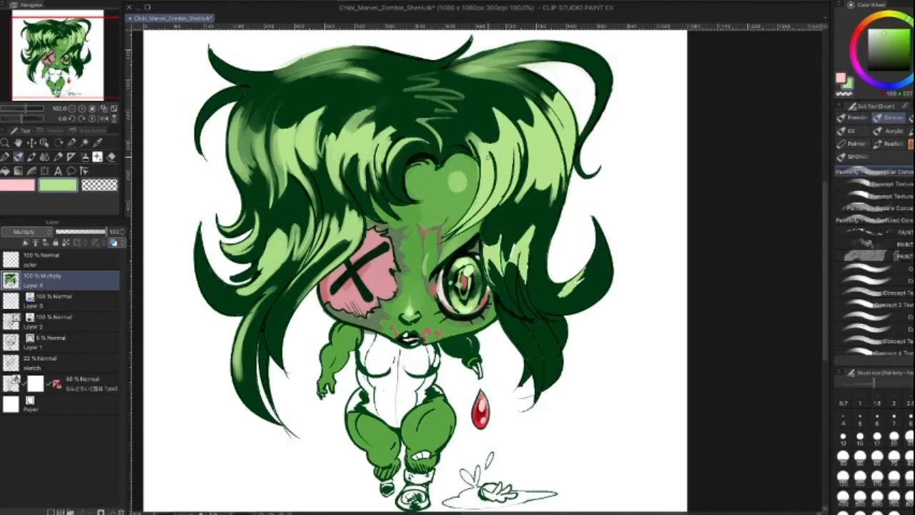
Step: Brush sampled light green highlight strands down the middle of the open-eye side's lower hair
key("bracketright")
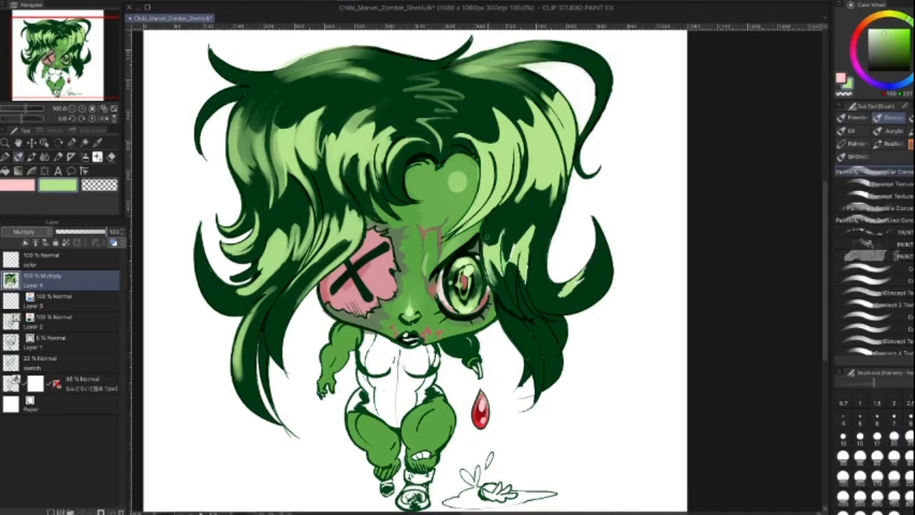
left_click(504, 236, "alt")
left_click(510, 244, "alt")
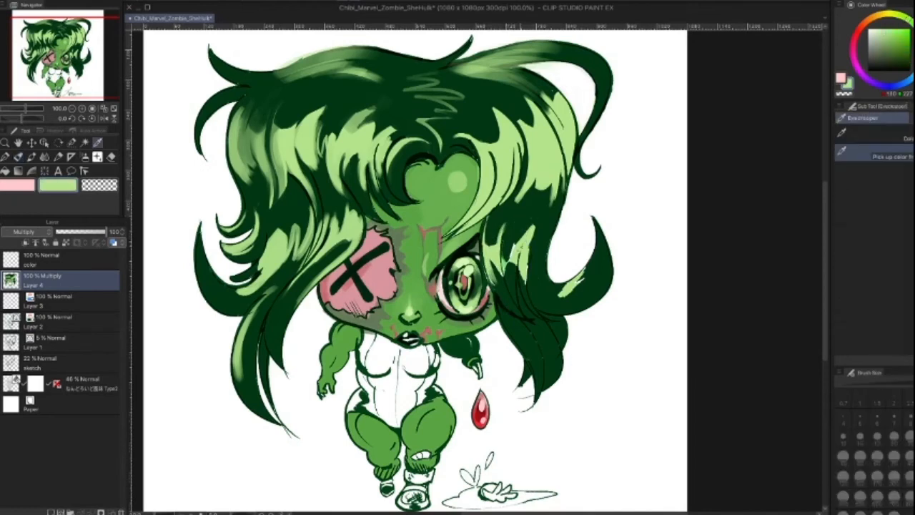
left_click_drag(529, 226, 532, 268)
mouse_move(531, 229)
left_mouse_down()
mouse_move(534, 299)
mouse_move(537, 289)
left_mouse_up()
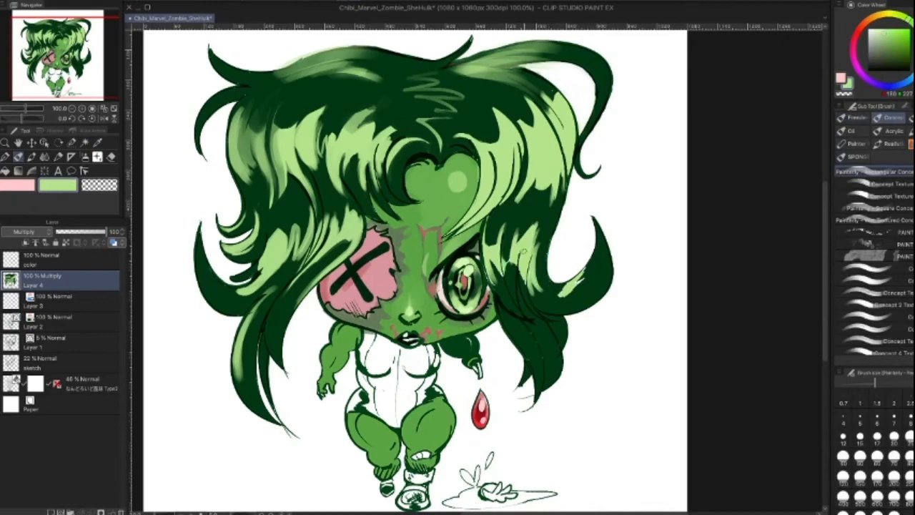
mouse_move(522, 254)
left_mouse_down()
mouse_move(528, 299)
mouse_move(506, 278)
mouse_move(511, 286)
left_mouse_up()
Step: Add finer light green highlights to the hair beside the open eye and to that side's lowest lock
key("[")
key("]")
key("]")
key("[")
key("]")
left_click_drag(489, 254, 504, 299)
key("[")
mouse_move(519, 342)
left_mouse_down()
mouse_move(537, 358)
mouse_move(560, 330)
mouse_move(531, 357)
mouse_move(538, 373)
left_mouse_up()
Step: Brush light green streaks through the hair sweeping past the X-shaped eye and its neighbouring upper strands
key("]")
key("]")
key("]")
mouse_move(350, 245)
left_mouse_down()
mouse_move(314, 277)
mouse_move(289, 325)
left_mouse_up()
left_click_drag(340, 243, 294, 286)
key("[")
key("[")
key("[")
left_click_drag(294, 213, 299, 248)
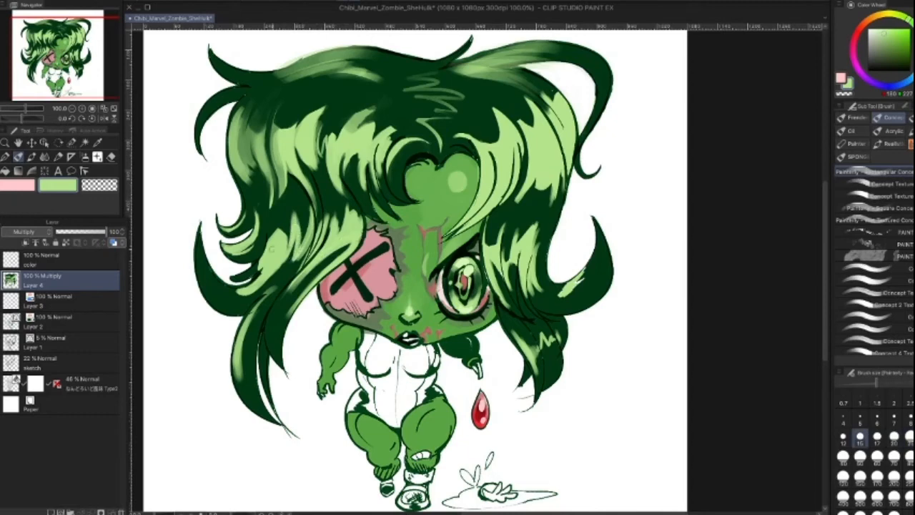
Step: Refine the X-eye side's lower locks with sampled dark and light green, adding thin highlight strands with a smaller brush
left_click(270, 246, "alt")
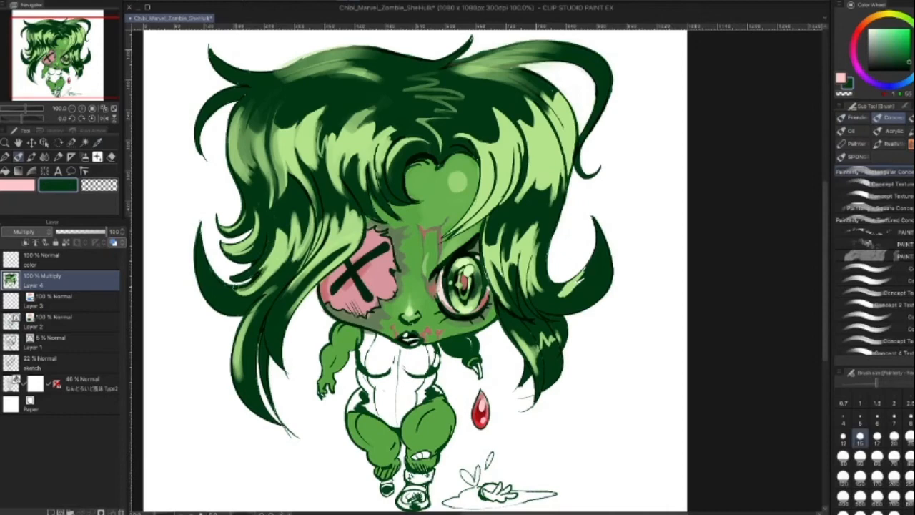
key("alt")
left_click(282, 250, "alt")
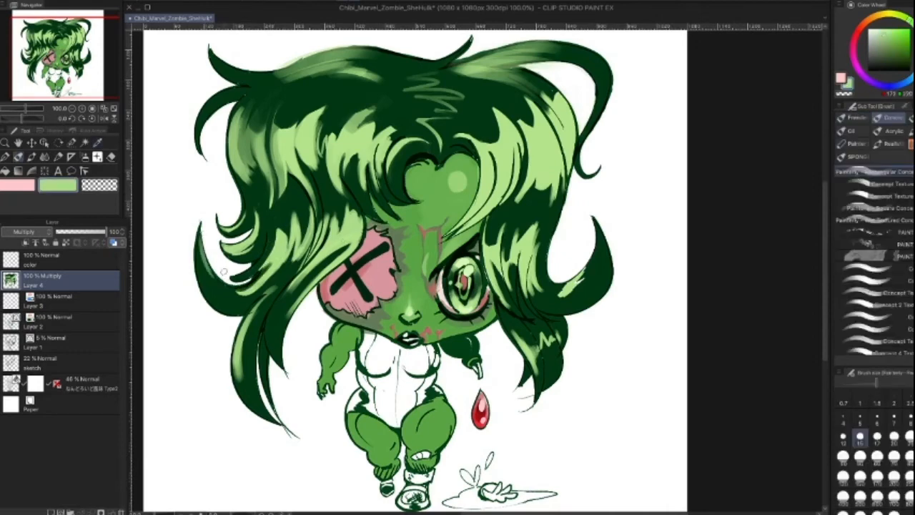
key("bracketleft")
key("bracketleft")
key("bracketleft")
key("bracketleft")
key("bracketleft")
key("bracketleft")
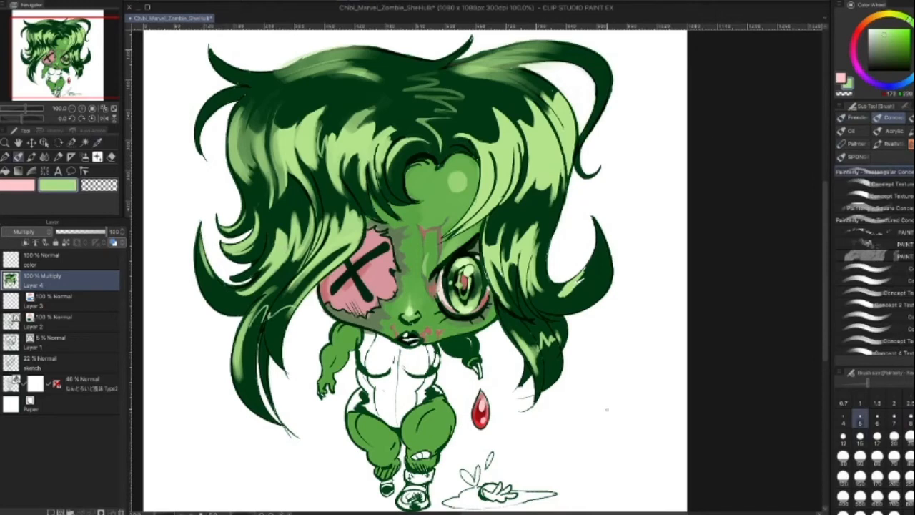
Step: Touch up the highlight on the open-eye side's lowest lock with sampled dark green
left_click(530, 349, "alt")
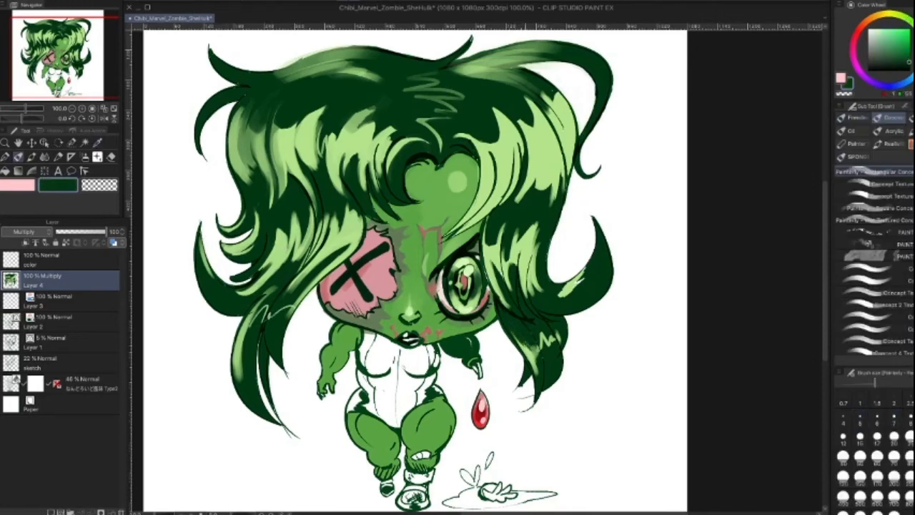
mouse_move(541, 356)
left_mouse_down()
mouse_move(539, 381)
mouse_move(536, 350)
left_mouse_up()
key("alt")
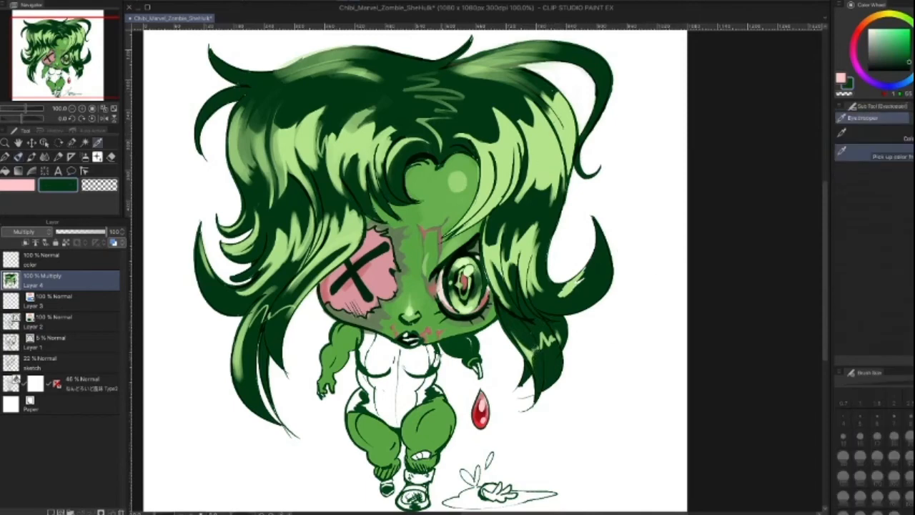
Step: Paint the suit's side panel below the open eye dark purple and trim its edge with the transparent colour
left_click(865, 77)
left_click(898, 50)
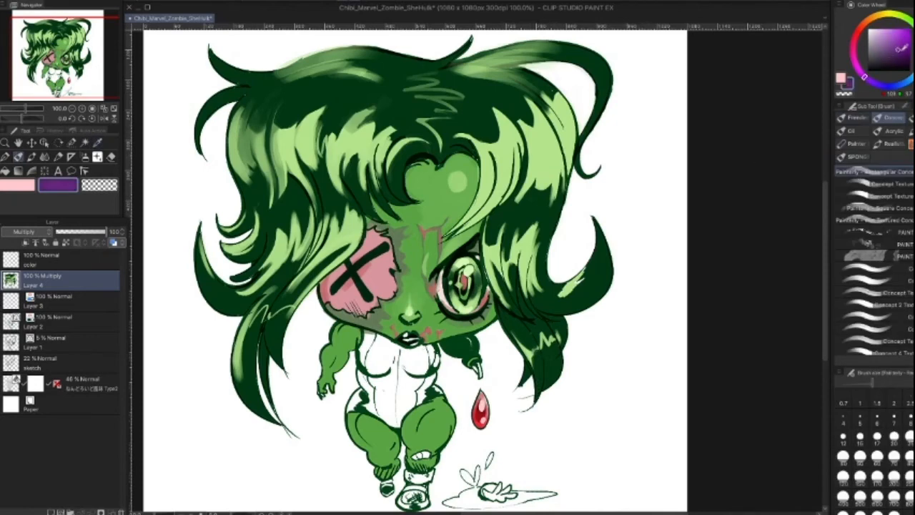
key("bracketright")
key("bracketright")
key("bracketleft")
mouse_move(429, 346)
left_mouse_down()
mouse_move(432, 361)
mouse_move(429, 349)
left_mouse_up()
key("bracketleft")
key("ctrl+z")
left_click_drag(432, 356, 436, 367)
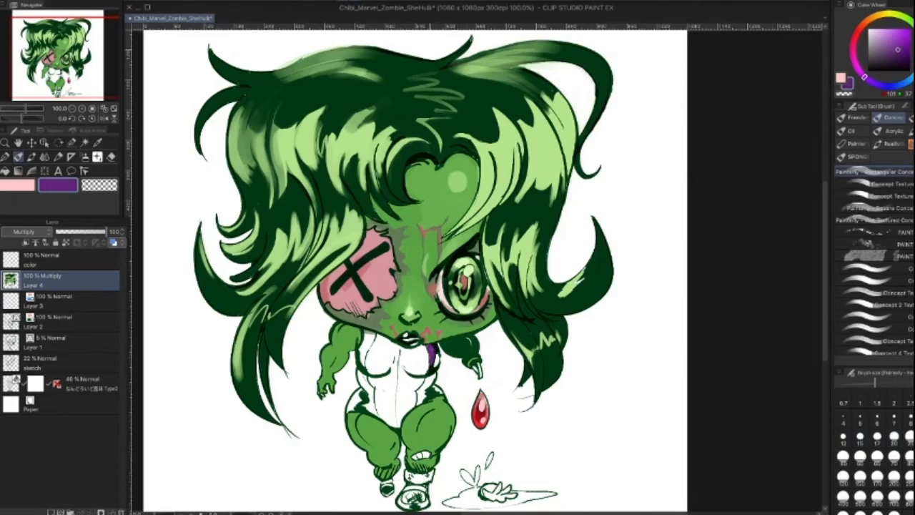
mouse_move(433, 370)
left_mouse_down()
mouse_move(421, 404)
mouse_move(438, 392)
left_mouse_up()
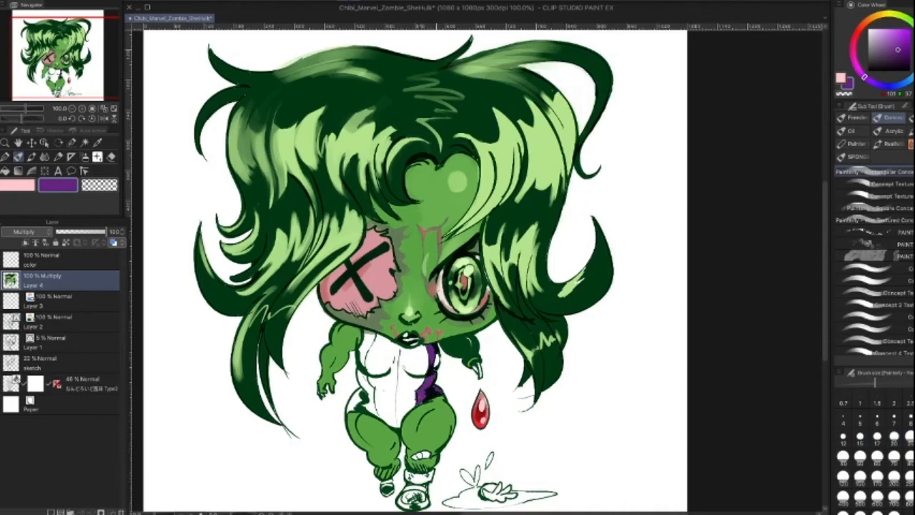
key("c")
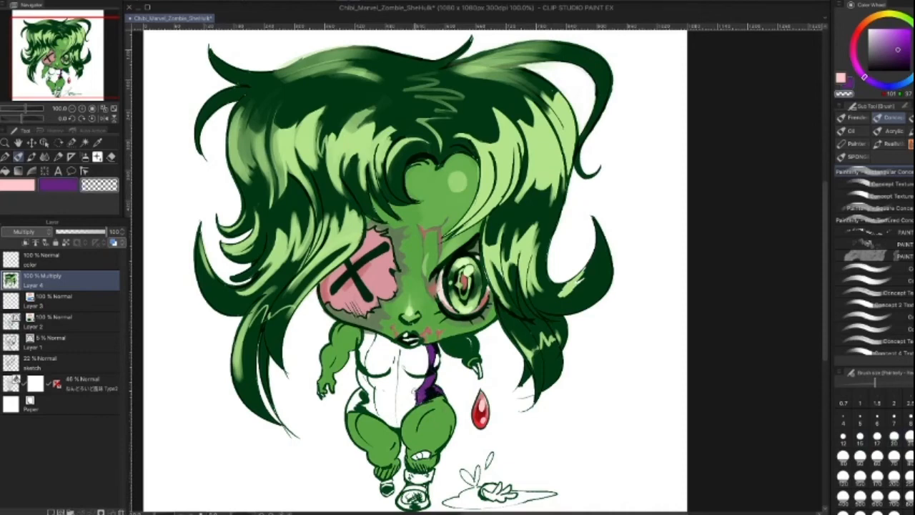
key("c")
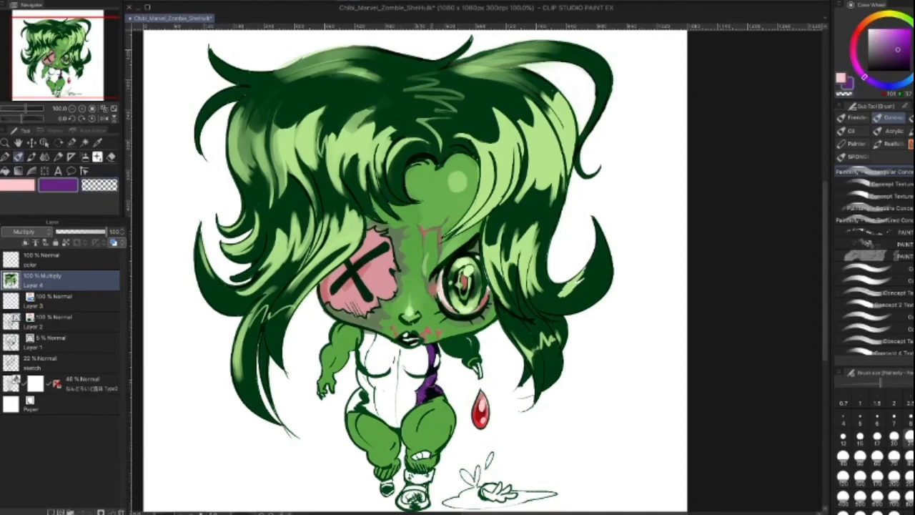
Step: Paint the hip on the X-eye side dark purple and fill that side's suit panel with light purple
key("[")
key("[")
mouse_move(361, 392)
left_mouse_down()
mouse_move(351, 406)
mouse_move(361, 397)
left_mouse_up()
left_click(888, 31)
key("]")
key("]")
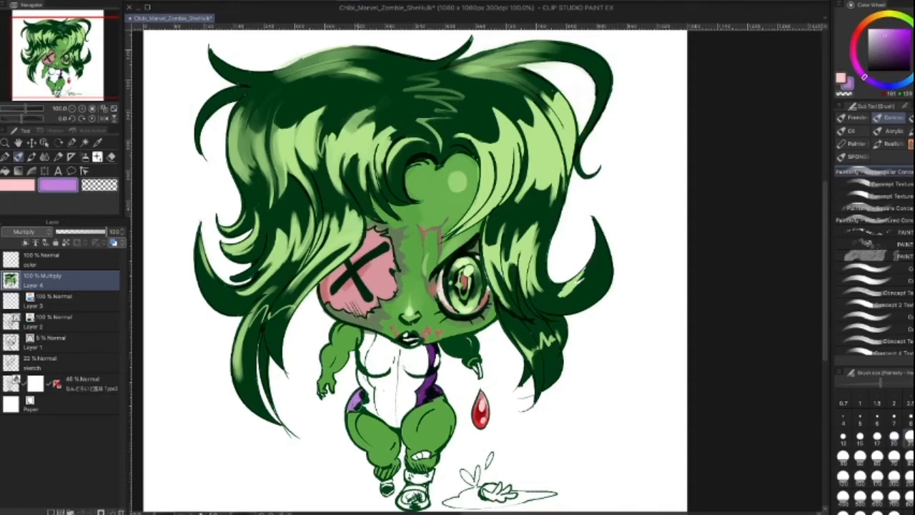
left_click_drag(365, 337, 372, 408)
key("[")
key("[")
key("[")
key("[")
key("[")
key("[")
key("[")
key("[")
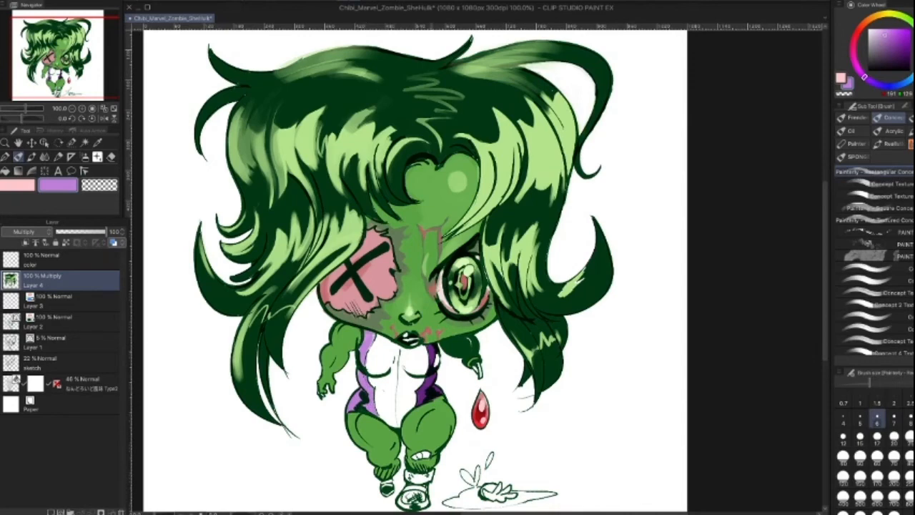
Step: Shade the waist and hip of the X-eye side's suit panel with sampled dark purple
left_click(431, 358, "alt")
key("]")
key("]")
key("]")
key("]")
key("]")
key("]")
key("]")
key("]")
mouse_move(363, 376)
left_mouse_down()
mouse_move(369, 398)
mouse_move(360, 408)
left_mouse_up()
key("[")
key("[")
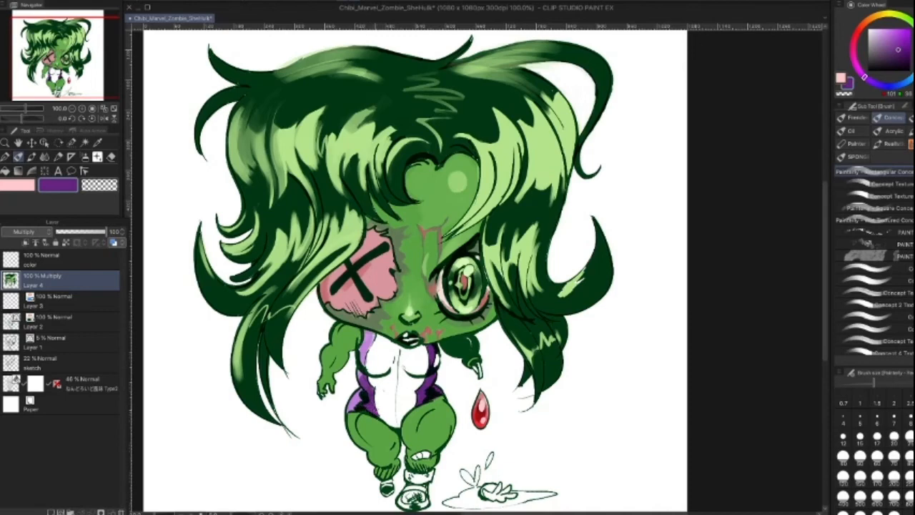
Step: Paint the X-eye side's shoulder strap dark purple and add small light purple highlights to the suit's side panels
key("bracketright")
left_click_drag(371, 339, 364, 351)
left_click(370, 343, "alt")
key("bracketleft")
key("bracketleft")
key("ctrl+z")
key("bracketleft")
key("bracketleft")
key("bracketleft")
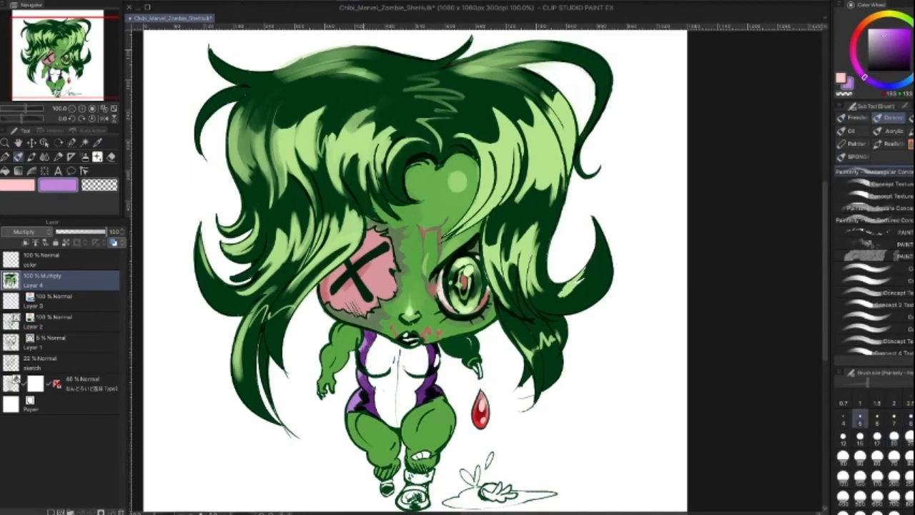
key("bracketright")
key("bracketright")
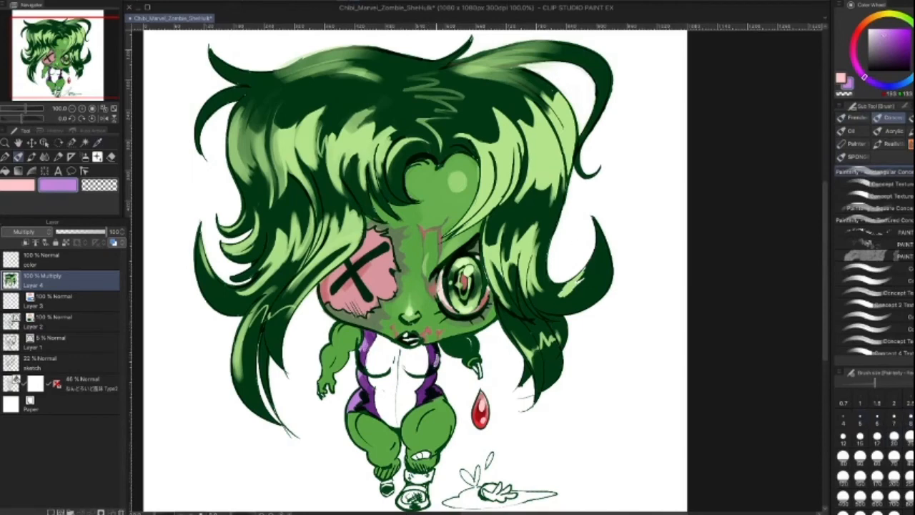
key("bracketright")
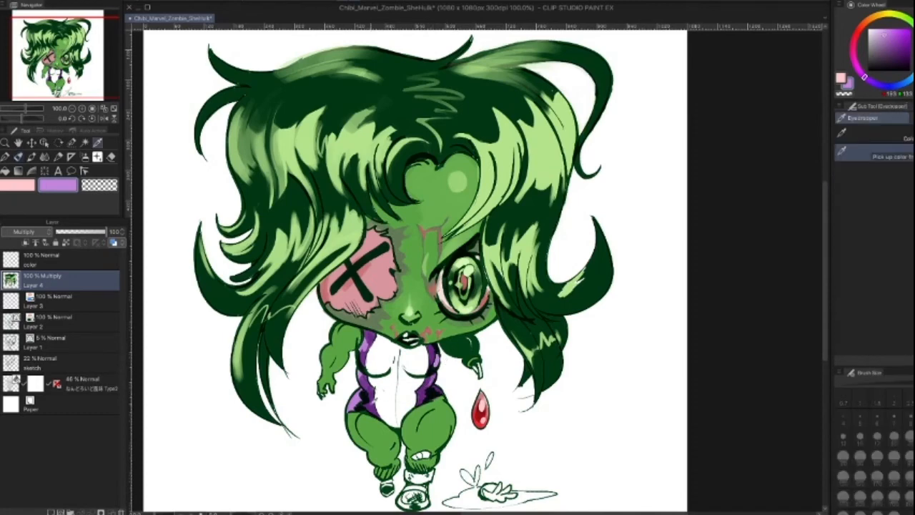
Step: Deepen the shadows of the suit's side panels with a darker purple
left_click(369, 403, "alt")
left_click(900, 52)
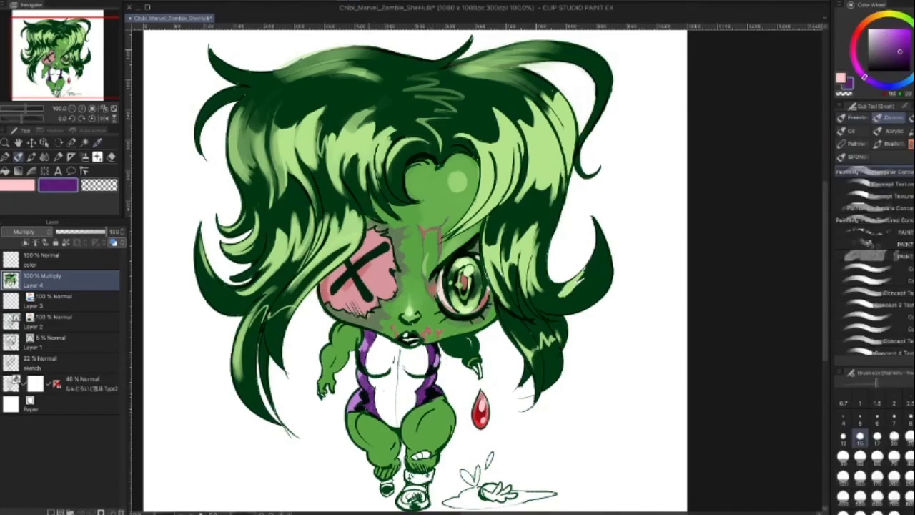
key("bracketright")
key("bracketright")
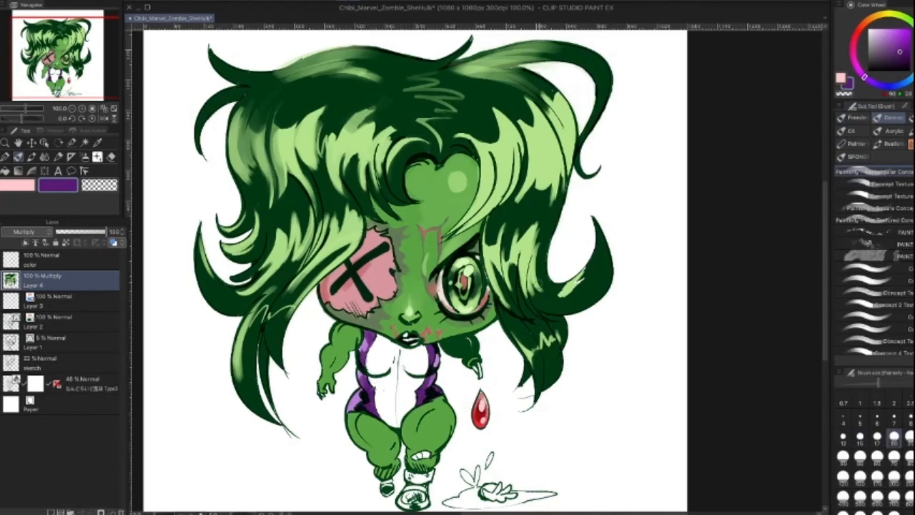
Step: Shade the suit's white chest area with a pale blue tint
left_click(391, 391, "alt")
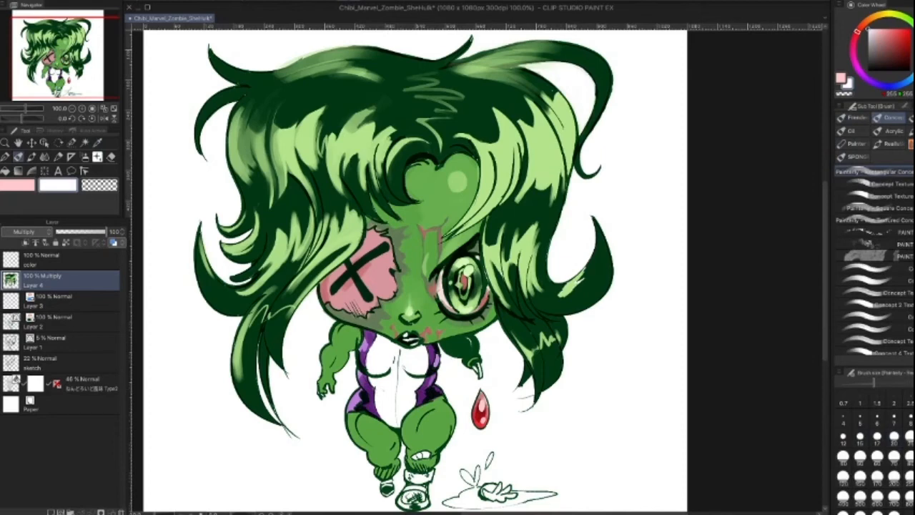
left_click(913, 66)
left_click(882, 32)
left_click(860, 438)
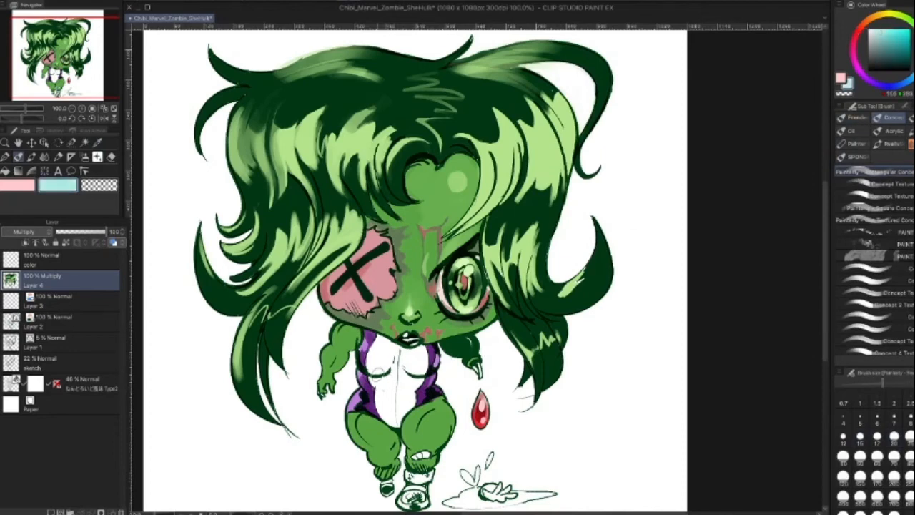
mouse_move(386, 365)
left_mouse_down()
mouse_move(371, 366)
mouse_move(404, 357)
left_mouse_up()
left_click(384, 366, "alt")
key("[")
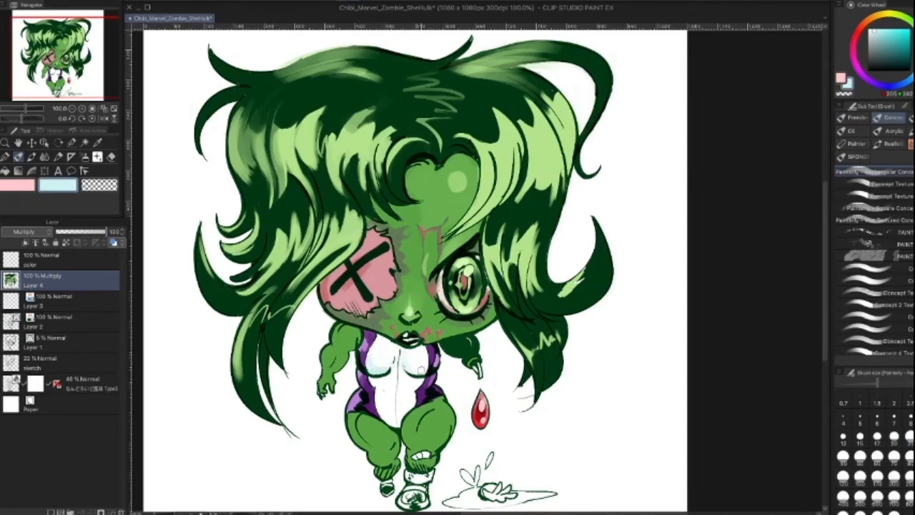
Step: Extend the pale blue shading down the suit's white torso and soften it with the transparent colour
key("bracketright")
key("bracketright")
key("bracketright")
key("bracketleft")
key("bracketleft")
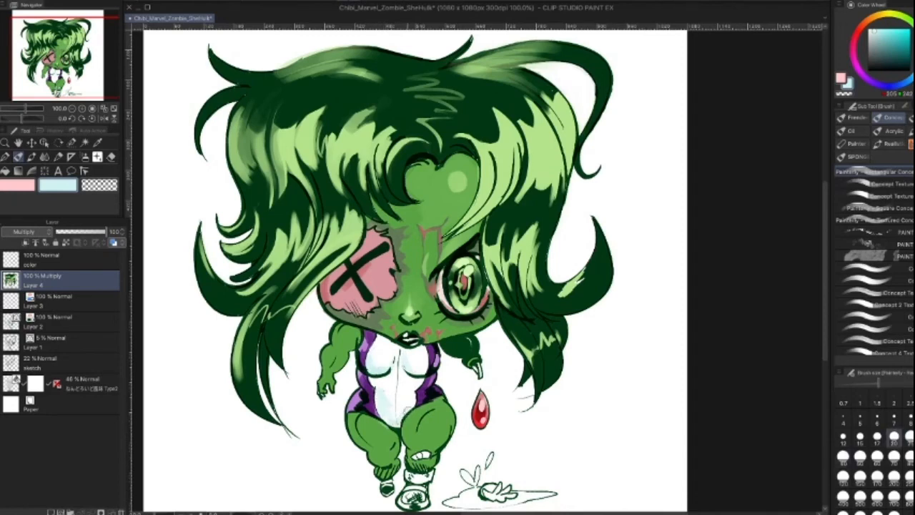
key("c")
key("bracketright")
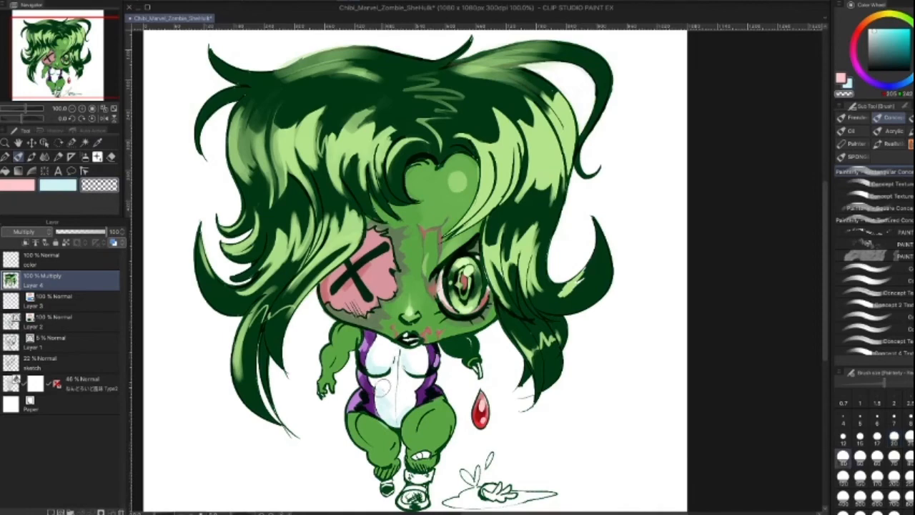
key("bracketleft")
key("bracketleft")
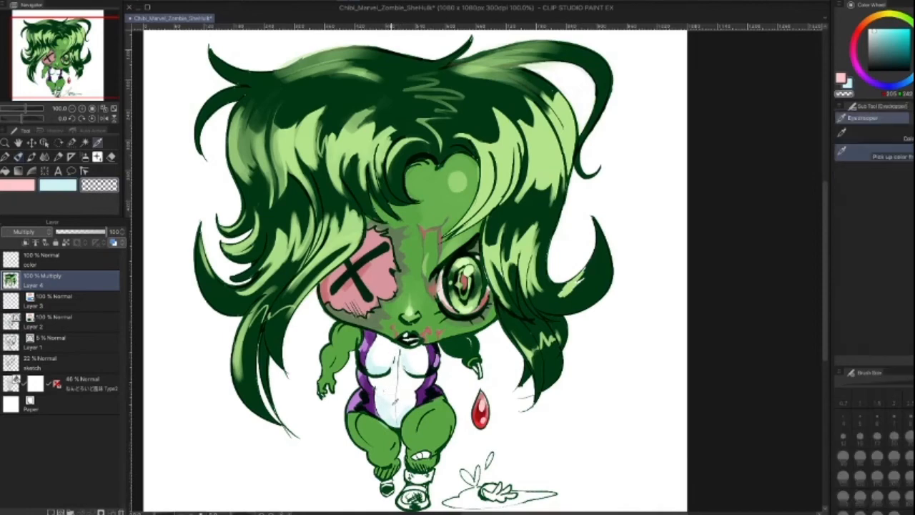
Step: Add sampled pale blue shading to the waist and neckline, cleaning up the chest with white and the transparent colour
left_click(384, 369, "alt")
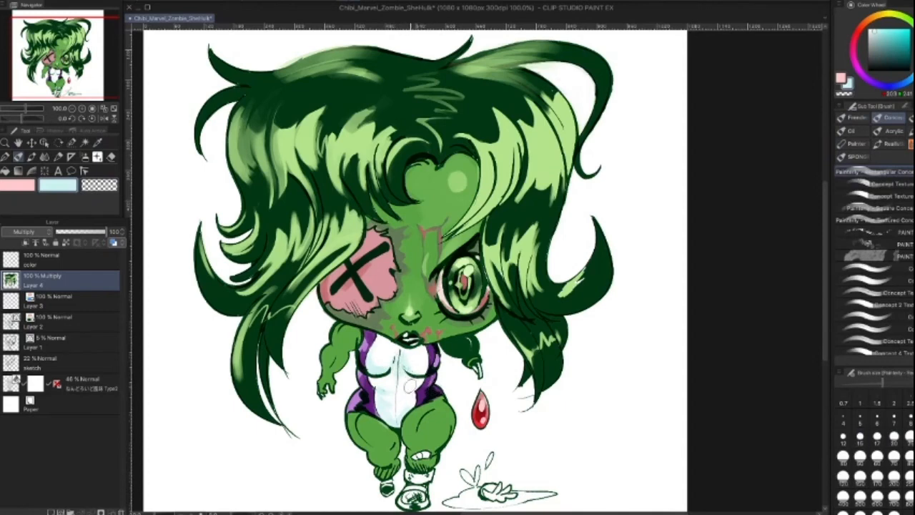
key("i")
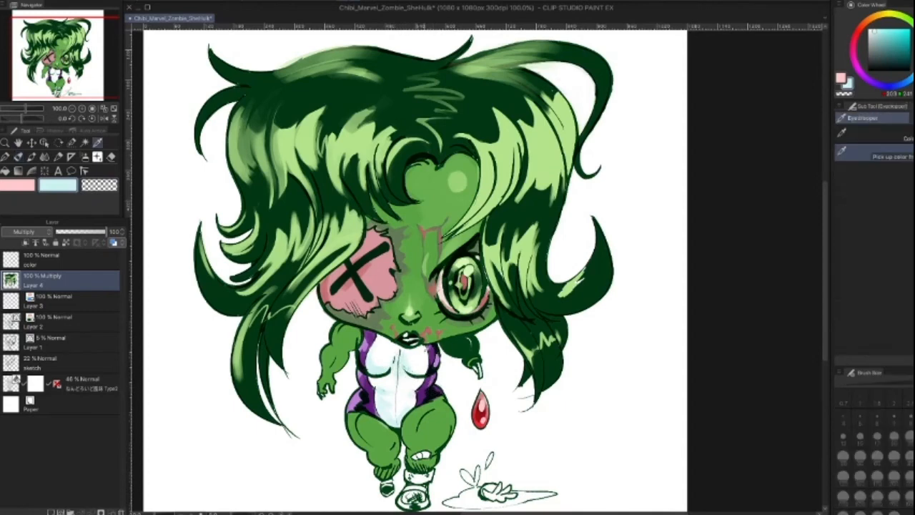
key("b")
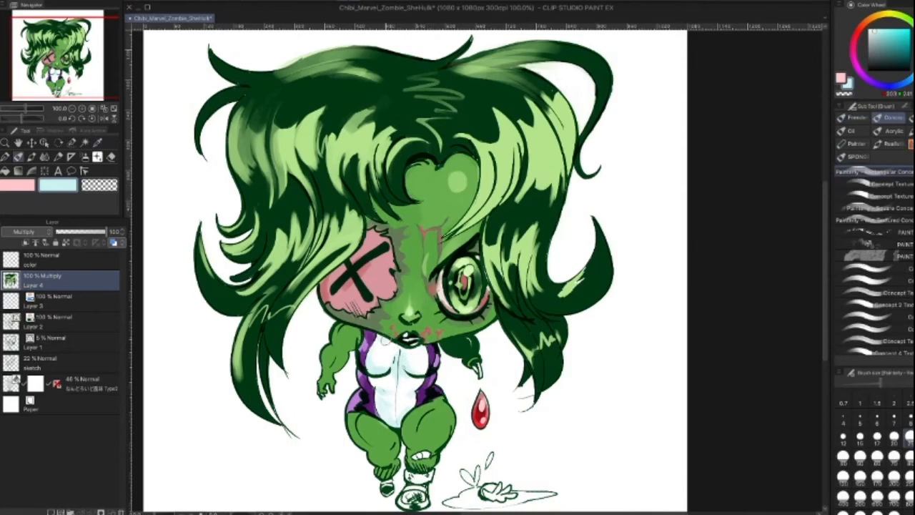
left_click(422, 353, "alt")
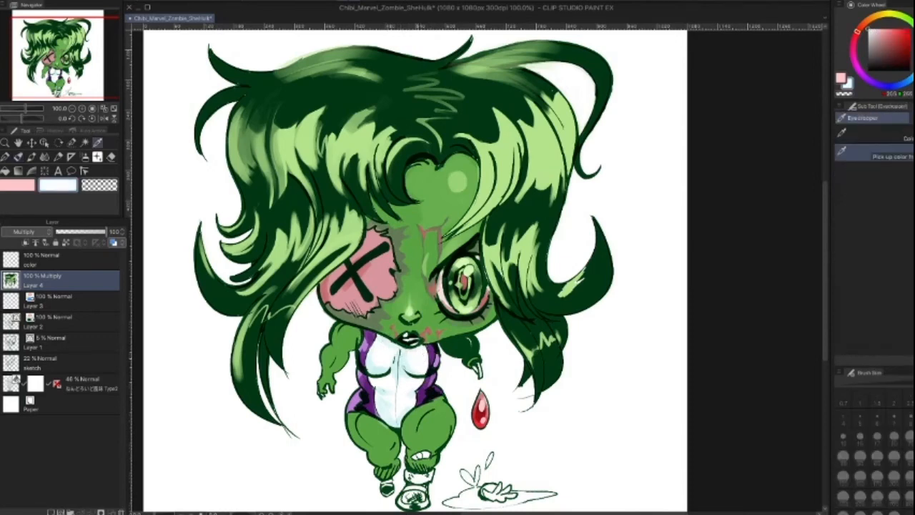
key("c")
key("]")
key("]")
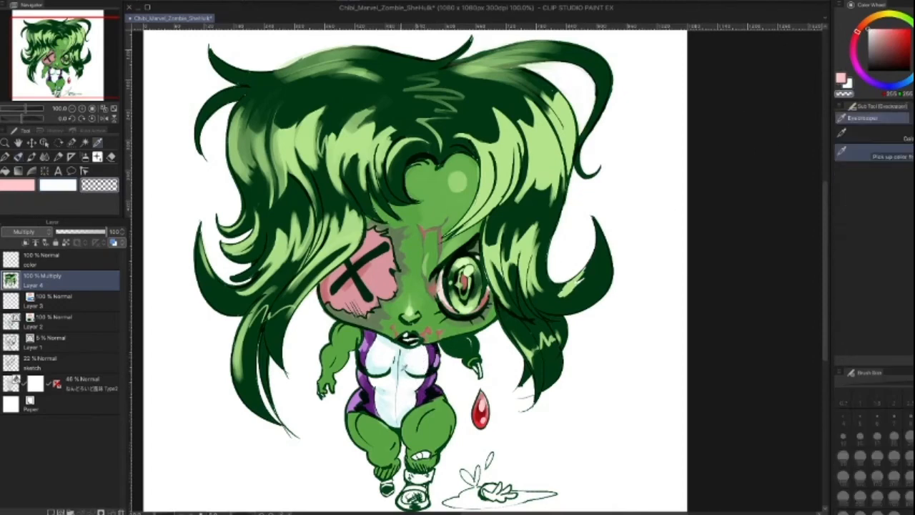
Step: Try a grey-blue shading stroke down the centre of the suit's white torso
left_click(409, 386, "alt")
left_click(876, 43)
key("bracketright")
key("bracketleft")
key("bracketleft")
left_click_drag(399, 369, 400, 412)
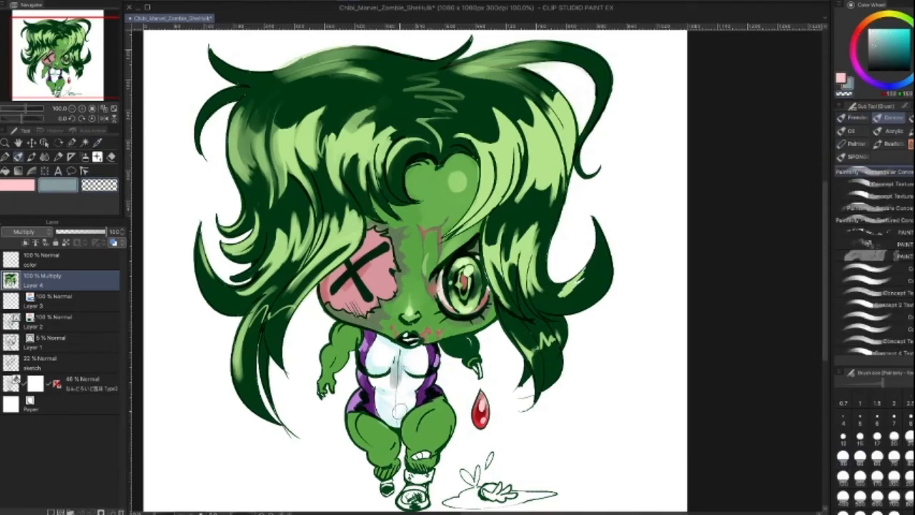
key("super+z")
key("bracketleft")
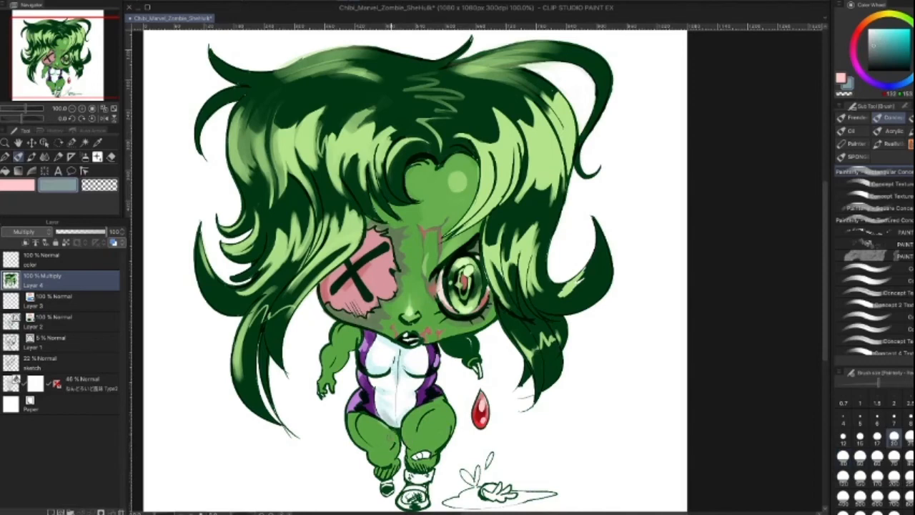
Step: Paint soft pale green highlights on both thighs with colours sampled from the suit and the skin
left_click(386, 427, "alt")
key("bracketright")
left_click_drag(378, 422, 363, 439)
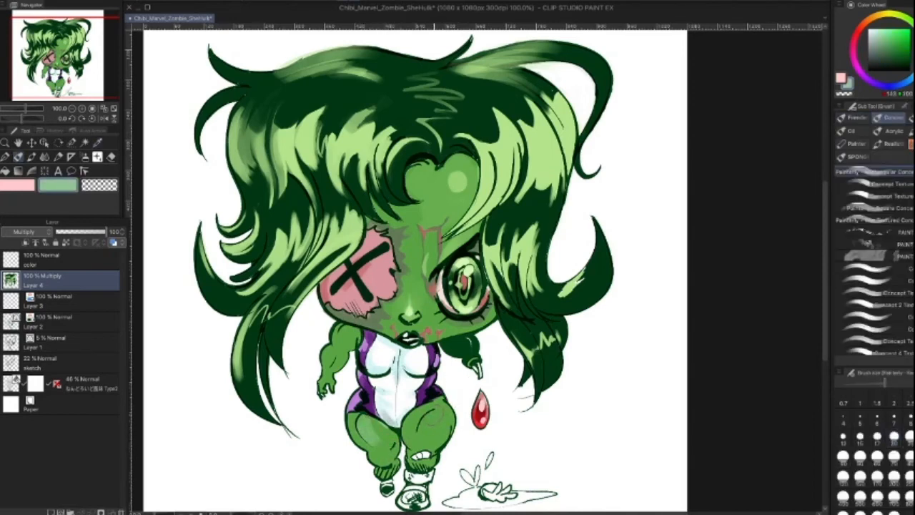
key("bracketleft")
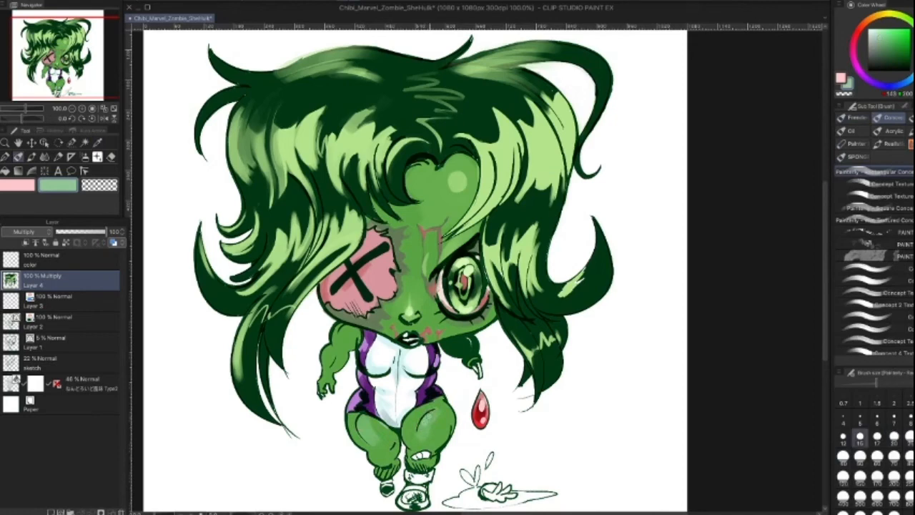
left_click(431, 416, "alt")
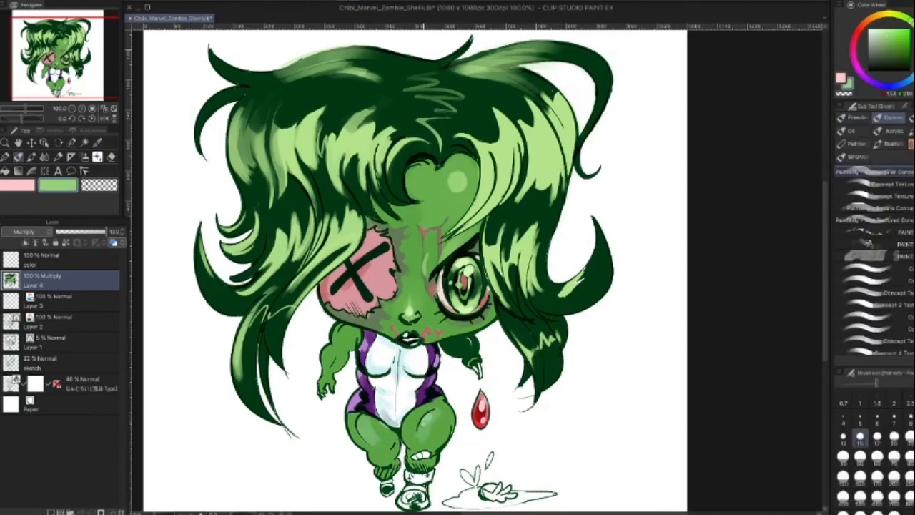
key("bracketleft")
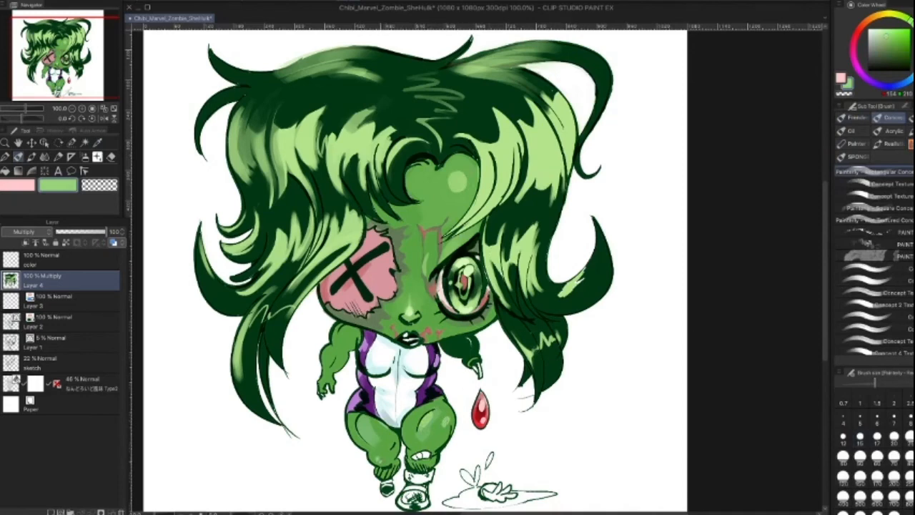
Step: Refine the thigh highlights with sampled light and mid greens so they merge into the skin
left_click_drag(350, 415, 356, 438)
left_click(432, 422, "alt")
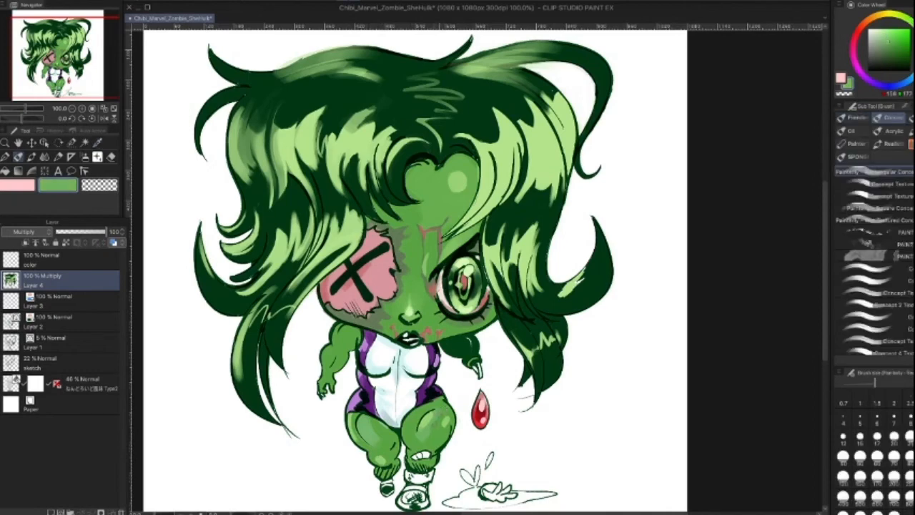
left_click_drag(432, 426, 439, 415)
left_click_drag(373, 418, 372, 425)
left_click(364, 428, "alt")
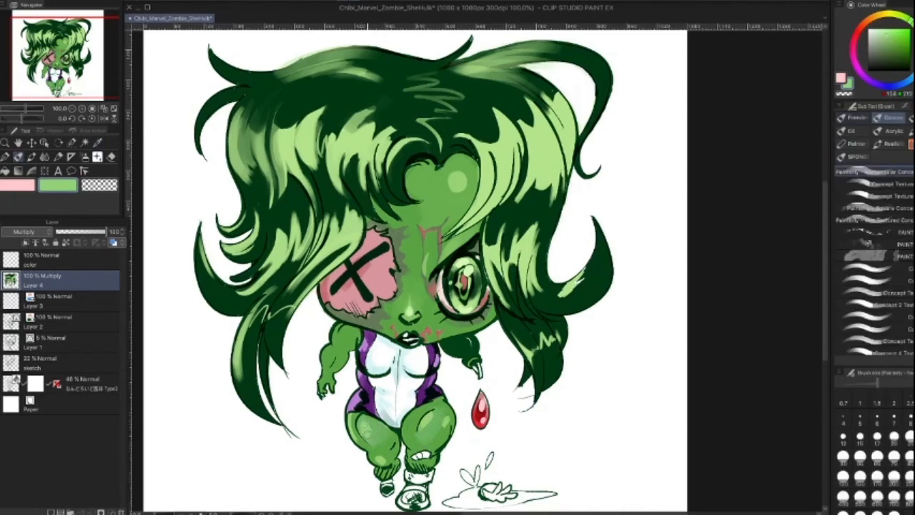
key("alt")
left_click(436, 434, "alt")
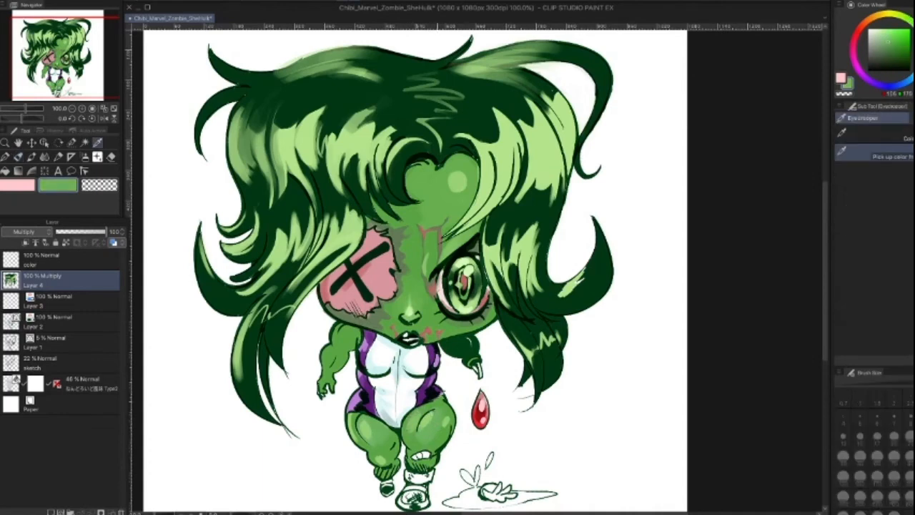
Step: Add brighter highlights to the legs with light green sampled from the hair
left_click(500, 188, "alt")
key("bracketright")
key("bracketright")
key("bracketright")
key("bracketleft")
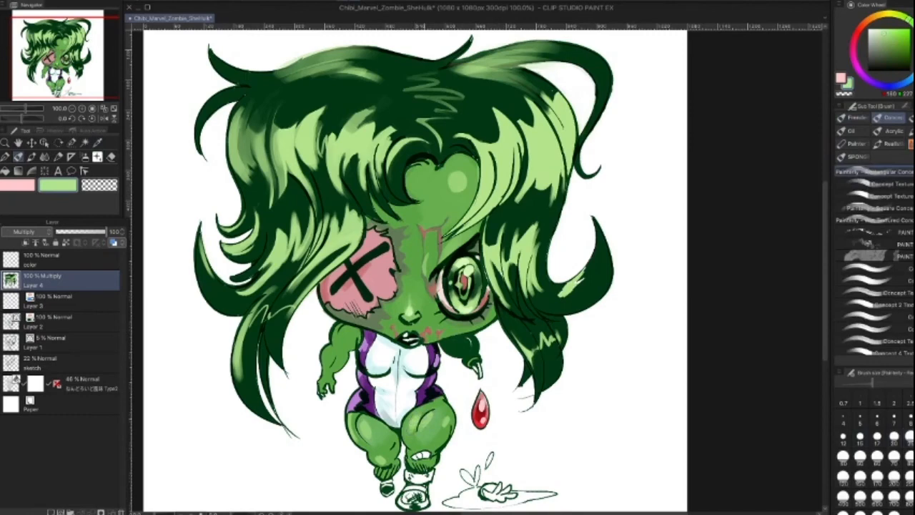
key("bracketright")
key("bracketleft")
key("alt")
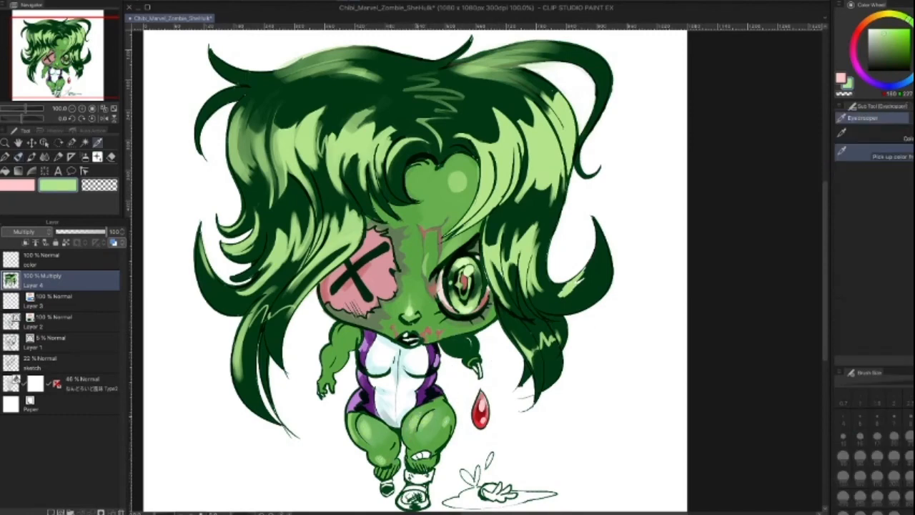
Step: Paint grey-green decayed skin patches on both lower legs below the knees
left_click(484, 262, "alt")
key("bracketright")
key("bracketright")
mouse_move(400, 440)
left_mouse_down()
mouse_move(383, 475)
mouse_move(412, 459)
mouse_move(429, 465)
left_mouse_up()
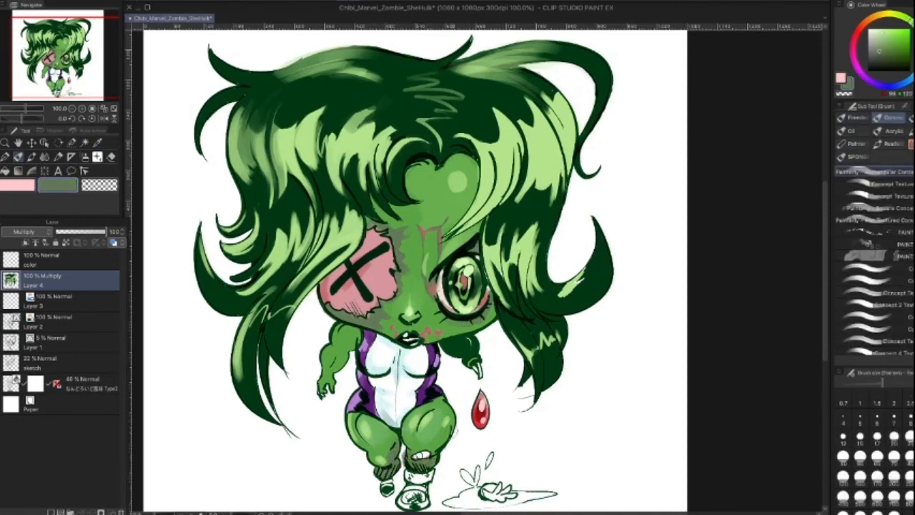
key("bracketleft")
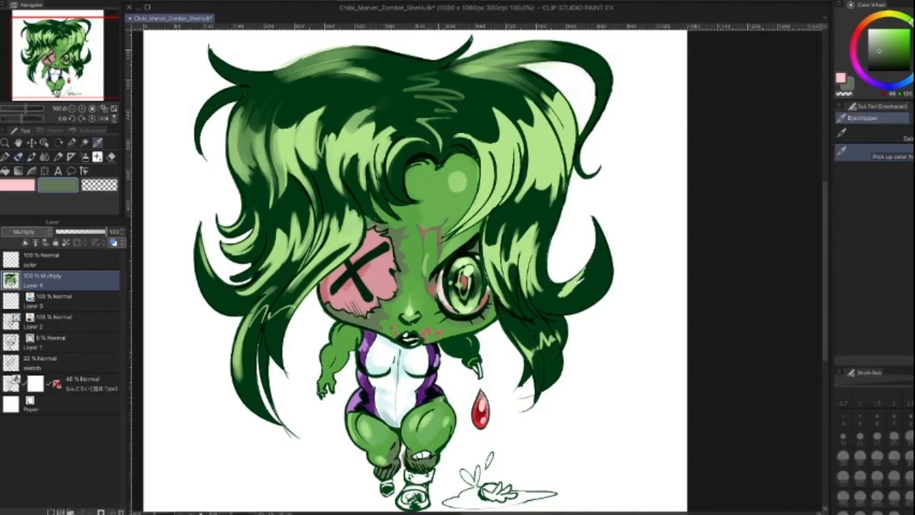
Step: Touch up the suit's purple hip edge with a small brush and a sampled light purple
left_click(444, 399, "alt")
key("bracketleft")
key("bracketleft")
key("bracketleft")
key("bracketleft")
key("bracketleft")
key("bracketleft")
left_click(438, 391, "alt")
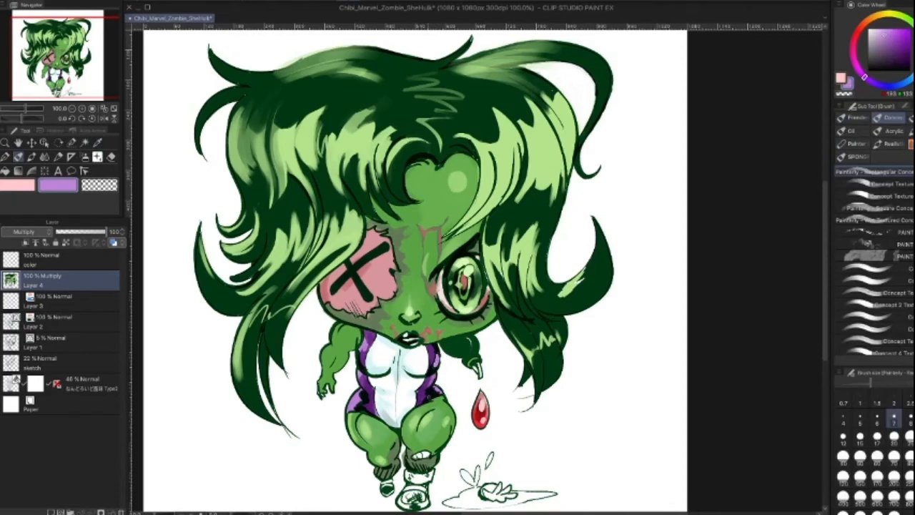
key("bracketright")
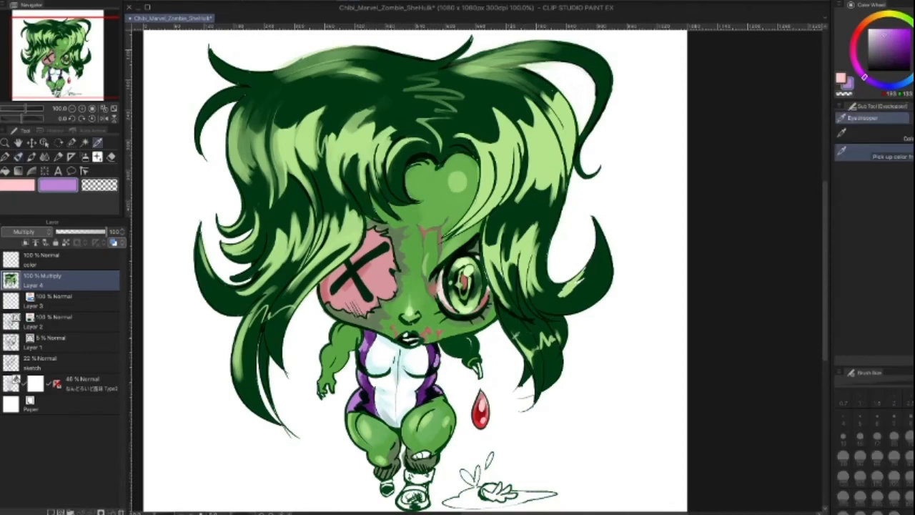
Step: Shade the arm under the hair with sampled dark green and add a slightly lighter green on it
left_click(476, 243, "alt")
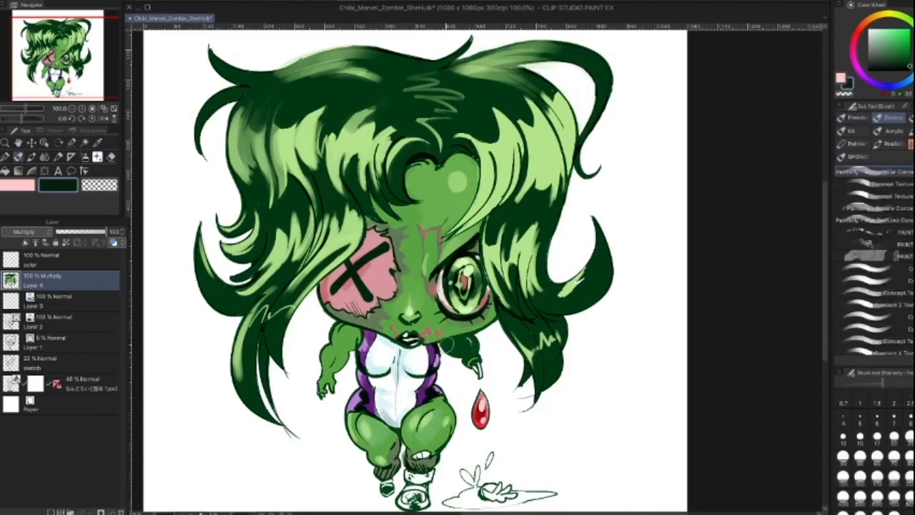
key("i")
left_click(464, 341)
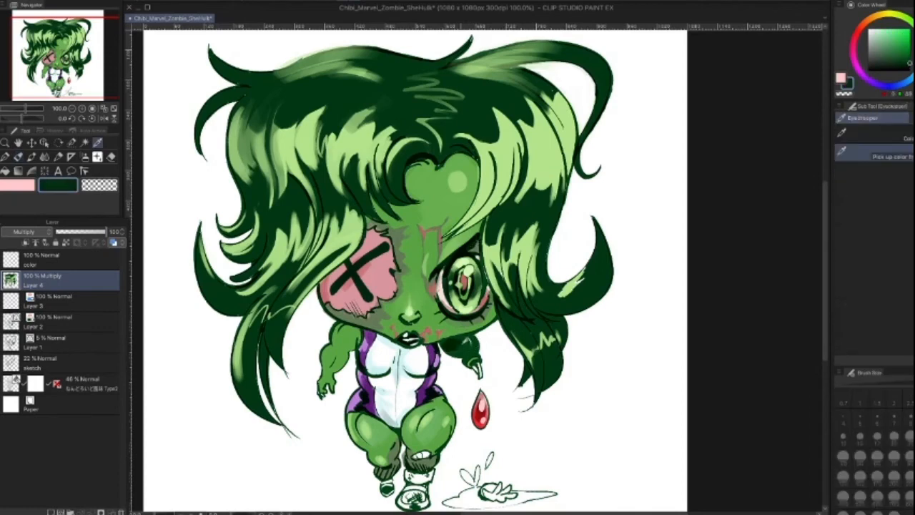
key("b")
left_click(902, 58)
key("[")
key("[")
key("[")
key("[")
key("[")
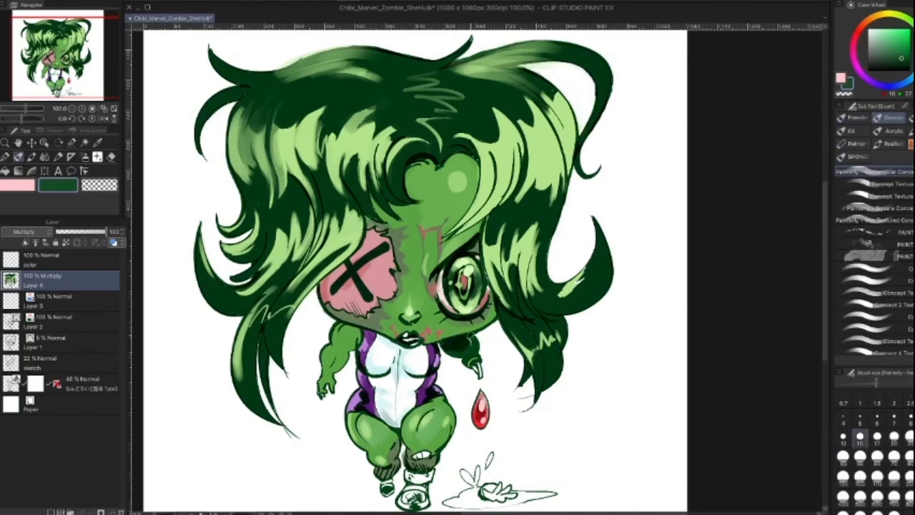
key("]")
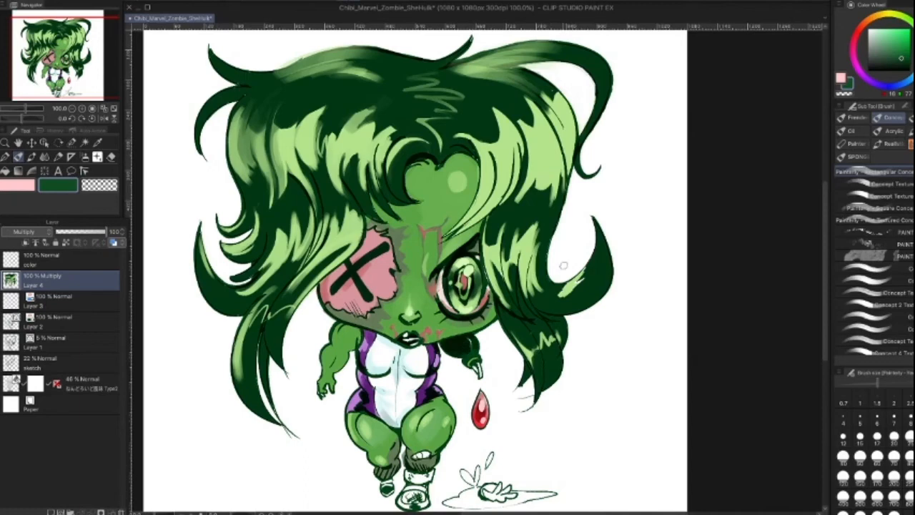
key("i")
key("b")
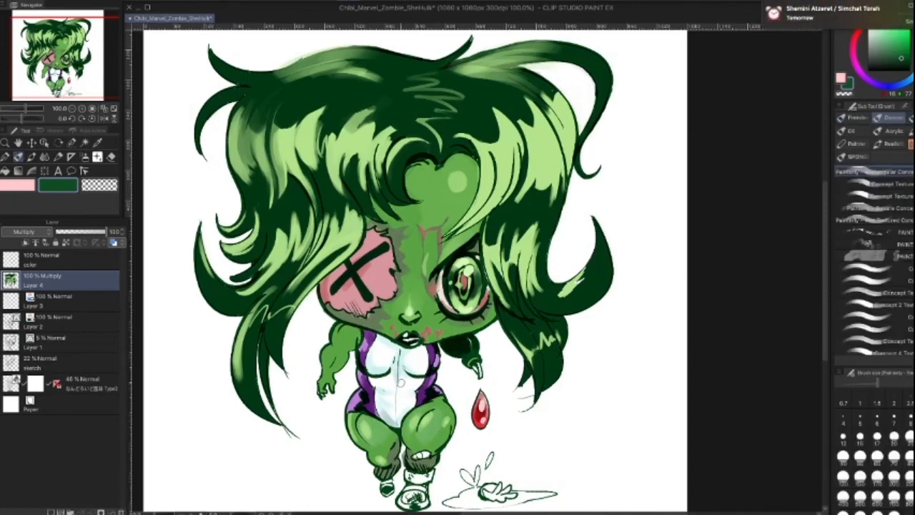
Step: Smooth the highlights on both thighs with the Blend tool's blur brush
left_click(45, 157)
key("[")
key("[")
key("[")
key("[")
mouse_move(419, 441)
left_mouse_down()
mouse_move(436, 437)
mouse_move(418, 432)
mouse_move(433, 440)
left_mouse_up()
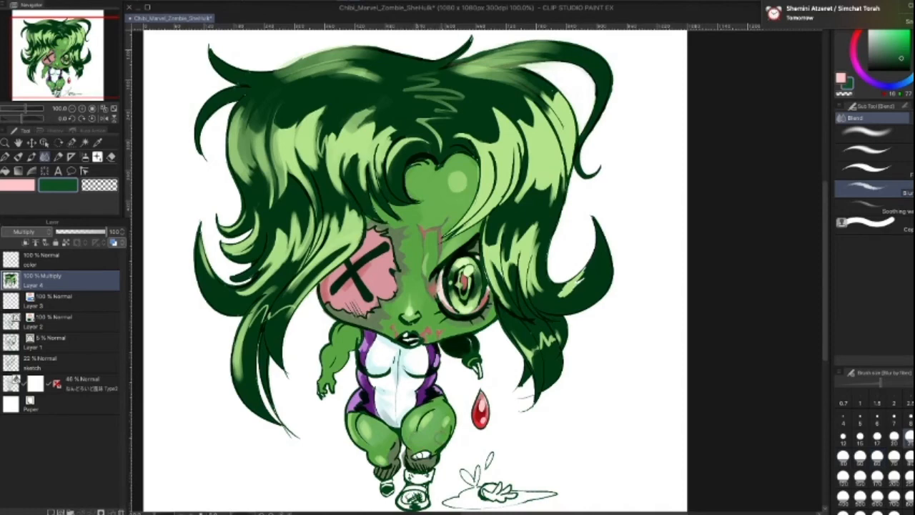
mouse_move(376, 439)
left_mouse_down()
mouse_move(383, 423)
mouse_move(369, 441)
mouse_move(364, 428)
left_mouse_up()
key("[")
key("[")
key("[")
key("]")
key("]")
key("[")
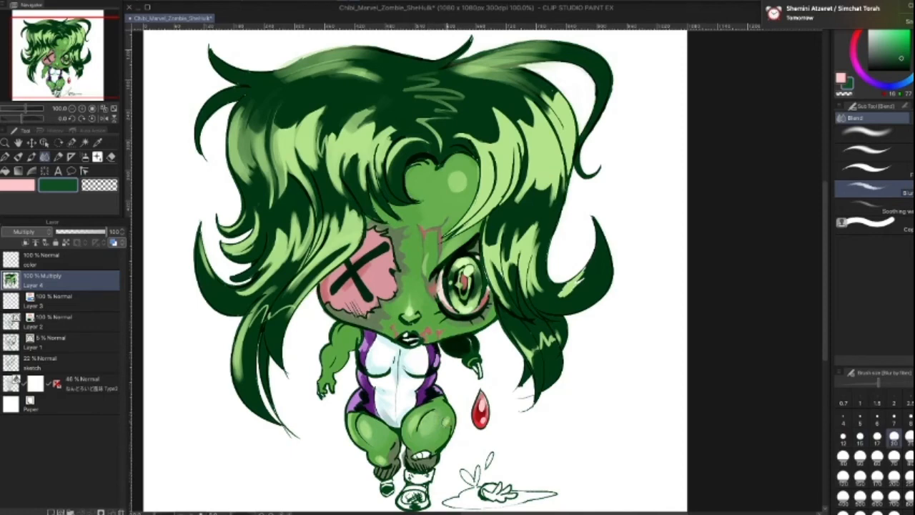
Step: Repaint the highlight on the thigh nearest the blood drop with sampled light and mid greens
key("i")
left_click(437, 419)
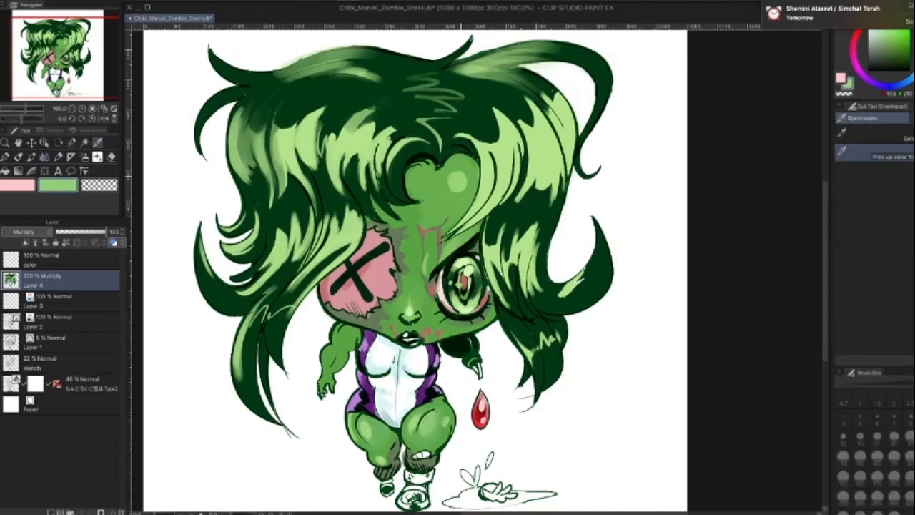
key("j")
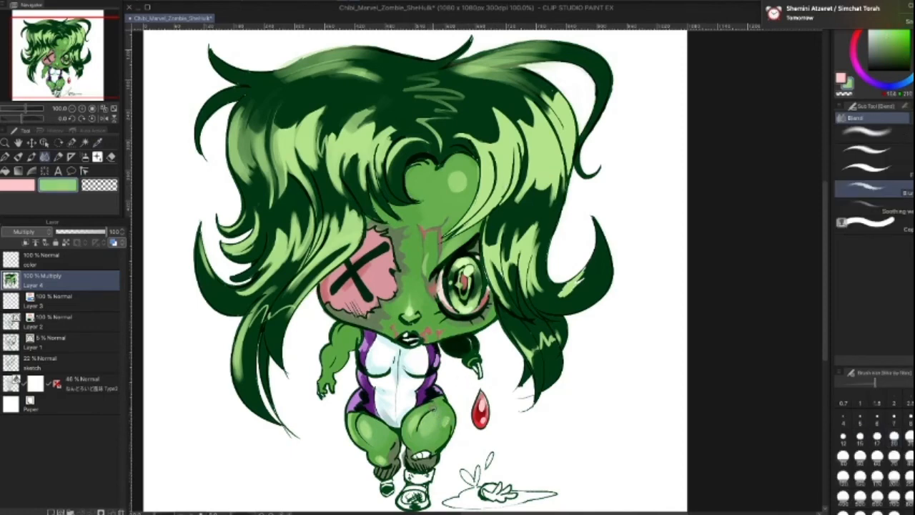
key("b")
mouse_move(429, 422)
left_mouse_down()
mouse_move(416, 422)
mouse_move(430, 422)
left_mouse_up()
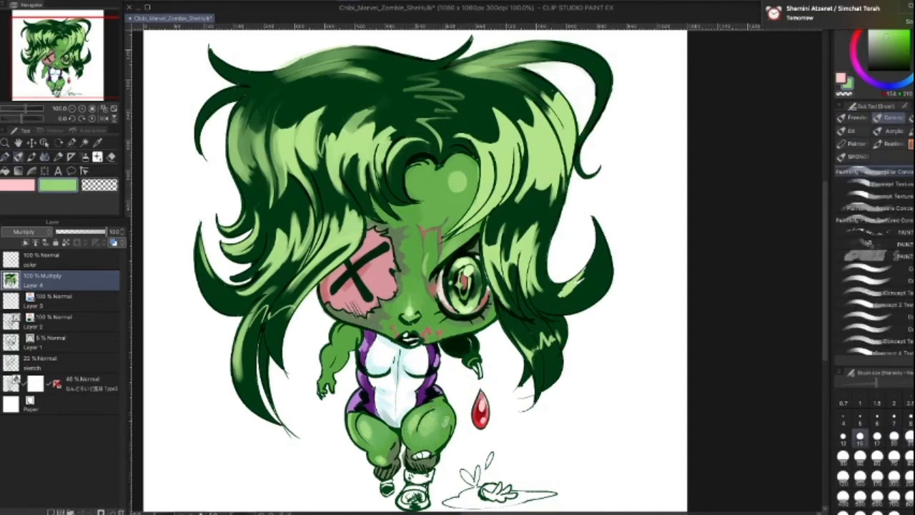
key("i")
key("b")
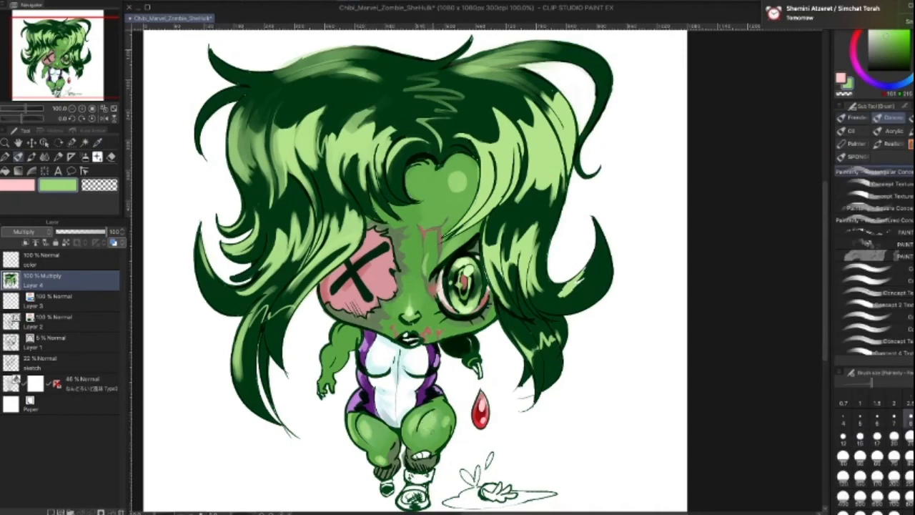
mouse_move(440, 419)
left_mouse_down()
mouse_move(455, 419)
mouse_move(438, 419)
mouse_move(445, 437)
mouse_move(443, 427)
left_mouse_up()
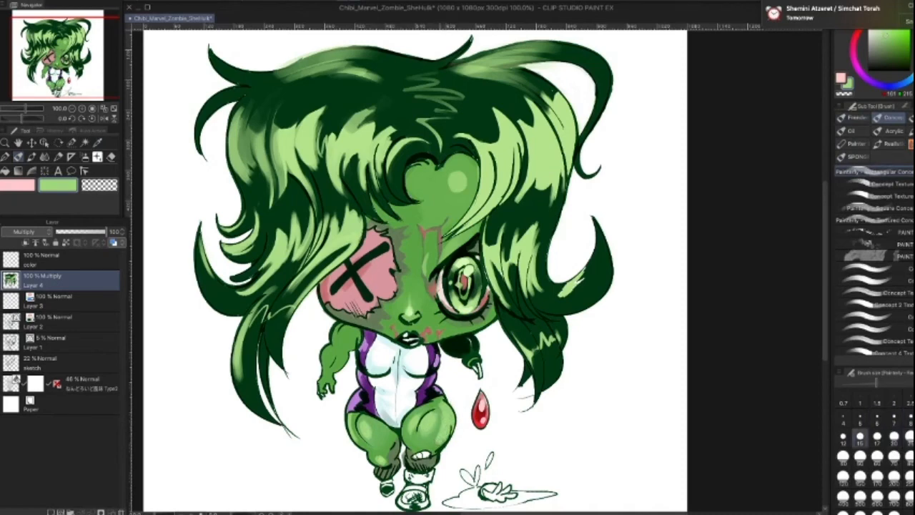
left_click(443, 427, "alt")
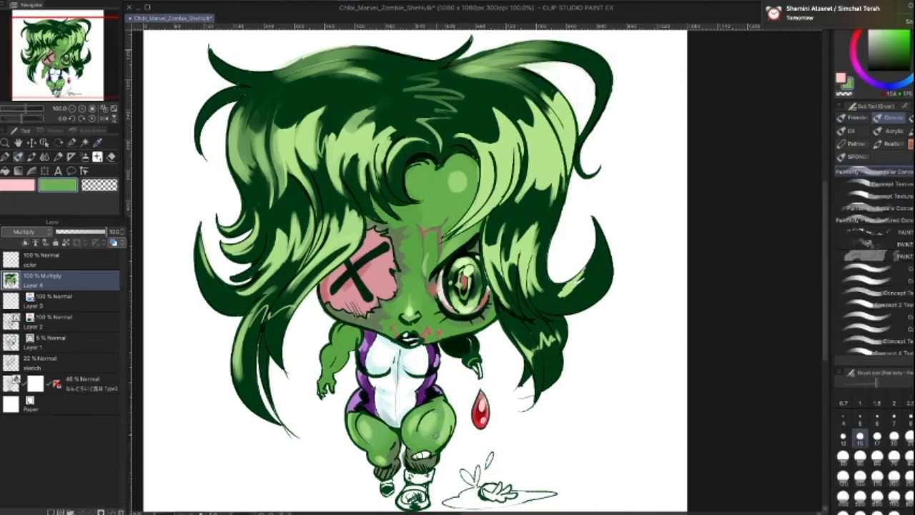
key("]")
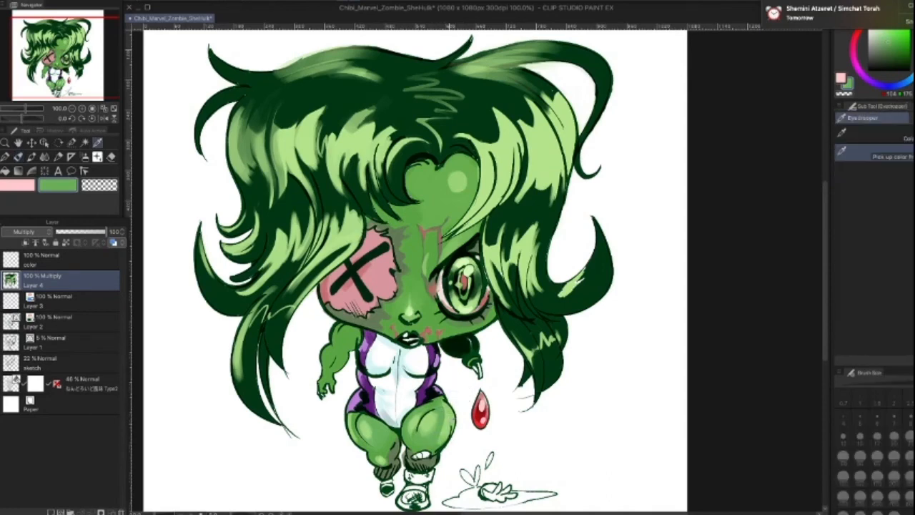
Step: Brighten the thigh highlight with sampled light green and add matching highlights to the fully visible arm
left_click(440, 424, "alt")
key("[")
key("[")
key("[")
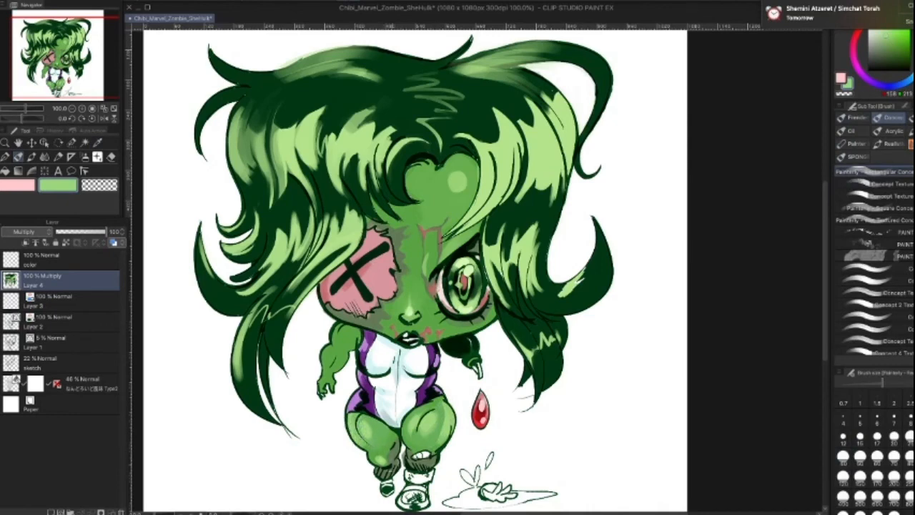
key("]")
key("]")
key("[")
key("[")
key("]")
key("]")
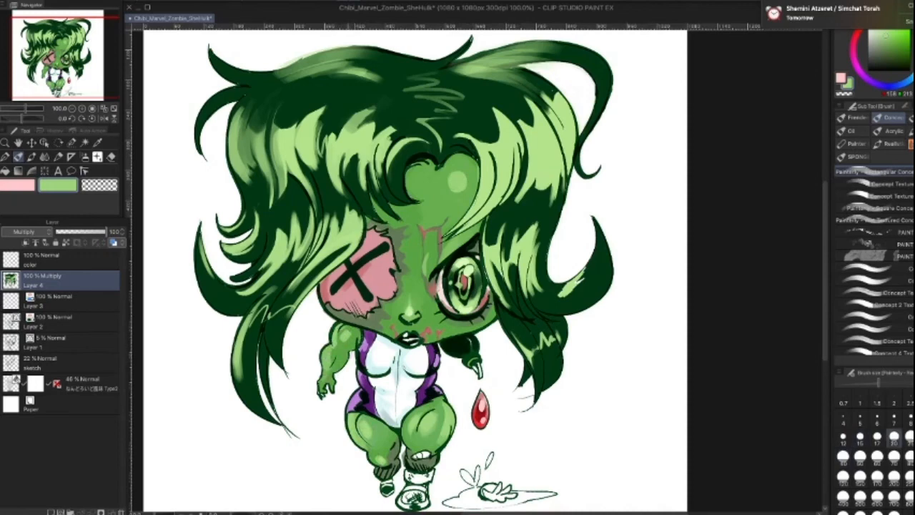
Step: Shade the fully visible arm with sampled green tones, cleaning up its edges and hand
left_click(352, 350, "alt")
left_click_drag(352, 351, 339, 371)
key("c")
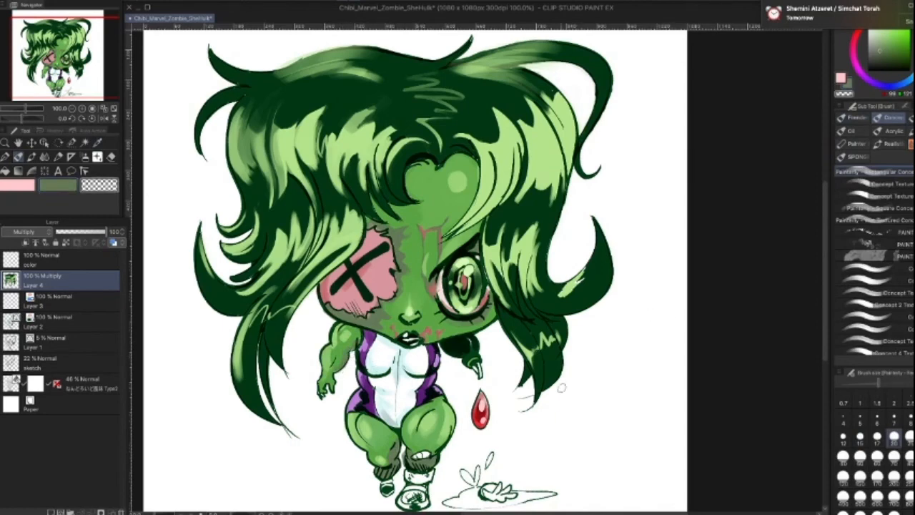
left_click(345, 379, "alt")
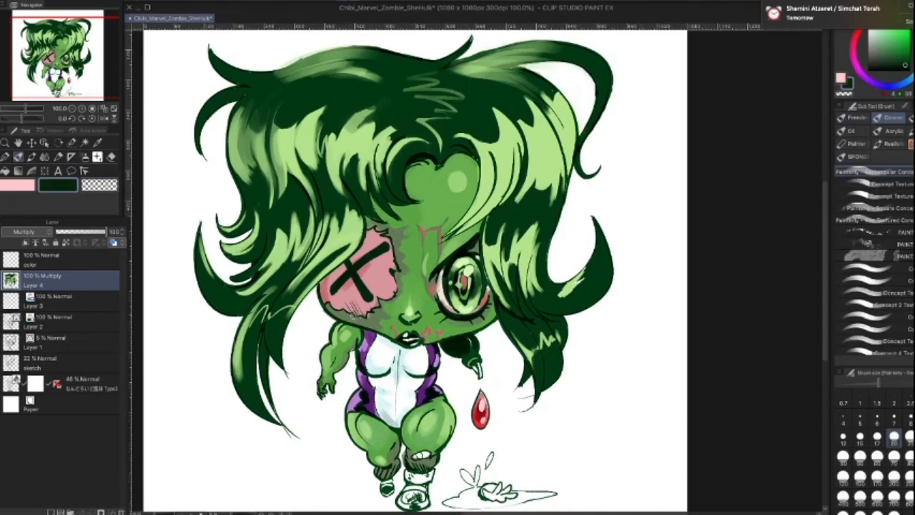
left_click(323, 387, "alt")
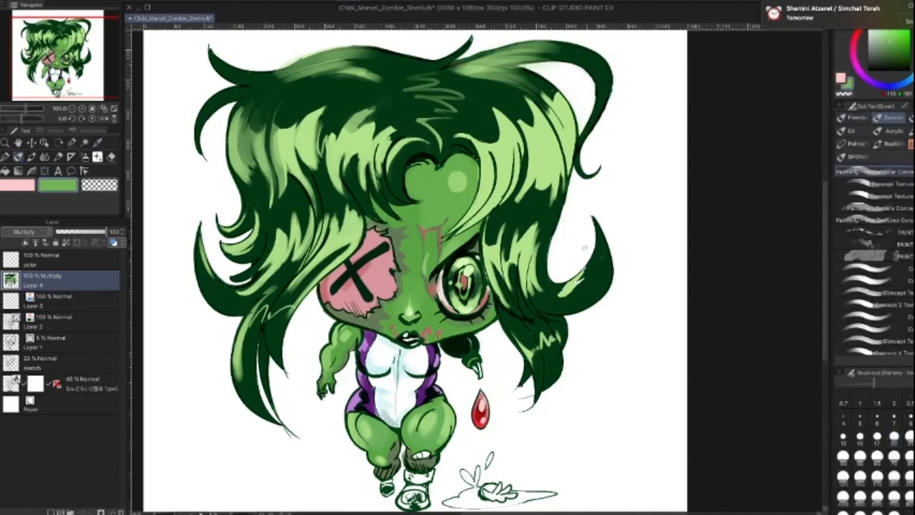
Step: Touch up the decayed patch on the cheek below the crossed-out eye with sampled greens on the color layer
left_click(456, 183, "alt")
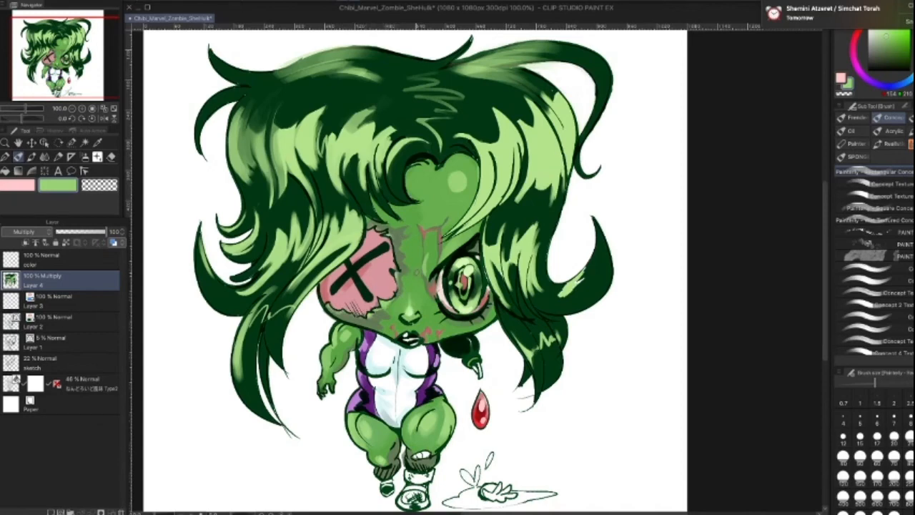
left_click(53, 259)
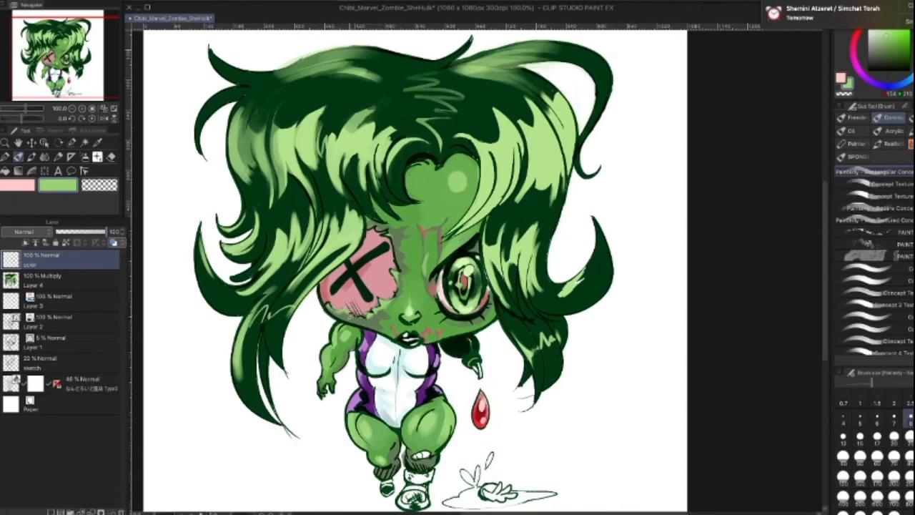
left_click(349, 317, "alt")
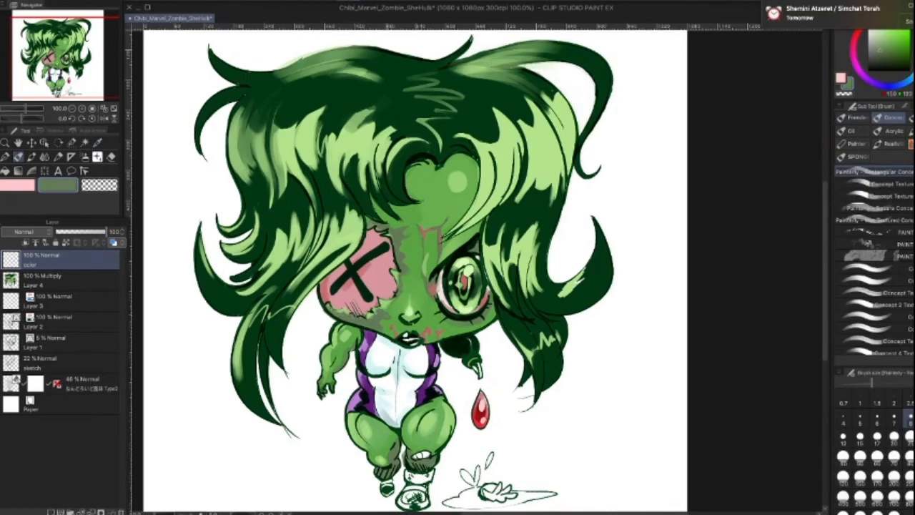
key("bracketright")
key("bracketright")
key("bracketright")
key("bracketright")
key("bracketright")
key("bracketright")
key("bracketright")
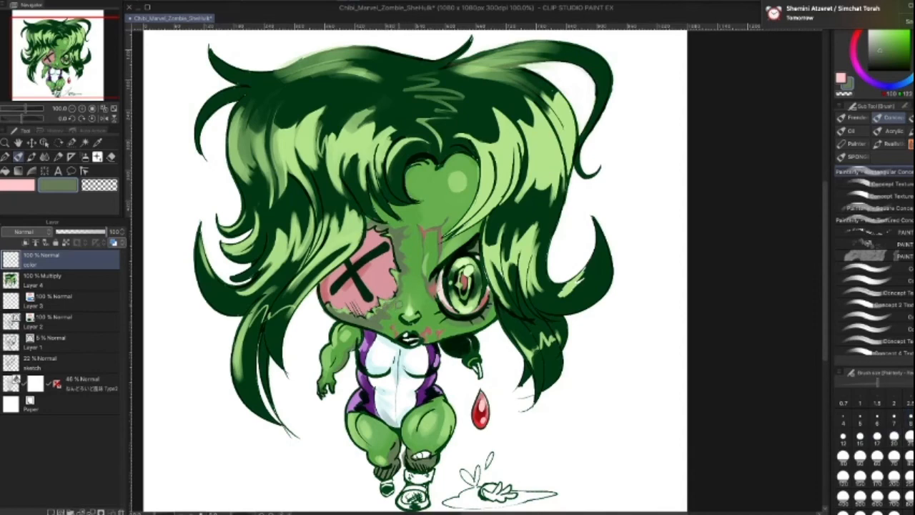
left_click(395, 308, "alt")
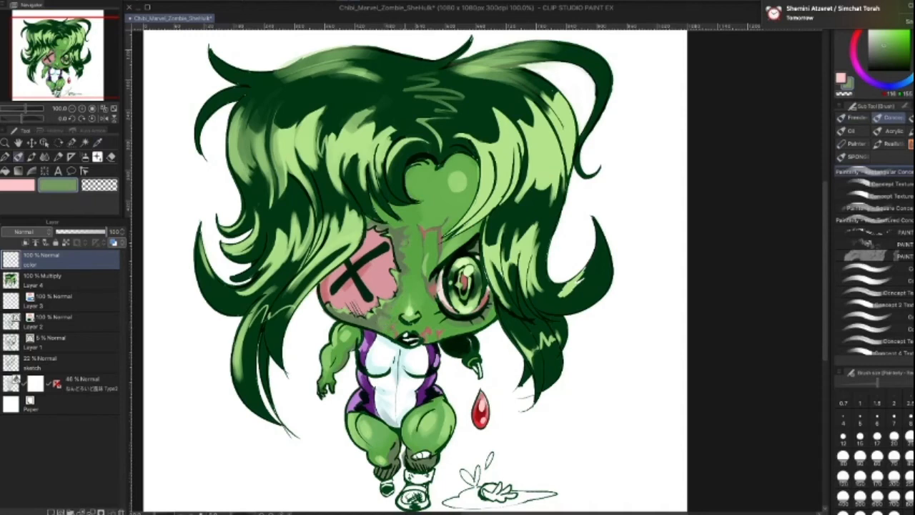
Step: Refine the grey decayed patch beside the nose and forehead with a sampled green and a smaller brush
left_click(393, 233, "alt")
key("bracketleft")
key("bracketleft")
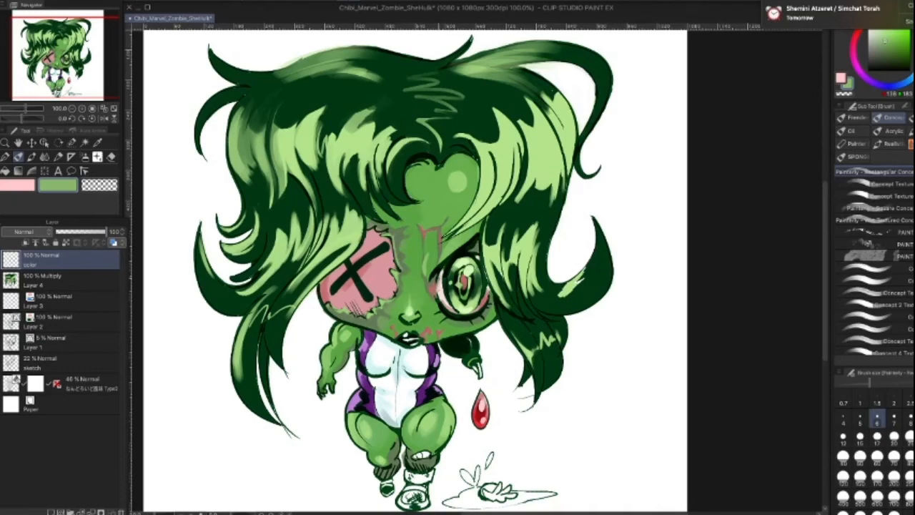
key("i")
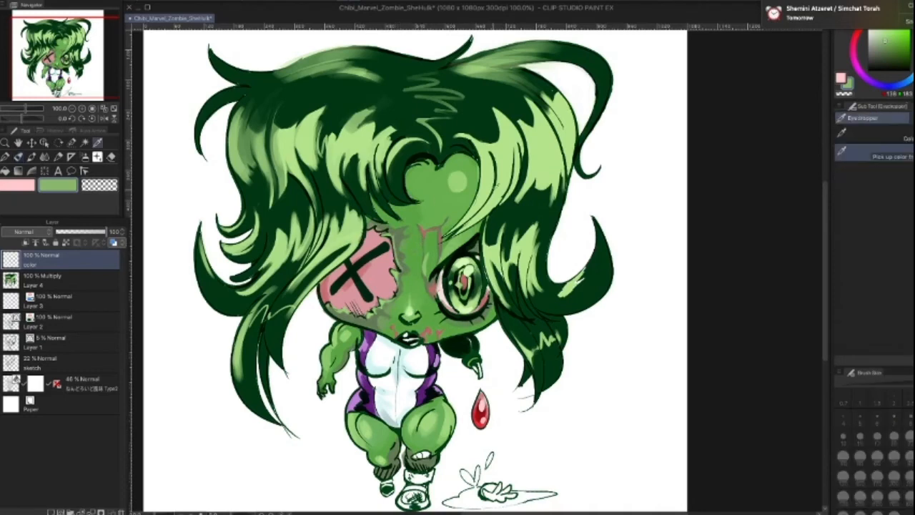
key("b")
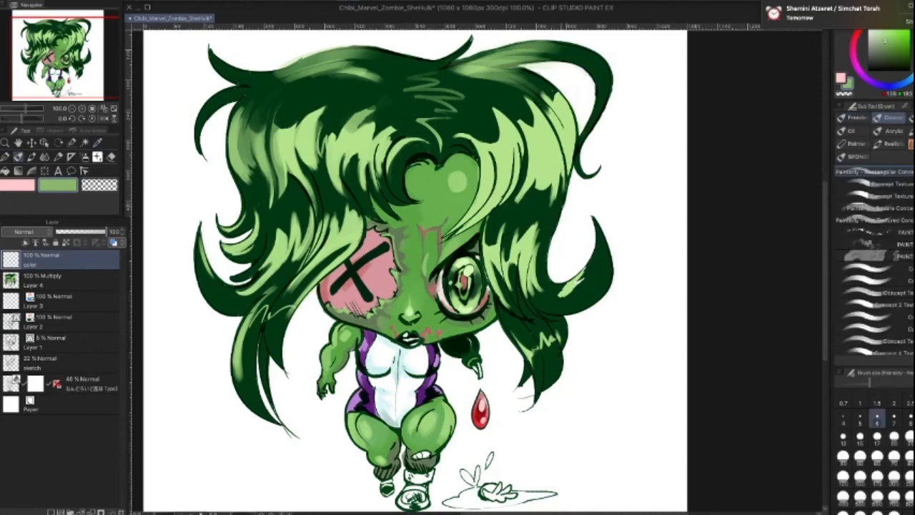
Step: Paint the upper parts of both shoes light purple on Layer 4, undoing the stroke first made on the color layer
scroll(415, 271, "down", 5)
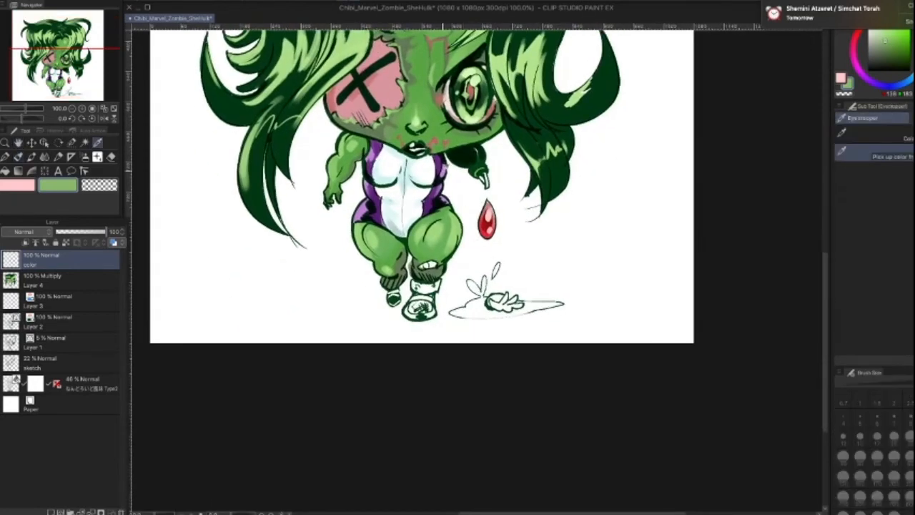
key("]")
key("]")
key("]")
left_click_drag(414, 301, 432, 300)
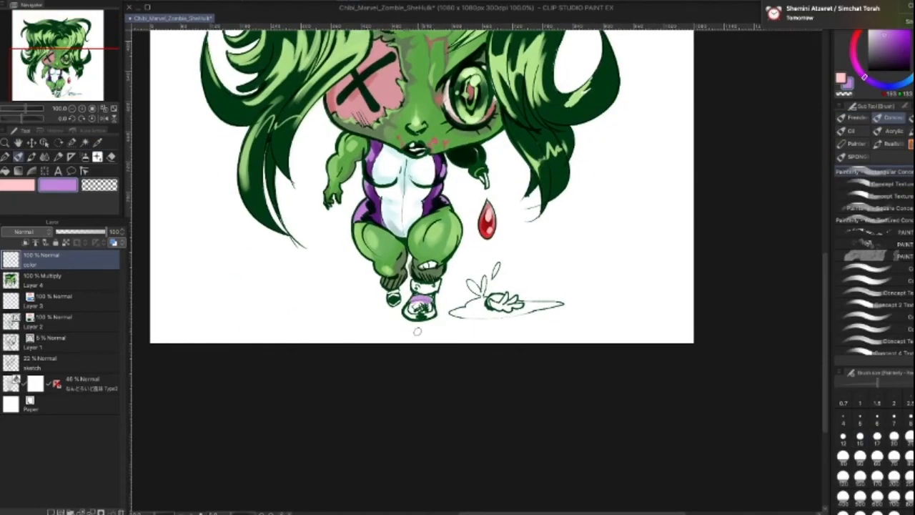
key("ctrl+z")
left_click(102, 285)
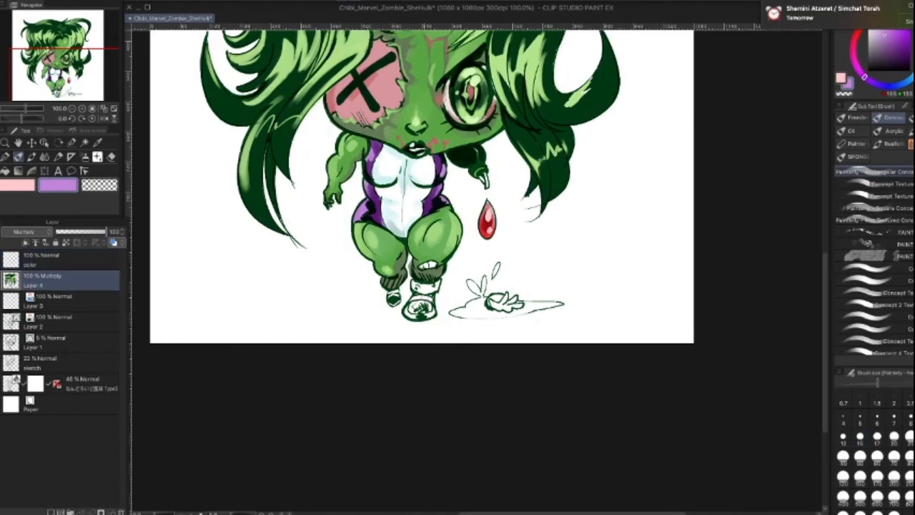
left_click_drag(390, 292, 392, 294)
Step: Paint the toe of the front shoe with dark red sampled from the blood drop on the color layer
left_click(66, 258)
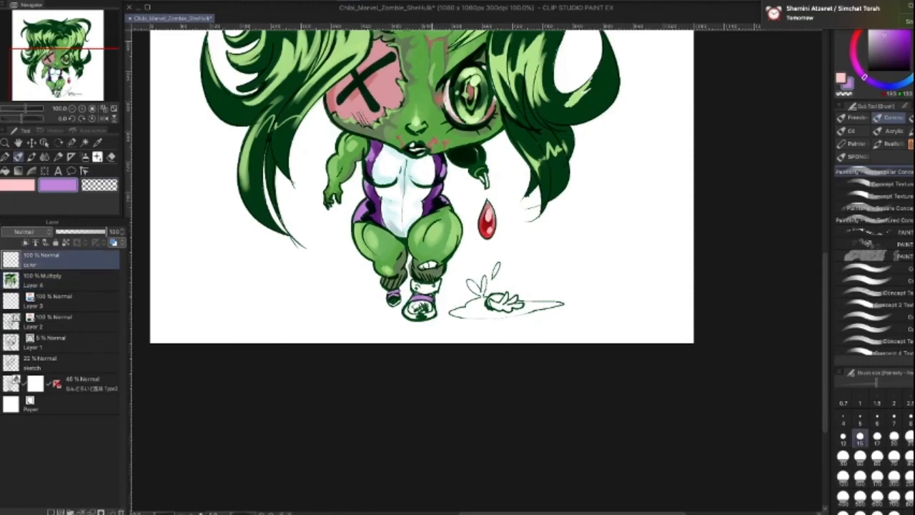
key("[")
key("[")
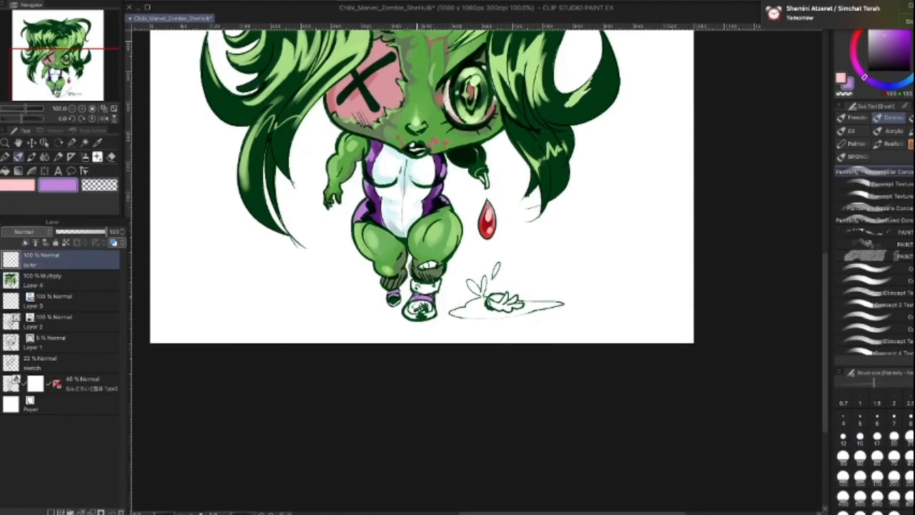
left_click(488, 223, "alt")
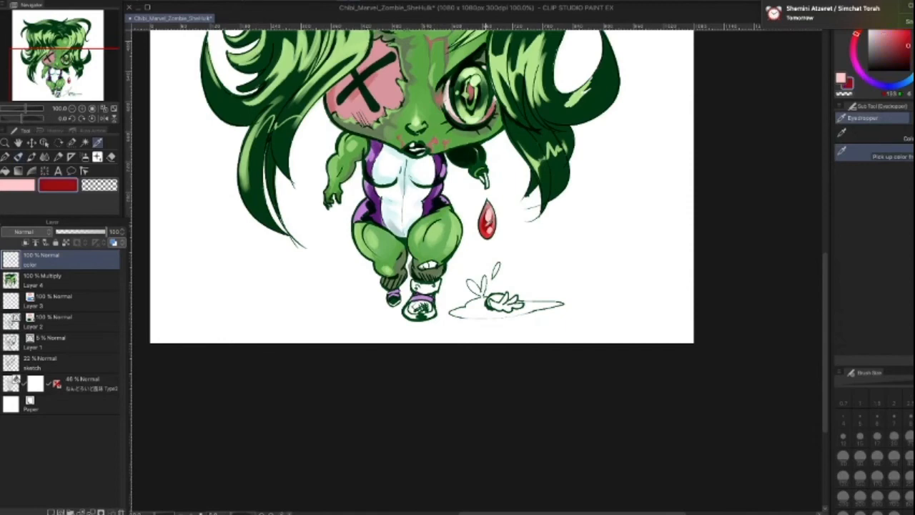
left_click_drag(414, 303, 428, 316)
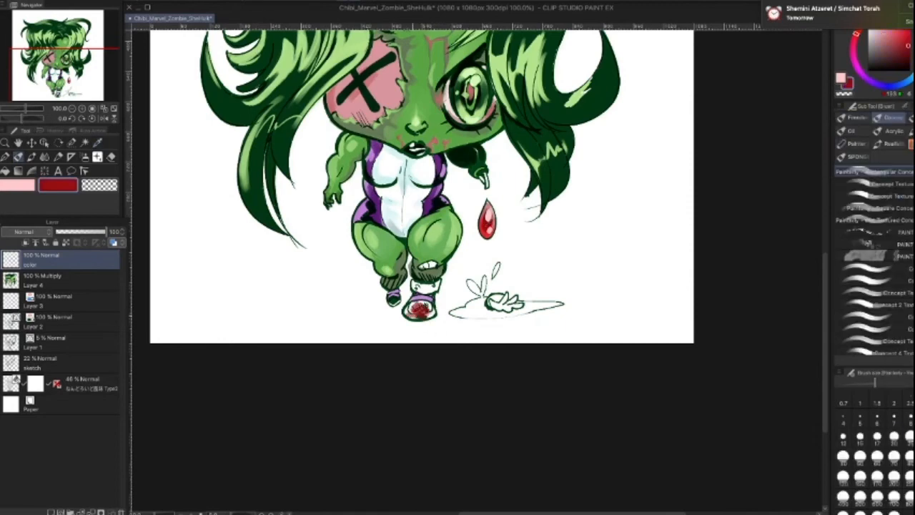
Step: Touch up the shoes with pale blue and add muted red blood spots to the front shoe's cuff on Layer 4
left_click(422, 186, "alt")
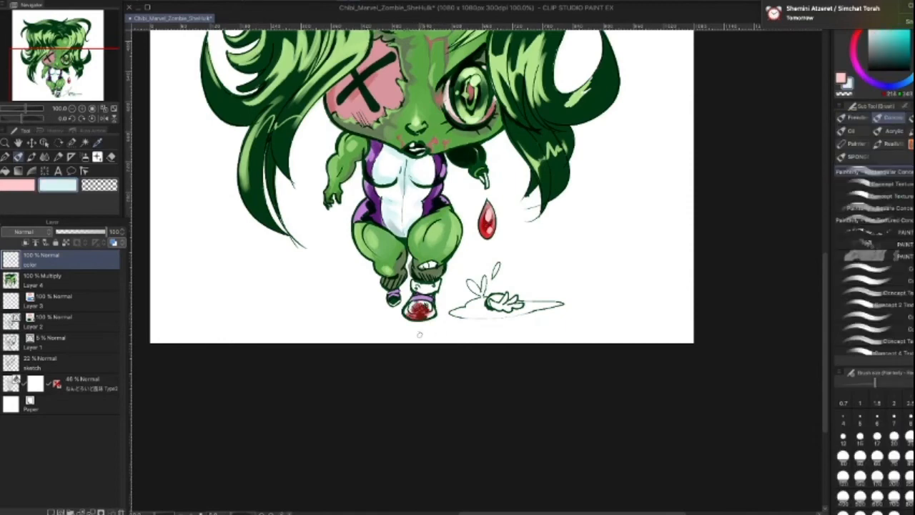
left_click(117, 286)
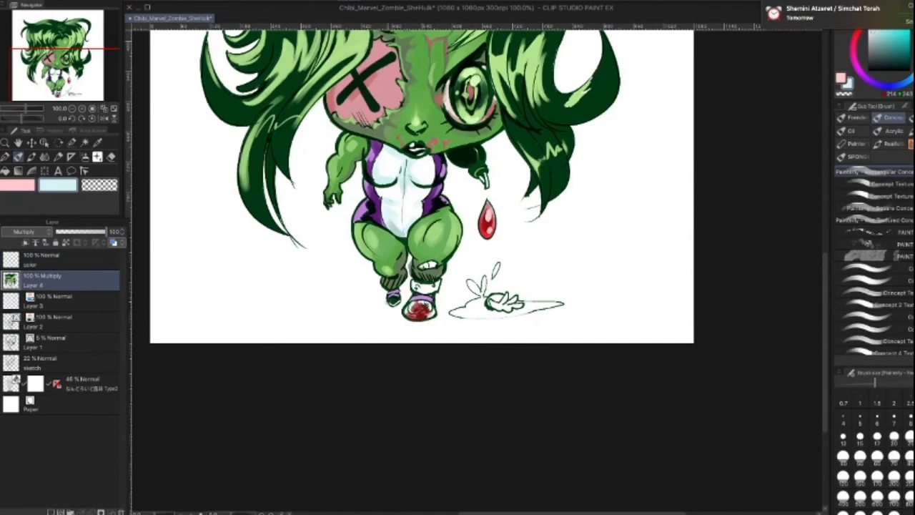
left_click(422, 310, "alt")
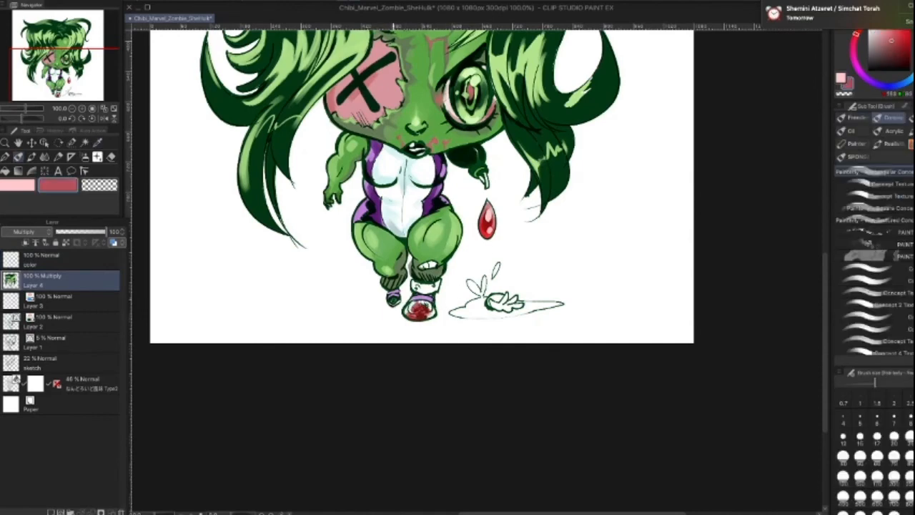
key("]")
key("]")
left_click_drag(418, 284, 420, 290)
key("[")
Step: Paint a small muted red bloodstain on the white chest of the suit, adjusting the brush size
key("]")
key("]")
key("]")
key("[")
key("[")
key("[")
left_click_drag(389, 159, 385, 167)
left_click_drag(390, 165, 387, 157)
key("]")
key("]")
key("[")
key("[")
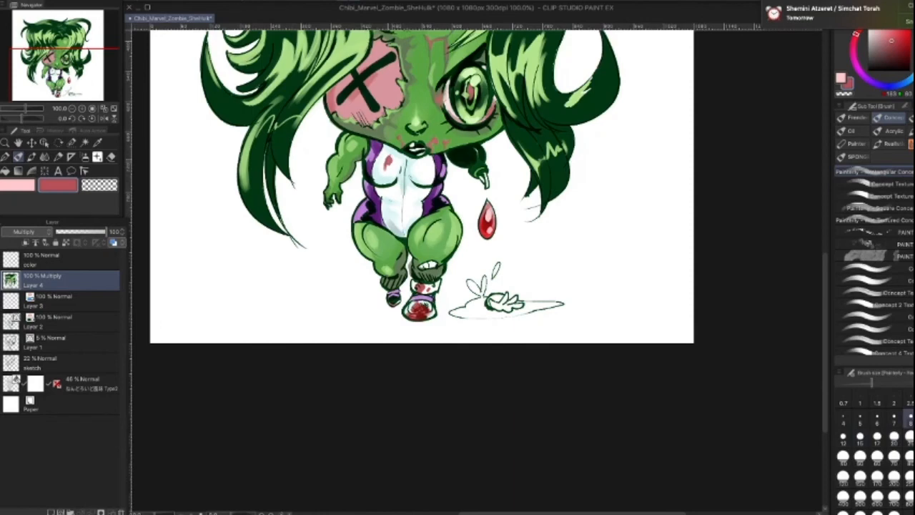
Step: Extend the chest bloodstain and tint the exposed flesh below the knee bone muted red, varying the brush size
key("]")
key("]")
key("]")
key("]")
key("]")
key("]")
key("]")
key("]")
key("]")
key("]")
key("[")
key("[")
key("[")
key("bracketleft")
key("bracketleft")
key("bracketleft")
key("bracketleft")
key("bracketleft")
key("bracketleft")
key("bracketleft")
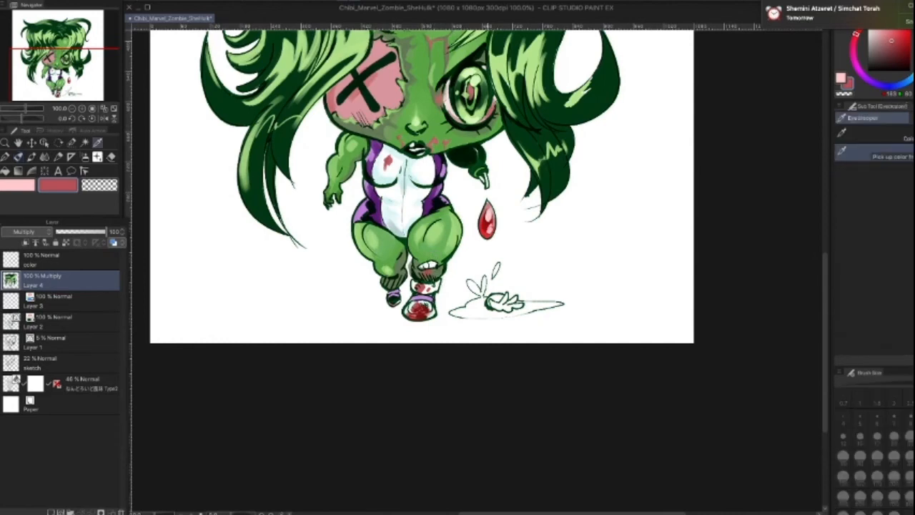
Step: Deepen the leg wound with dark red from the blood drop and break it up with sampled grey-green
left_click(487, 225, "alt")
key("bracketright")
key("bracketright")
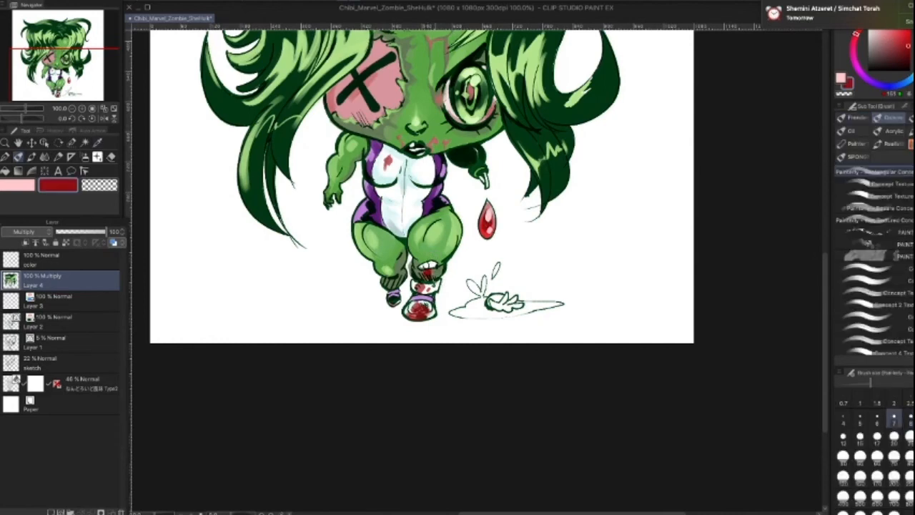
key("bracketleft")
key("bracketleft")
key("bracketleft")
key("bracketleft")
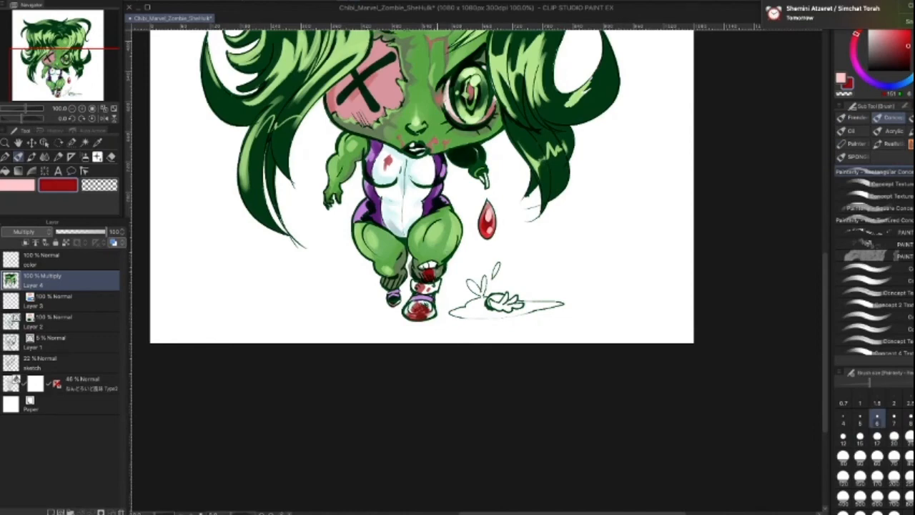
left_click(439, 269, "alt")
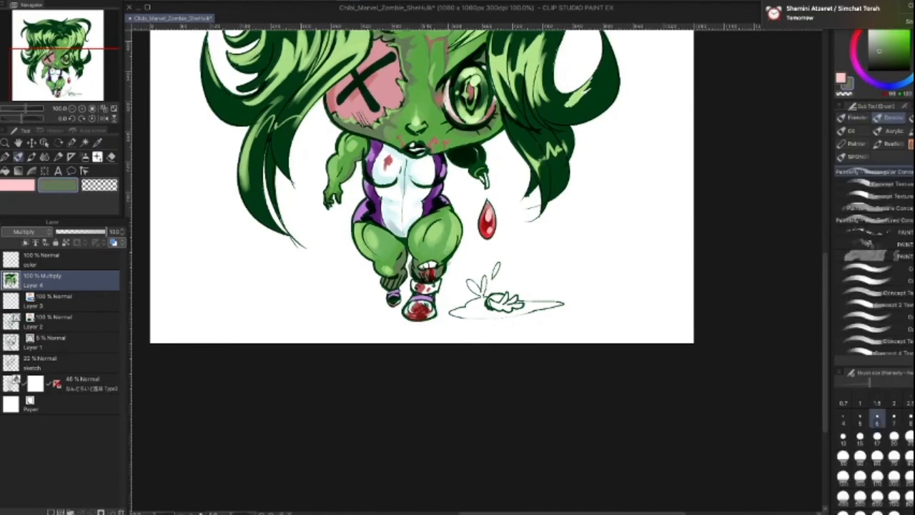
left_click(439, 269, "alt")
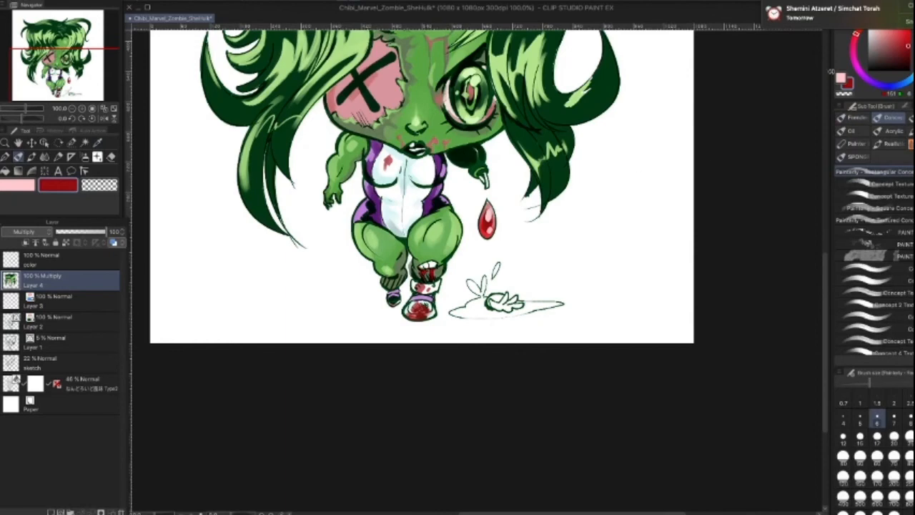
Step: Shade the exposed bone in the leg wound with greyish and pale pink tones
key("bracketright")
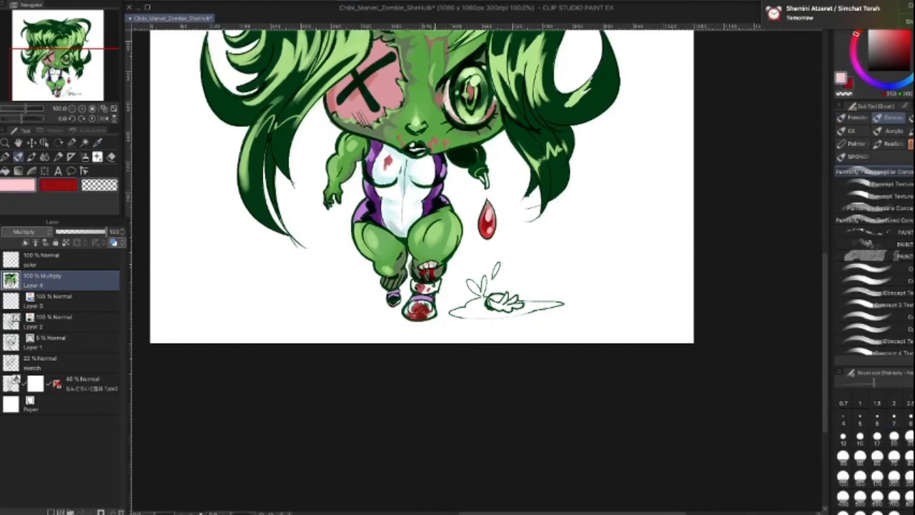
left_click(873, 43)
key("bracketright")
key("bracketright")
key("bracketright")
key("bracketright")
key("bracketright")
key("bracketright")
key("bracketleft")
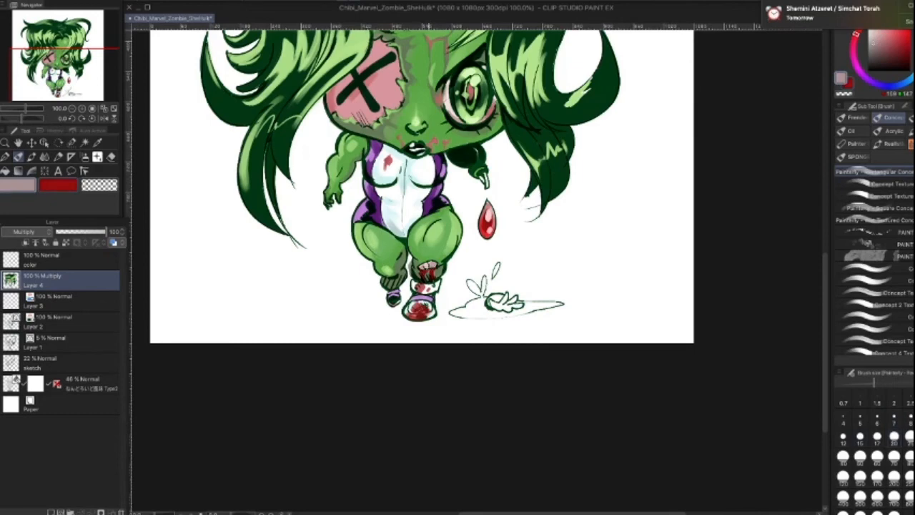
left_click(869, 62)
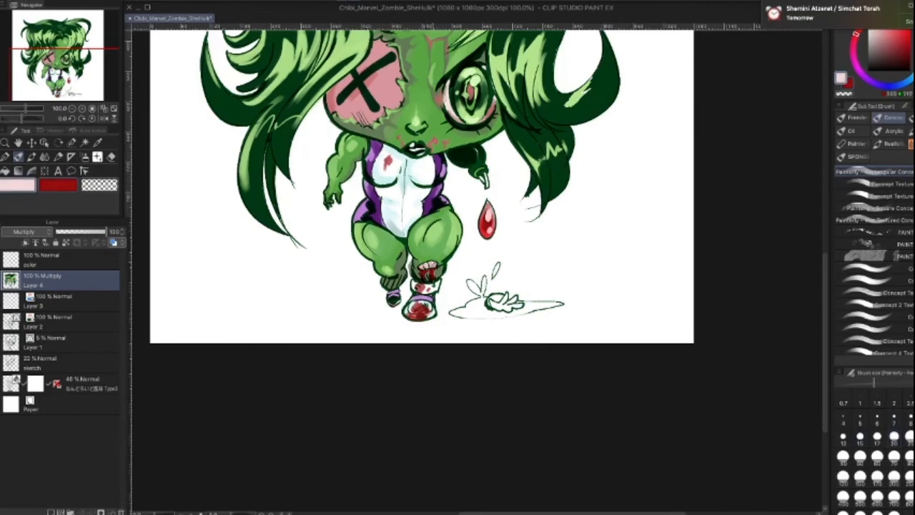
key("bracketleft")
Step: Start painting the puddle on the ground with dark red sampled from the blood drop
left_click(492, 230, "alt")
key("bracketright")
key("bracketright")
key("bracketright")
key("bracketright")
key("bracketleft")
key("bracketleft")
key("bracketleft")
left_click_drag(453, 314, 473, 311)
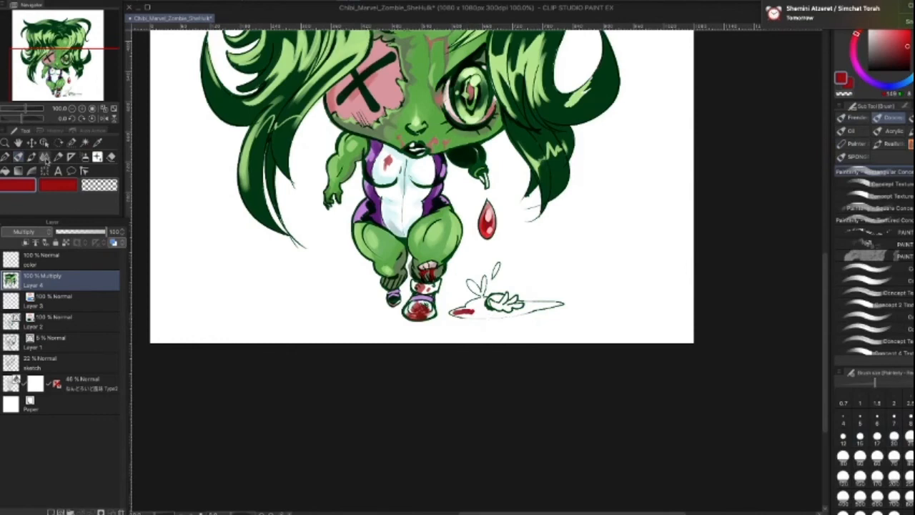
Step: Fill a splash droplet above the puddle with dark red, undoing the fill that covers the background
left_click(5, 172)
left_click(486, 302)
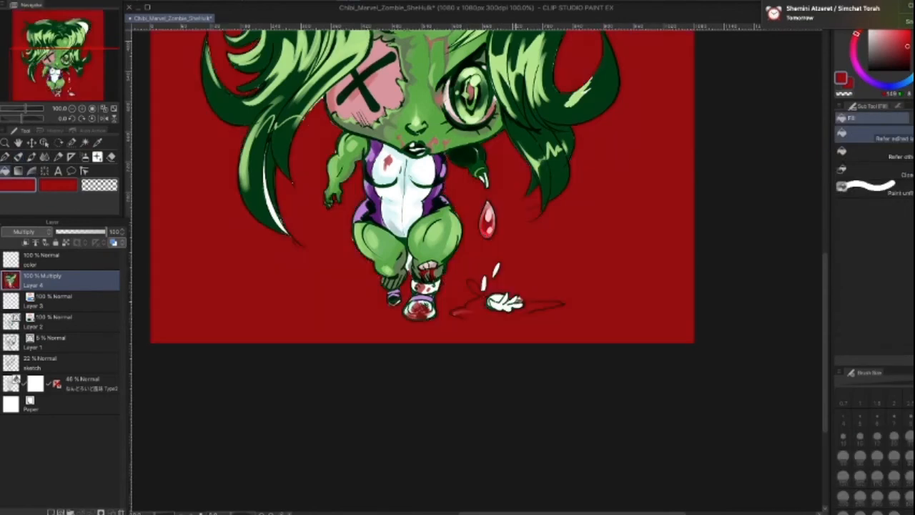
key("ctrl+z")
Step: Paint the puddle's near end and lower edge dark red with the Manga Pen, using brush size 20
left_click(515, 305, "alt")
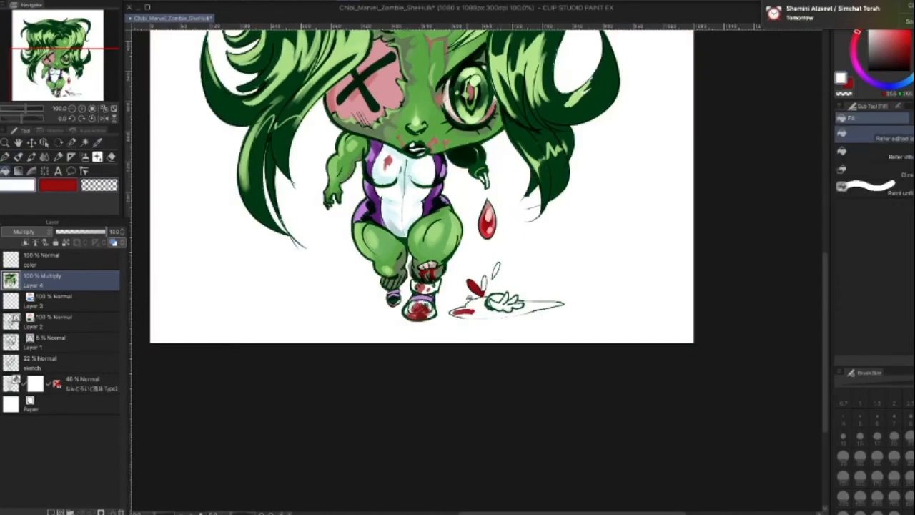
key("p")
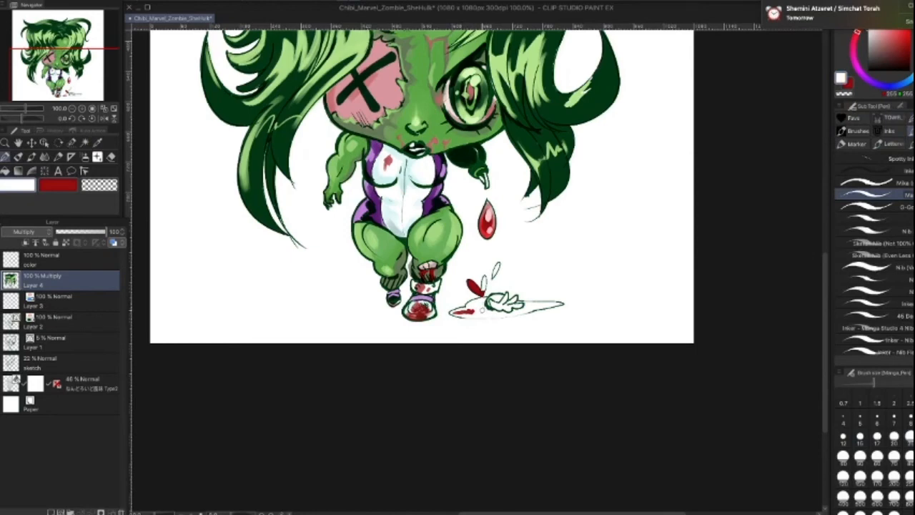
left_click(71, 186)
left_click_drag(468, 307, 478, 309)
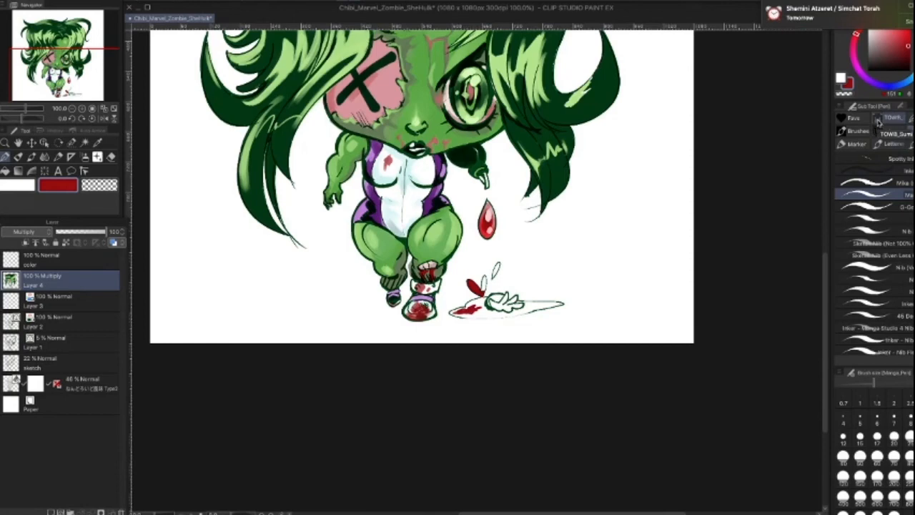
left_click(895, 436)
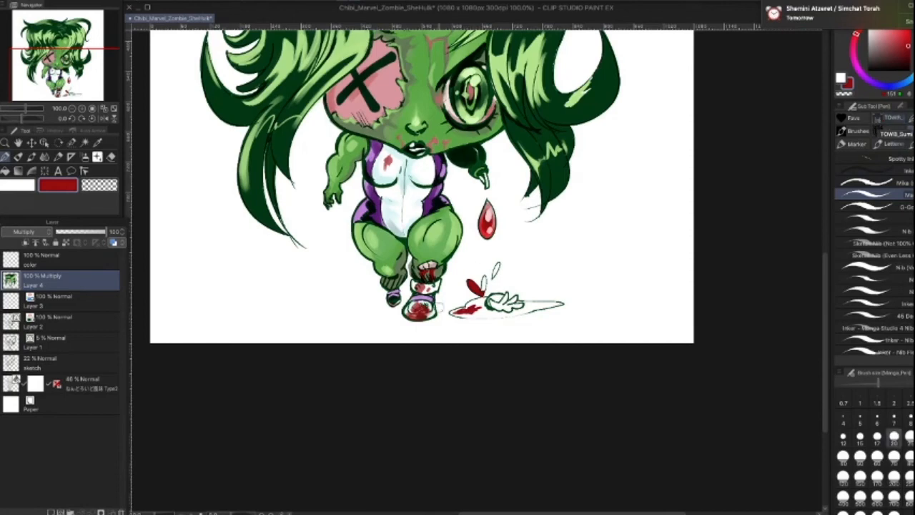
mouse_move(469, 303)
left_mouse_down()
mouse_move(485, 305)
mouse_move(458, 315)
mouse_move(544, 306)
left_mouse_up()
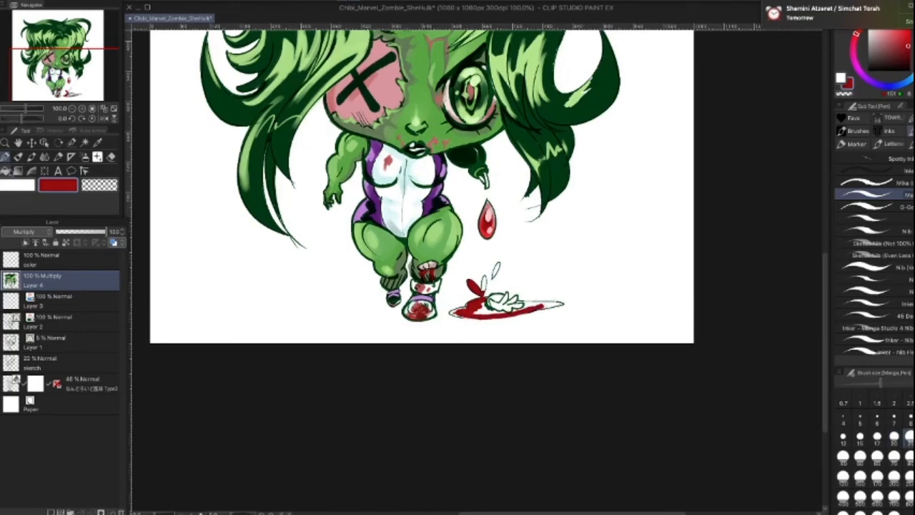
Step: Fill the remaining puddle areas and the splash droplets with dark red
left_click(17, 170)
left_click(455, 312)
left_click(534, 304)
left_click(553, 304)
left_click(496, 270)
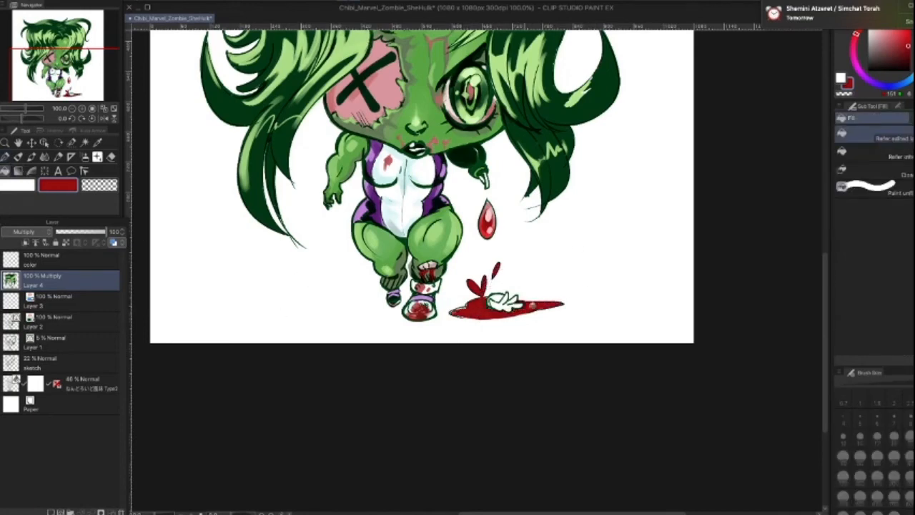
Step: Brush light pink highlights, sampled from the falling blood drop, onto the splash droplets above the puddle
left_click(31, 157)
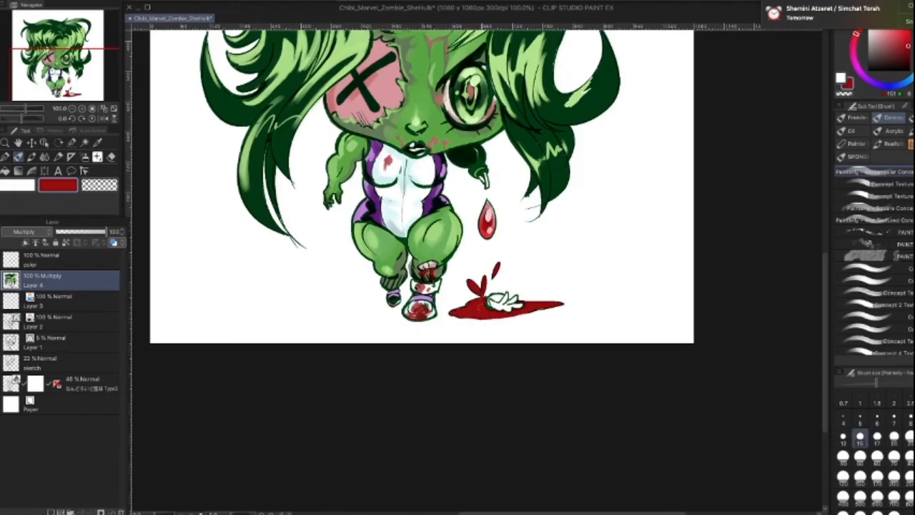
left_click(490, 213, "alt")
key("]")
key("]")
key("]")
left_click(471, 285)
key("[")
key("[")
key("[")
key("[")
key("[")
key("[")
key("[")
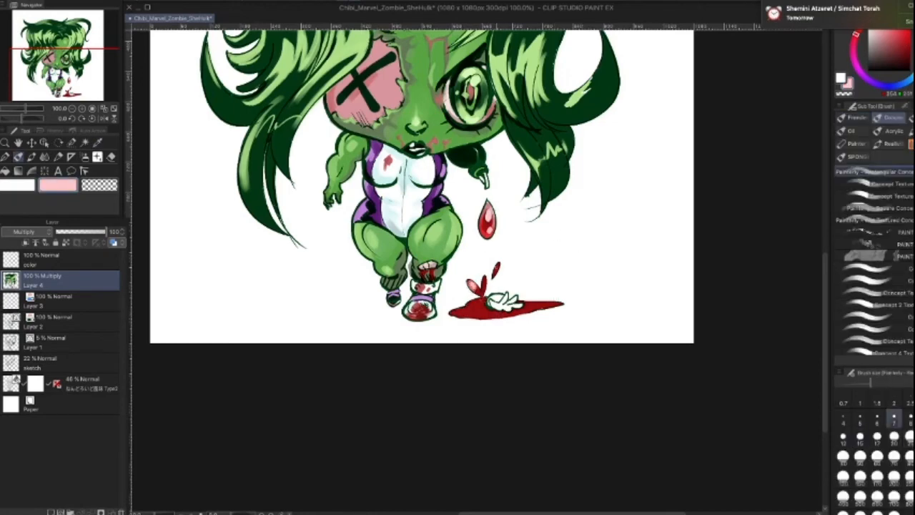
Step: Paint light pink highlight streaks across the near end of the blood puddle, undoing the last stroke
key("]")
key("]")
key("]")
key("]")
key("]")
key("]")
key("[")
key("[")
key("[")
key("[")
key("[")
key("]")
key("]")
key("]")
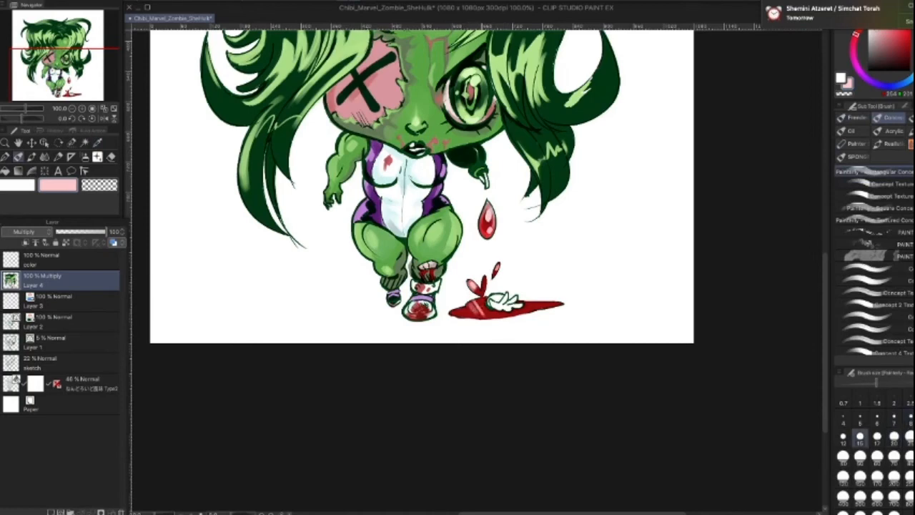
key("[")
key("]")
key("]")
left_click_drag(466, 307, 494, 307)
key("[")
key("super+z")
Step: Shade the blood puddle below the severed hand with dark red sampled from the puddle
left_click(436, 272, "alt")
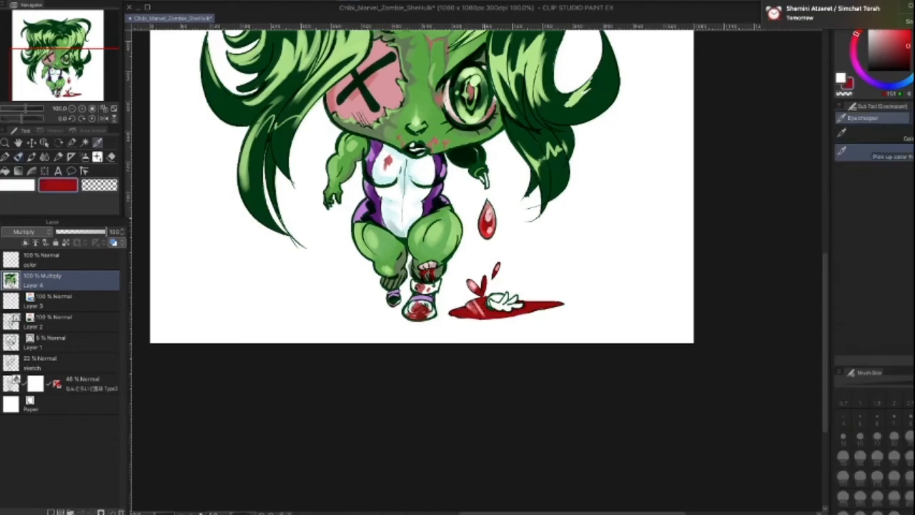
left_click(459, 312, "alt")
left_click_drag(456, 313, 536, 312)
key("[")
key("[")
key("[")
key("[")
key("[")
key("[")
key("]")
Step: Blend the puddle's highlight area with a medium red sampled from its streaks, varying the brush size
left_click(475, 308, "alt")
key("]")
key("]")
key("]")
key("]")
key("]")
key("]")
key("[")
key("[")
key("[")
key("[")
key("[")
key("[")
key("[")
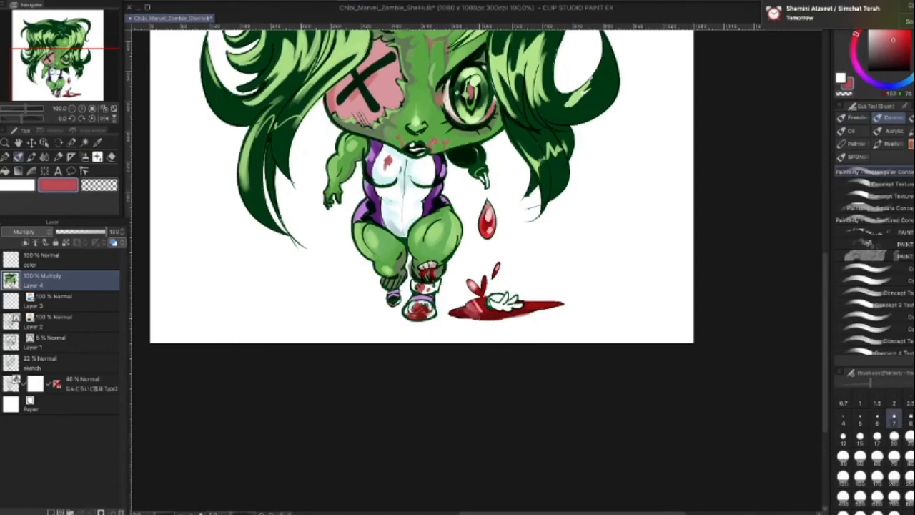
key("]")
key("]")
Step: Add finer streaks to the puddle's highlight with pink sampled from the existing streaks
left_click(474, 308, "alt")
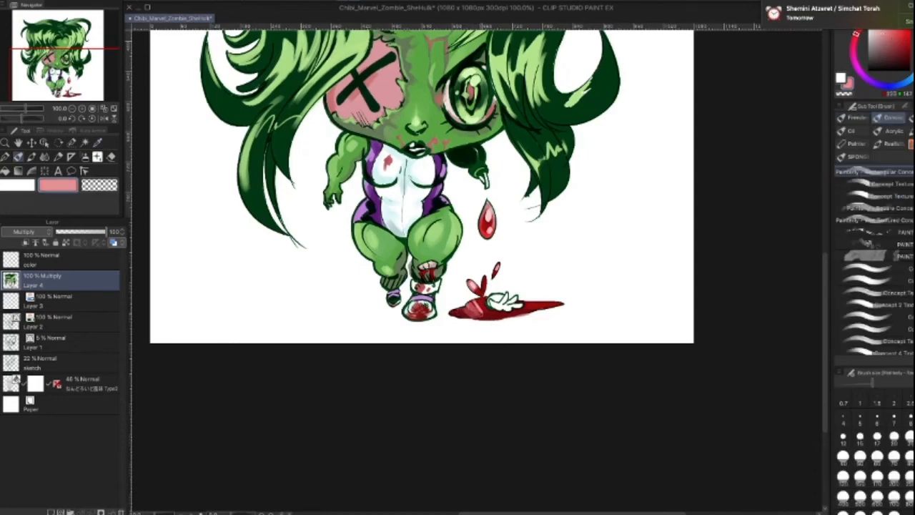
key("[")
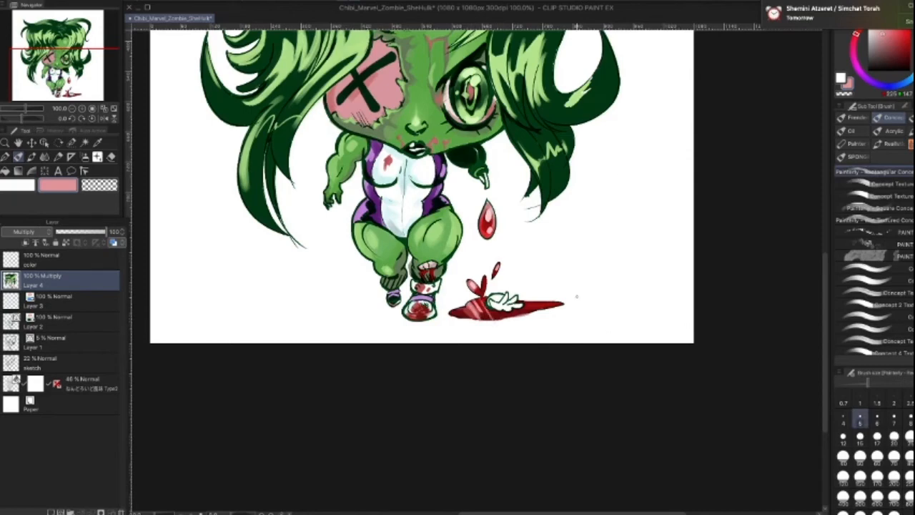
key("alt")
key("]")
key("]")
key("]")
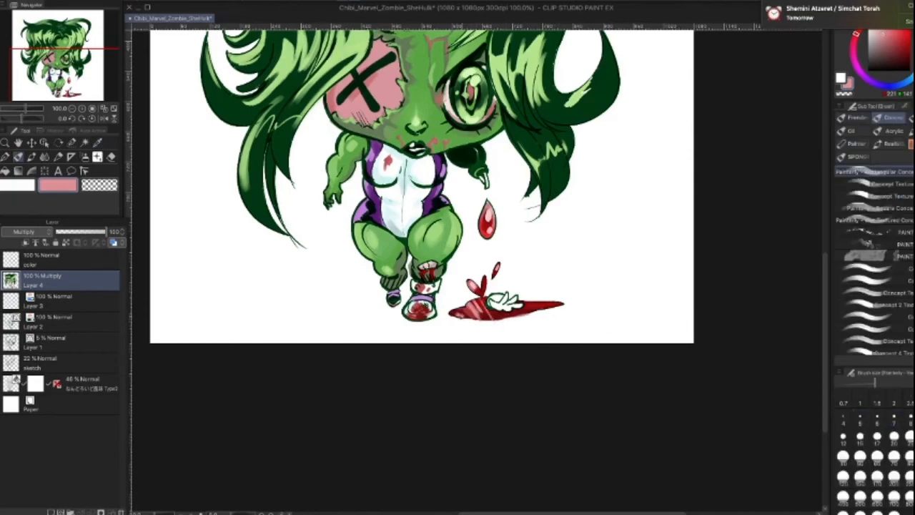
Step: Paint a light pink rim along the puddle's lower edge and trim it with transparent colour
key("alt")
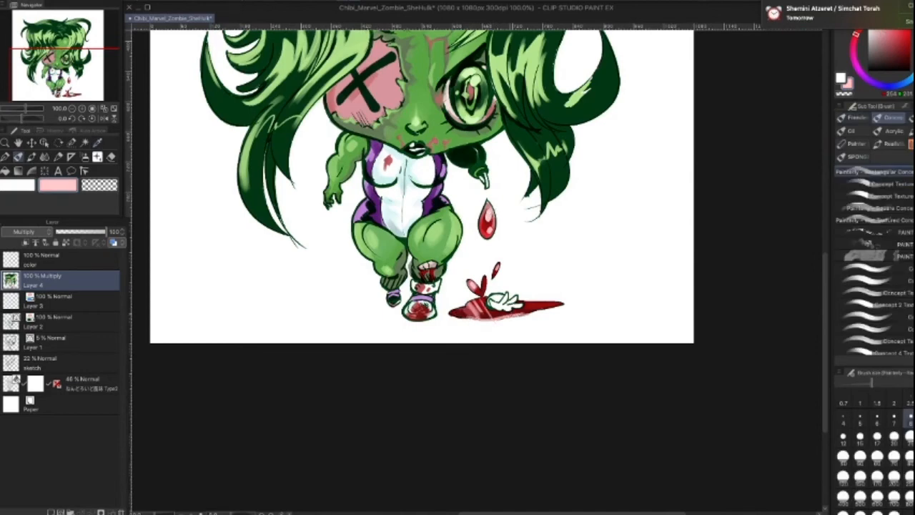
left_click_drag(472, 317, 535, 316)
left_click(113, 179)
key("bracketright")
key("bracketright")
key("bracketright")
key("bracketright")
key("bracketright")
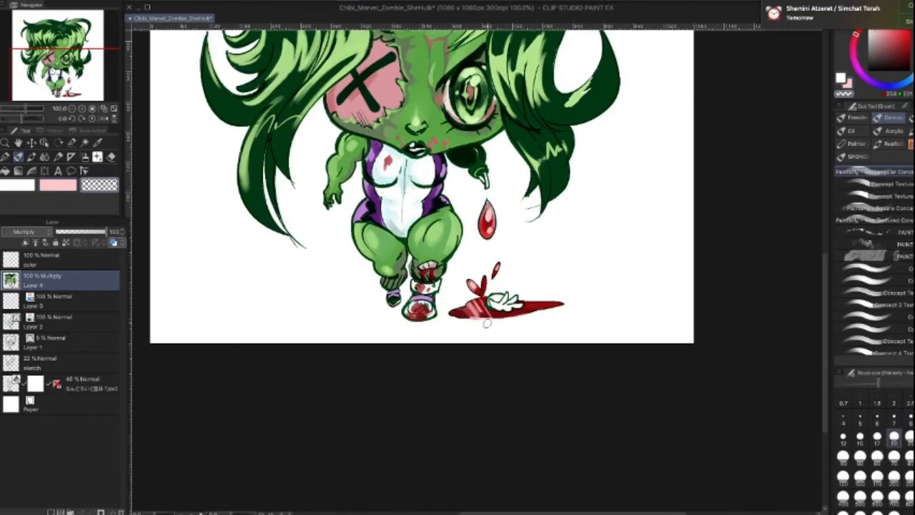
Step: Redraw the thin rim light along the puddle's lower edge with pink sampled from the splash droplet, using brush size 8
left_click(472, 284, "alt")
key("bracketleft")
key("bracketleft")
key("bracketleft")
key("bracketleft")
key("bracketleft")
key("bracketleft")
key("bracketleft")
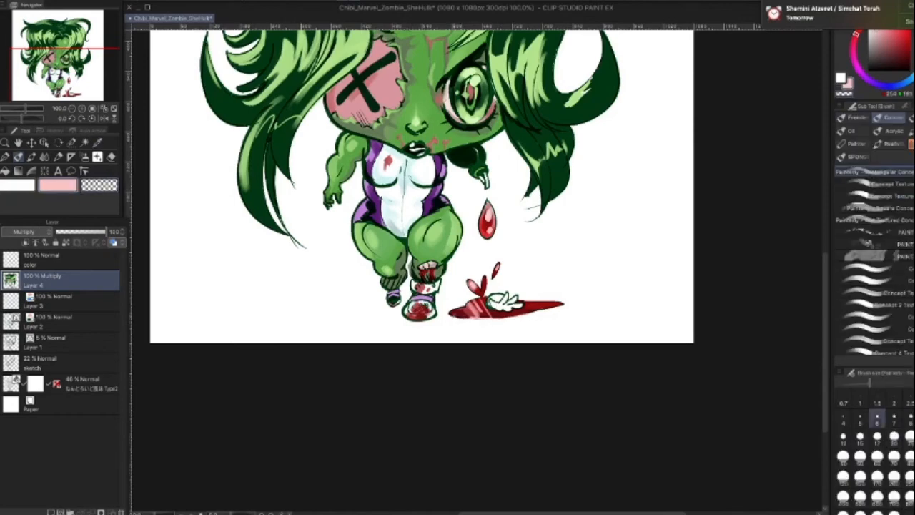
key("bracketright")
key("bracketright")
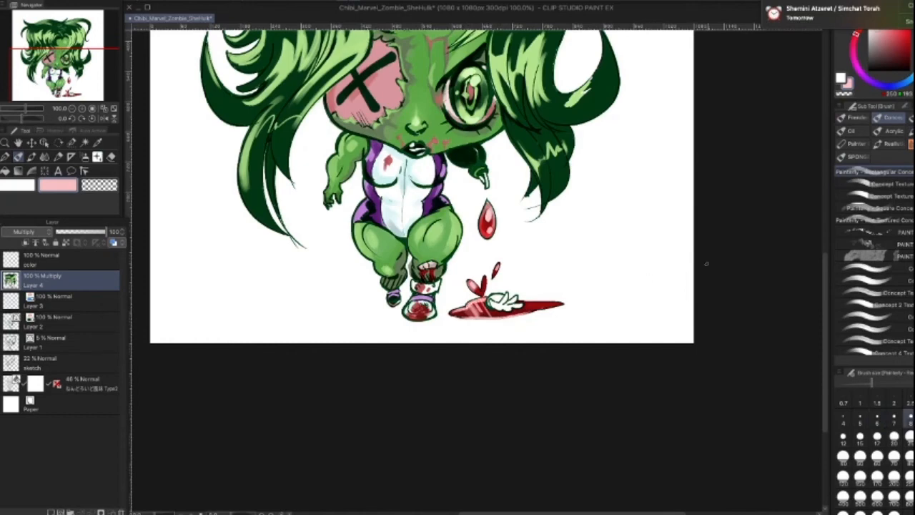
Step: Fill the severed hand and its fingers in the puddle with the mid green sampled from the eye area
key("alt")
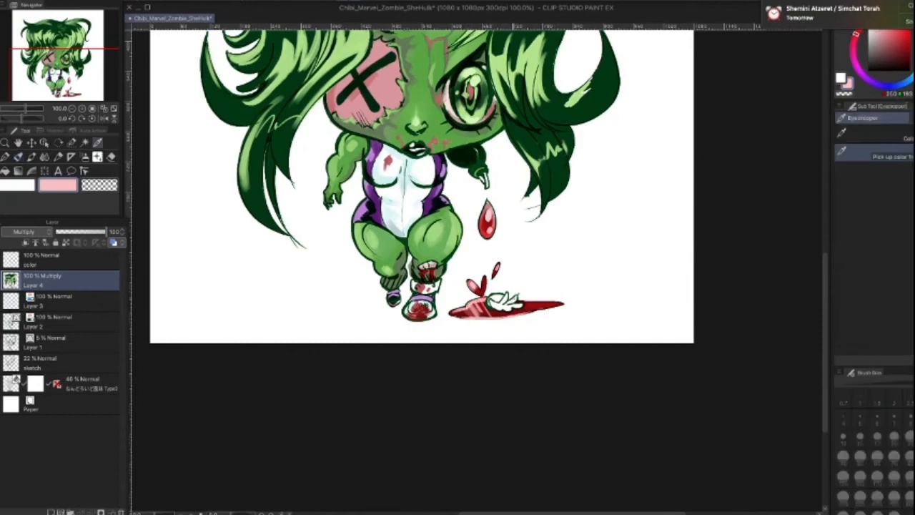
left_click(454, 118, "alt")
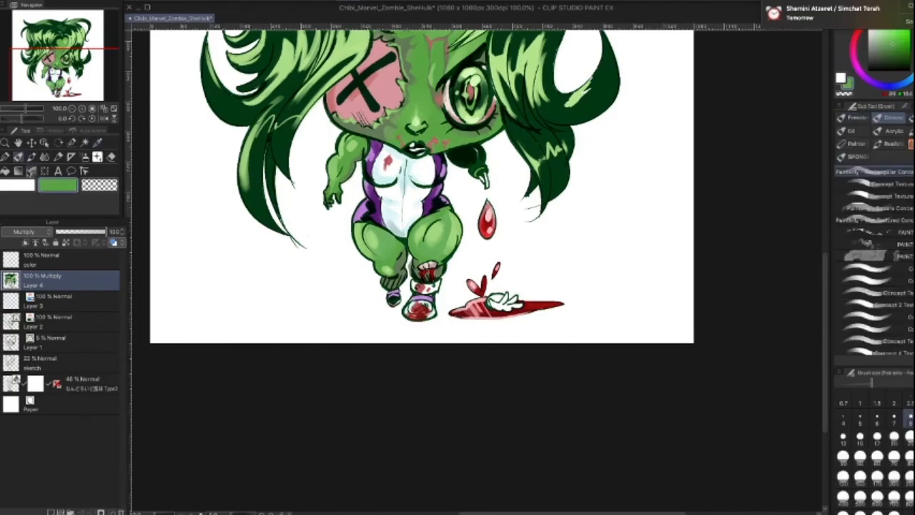
left_click(6, 171)
left_click(502, 299)
left_click(515, 300)
left_click(509, 302)
left_click(492, 302)
Step: Brush light green highlights from the eye onto the severed hand and blend them with greens sampled from the hand
left_click(474, 117, "alt")
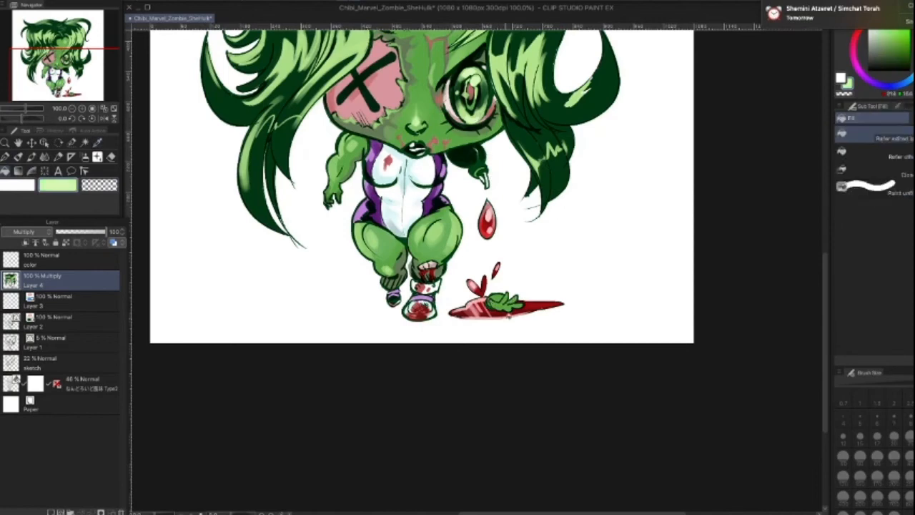
key("p")
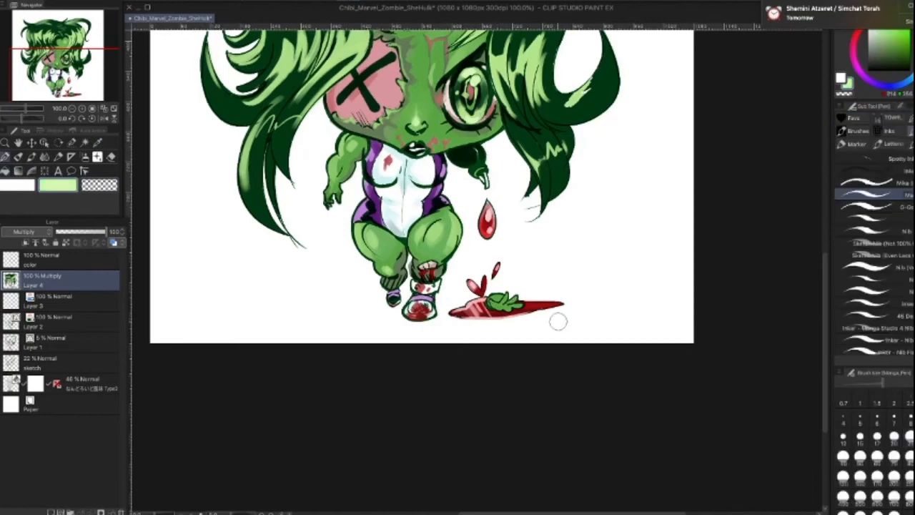
key("b")
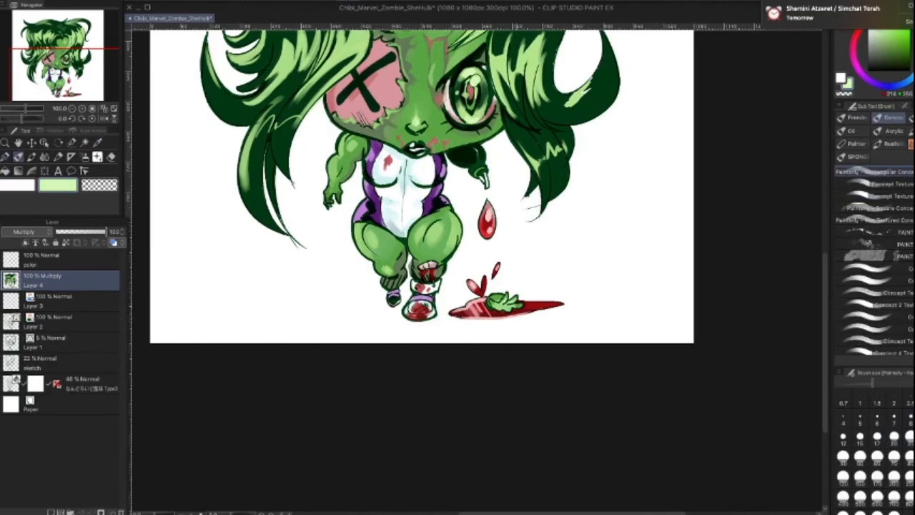
left_click(496, 301, "alt")
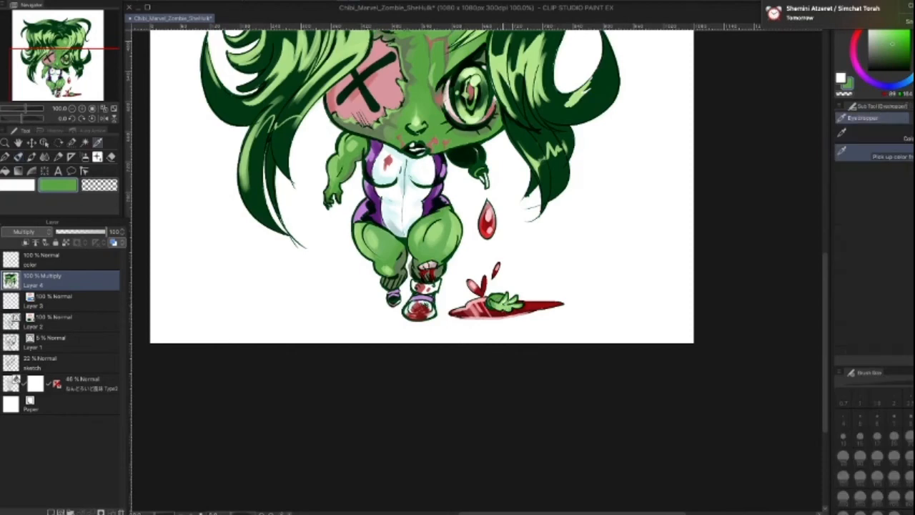
left_click(505, 306, "alt")
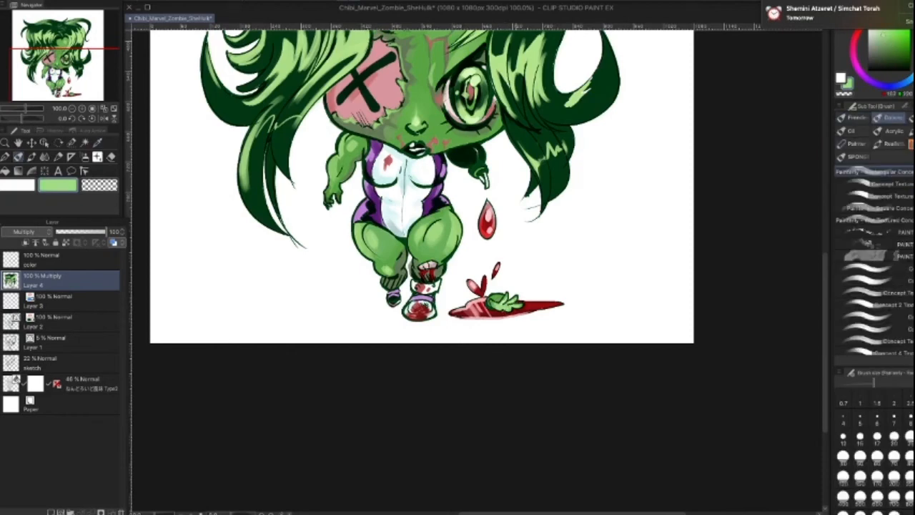
key("alt")
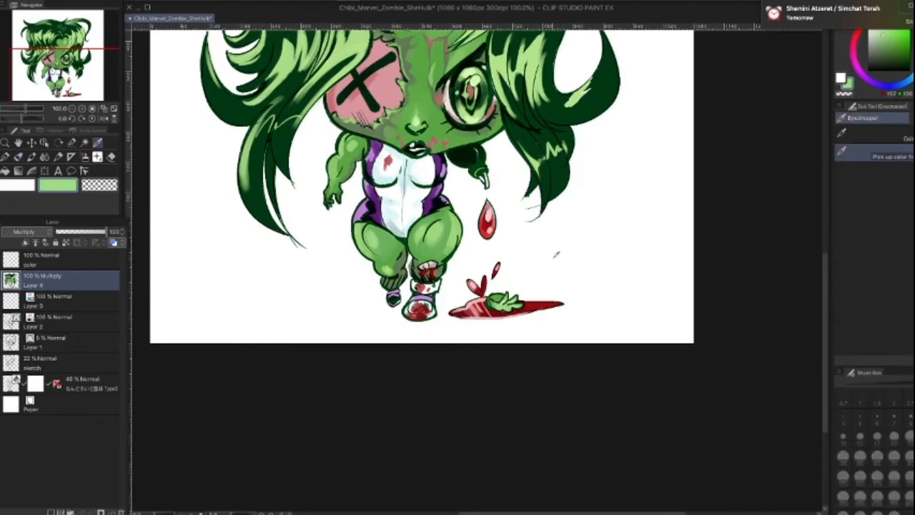
Step: Darken the hair lock beside the crossed-out eye with sampled dark green, redoing the first stroke with a smaller brush
key("space")
mouse_move(576, 259)
left_mouse_down()
mouse_move(572, 361)
mouse_move(594, 383)
left_mouse_up()
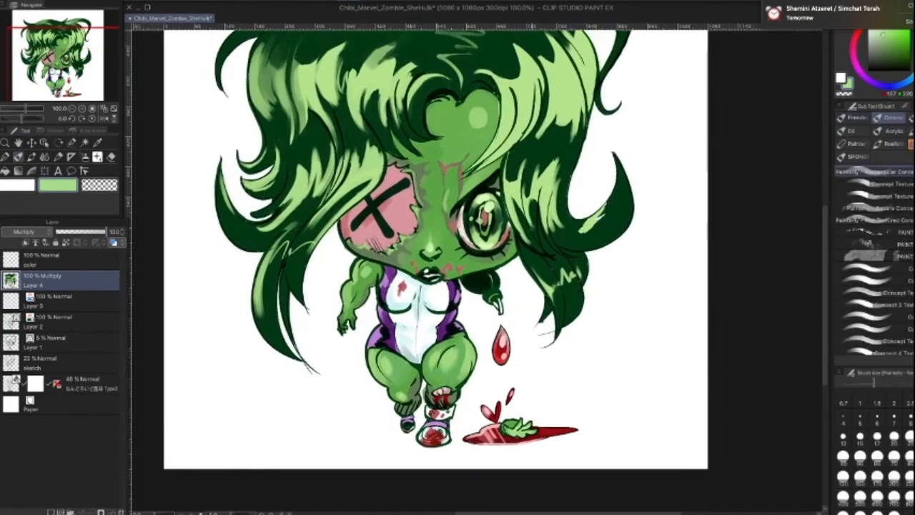
left_click(377, 193, "alt")
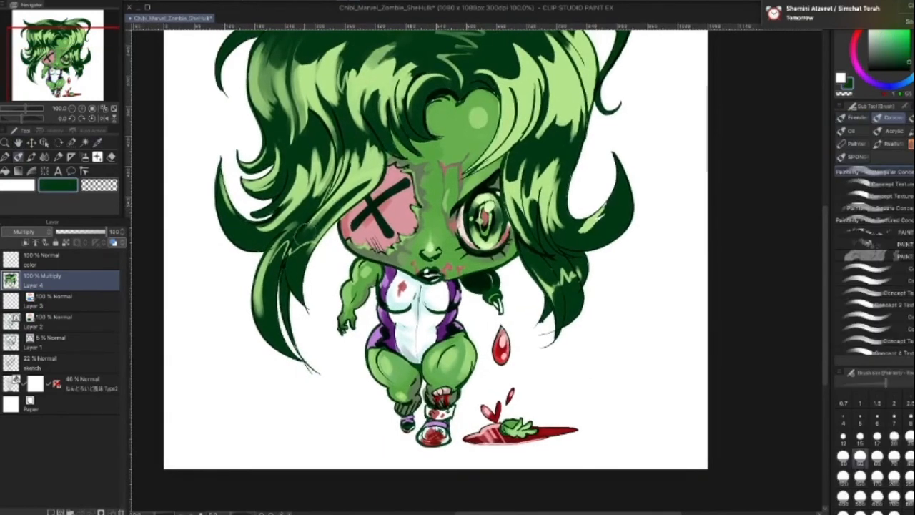
left_click_drag(340, 205, 308, 249)
key("super+z")
key("[")
key("[")
left_click_drag(333, 218, 303, 269)
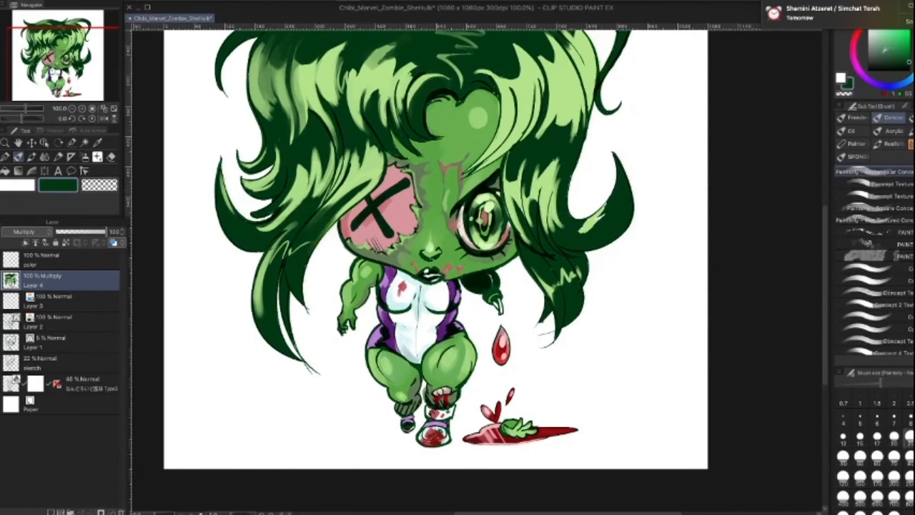
Step: Paint dark green shadows down the long hair lock beneath the crossed-out eye, using colour sampled from the hair
left_click(855, 61)
key("]")
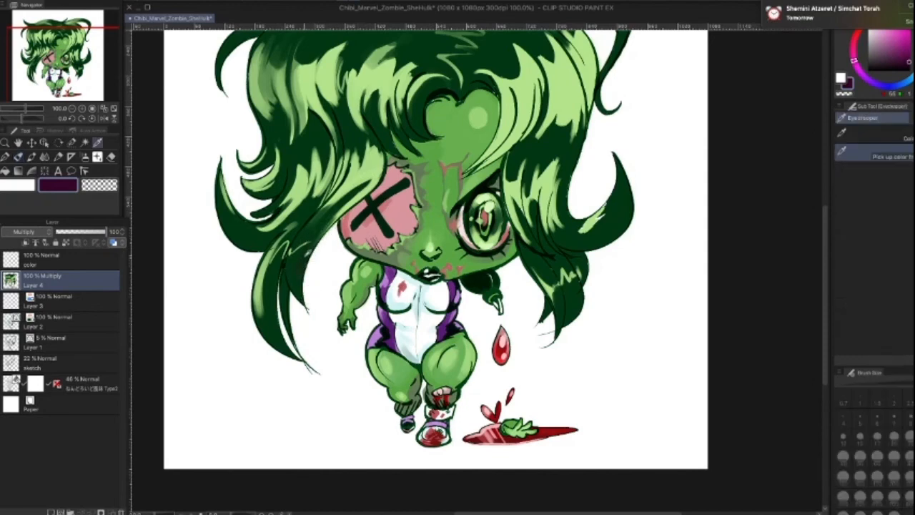
left_click(303, 256, "alt")
left_click_drag(284, 275, 283, 314)
key("]")
key("]")
key("]")
key("]")
left_click_drag(277, 268, 273, 318)
key("[")
key("[")
key("[")
key("[")
key("[")
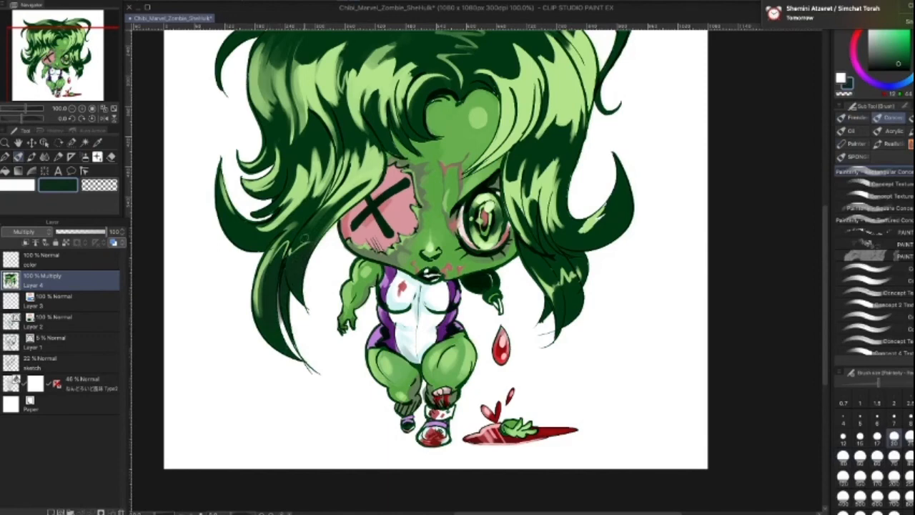
Step: Add thin light green strands to the lower part of the long hair lock, undoing the first stroke
key("c")
key("[")
key("[")
key("[")
key("[")
mouse_move(281, 308)
left_mouse_down()
mouse_move(280, 322)
mouse_move(279, 297)
mouse_move(284, 351)
mouse_move(284, 337)
left_mouse_up()
key("ctrl+z")
left_click(275, 263, "alt")
key("[")
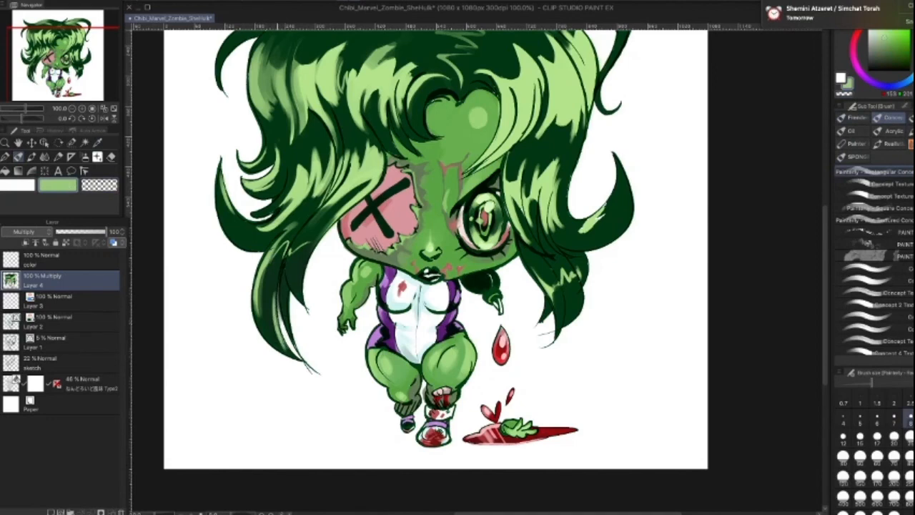
left_click_drag(285, 297, 290, 335)
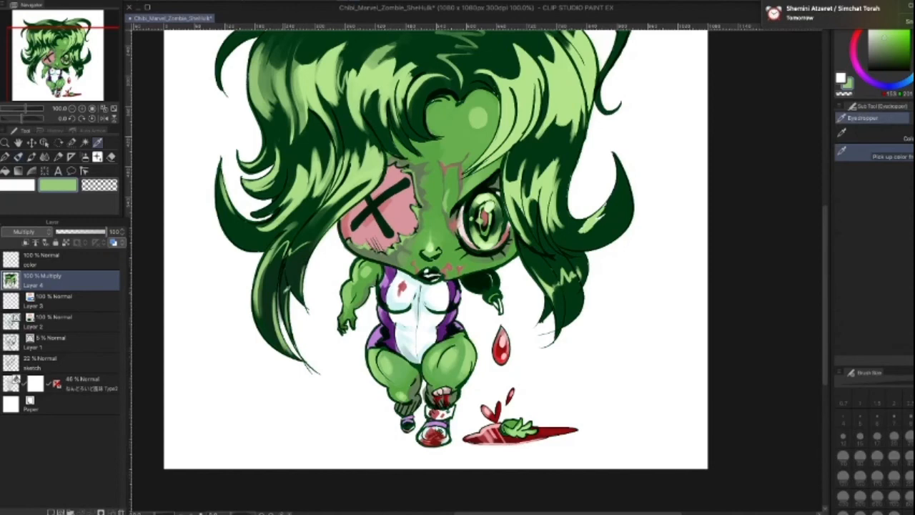
Step: Shift the sampled dark green to a dark violet and start shading the hair lock below the open eye
left_click(296, 278, "alt")
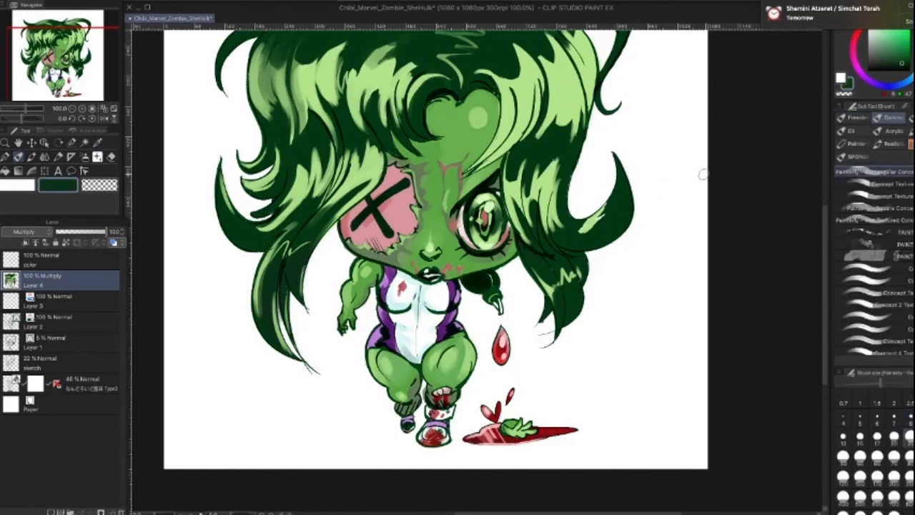
key("i")
key("b")
left_click(869, 80)
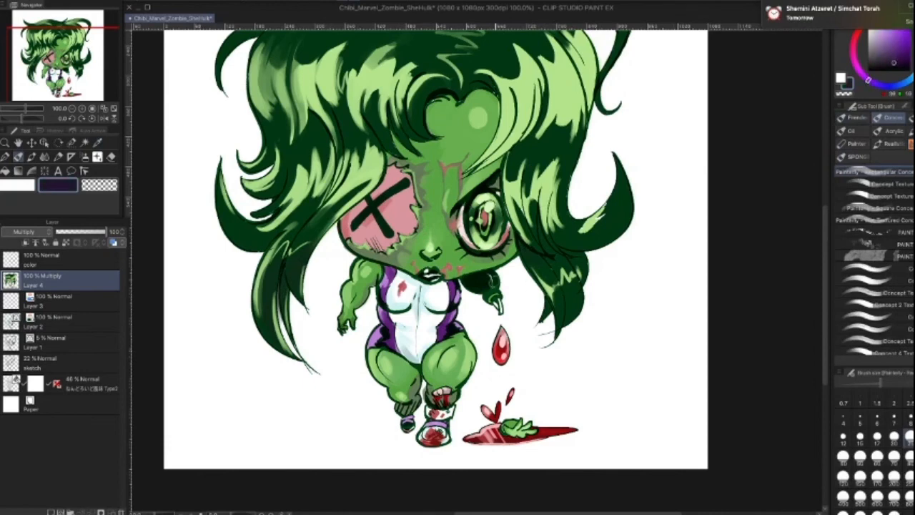
key("[")
left_click_drag(558, 263, 561, 270)
Step: Deepen the shadows in the fringe and the lower hair curls with dark violet, varying the brush size
key("bracketleft")
key("bracketleft")
key("bracketleft")
key("bracketright")
key("bracketright")
key("bracketleft")
key("bracketleft")
key("bracketright")
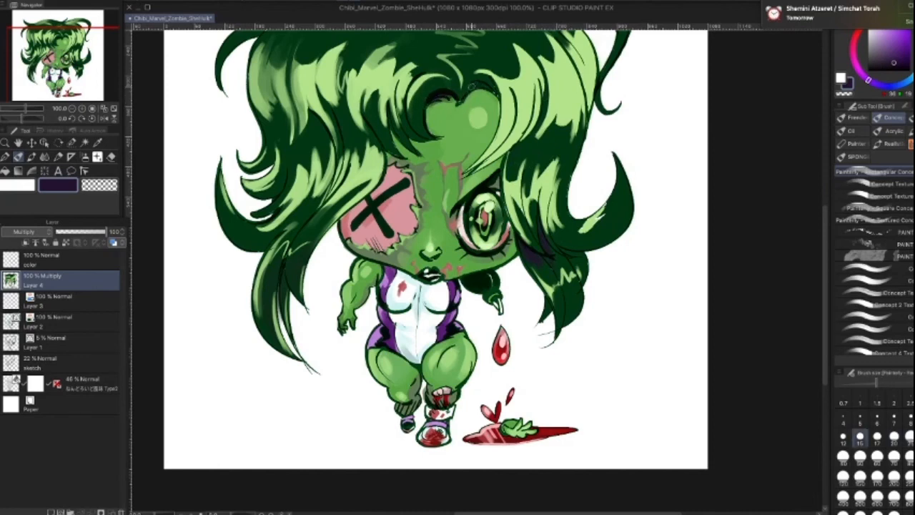
key("bracketright")
key("bracketright")
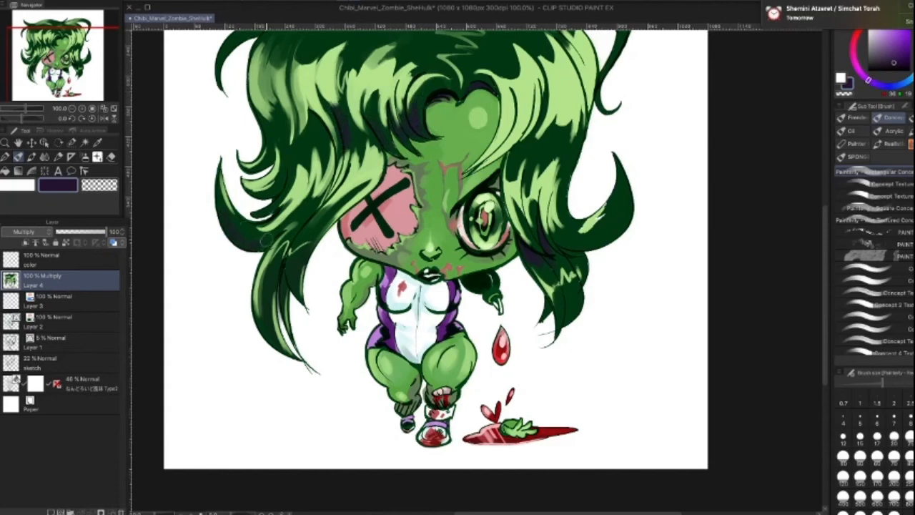
Step: Edge the outer hair curl with light green sampled from it, and trim the edge using transparent colour at brush size 20
left_click(233, 191, "alt")
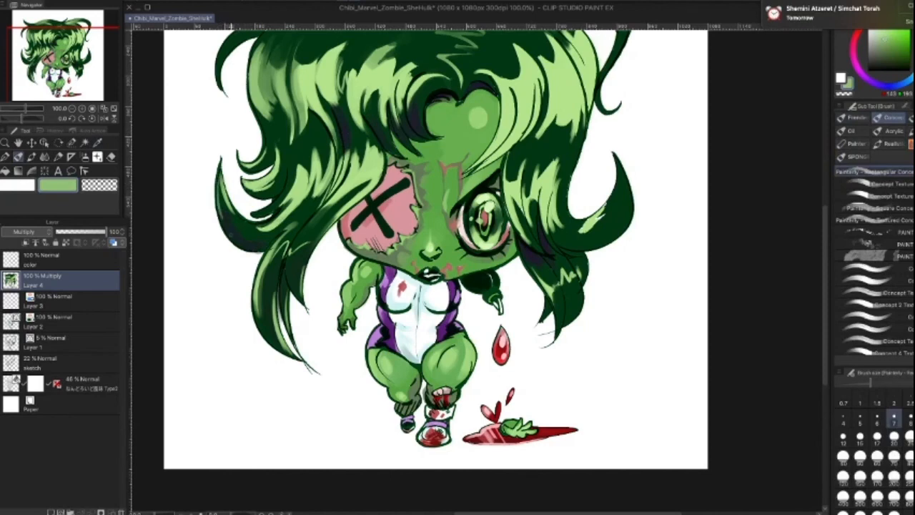
left_click_drag(223, 218, 217, 179)
left_click(99, 185)
left_click(895, 436)
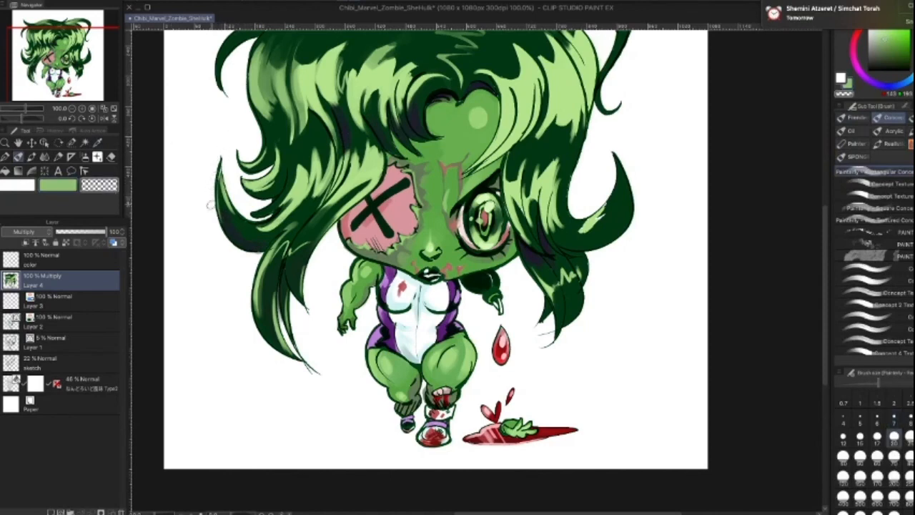
Step: Clean the stray line ends at the tip of the long lower hair lock on the color layer and Layer 2
left_click(67, 260)
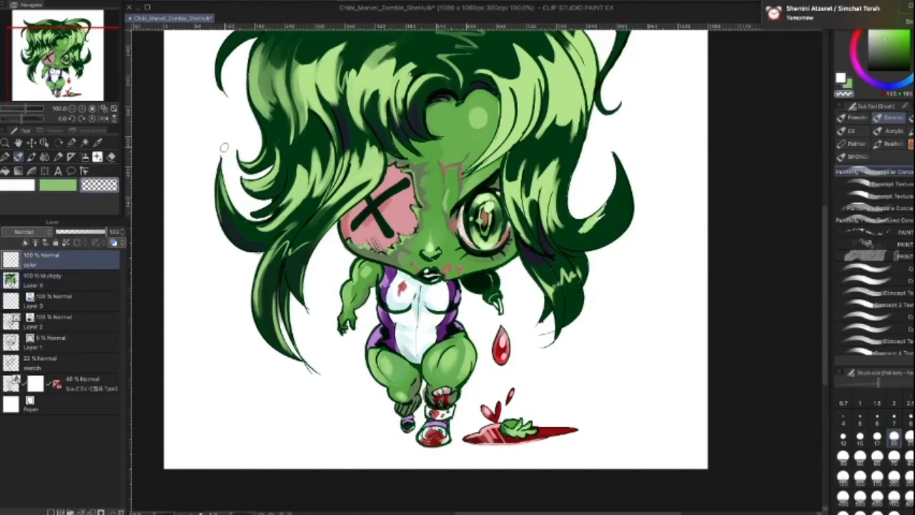
left_click(94, 321)
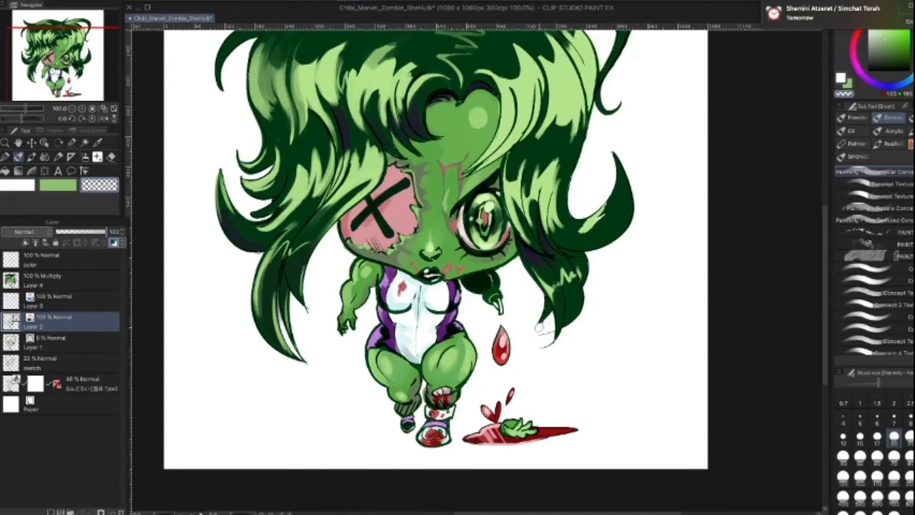
Step: On Layer 4, paint light green highlights sampled from the outer curl beside the open eye, varying the brush size between 8 and 20
left_click(98, 283)
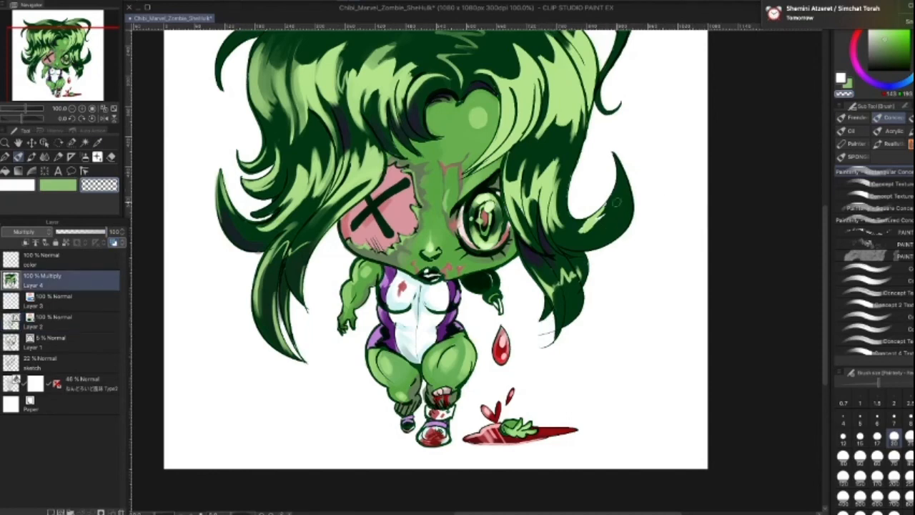
left_click(594, 220, "alt")
key("]")
key("]")
key("[")
key("[")
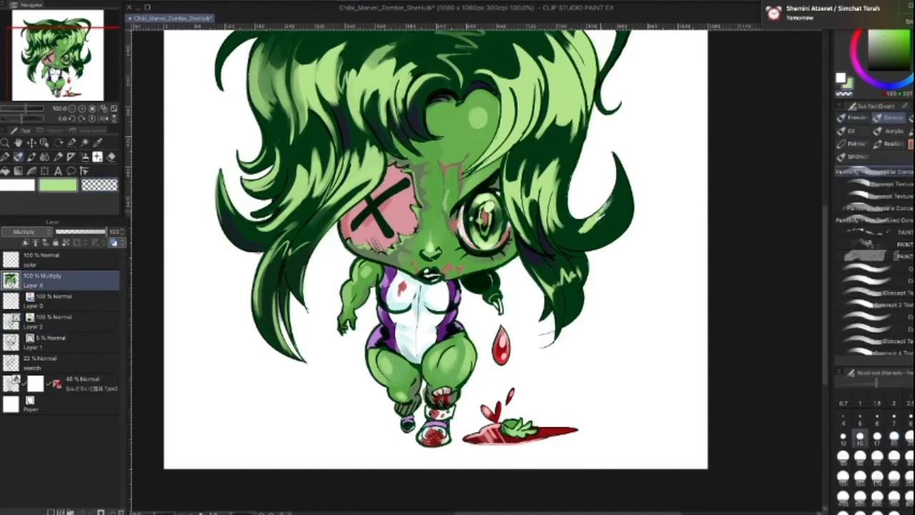
key("[")
key("[")
key("[")
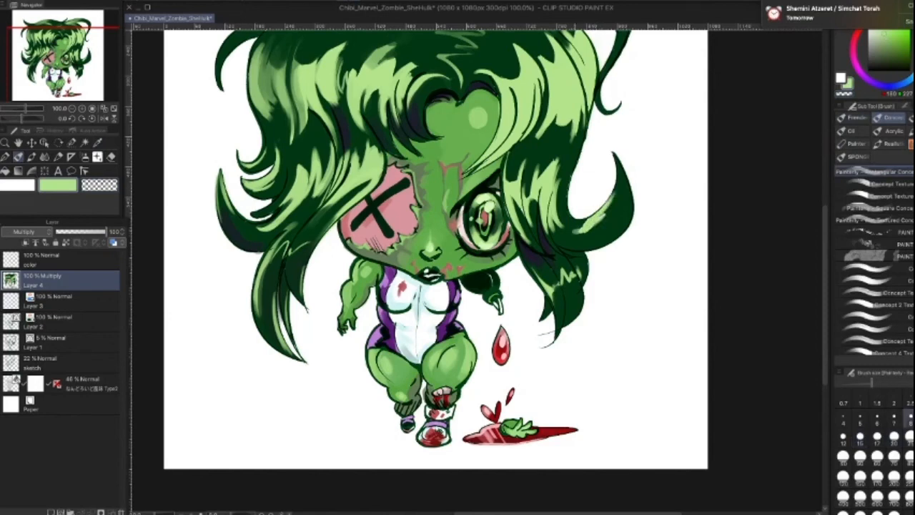
key("]")
key("]")
key("]")
key("]")
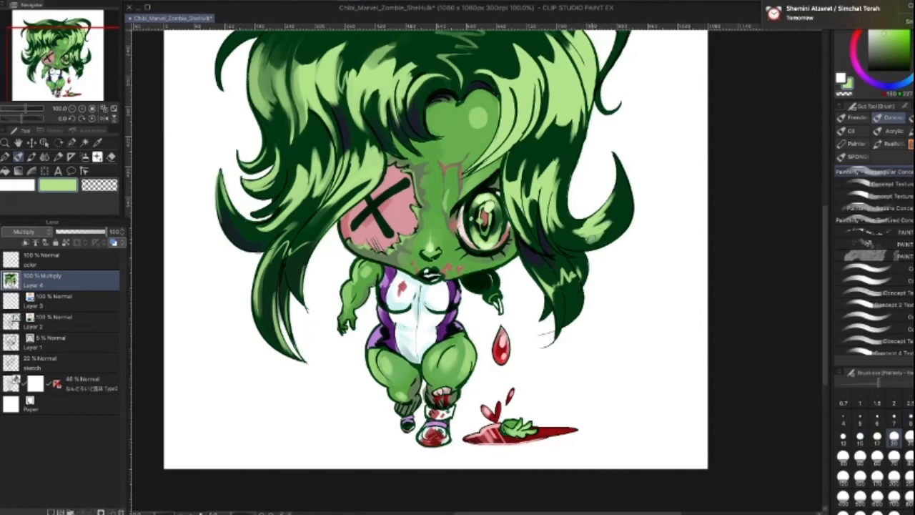
Step: Add a thin light green highlight along the lower edge of the outer curl beside the open eye
key("[")
key("[")
key("[")
key("[")
key("[")
key("[")
left_click_drag(570, 248, 605, 237)
key("]")
key("]")
key("]")
key("]")
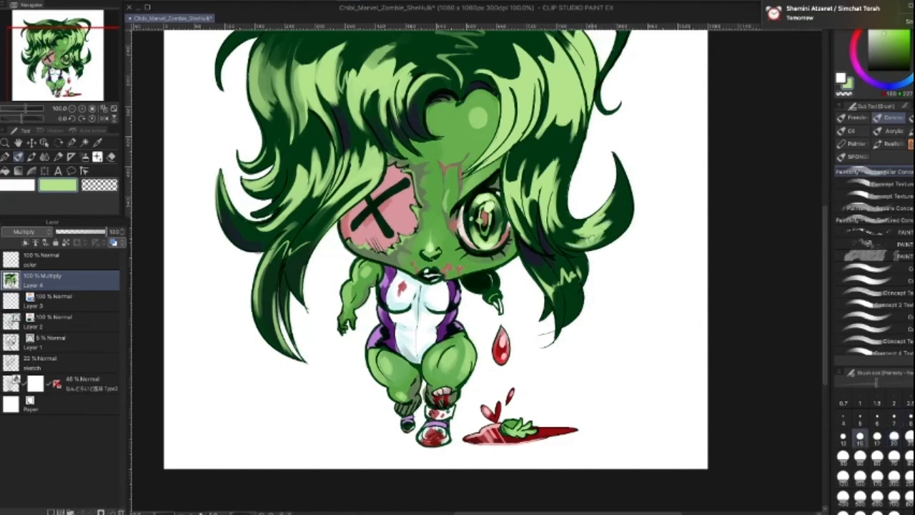
Step: Refine the strands above the outer curl with sampled light and dark green, using brush sizes around 8 to 15
key("bracketleft")
key("bracketleft")
key("bracketleft")
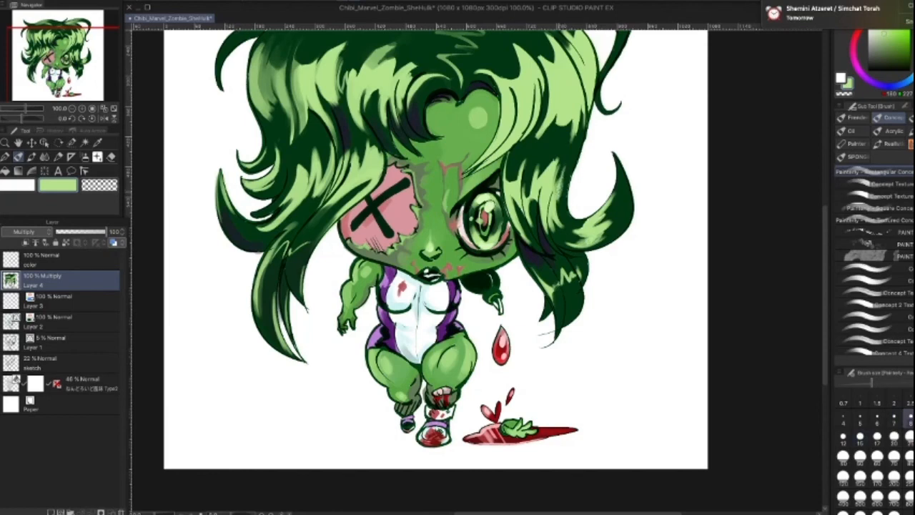
key("bracketright")
key("bracketright")
key("bracketright")
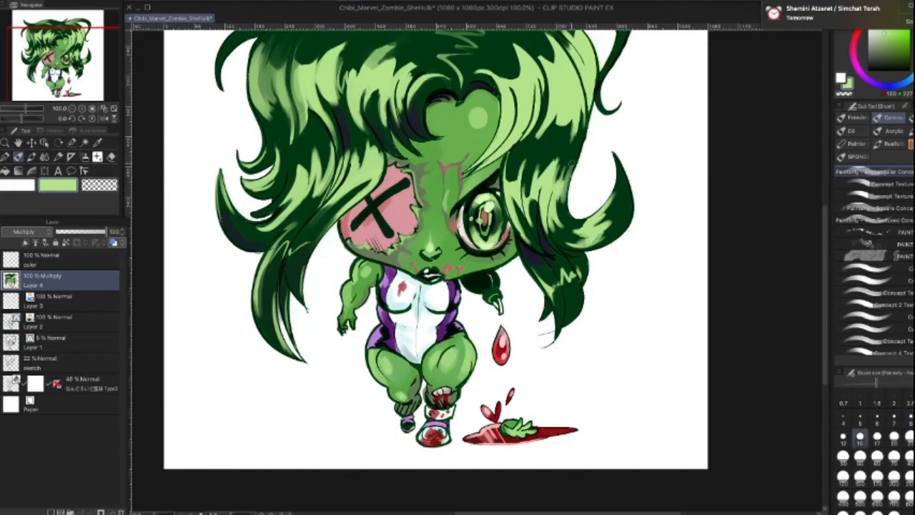
key("bracketleft")
left_click(572, 217, "alt")
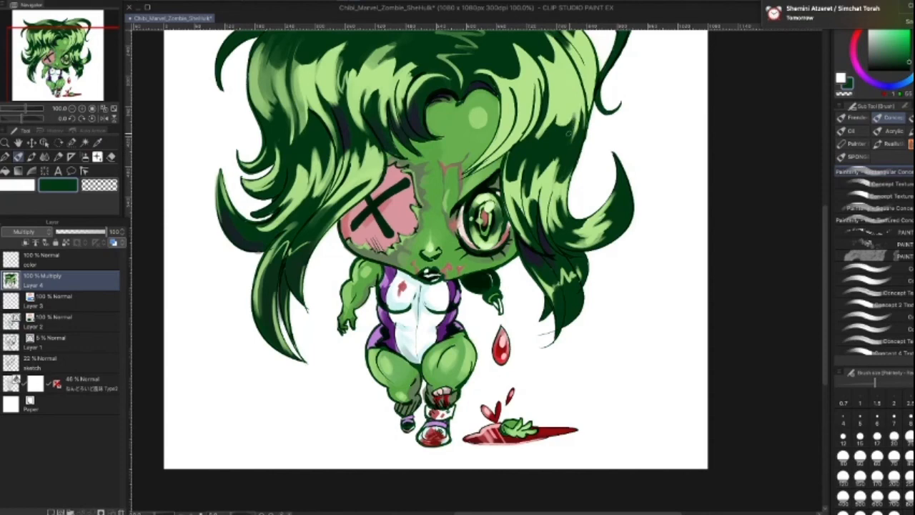
left_click(563, 64, "alt")
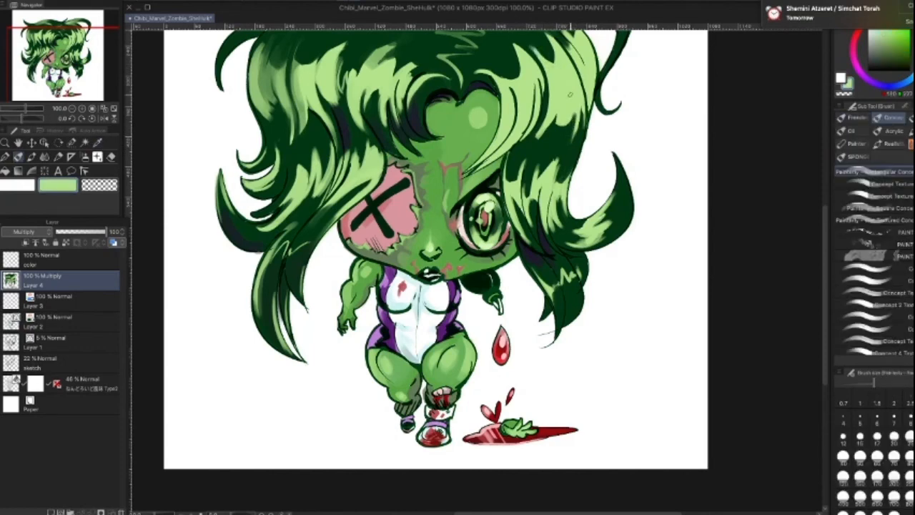
Step: Touch up the shadows at the crown and above the crossed-out eye with sampled dark green and dark blue, adjusting the brush size
left_click(412, 55, "alt")
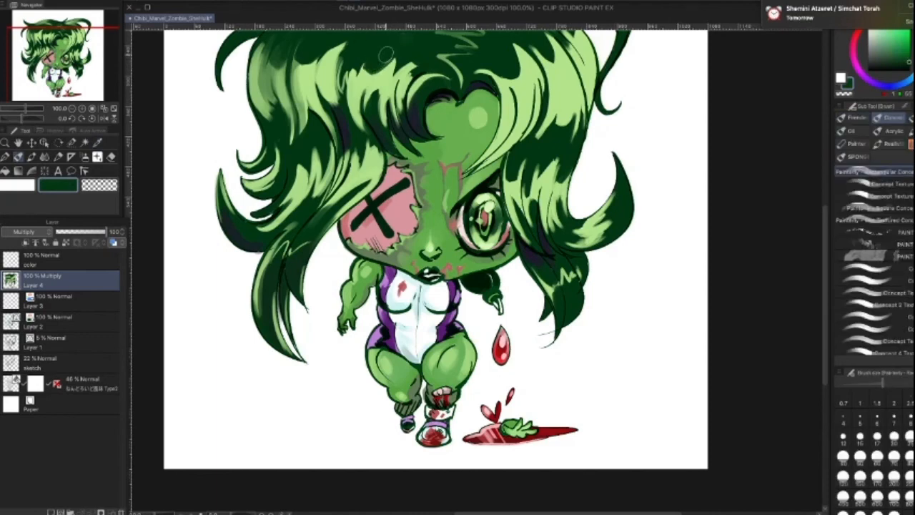
key("[")
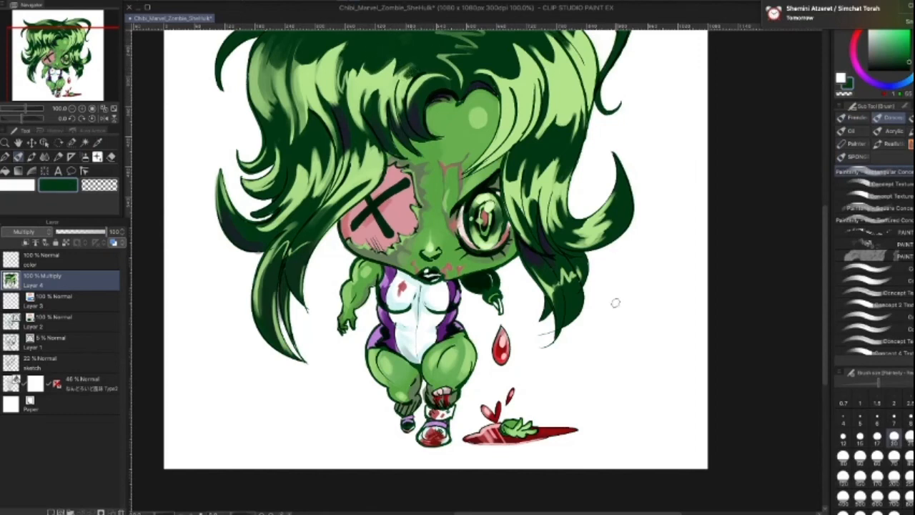
left_click(419, 171, "alt")
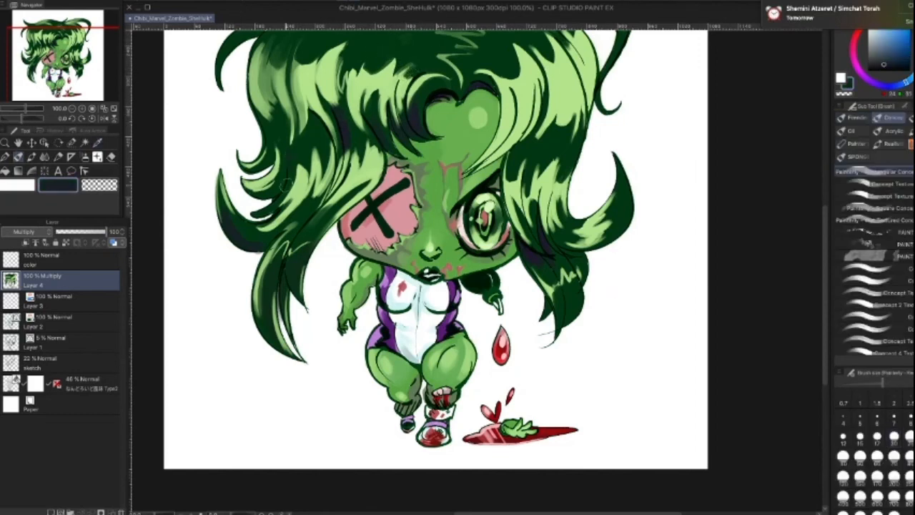
left_click(342, 109, "alt")
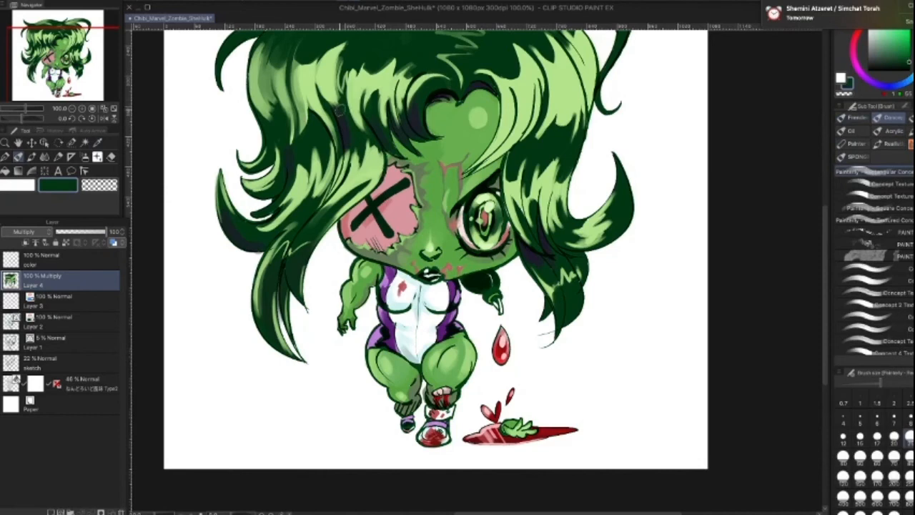
left_click(292, 146, "alt")
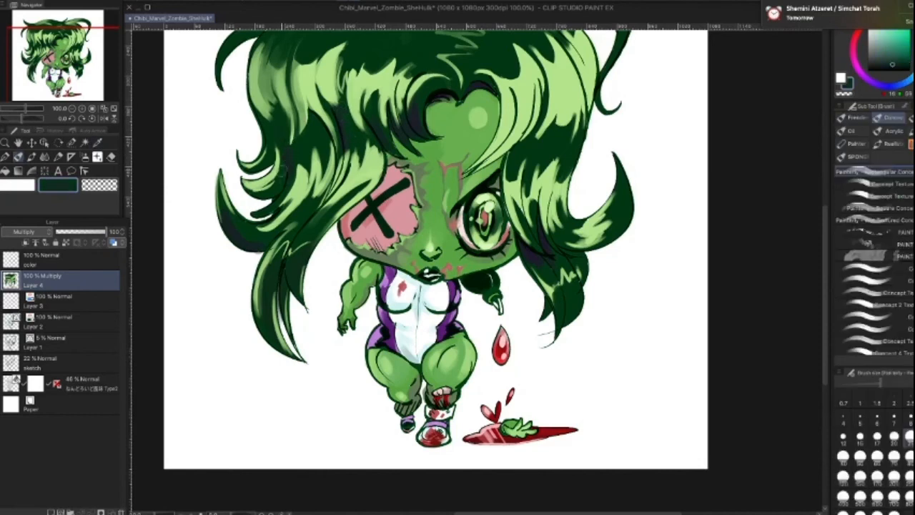
key("bracketleft")
key("bracketleft")
key("bracketleft")
left_click(293, 153, "alt")
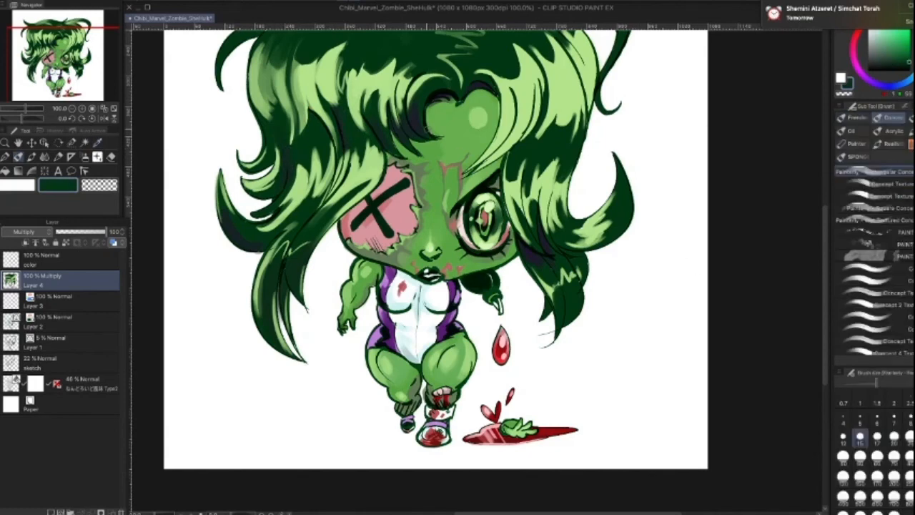
Step: Paint dark violet strands of back hair between the crossed-out eye's cheek and the long lock at brush size 20
left_click(325, 241, "alt")
key("bracketright")
key("bracketright")
left_click_drag(334, 228, 309, 296)
mouse_move(336, 234)
left_mouse_down()
mouse_move(313, 287)
mouse_move(319, 266)
mouse_move(321, 280)
left_mouse_up()
mouse_move(324, 244)
left_mouse_down()
mouse_move(302, 296)
mouse_move(316, 313)
left_mouse_up()
mouse_move(340, 240)
left_mouse_down()
mouse_move(344, 256)
mouse_move(352, 254)
mouse_move(342, 254)
left_mouse_up()
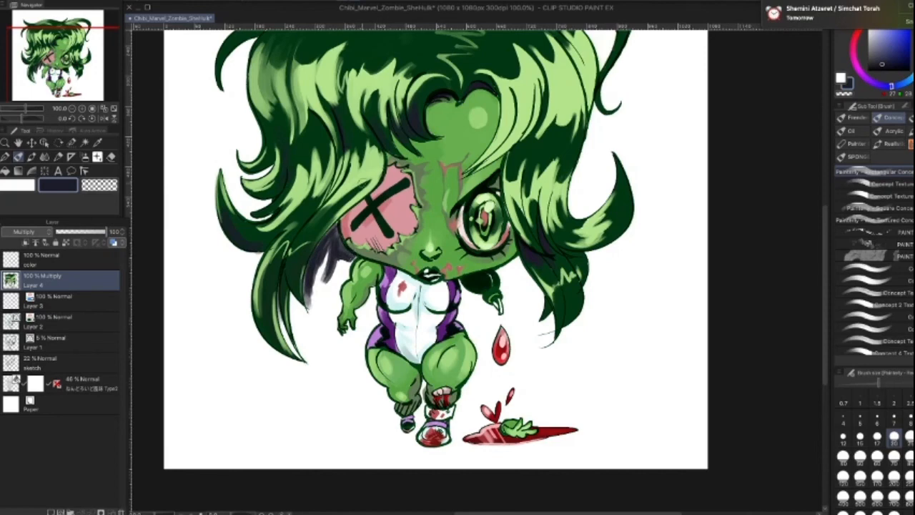
Step: Paint sampled dark green over the new back-hair strands and trim their tips with transparent colour
left_click(363, 183, "alt")
left_click(326, 243, "alt")
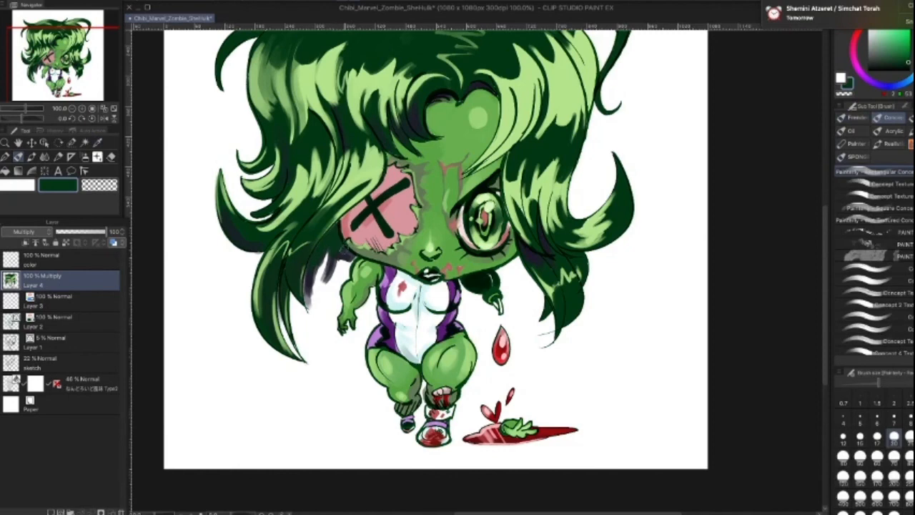
key("c")
left_click_drag(315, 289, 317, 309)
key("[")
left_click(333, 271, "alt")
key("]")
Step: Paint dark green back-hair strands below the open eye, undoing and redrawing the unsatisfactory strokes
mouse_move(510, 266)
left_mouse_down()
mouse_move(521, 288)
mouse_move(516, 261)
mouse_move(535, 308)
left_mouse_up()
key("[")
key("]")
key("super+z")
left_click_drag(516, 262, 535, 304)
key("[")
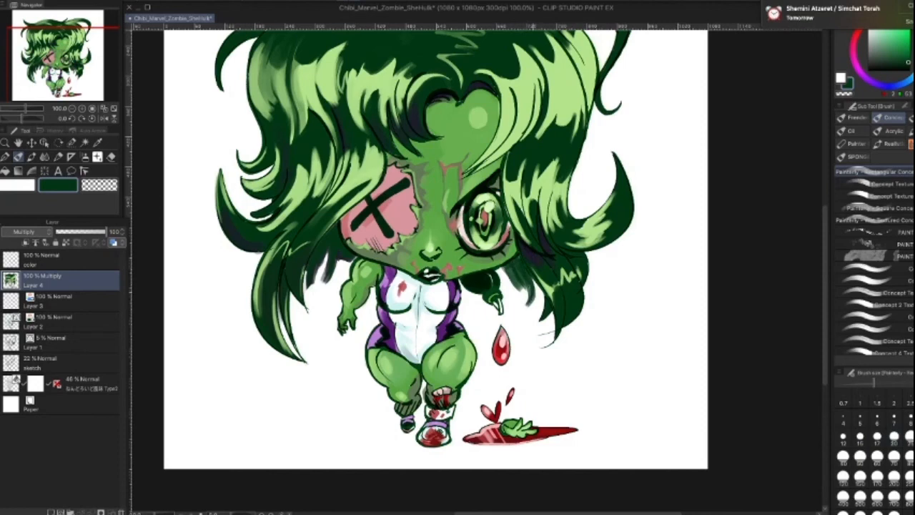
left_click_drag(506, 267, 519, 304)
key("ctrl+z")
left_click_drag(505, 269, 512, 295)
key("]")
key("]")
Step: Refine the hair strands beneath the open eye with dark green, varying the brush size between 7 and 15
key("bracketleft")
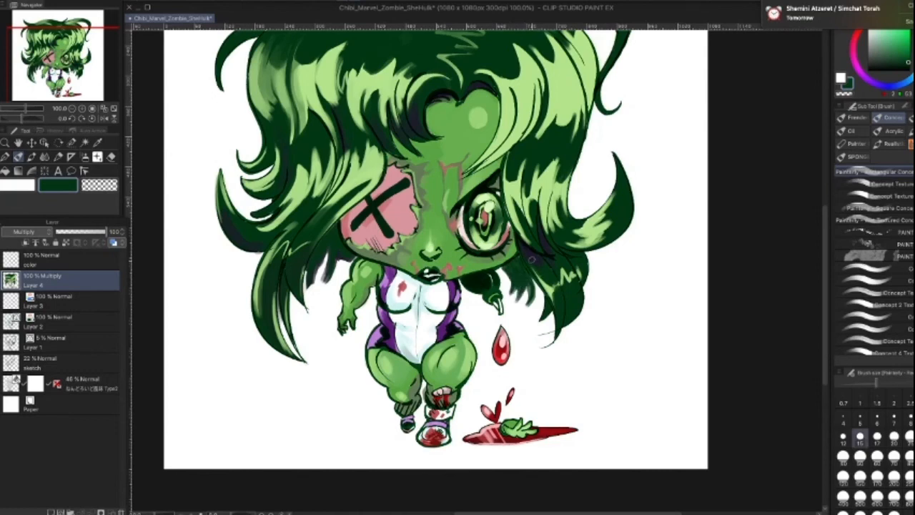
key("bracketleft")
key("bracketleft")
key("bracketleft")
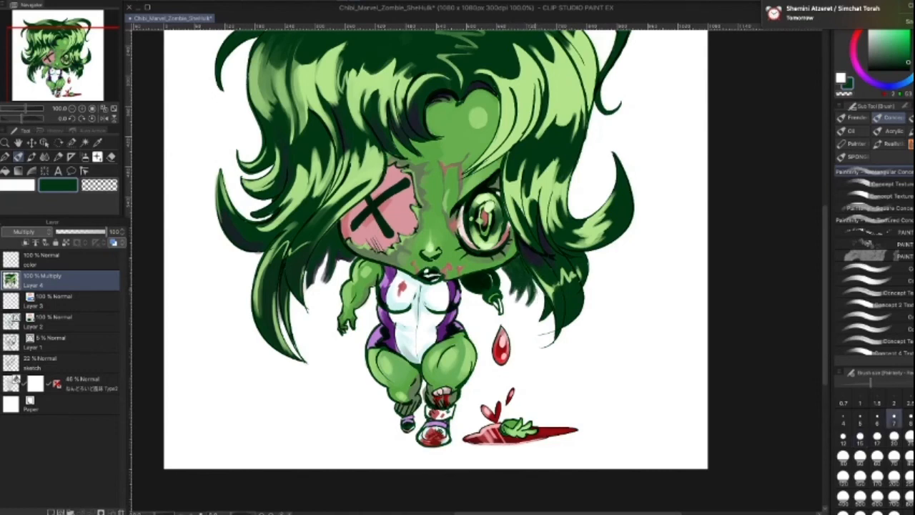
key("bracketright")
key("bracketright")
key("bracketright")
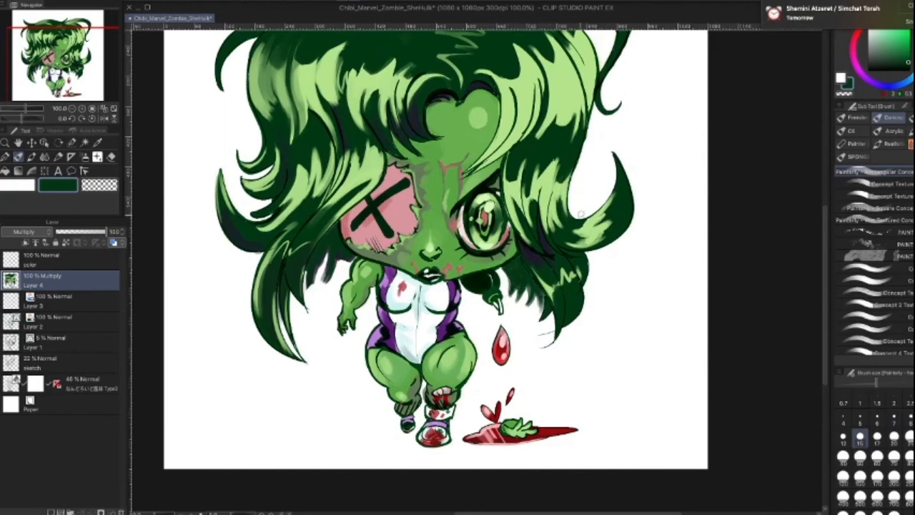
Step: Add fine light green strands, sampled from the outer curl, to the back hair beside the crossed-out eye at brush size 6
left_click(585, 198, "alt")
key("bracketleft")
key("bracketleft")
key("bracketleft")
key("bracketleft")
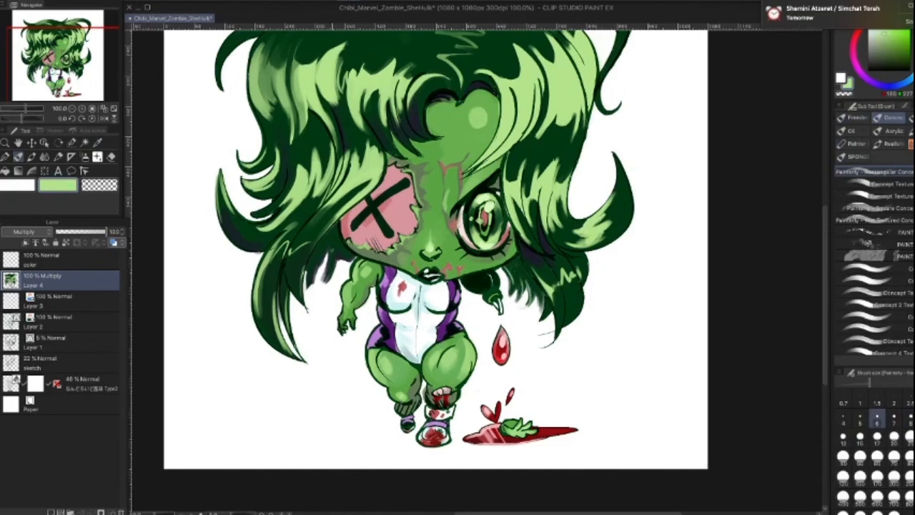
left_click_drag(335, 233, 327, 267)
key("i")
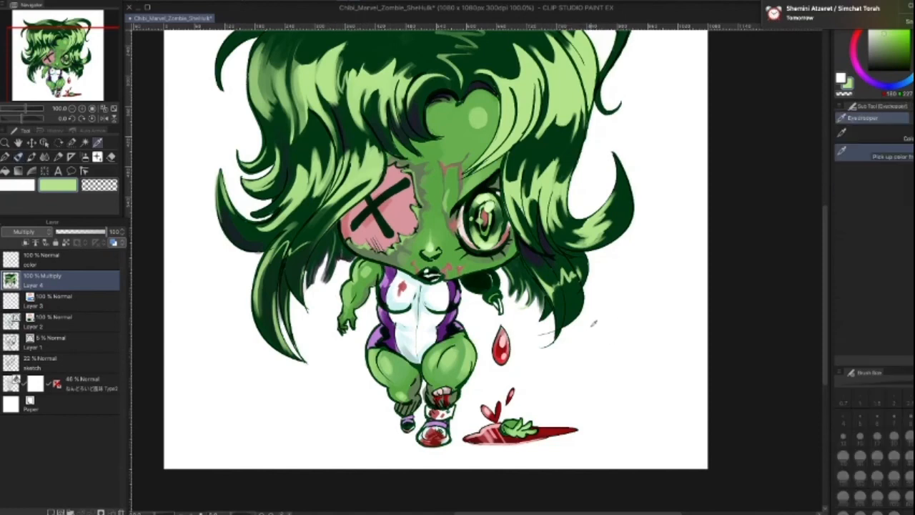
Step: On the color layer, refine the light green fringe strands above the open eye with progressively smaller brushes, ending at size 6
left_click_drag(644, 261, 617, 375)
key("alt")
key("]")
key("]")
left_click(93, 261)
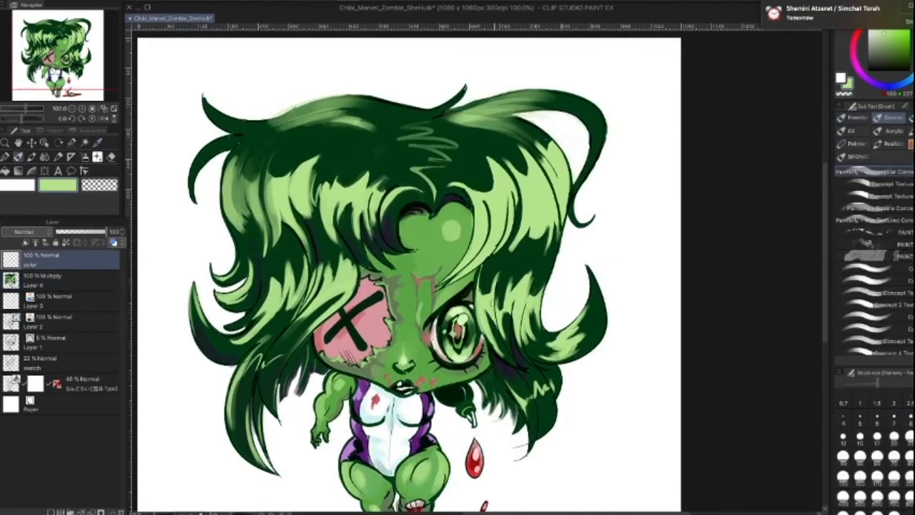
key("[")
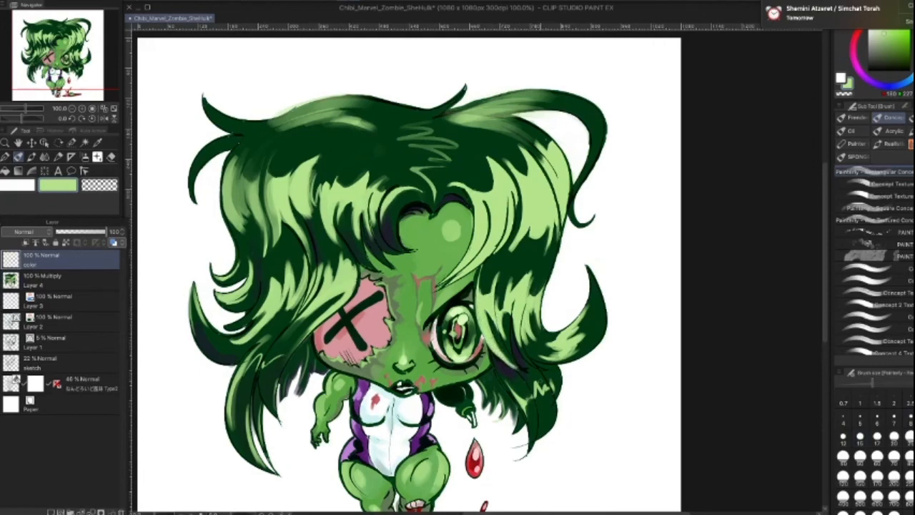
key("[")
key("[")
key("[")
key("[")
key("[")
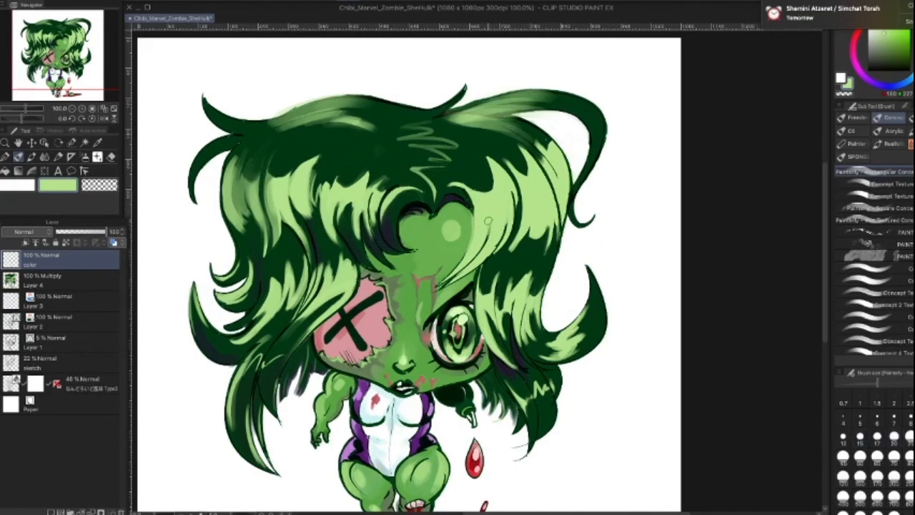
key("[")
key("[")
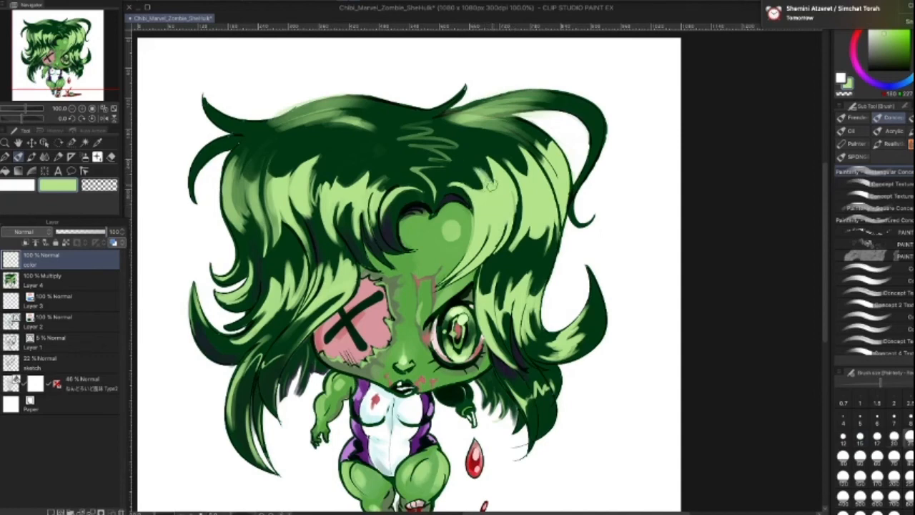
key("[")
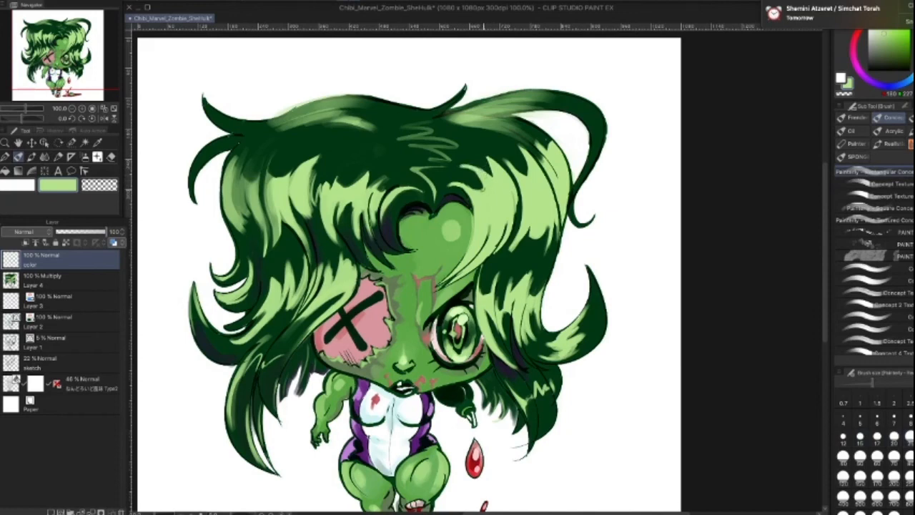
left_click(878, 418)
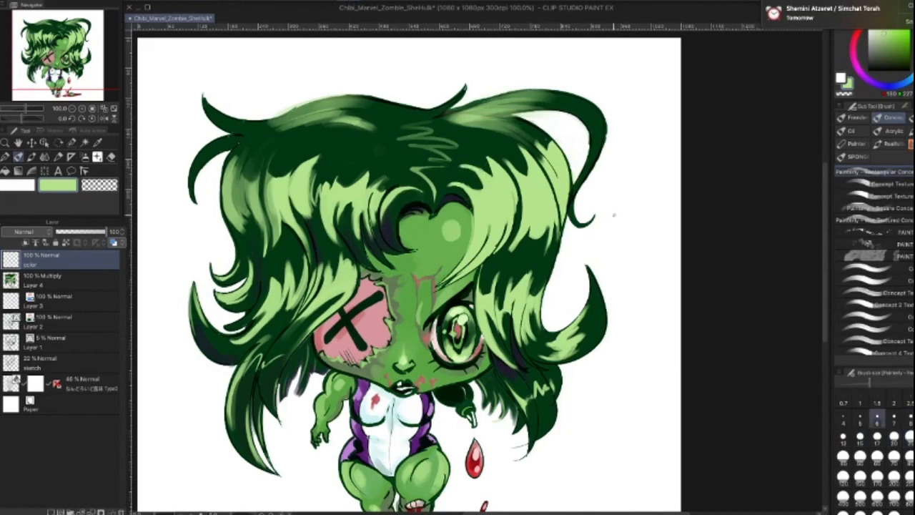
Step: Touch up the hair shadows around the fringe with dark green sampled above it at brush size 20
left_click(490, 154, "alt")
key("]")
key("]")
key("]")
key("]")
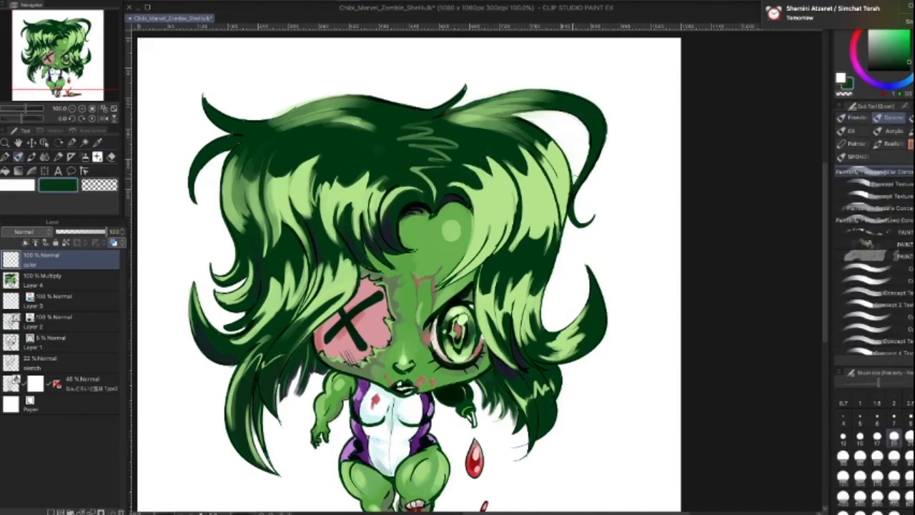
Step: Highlight the small upper curl above the crossed-out eye's side with sampled light green at brush size 15
left_click(562, 173, "alt")
key("[")
key("[")
left_click_drag(197, 164, 235, 141)
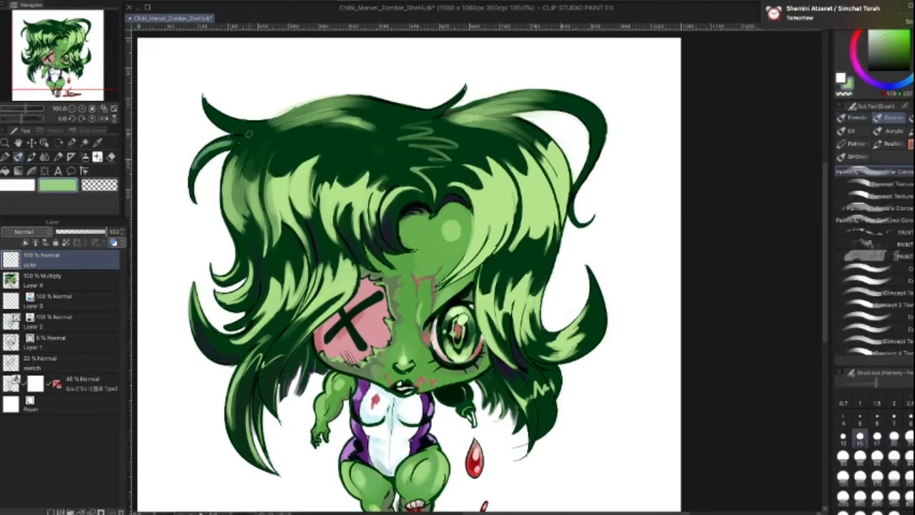
key("bracketleft")
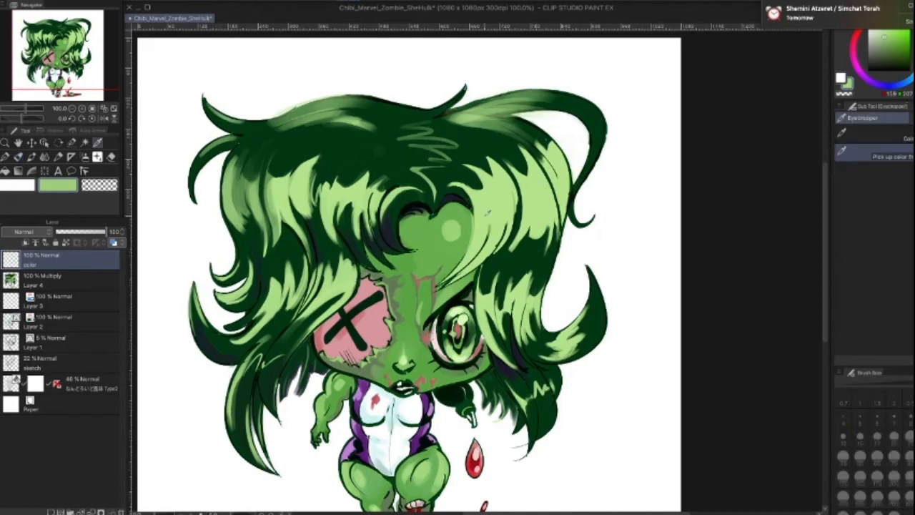
Step: Refine the fringe's inner edge beside the forehead with sampled dark navy at brush size 6 and light green sampled from the strands
left_click(465, 203, "alt")
key("bracketleft")
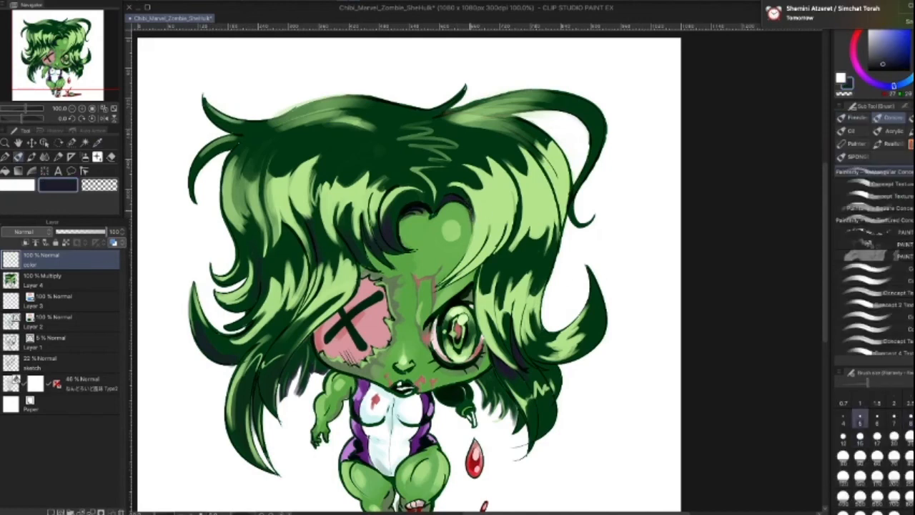
key("bracketright")
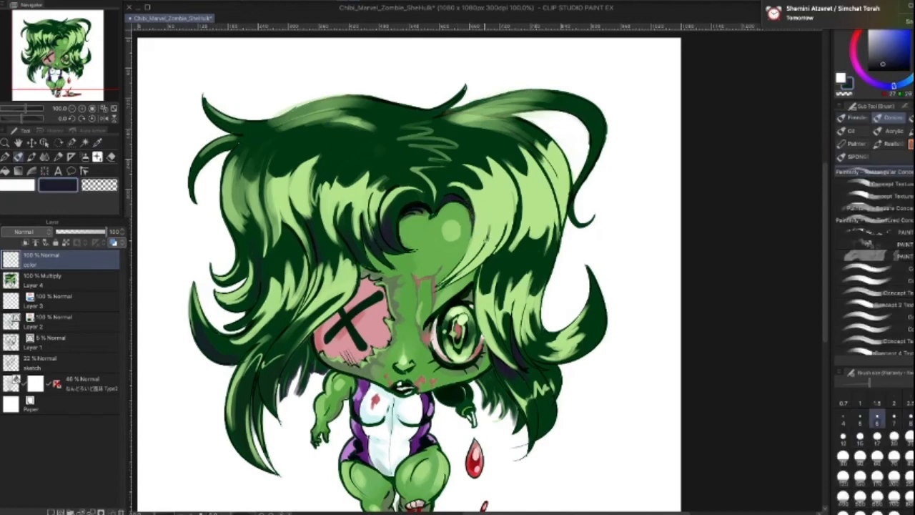
left_click(458, 268, "alt")
key("bracketright")
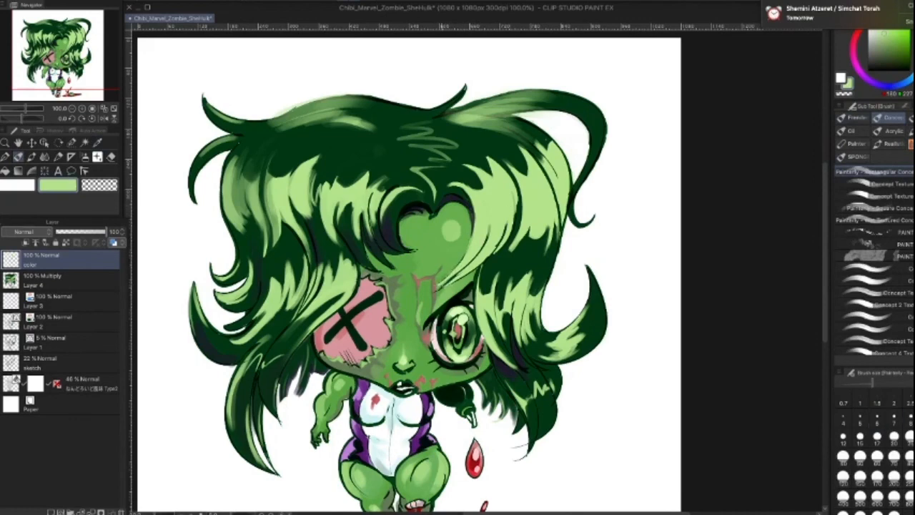
key("bracketright")
Step: Touch up the dark gaps and tips of the fringe above the open eye with sampled dark greens and a progressively smaller brush
left_click(480, 263, "alt")
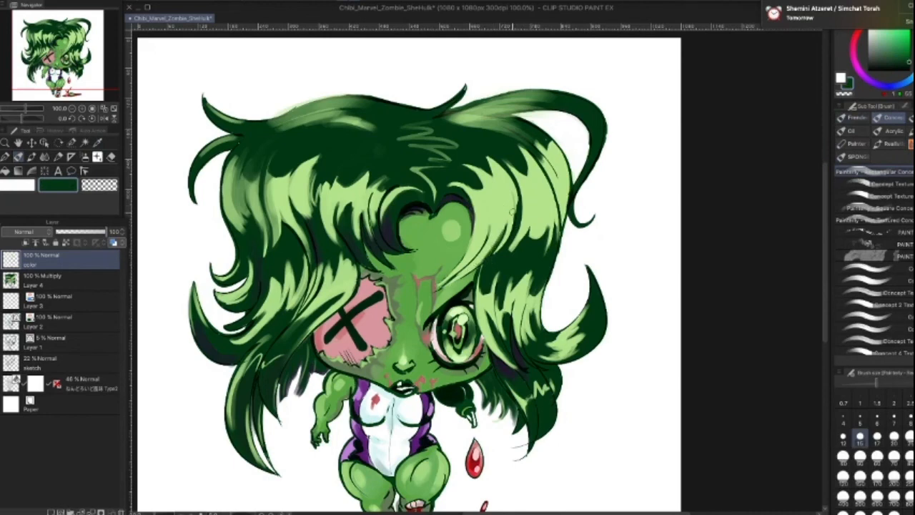
key("bracketleft")
left_click(473, 210, "alt")
key("bracketleft")
key("bracketleft")
key("bracketleft")
key("bracketleft")
key("bracketleft")
key("bracketright")
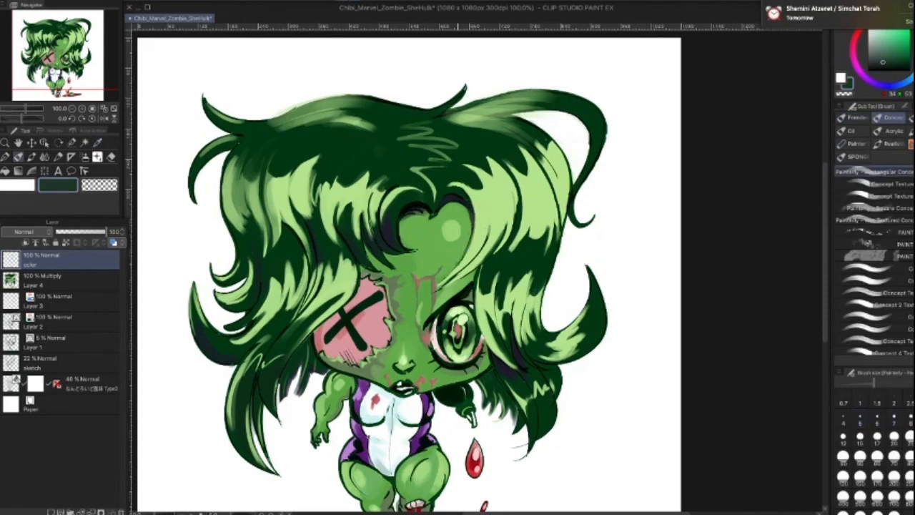
left_click_drag(445, 289, 475, 273)
Step: Refine the light green fringe strands beside the forehead with green sampled from them, starting at brush size 7
left_click(494, 222, "alt")
key("bracketright")
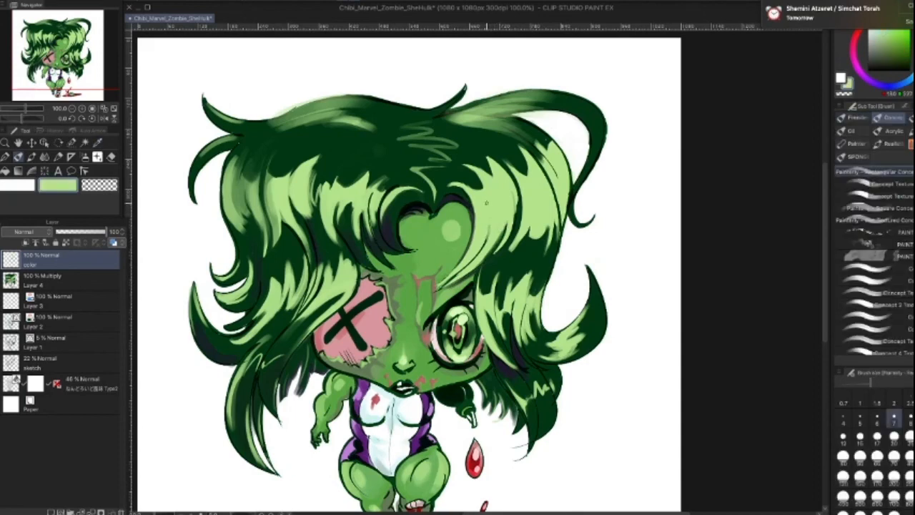
key("bracketright")
key("bracketright")
key("bracketleft")
key("bracketleft")
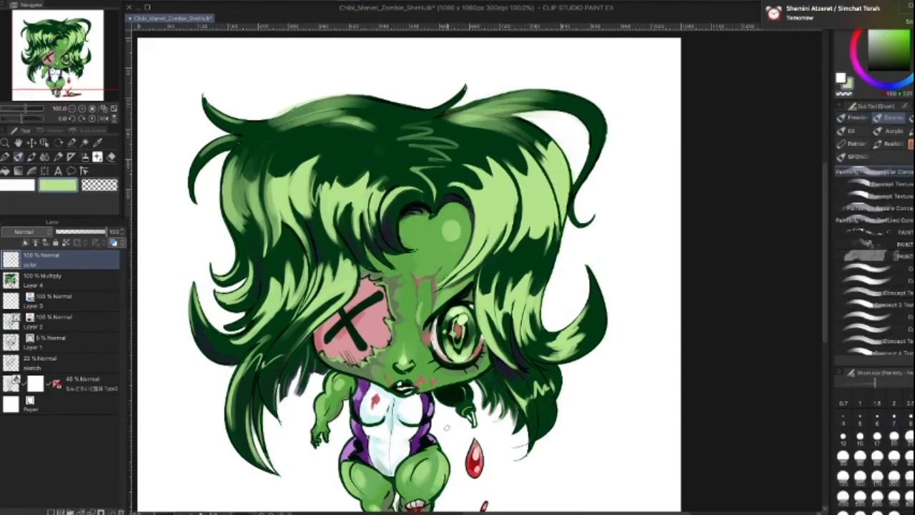
Step: Darken the fringe tips above the open eye with sampled grayish dark green at brush size 8, blending the strands with sampled light green
left_click(470, 274, "alt")
key("bracketleft")
key("bracketleft")
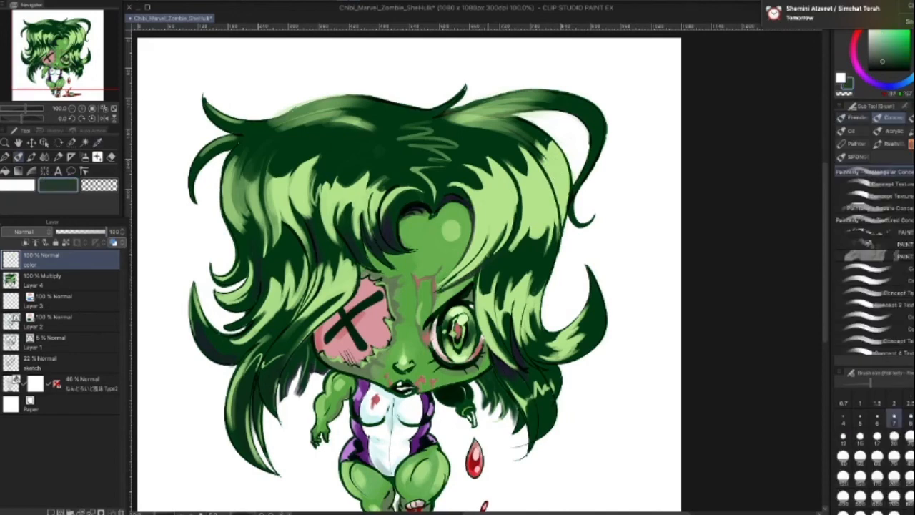
key("bracketright")
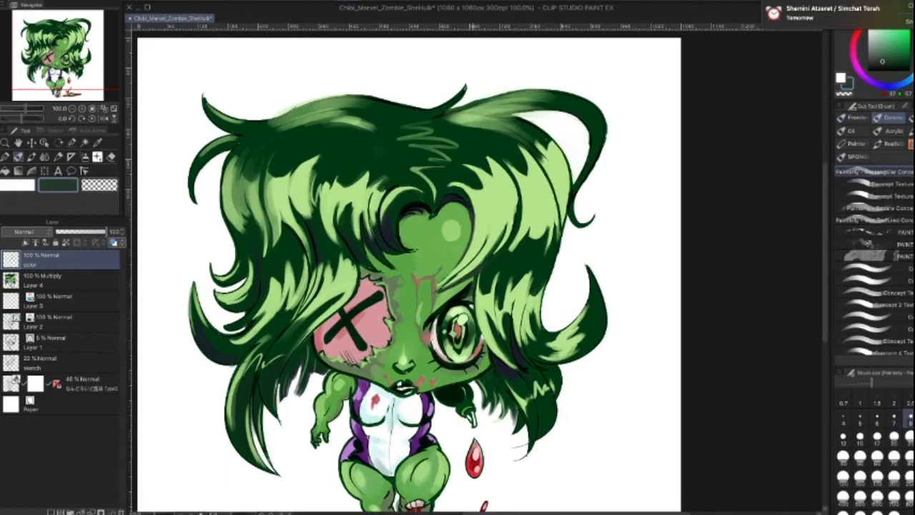
left_click(482, 218, "alt")
key("bracketleft")
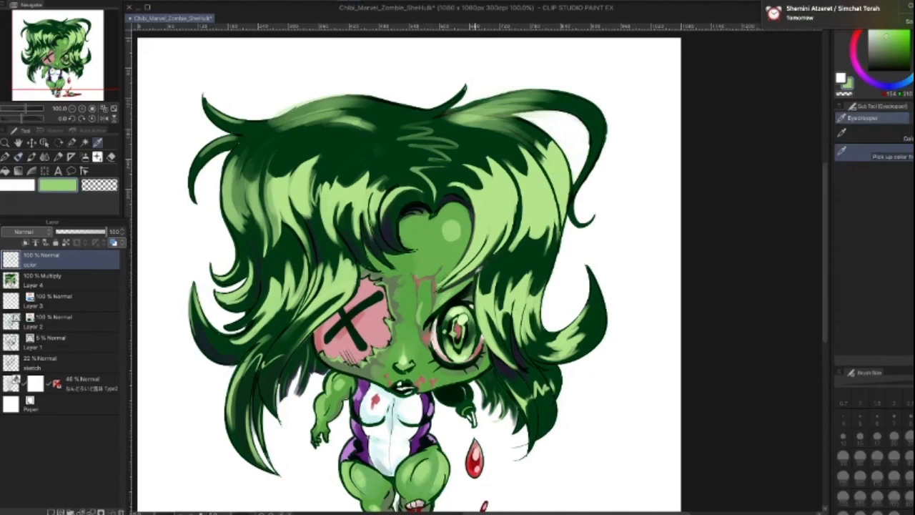
Step: On Layer 4, shade the forehead beneath the center curl with sampled muted green, reducing the brush from size 20 to 15
left_click(475, 272, "alt")
left_click(375, 254, "alt")
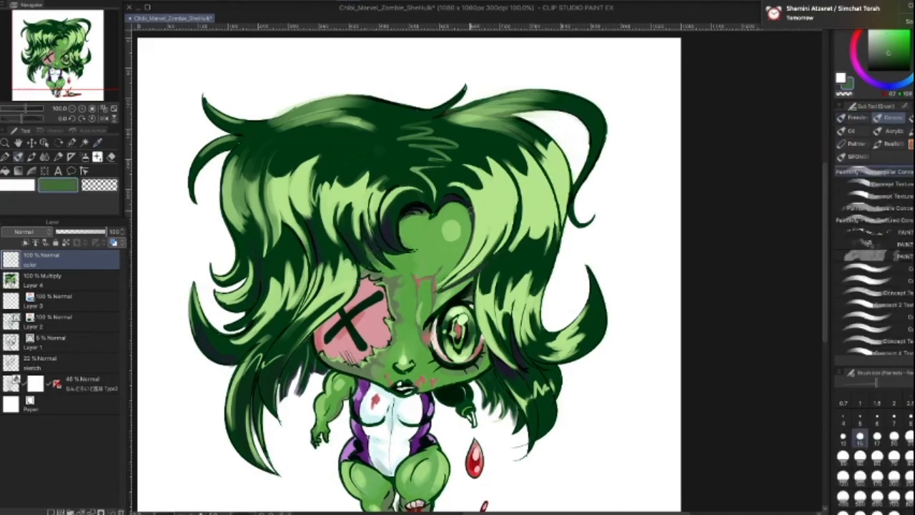
left_click(97, 280)
key("bracketright")
key("bracketright")
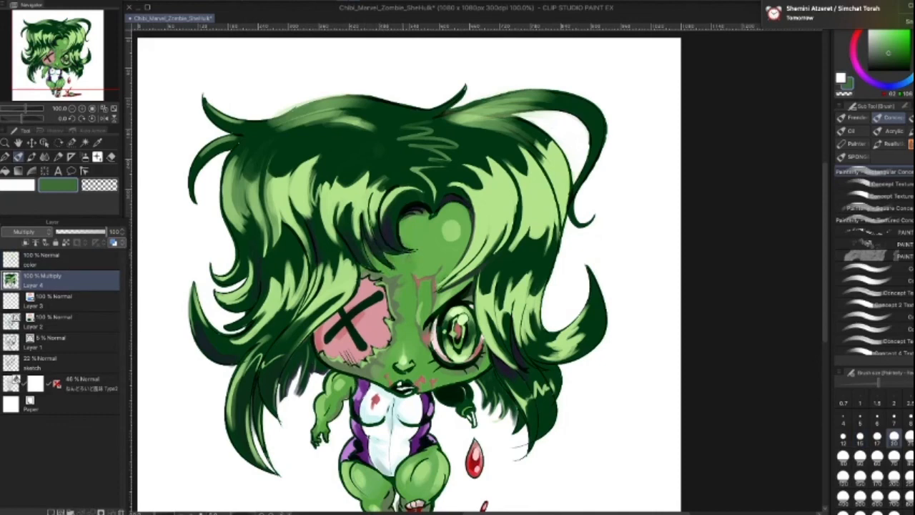
key("bracketleft")
key("bracketleft")
key("bracketleft")
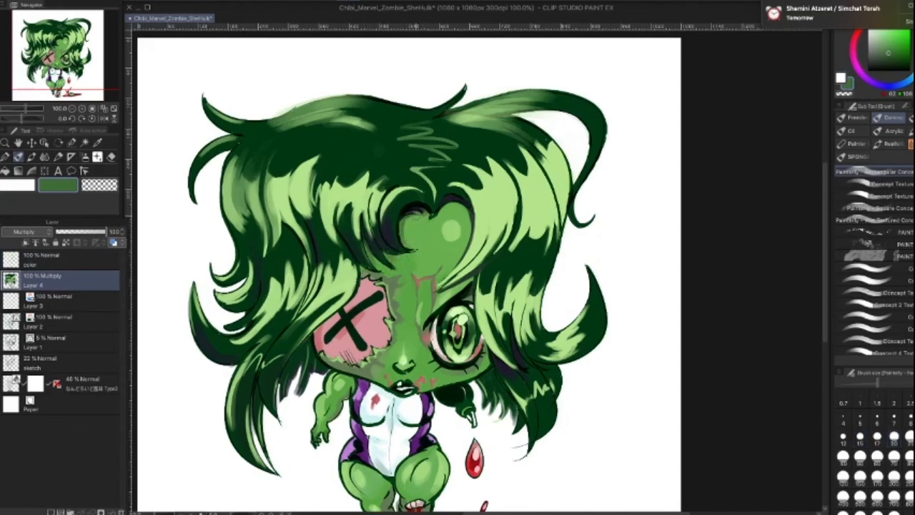
key("bracketleft")
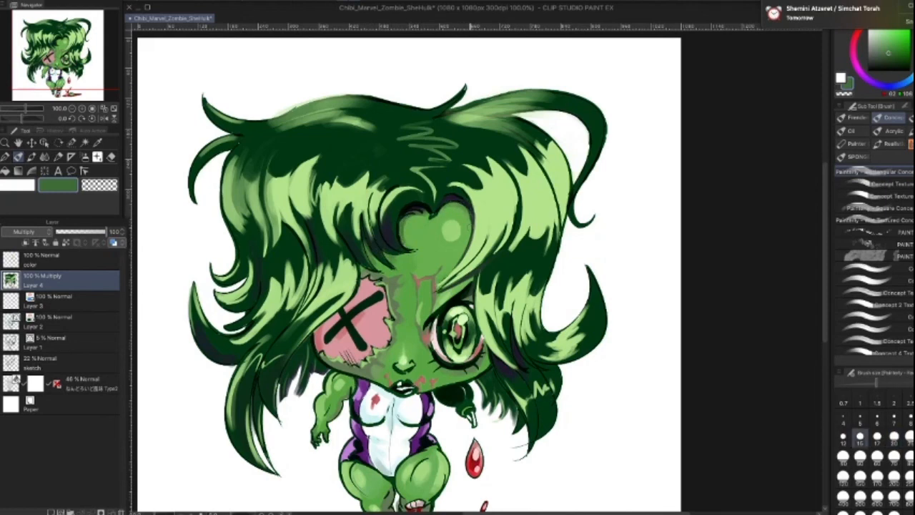
Step: Add muted red strokes, sampled beside the open eye, along the lower edge of the crossed-out eye's wound
key("space")
mouse_move(503, 368)
left_mouse_down()
mouse_move(517, 280)
mouse_move(511, 252)
left_mouse_up()
key("alt")
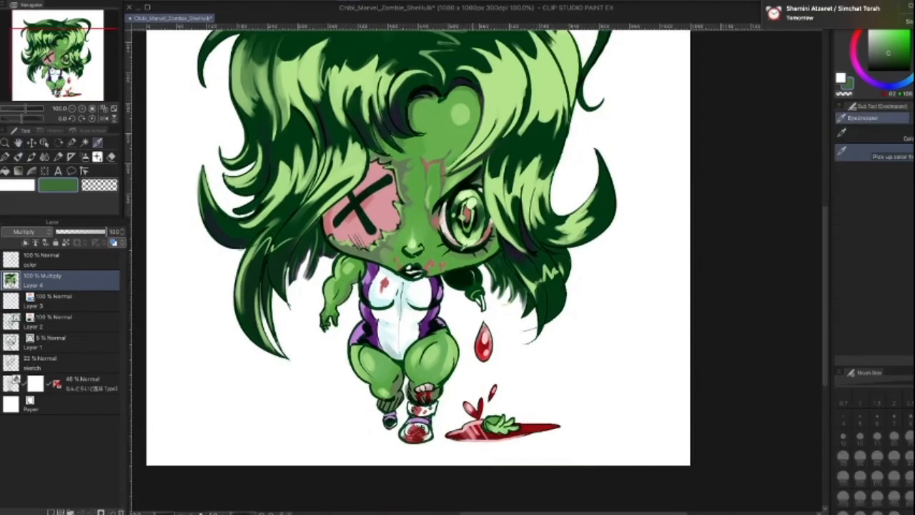
left_click(439, 219, "alt")
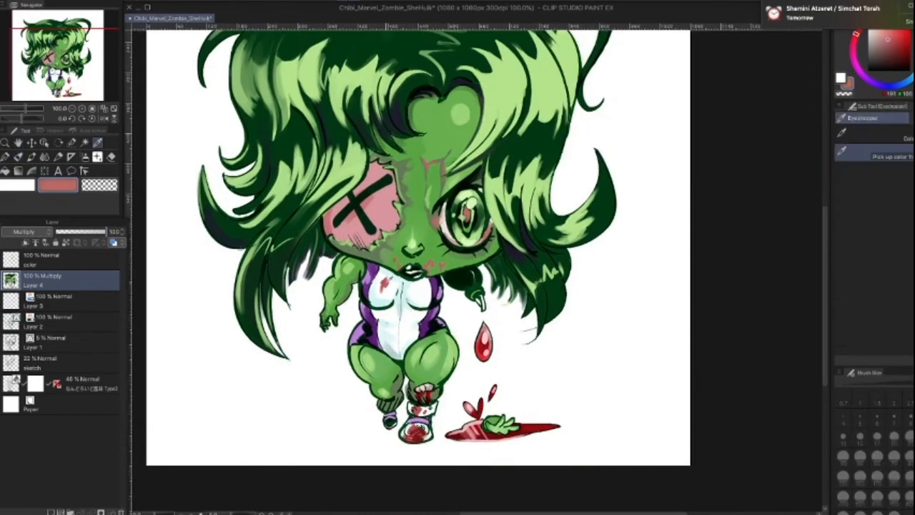
left_click_drag(341, 242, 335, 244)
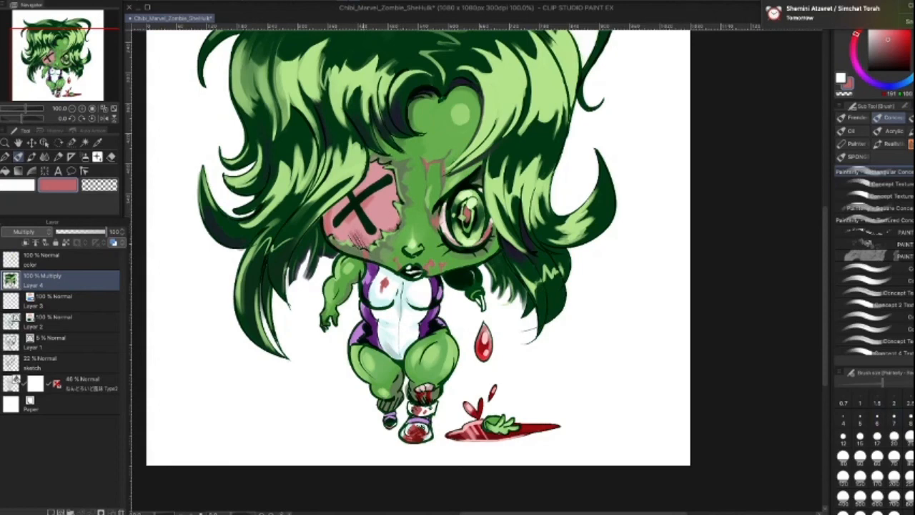
Step: Paint a blood drip below the crossed-out eye's wound on the color layer with dark red sampled from the falling drop
left_click(488, 346, "alt")
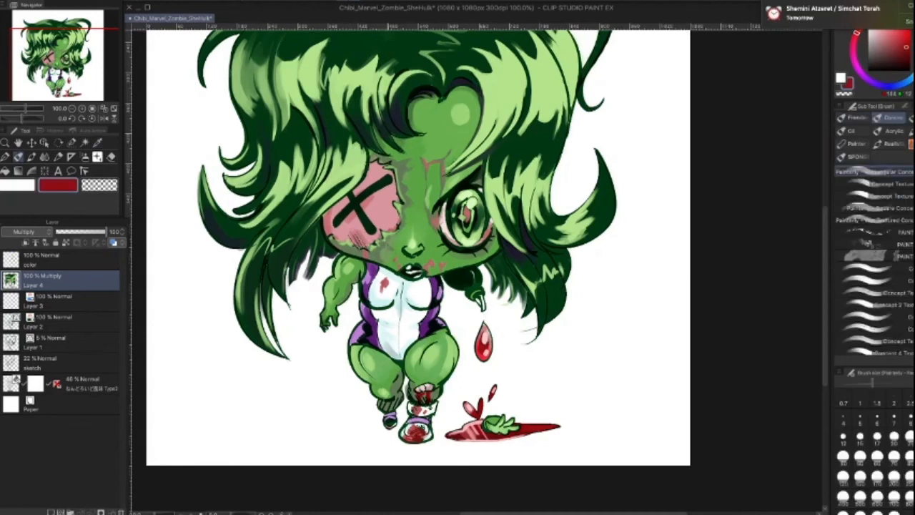
left_click_drag(377, 244, 377, 260)
left_click(100, 259)
left_click_drag(377, 247, 377, 266)
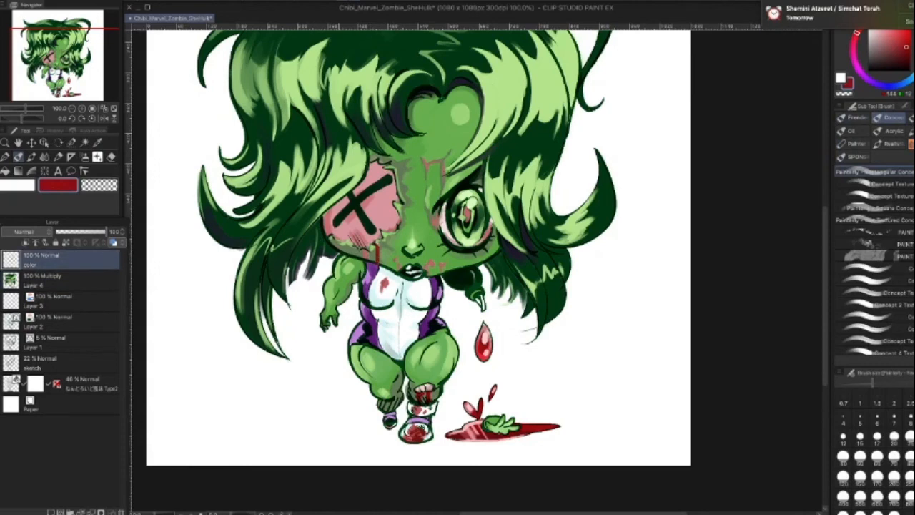
Step: Edge the nose side of the crossed-out eye's wound with dark red blood, reducing the brush to size 6
left_click_drag(400, 212, 400, 225)
key("[")
key("]")
key("[")
key("[")
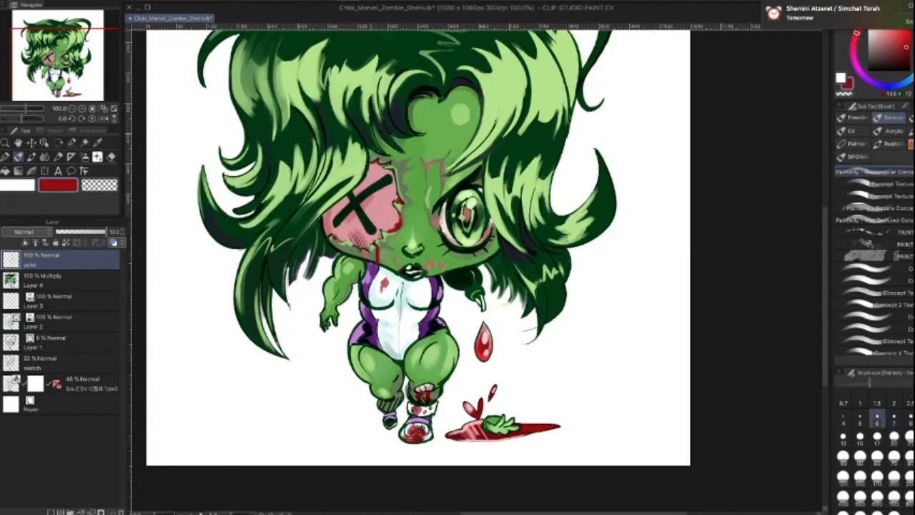
Step: Blend the blood drips and wound edge below the crossed-out eye with sampled lighter red and a larger brush
left_click(376, 252, "alt")
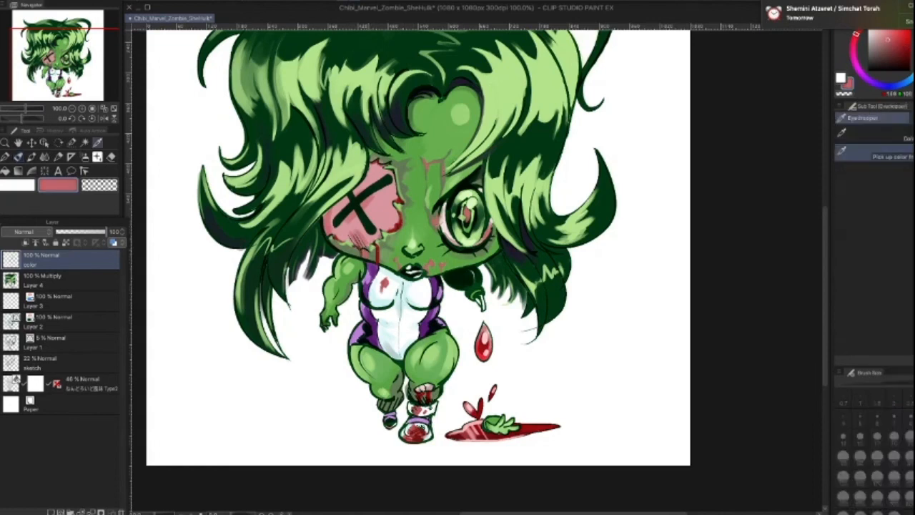
key("]")
key("]")
key("]")
key("]")
key("]")
key("]")
key("[")
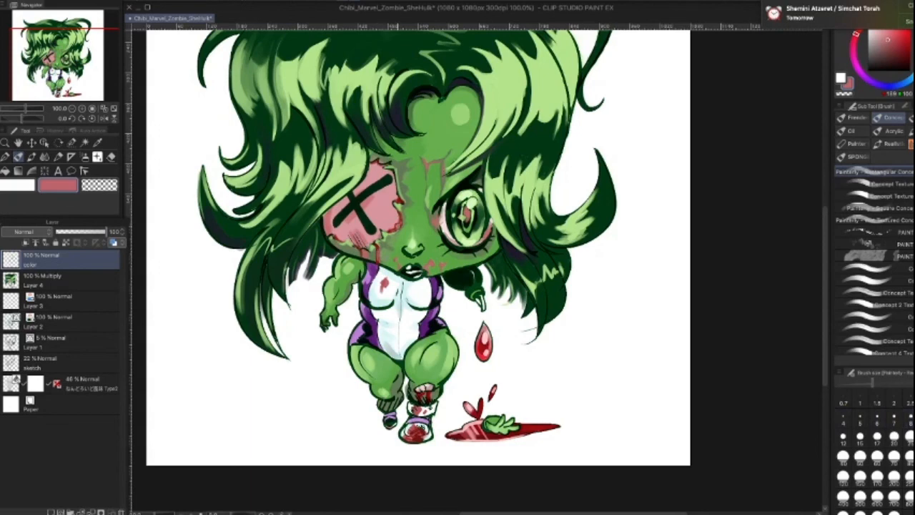
Step: Deepen the lower and outer edges of the crossed-out eye's wound with sampled dark red
left_click(395, 227, "alt")
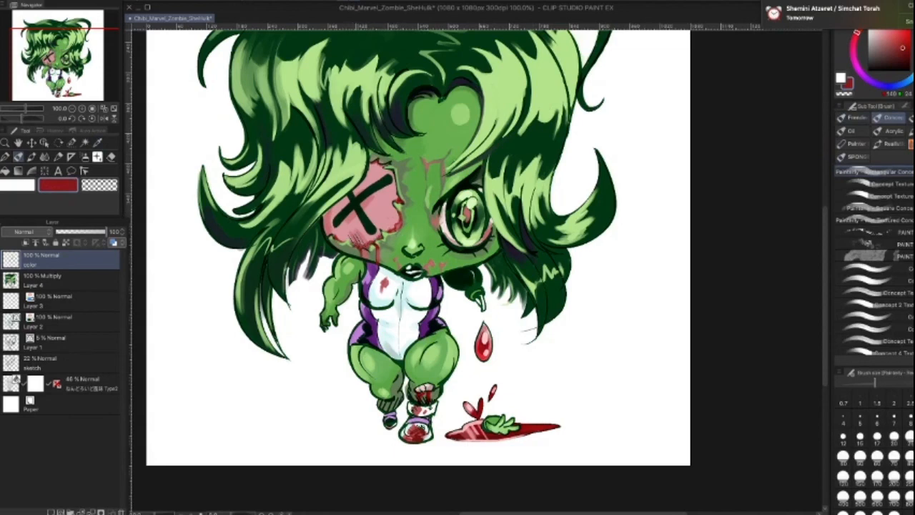
key("]")
left_click_drag(356, 237, 365, 246)
key("bracketleft")
left_click_drag(326, 223, 339, 238)
key("bracketleft")
key("bracketleft")
Step: Add fine pink streaks to the wound's lower edge with sampled pink, reducing the brush to size 5
left_click(339, 237, "alt")
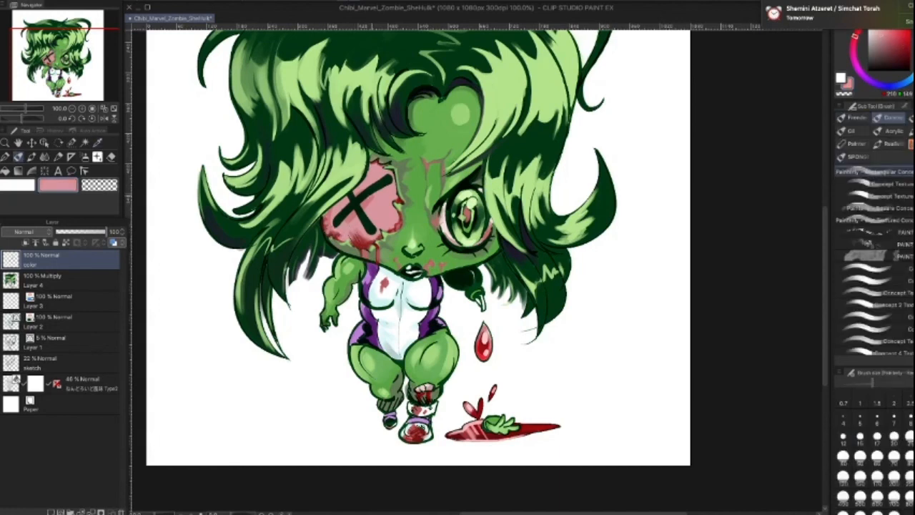
key("i")
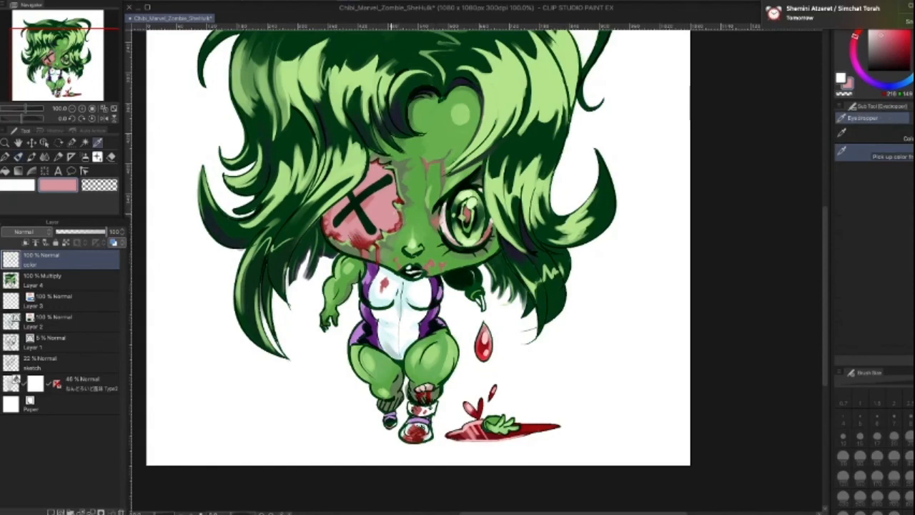
key("b")
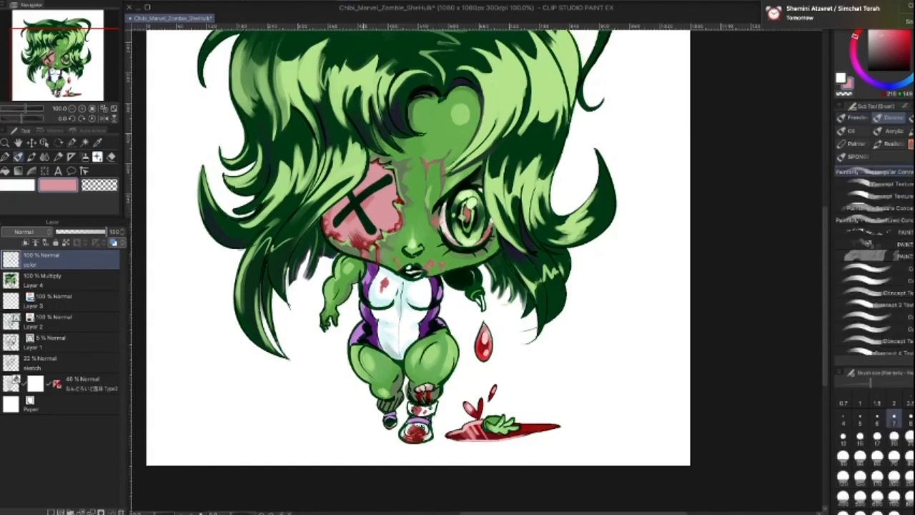
key("bracketleft")
key("bracketleft")
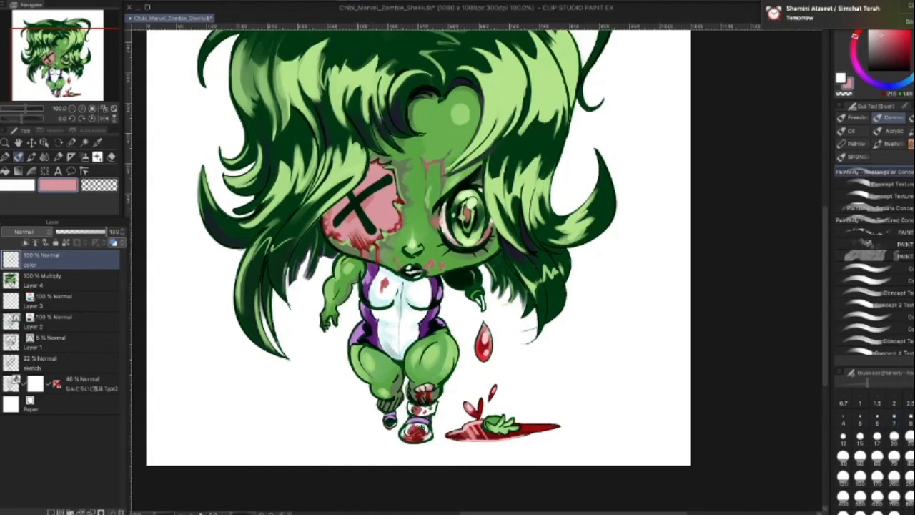
Step: Draw a small dark green curl at the top of the hair beside the central upward tip, using the tip's sampled color
key("space")
mouse_move(563, 331)
left_mouse_down()
mouse_move(572, 237)
mouse_move(568, 330)
mouse_move(547, 422)
mouse_move(556, 416)
left_mouse_up()
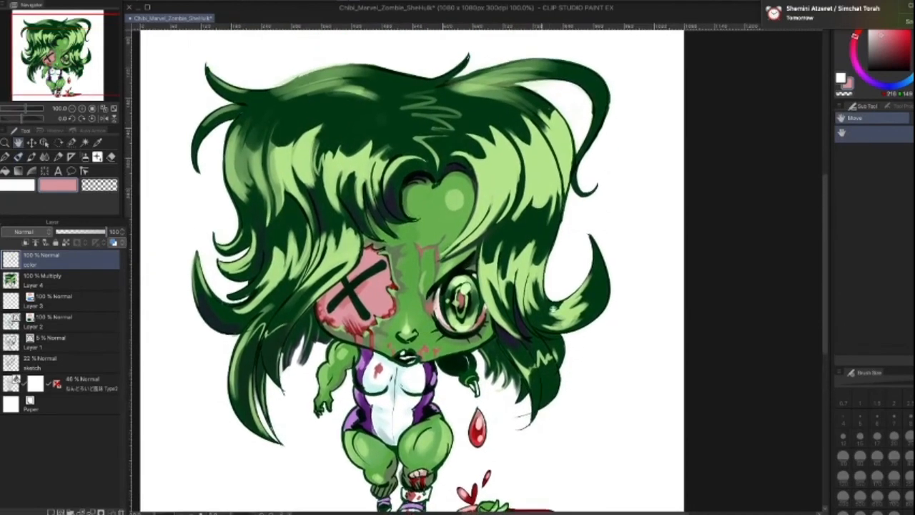
left_click(469, 56, "alt")
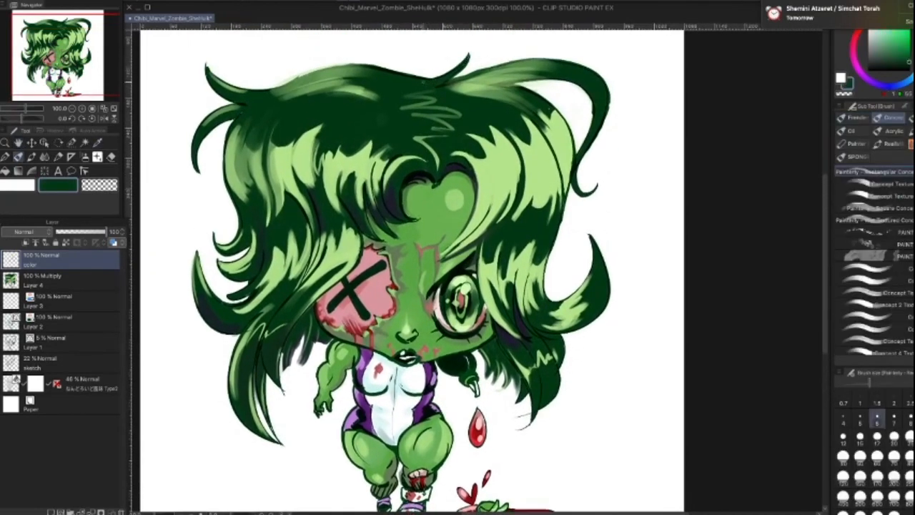
mouse_move(433, 60)
left_mouse_down()
mouse_move(438, 76)
mouse_move(424, 68)
mouse_move(439, 60)
mouse_move(424, 67)
mouse_move(438, 62)
left_mouse_up()
left_click(861, 419)
left_click(860, 419)
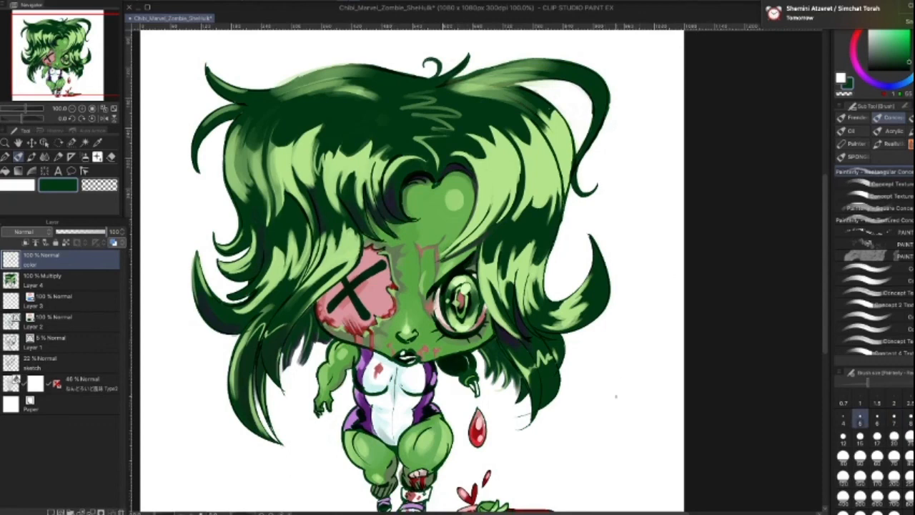
Step: Try to add thin dark green strands below the back hair on the open eye's side
key("]")
mouse_move(519, 377)
left_mouse_down()
mouse_move(516, 400)
mouse_move(503, 409)
left_mouse_up()
key("ctrl+z")
key("[")
key("[")
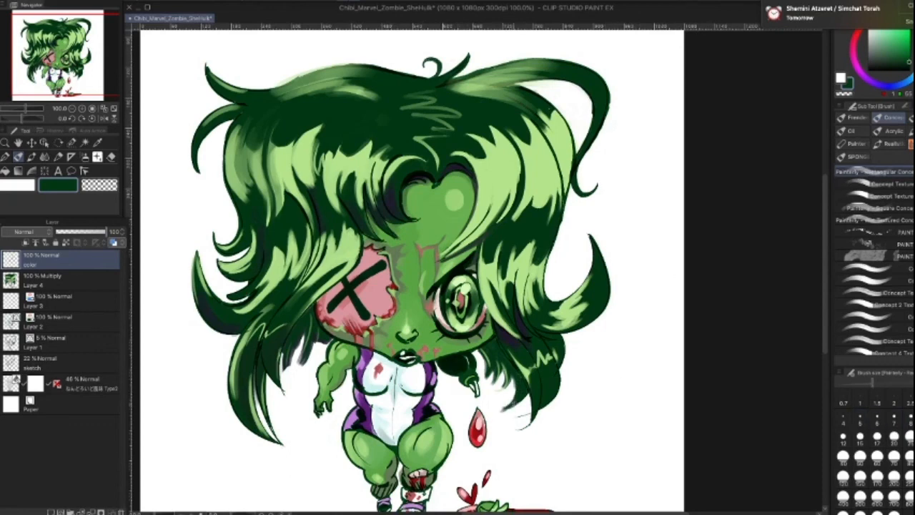
Step: Erase the thin loose strands below the back hair on the open eye's side with the transparent color
key("c")
key("]")
key("]")
left_click_drag(500, 407, 520, 406)
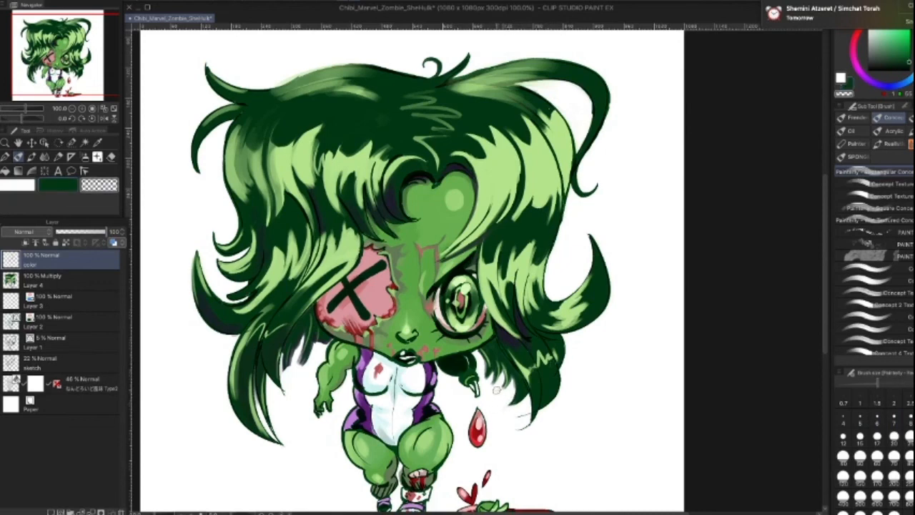
left_click(118, 288)
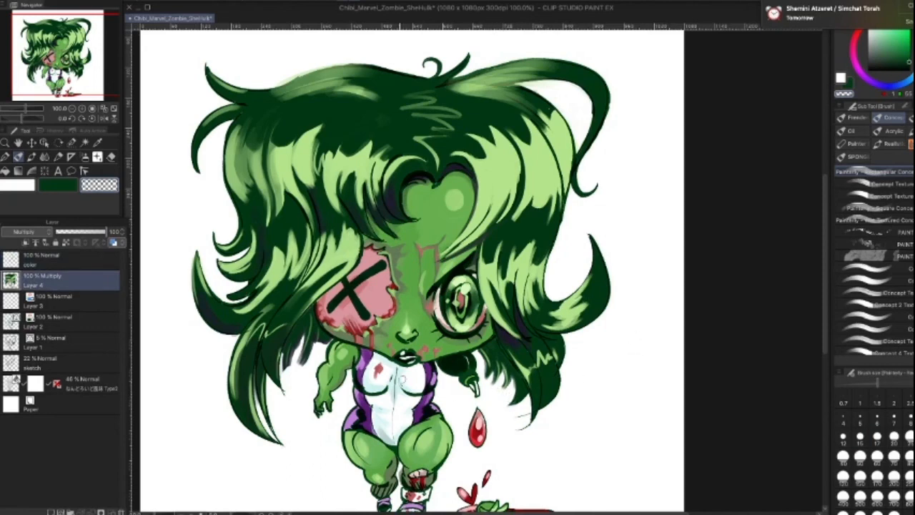
left_click(104, 264)
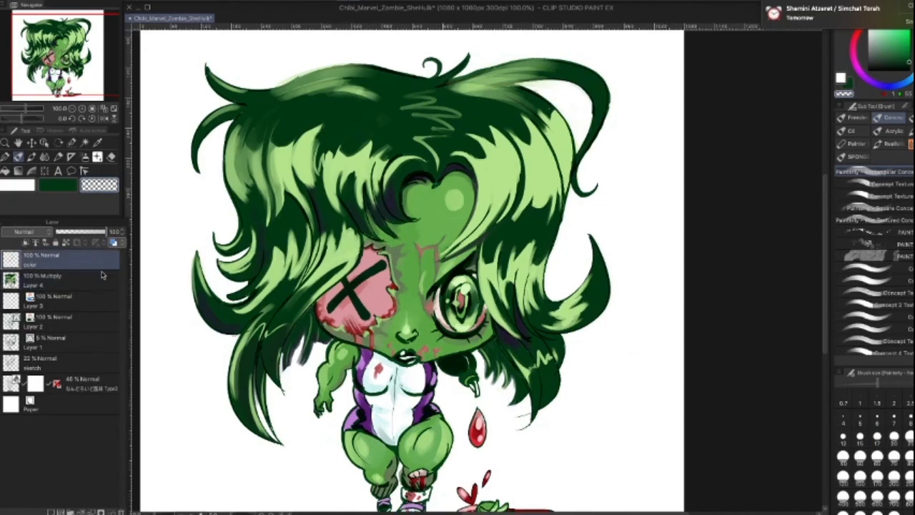
left_click(97, 325, "shift")
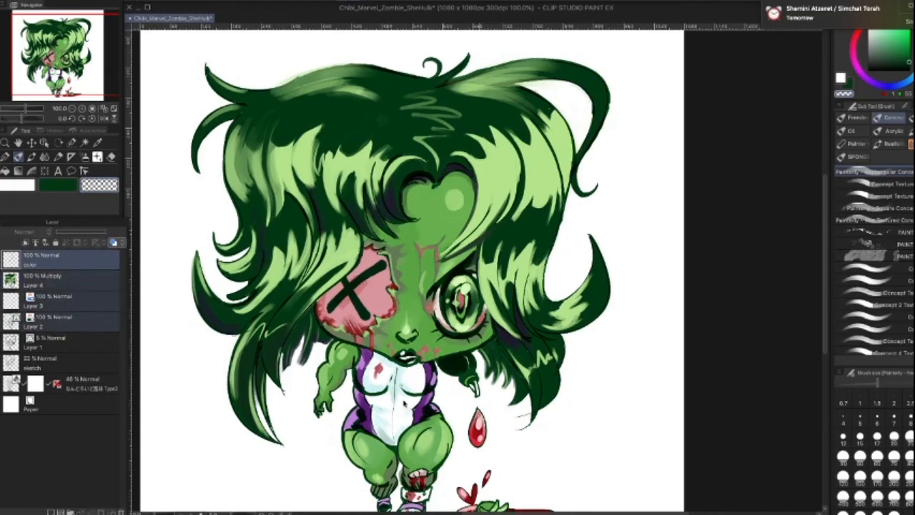
key("ctrl+shift+t")
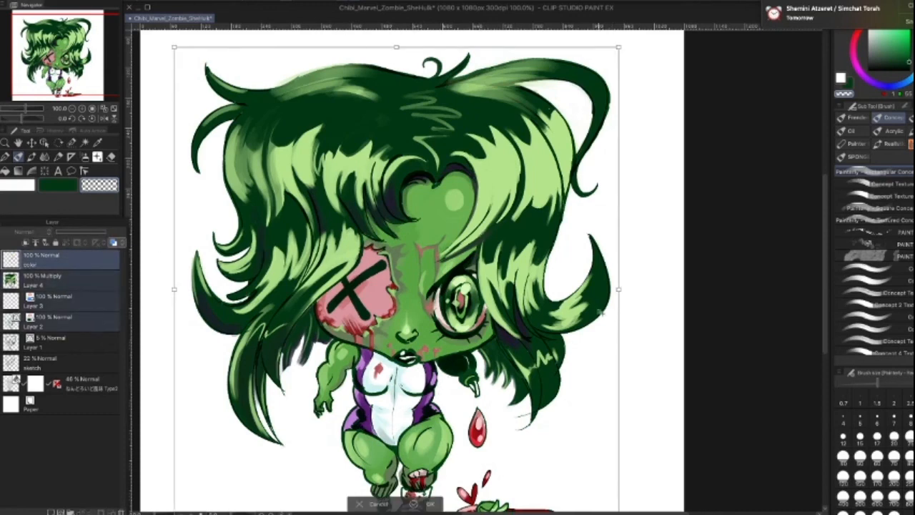
key("Return")
Step: Paint darker red along the lower edge of the blood puddle beside the severed hand, using sampled reds
key("space")
left_click_drag(451, 377, 471, 242)
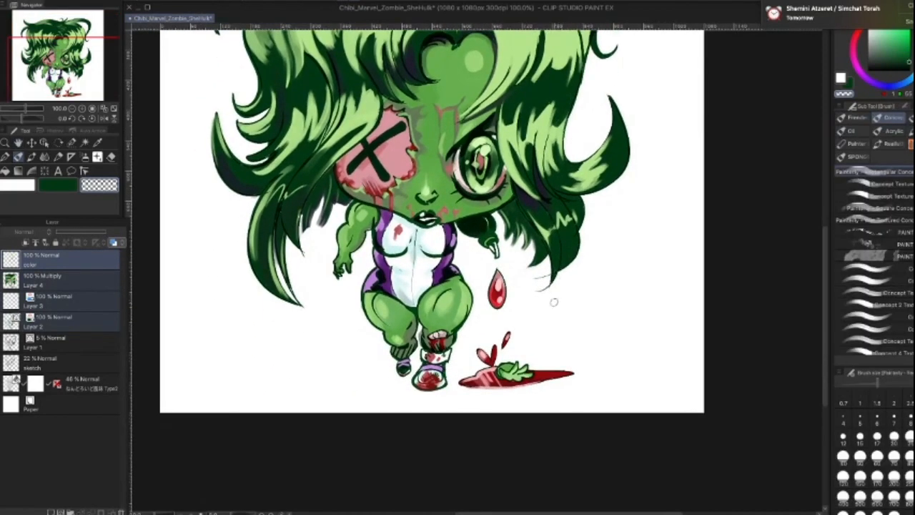
left_click(547, 375, "alt")
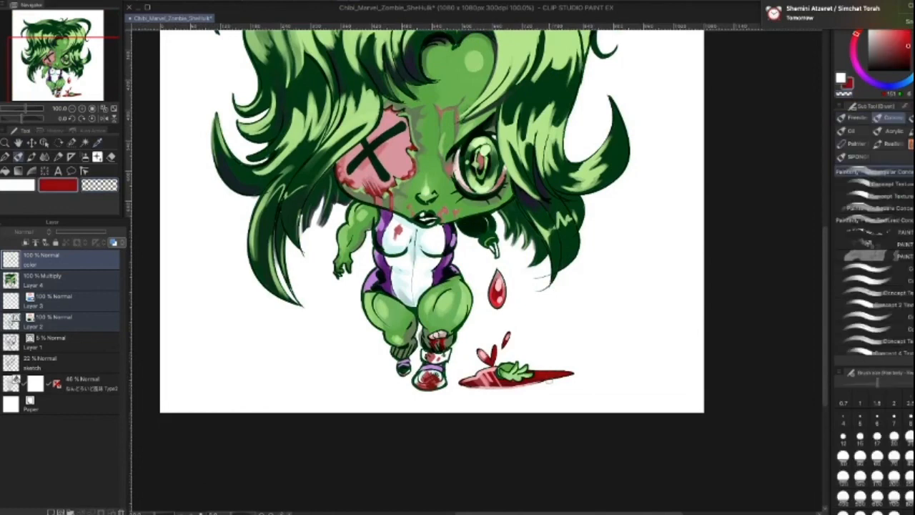
mouse_move(545, 375)
left_mouse_down()
mouse_move(567, 381)
mouse_move(505, 389)
mouse_move(546, 386)
left_mouse_up()
left_click(876, 417)
left_click(512, 386, "alt")
key("bracketright")
key("bracketright")
key("bracketright")
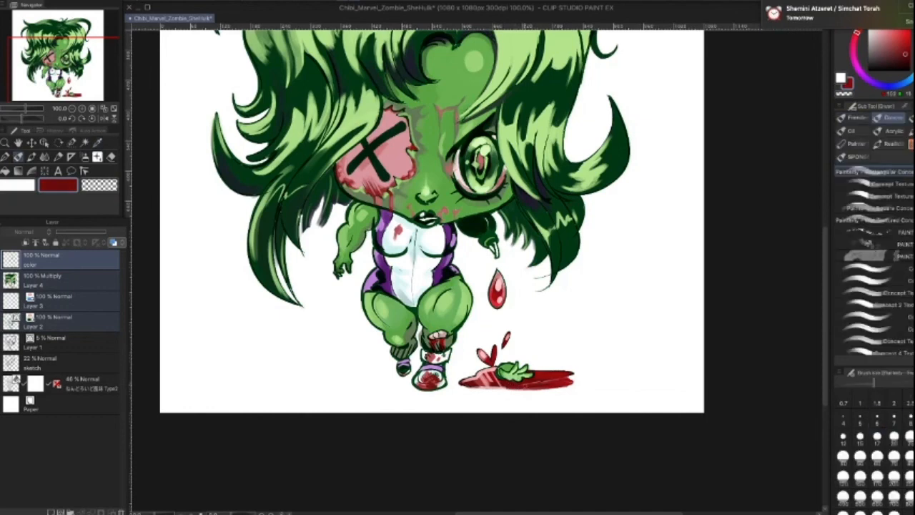
Step: Add thin pink highlights along the lower and upper edges of the blood puddle, using its sampled pink
left_click(504, 383, "alt")
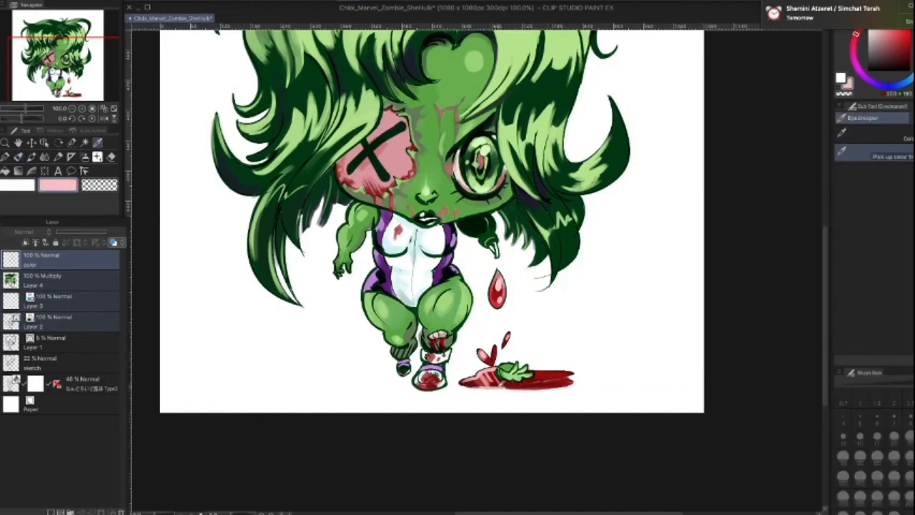
key("bracketleft")
left_click_drag(520, 389, 571, 381)
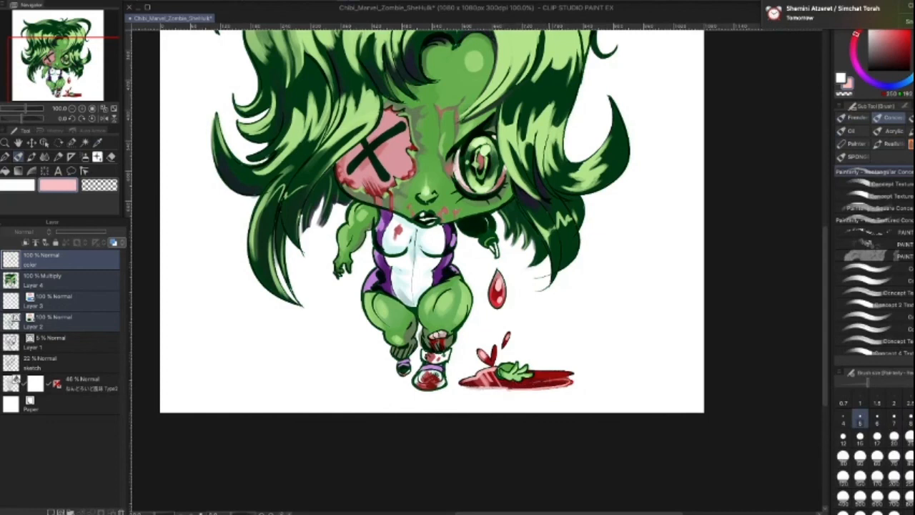
key("bracketright")
key("bracketright")
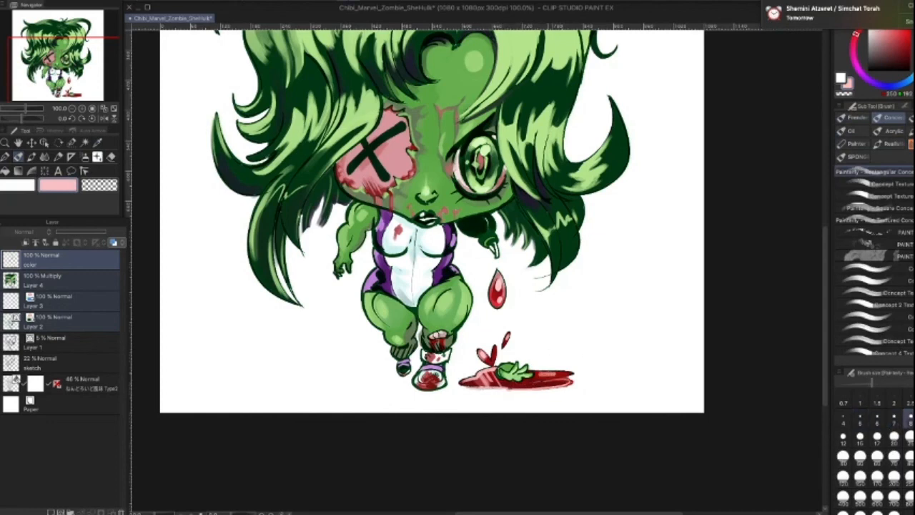
left_click_drag(541, 373, 564, 372)
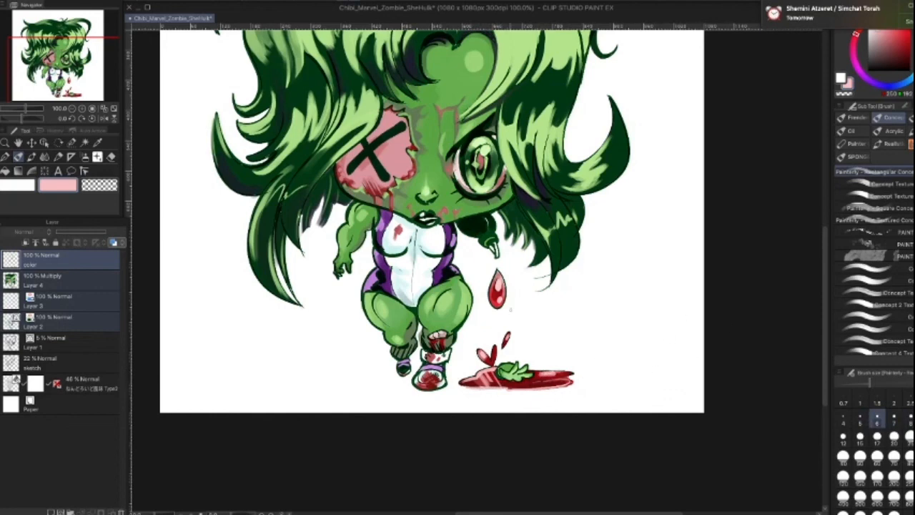
Step: Tint the exposed bone of the severed arm red with the color sampled from the falling blood drop
left_click(498, 289, "alt")
key("bracketright")
key("bracketright")
key("bracketleft")
key("bracketleft")
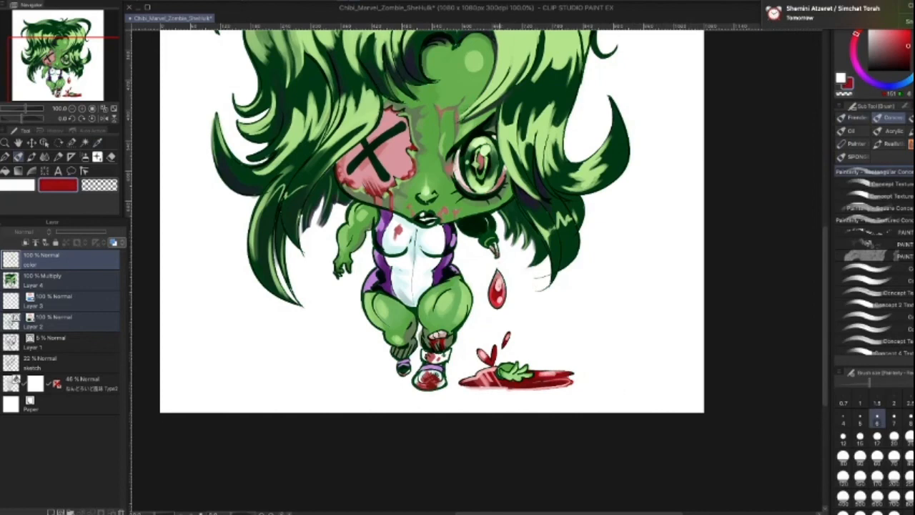
Step: Save the illustration, then save a second version as Chibi_Marvel_Zombie_SheHulk2.clip in the CMZ folder
left_click(93, 2)
left_click(140, 48)
left_click(92, 2)
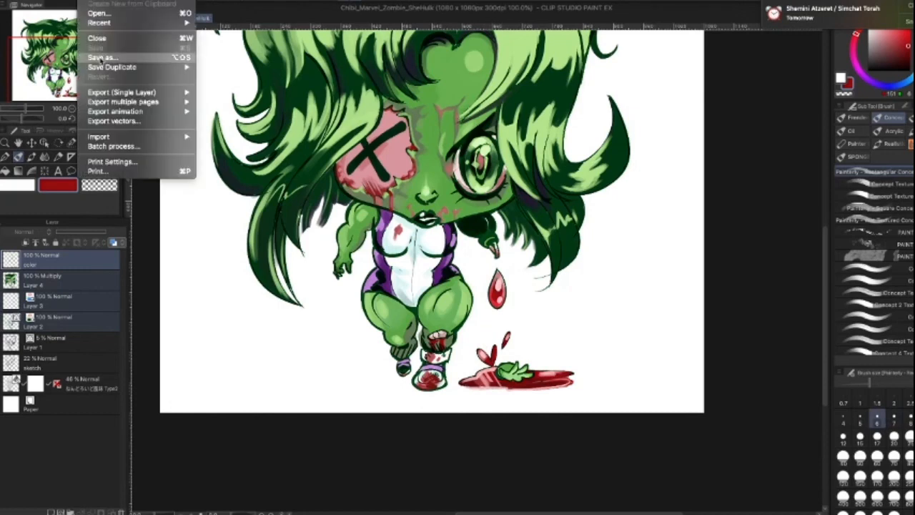
left_click(100, 57)
left_click(508, 86)
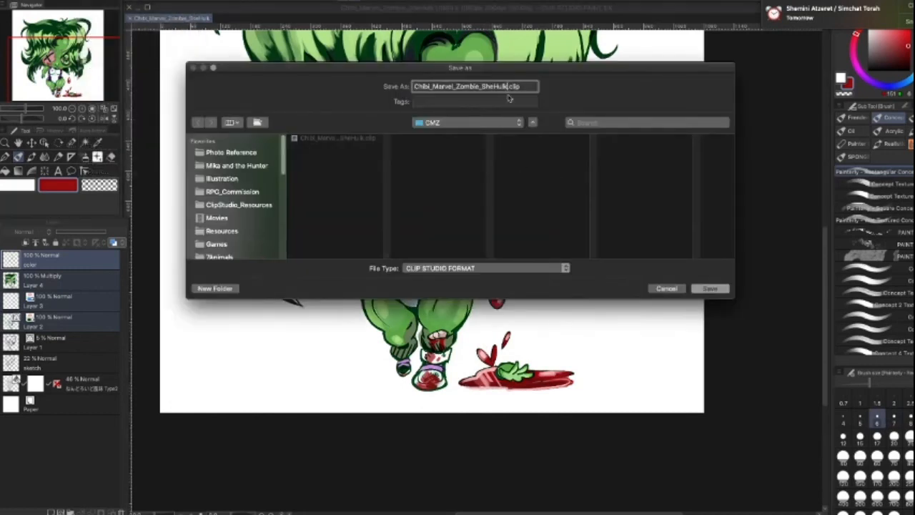
type("2")
left_click(709, 290)
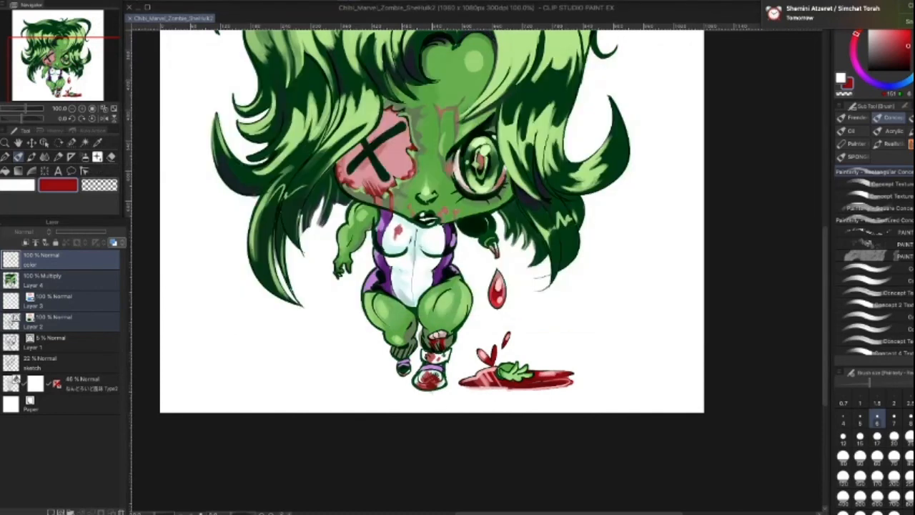
Step: Try to remove the mask from the lowest character layer above Paper, applying it and converting to raster
left_click(107, 384)
left_click(121, 511)
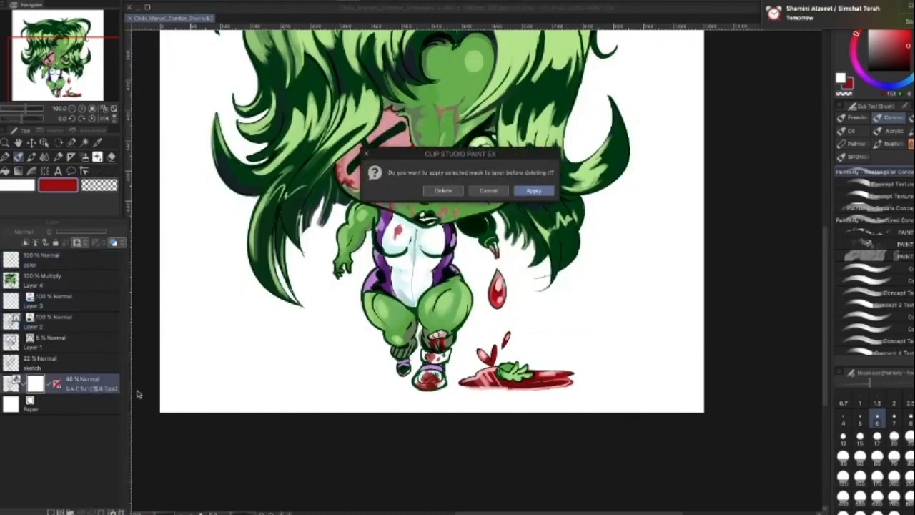
left_click(535, 191)
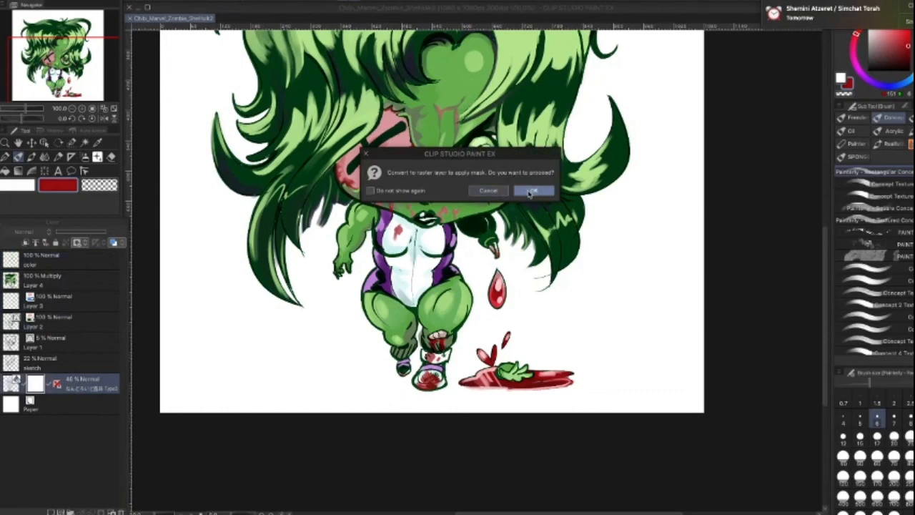
left_click(529, 193)
left_click(121, 511)
left_click(536, 191)
left_click(536, 192)
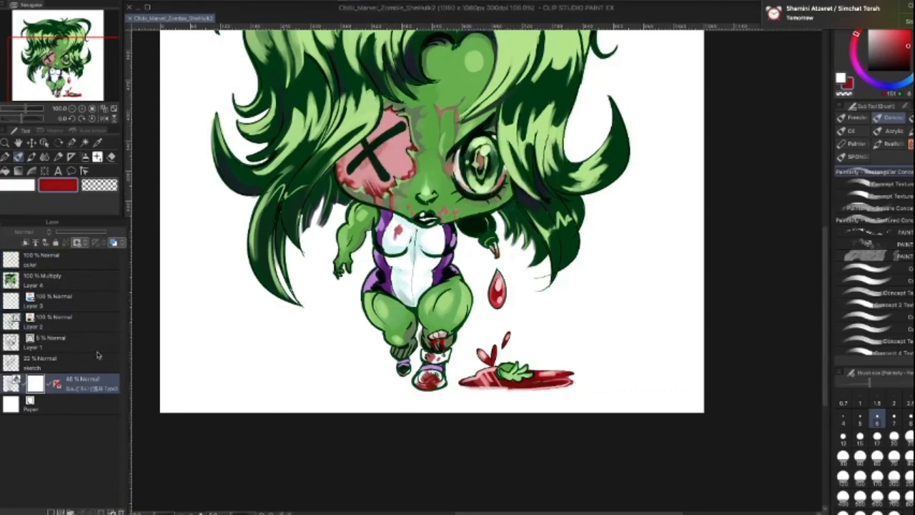
Step: Merge all artwork layers above the Paper layer into a single layer
left_click(99, 266, "shift")
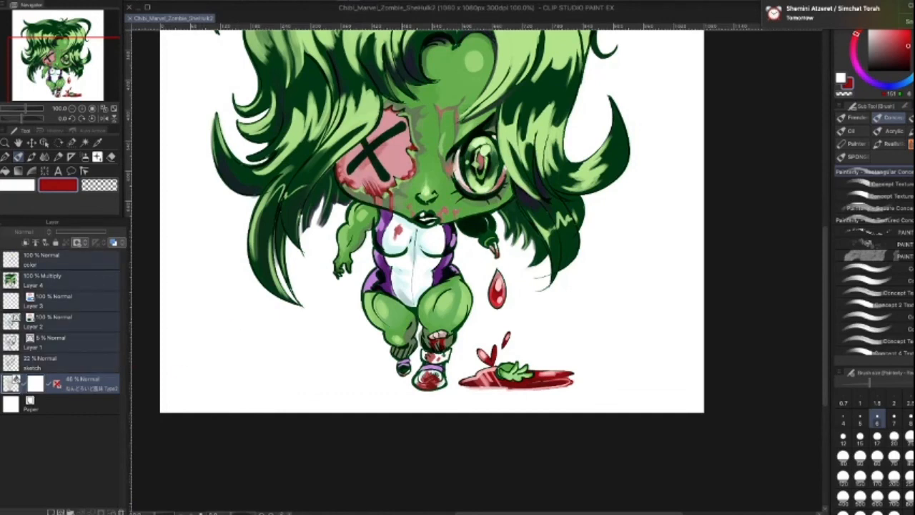
left_click(244, 182)
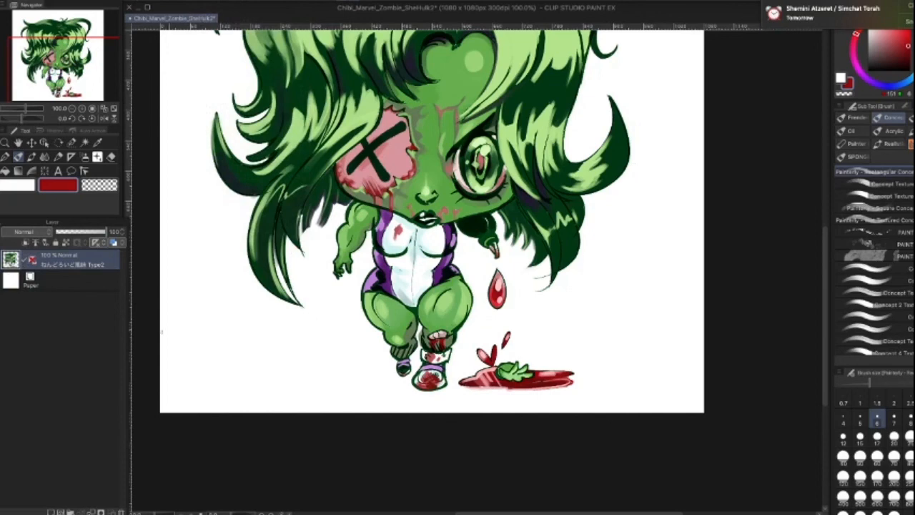
Step: Select the intact arm by painting over it and reshape its forearm and hand with Mesh Transformation
key("space")
left_click_drag(461, 273, 468, 361)
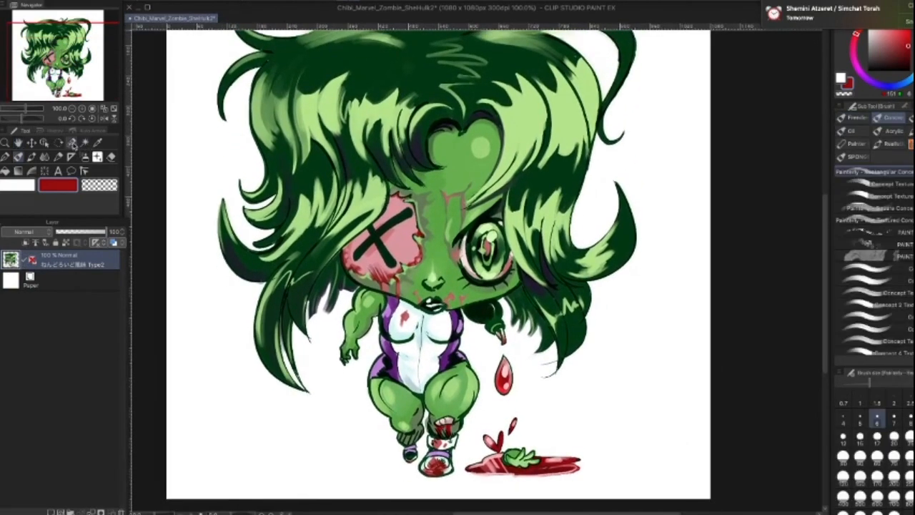
left_click(71, 142)
left_click_drag(358, 346, 344, 343)
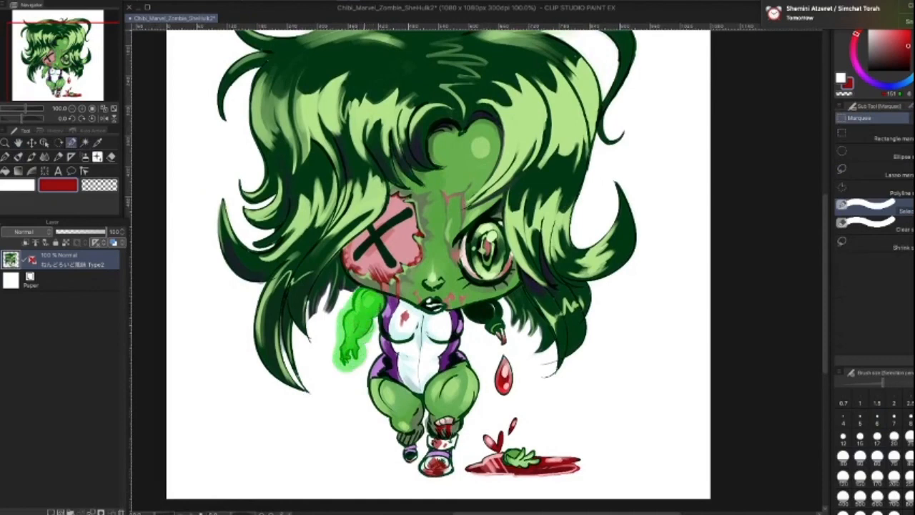
left_click(894, 438)
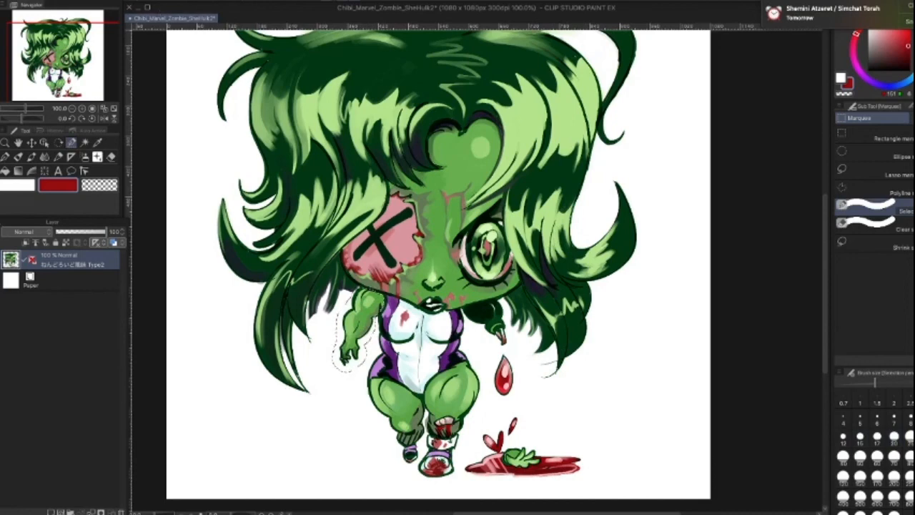
left_click(112, 2)
mouse_move(144, 194)
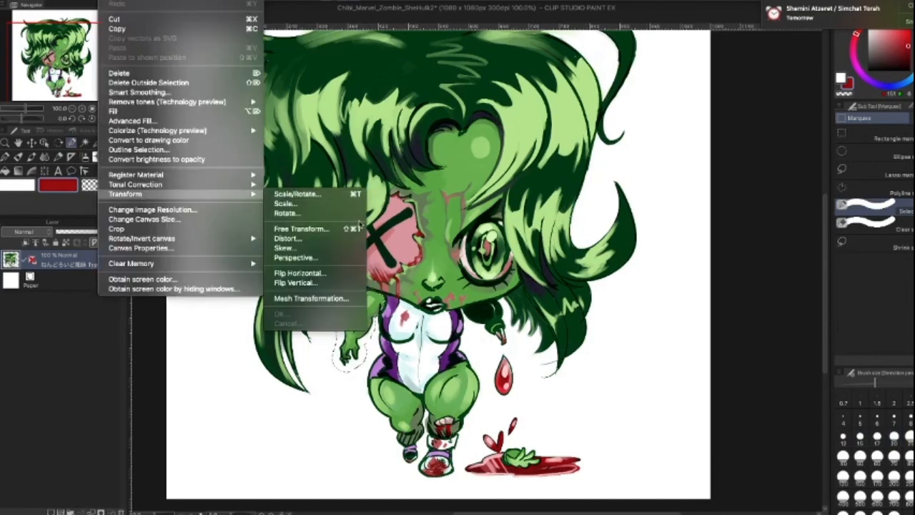
left_click(312, 298)
left_click_drag(333, 373, 330, 383)
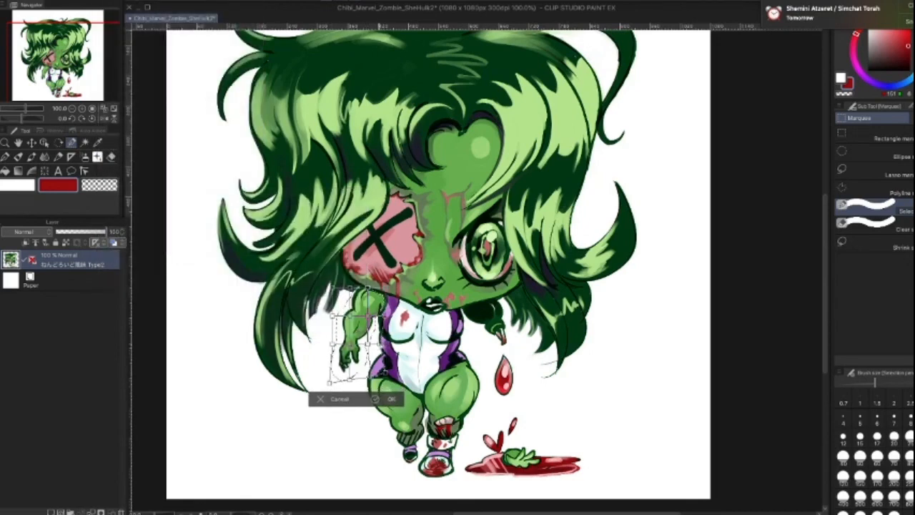
left_click_drag(330, 320, 325, 321)
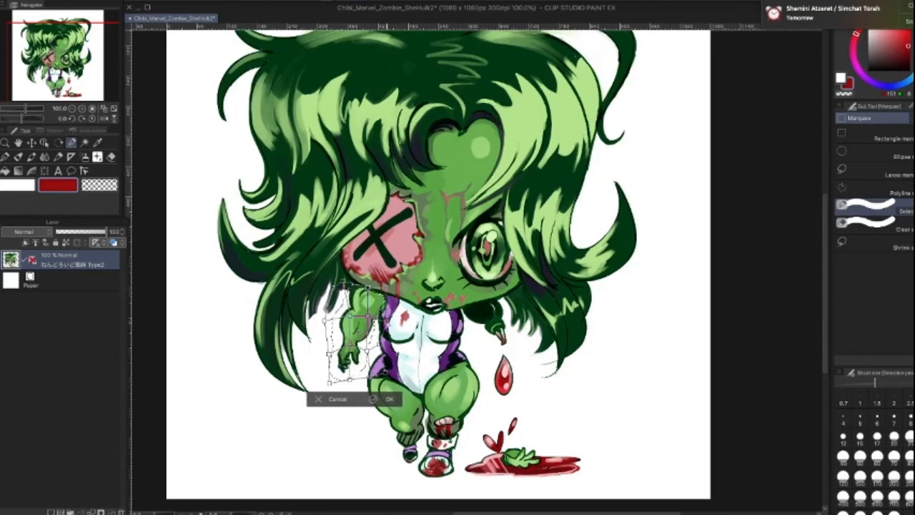
left_click_drag(388, 372, 363, 385)
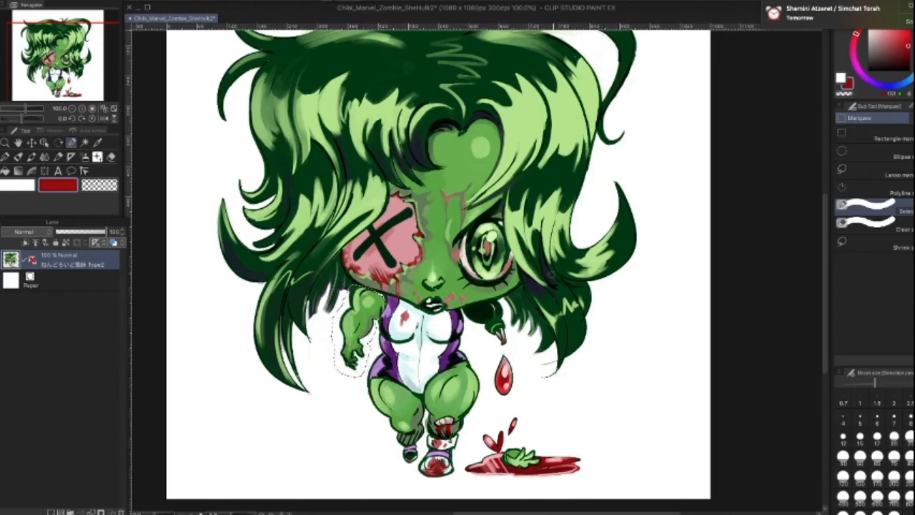
Step: Lengthen the selected intact arm downward with Free Transform, apply the change and clear the selection
left_click(112, 0)
mouse_move(150, 194)
left_click(315, 229)
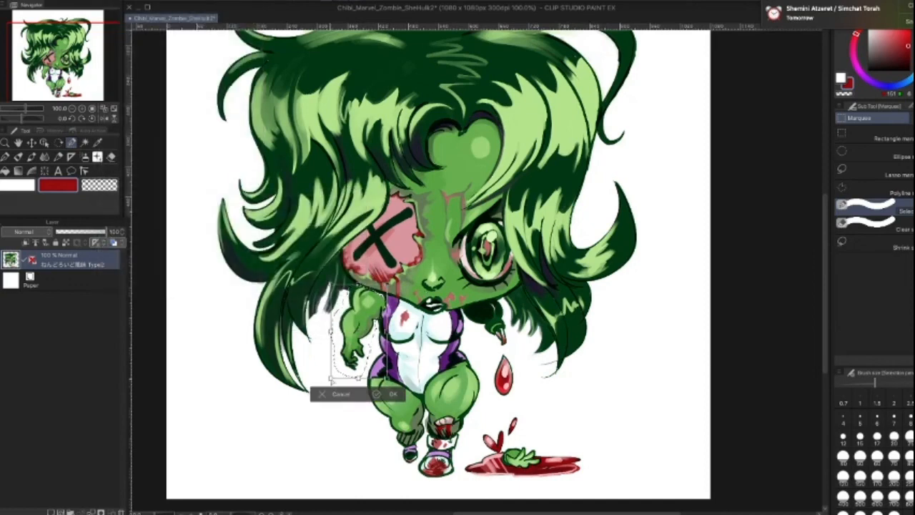
left_click_drag(331, 386, 323, 389)
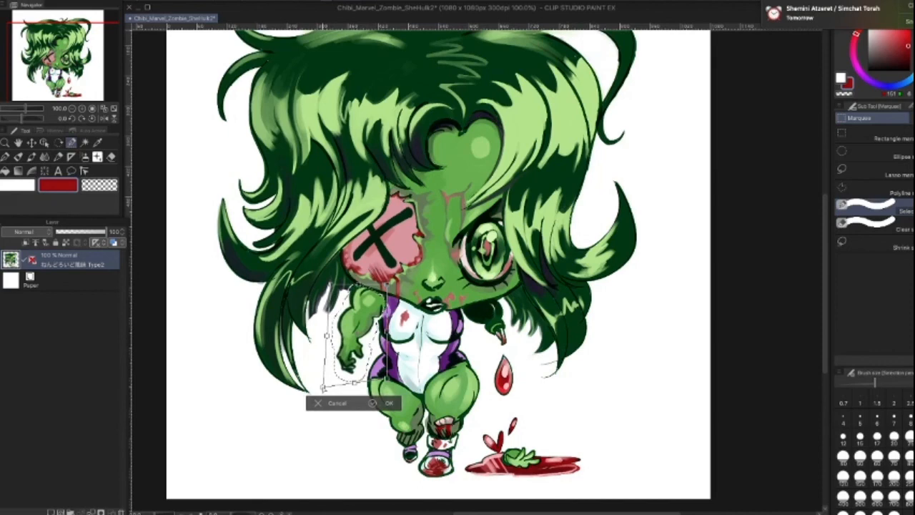
left_click_drag(320, 387, 327, 392)
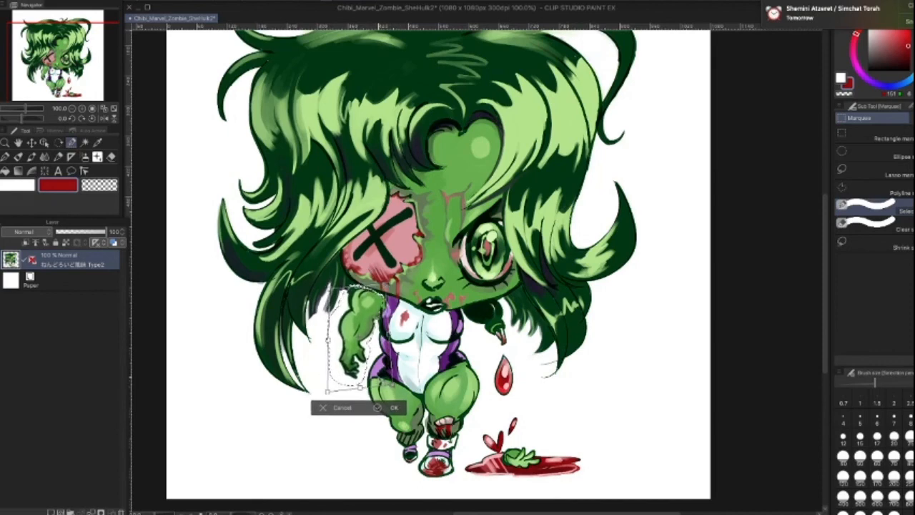
left_click(394, 408)
key("ctrl+d")
Step: Redraw the outline between the intact arm's shoulder and the hair with the pen in sampled dark green, and touch up the shoulder edge
key("i")
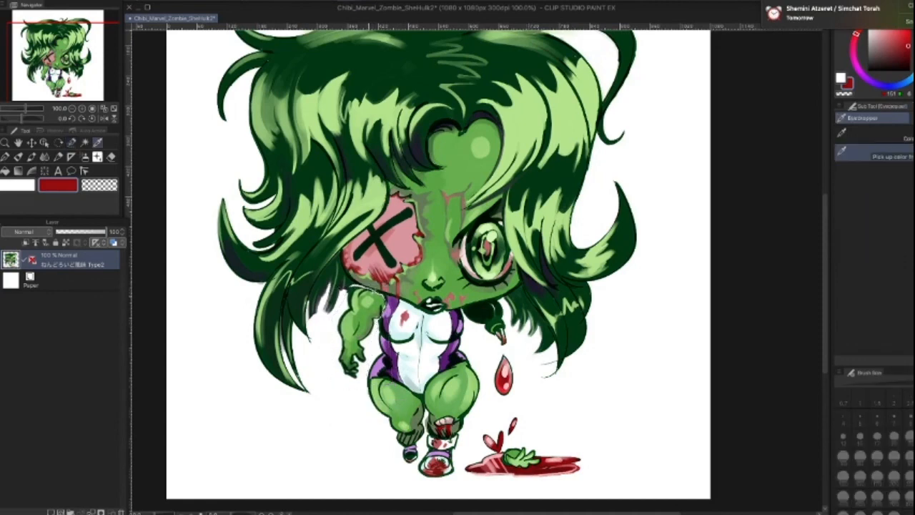
key("m")
key("i")
key("m")
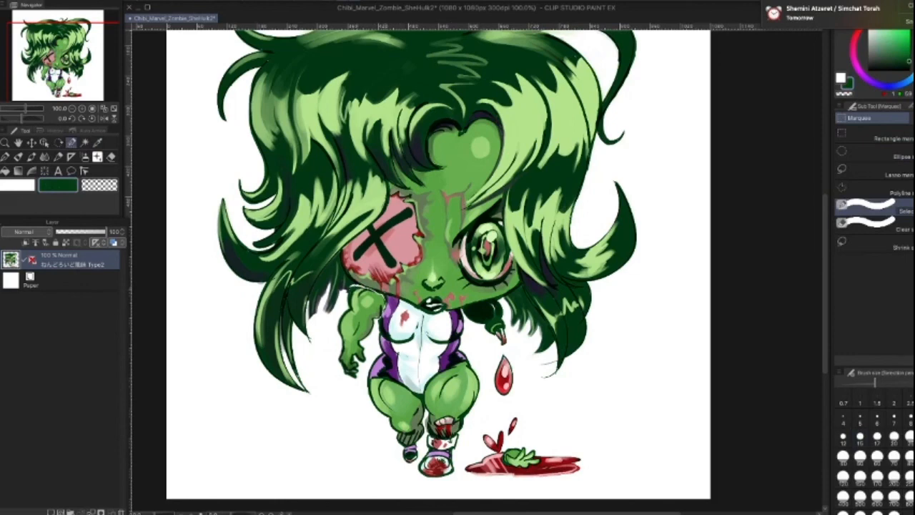
key("p")
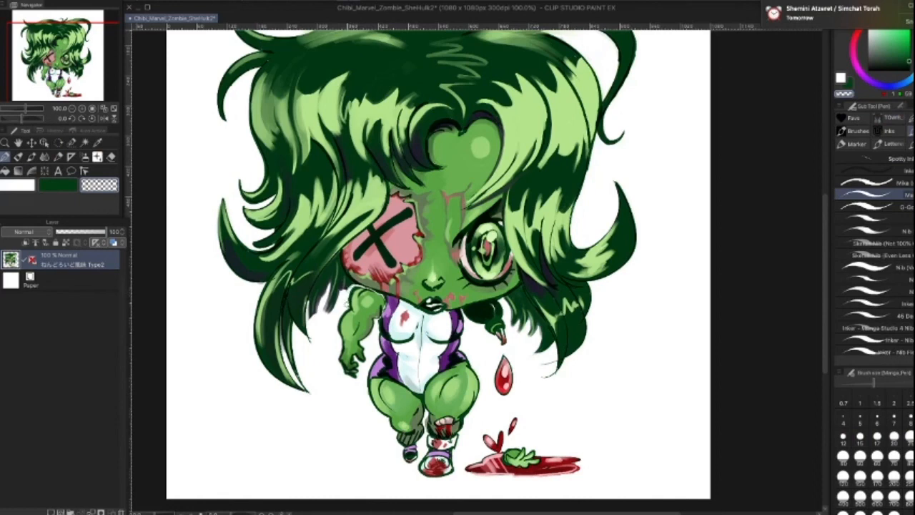
left_click(348, 303, "alt")
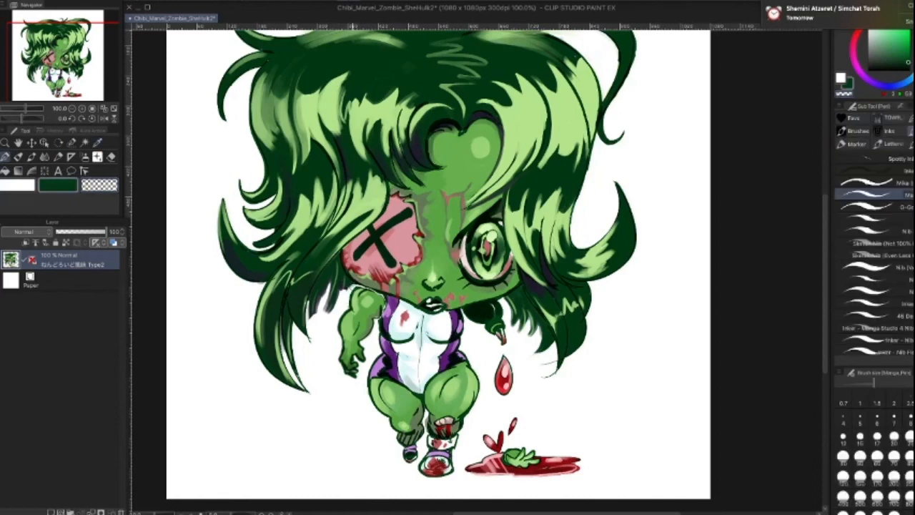
key("bracketright")
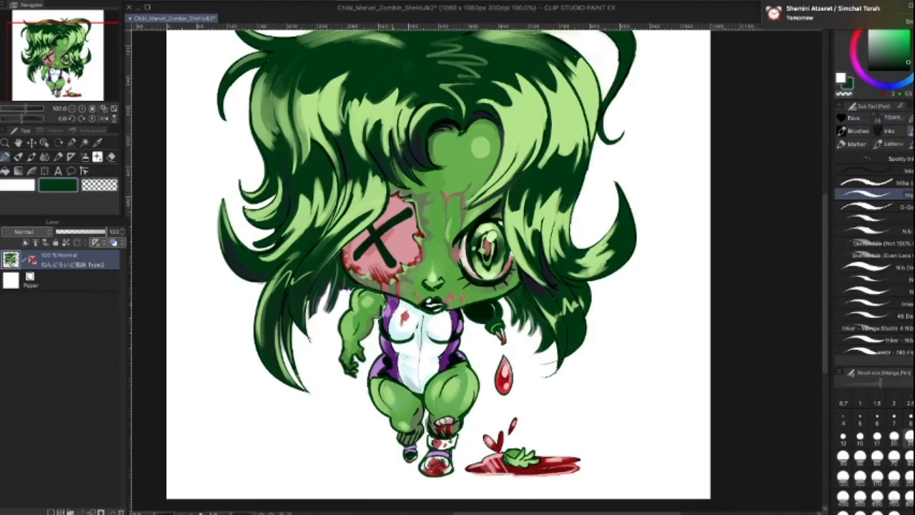
left_click(389, 293, "alt")
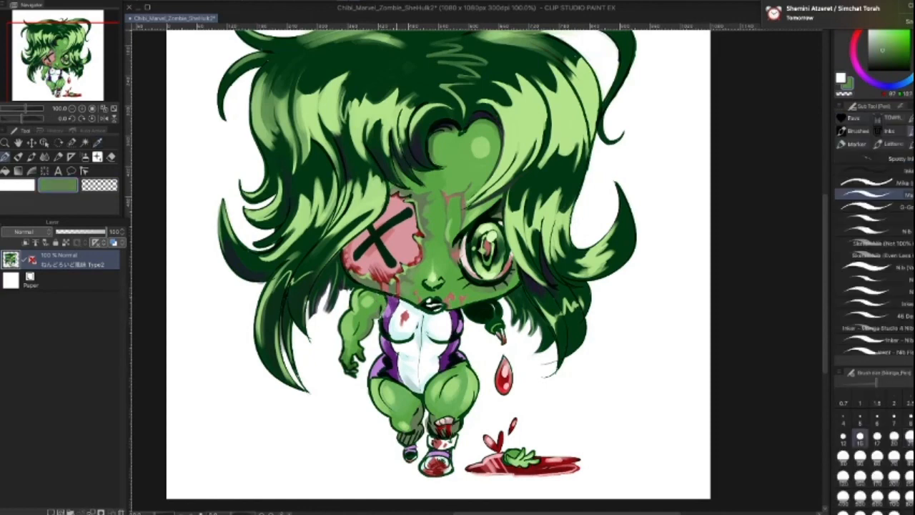
Step: Repaint the leotard's side beside the intact arm with sampled purple, light purple, dark outline and pale blue, then sample the adjoining skin green
left_click(386, 318, "alt")
key("[")
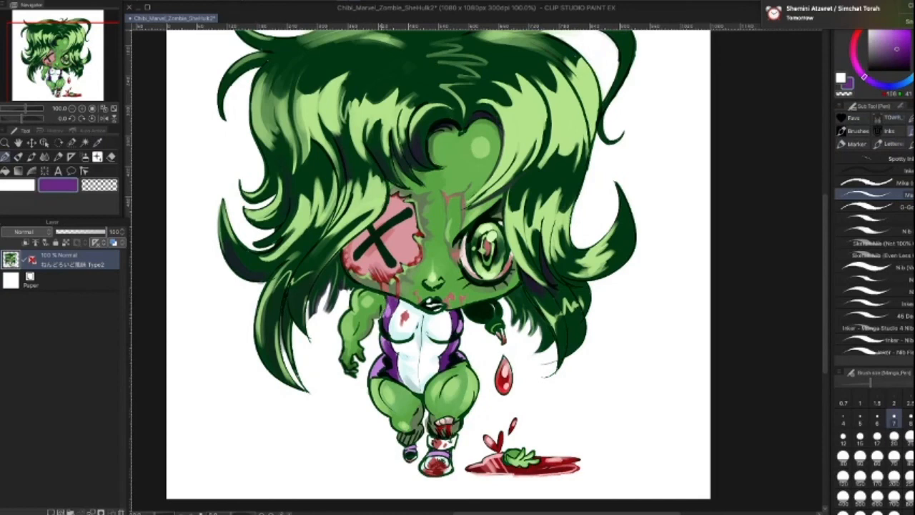
key("]")
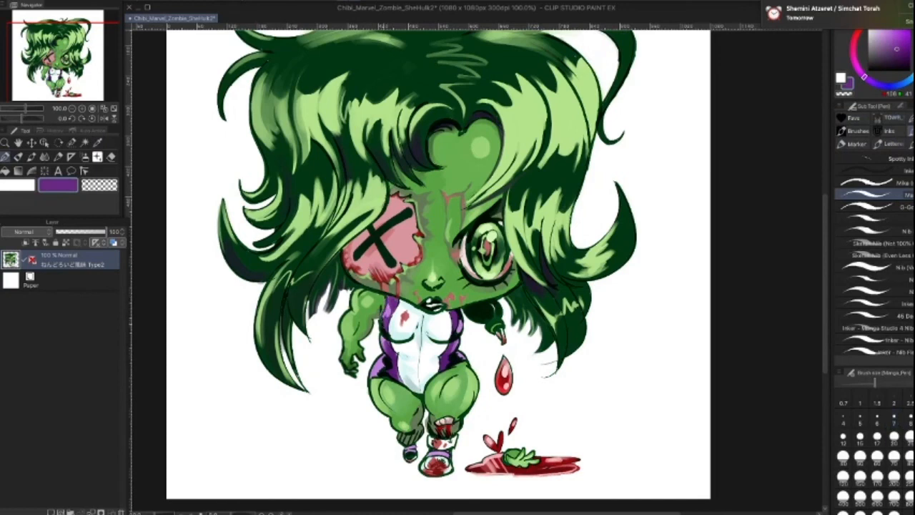
left_click(381, 325, "alt")
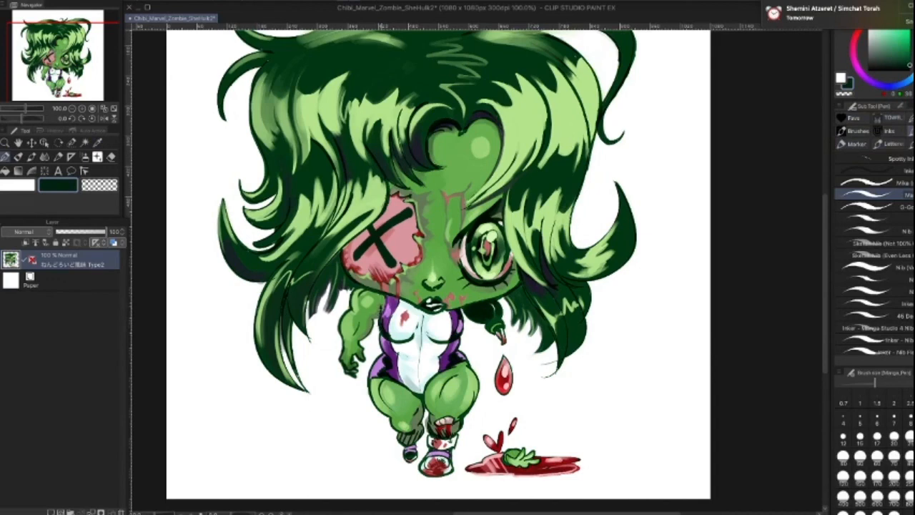
left_click(387, 309, "alt")
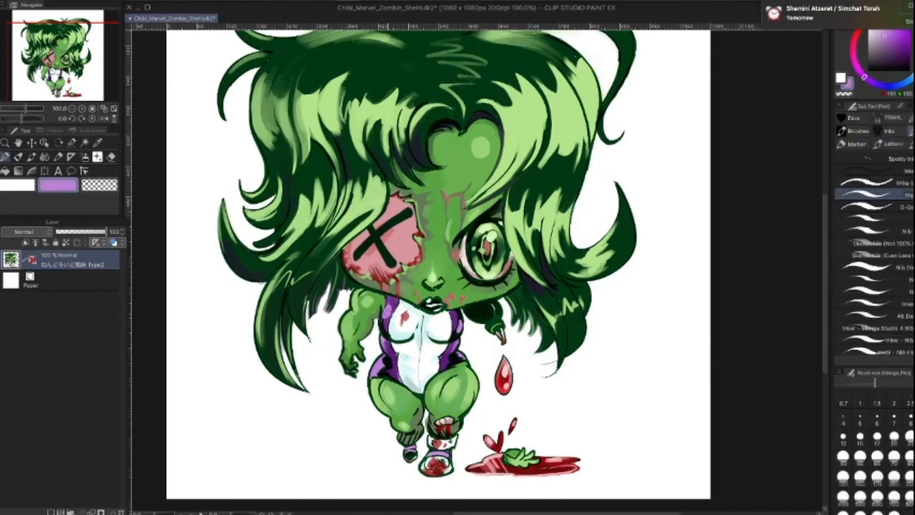
left_click(387, 329, "alt")
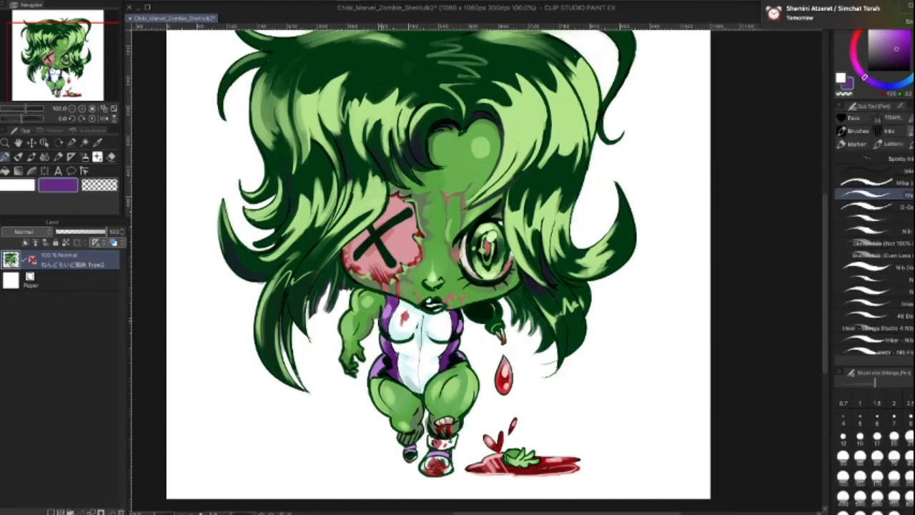
left_click(387, 323, "alt")
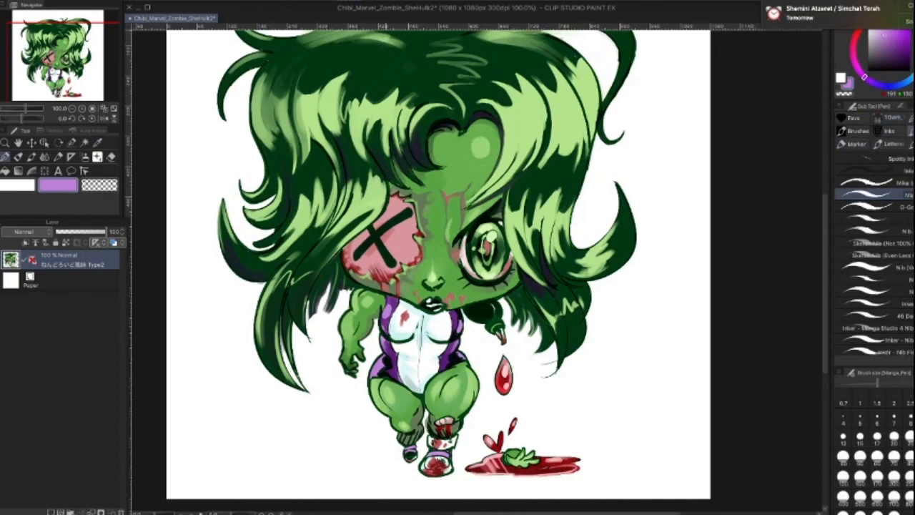
left_click(392, 330, "alt")
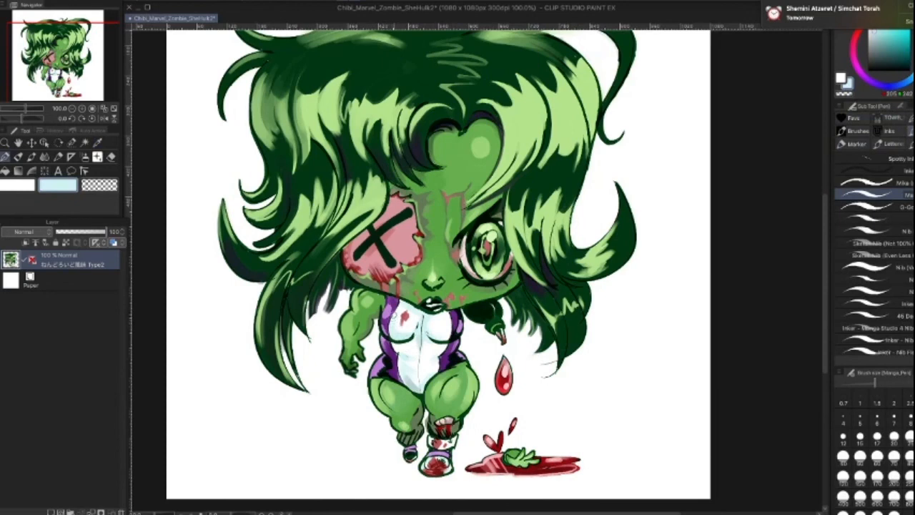
key("alt")
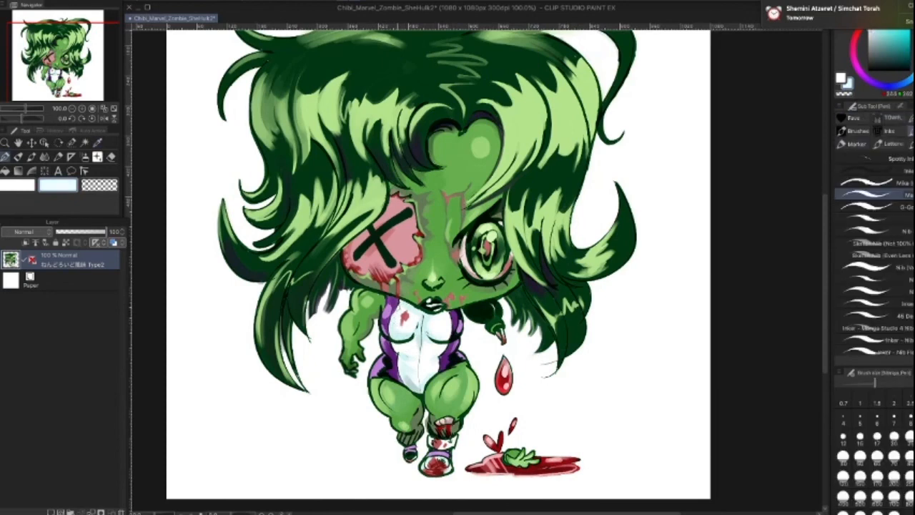
left_click(400, 301, "alt")
left_click(384, 303, "alt")
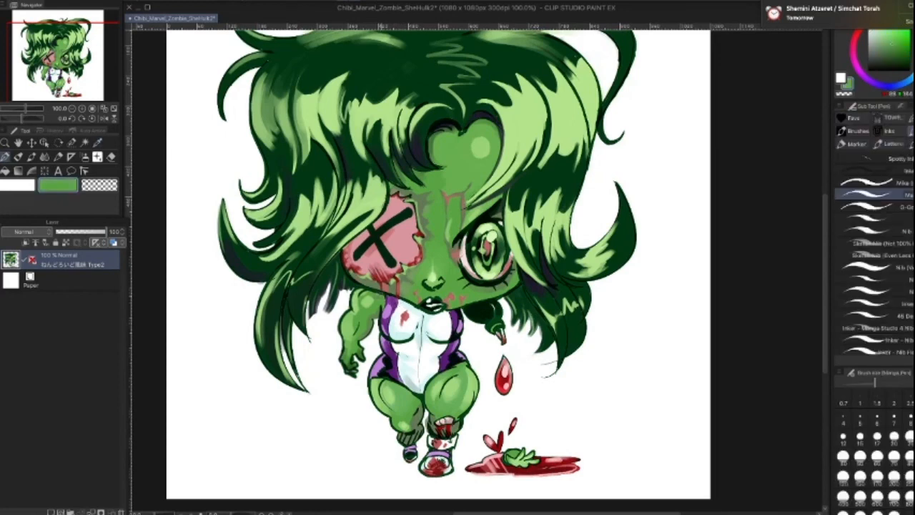
Step: Reinforce the dark hair strands beside the patched eye and above the intact arm with sampled dark greens
left_click(341, 258, "alt")
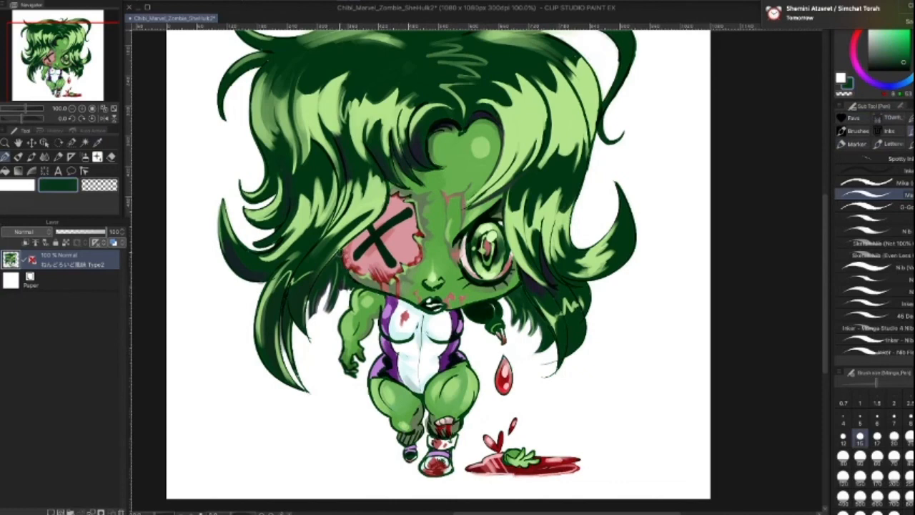
left_click(290, 299, "alt")
key("alt")
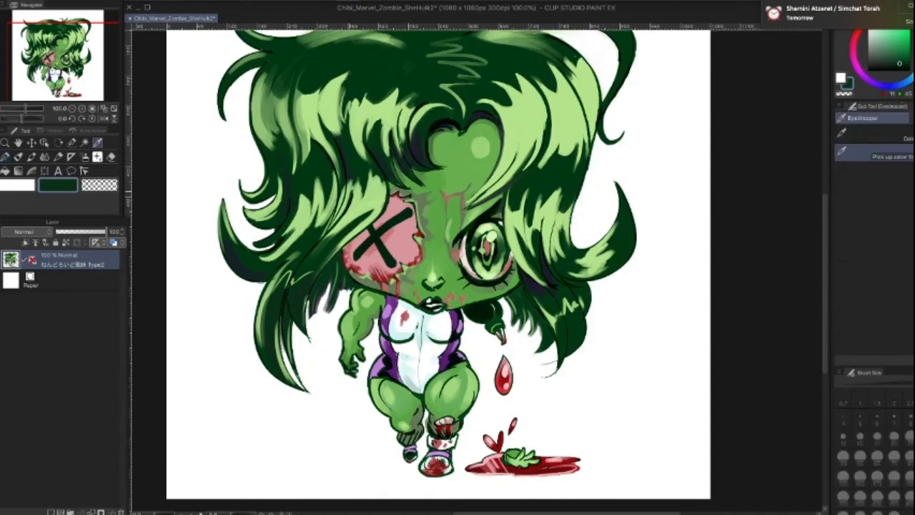
Step: Switch to the painterly brush and add sampled light green strands to the hair above the patched eye
left_click(371, 195, "alt")
key("b")
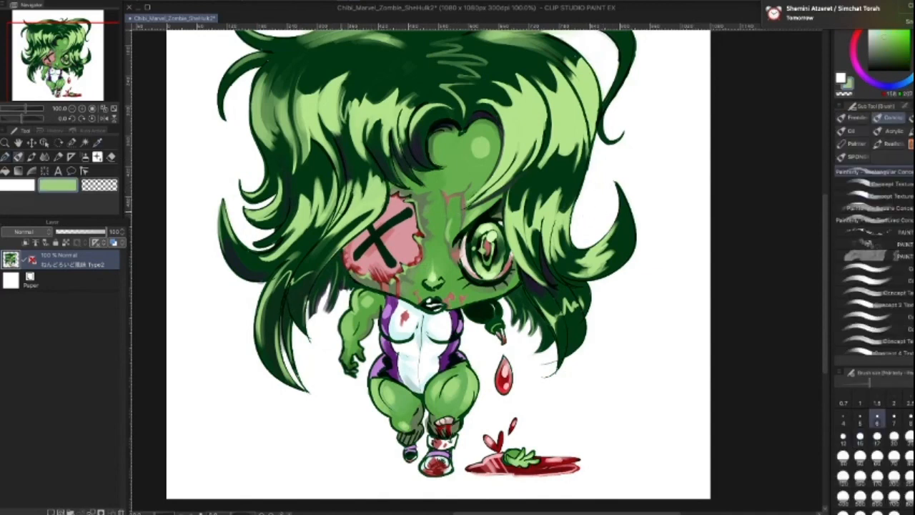
key("]")
key("]")
key("]")
key("]")
key("]")
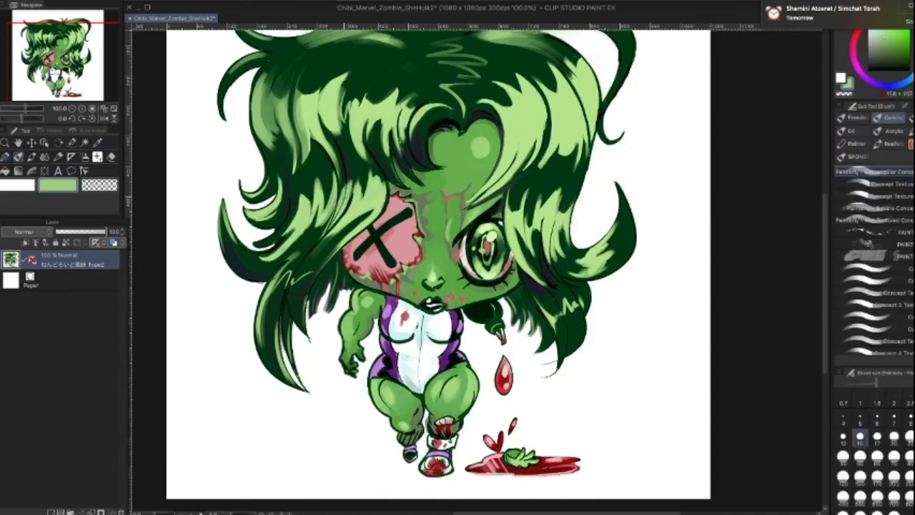
key("[")
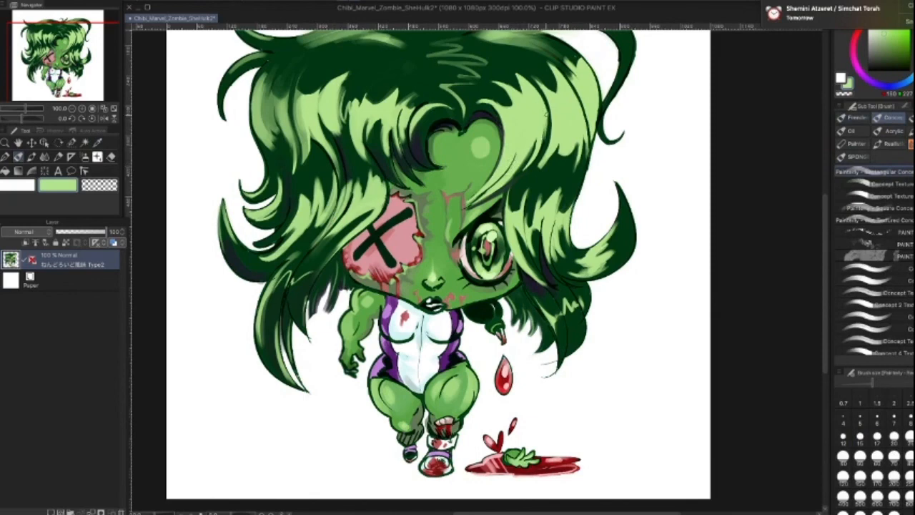
Step: Touch up the light green highlights in the hair above the open eye, adjusting the brush size and comparing the last stroke with undo and redo
key("]")
key("]")
key("]")
key("]")
key("]")
key("[")
key("[")
key("[")
key("[")
key("[")
key("super+z")
key("shift+super+z")
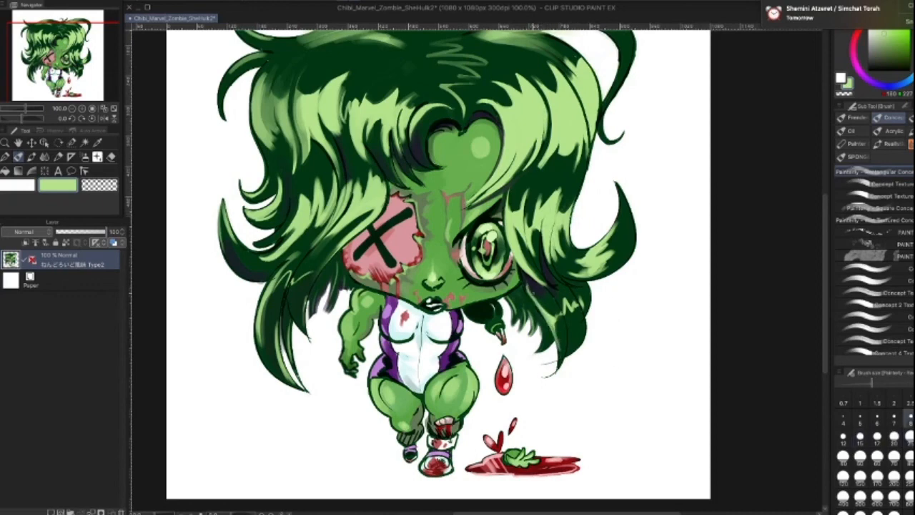
Step: Paint dark navy shading and mid-green strands into the lower hair beside the severed arm, using colors sampled from the hair
left_click(531, 288, "alt")
key("]")
key("]")
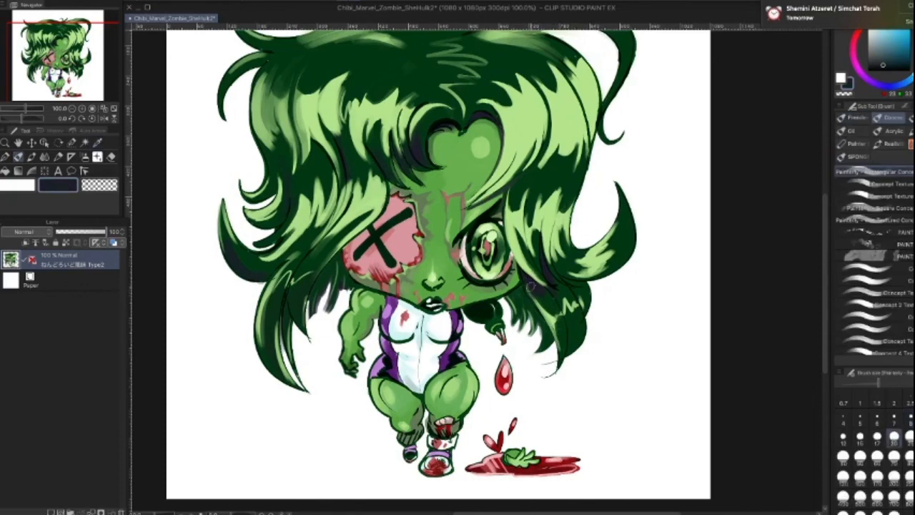
key("[")
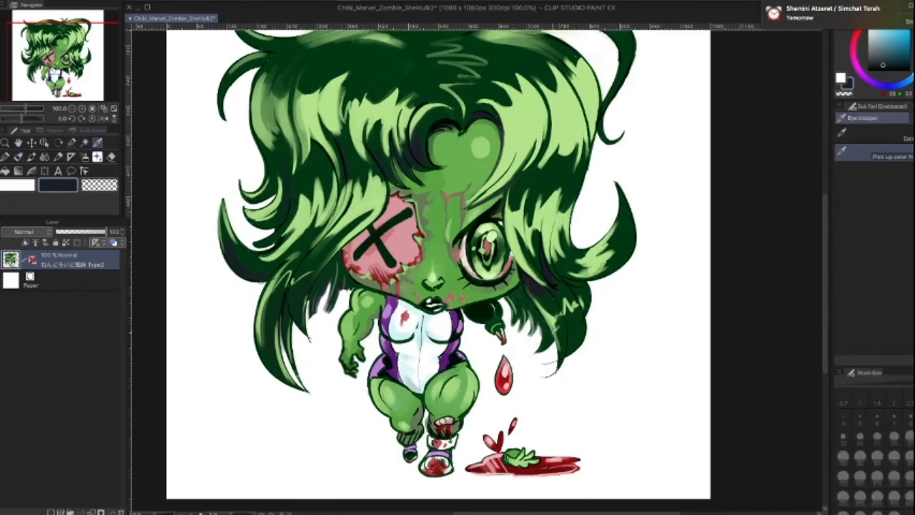
left_click(557, 330, "alt")
key("[")
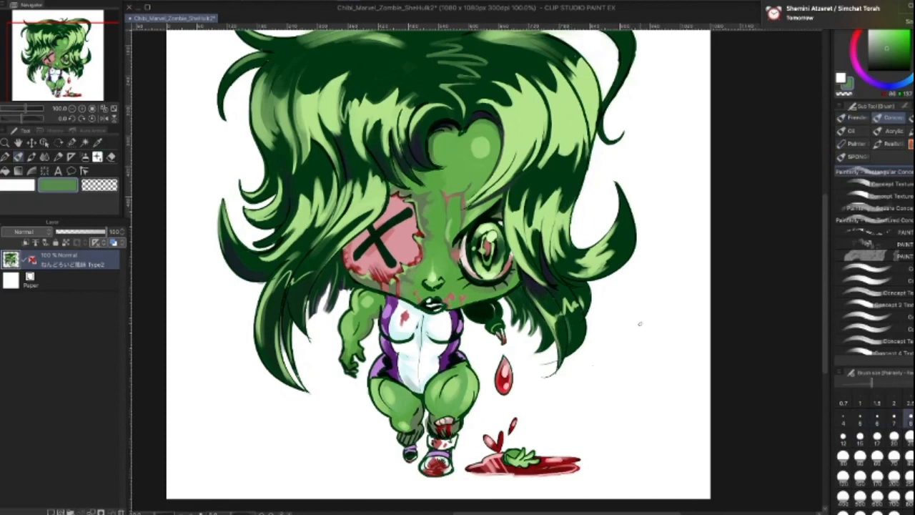
Step: Sample the white background and clean up the edges around the figure and the intact hand's fingers
key("space")
left_click_drag(613, 401, 623, 346)
left_click(623, 347, "alt")
key("[")
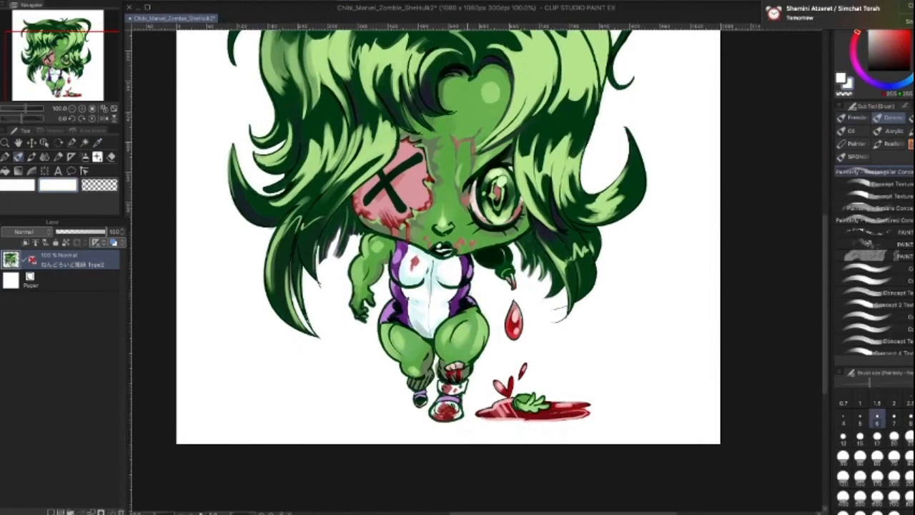
key("]")
key("]")
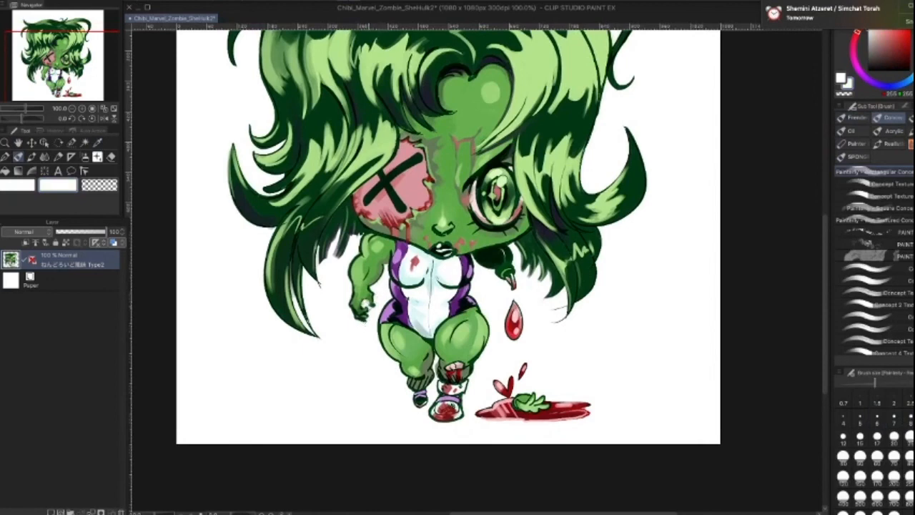
Step: Redraw the intact hand's finger outlines in sampled dark green and paint light green on the hand and wrist
left_click(365, 306, "alt")
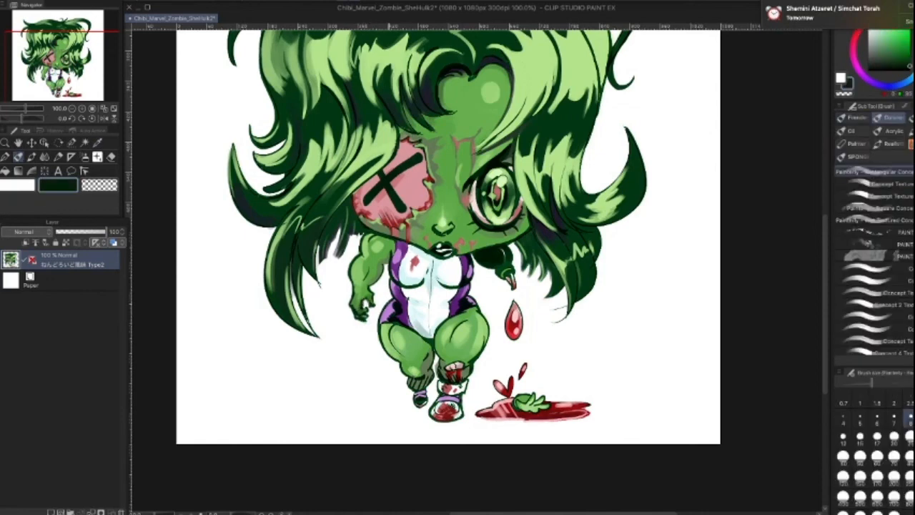
key("bracketleft")
key("bracketleft")
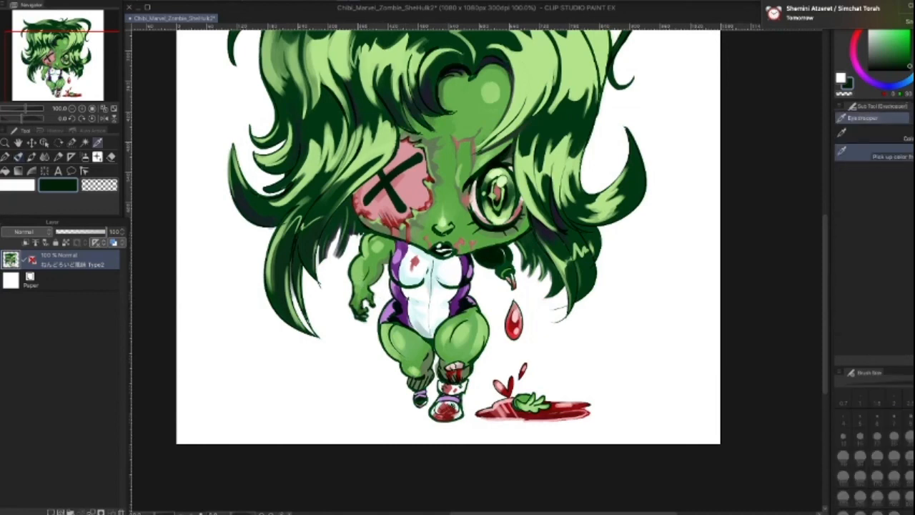
left_click(373, 301, "alt")
key("bracketright")
key("bracketright")
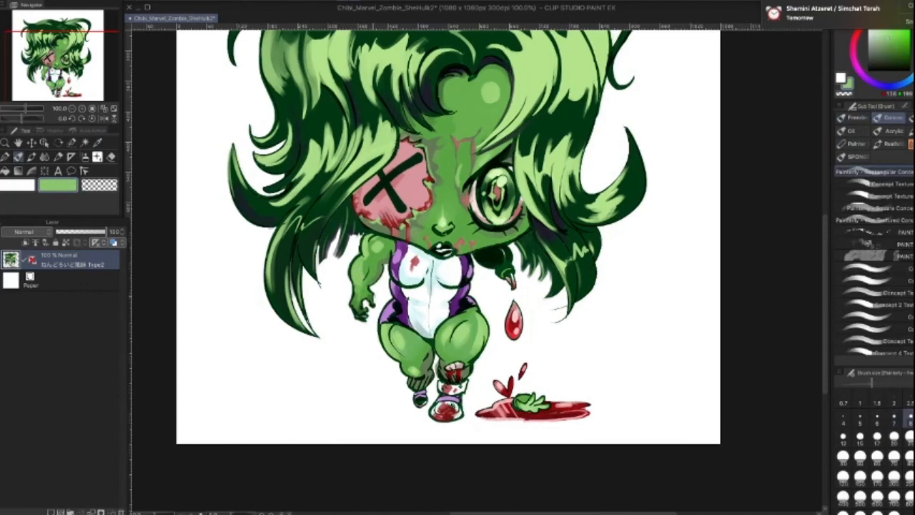
key("bracketright")
key("bracketleft")
Step: Shade the intact forearm and wrist with sampled mid greens and add a sampled light green highlight to the arm
left_click(368, 272, "alt")
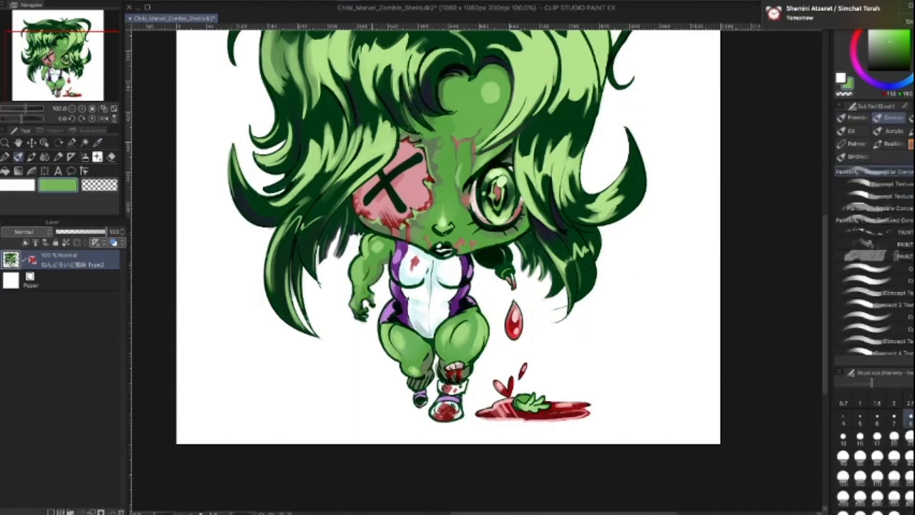
left_click(379, 276, "alt")
key("bracketright")
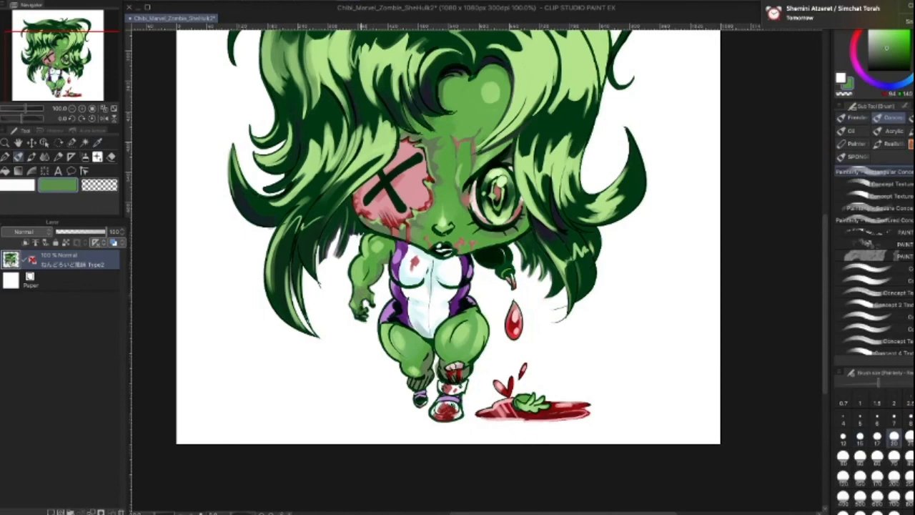
key("bracketleft")
left_click(361, 258, "alt")
key("bracketright")
key("bracketright")
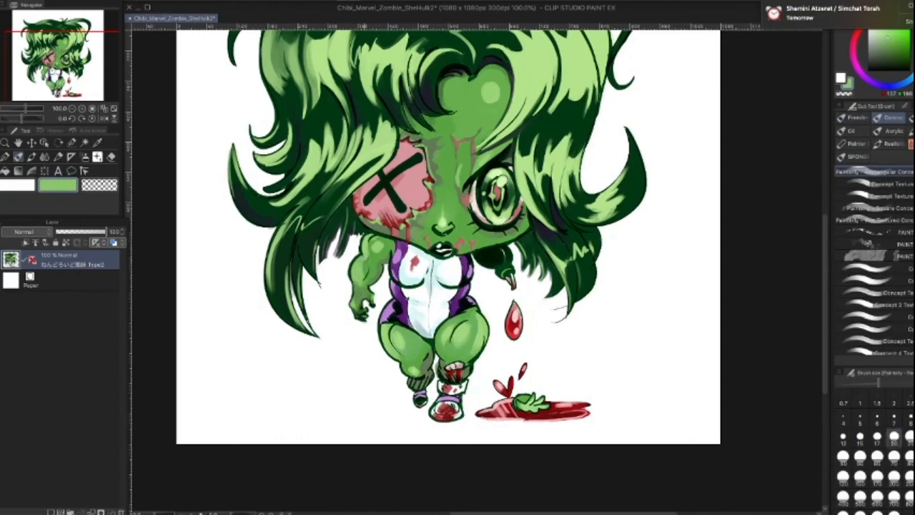
Step: Touch up the intact arm's skin with a mid green sampled from the arm and a smaller brush
left_click(358, 276, "alt")
left_click(360, 274, "alt")
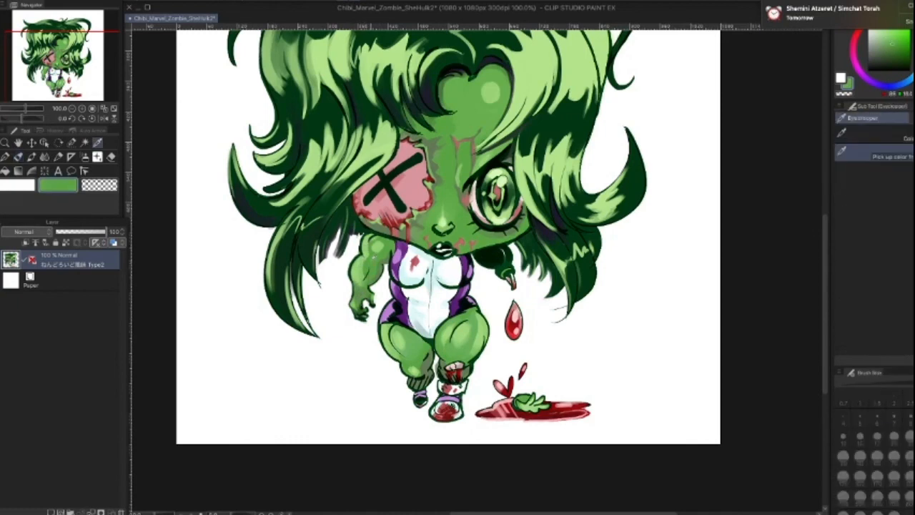
key("bracketleft")
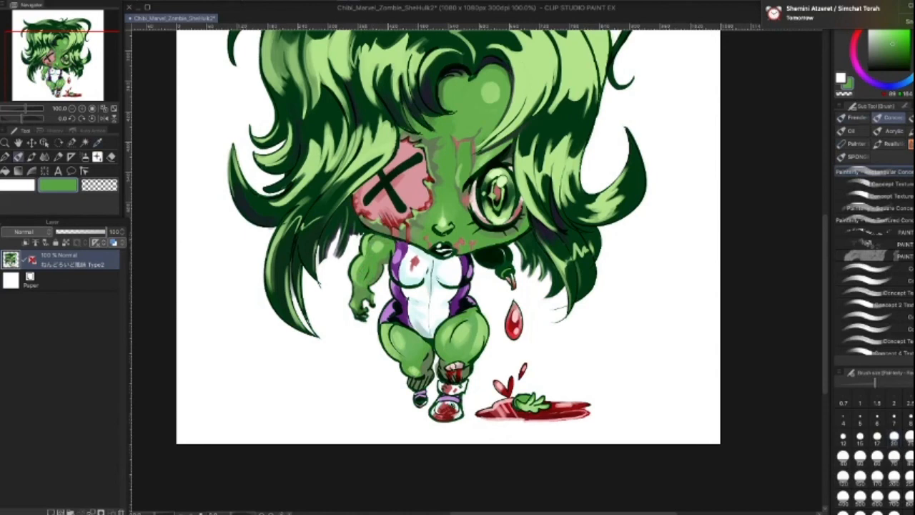
Step: Refine the chin outline and mouth with sampled dark green, near-black, light green and mid green
left_click(396, 240, "alt")
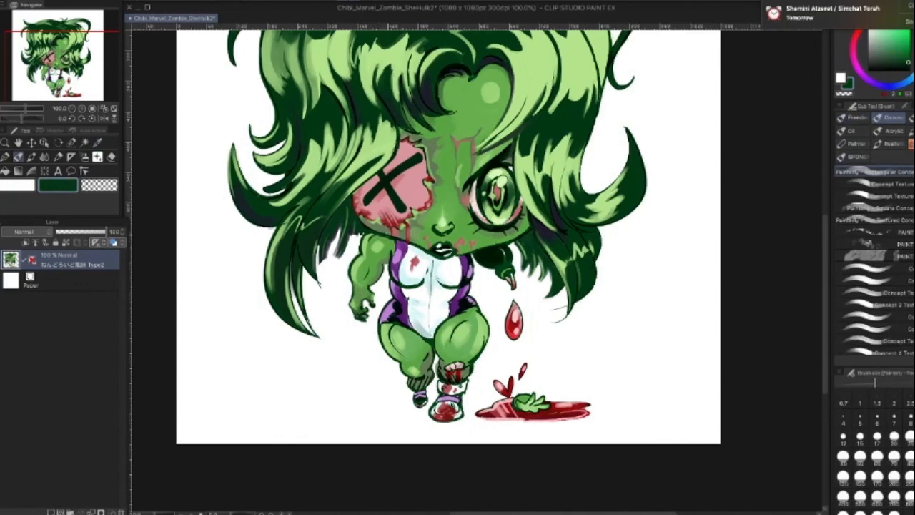
key("bracketright")
left_click(453, 255, "alt")
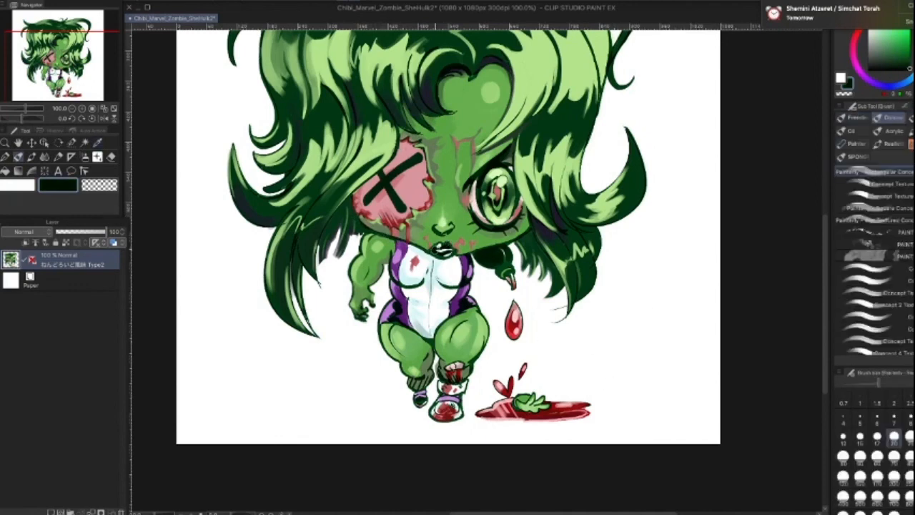
key("alt")
left_click(445, 251, "alt")
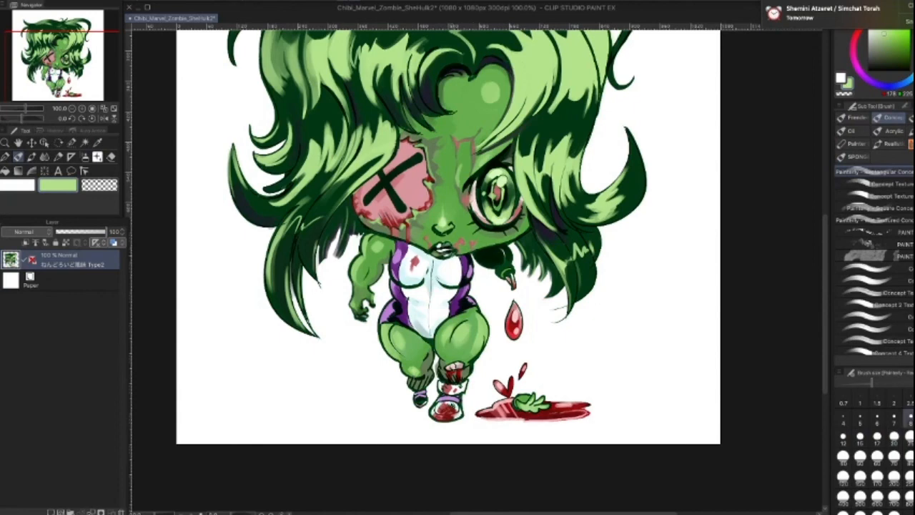
left_click(451, 256, "alt")
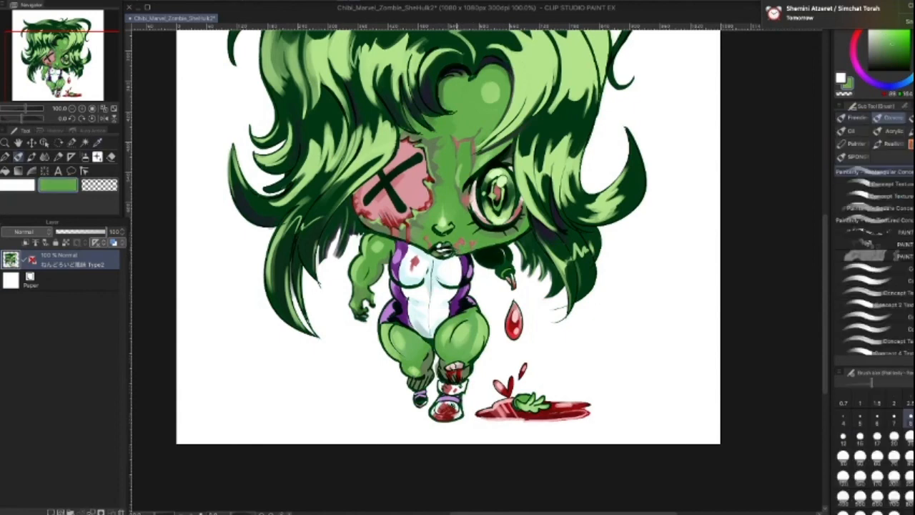
Step: Paint bright red blood around the mouth using the color sampled from the blood drop and finer brush sizes
left_click(420, 259, "alt")
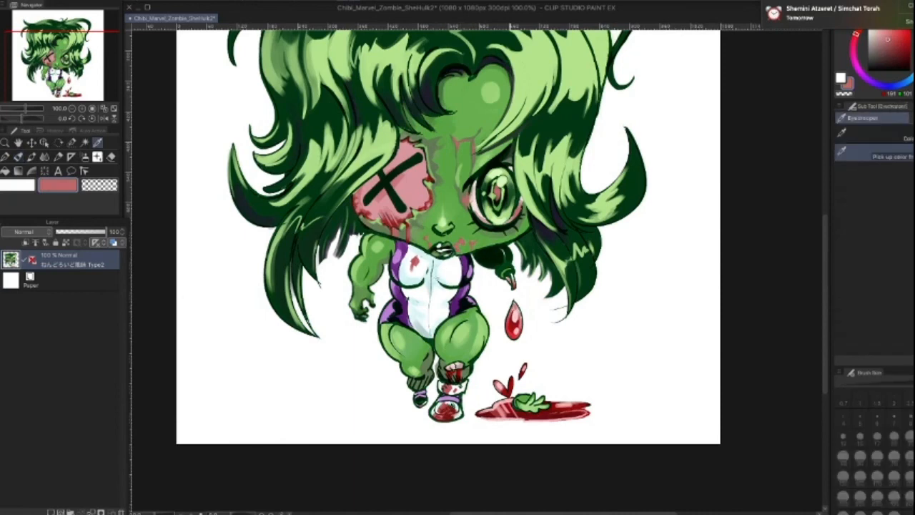
left_click(515, 323, "alt")
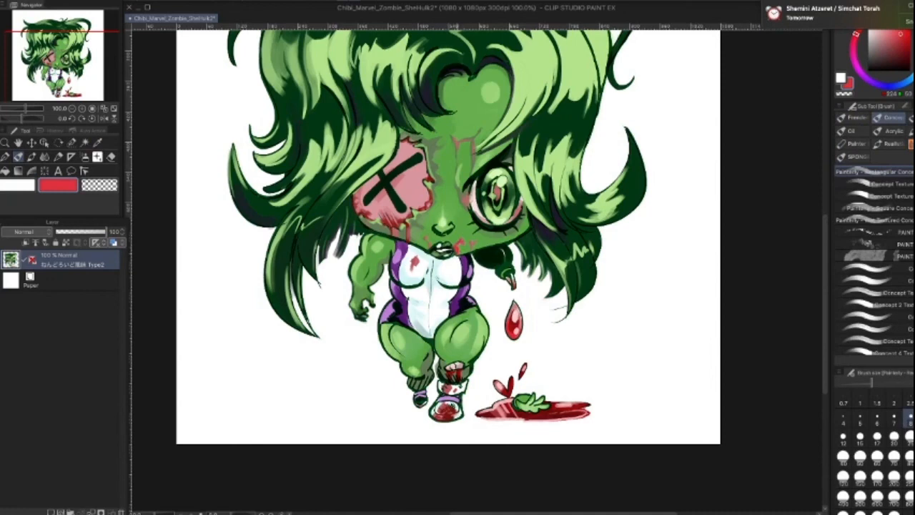
key("bracketleft")
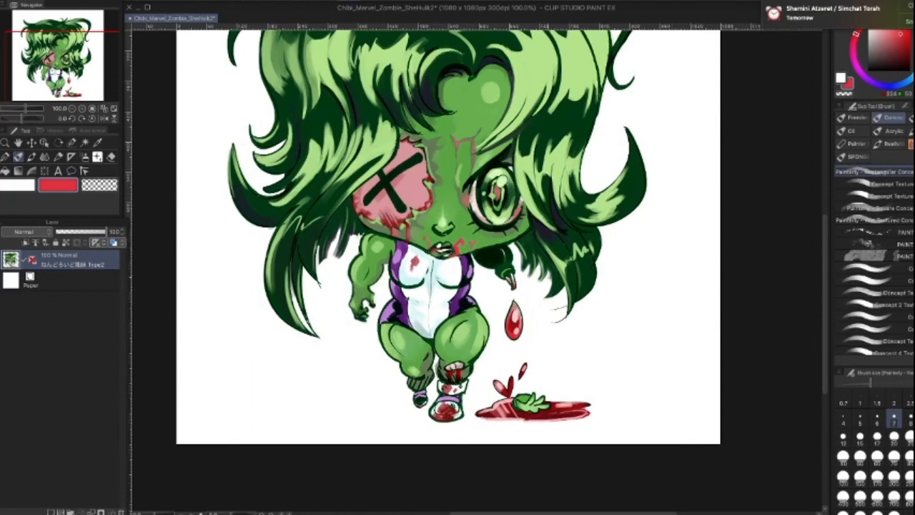
key("bracketleft")
key("bracketleft")
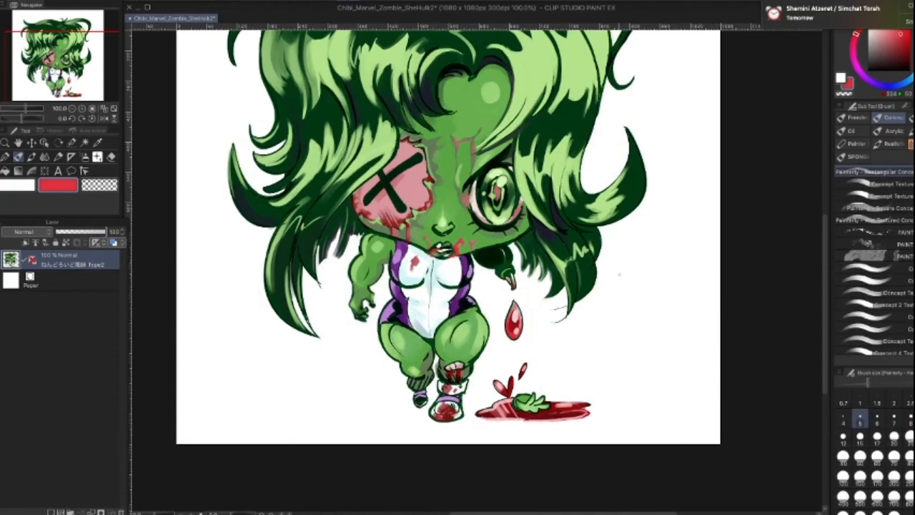
Step: Erase stray edges around the lower legs and socks with the transparent color and a larger brush
key("c")
key("bracketright")
key("bracketright")
key("bracketright")
left_click_drag(437, 375, 439, 364)
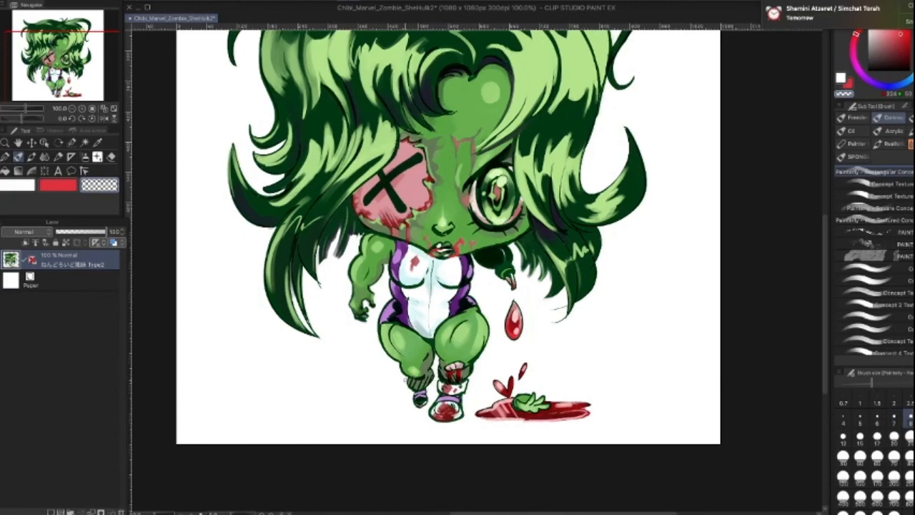
key("alt")
key("alt")
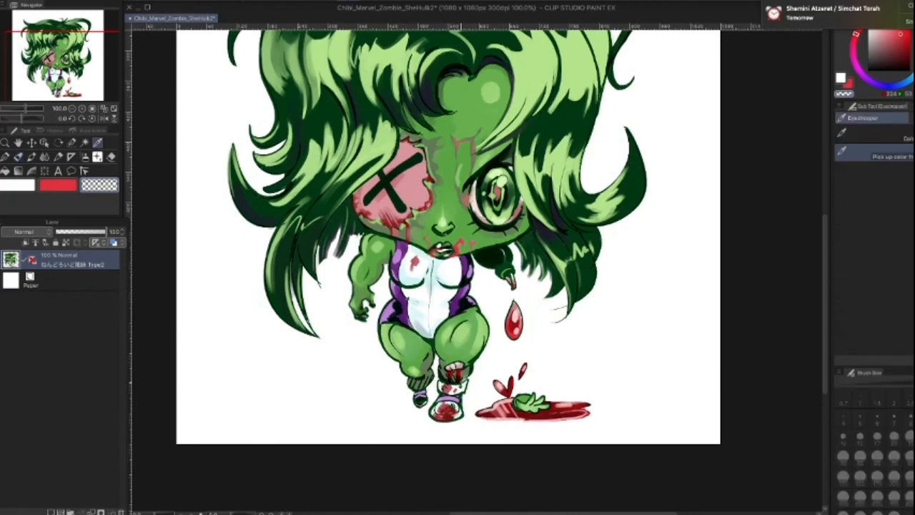
Step: Redraw the front shoe and sock outline in sampled dark green and undo the last stroke
left_click(464, 379, "alt")
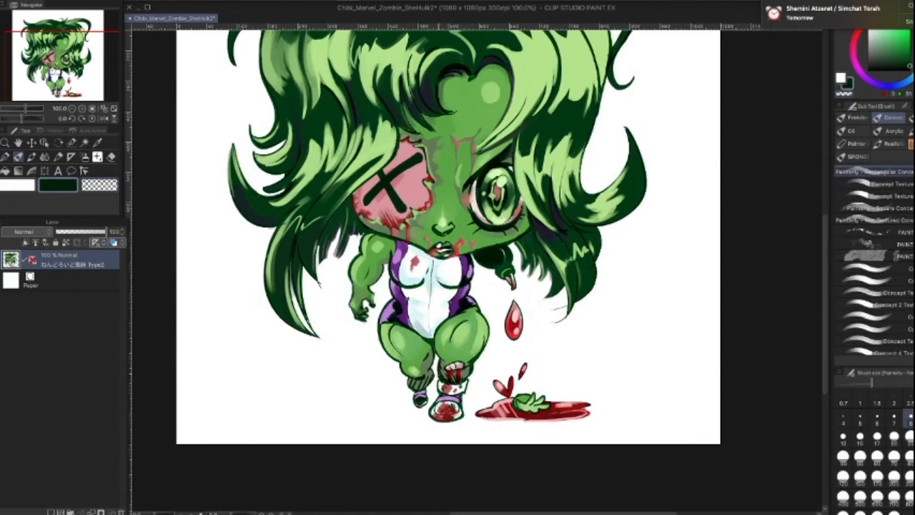
mouse_move(471, 367)
left_mouse_down()
mouse_move(463, 396)
mouse_move(437, 394)
mouse_move(441, 427)
mouse_move(452, 420)
left_mouse_up()
key("[")
key("]")
key("ctrl+z")
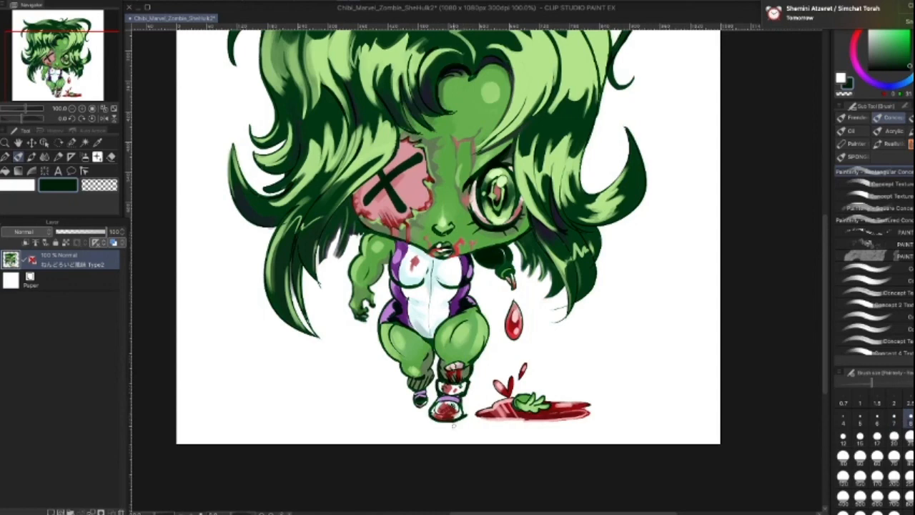
Step: Paint blood along the front shoe's sole and upper with sampled dark red and muted red tones
left_click(547, 413, "alt")
left_click_drag(434, 419, 466, 417)
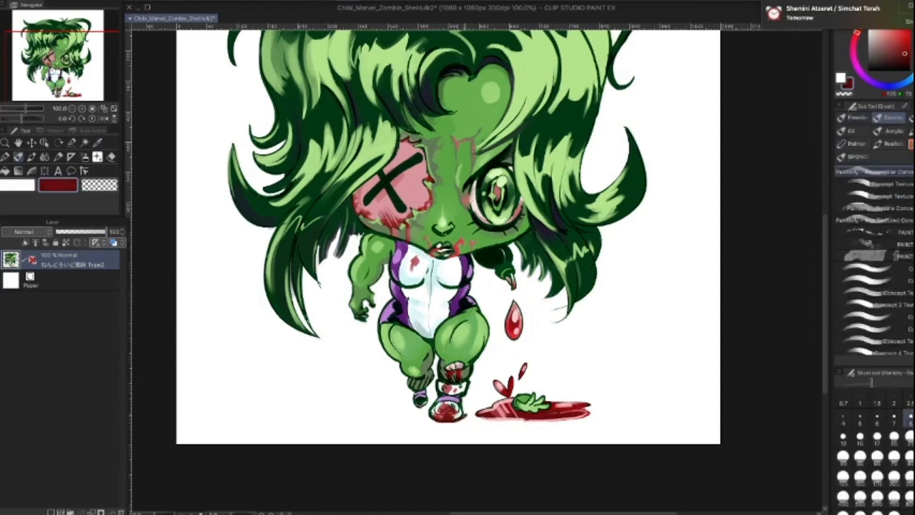
left_click(447, 403, "alt")
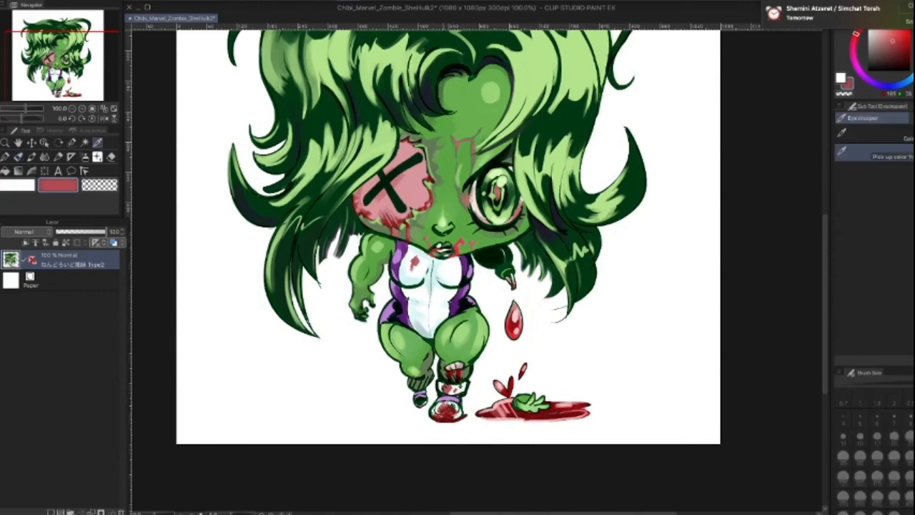
key("[")
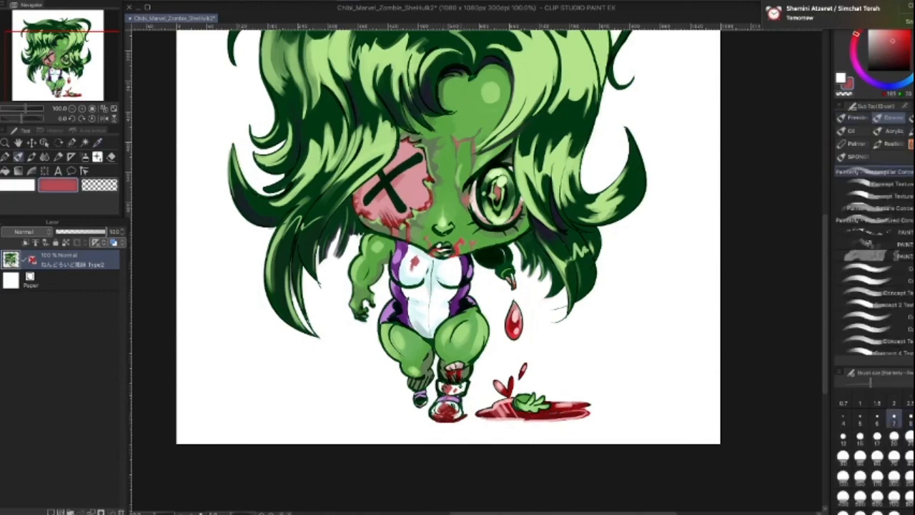
left_click(547, 413, "alt")
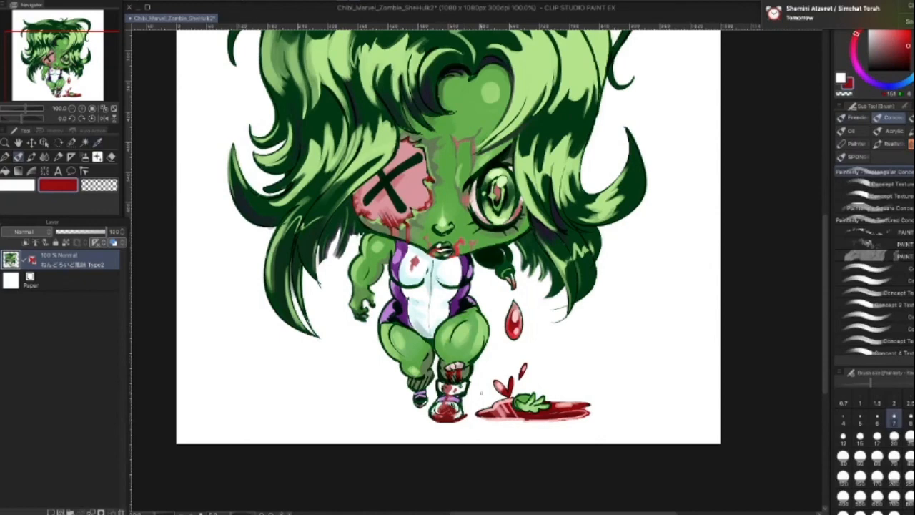
Step: Clean up the edges of the front shoe and blood puddle with the transparent color at varying brush sizes
key("bracketright")
key("bracketright")
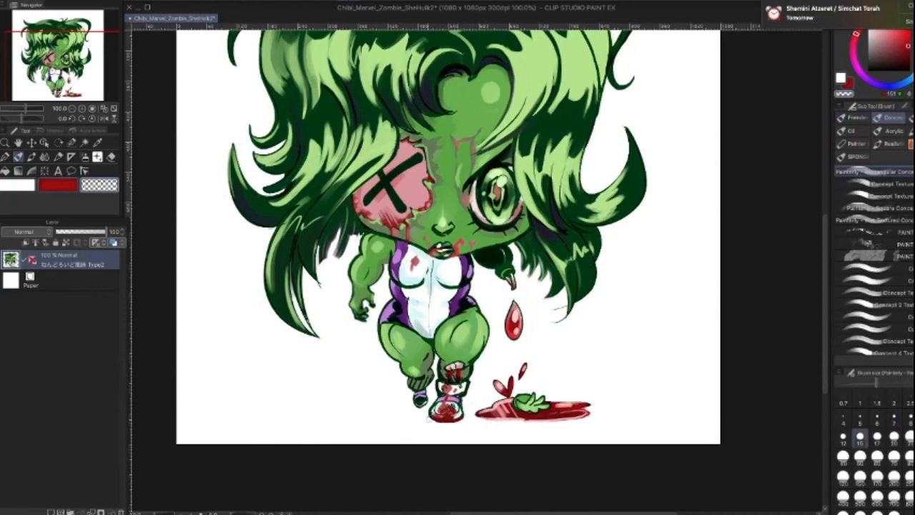
key("bracketleft")
key("bracketleft")
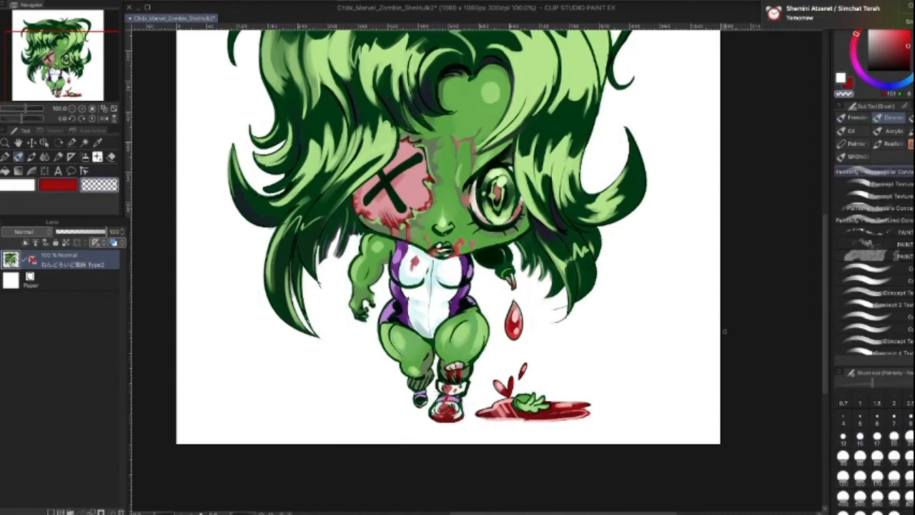
key("bracketright")
key("bracketright")
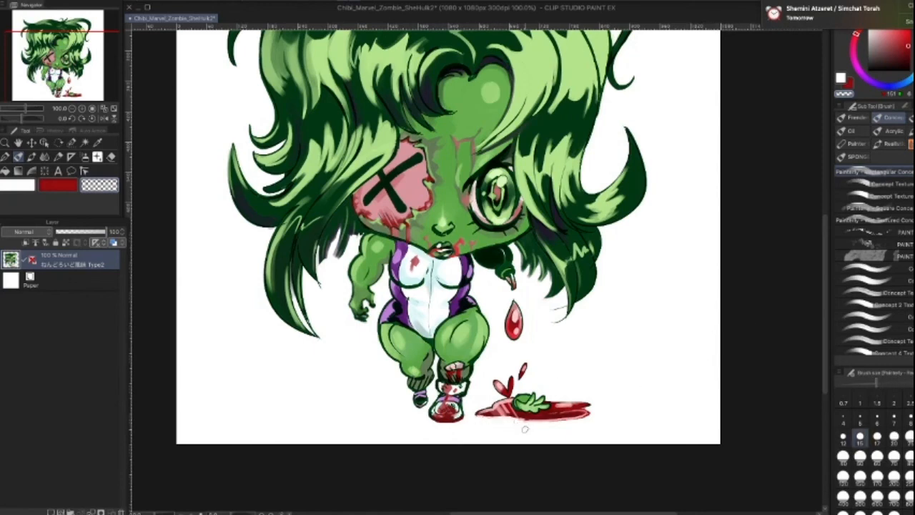
key("bracketleft")
key("super+z")
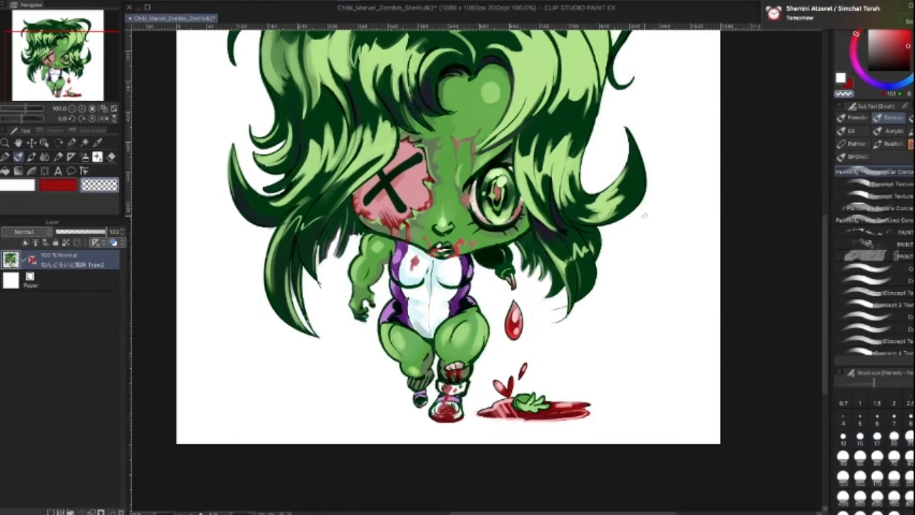
Step: Touch up the open eye with sampled pink and pale pink around it and dark green on its upper outline
scroll(668, 243, "up", 1)
scroll(666, 247, "down", 1)
scroll(664, 257, "down", 1)
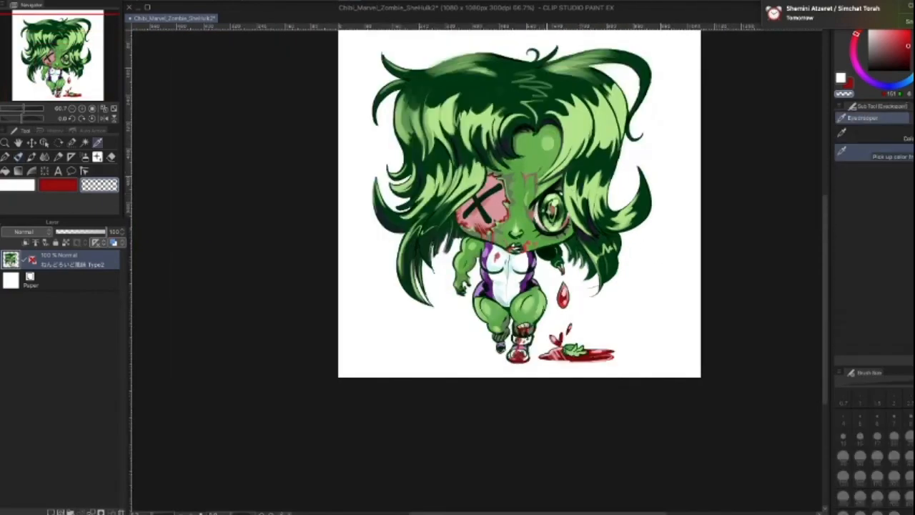
left_click(547, 225, "alt")
key("]")
key("[")
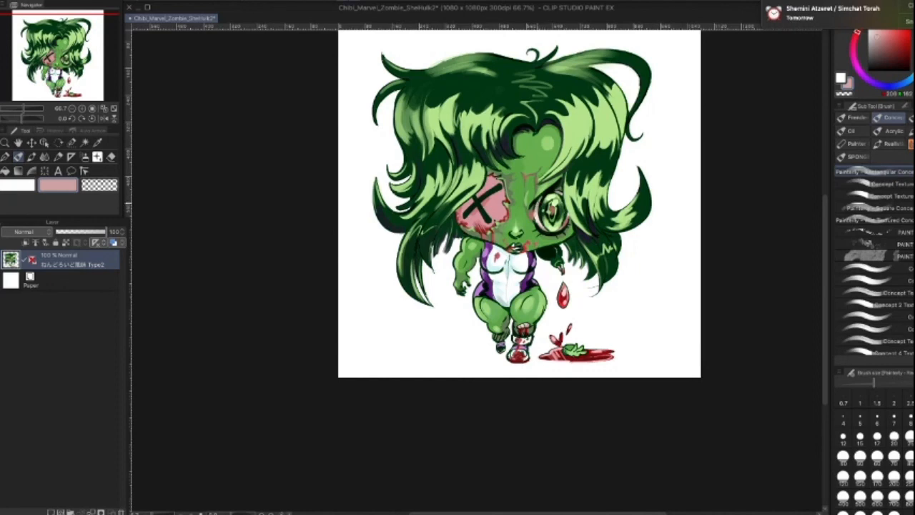
left_click(541, 216, "alt")
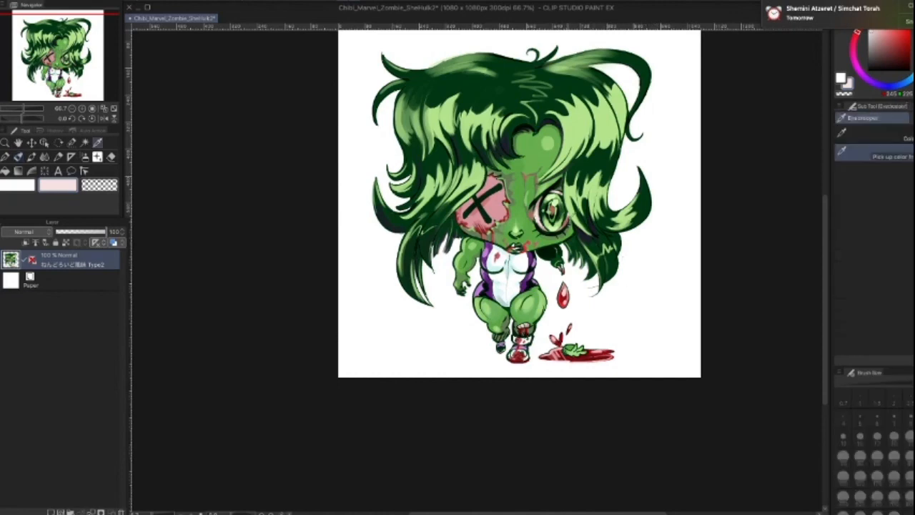
key("bracketleft")
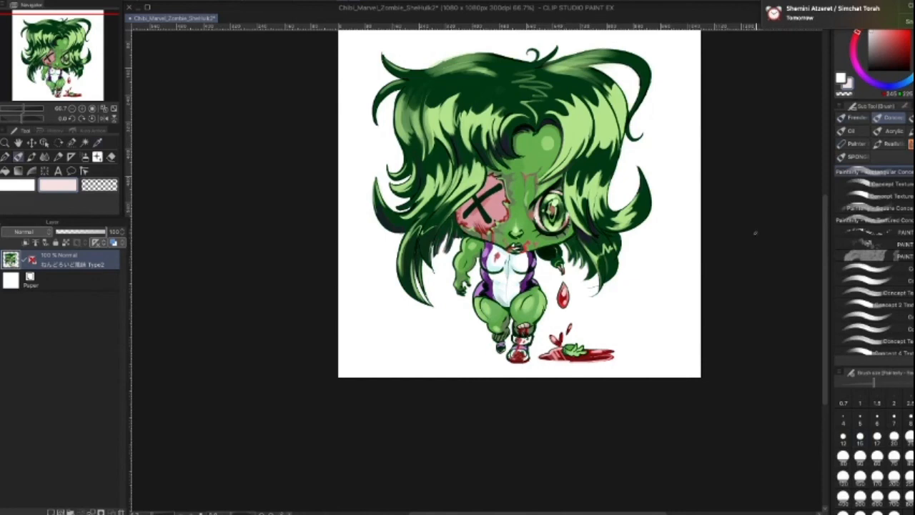
left_click(564, 201, "alt")
mouse_move(565, 200)
left_mouse_down()
mouse_move(571, 218)
mouse_move(565, 194)
left_mouse_up()
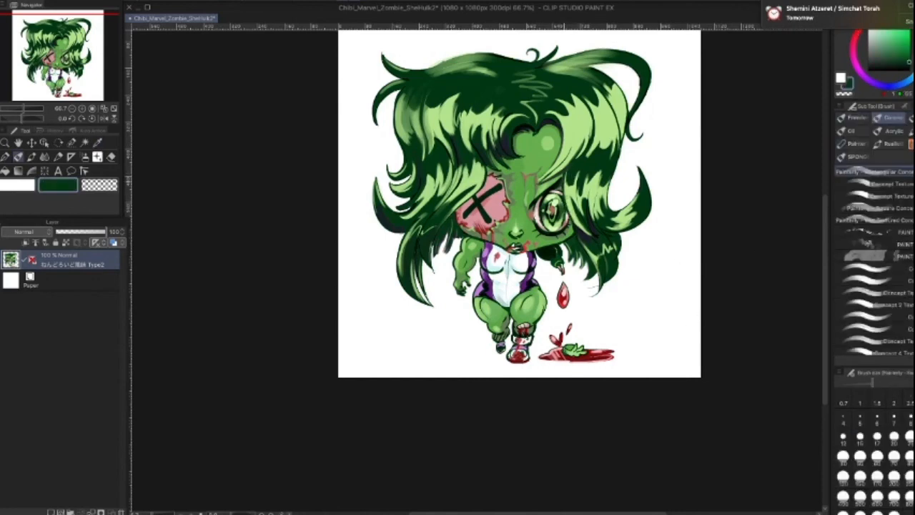
Step: Paint light green strands in the hair beside the open eye using a color sampled from the hair
left_click(617, 214, "alt")
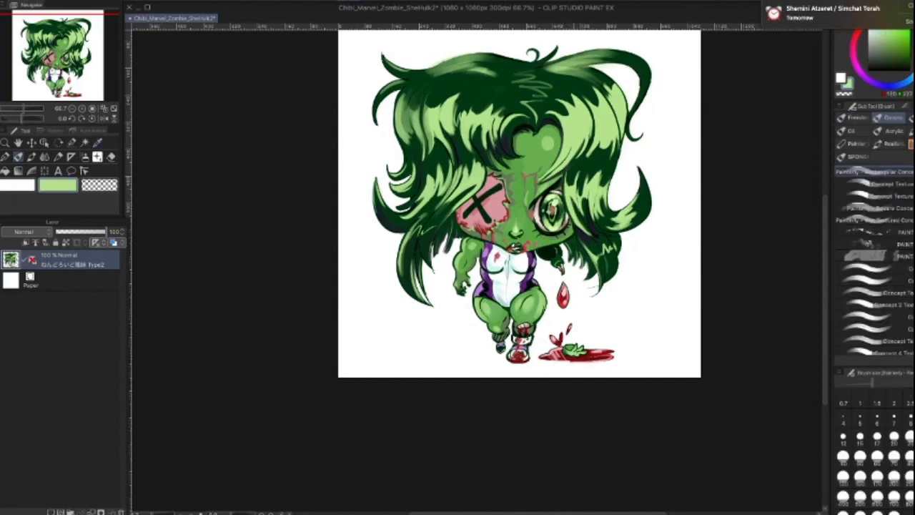
key("bracketright")
left_click_drag(571, 207, 605, 246)
key("bracketleft")
key("bracketleft")
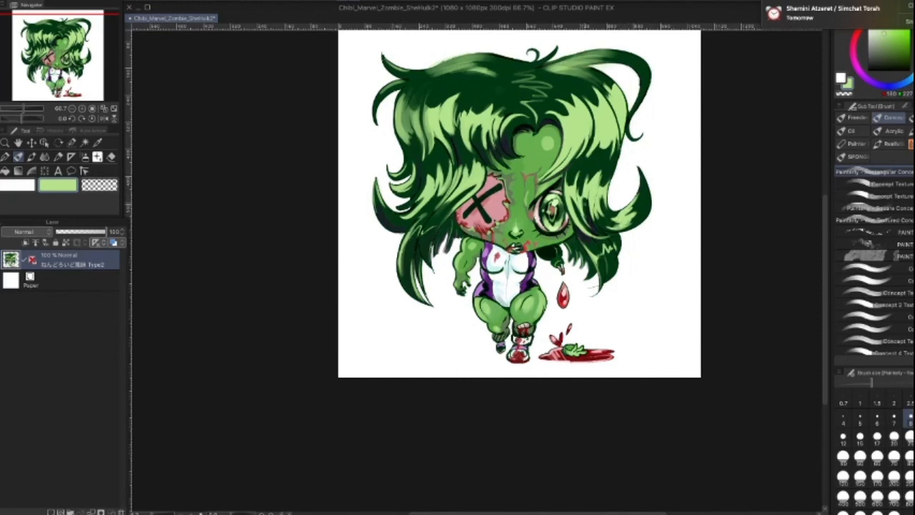
key("bracketleft")
key("bracketleft")
key("bracketleft")
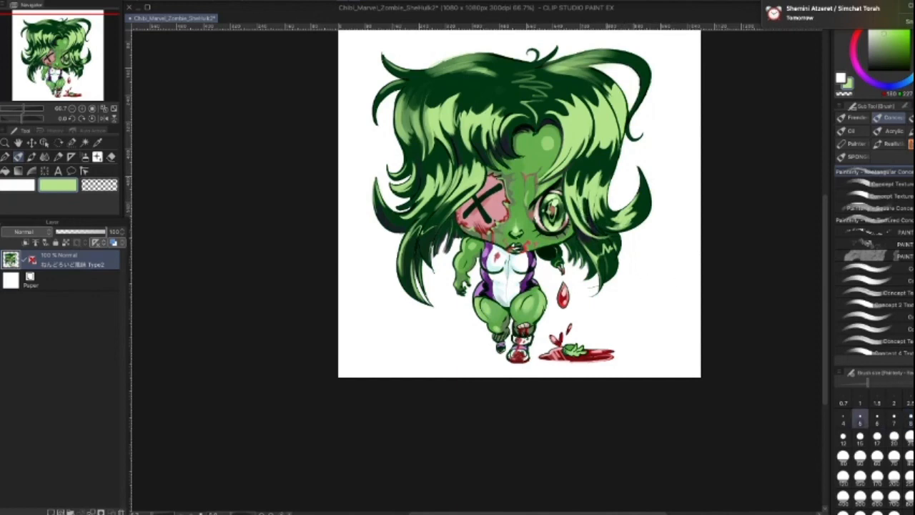
Step: Rework the hair strands above the crossed-out eye with sampled dark green and light green and a larger brush
key("bracketright")
key("bracketright")
key("bracketright")
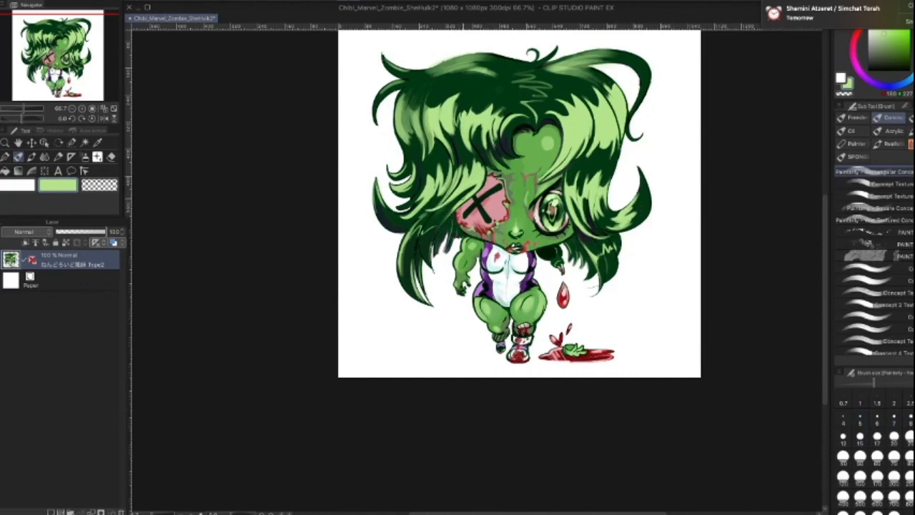
key("bracketright")
key("bracketright")
key("bracketright")
left_click(469, 165, "alt")
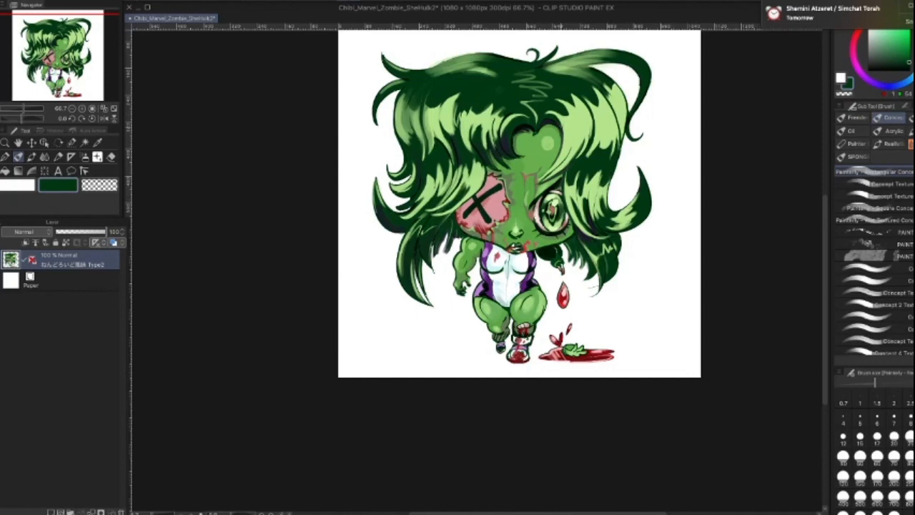
left_click(461, 183, "alt")
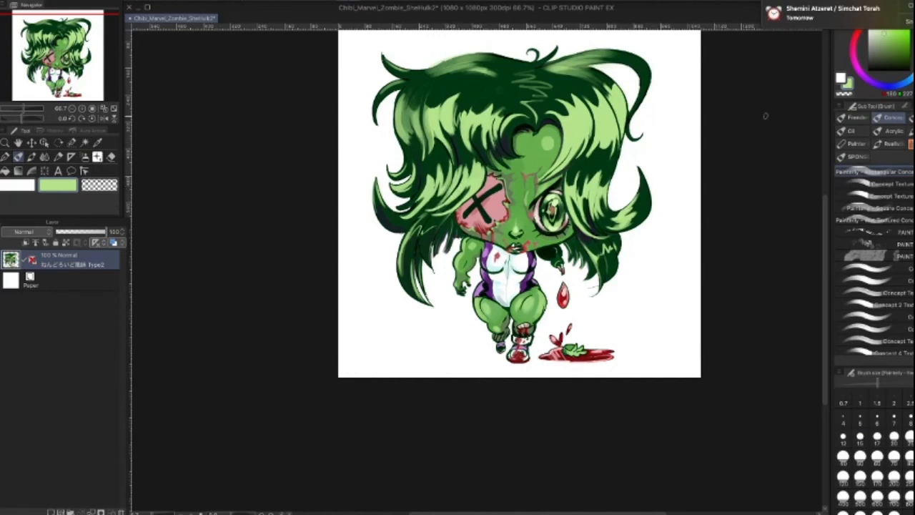
Step: Add light green strokes to the hair above the open eye, adjusting the brush size
key("alt")
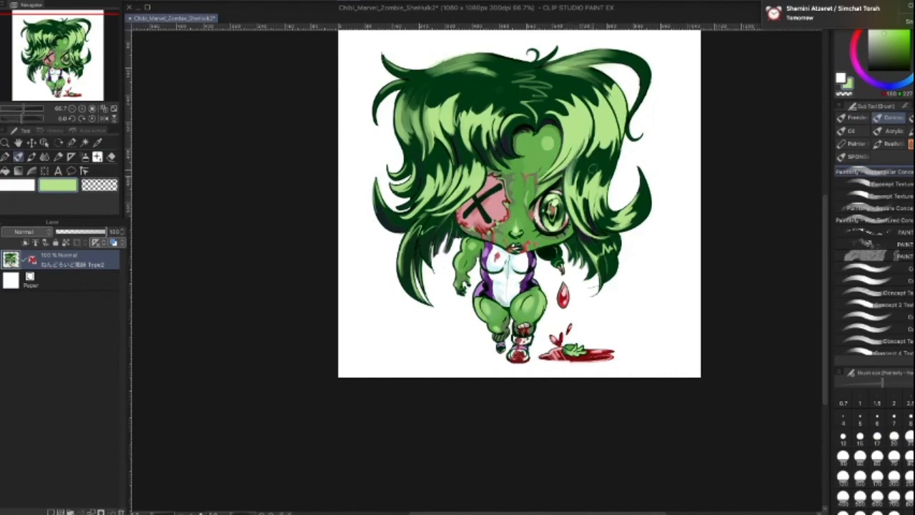
key("[")
key("]")
key("[")
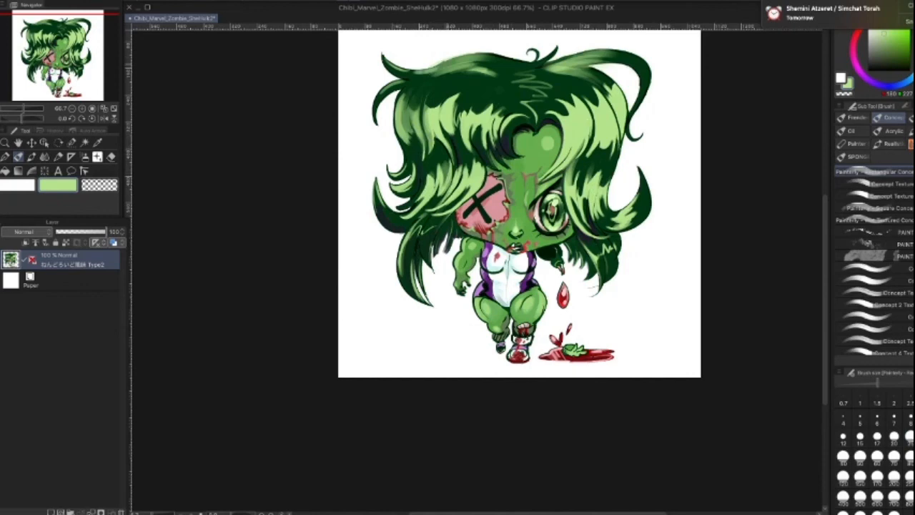
Step: Touch up the curled outer hair strand above the open eye in light green with a smaller brush, and sample the hair's dark green
key("]")
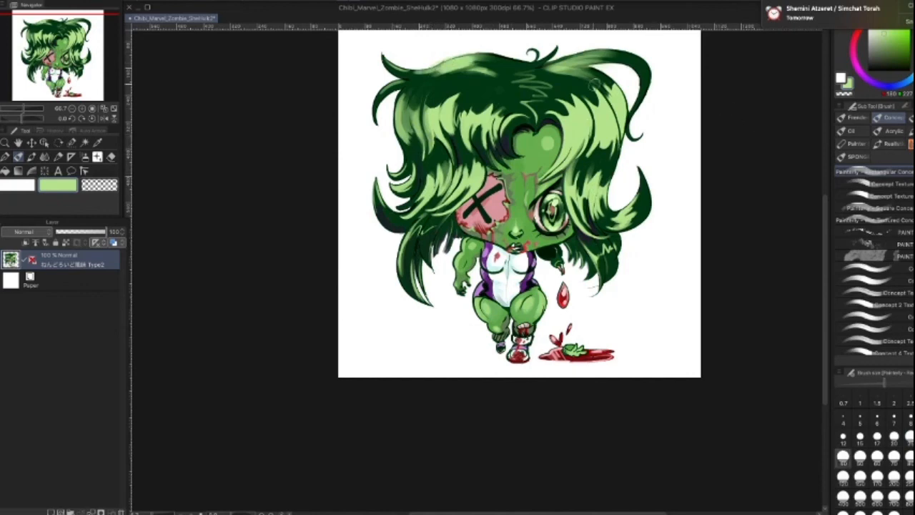
key("[")
mouse_move(643, 58)
left_mouse_down()
mouse_move(633, 60)
mouse_move(642, 89)
left_mouse_up()
key("bracketleft")
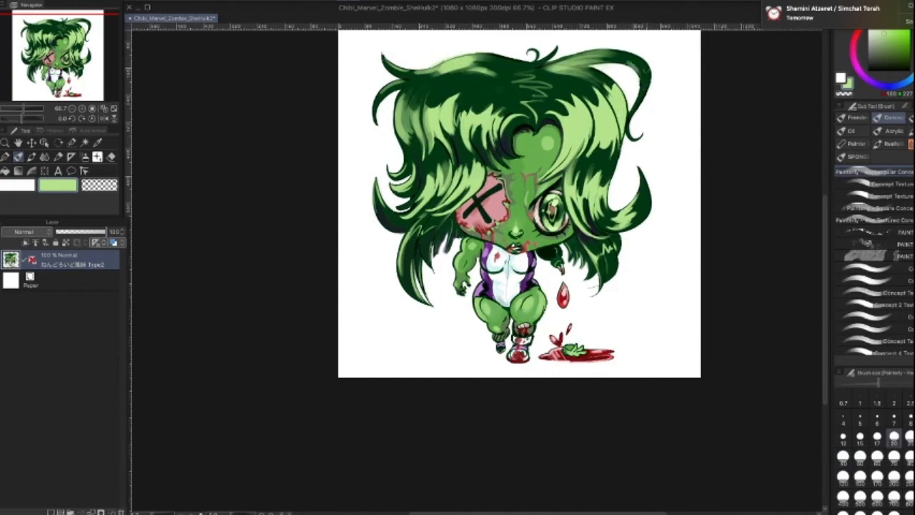
key("bracketleft")
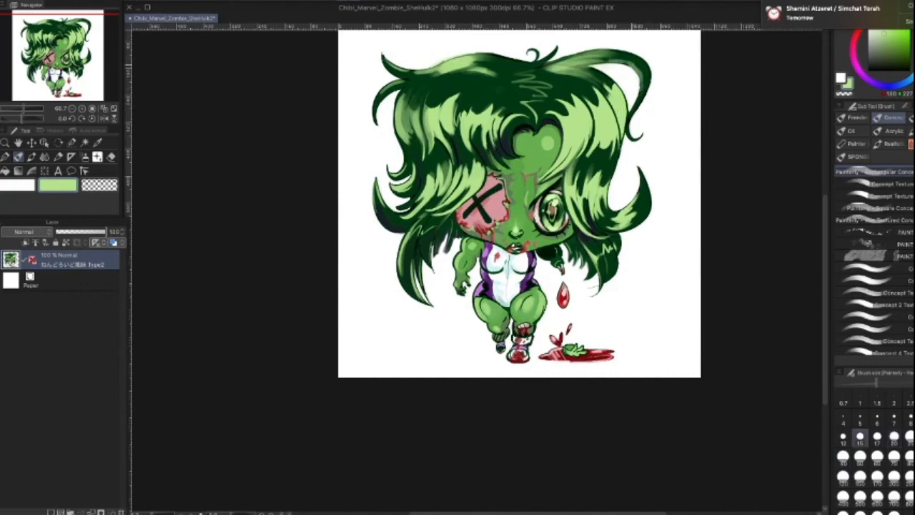
left_click(612, 58, "alt")
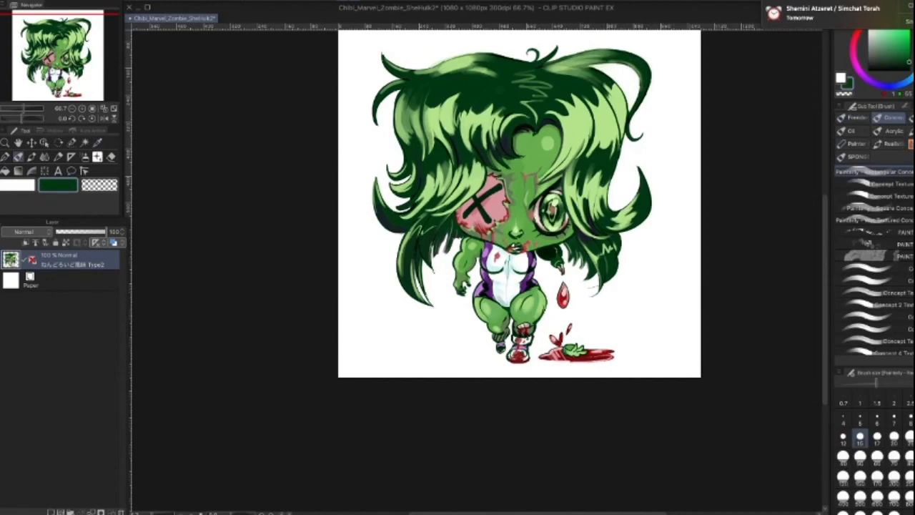
key("Tab")
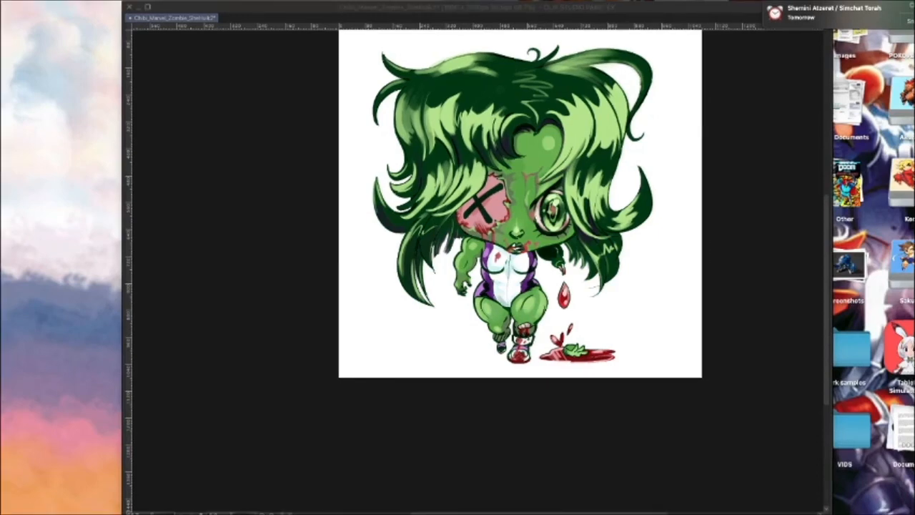
key("Tab")
Step: Paint a pale blue ground shadow behind the feet and blood puddle on a new layer beneath the character
key("b")
mouse_move(463, 359)
left_mouse_down()
mouse_move(673, 354)
mouse_move(398, 361)
left_mouse_up()
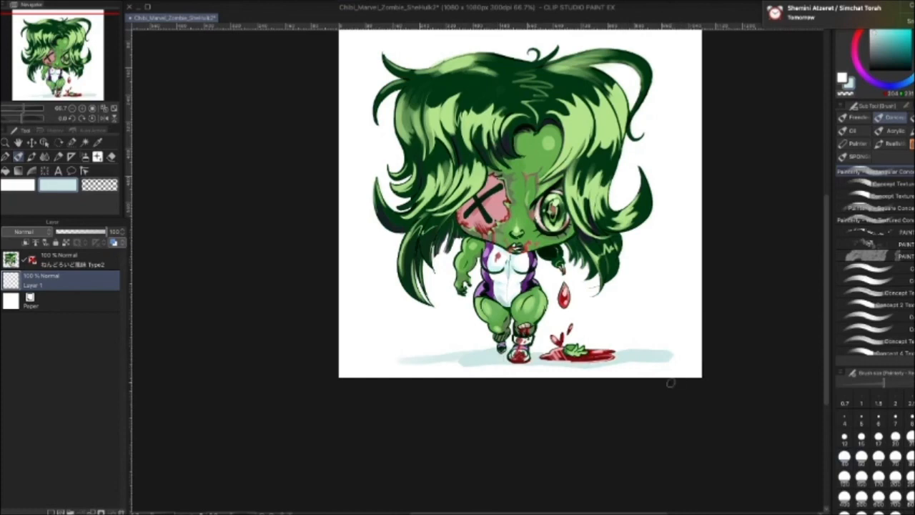
Step: Trim and taper the ground shadow's ends and lower edge using transparent color and a larger brush
left_click(100, 184)
key("]")
key("]")
left_click_drag(622, 345, 700, 358)
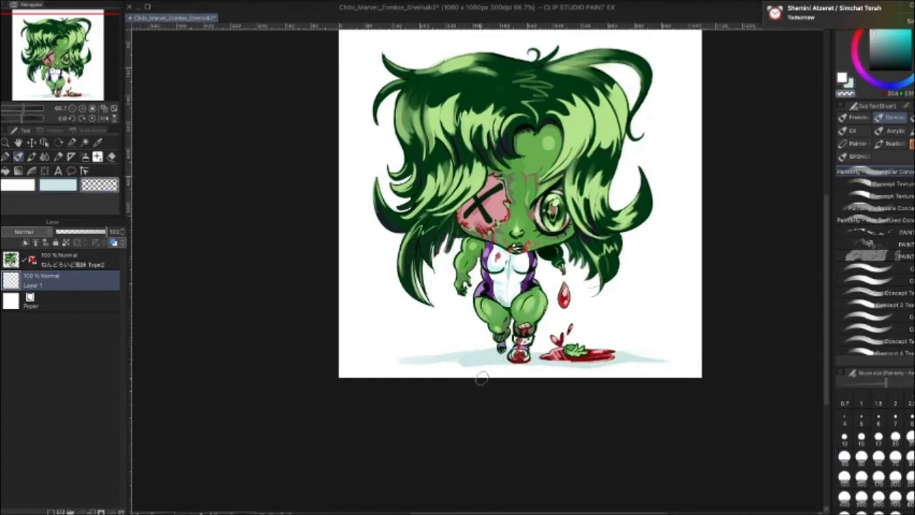
left_click_drag(392, 365, 496, 381)
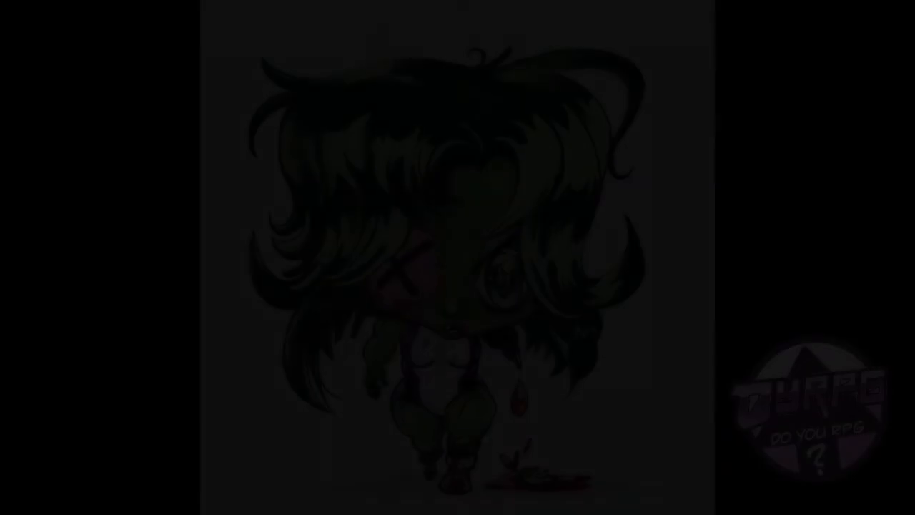